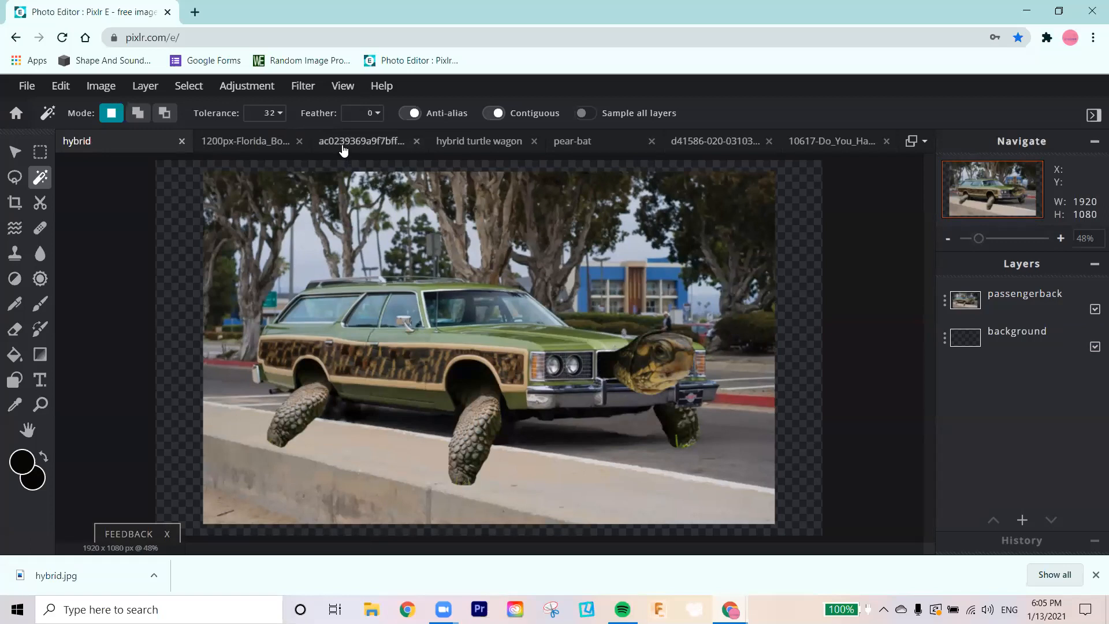
Step: Look through the open station wagon, bat and pear photos and the blank pear-bat canvas
{"action": "left_click", "coordinate": [289, 144]}
{"action": "left_click", "coordinate": [330, 141]}
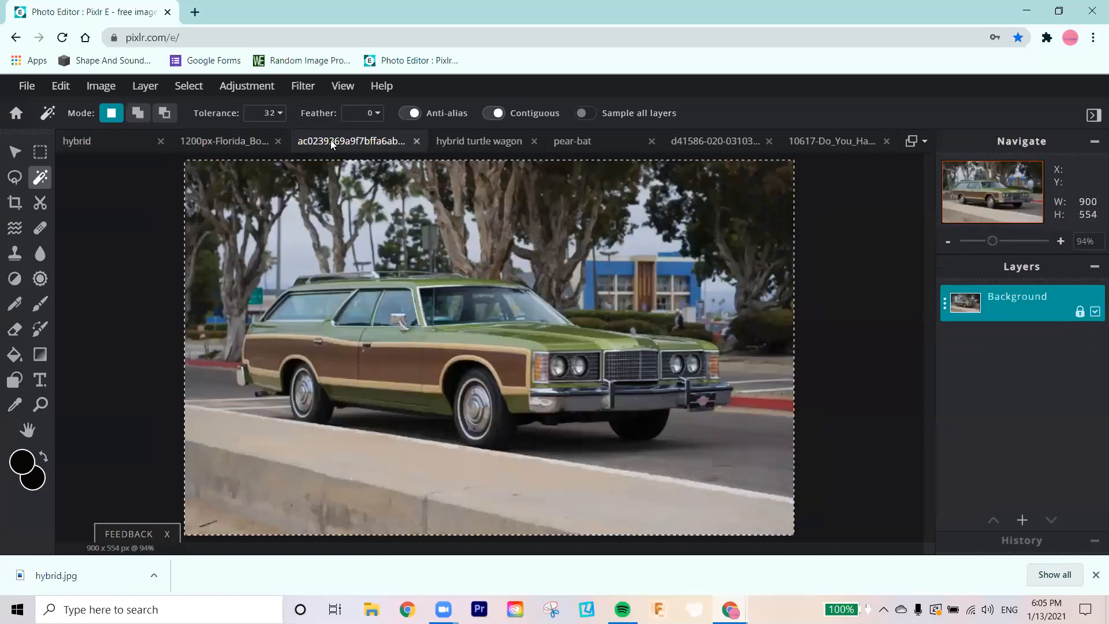
{"action": "left_click", "coordinate": [566, 142]}
{"action": "left_click", "coordinate": [696, 143]}
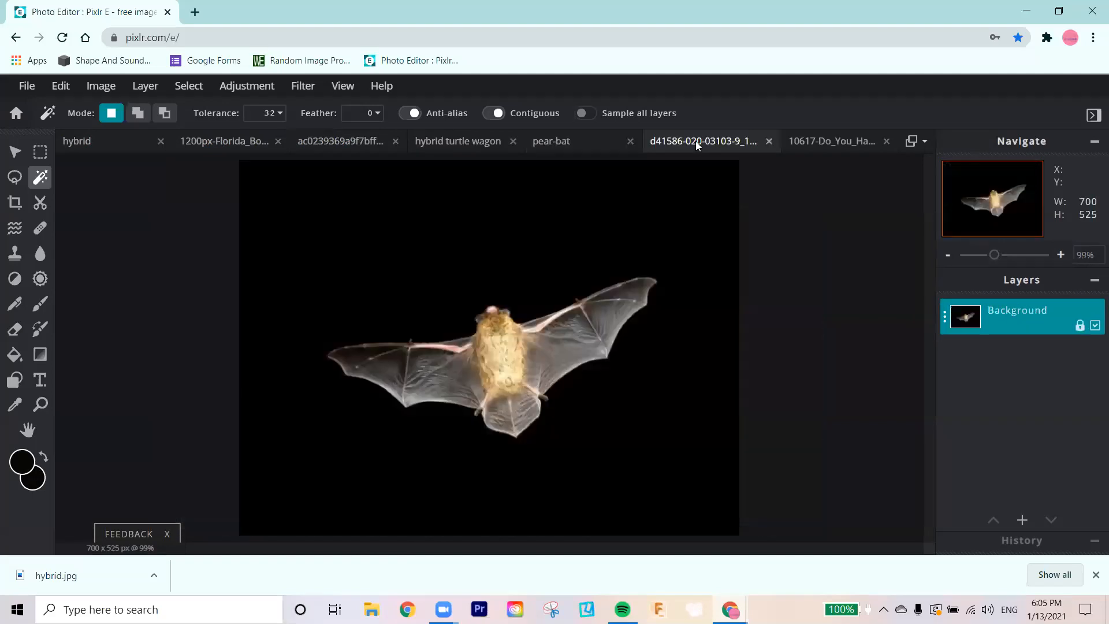
{"action": "left_click", "coordinate": [814, 142]}
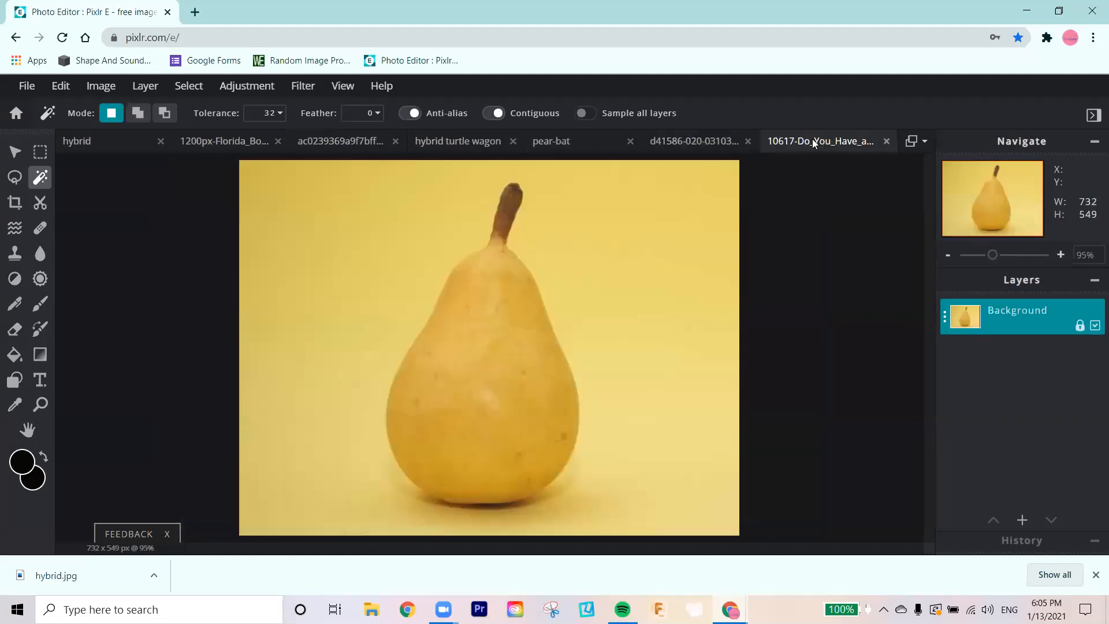
{"action": "left_click", "coordinate": [575, 150]}
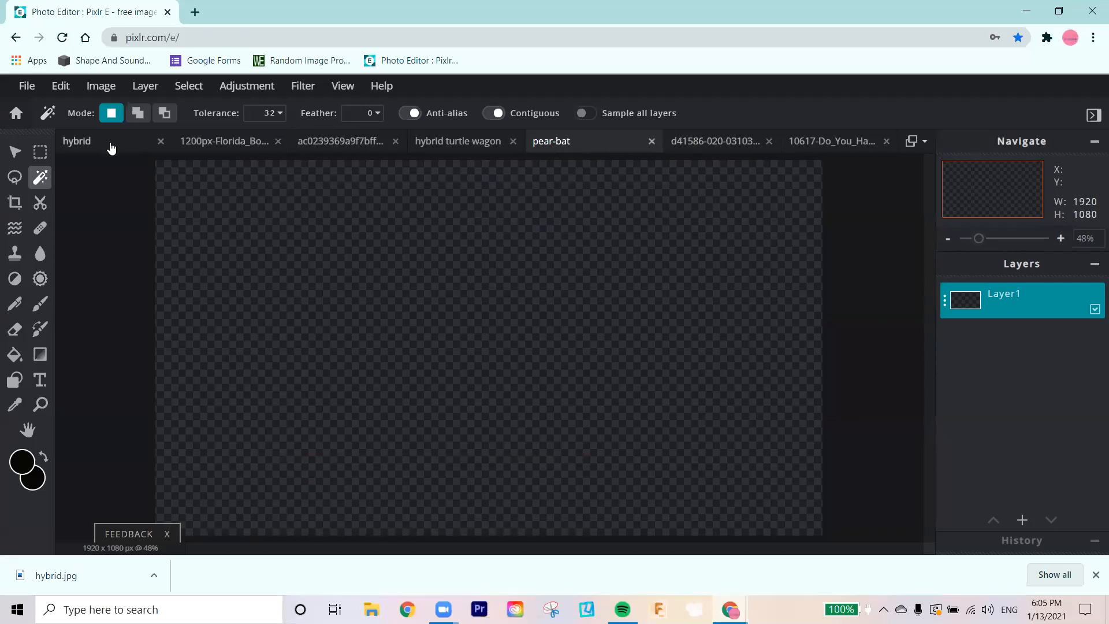
Step: Compare the Florida box turtle photo with the station wagon photo as source images for the hybrid
{"action": "left_click", "coordinate": [208, 149]}
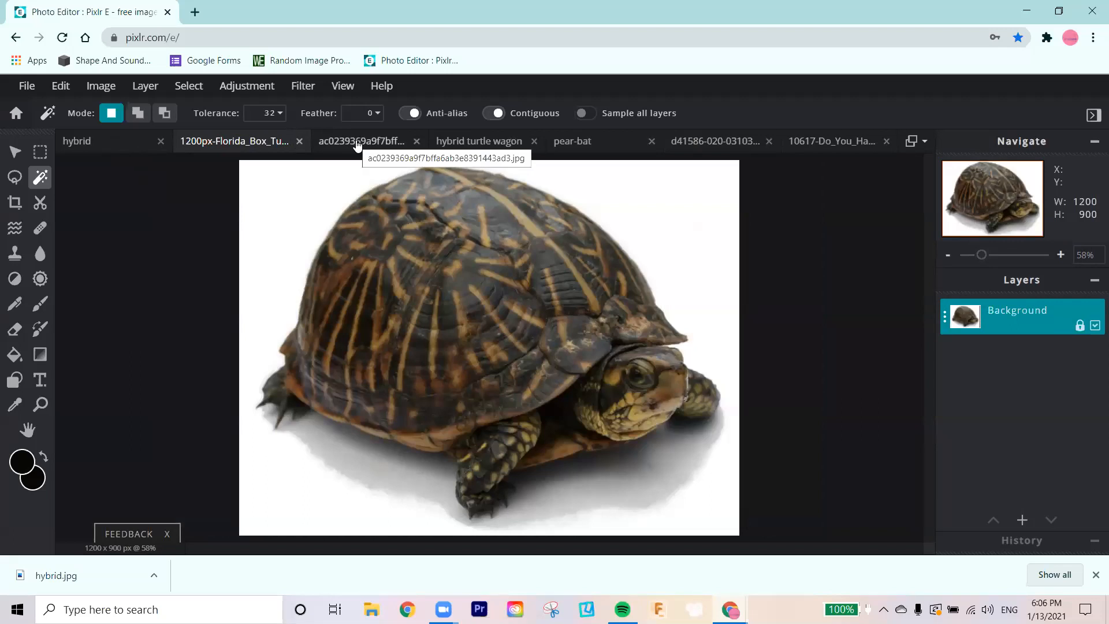
{"action": "left_click", "coordinate": [357, 148]}
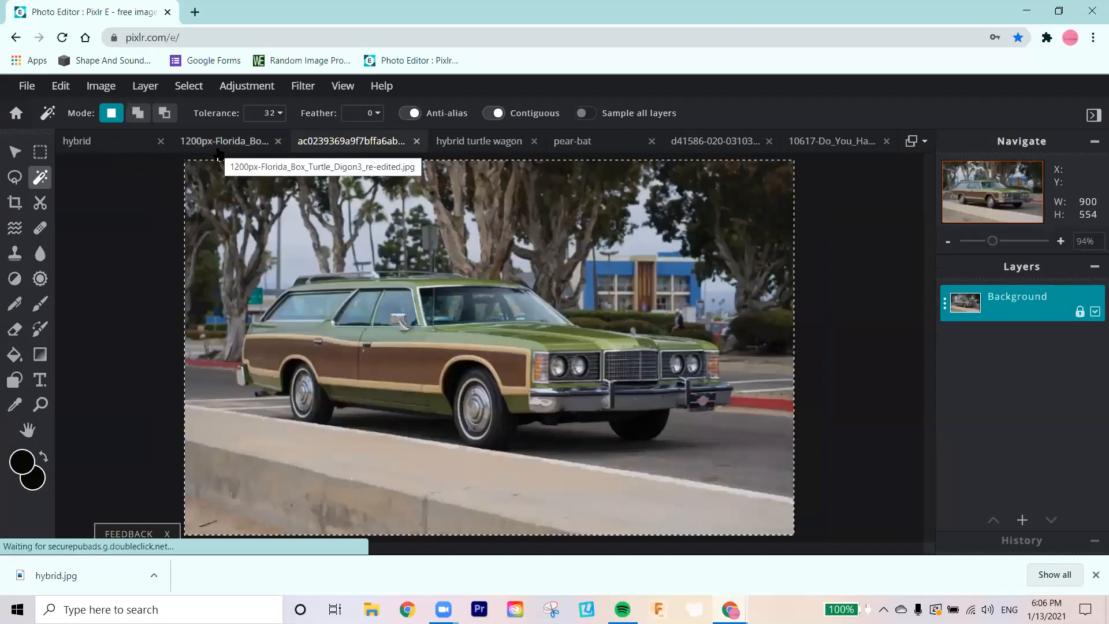
{"action": "left_click", "coordinate": [219, 152]}
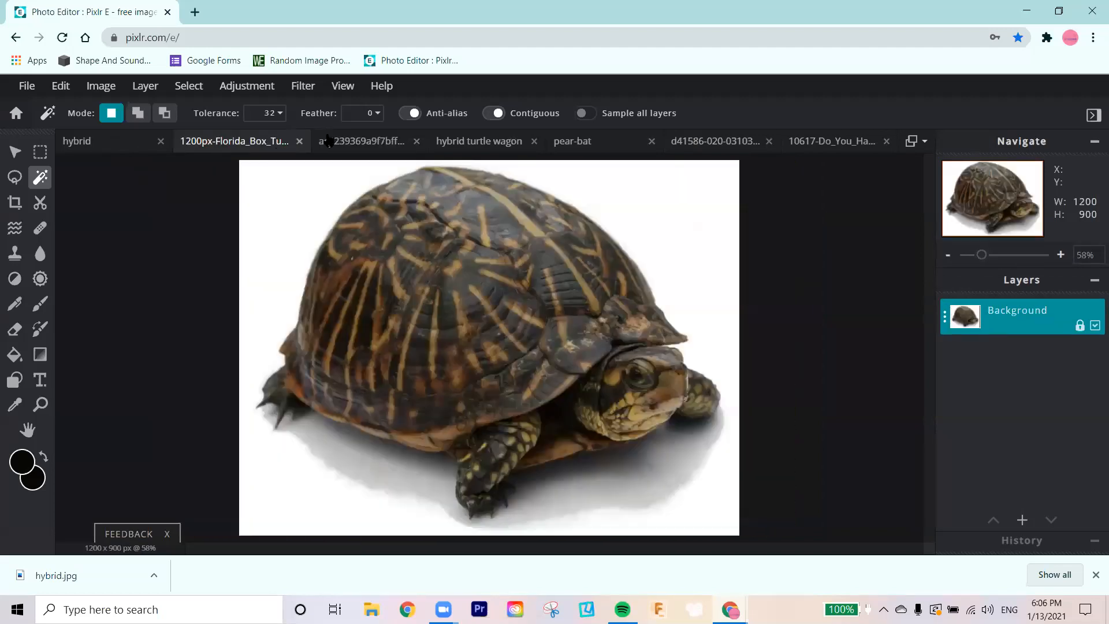
{"action": "left_click", "coordinate": [346, 141]}
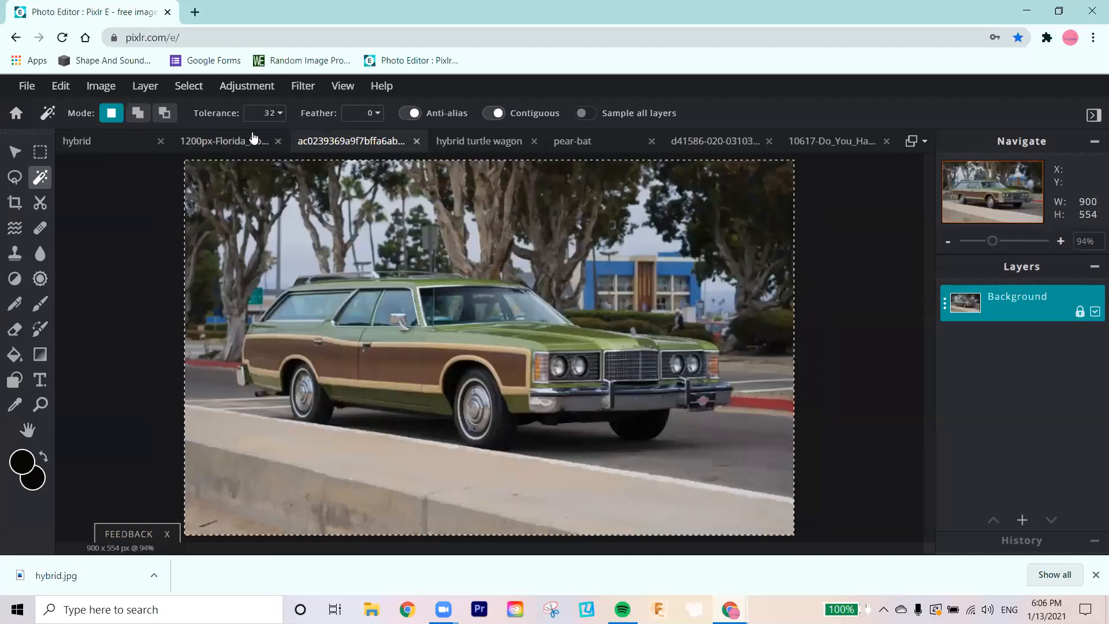
Step: Close the hybrid turtle wagon document, keeping the turtle and station wagon source photos open
{"action": "left_click", "coordinate": [206, 144]}
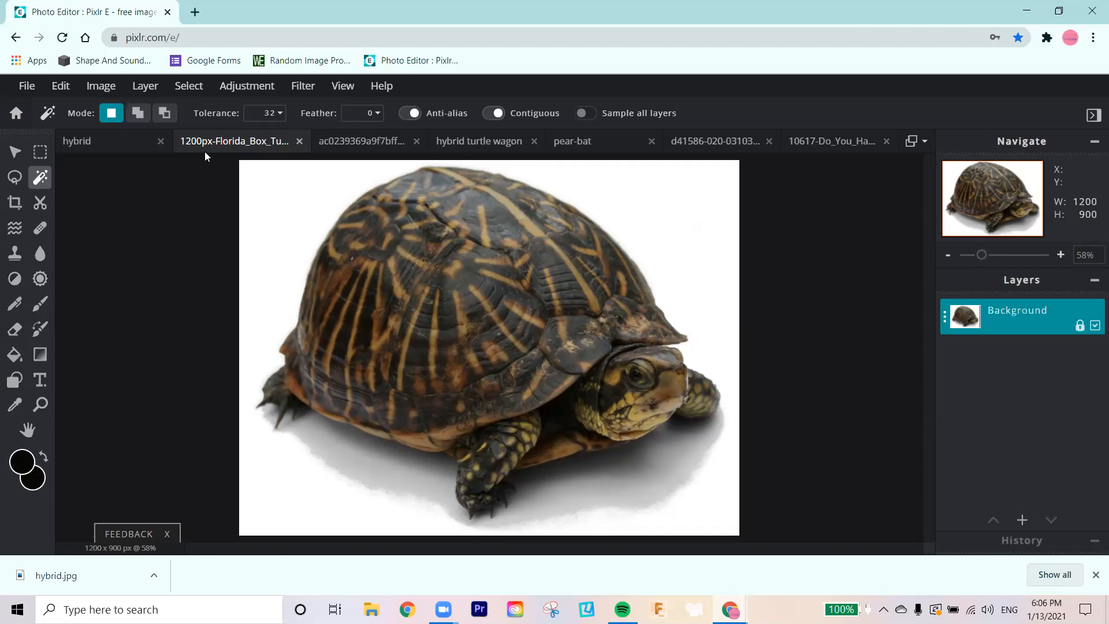
{"action": "left_click", "coordinate": [355, 140]}
{"action": "left_click", "coordinate": [534, 140]}
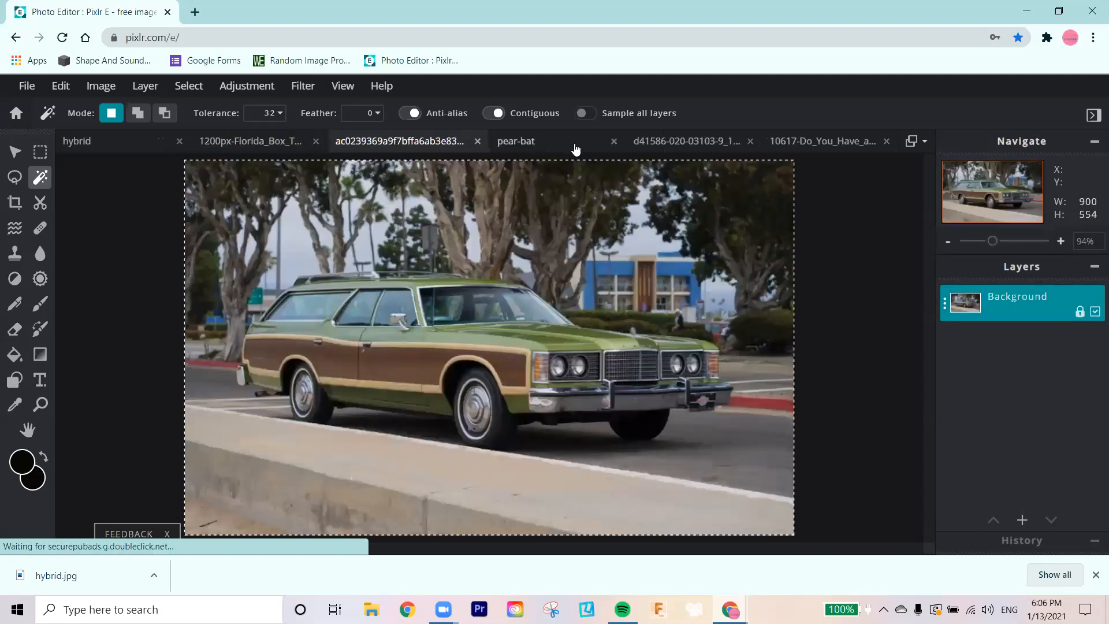
Step: Review the blank pear-bat canvas, the finished hybrid image, and the bat and pear source photos
{"action": "left_click", "coordinate": [547, 143]}
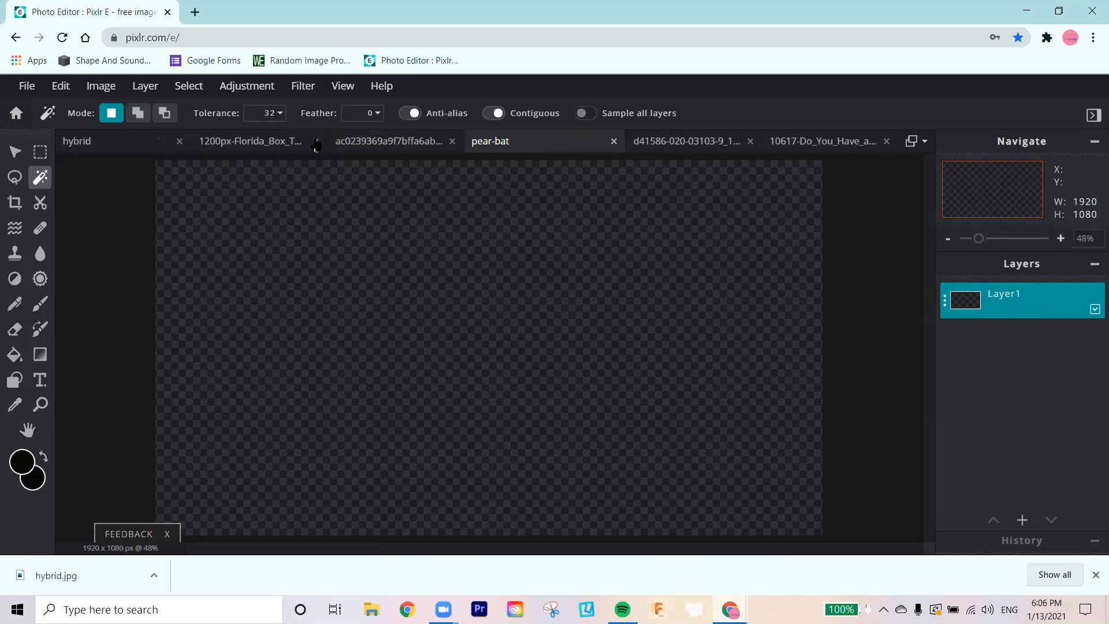
{"action": "left_click", "coordinate": [126, 146]}
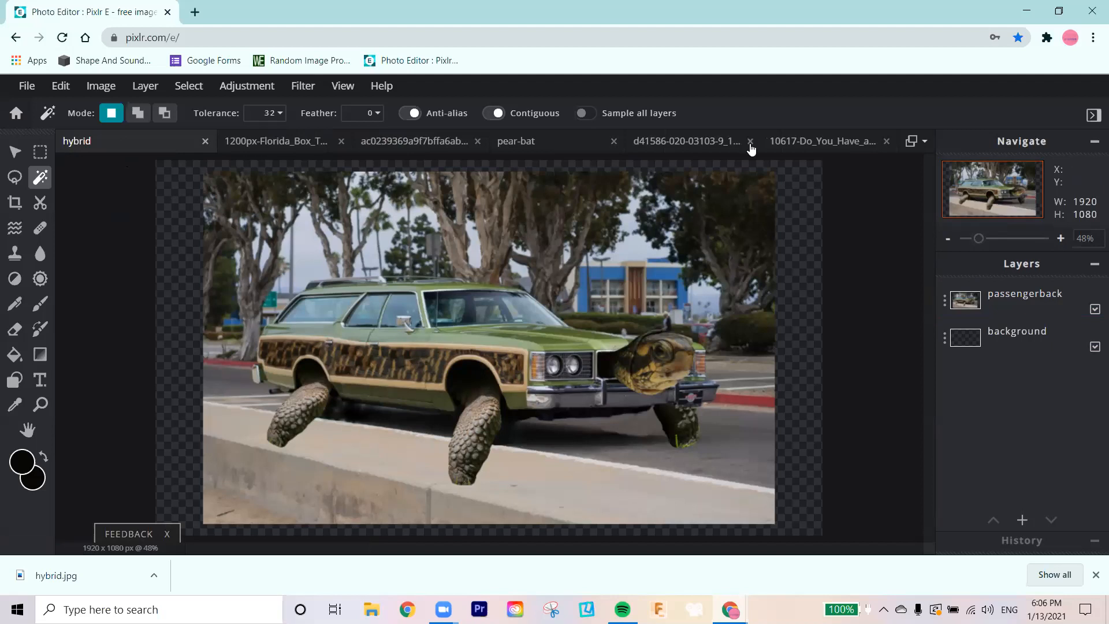
{"action": "left_click", "coordinate": [778, 147]}
{"action": "left_click", "coordinate": [668, 144]}
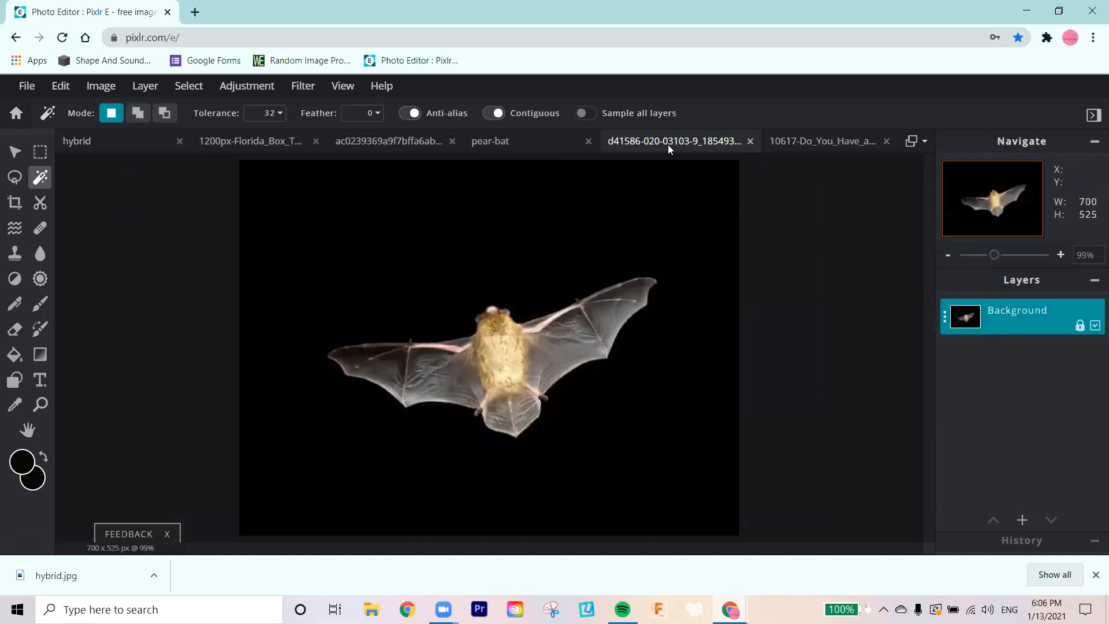
{"action": "left_click", "coordinate": [846, 143]}
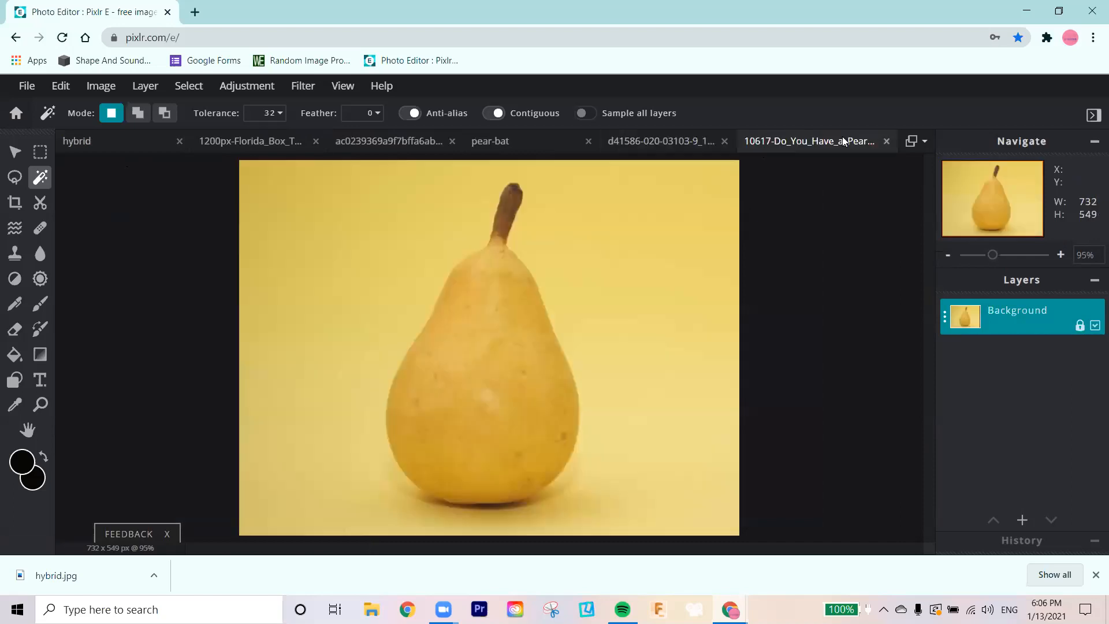
{"action": "left_click", "coordinate": [632, 144]}
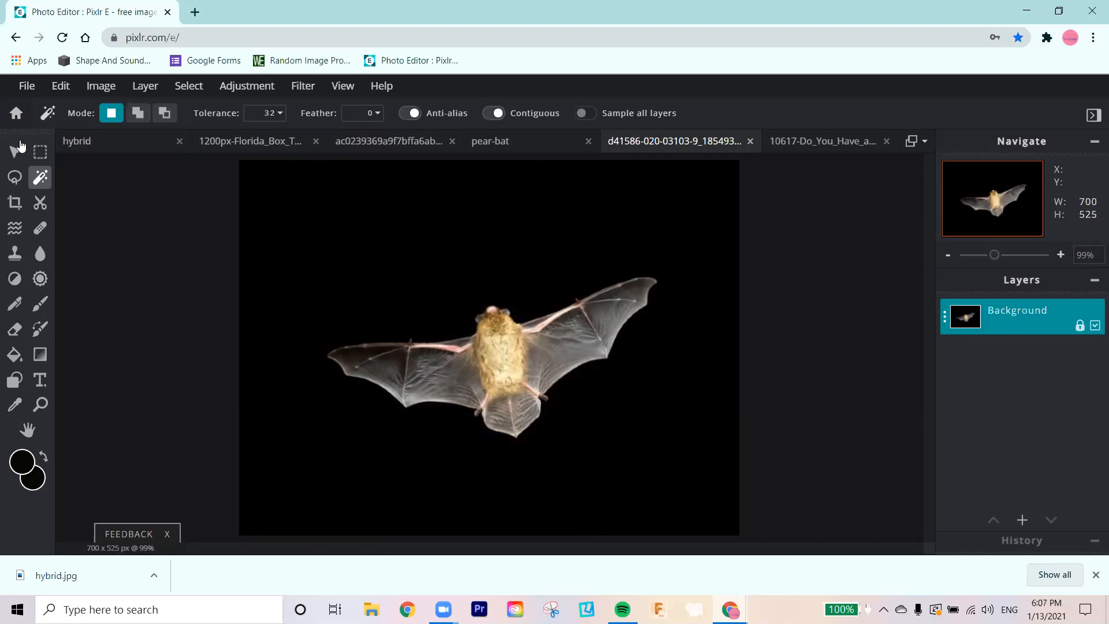
Step: Open the home screen and look through the history of recent images
{"action": "left_click", "coordinate": [27, 88]}
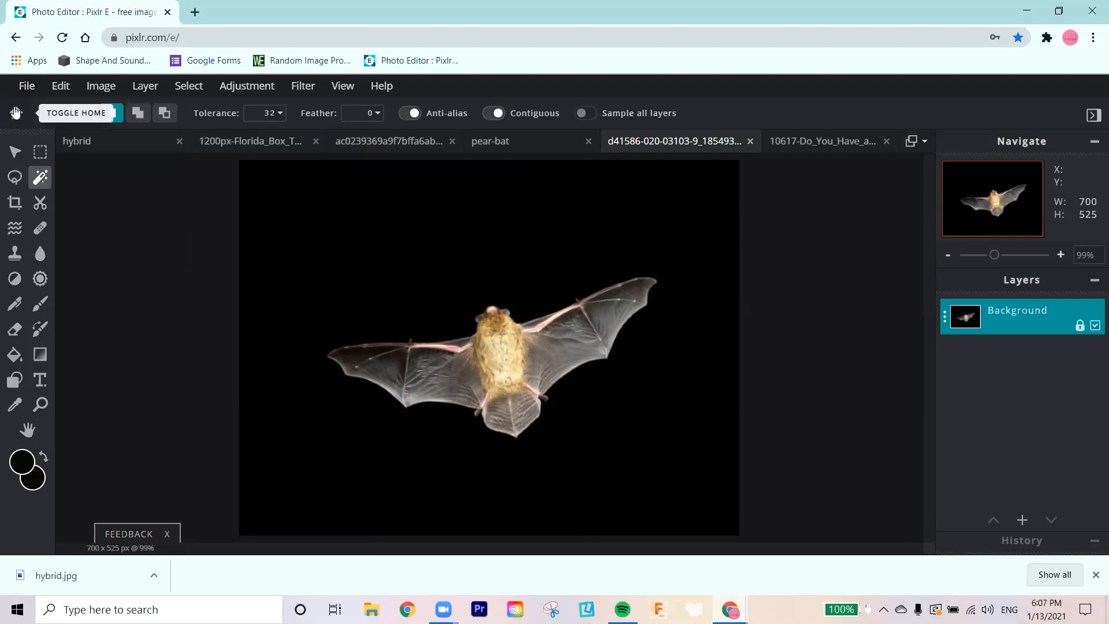
{"action": "left_click", "coordinate": [15, 107]}
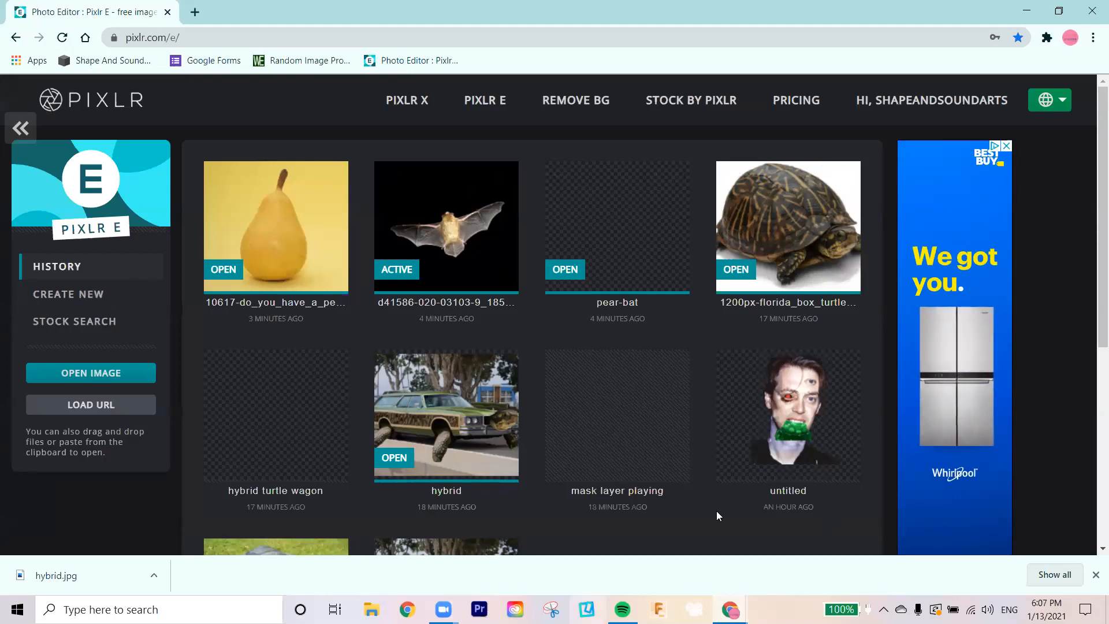
{"action": "scroll", "coordinate": [423, 372], "scroll_direction": "down", "scroll_amount": 1}
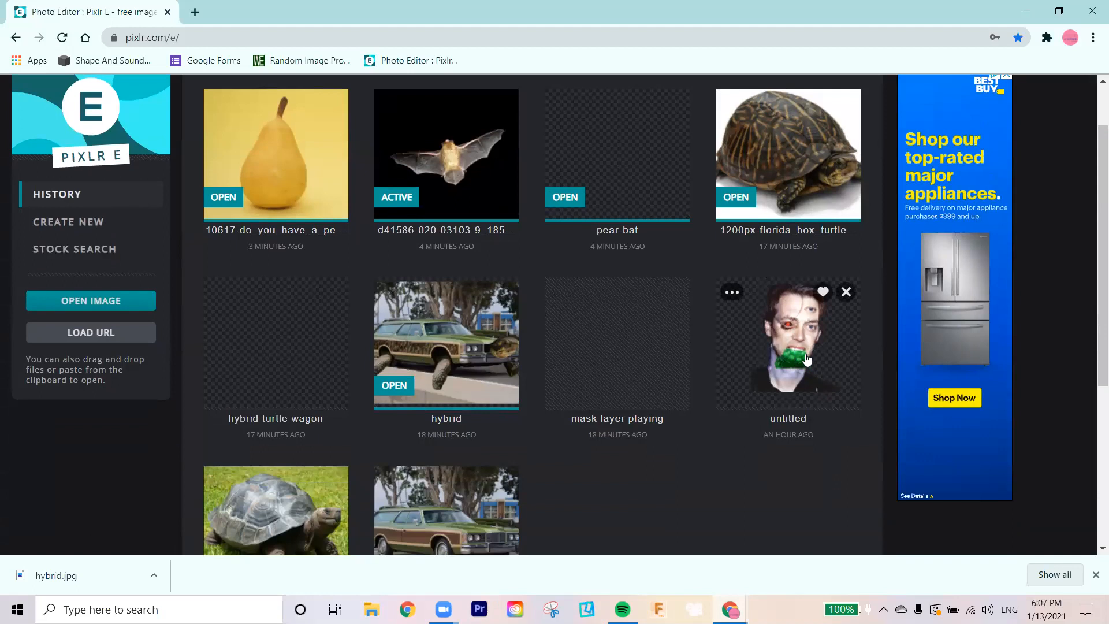
{"action": "scroll", "coordinate": [503, 420], "scroll_direction": "up", "scroll_amount": 1}
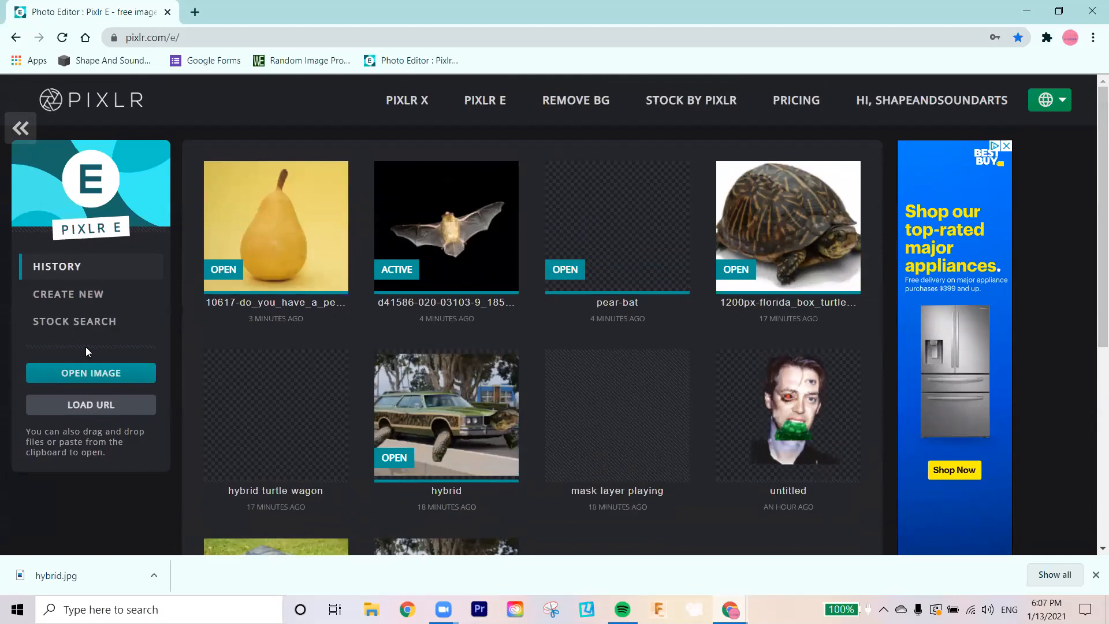
Step: Create a 1920 x 1080 document named pear-bat without a background, and close the duplicate
{"action": "left_click", "coordinate": [82, 296]}
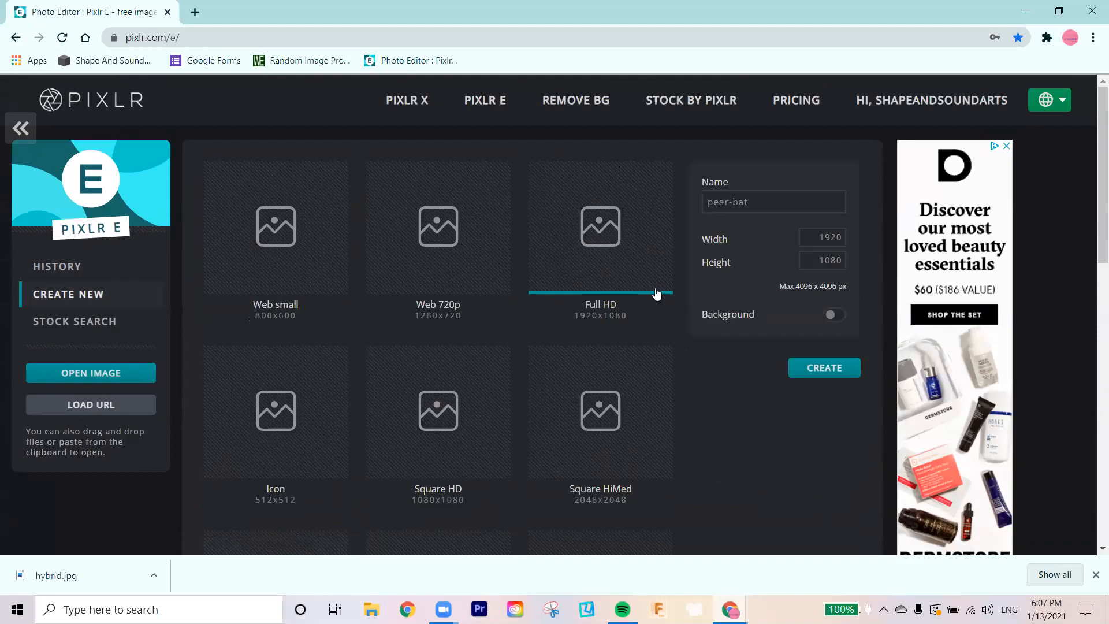
{"action": "left_click", "coordinate": [847, 374]}
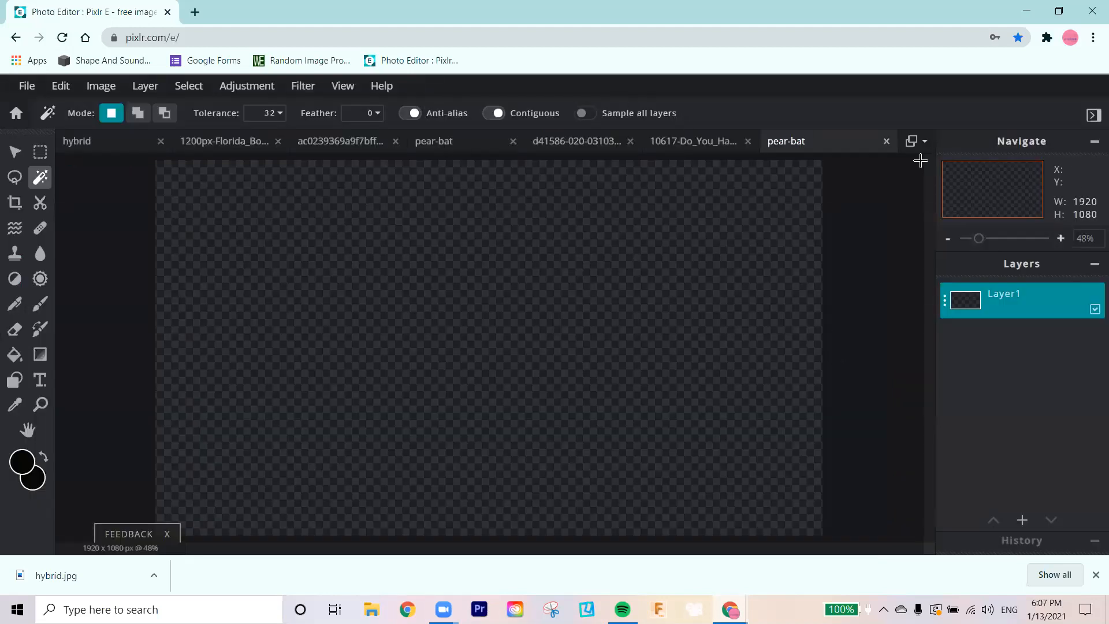
{"action": "left_click", "coordinate": [445, 143]}
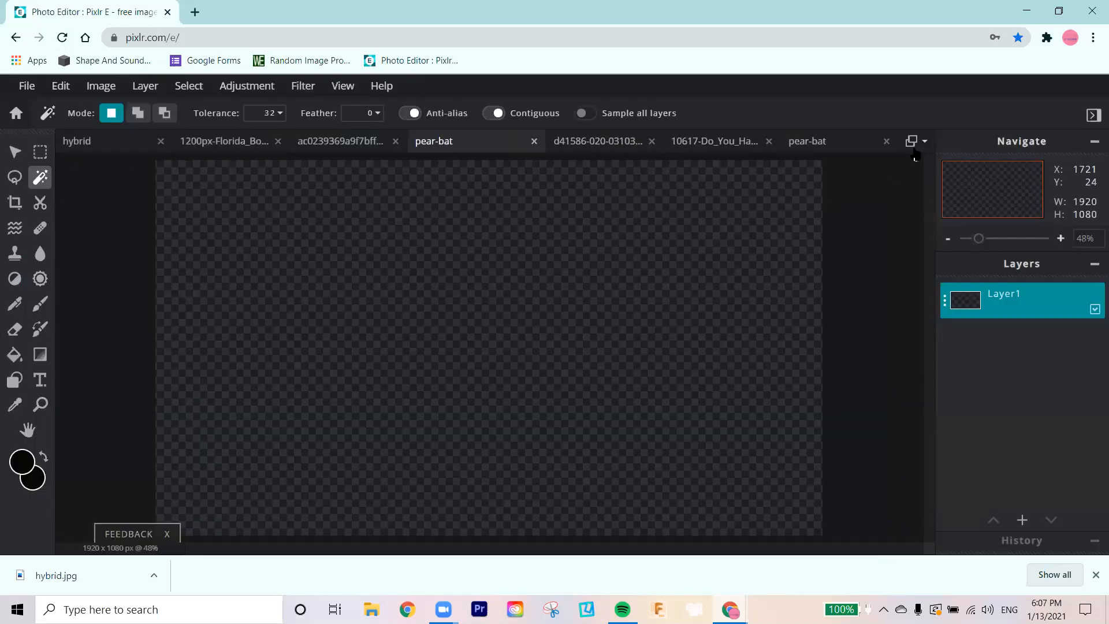
{"action": "left_click", "coordinate": [887, 141]}
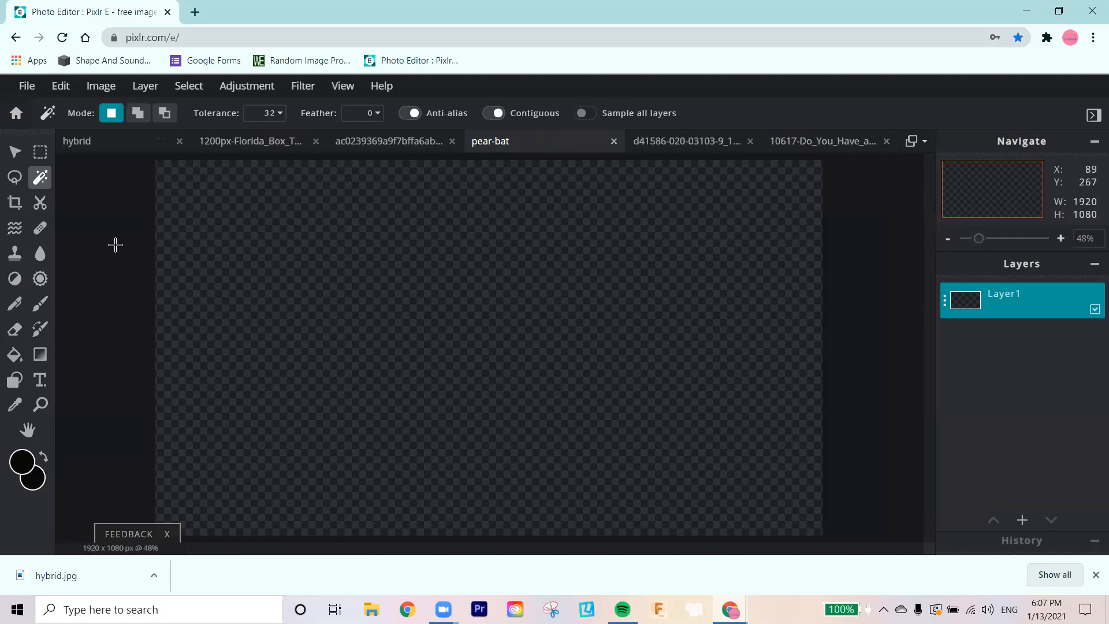
Step: Check the bat and pear source photos against the blank pear-bat canvas
{"action": "left_click", "coordinate": [798, 138]}
{"action": "left_click", "coordinate": [625, 142]}
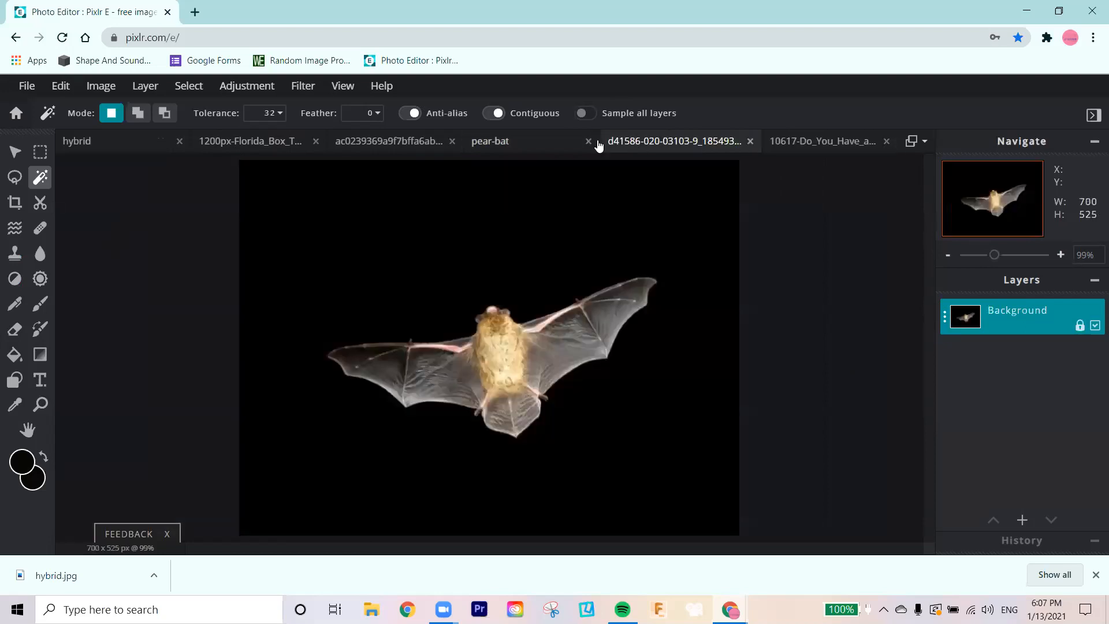
{"action": "left_click", "coordinate": [779, 142]}
{"action": "left_click", "coordinate": [506, 141]}
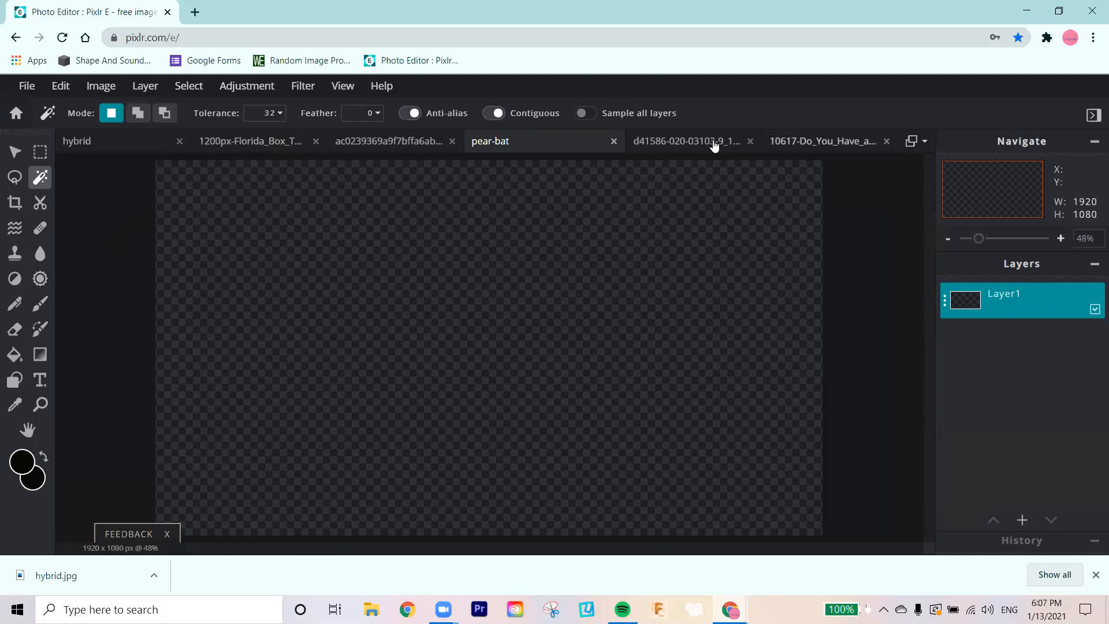
{"action": "left_click", "coordinate": [669, 145]}
Step: Copy the entire pear photo and paste it as a new layer into the pear-bat document
{"action": "left_click", "coordinate": [804, 143]}
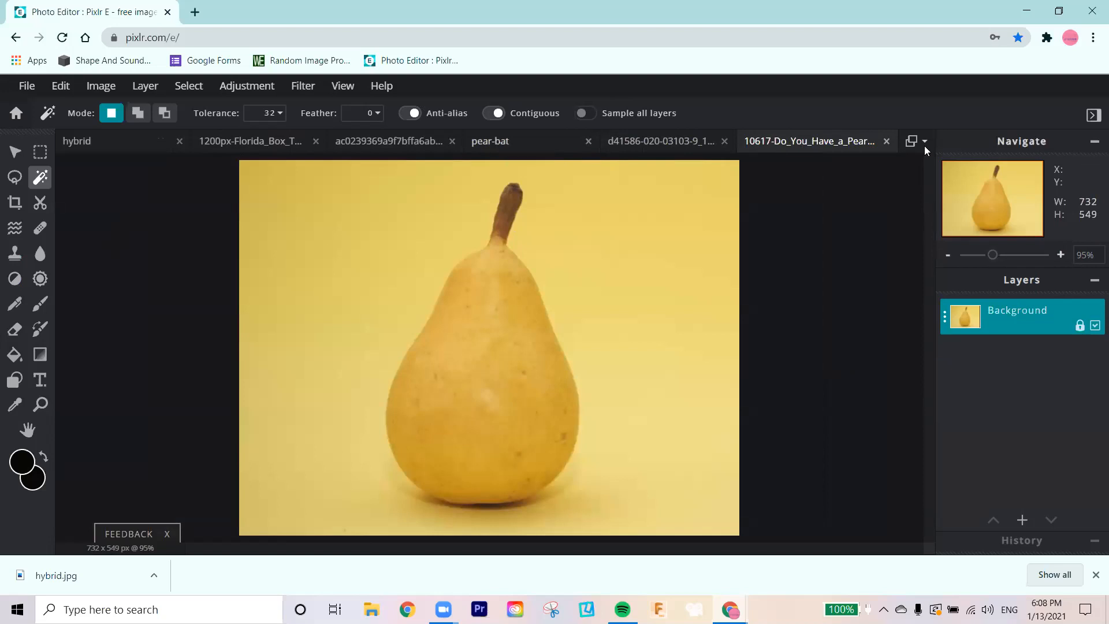
{"action": "left_click", "coordinate": [356, 228]}
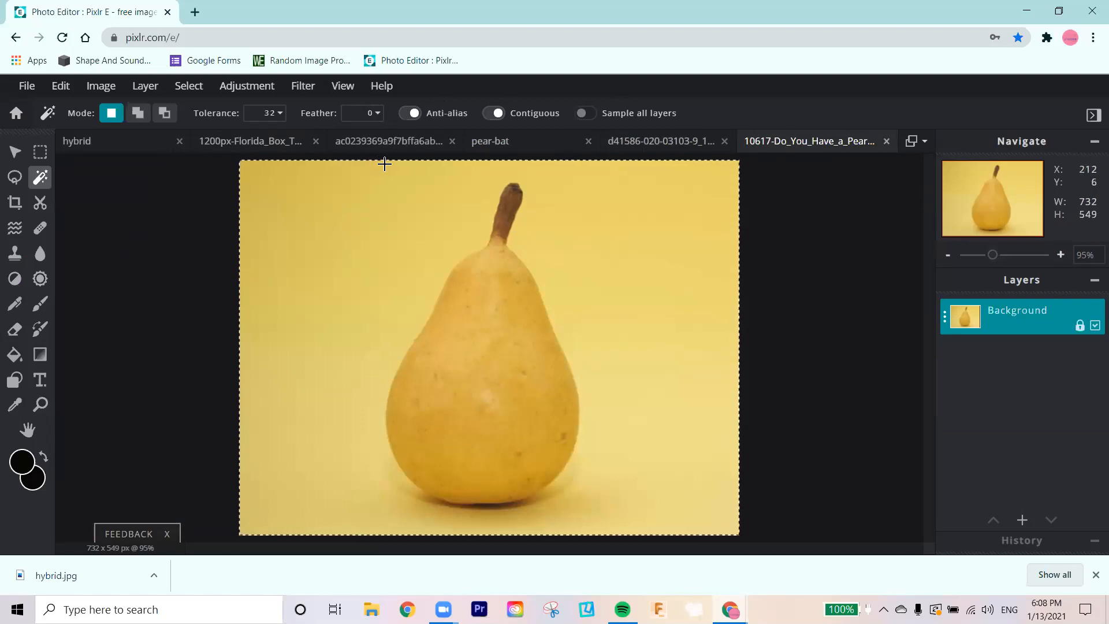
{"action": "key", "text": "ctrl+c"}
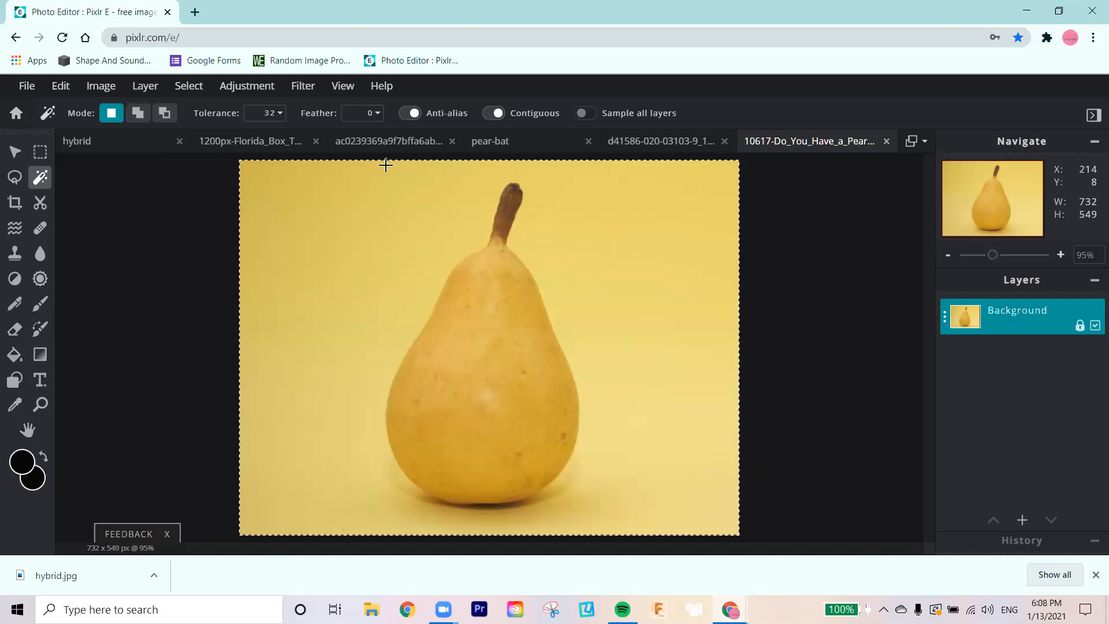
{"action": "left_click", "coordinate": [491, 141]}
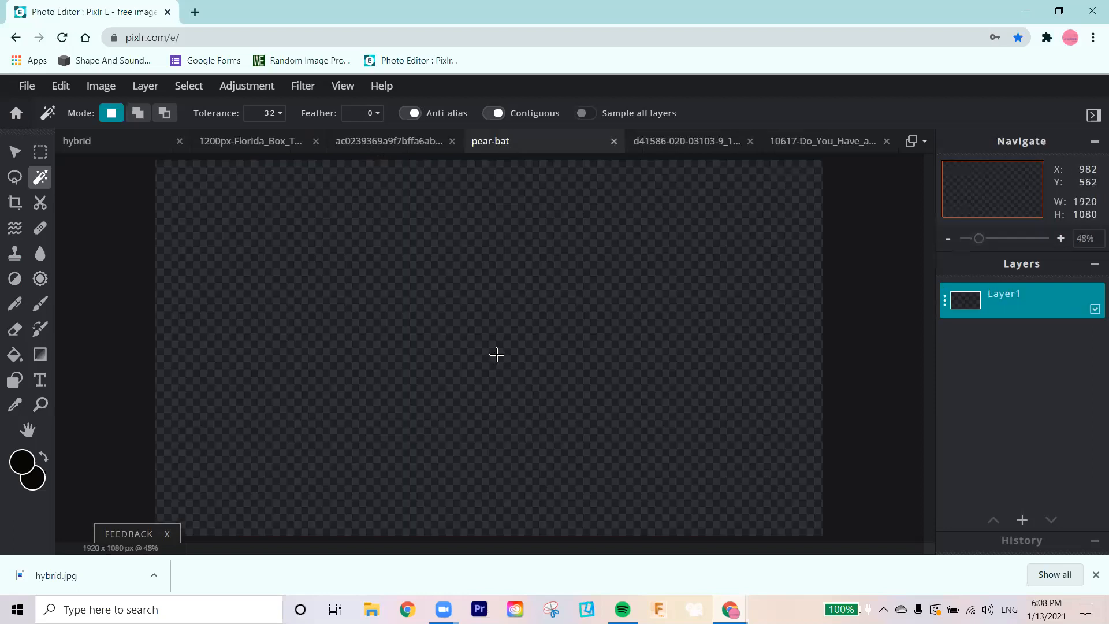
{"action": "key", "text": "ctrl+v"}
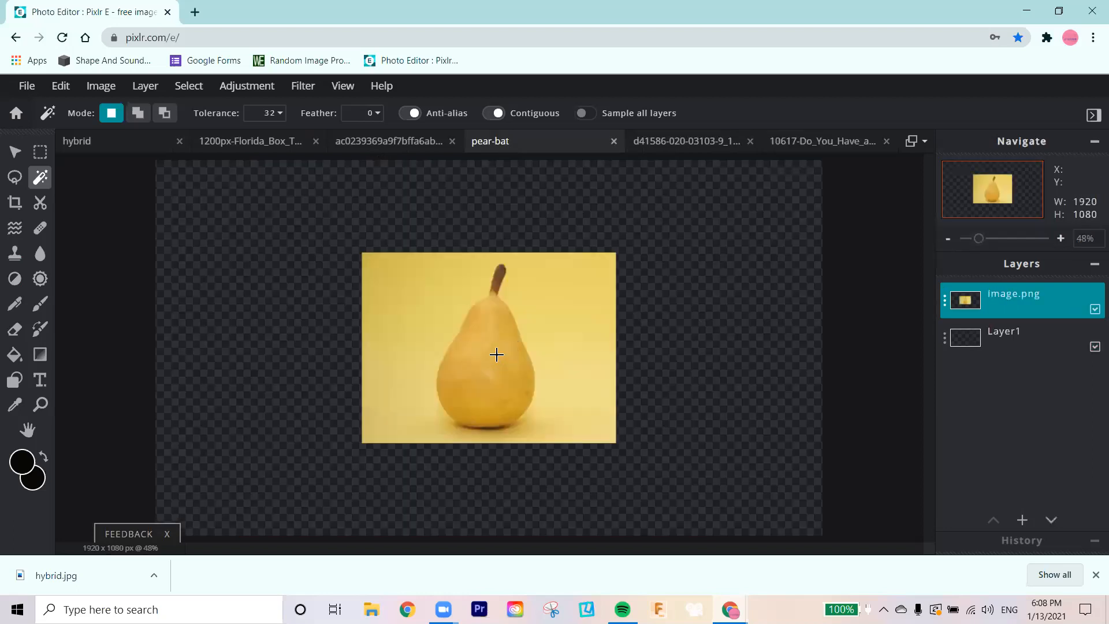
Step: Resize the pasted pear layer with the Arrange tool at fixed aspect to about 853 x 640 px
{"action": "left_click", "coordinate": [13, 153]}
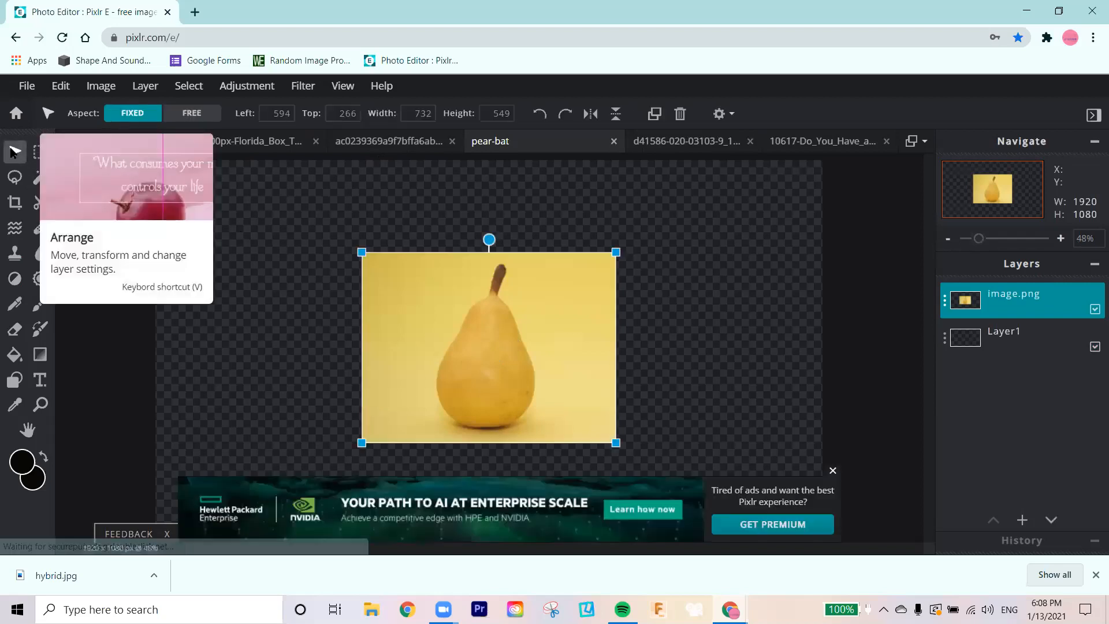
{"action": "left_click_drag", "start_coordinate": [361, 252], "coordinate": [261, 177]}
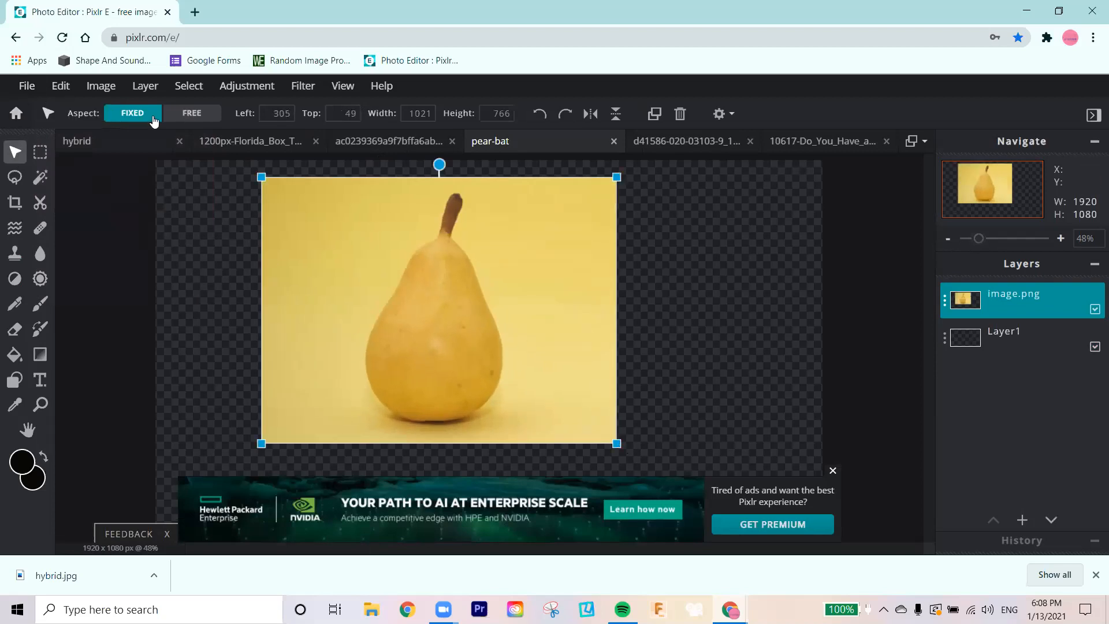
{"action": "left_click_drag", "start_coordinate": [252, 178], "coordinate": [310, 222]}
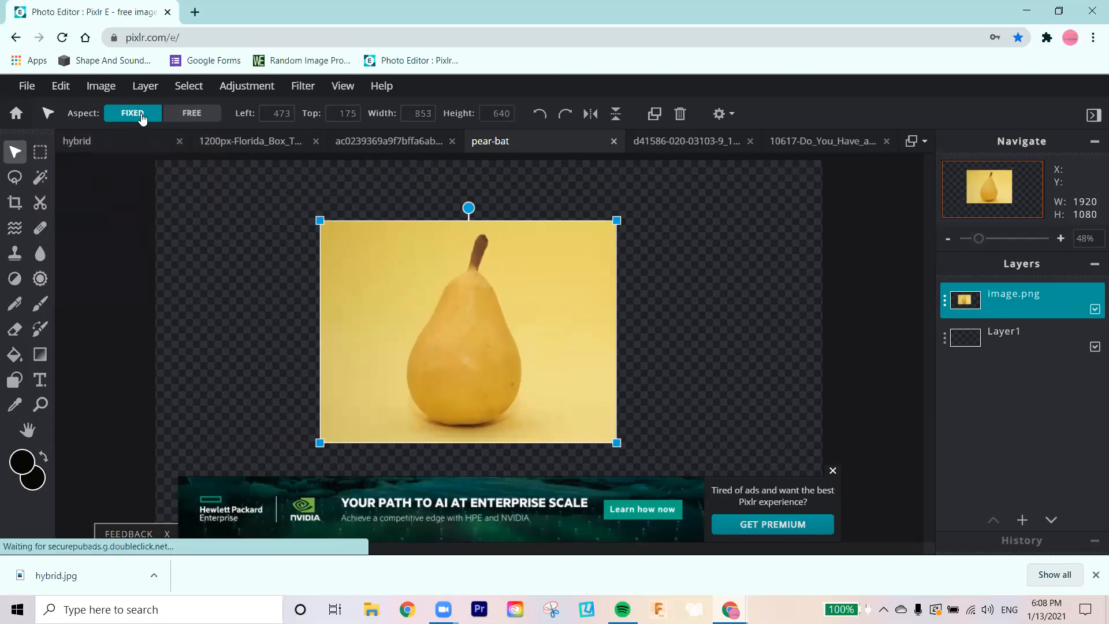
Step: Stretch the pear layer at free aspect to about 1507 x 931 px and centre it on the canvas, then deselect it
{"action": "left_click", "coordinate": [200, 118]}
{"action": "left_click_drag", "start_coordinate": [617, 220], "coordinate": [608, 151]}
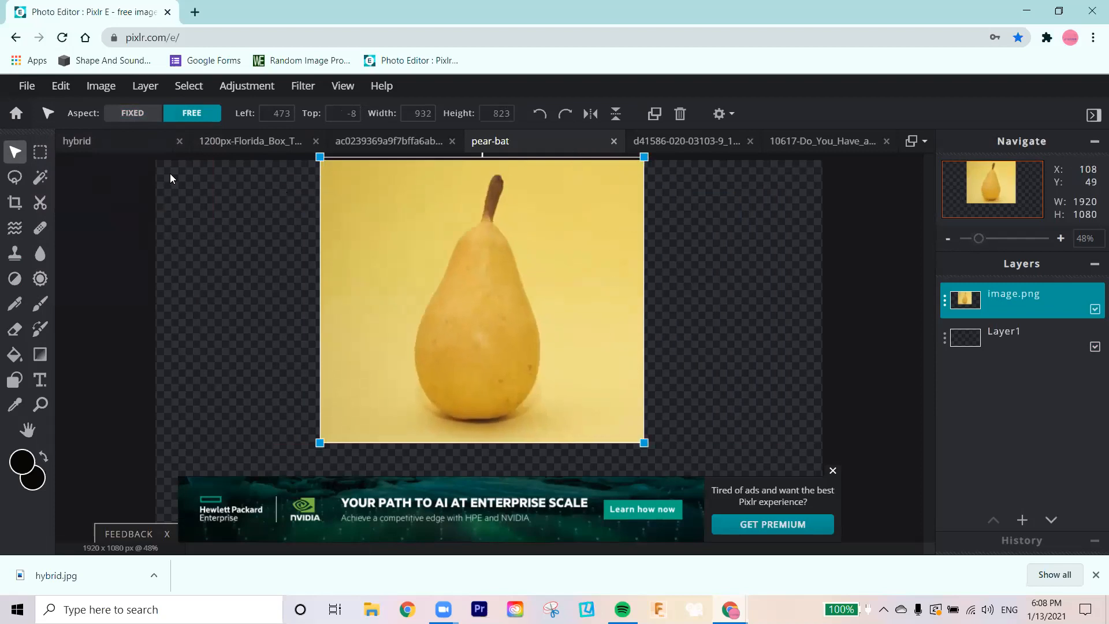
{"action": "left_click_drag", "start_coordinate": [319, 156], "coordinate": [149, 154]}
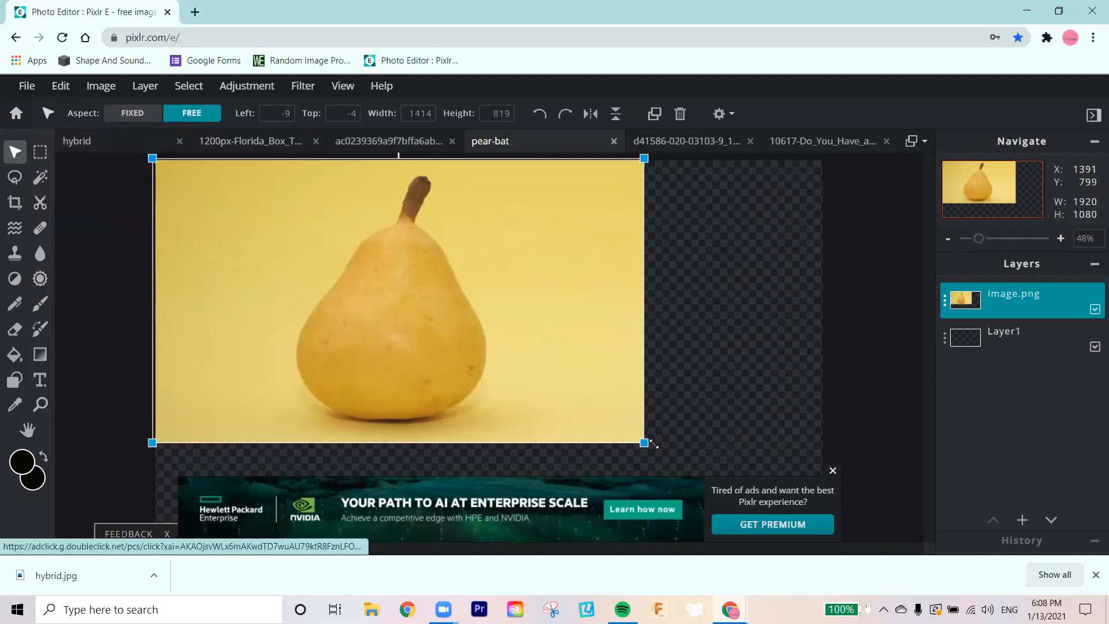
{"action": "left_click", "coordinate": [834, 470]}
{"action": "left_click_drag", "start_coordinate": [646, 443], "coordinate": [808, 532]}
{"action": "left_click_drag", "start_coordinate": [541, 405], "coordinate": [577, 406]}
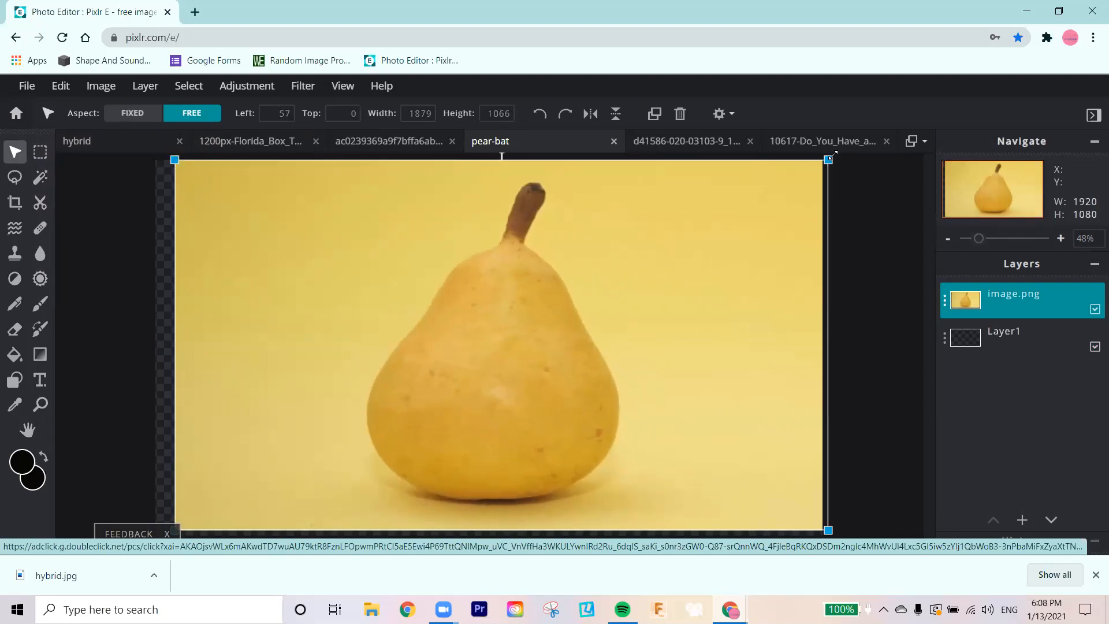
{"action": "left_click_drag", "start_coordinate": [821, 163], "coordinate": [700, 192]}
{"action": "left_click_drag", "start_coordinate": [589, 295], "coordinate": [666, 276]}
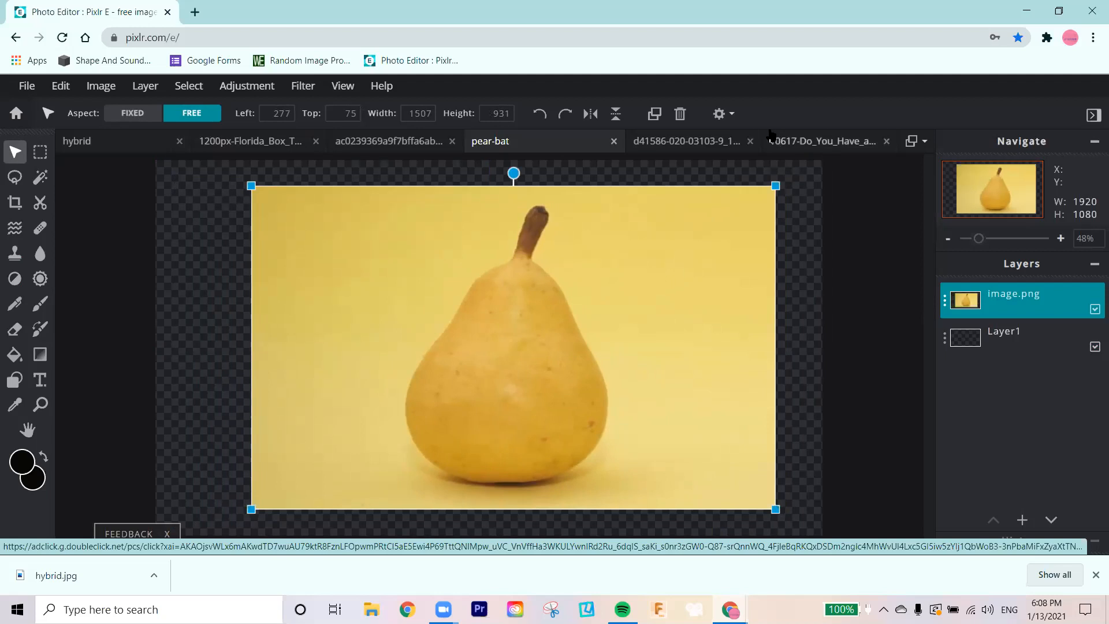
{"action": "left_click", "coordinate": [686, 169]}
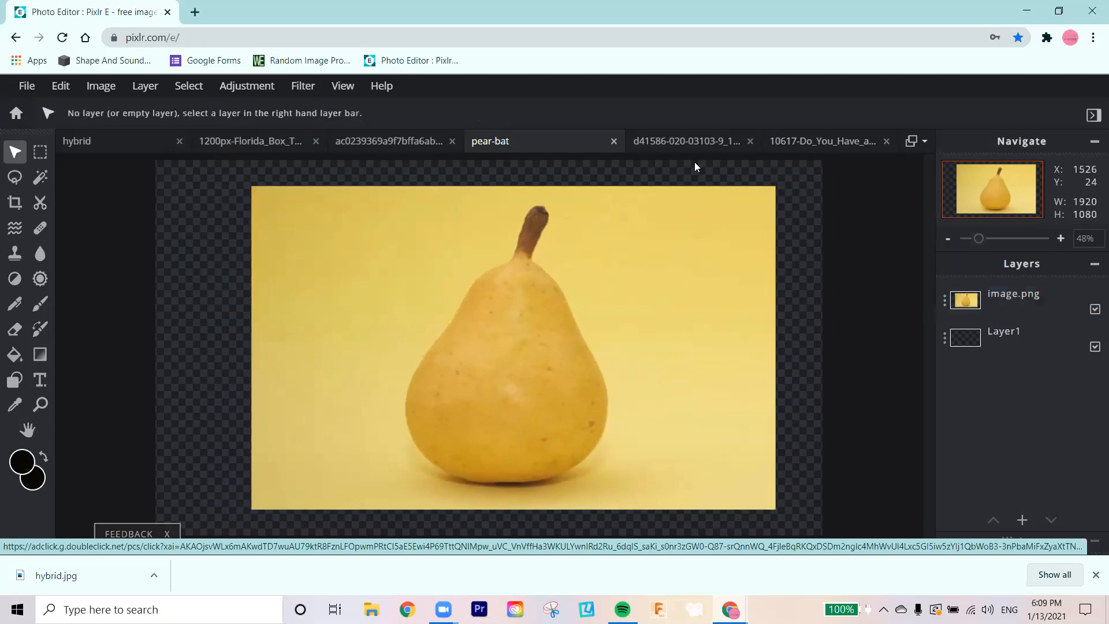
{"action": "left_click", "coordinate": [96, 141]}
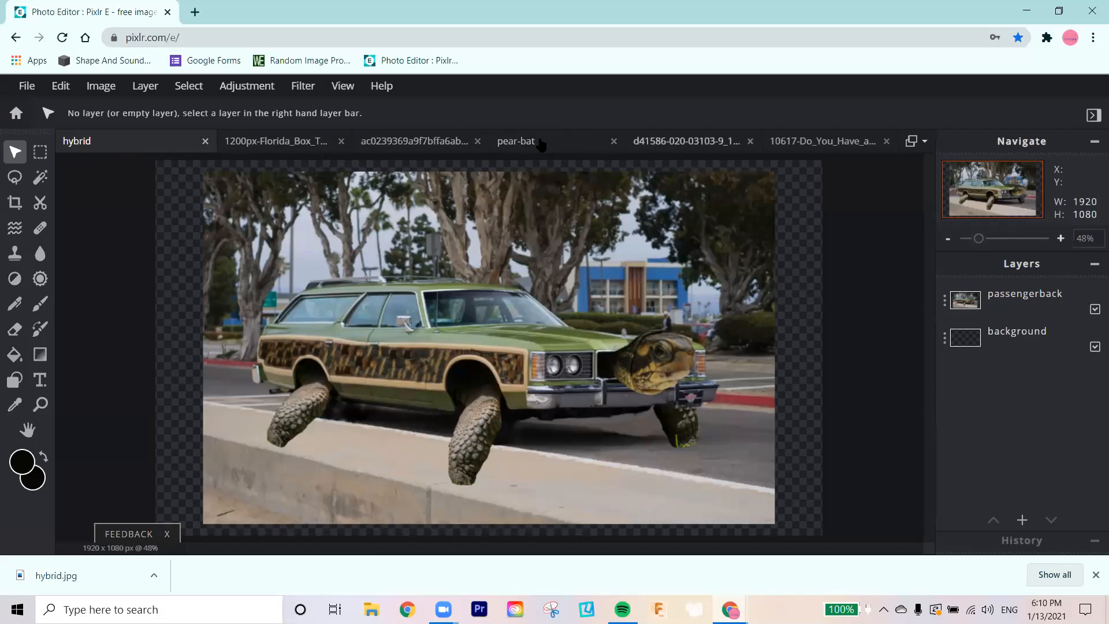
{"action": "left_click", "coordinate": [526, 141]}
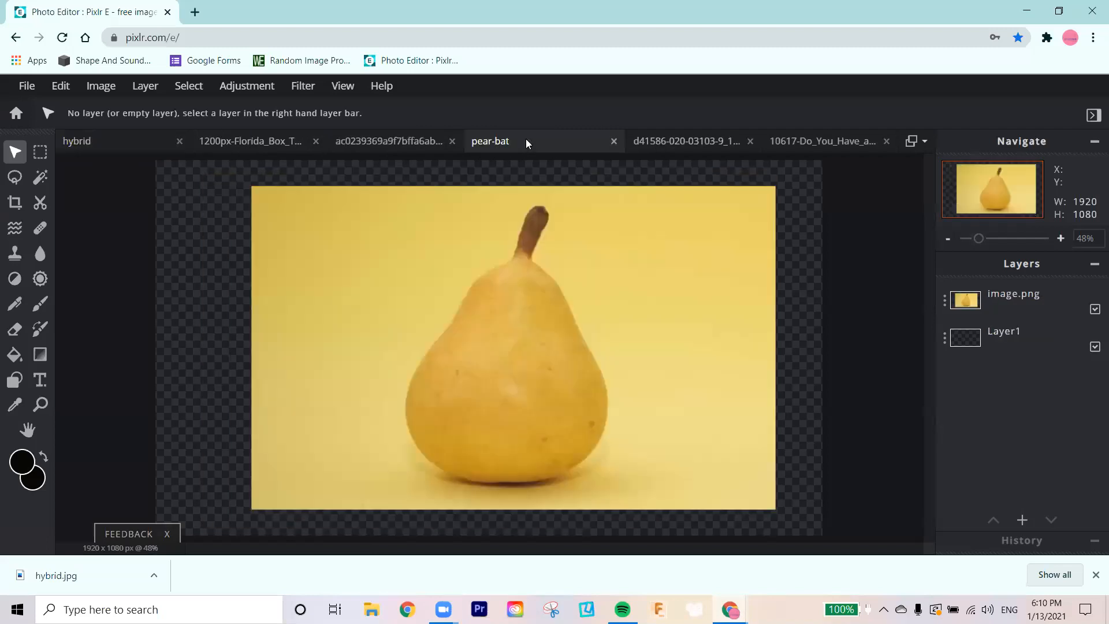
{"action": "left_click", "coordinate": [34, 96]}
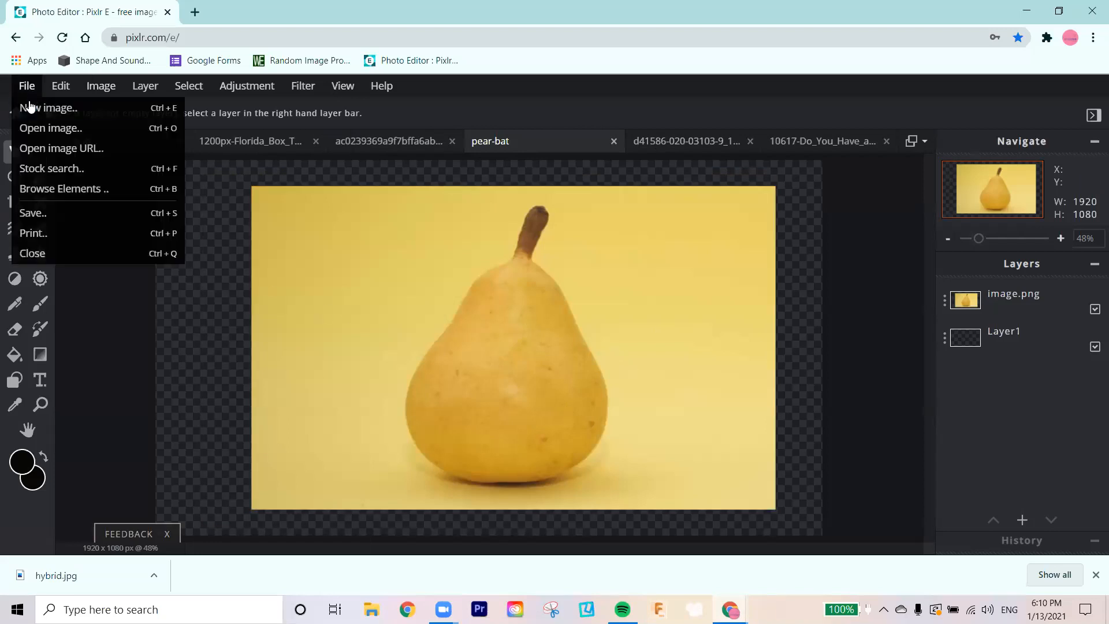
{"action": "left_click", "coordinate": [100, 87]}
{"action": "left_click", "coordinate": [145, 88]}
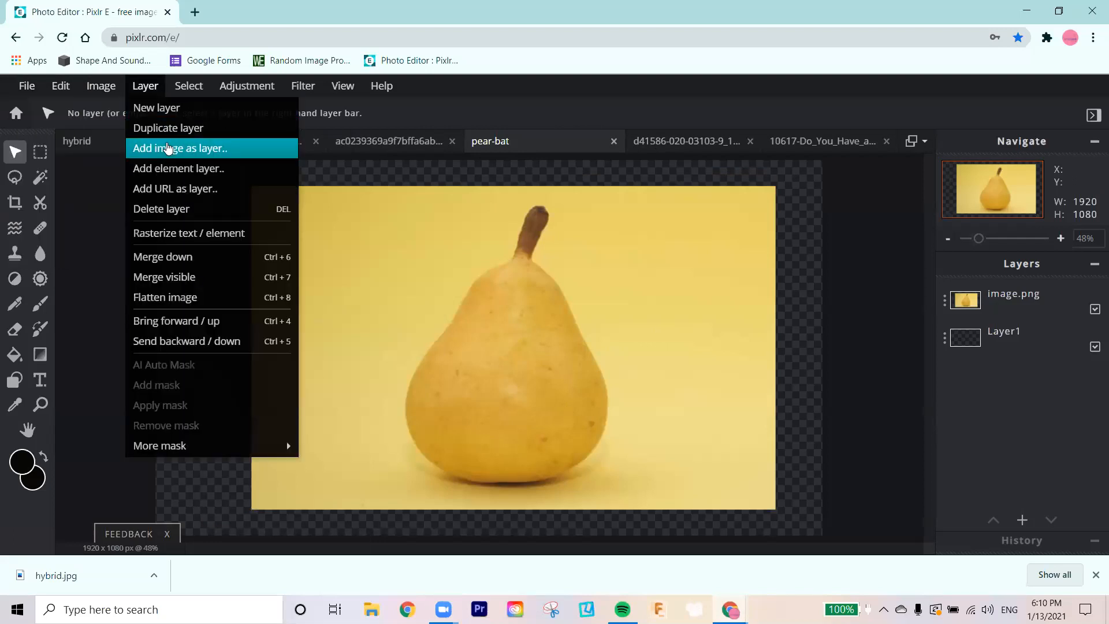
{"action": "left_click", "coordinate": [168, 149]}
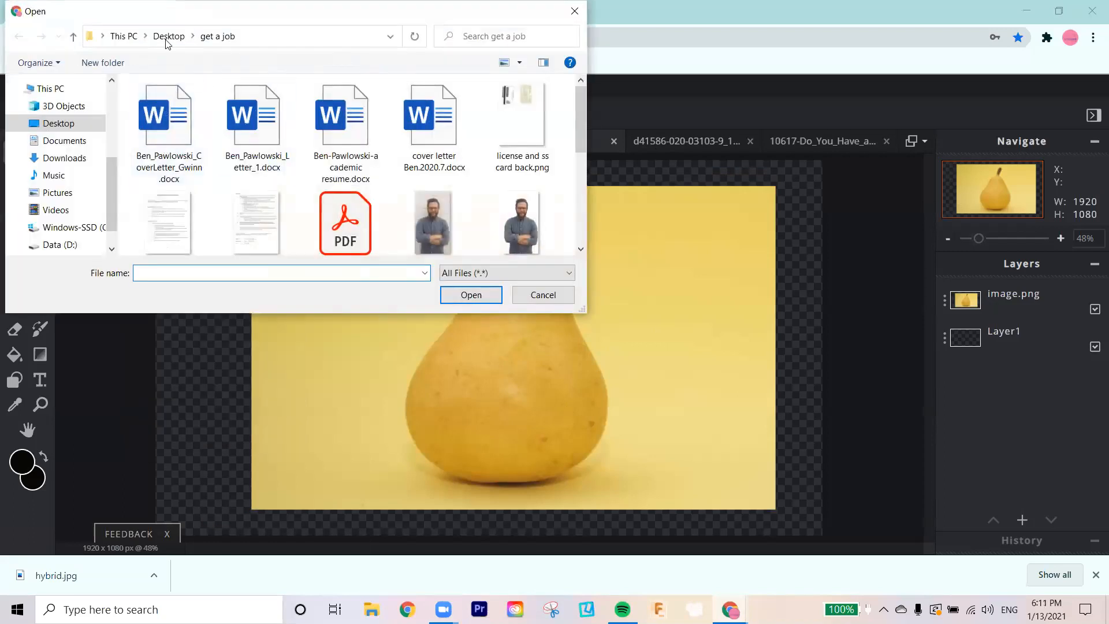
{"action": "left_click", "coordinate": [545, 301]}
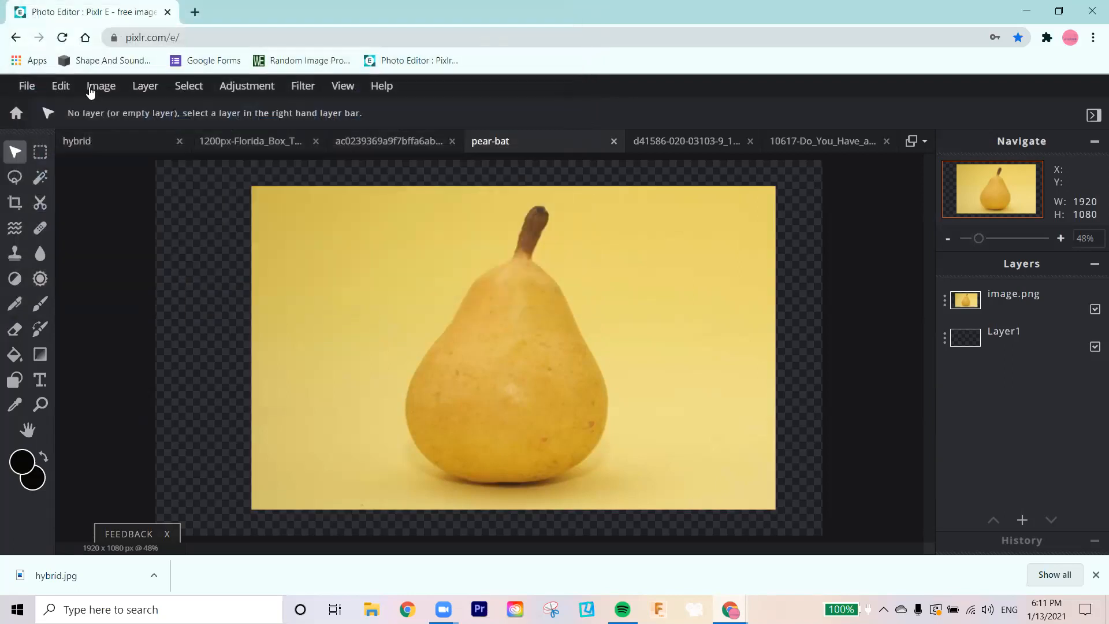
Step: Start adding a layer from a URL and copy the bat photo's media.nature.com image address from the other browser window
{"action": "left_click", "coordinate": [131, 86]}
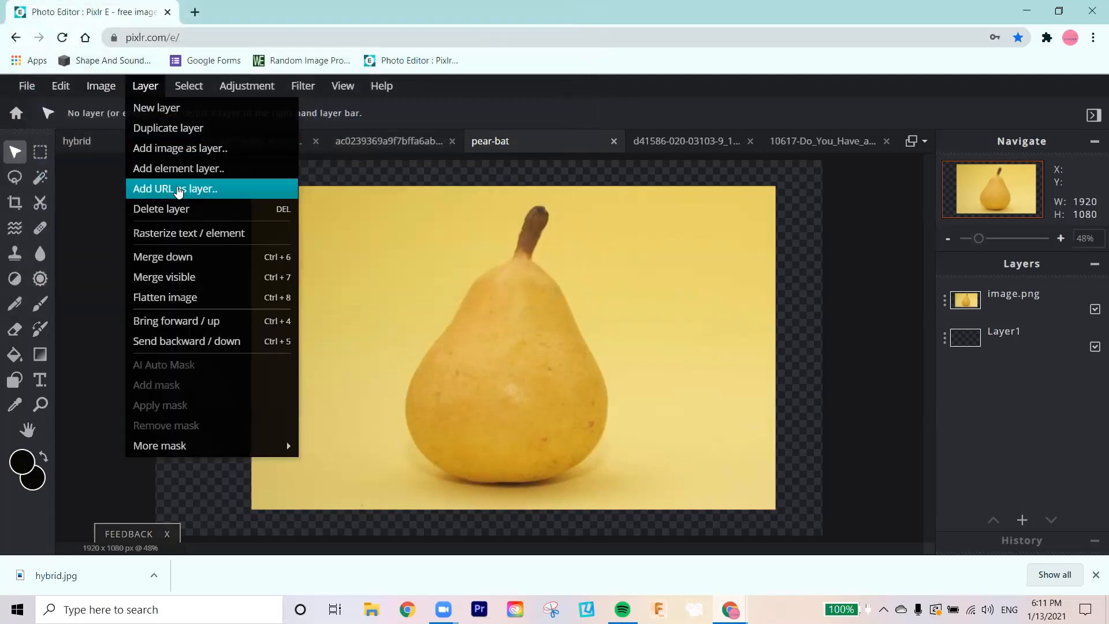
{"action": "left_click", "coordinate": [178, 190]}
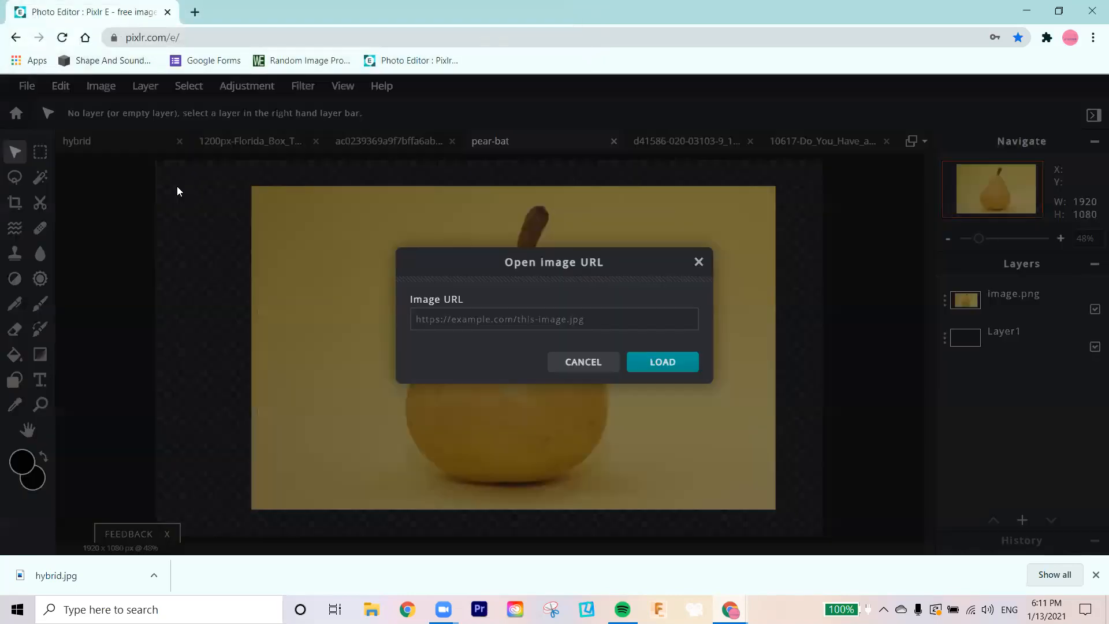
{"action": "key", "text": "alt+Tab"}
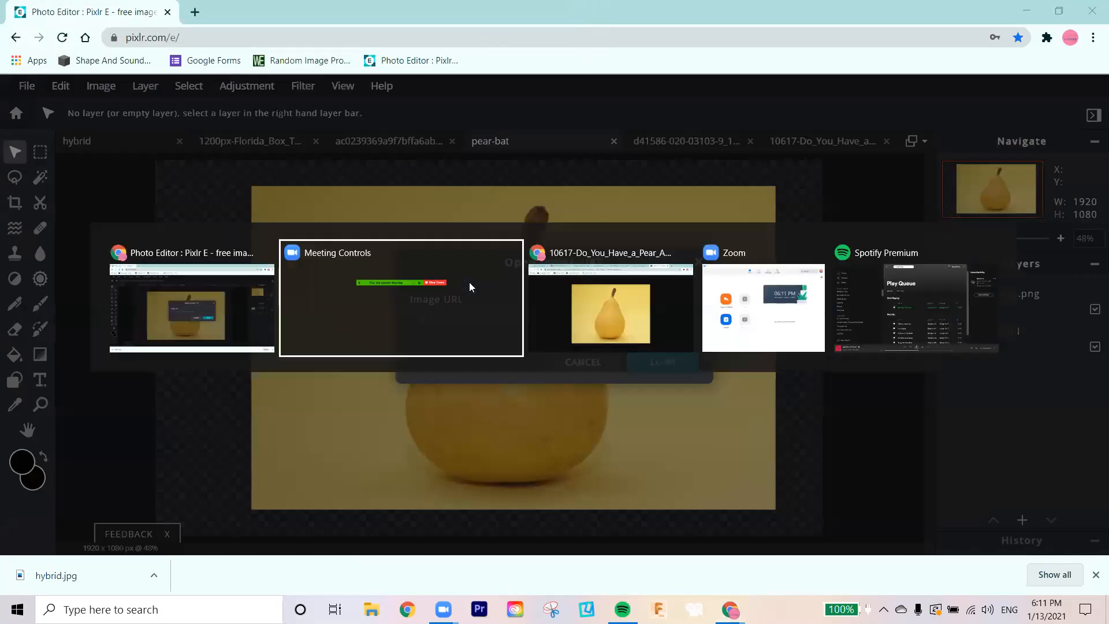
{"action": "key", "text": "alt+Tab"}
{"action": "key", "text": "alt+Tab"}
{"action": "key", "text": "alt+Tab"}
{"action": "key", "text": "alt+Tab"}
{"action": "key", "text": "alt+Tab"}
{"action": "key", "text": "alt+Tab"}
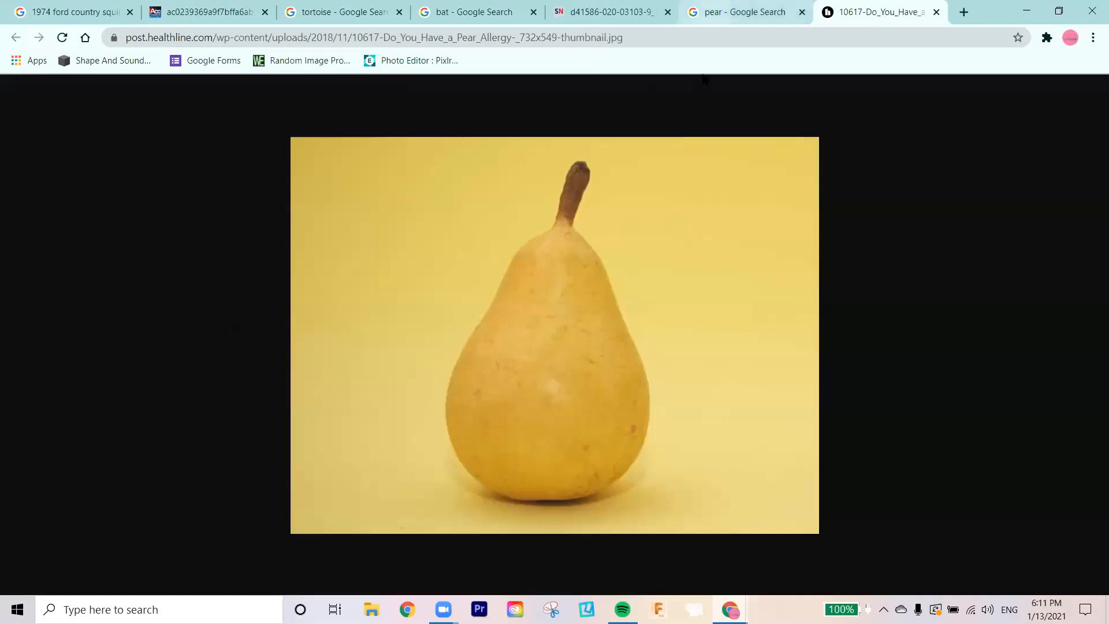
{"action": "left_click", "coordinate": [606, 12]}
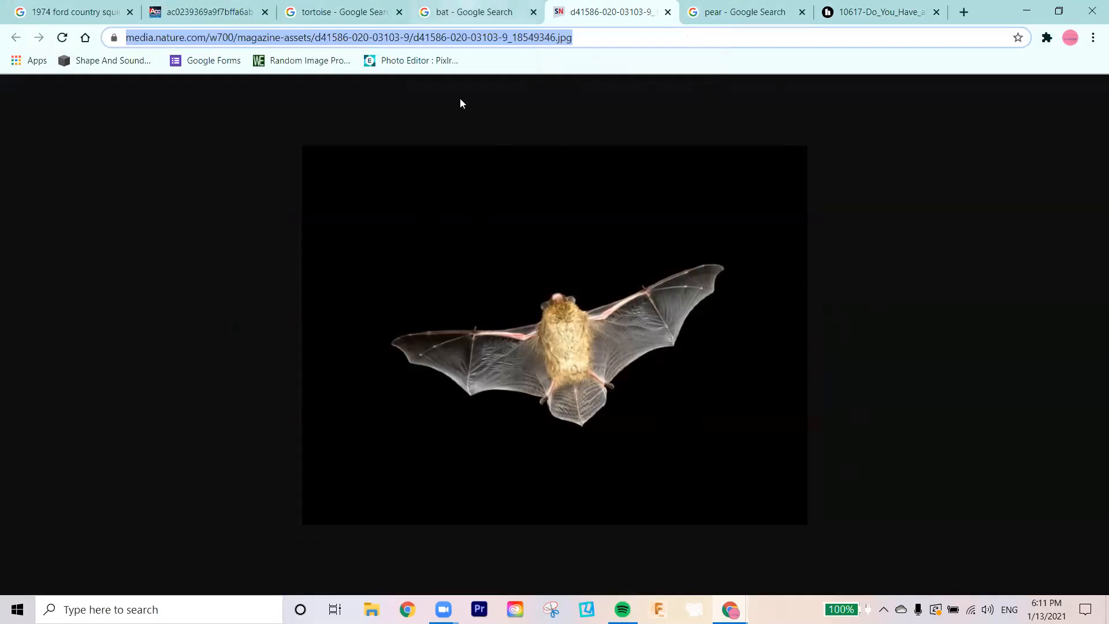
{"action": "left_click", "coordinate": [158, 30]}
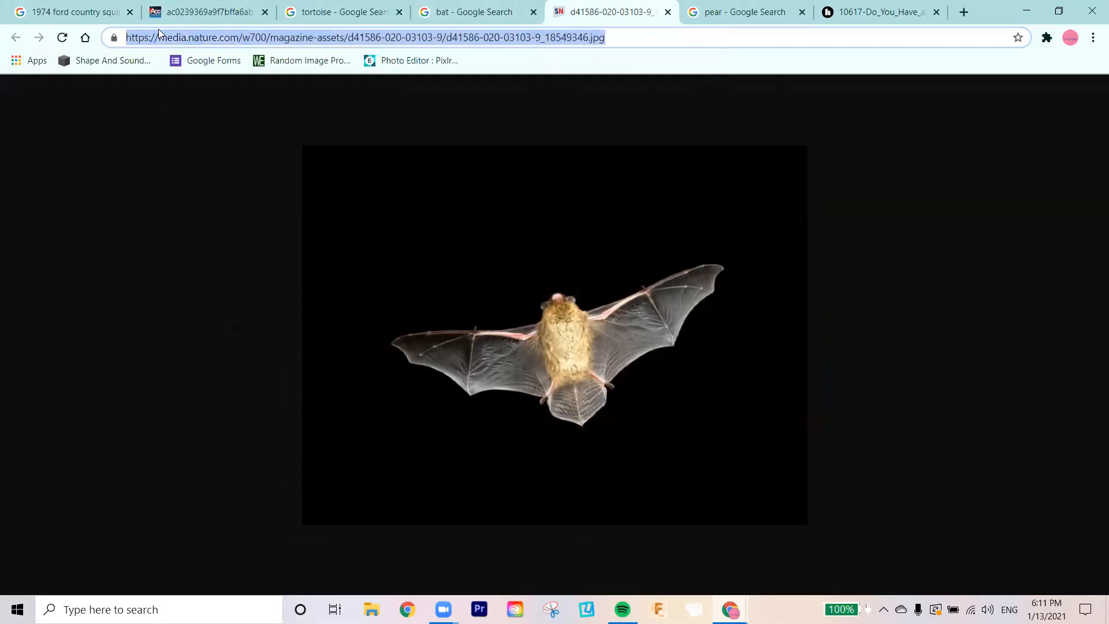
Step: Load the copied bat image address as a new layer in the pear-bat document
{"action": "key", "text": "alt+Tab"}
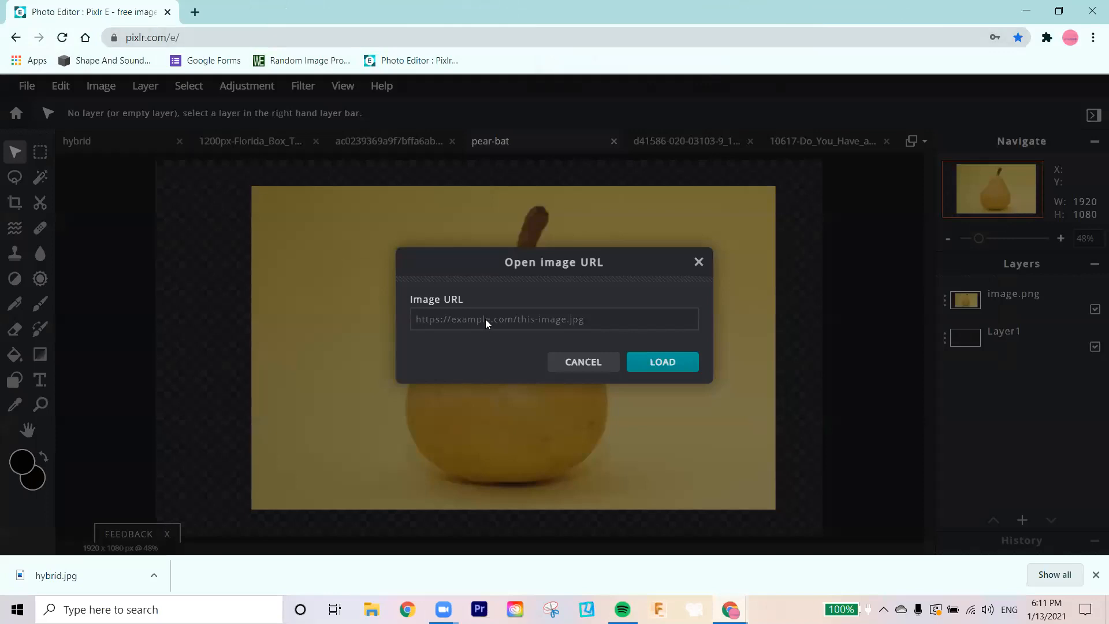
{"action": "left_click", "coordinate": [563, 319]}
{"action": "key", "text": "ctrl+v"}
{"action": "left_click", "coordinate": [656, 358]}
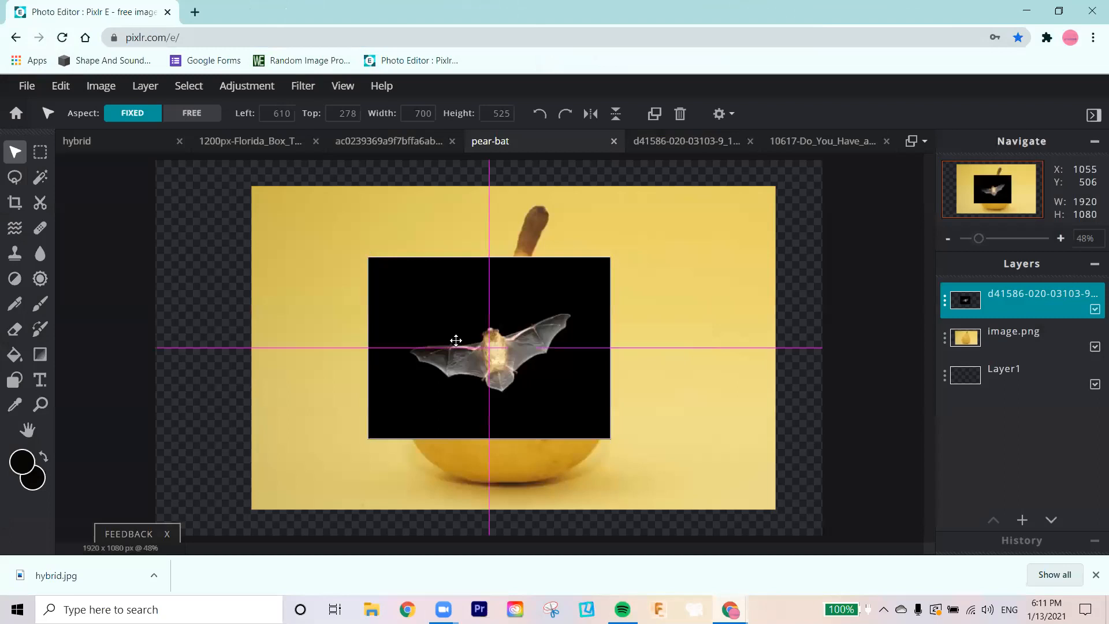
Step: Move the bat layer off the pear to the canvas's left side, at about left -69 px and top 126 px
{"action": "left_click_drag", "start_coordinate": [455, 340], "coordinate": [350, 340]}
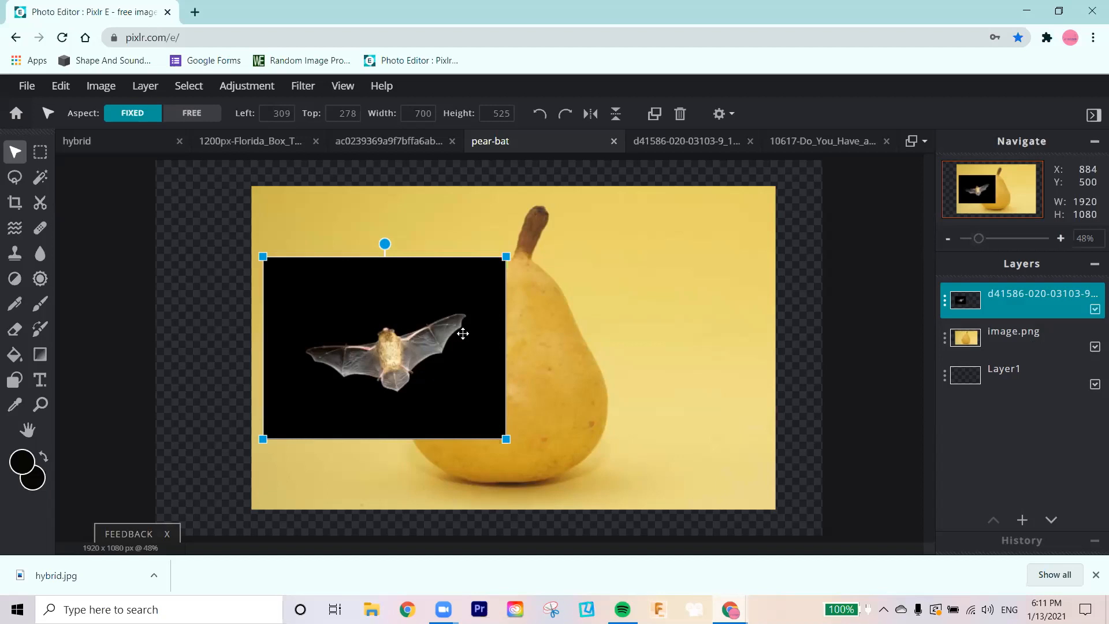
{"action": "left_click_drag", "start_coordinate": [462, 333], "coordinate": [310, 277]}
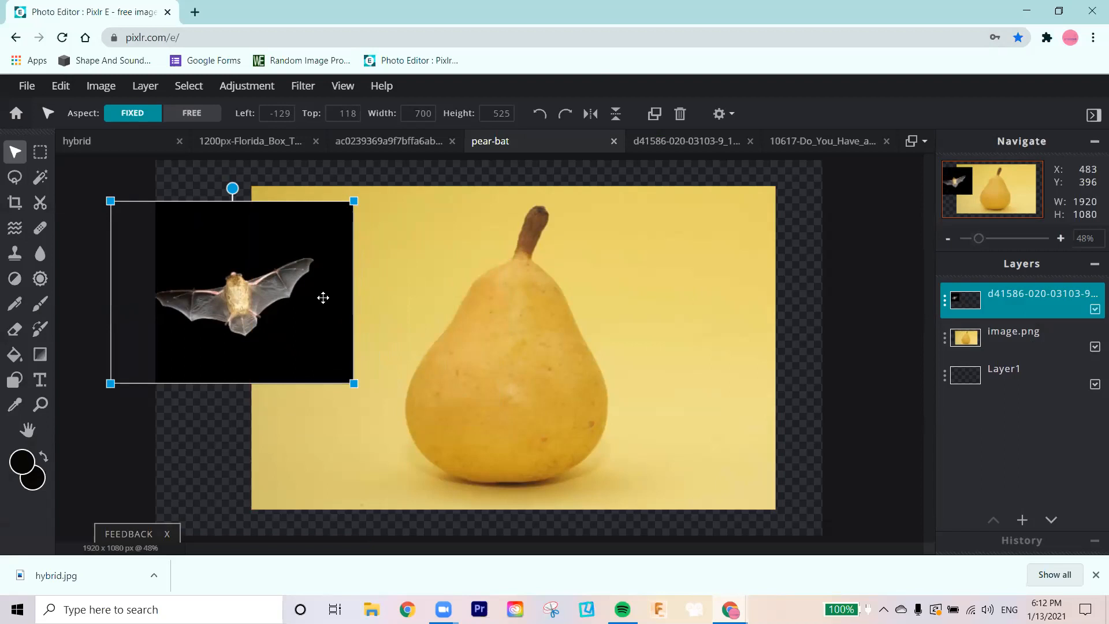
{"action": "key", "text": "alt+Tab"}
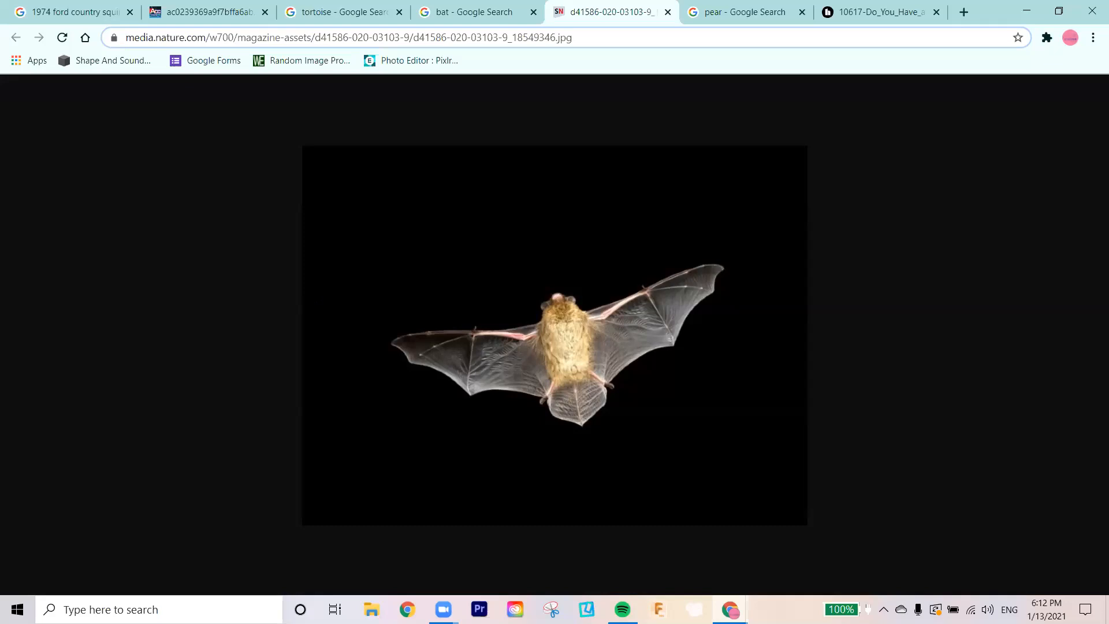
{"action": "key", "text": "alt+Tab"}
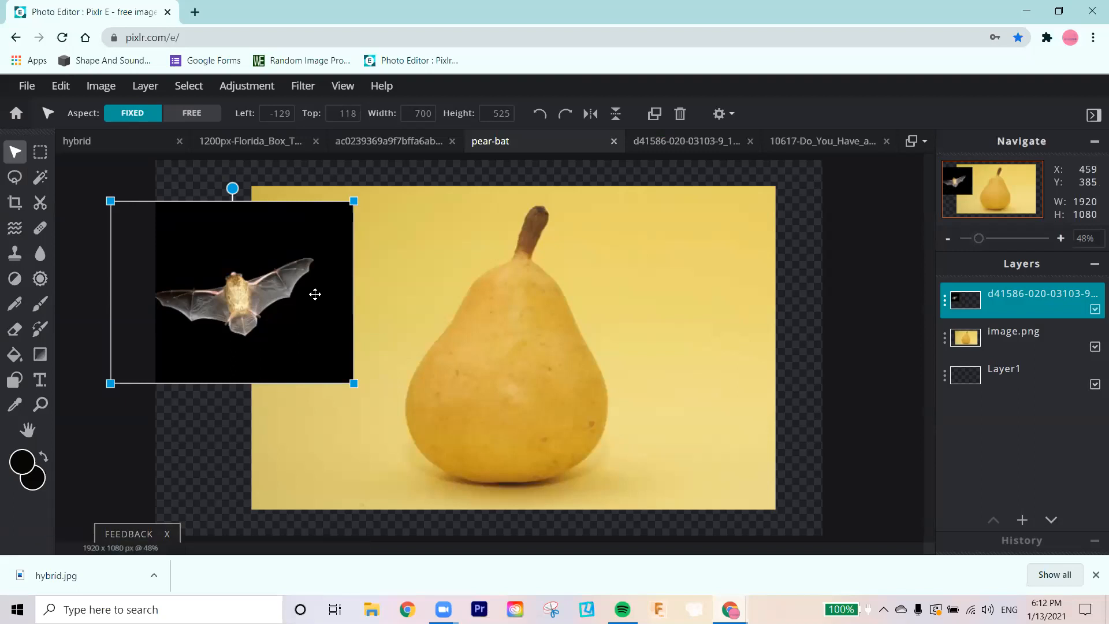
{"action": "left_click_drag", "start_coordinate": [315, 294], "coordinate": [393, 290]}
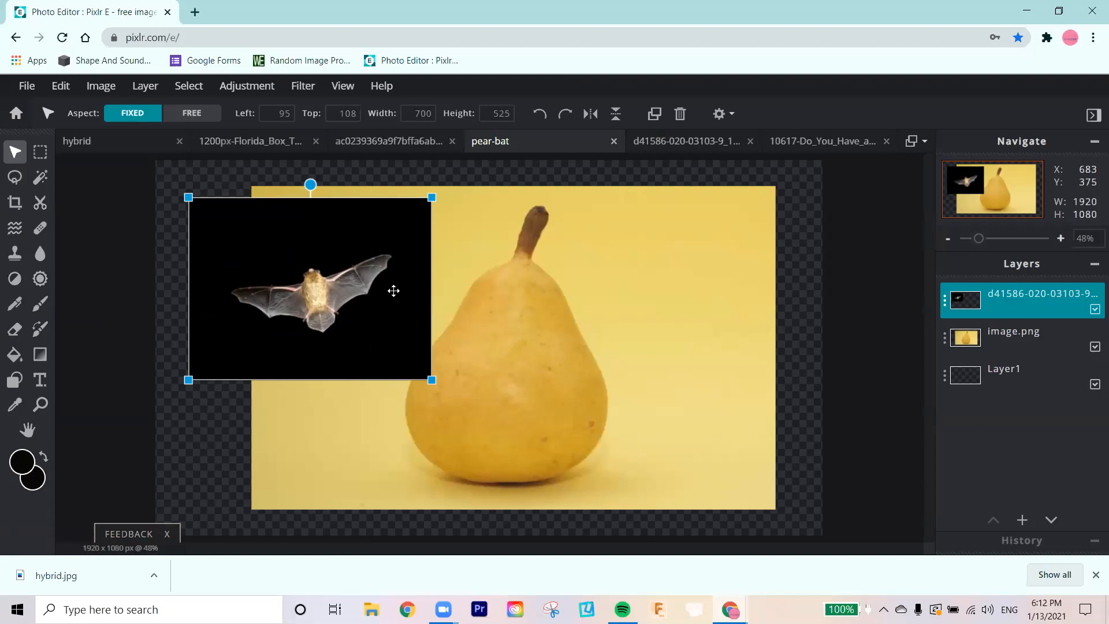
{"action": "left_click_drag", "start_coordinate": [393, 291], "coordinate": [287, 297]}
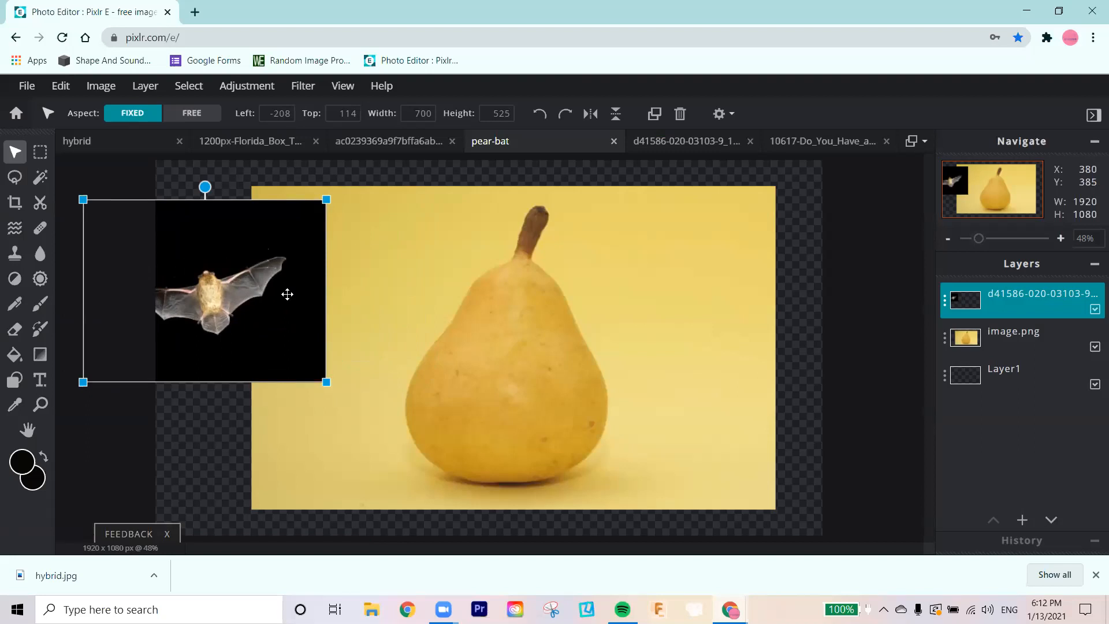
{"action": "left_click_drag", "start_coordinate": [287, 294], "coordinate": [335, 297]}
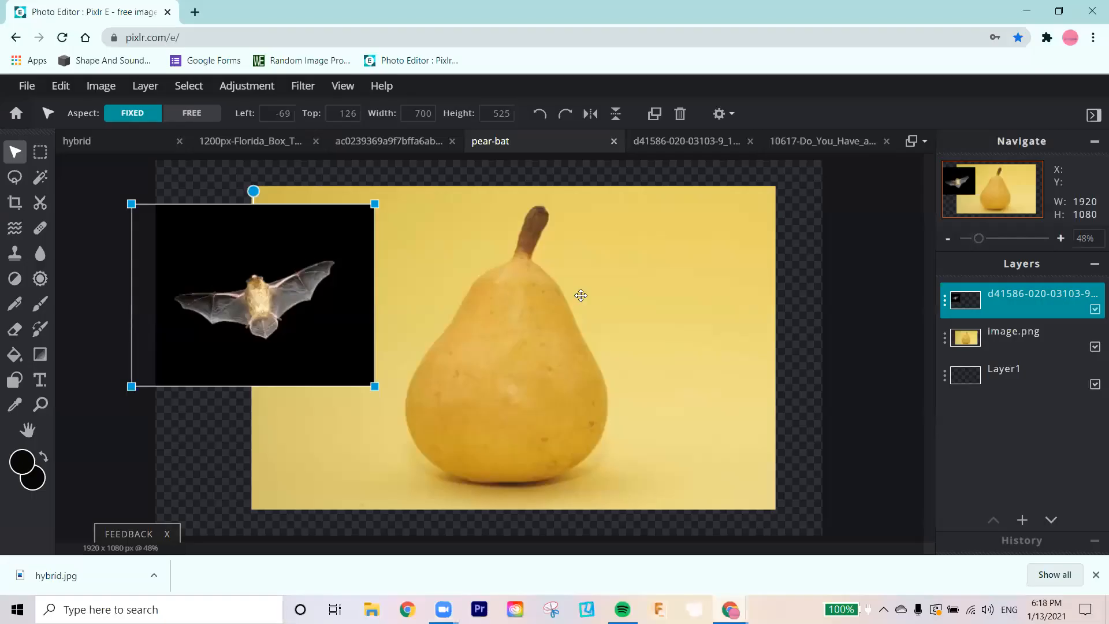
Step: Reposition the bat layer beside the pear at about left -94 px and top 134 px
{"action": "mouse_move", "coordinate": [232, 269]}
{"action": "left_mouse_down"}
{"action": "mouse_move", "coordinate": [513, 315]}
{"action": "mouse_move", "coordinate": [245, 253]}
{"action": "mouse_move", "coordinate": [245, 278]}
{"action": "left_mouse_up"}
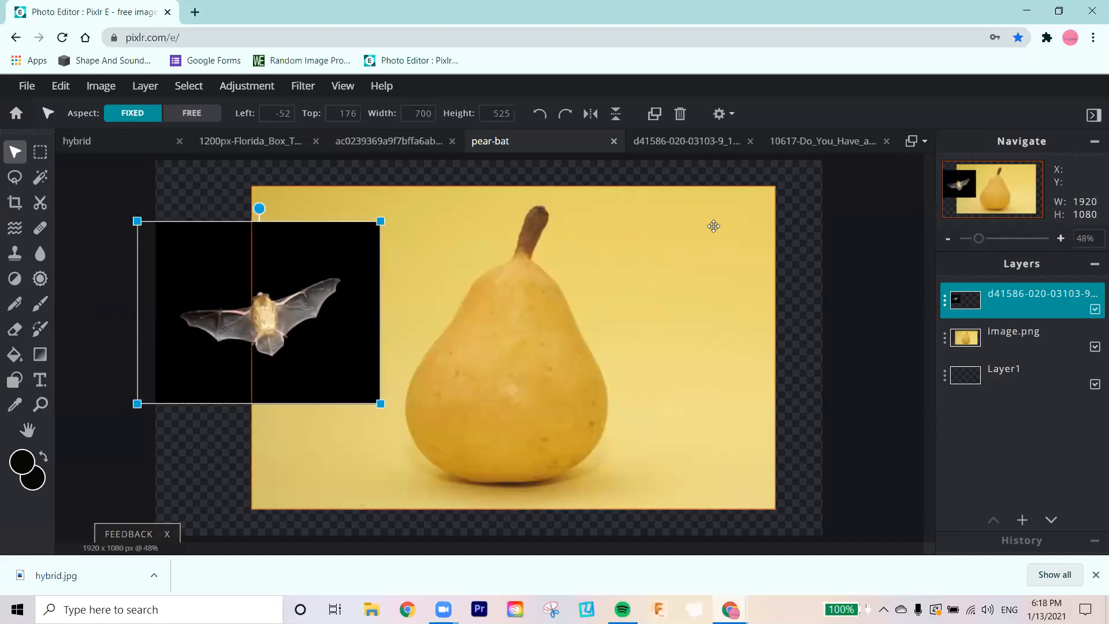
{"action": "left_click_drag", "start_coordinate": [322, 280], "coordinate": [333, 273]}
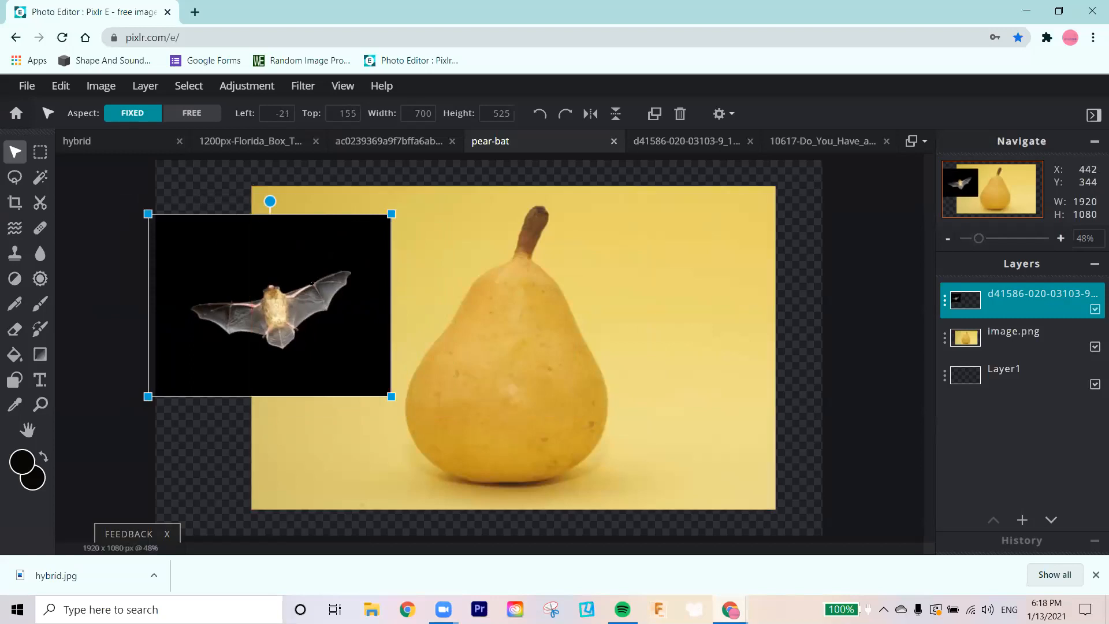
{"action": "left_click_drag", "start_coordinate": [230, 270], "coordinate": [205, 264]}
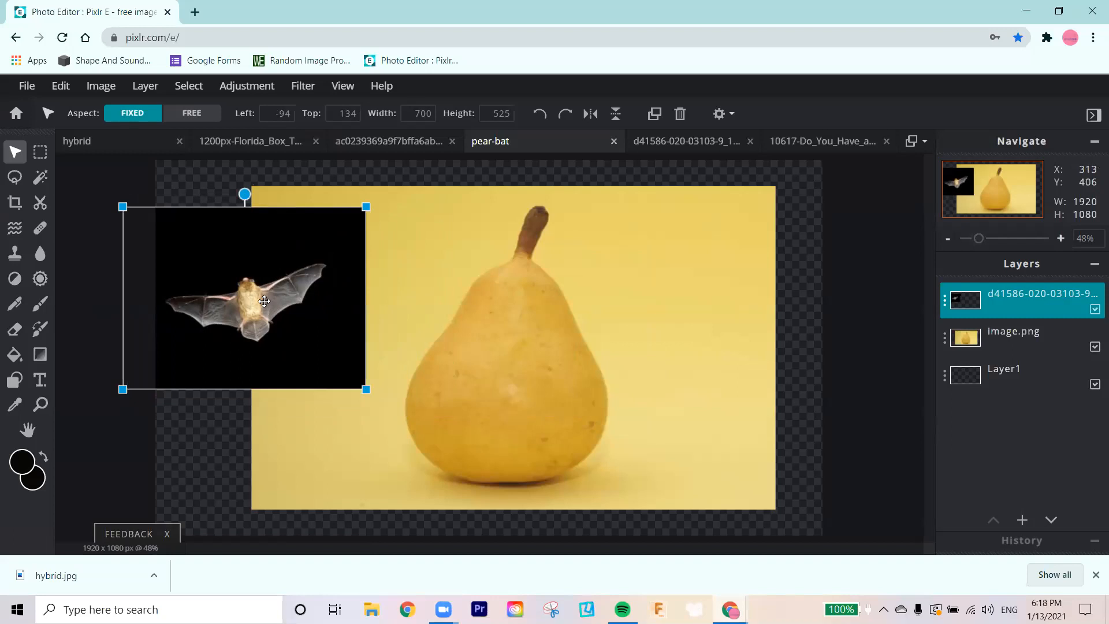
Step: Try wand-selecting the pear photo's background at tolerance 32 from the bat layer and from the pear layer, undoing both selections
{"action": "left_click", "coordinate": [41, 180]}
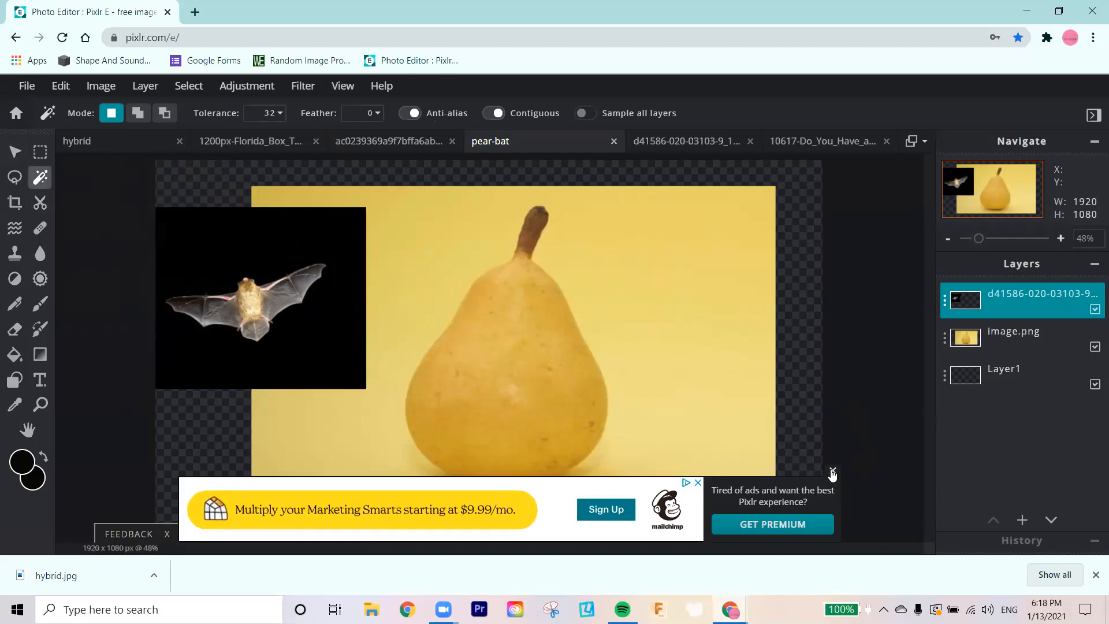
{"action": "left_click", "coordinate": [832, 469]}
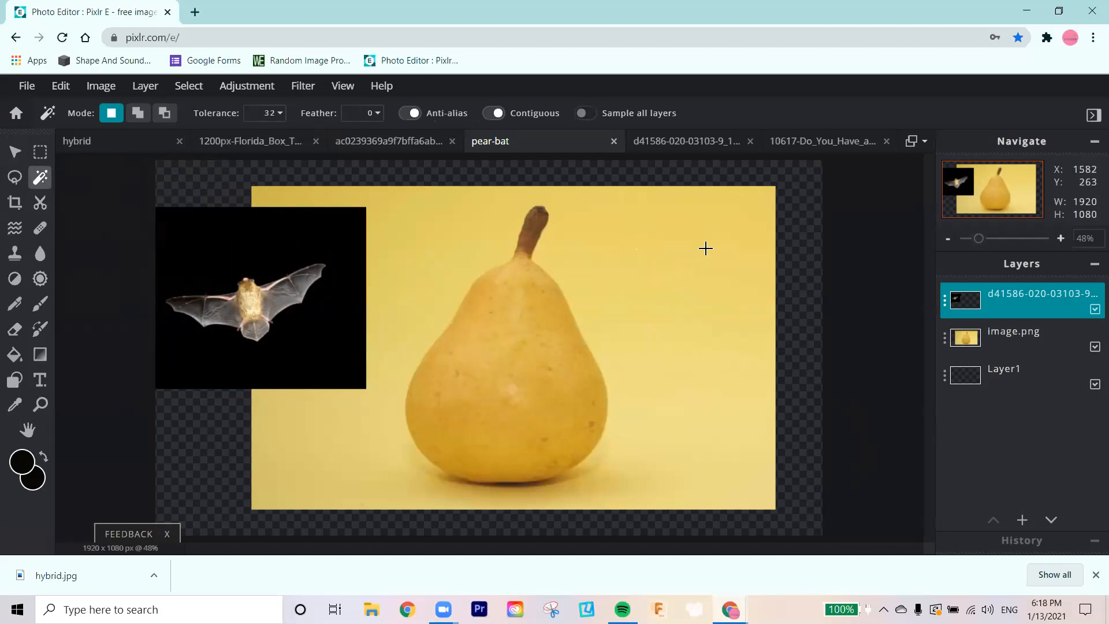
{"action": "left_click", "coordinate": [705, 248]}
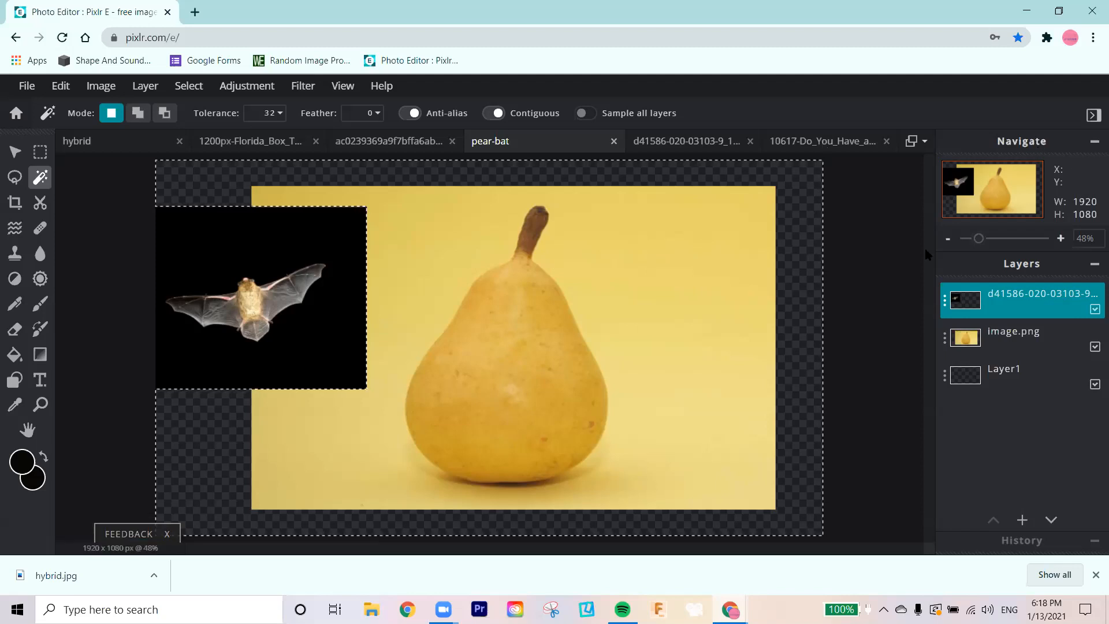
{"action": "key", "text": "ctrl+d"}
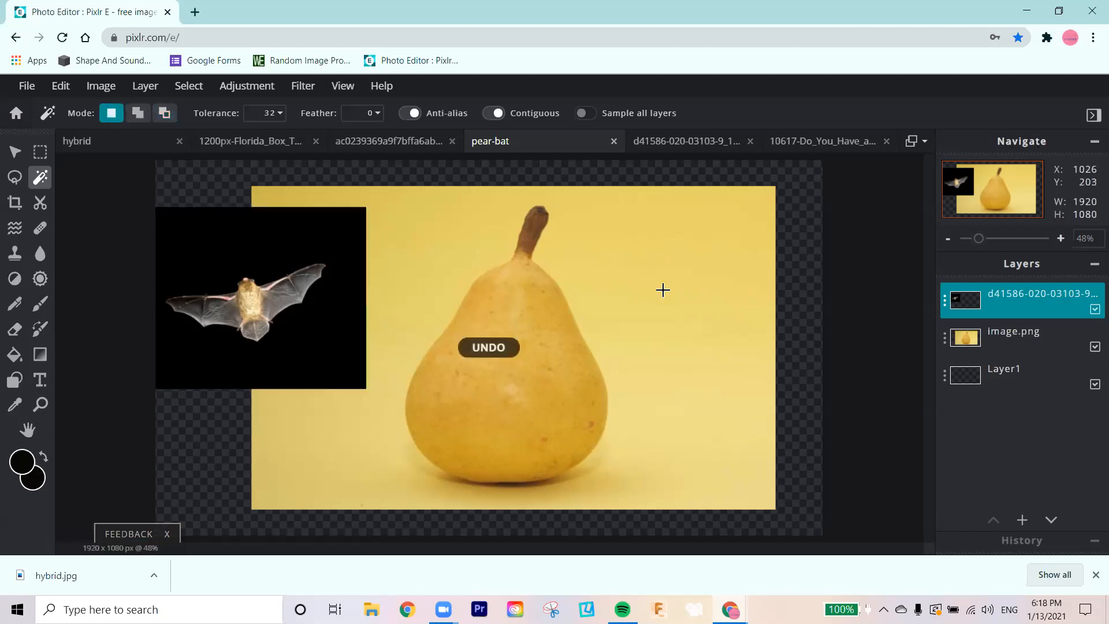
{"action": "left_click", "coordinate": [1005, 331]}
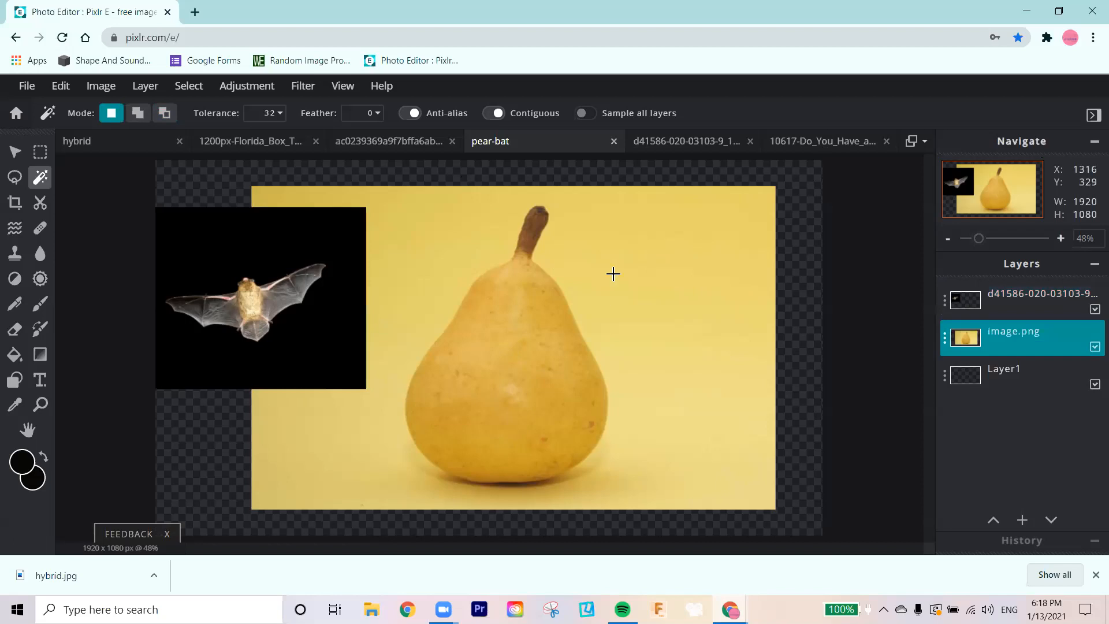
{"action": "left_click", "coordinate": [612, 278]}
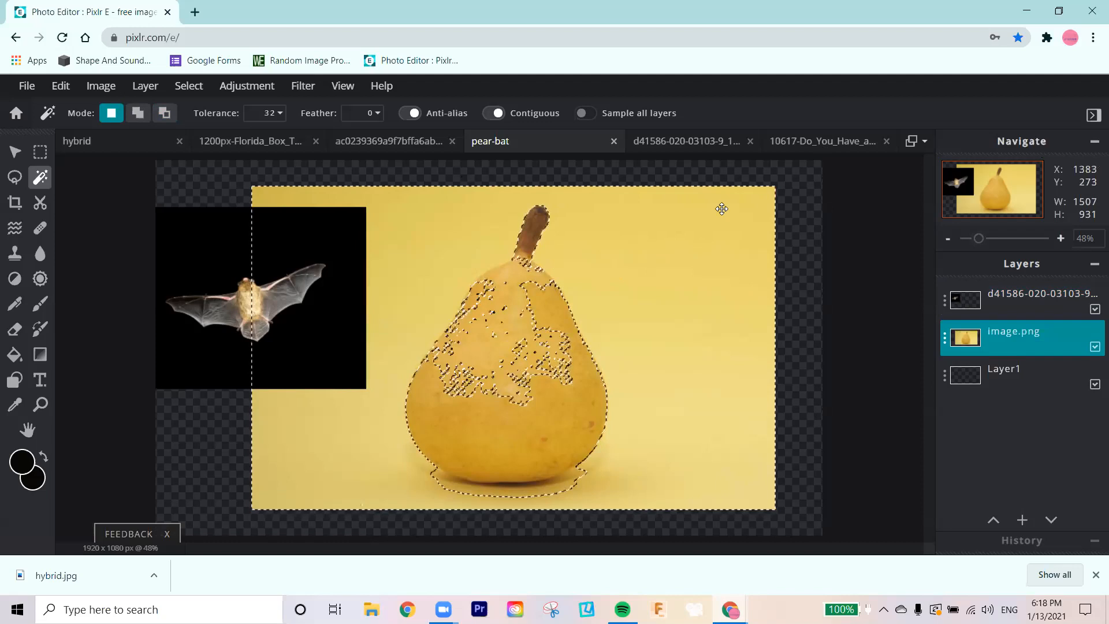
{"action": "key", "text": "ctrl+z"}
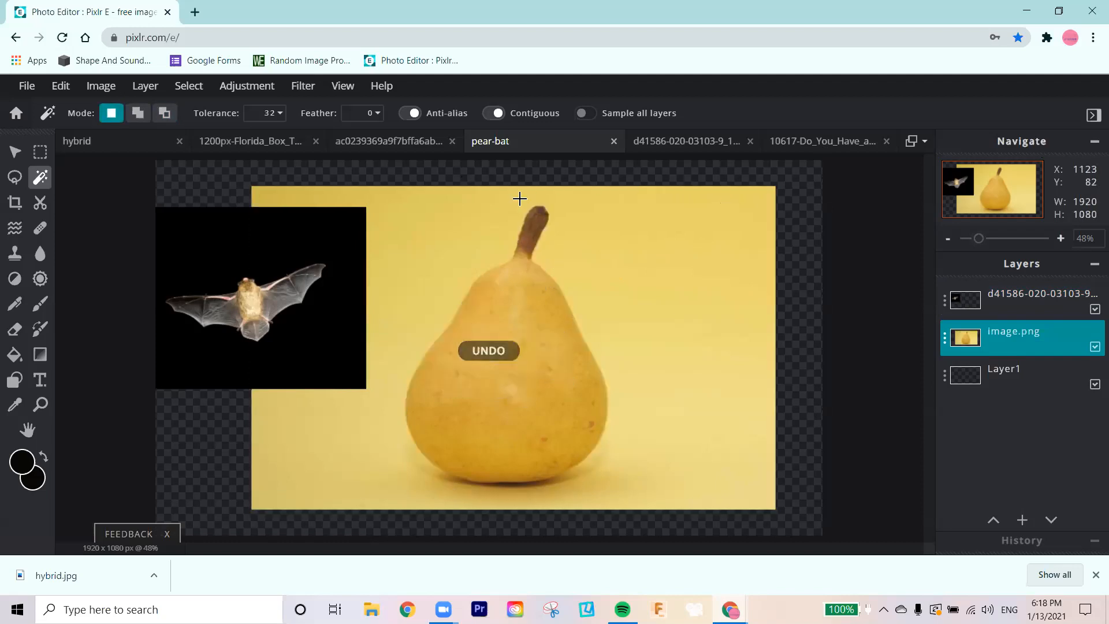
Step: Wand-select the black background on the bat layer at tolerance 32 and cut it away
{"action": "left_click", "coordinate": [1038, 287]}
{"action": "left_click", "coordinate": [274, 261]}
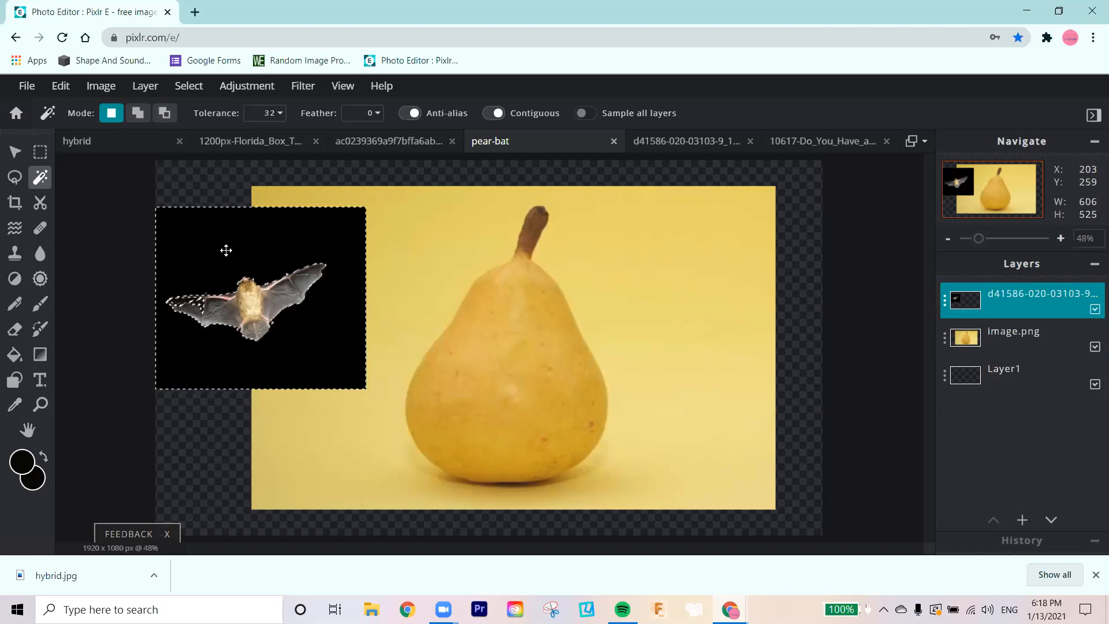
{"action": "key", "text": "alt"}
{"action": "key", "text": "ctrl+x"}
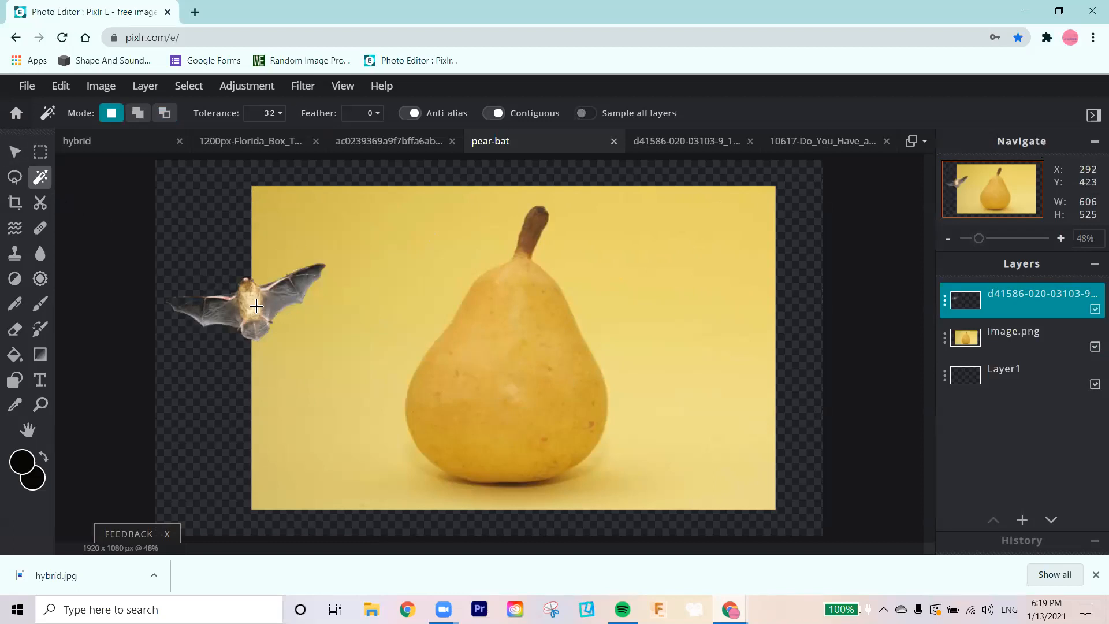
Step: Move the cut-out bat to about left 338 px and top 153 px, and clear the leftover black strip beside it
{"action": "left_click", "coordinate": [15, 151]}
{"action": "left_click_drag", "start_coordinate": [249, 315], "coordinate": [399, 321]}
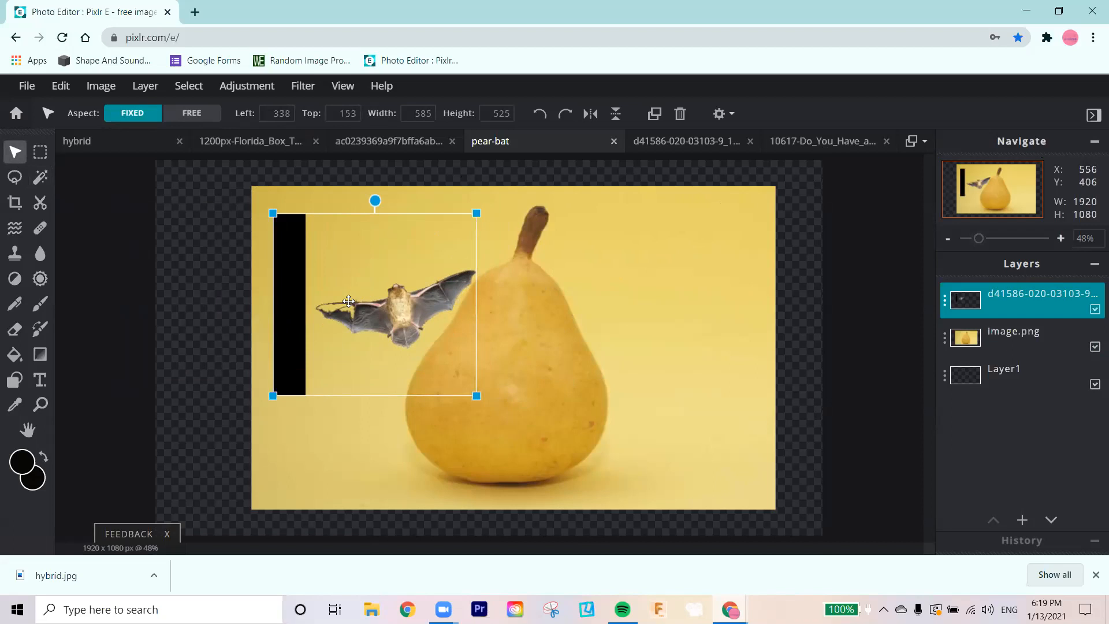
{"action": "left_click", "coordinate": [40, 177]}
{"action": "left_click", "coordinate": [284, 276]}
{"action": "key", "text": "Delete"}
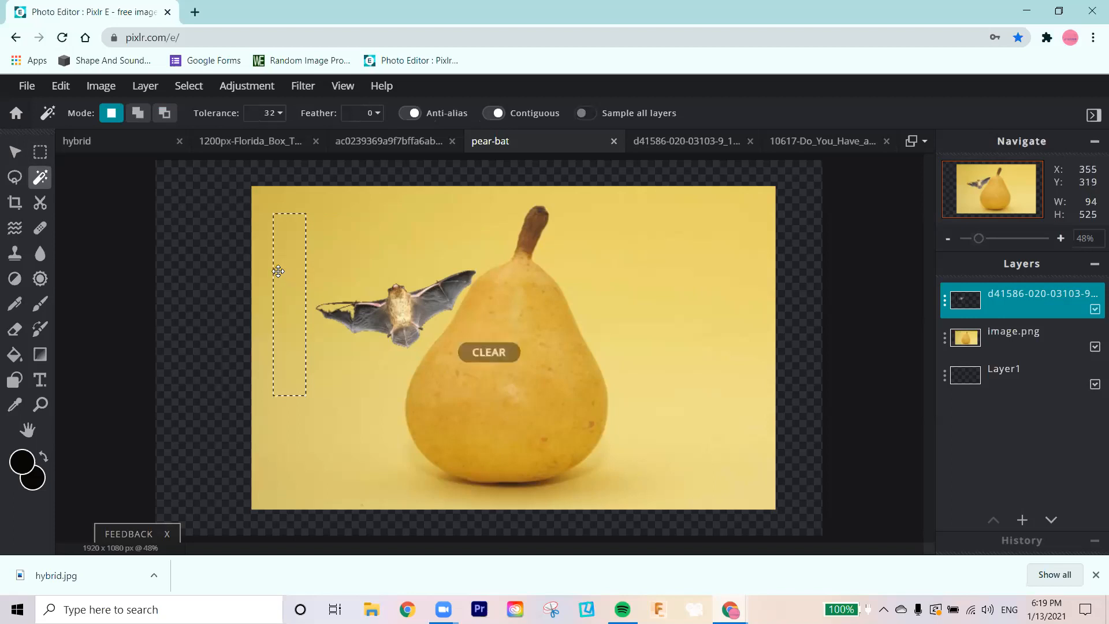
Step: Undo the bat layer's strip clearing, move and background removal, and remove the remaining selection
{"action": "key", "text": "ctrl+z"}
{"action": "key", "text": "ctrl+z"}
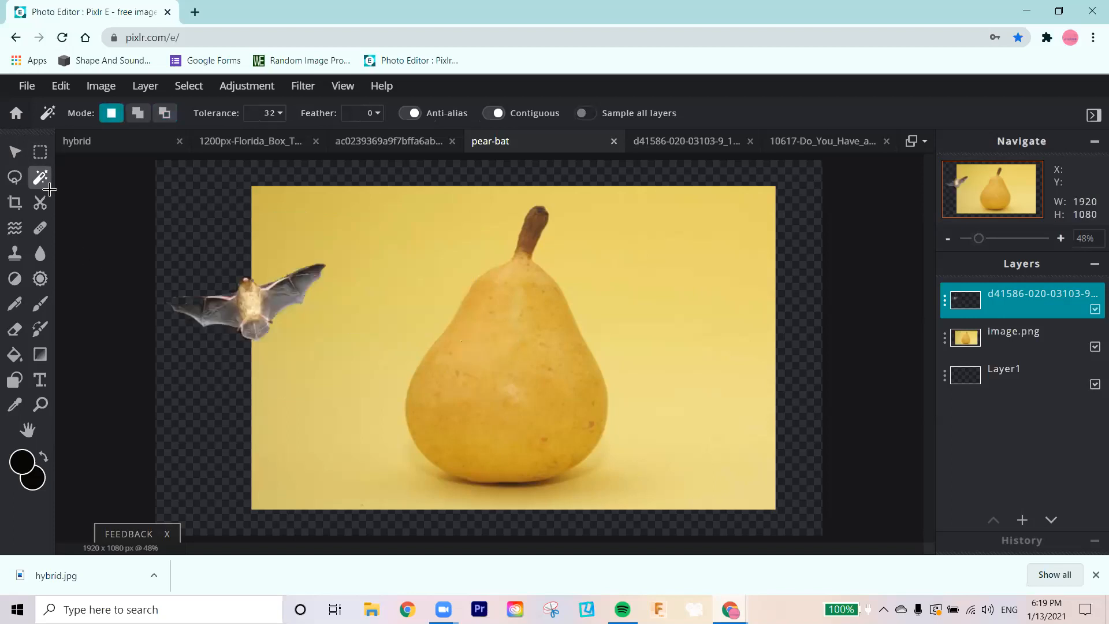
{"action": "key", "text": "ctrl+z"}
{"action": "key", "text": "ctrl+z"}
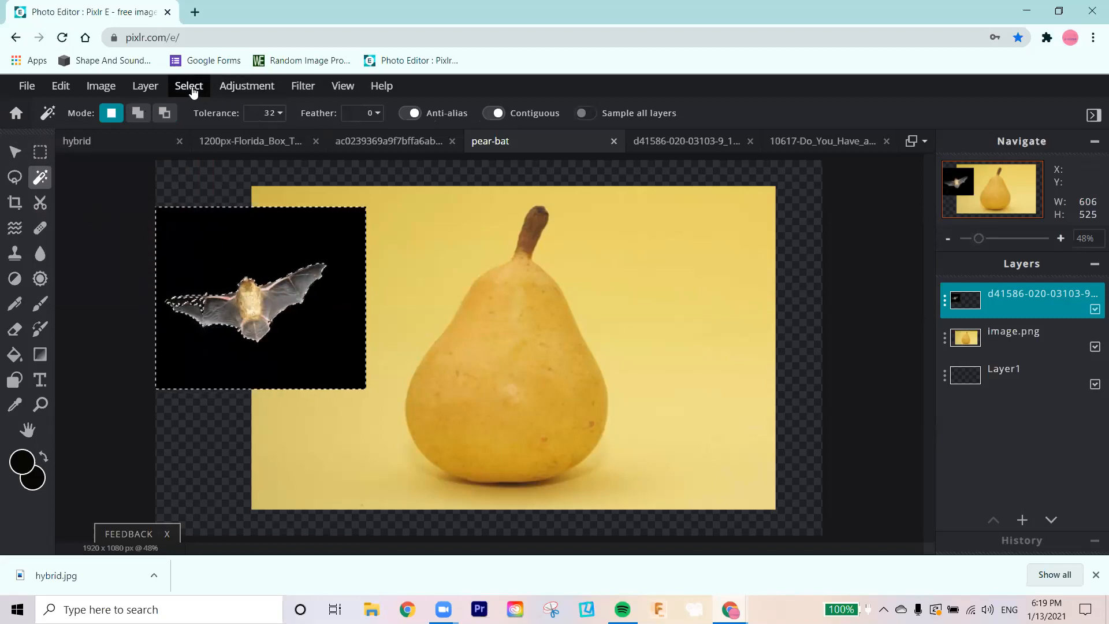
{"action": "left_click", "coordinate": [195, 92]}
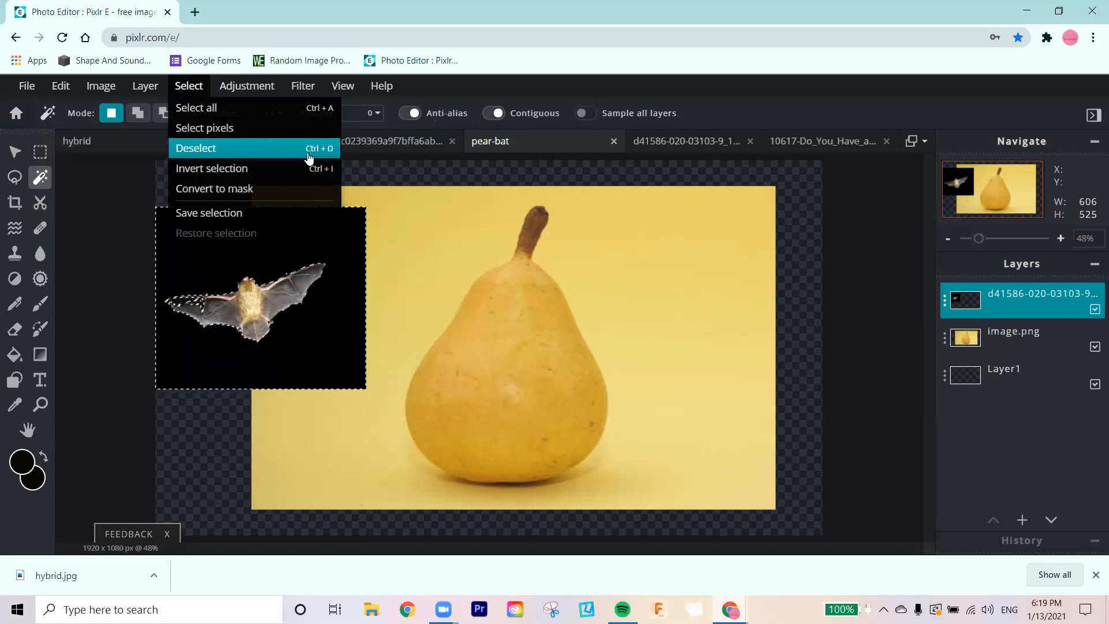
{"action": "left_click", "coordinate": [328, 237]}
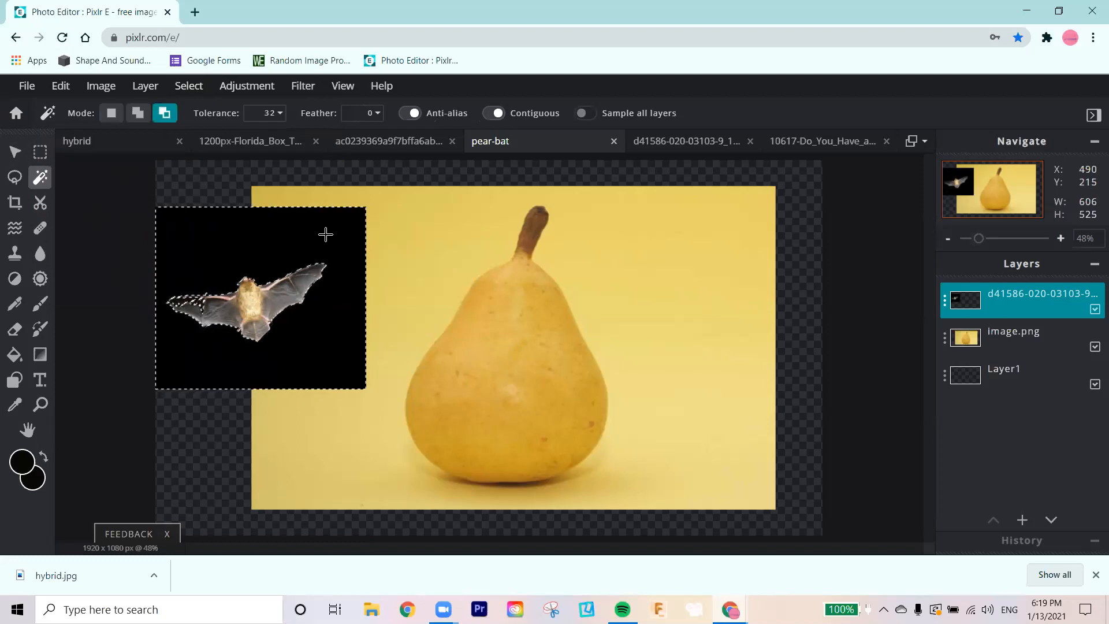
{"action": "key", "text": "ctrl+d"}
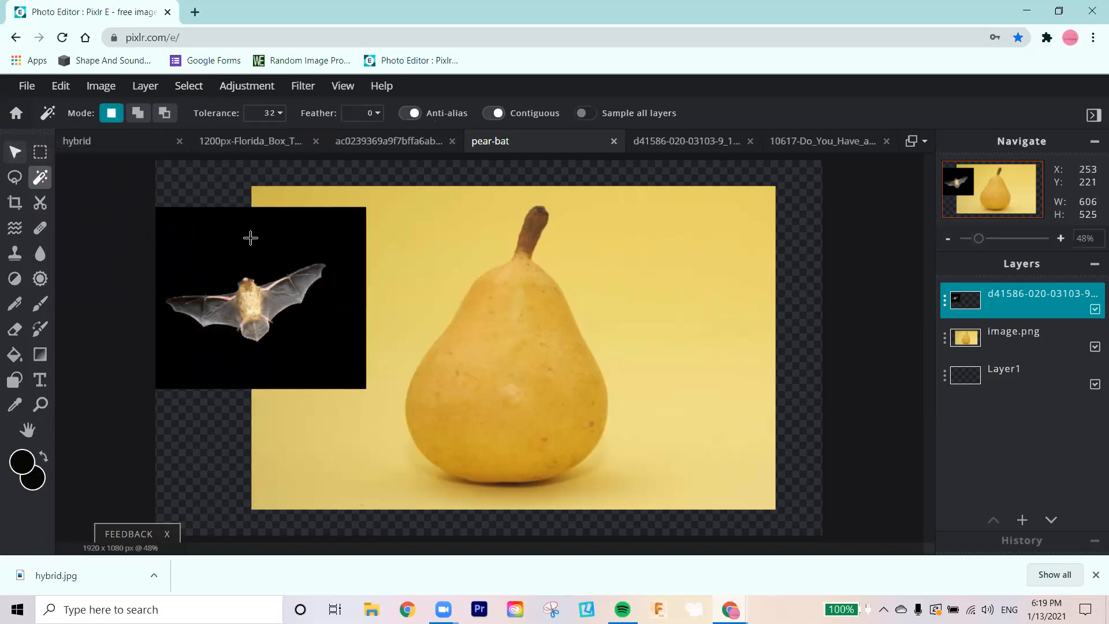
Step: Move the whole bat layer onto the pear photo at about left 350 px and top 167 px
{"action": "left_click", "coordinate": [12, 151]}
{"action": "left_click_drag", "start_coordinate": [244, 284], "coordinate": [400, 292]}
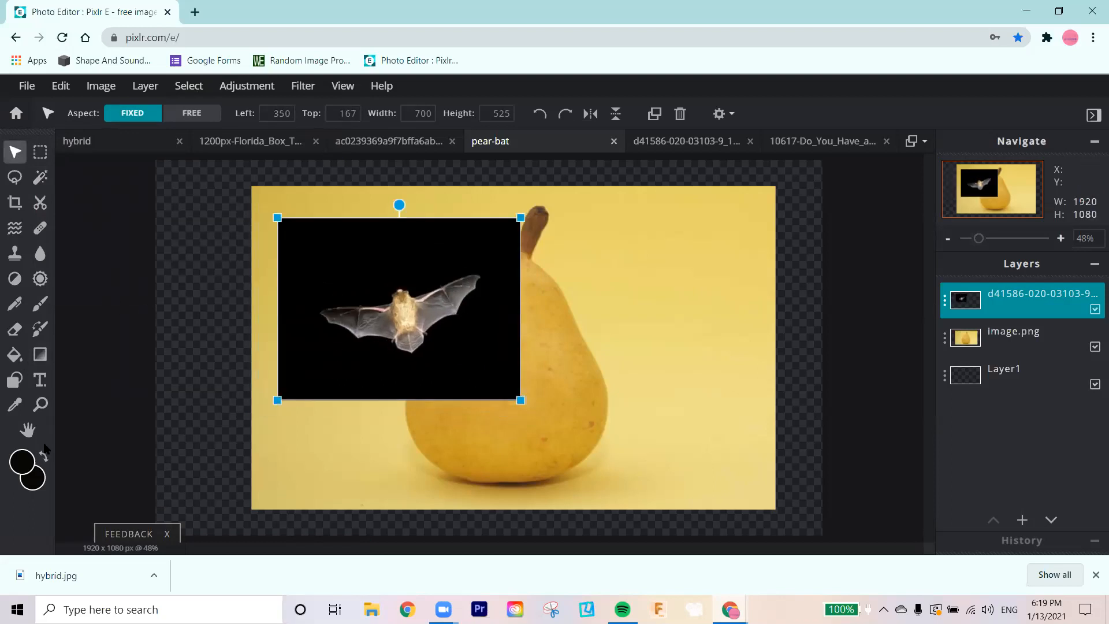
Step: Trace a polygon lasso along the left wing's upper edge, then around the bat's body, leaving the body outside the outline
{"action": "left_click", "coordinate": [46, 403]}
{"action": "left_click", "coordinate": [398, 328]}
{"action": "left_click", "coordinate": [397, 326]}
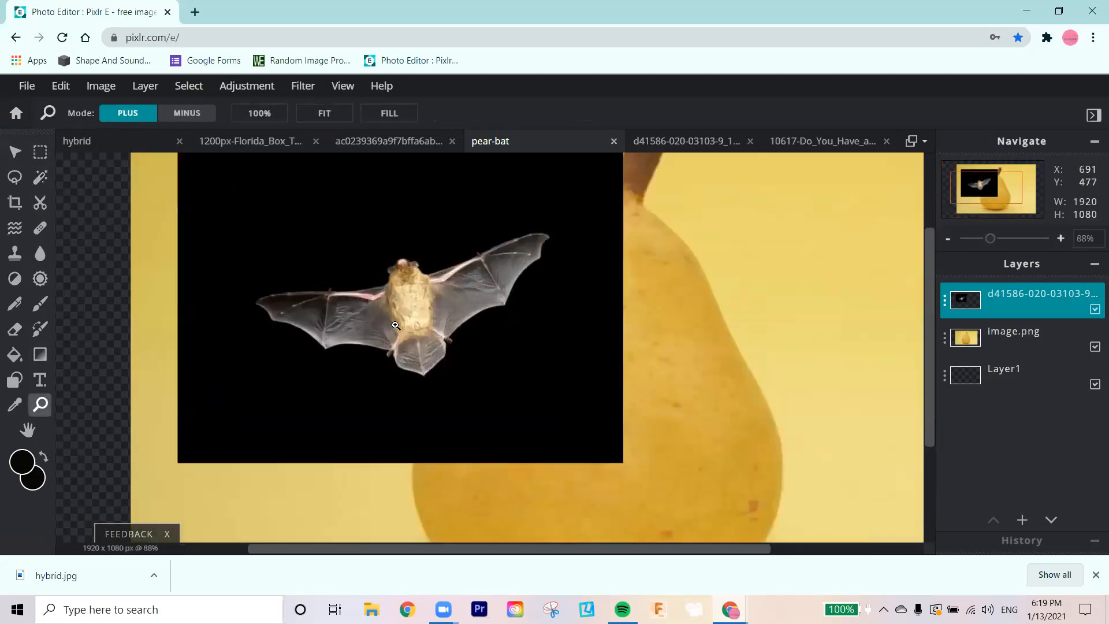
{"action": "left_click", "coordinate": [387, 323]}
{"action": "left_click", "coordinate": [375, 322]}
{"action": "left_click", "coordinate": [374, 321]}
{"action": "left_click", "coordinate": [373, 321]}
{"action": "left_click", "coordinate": [374, 322]}
{"action": "left_click", "coordinate": [375, 324]}
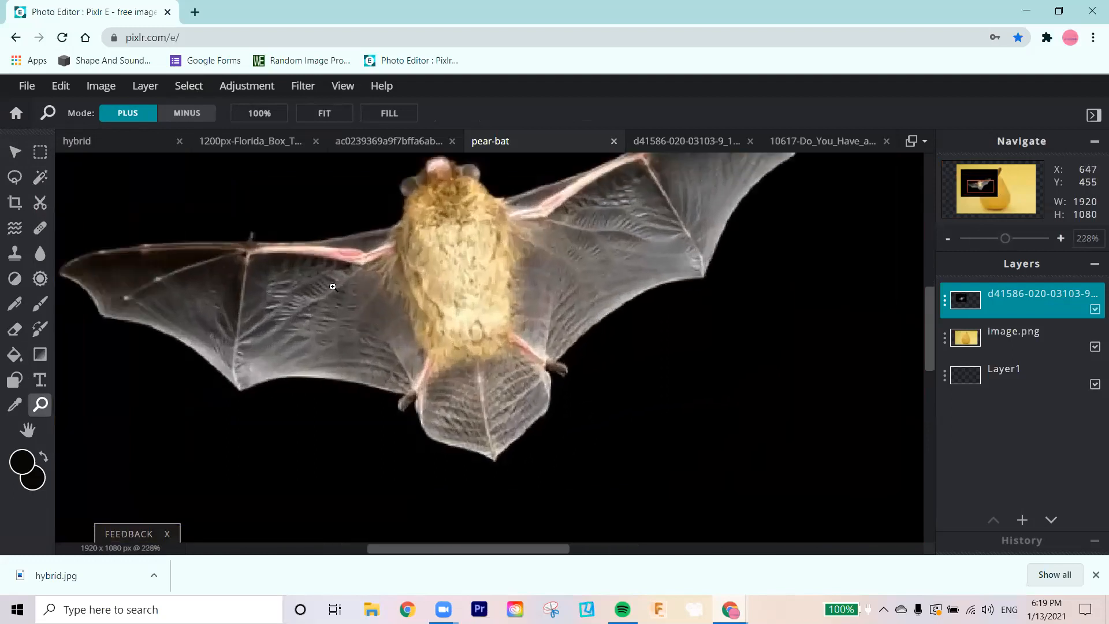
{"action": "left_click", "coordinate": [378, 326]}
{"action": "scroll", "coordinate": [393, 539], "scroll_direction": "left", "scroll_amount": 4}
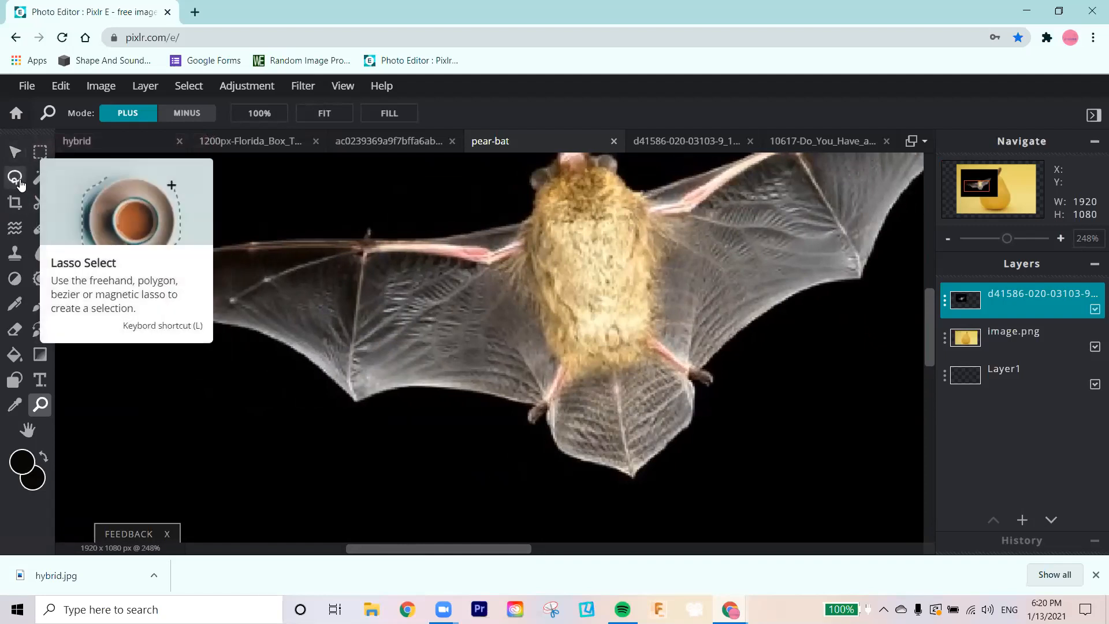
{"action": "left_click", "coordinate": [19, 182]}
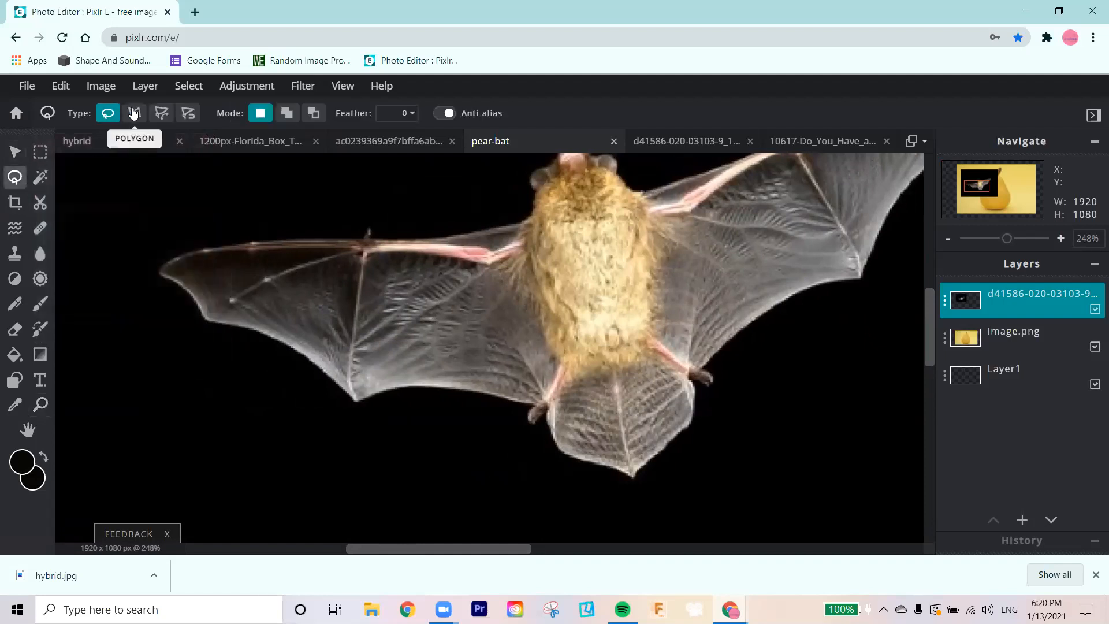
{"action": "left_click", "coordinate": [135, 113]}
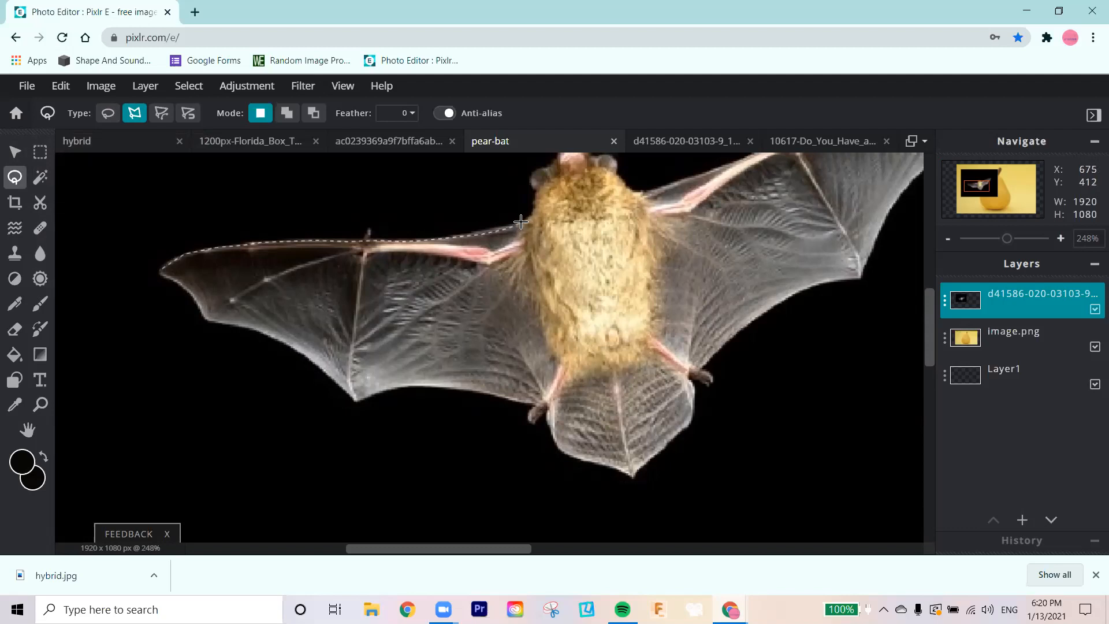
{"action": "left_click", "coordinate": [524, 253]}
{"action": "left_click", "coordinate": [567, 362]}
{"action": "left_click", "coordinate": [631, 365]}
{"action": "left_click", "coordinate": [657, 286]}
{"action": "left_click", "coordinate": [655, 264]}
{"action": "left_click", "coordinate": [642, 199]}
{"action": "left_click", "coordinate": [635, 186]}
Step: Continue the polygon lasso loosely around the right wing, below the tail and around the left wing, closing it at the left wingtip
{"action": "scroll", "coordinate": [676, 198], "scroll_direction": "down", "scroll_amount": 5}
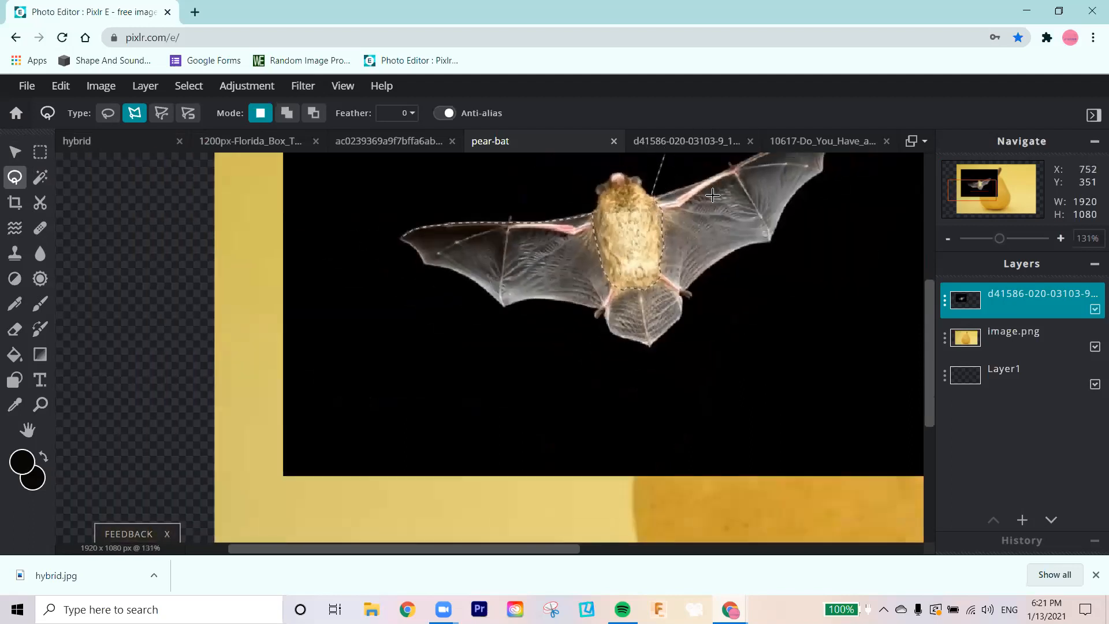
{"action": "left_click_drag", "start_coordinate": [928, 290], "coordinate": [927, 226]}
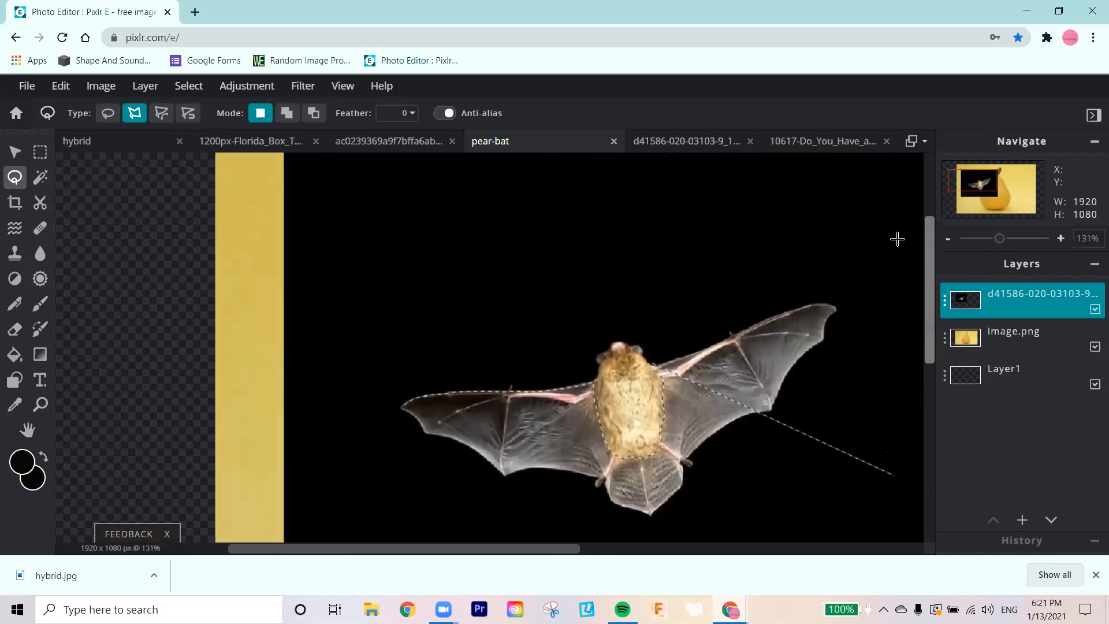
{"action": "scroll", "coordinate": [671, 303], "scroll_direction": "right", "scroll_amount": 6}
{"action": "scroll", "coordinate": [667, 300], "scroll_direction": "down", "scroll_amount": 2}
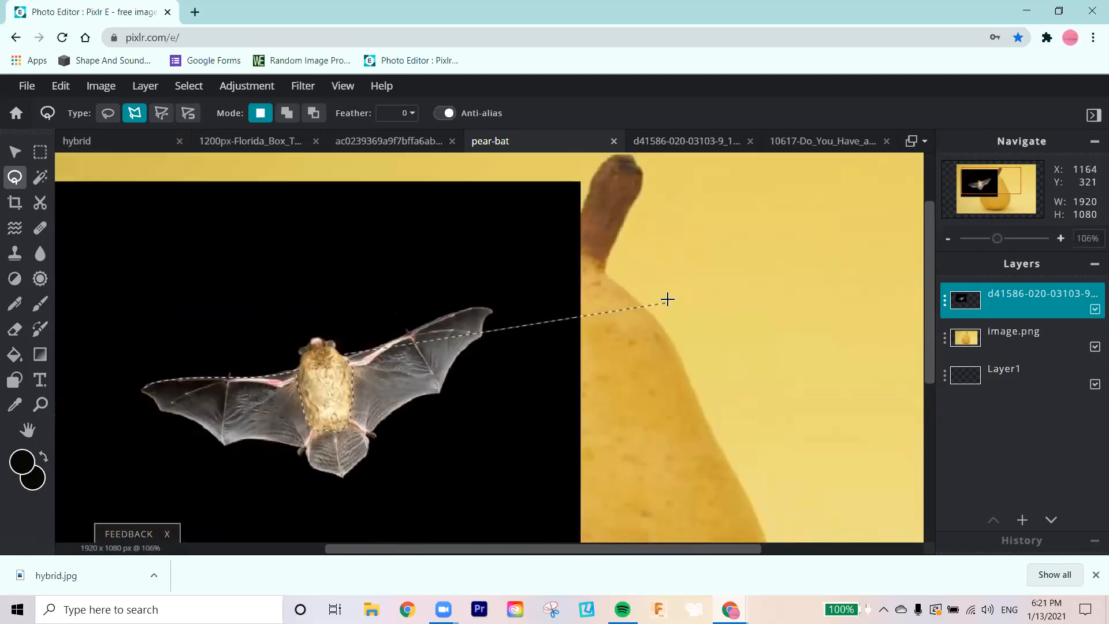
{"action": "scroll", "coordinate": [666, 299], "scroll_direction": "up", "scroll_amount": 2}
{"action": "left_click", "coordinate": [308, 294]}
{"action": "left_click", "coordinate": [454, 286]}
{"action": "left_click", "coordinate": [488, 329]}
{"action": "left_click", "coordinate": [430, 449]}
{"action": "left_click", "coordinate": [330, 510]}
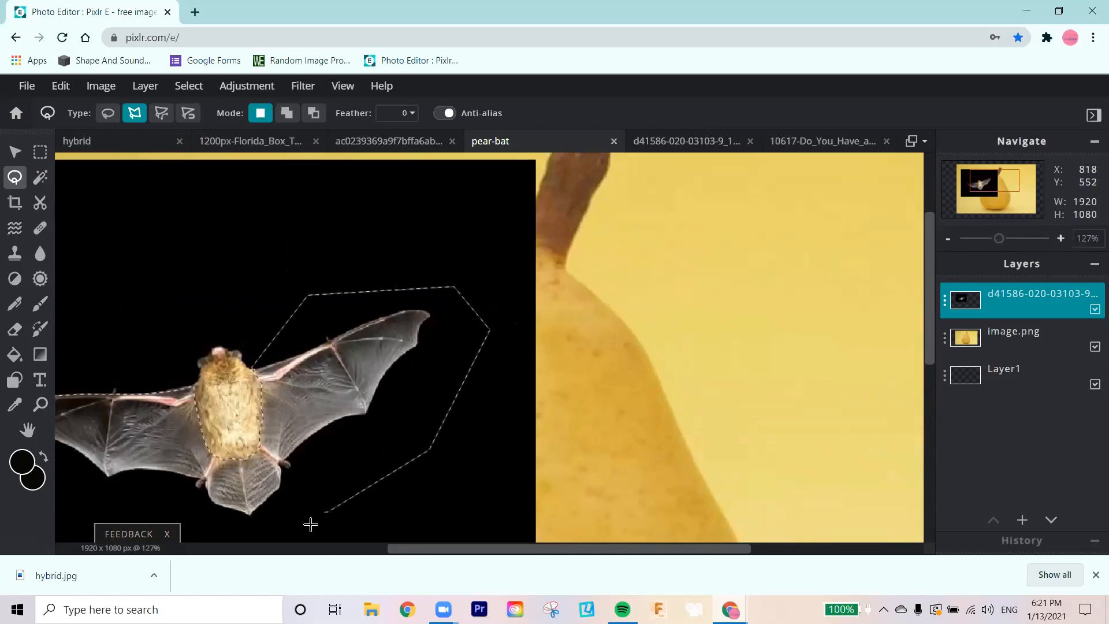
{"action": "scroll", "coordinate": [304, 527], "scroll_direction": "down", "scroll_amount": 2}
{"action": "left_click_drag", "start_coordinate": [928, 335], "coordinate": [908, 409]}
{"action": "left_click", "coordinate": [188, 433]}
{"action": "left_click", "coordinate": [90, 389]}
{"action": "left_click", "coordinate": [62, 312]}
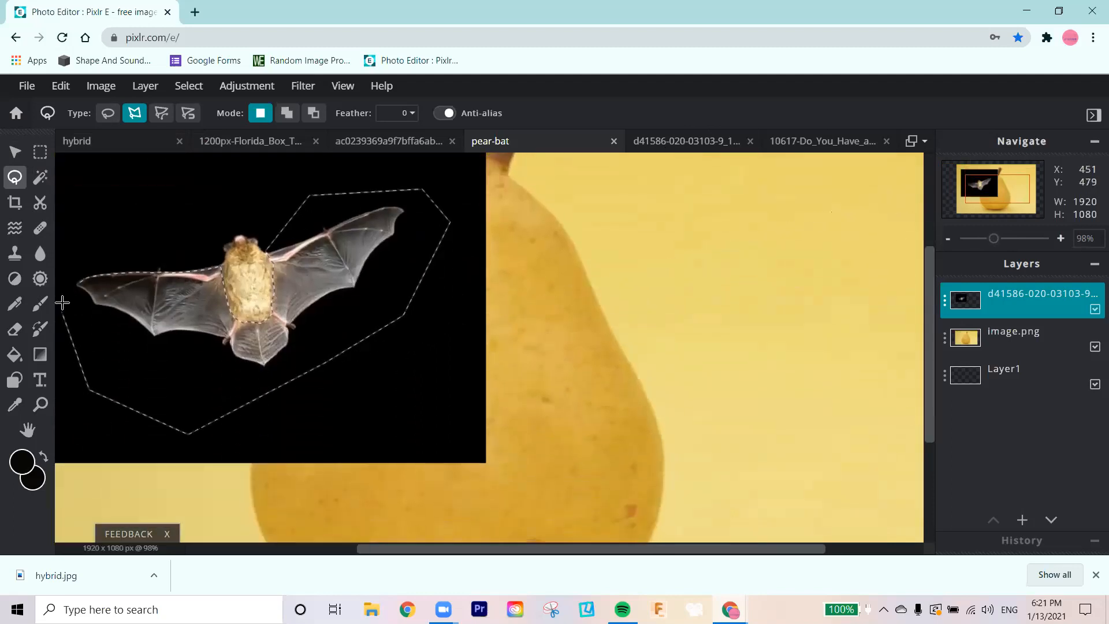
{"action": "left_click", "coordinate": [76, 273]}
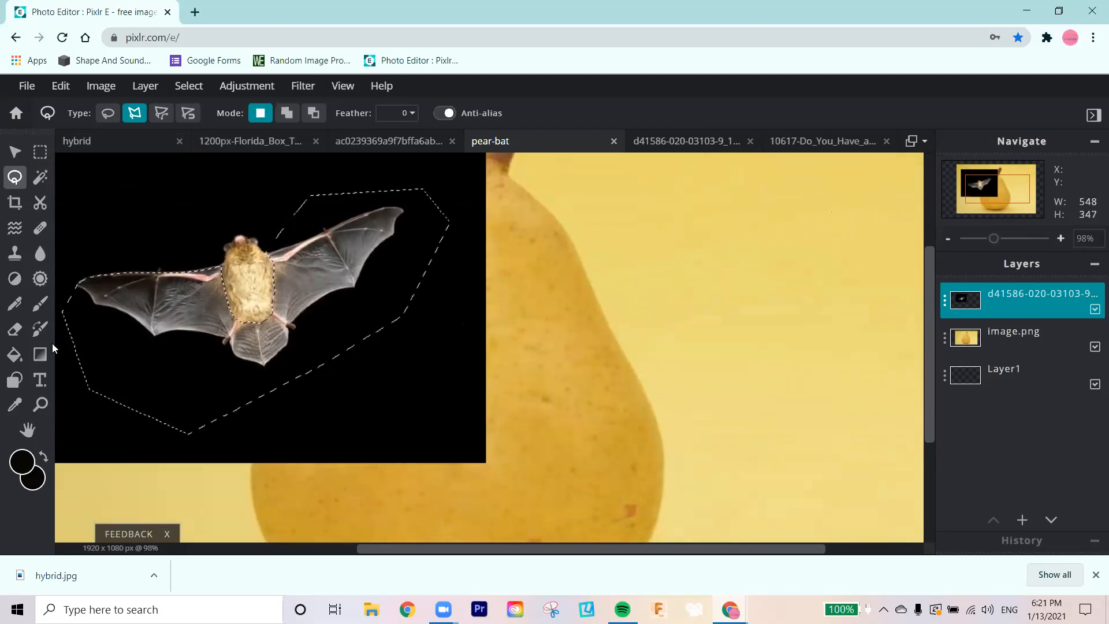
Step: Copy the lassoed wings and tail, paste them as a new layer and make that layer ready for arranging
{"action": "key", "text": "alt"}
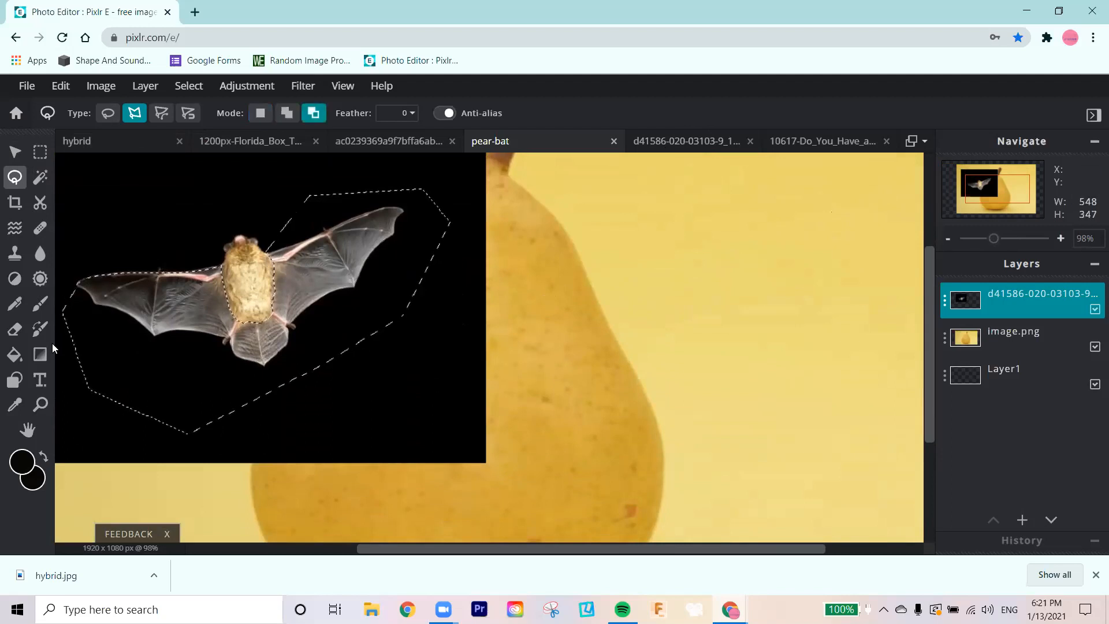
{"action": "key", "text": "ctrl+c"}
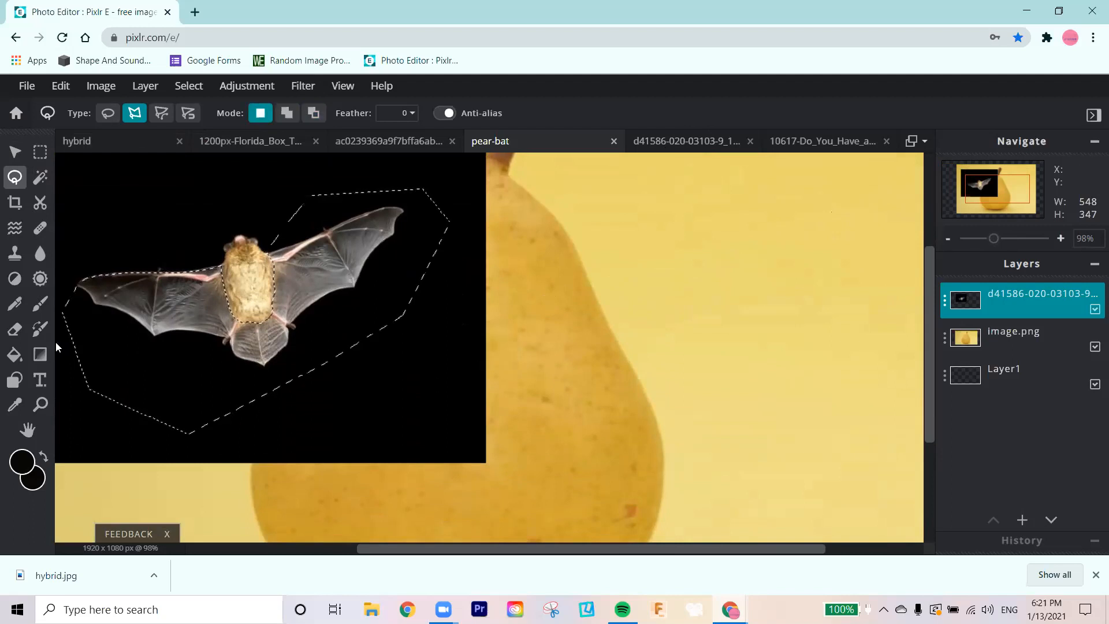
{"action": "key", "text": "ctrl+v"}
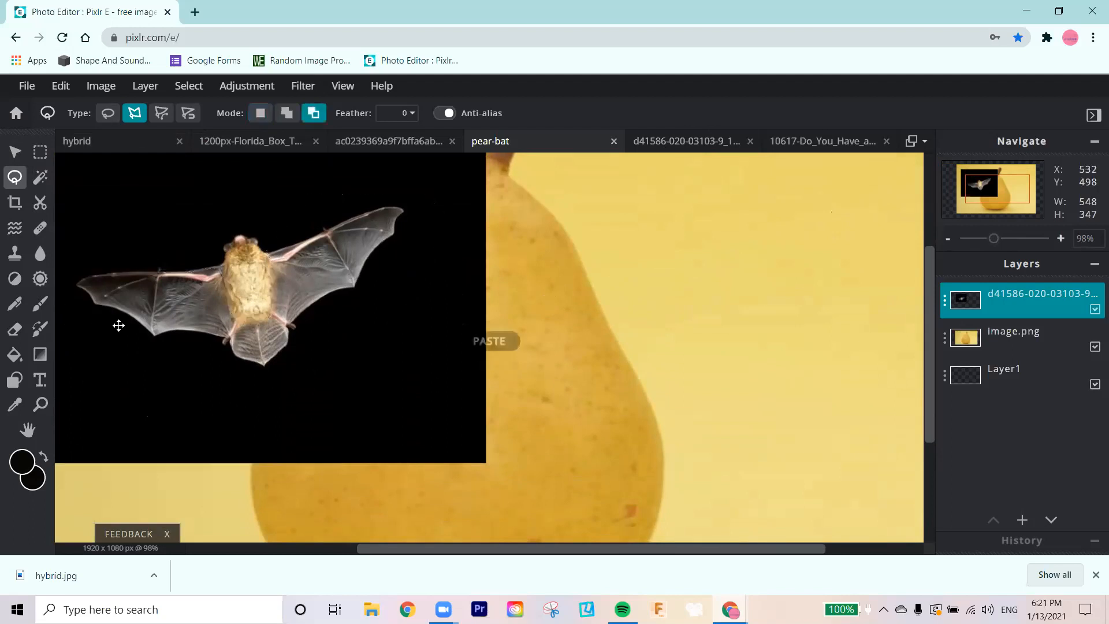
{"action": "left_click", "coordinate": [15, 152]}
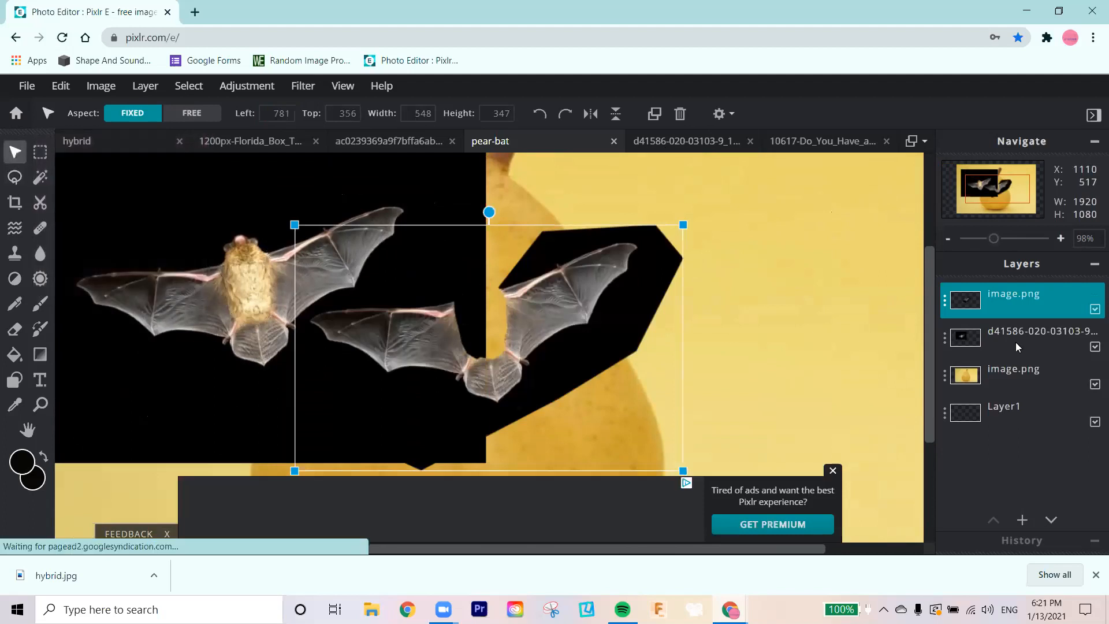
Step: Hide the original bat photo layer and move the wing-and-tail cutout to about left 604 px, top 316 px
{"action": "left_click", "coordinate": [1094, 348]}
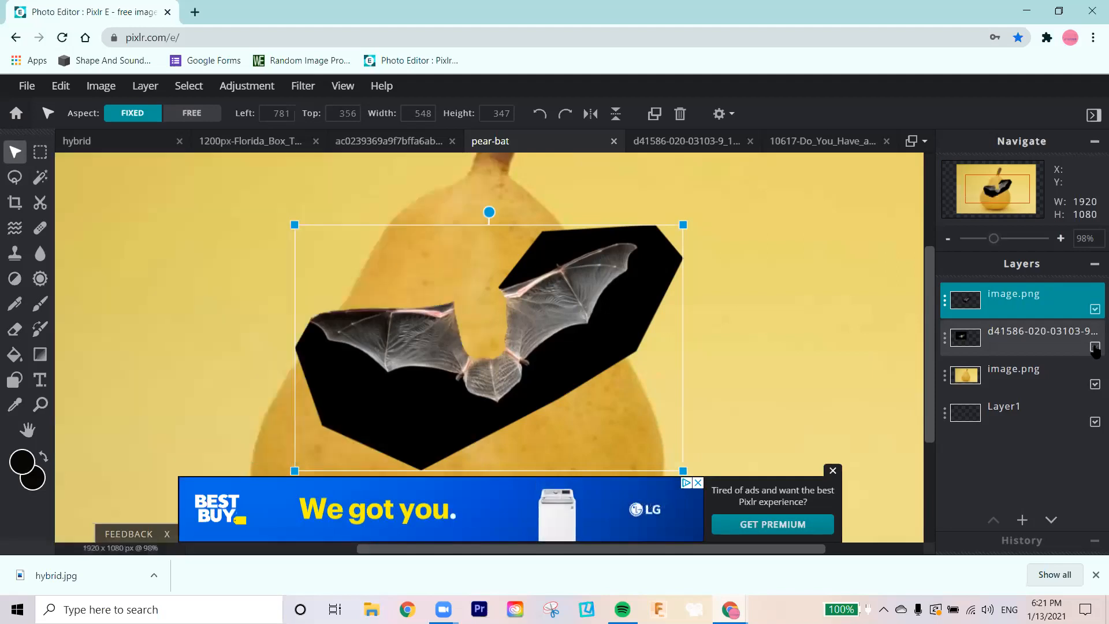
{"action": "left_click_drag", "start_coordinate": [456, 326], "coordinate": [357, 305]}
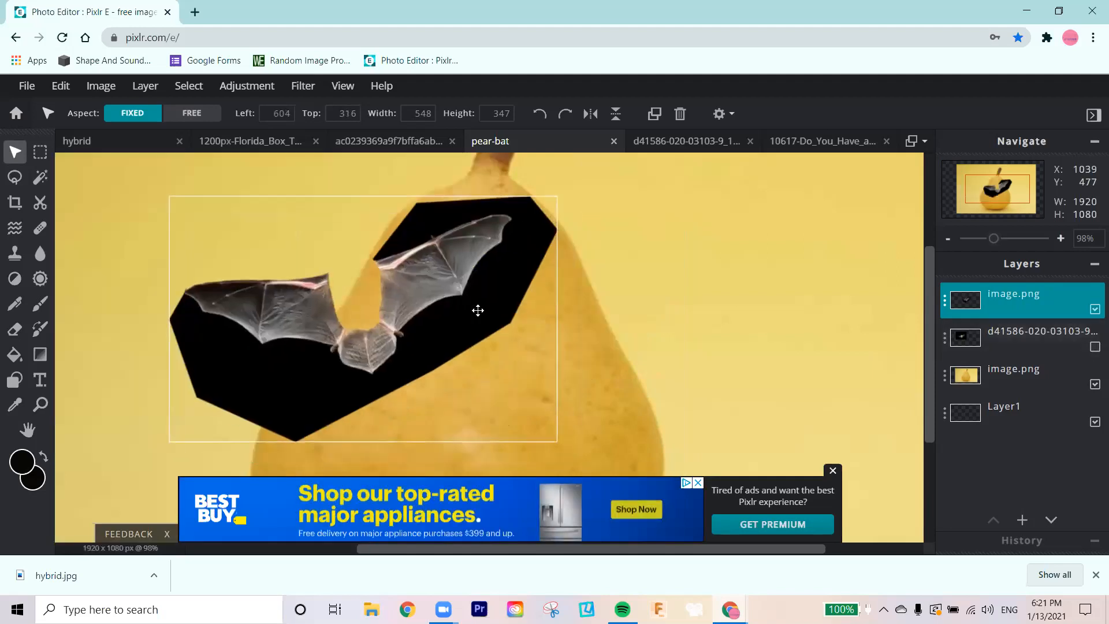
Step: Select the black background around the wings with Wand Select at tolerance 32 and delete it
{"action": "left_click", "coordinate": [40, 179]}
{"action": "left_click", "coordinate": [305, 393]}
{"action": "key", "text": "Delete"}
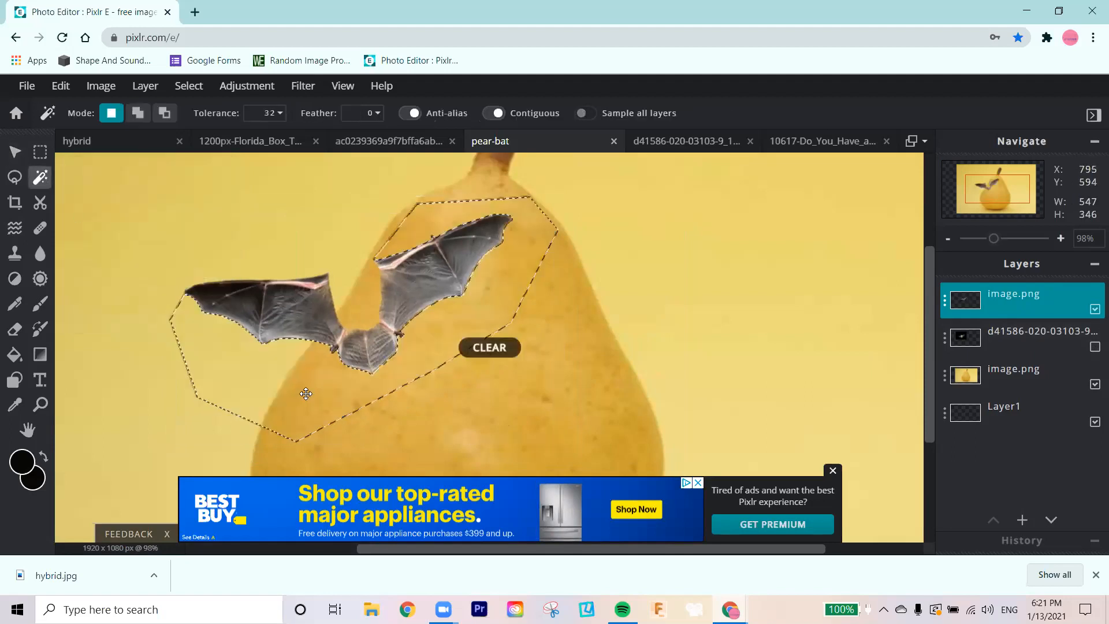
{"action": "left_click", "coordinate": [15, 153]}
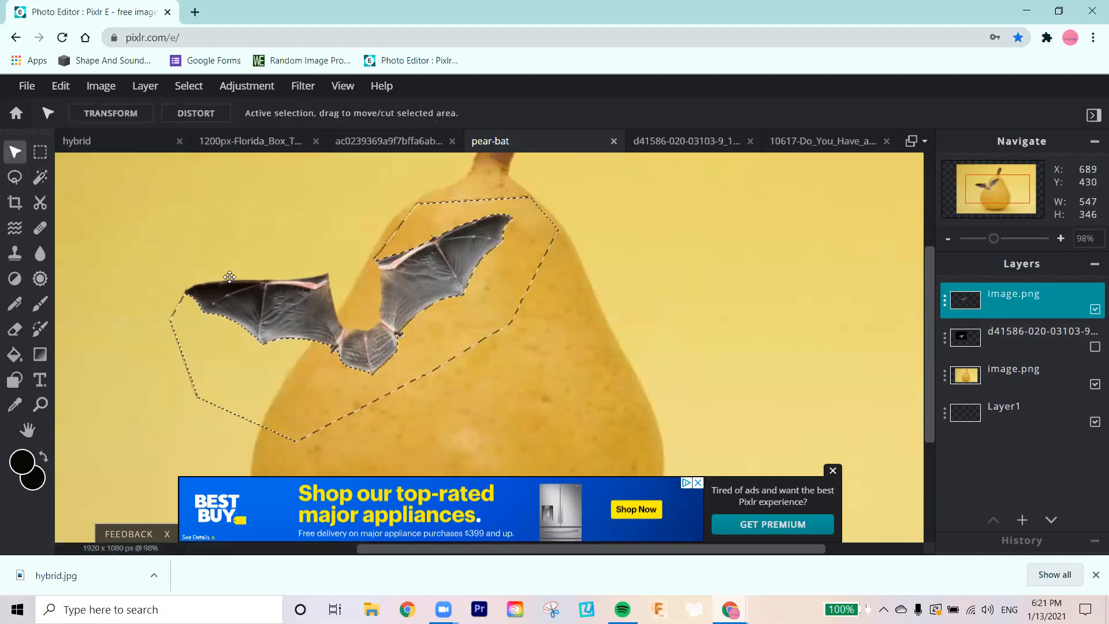
{"action": "left_click", "coordinate": [193, 115]}
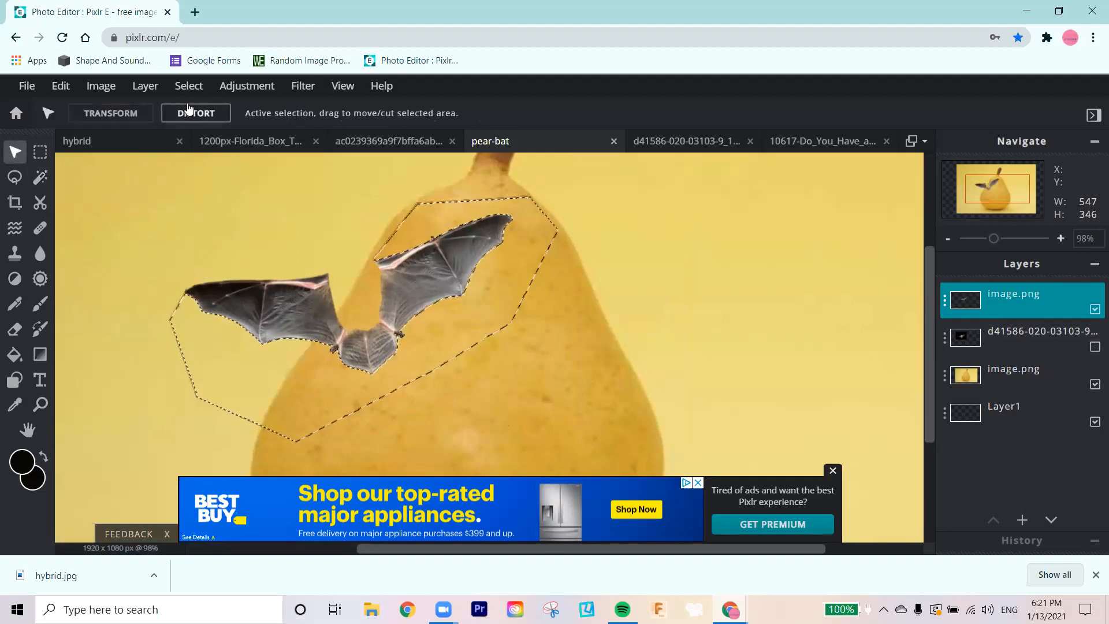
Step: Try to wand-select the leftover outline around the cutout, and undo back to the selected black background
{"action": "left_click", "coordinate": [39, 177]}
{"action": "left_click", "coordinate": [175, 305]}
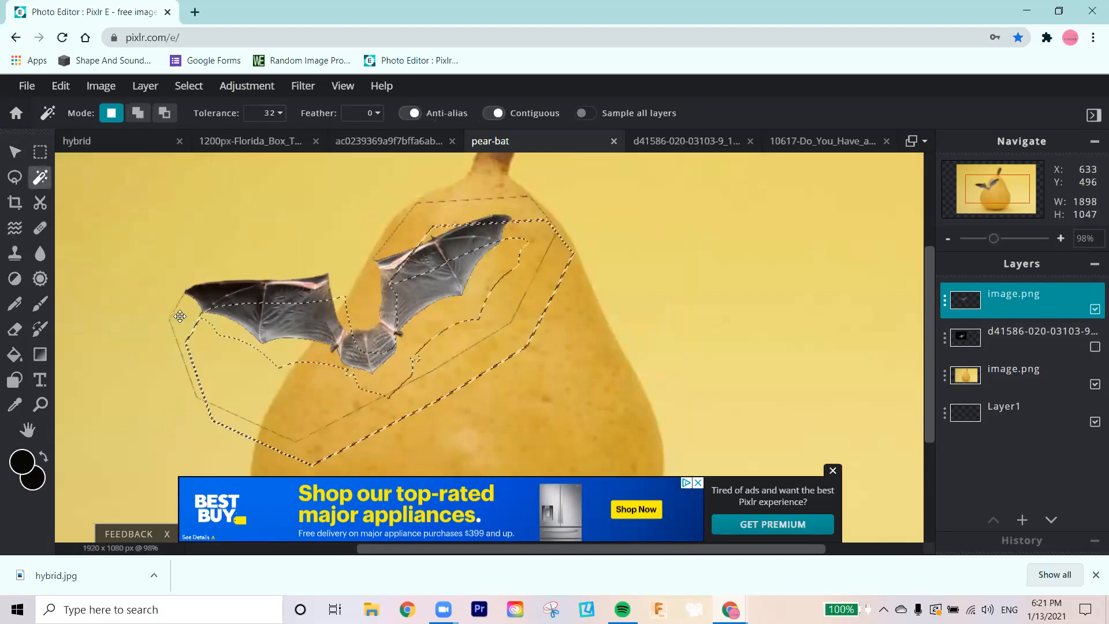
{"action": "left_click", "coordinate": [15, 151]}
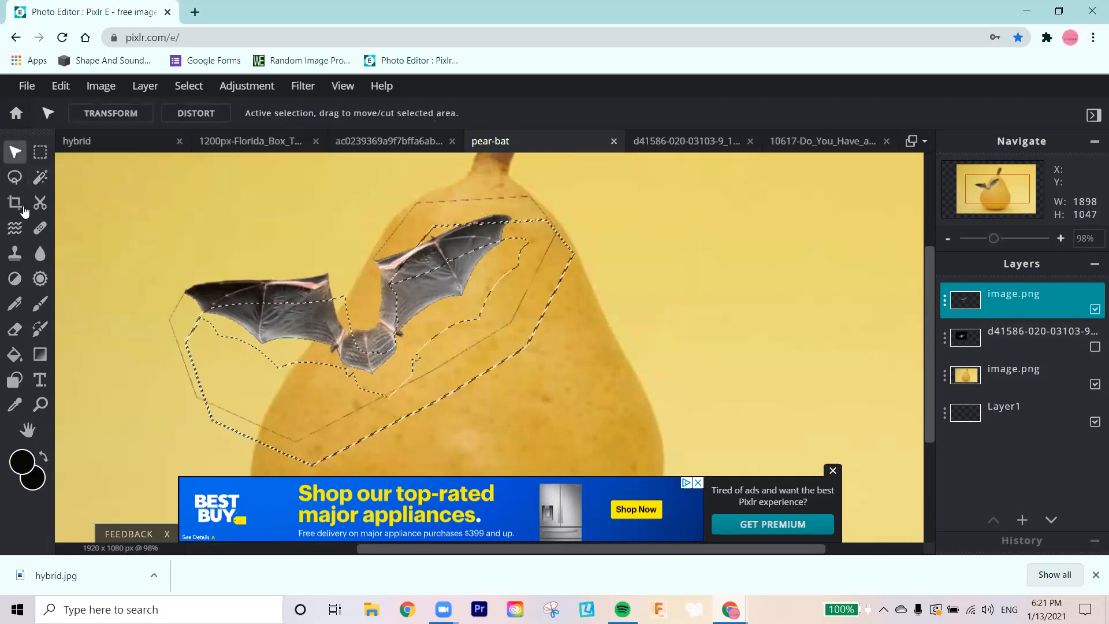
{"action": "key", "text": "ctrl+z"}
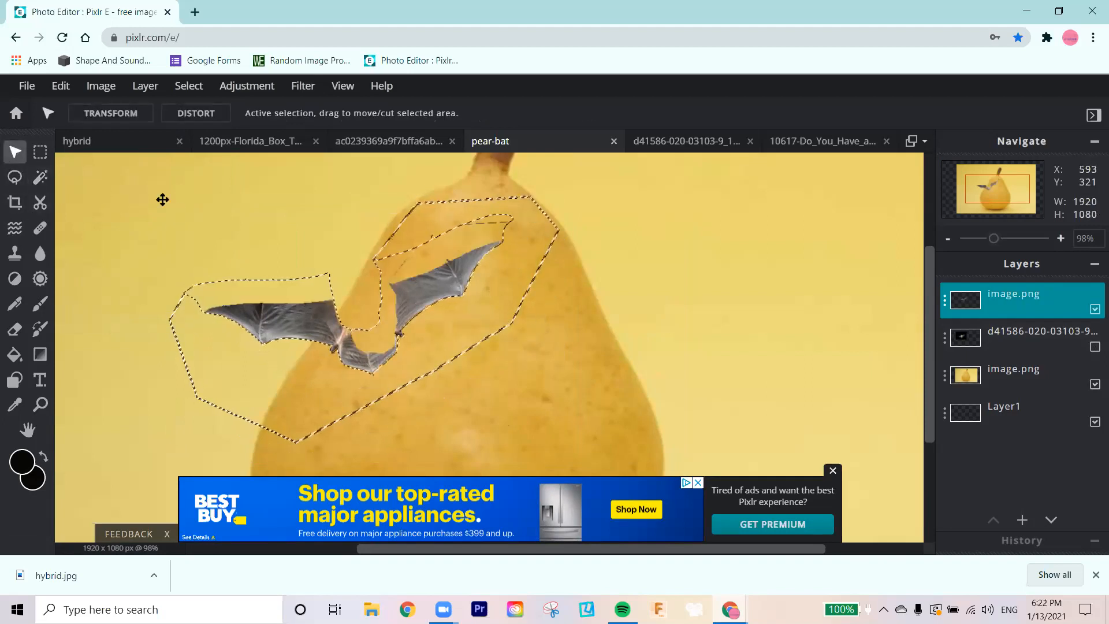
{"action": "key", "text": "ctrl+z"}
{"action": "key", "text": "ctrl+z"}
{"action": "key", "text": "ctrl+z"}
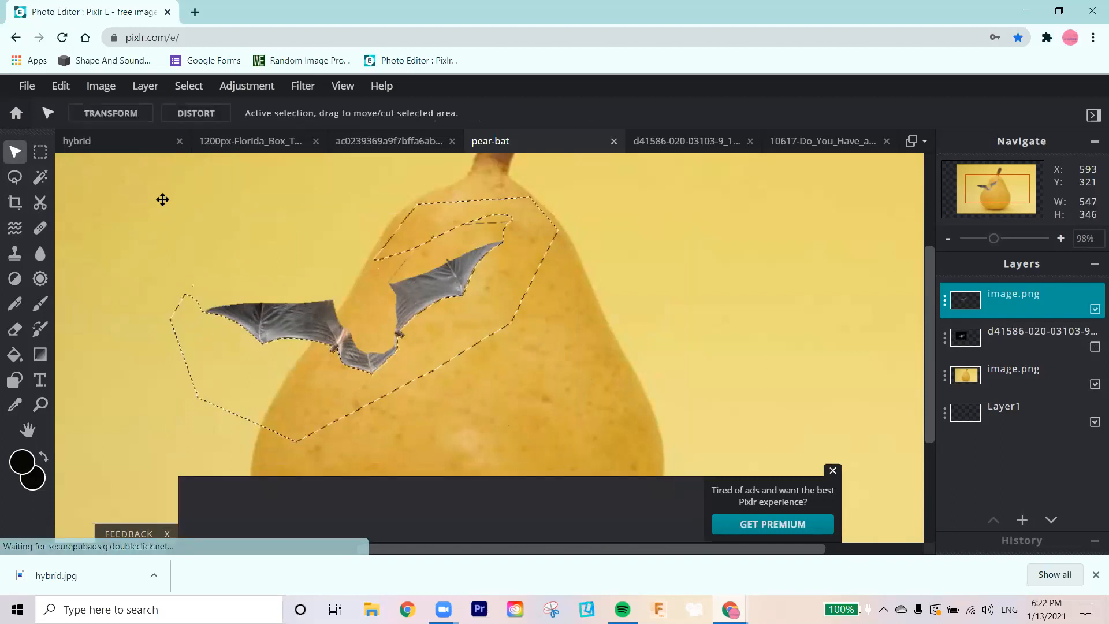
{"action": "key", "text": "ctrl+z"}
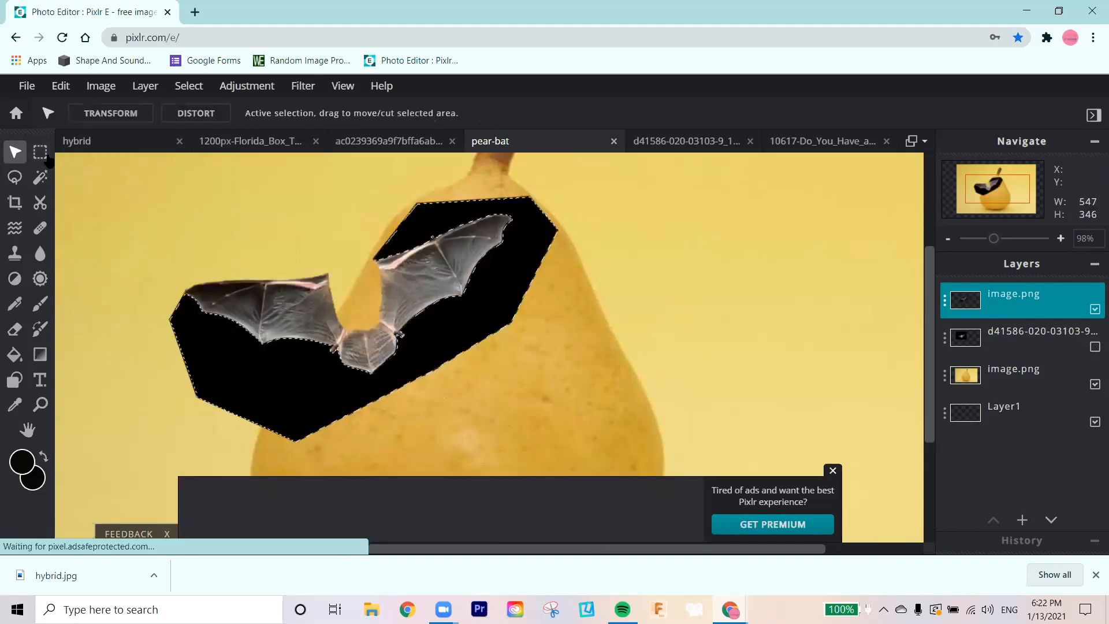
Step: Clear the still-selected black area around the wings and erase the faint leftover outline with a size 40 soft eraser
{"action": "key", "text": "Delete"}
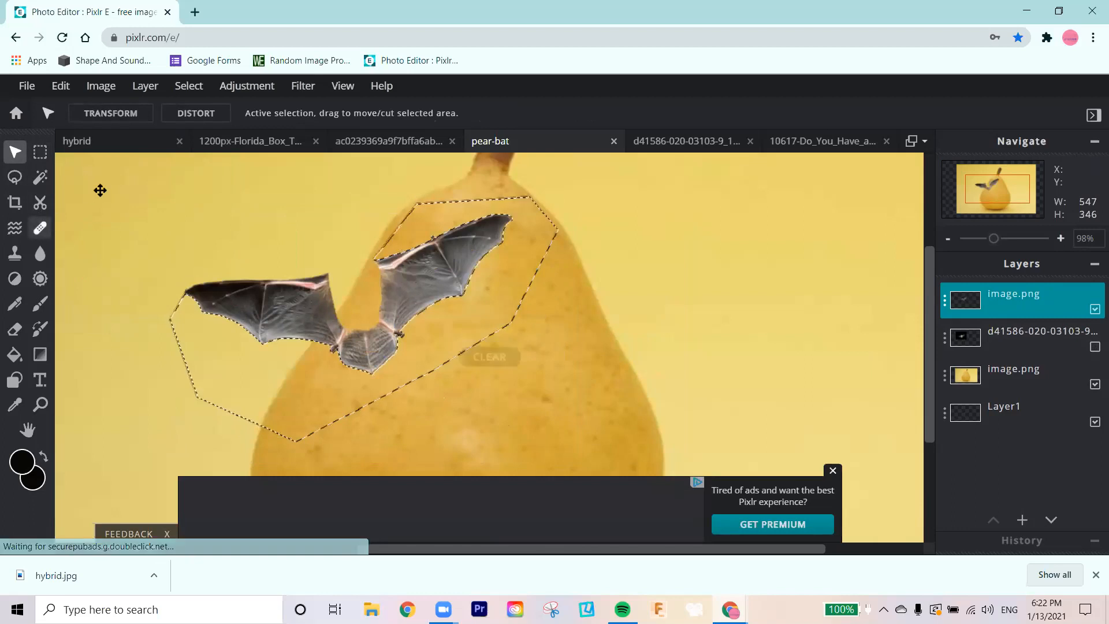
{"action": "left_click", "coordinate": [108, 116]}
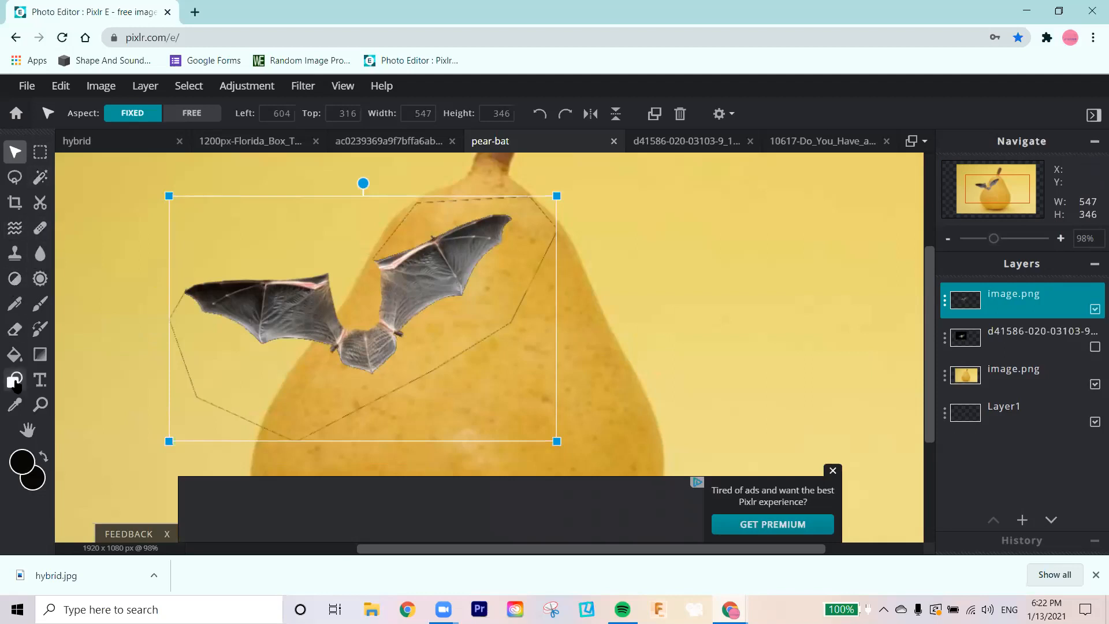
{"action": "left_click", "coordinate": [14, 328]}
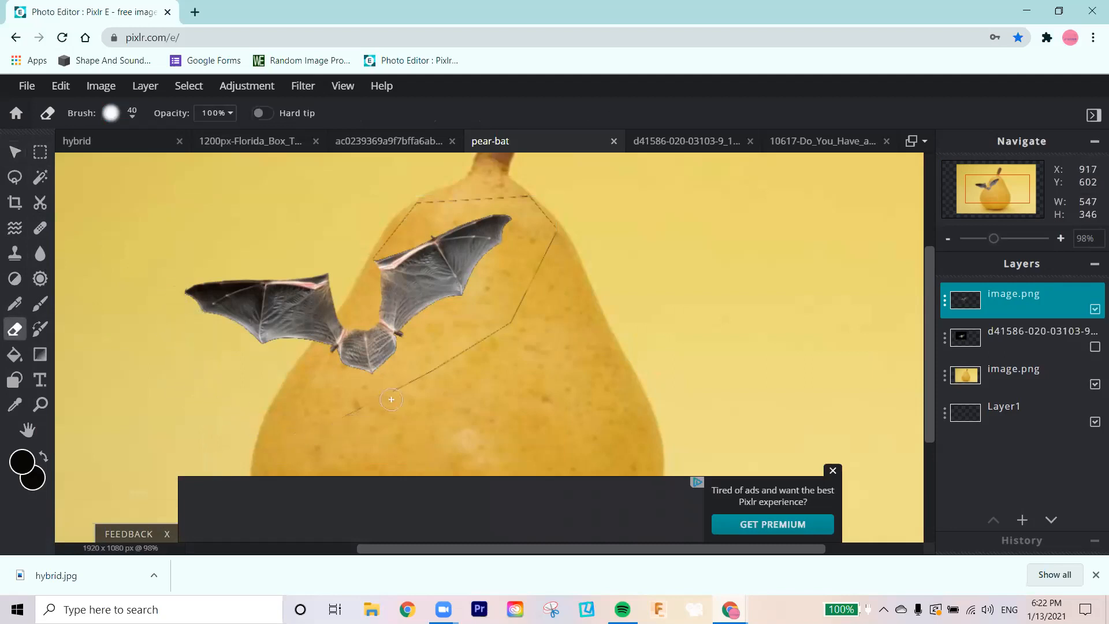
{"action": "left_click_drag", "start_coordinate": [398, 385], "coordinate": [468, 352]}
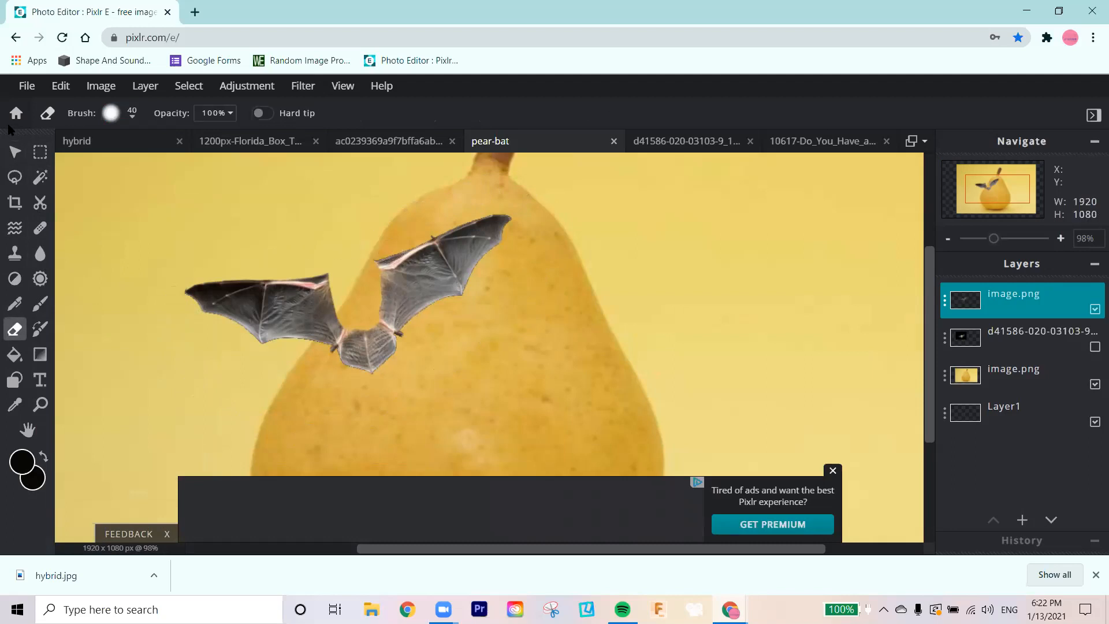
Step: Enlarge the wing cutout proportionally to about 690 x 387 px and tilt it slightly counterclockwise beside the pear's neck
{"action": "left_click", "coordinate": [15, 152]}
{"action": "left_click_drag", "start_coordinate": [421, 284], "coordinate": [494, 293]}
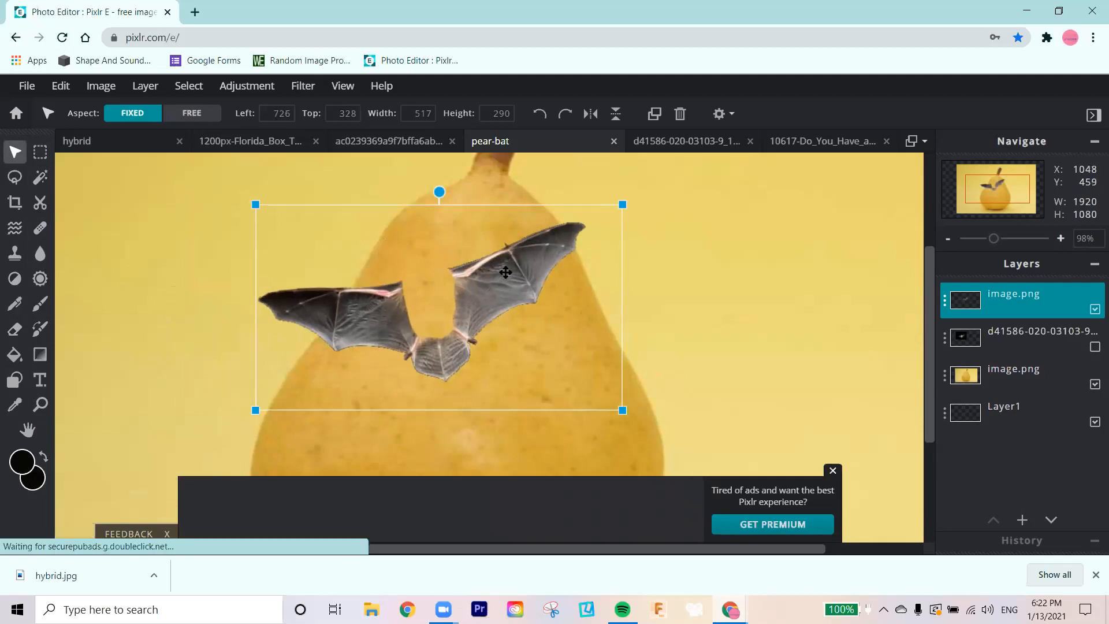
{"action": "scroll", "coordinate": [597, 190], "scroll_direction": "down", "scroll_amount": 4}
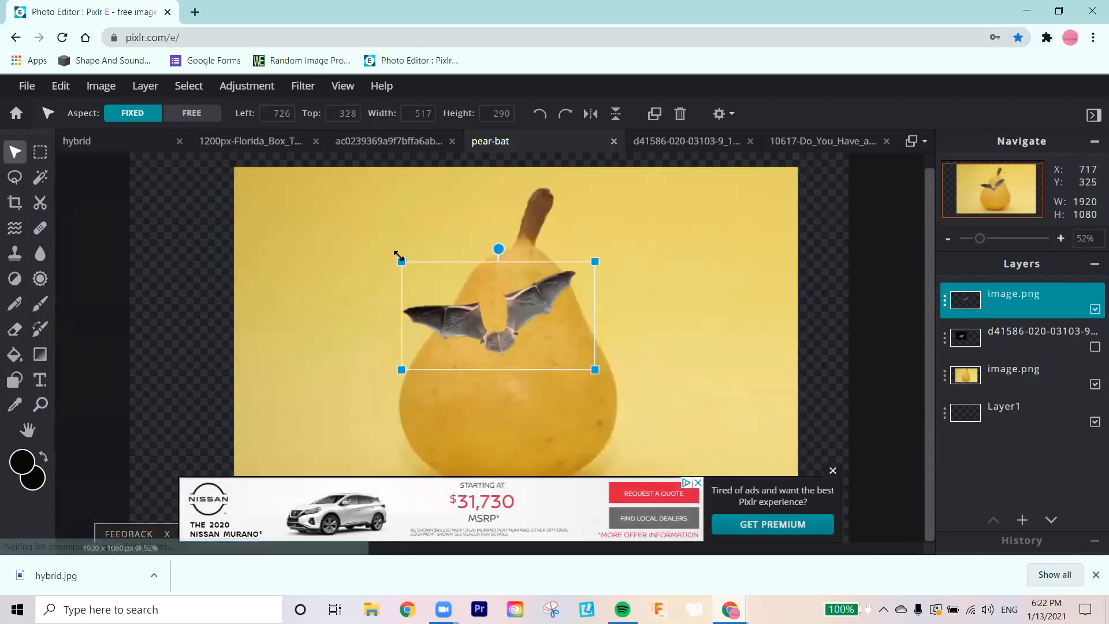
{"action": "left_click_drag", "start_coordinate": [400, 261], "coordinate": [309, 209]}
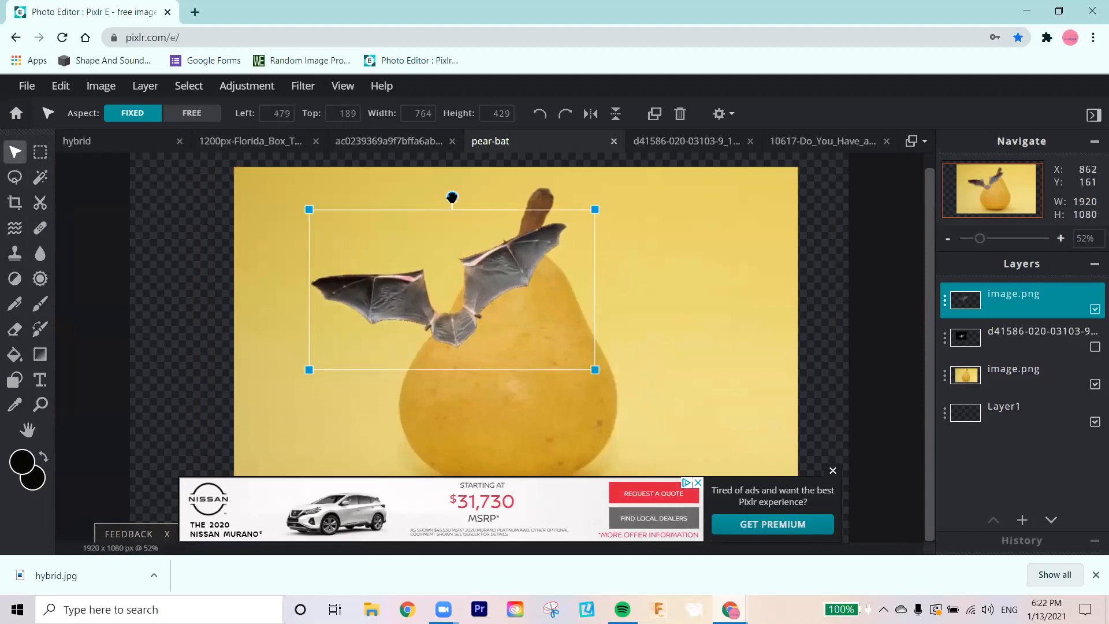
{"action": "mouse_move", "coordinate": [451, 194]}
{"action": "left_mouse_down"}
{"action": "mouse_move", "coordinate": [507, 200]}
{"action": "mouse_move", "coordinate": [453, 208]}
{"action": "left_mouse_up"}
{"action": "left_click_drag", "start_coordinate": [589, 198], "coordinate": [564, 215]}
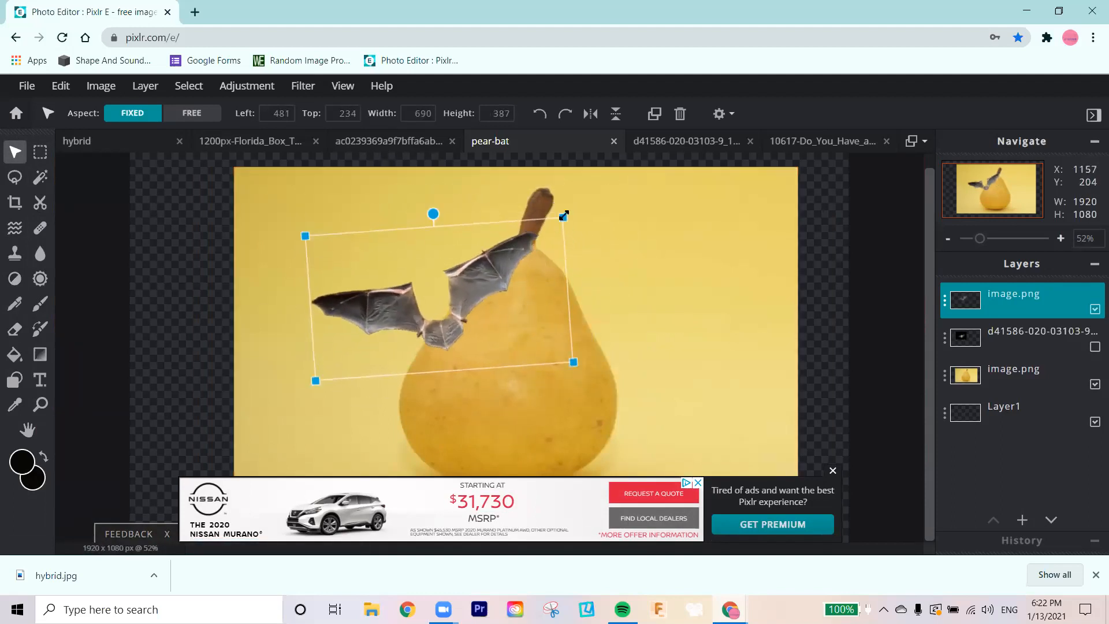
Step: Stretch the wings with free aspect to about 1172 x 525 px and rotate them clockwise until both wings look level
{"action": "left_click", "coordinate": [191, 113]}
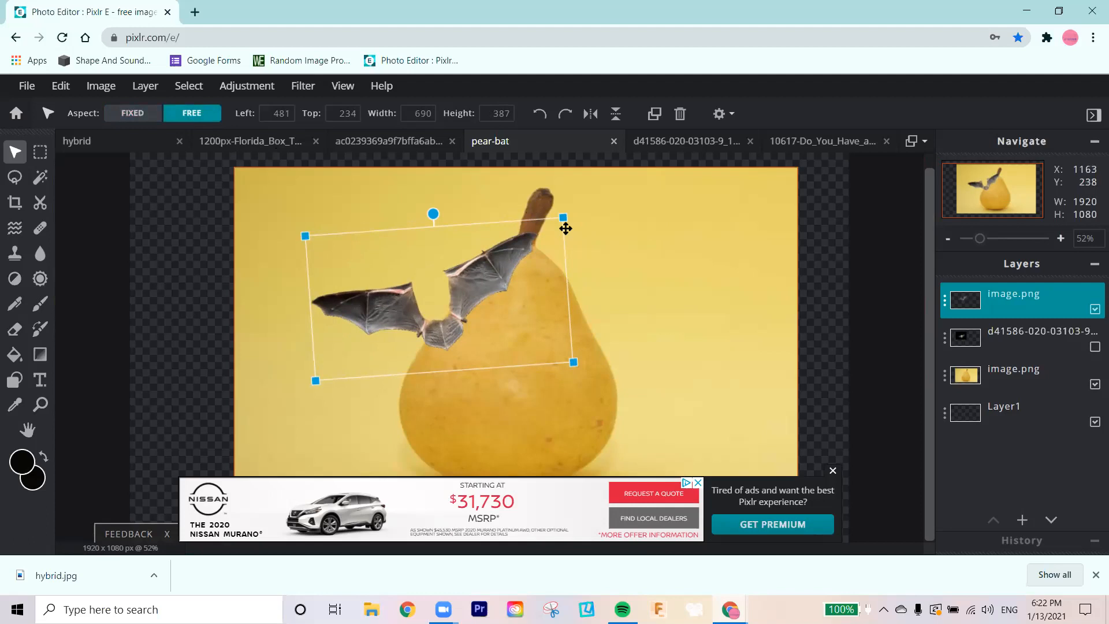
{"action": "left_click_drag", "start_coordinate": [564, 223], "coordinate": [708, 176]}
{"action": "left_click_drag", "start_coordinate": [516, 155], "coordinate": [540, 156]}
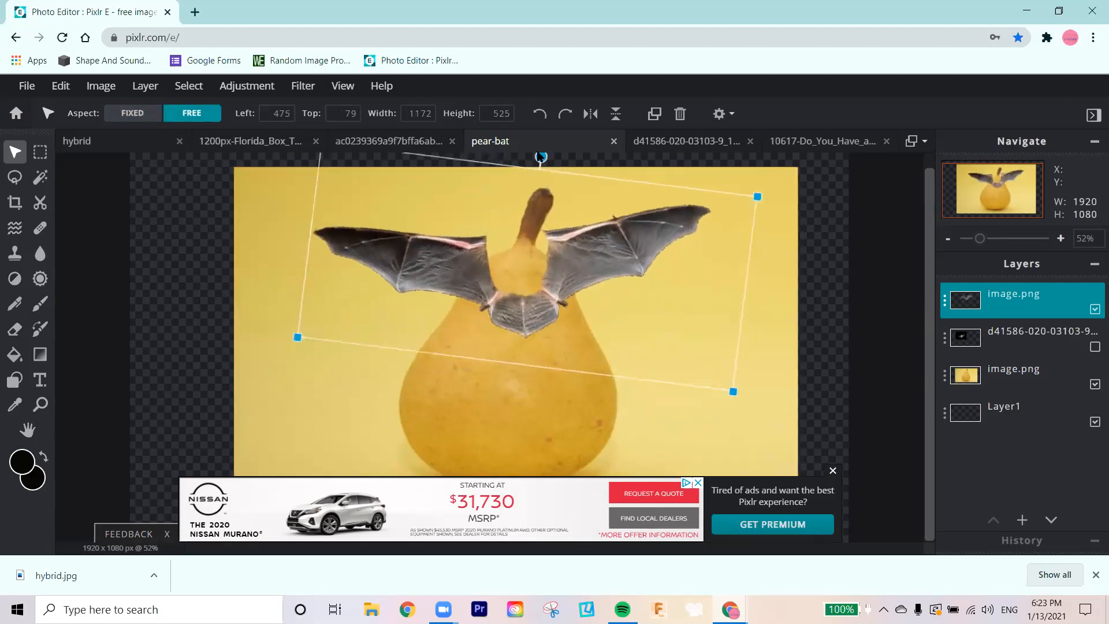
Step: Enlarge the wings to about 1434 x 791 px and place them over the pear at about left 328 px, top 268 px
{"action": "left_click_drag", "start_coordinate": [296, 339], "coordinate": [185, 425]}
{"action": "left_click_drag", "start_coordinate": [549, 238], "coordinate": [564, 324]}
{"action": "left_click_drag", "start_coordinate": [571, 376], "coordinate": [502, 347]}
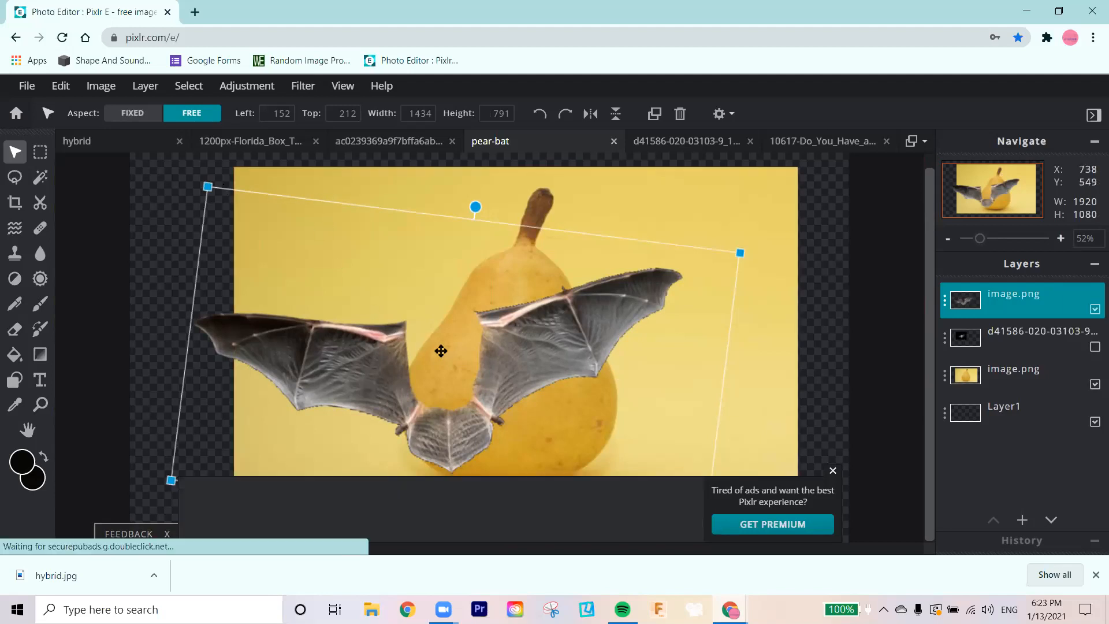
{"action": "left_click_drag", "start_coordinate": [570, 384], "coordinate": [630, 411]}
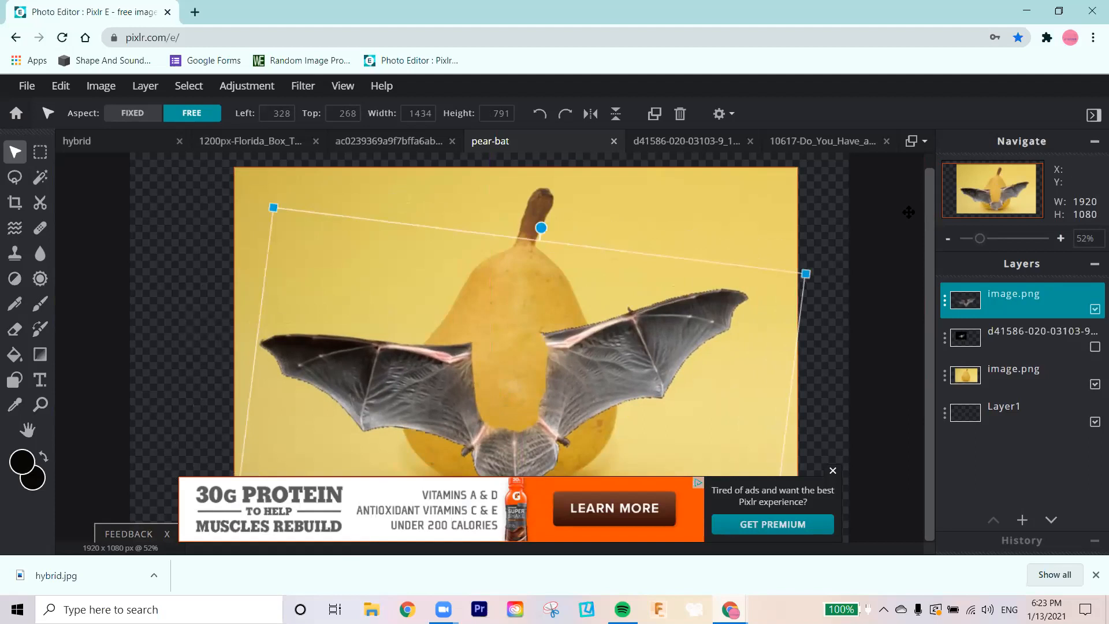
Step: Enlarge the wings to about 1983 x 1179 px and place them at about left 96 px, top 198 px
{"action": "left_click_drag", "start_coordinate": [806, 277], "coordinate": [910, 205]}
{"action": "left_click_drag", "start_coordinate": [586, 341], "coordinate": [524, 342]}
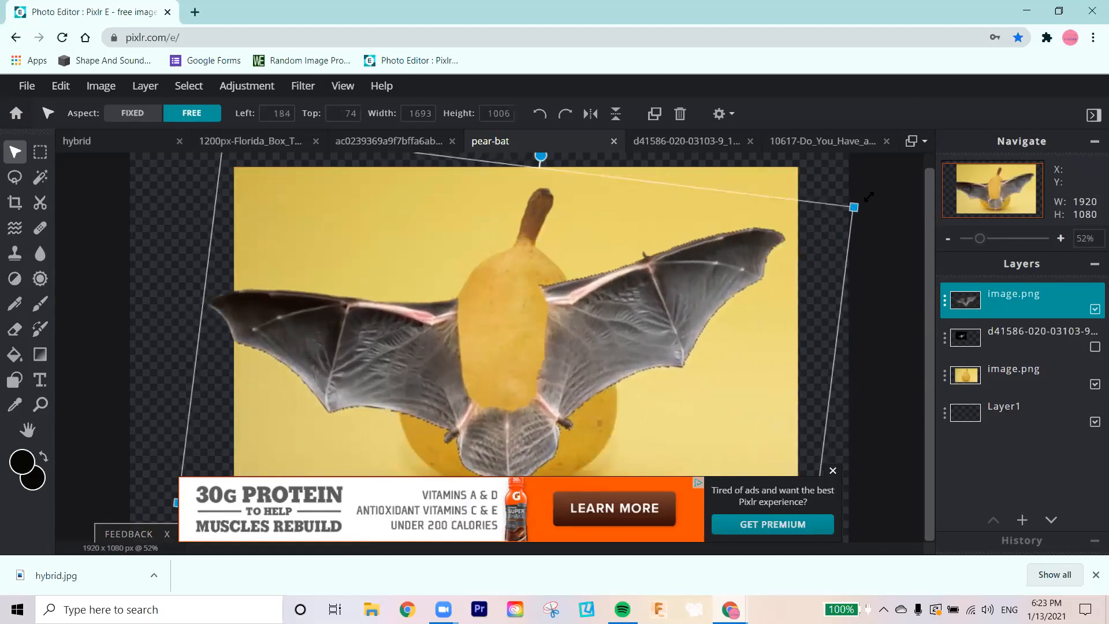
{"action": "left_click_drag", "start_coordinate": [868, 196], "coordinate": [953, 170]}
{"action": "left_click_drag", "start_coordinate": [494, 385], "coordinate": [461, 424]}
{"action": "left_click_drag", "start_coordinate": [872, 214], "coordinate": [965, 186]}
{"action": "left_click_drag", "start_coordinate": [191, 234], "coordinate": [201, 304]}
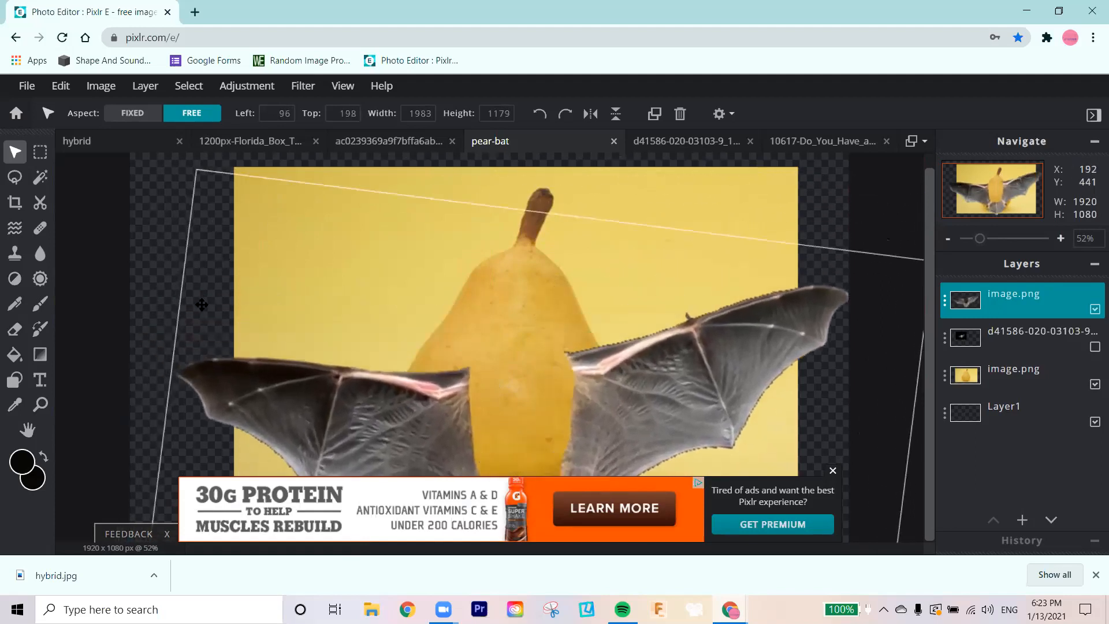
Step: Enlarge the wings to about 2208 x 1435 px and move them to about left -395 px, top 319 px
{"action": "left_click_drag", "start_coordinate": [197, 169], "coordinate": [139, 142]}
{"action": "left_click_drag", "start_coordinate": [579, 428], "coordinate": [500, 411]}
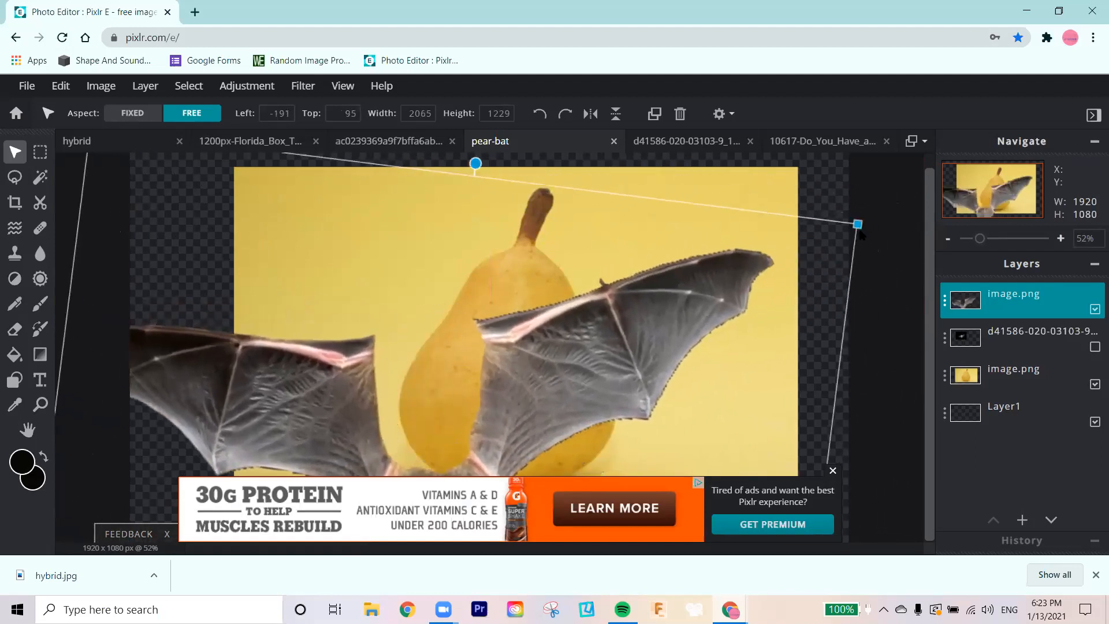
{"action": "left_click_drag", "start_coordinate": [858, 224], "coordinate": [900, 163]}
{"action": "left_click_drag", "start_coordinate": [683, 292], "coordinate": [604, 429]}
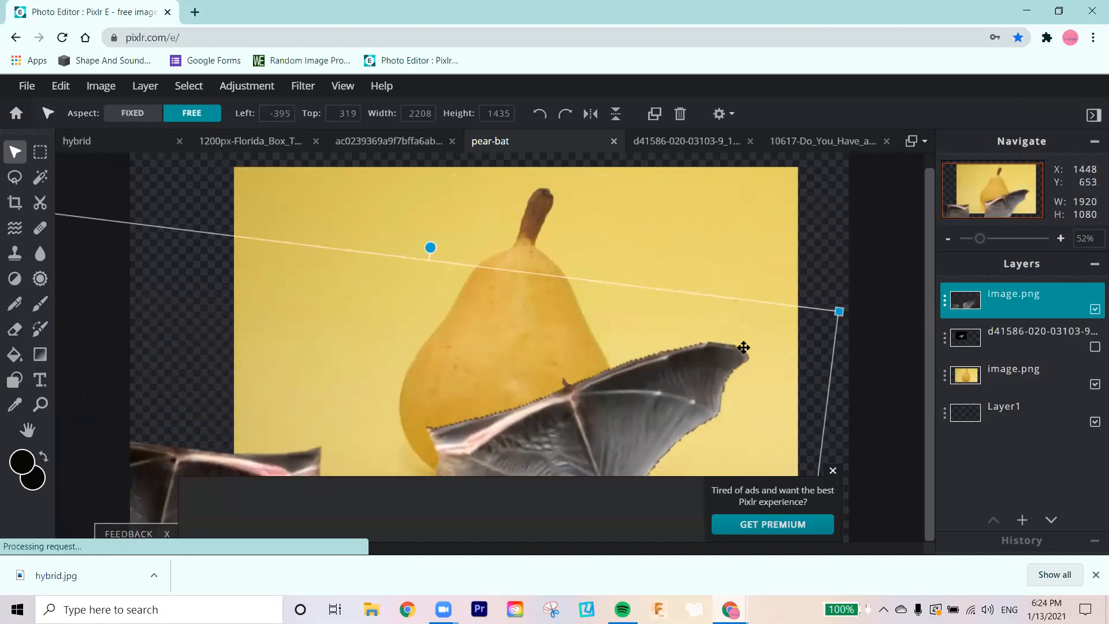
Step: Shift the pear photo to about left 244 px, top 100 px, and place the tilted wings at about left -85 px, top 19 px
{"action": "mouse_move", "coordinate": [431, 243]}
{"action": "left_mouse_down"}
{"action": "mouse_move", "coordinate": [453, 247]}
{"action": "mouse_move", "coordinate": [419, 252]}
{"action": "left_mouse_up"}
{"action": "left_click", "coordinate": [581, 491]}
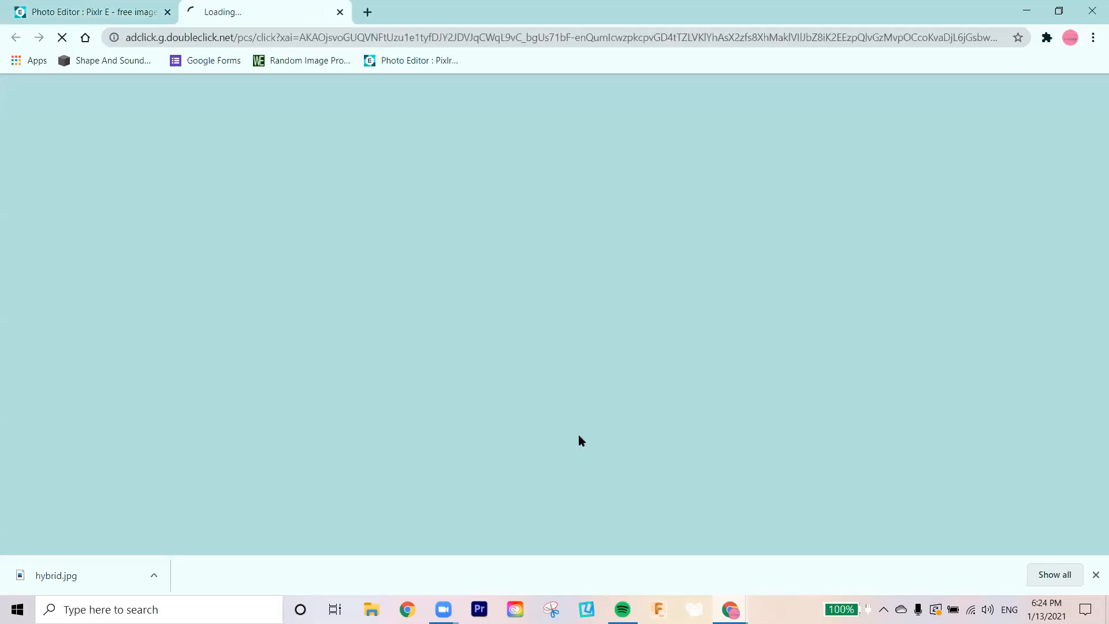
{"action": "key", "text": "ctrl+w"}
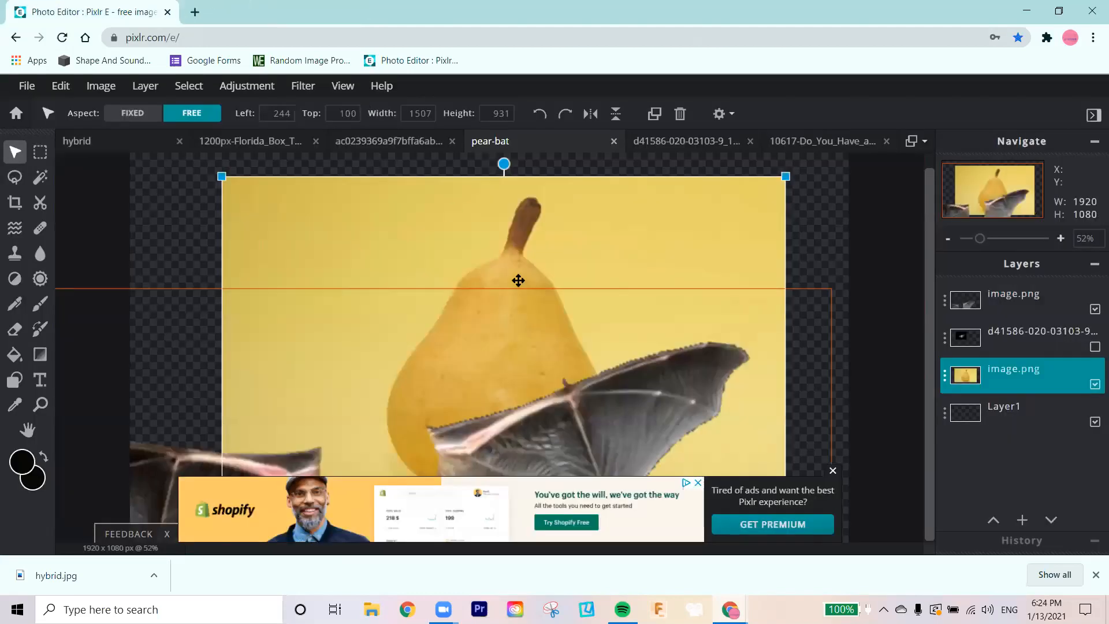
{"action": "left_click", "coordinate": [635, 407]}
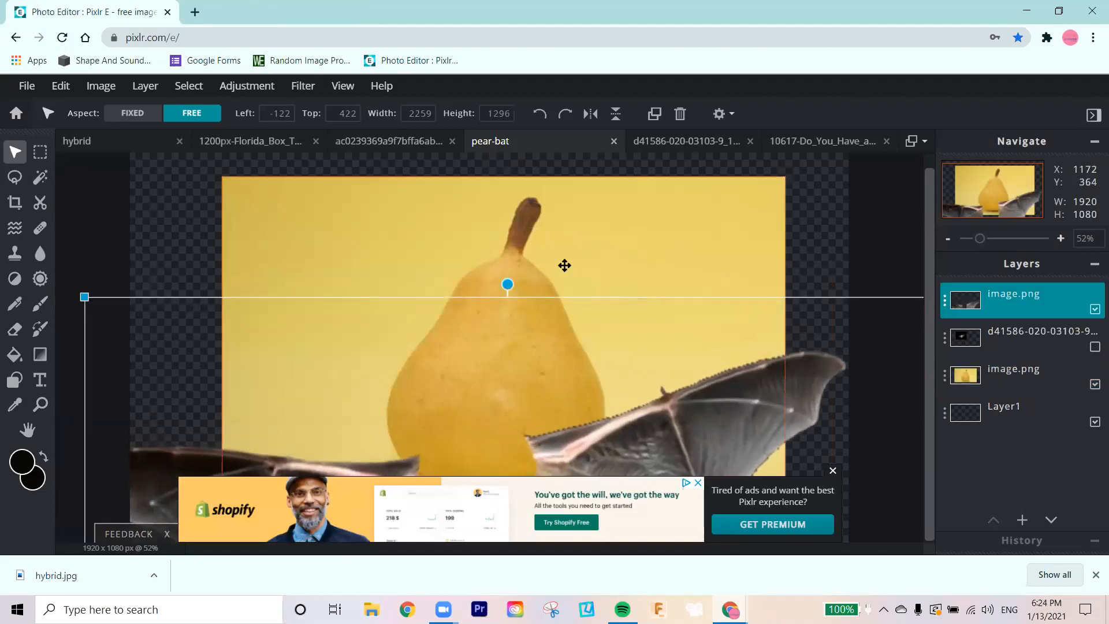
{"action": "left_click_drag", "start_coordinate": [508, 287], "coordinate": [534, 289]}
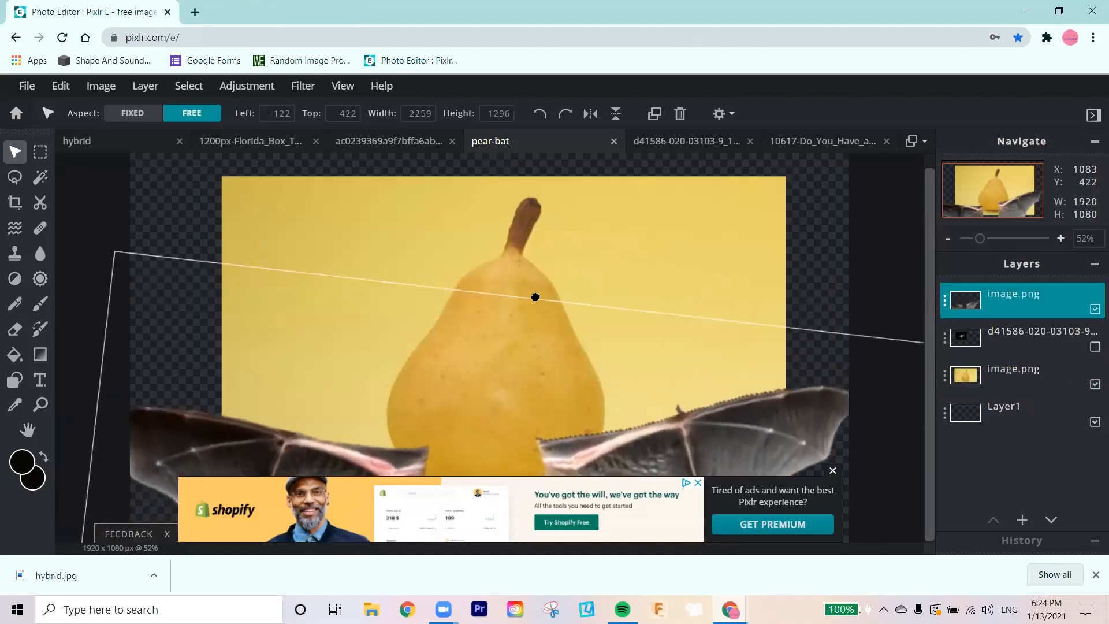
{"action": "left_click_drag", "start_coordinate": [627, 452], "coordinate": [641, 307]}
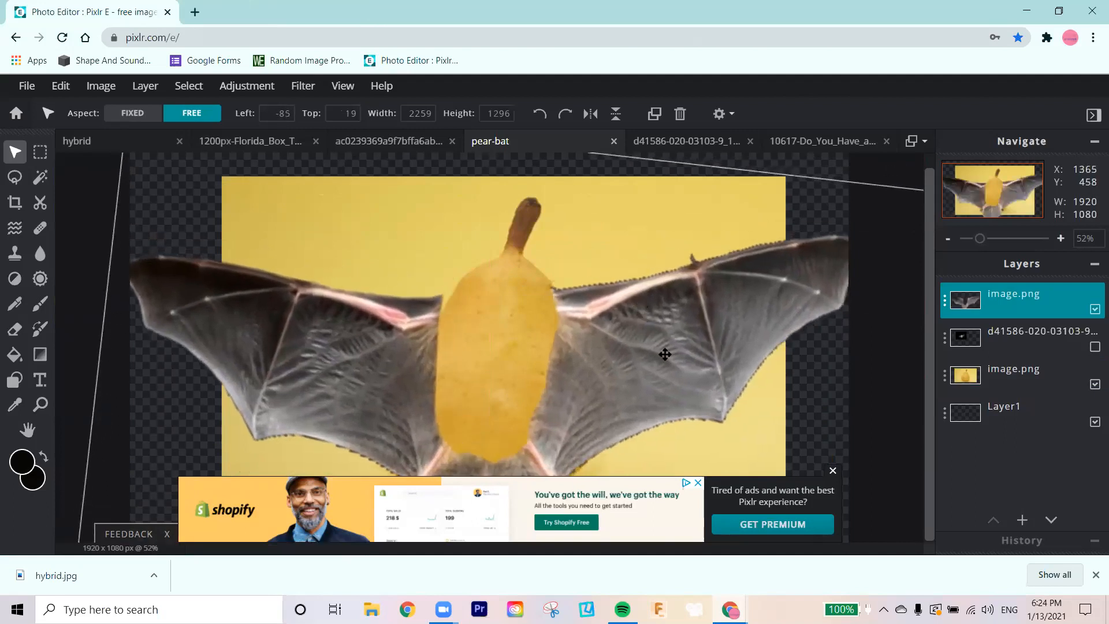
Step: Shrink the wings to about 1924 x 1047 px and scale down the pear photo from its upper-right corner
{"action": "left_click_drag", "start_coordinate": [680, 367], "coordinate": [569, 396]}
{"action": "left_click_drag", "start_coordinate": [814, 250], "coordinate": [685, 317]}
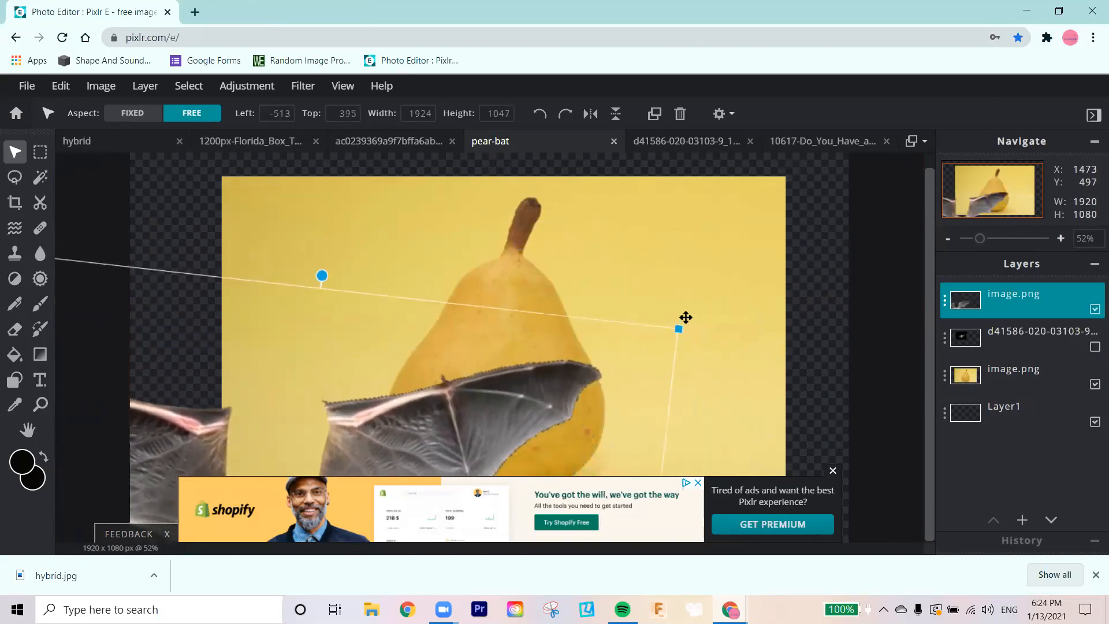
{"action": "left_click", "coordinate": [668, 216]}
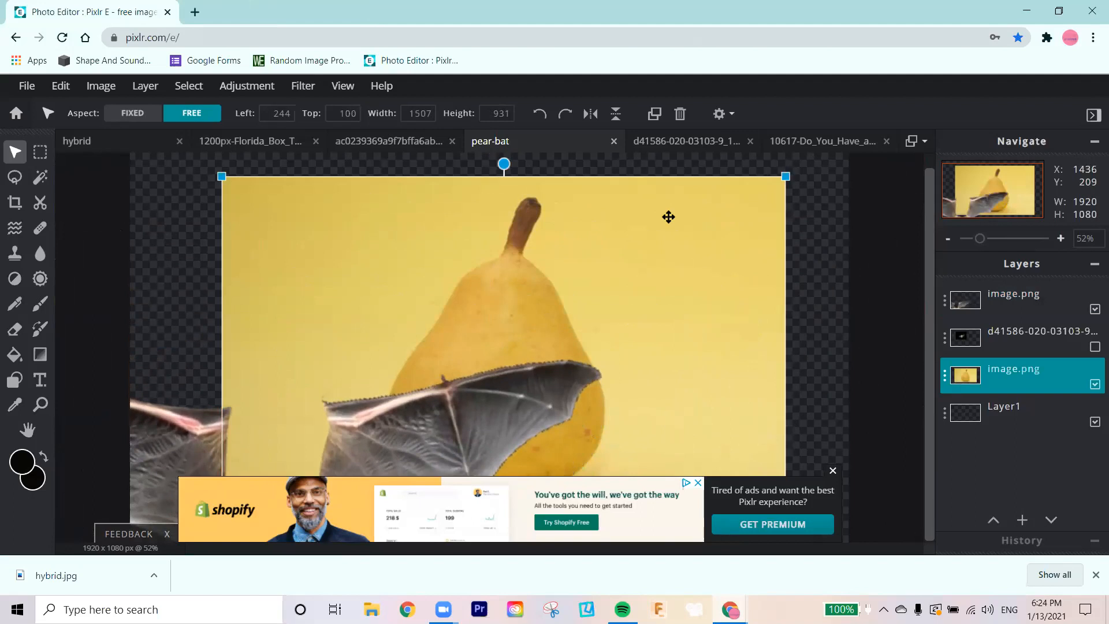
{"action": "left_click_drag", "start_coordinate": [785, 176], "coordinate": [674, 245]}
Step: Move the wings over the smaller pear at about left -93 px, top 291 px, and dismiss the ad covering the canvas
{"action": "left_click_drag", "start_coordinate": [510, 396], "coordinate": [619, 370]}
{"action": "scroll", "coordinate": [618, 370], "scroll_direction": "down", "scroll_amount": 1}
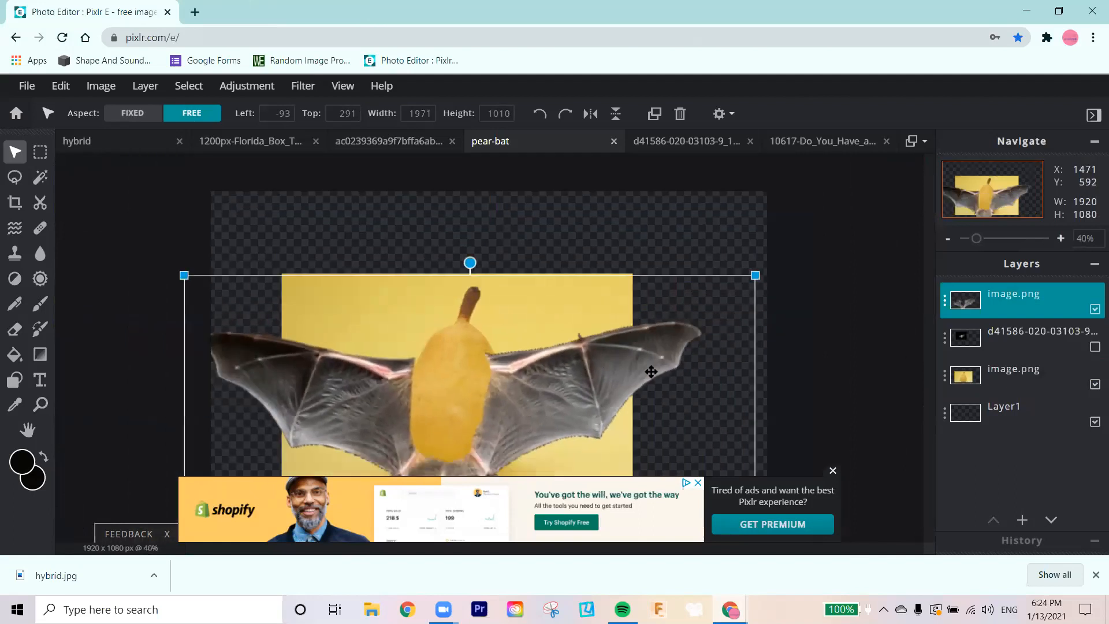
{"action": "left_click", "coordinate": [832, 470]}
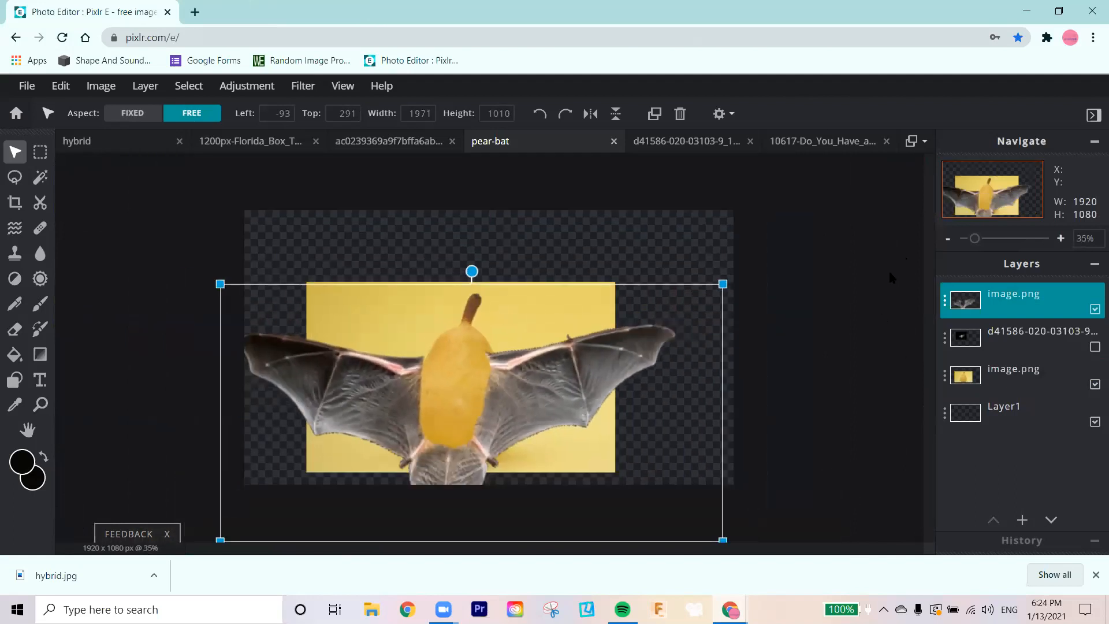
Step: Move the wings slightly up over the pear to about left -79 px, top 277 px
{"action": "scroll", "coordinate": [632, 430], "scroll_direction": "up", "scroll_amount": 1}
{"action": "scroll", "coordinate": [644, 407], "scroll_direction": "up", "scroll_amount": 2}
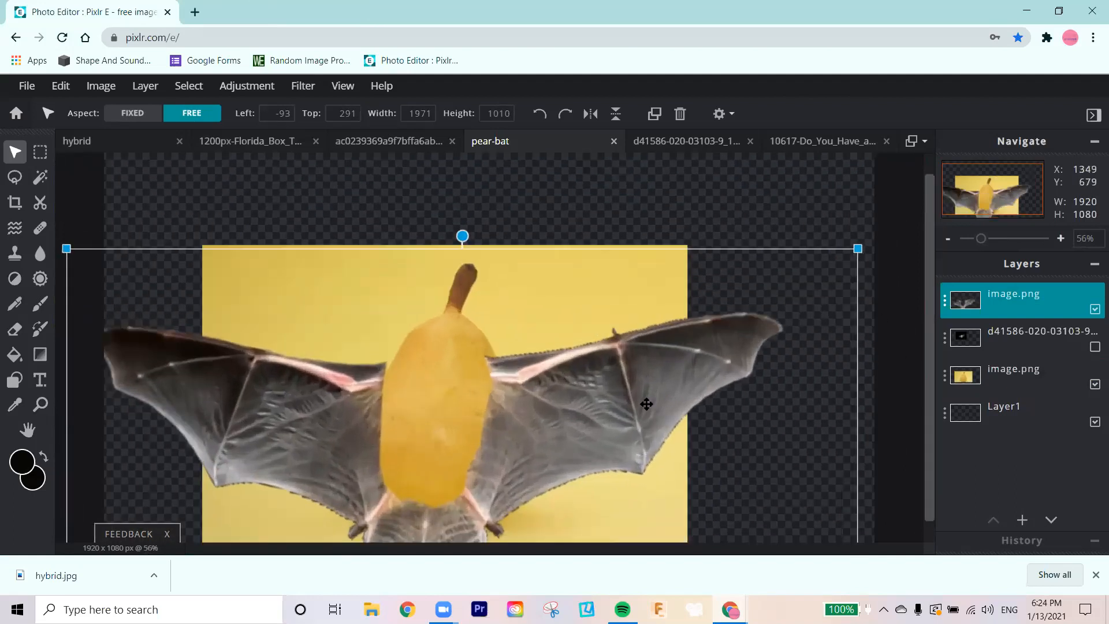
{"action": "scroll", "coordinate": [927, 304], "scroll_direction": "down", "scroll_amount": 1}
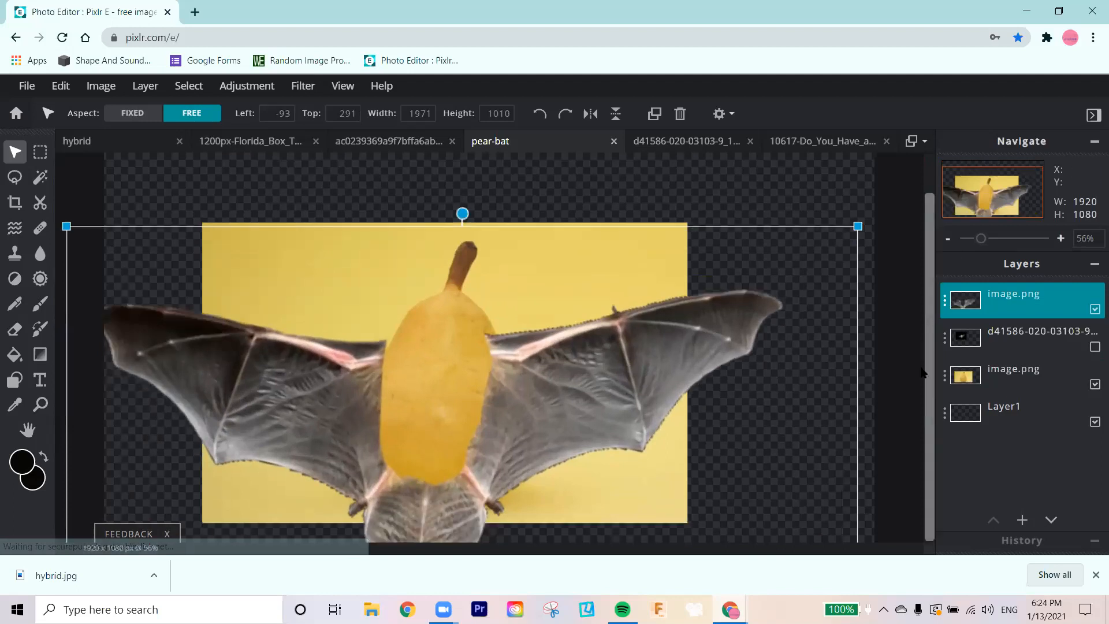
{"action": "left_click_drag", "start_coordinate": [547, 403], "coordinate": [552, 397]}
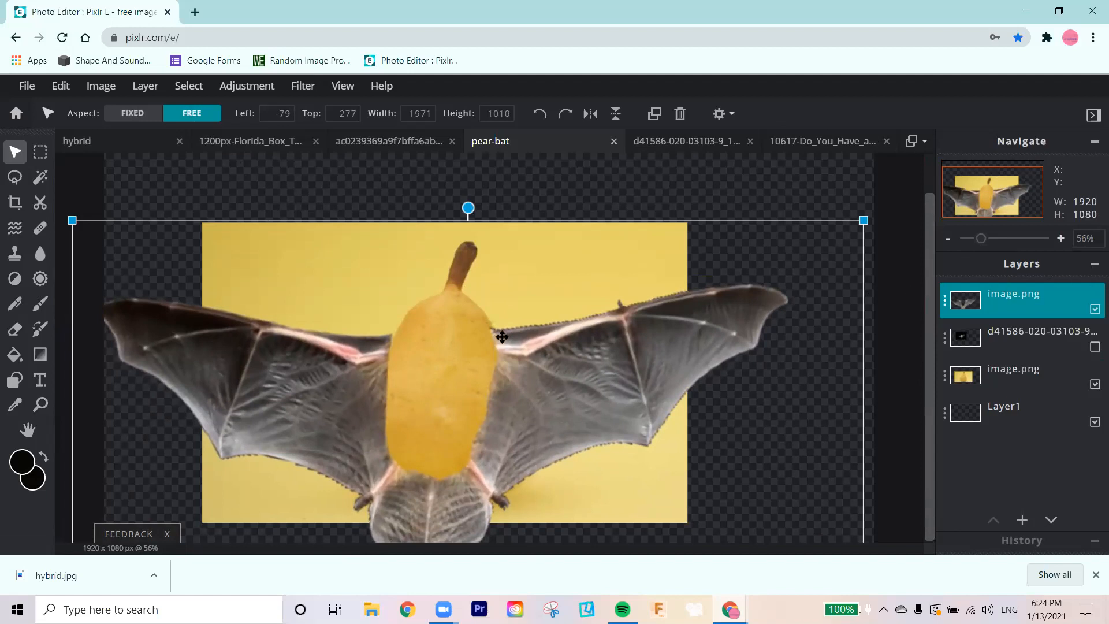
Step: Hide the wings layer and outline the whole pear, including its stem, with the Lasso Select tool
{"action": "left_click", "coordinate": [1095, 309]}
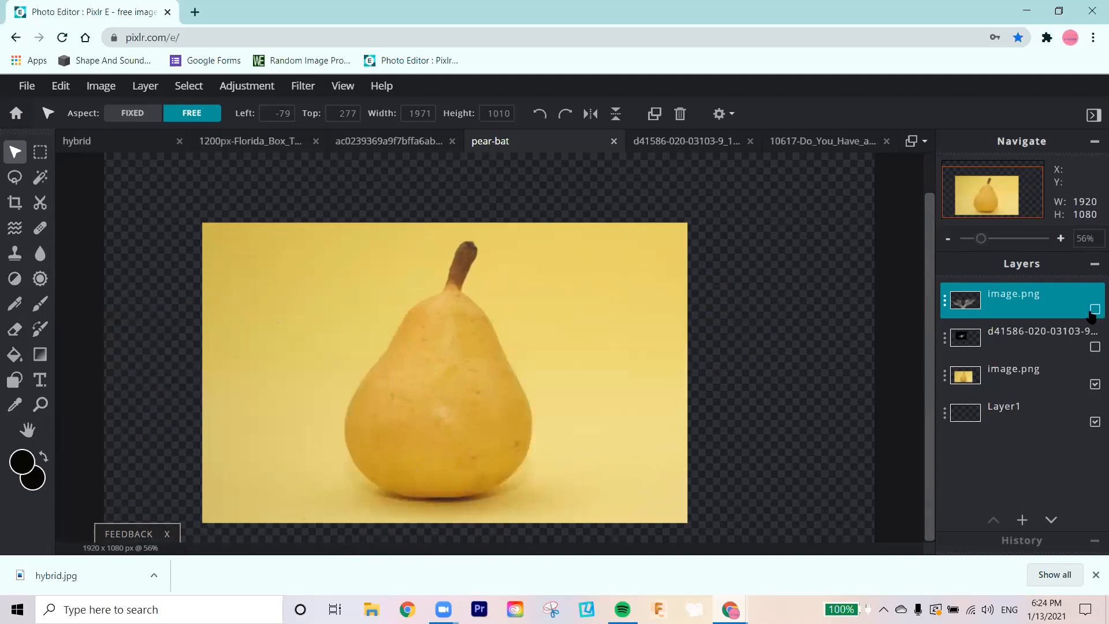
{"action": "left_click", "coordinate": [16, 181]}
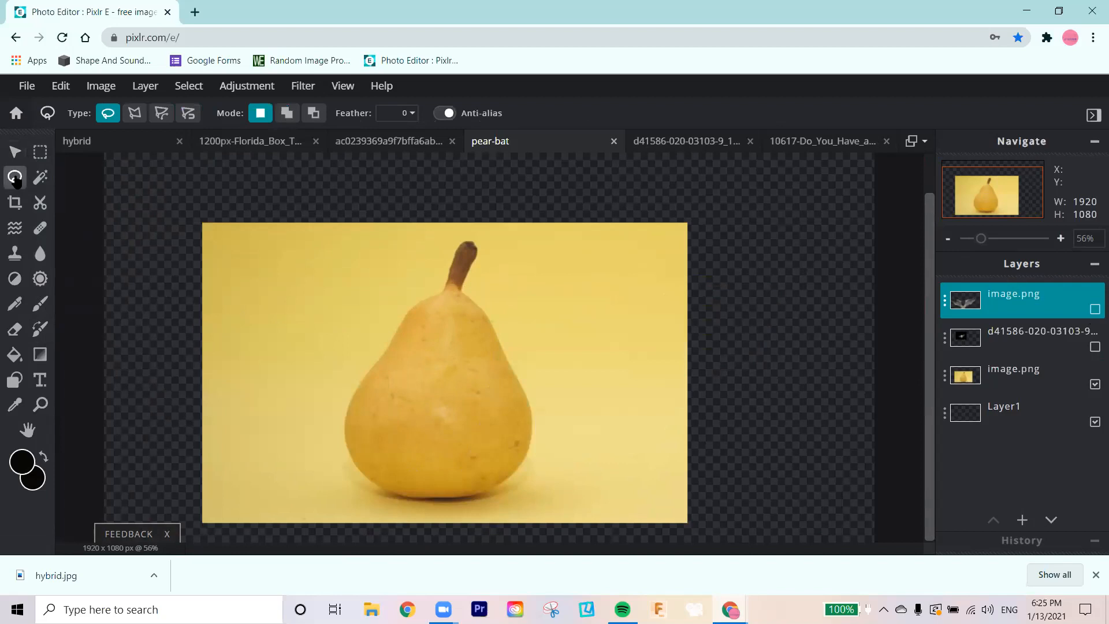
{"action": "left_click", "coordinate": [161, 114]}
{"action": "left_click", "coordinate": [401, 321]}
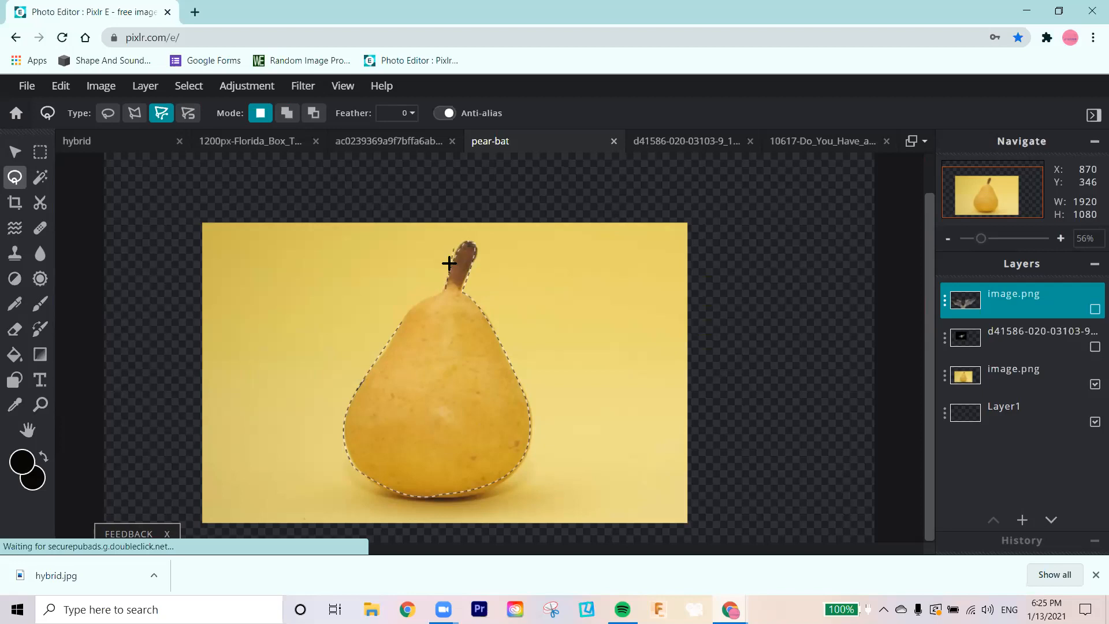
{"action": "left_click", "coordinate": [405, 304]}
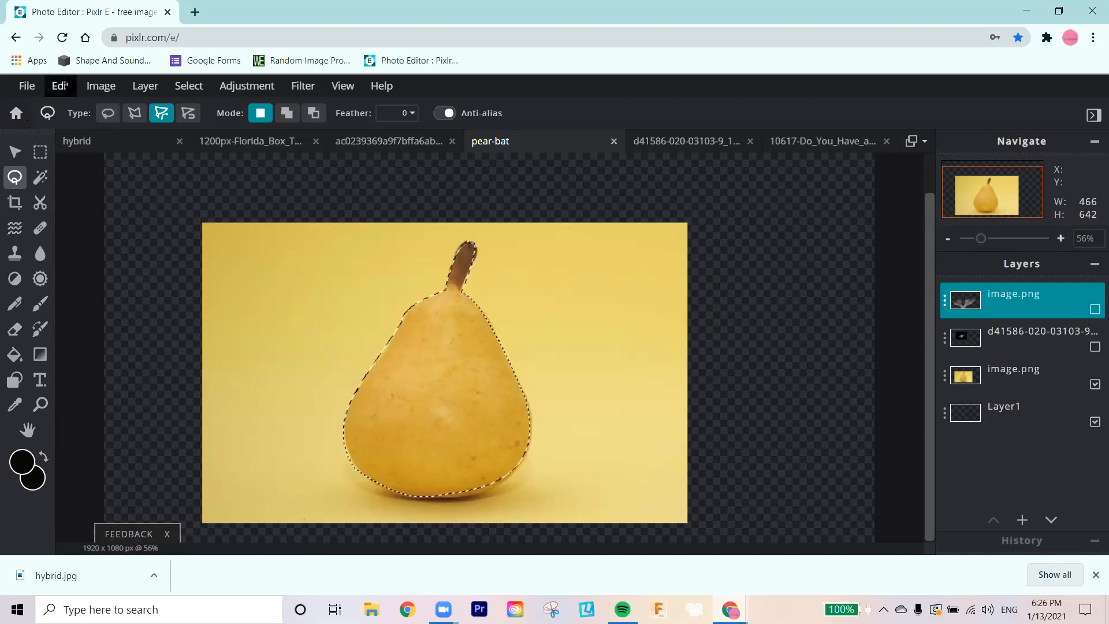
Step: Invert the selection and cut away the yellow background around the pear on the pear photo layer
{"action": "left_click", "coordinate": [145, 87]}
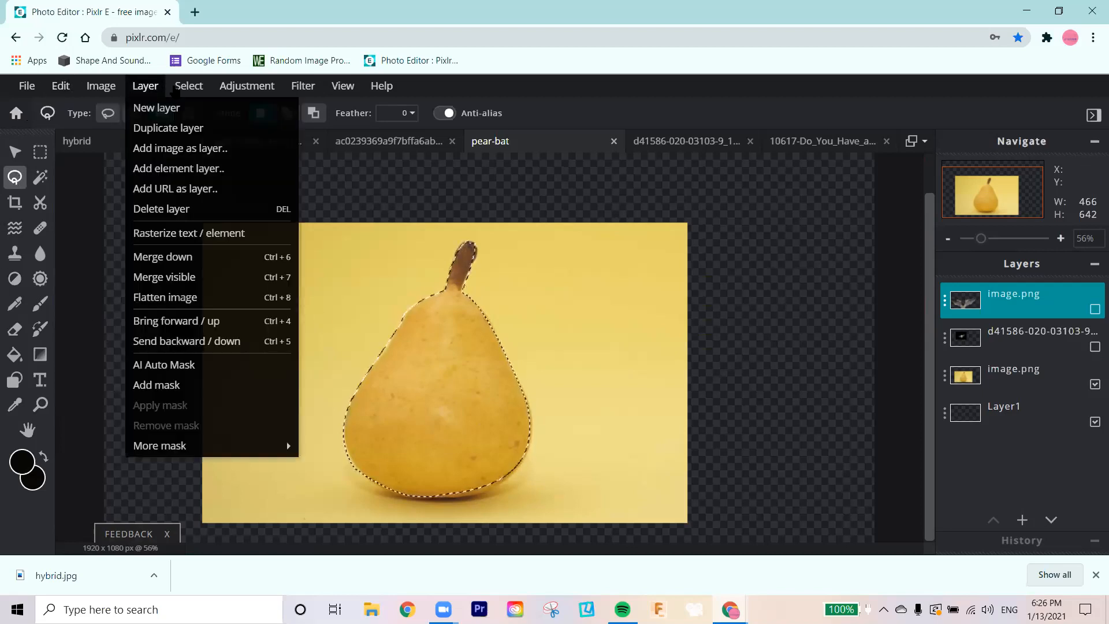
{"action": "left_click", "coordinate": [189, 87]}
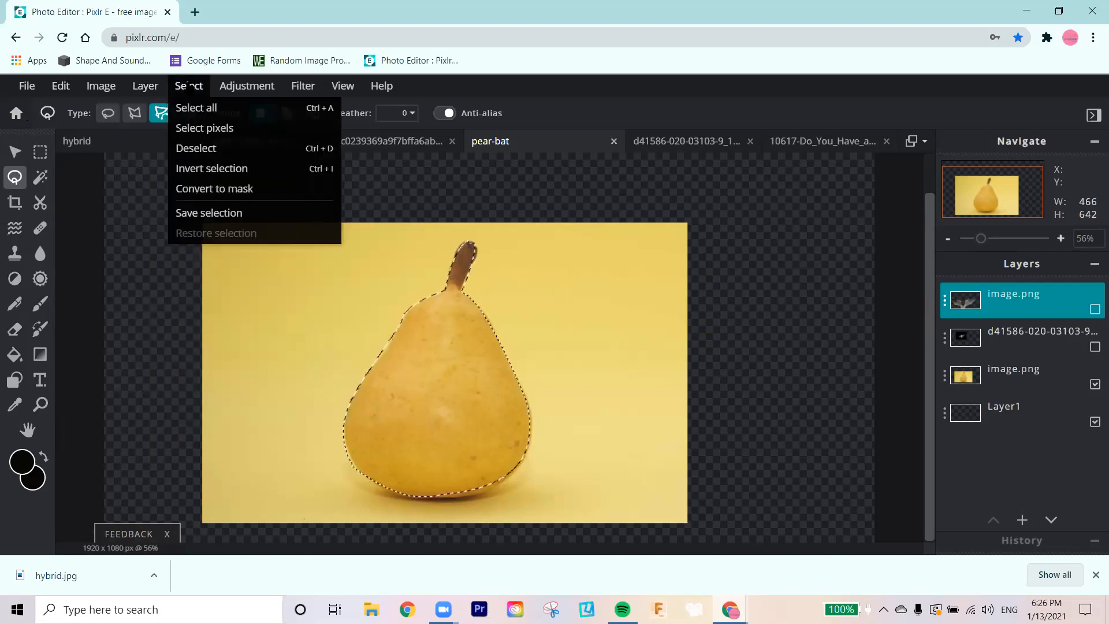
{"action": "left_click", "coordinate": [212, 169]}
{"action": "key", "text": "ctrl+x"}
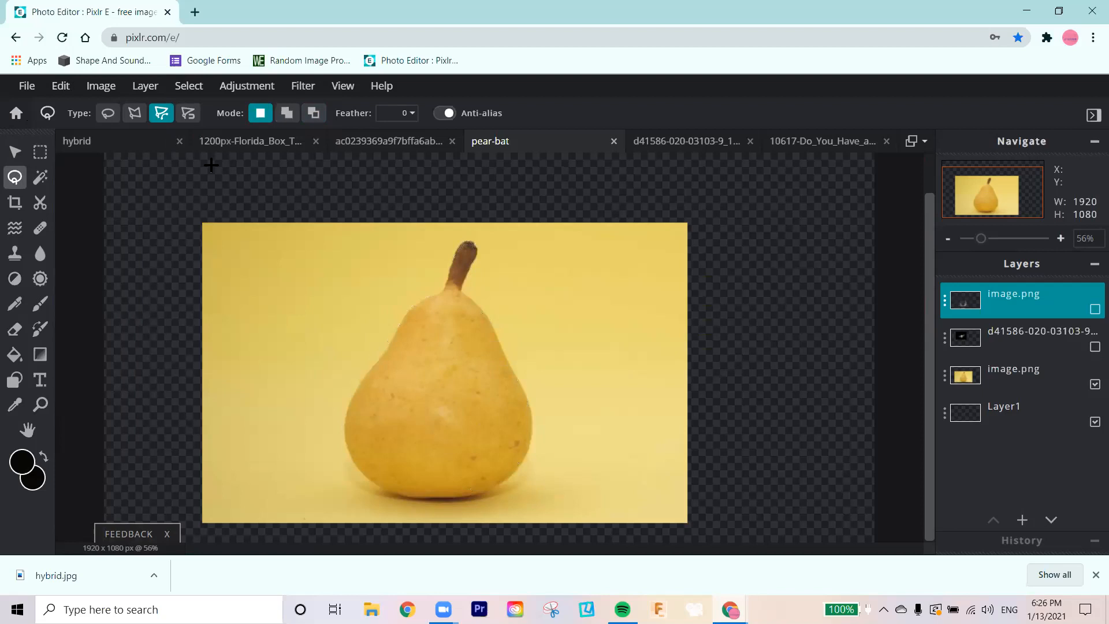
{"action": "key", "text": "ctrl+z"}
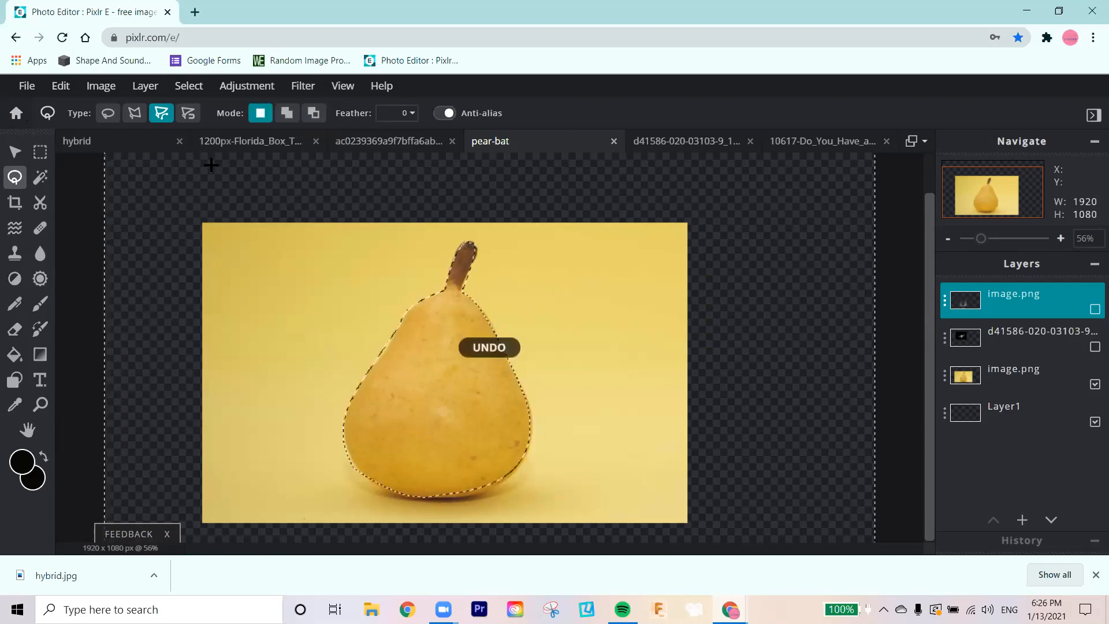
{"action": "left_click", "coordinate": [1011, 374]}
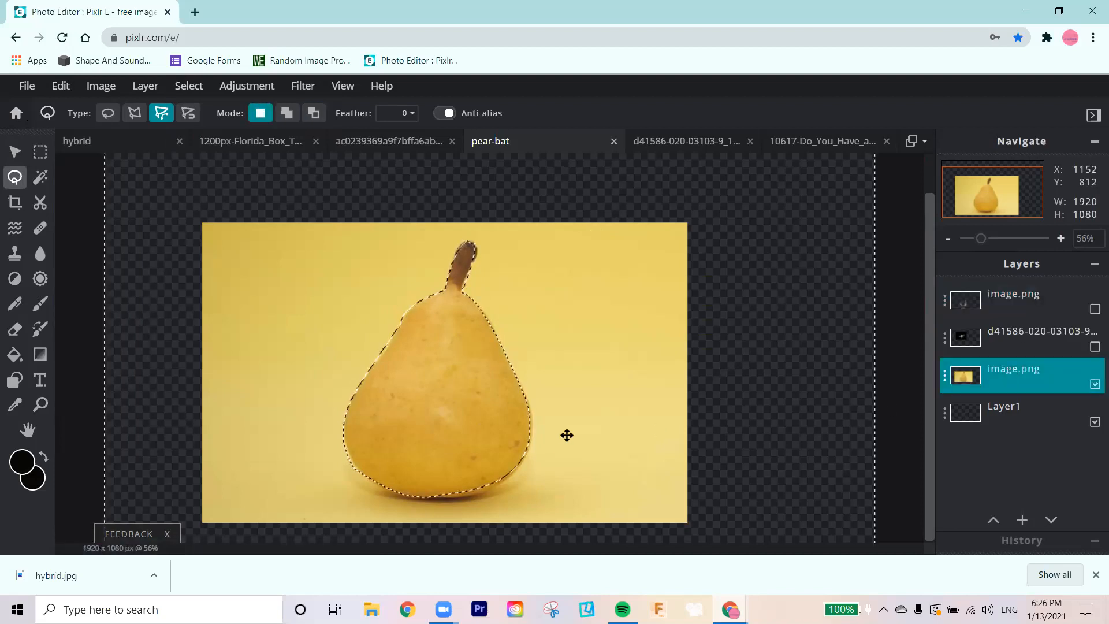
{"action": "key", "text": "ctrl+x"}
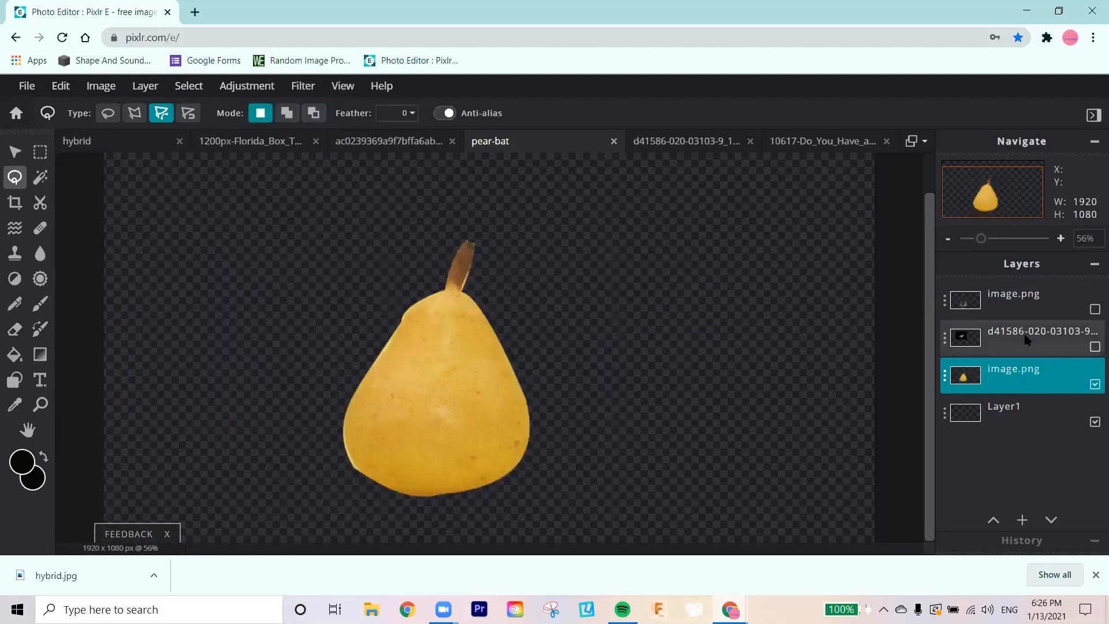
Step: Toggle the visibility of the wings, bat photo and pear layers to examine what remains of the wings cut-out
{"action": "left_click", "coordinate": [1094, 347]}
{"action": "left_click", "coordinate": [1094, 347]}
{"action": "left_click", "coordinate": [1094, 310]}
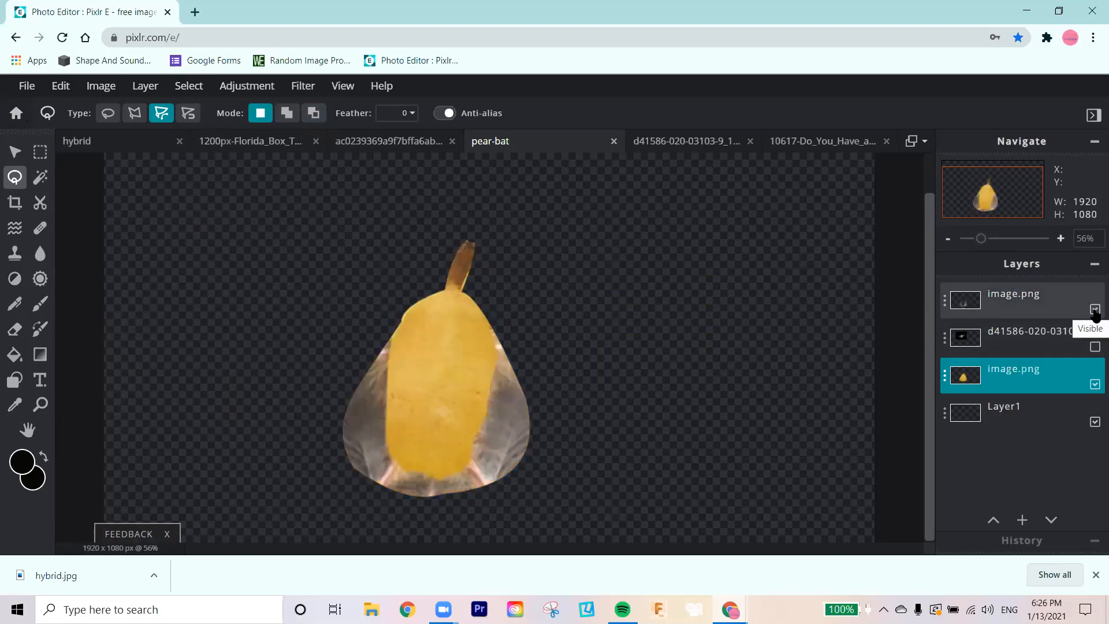
{"action": "left_click", "coordinate": [1094, 310]}
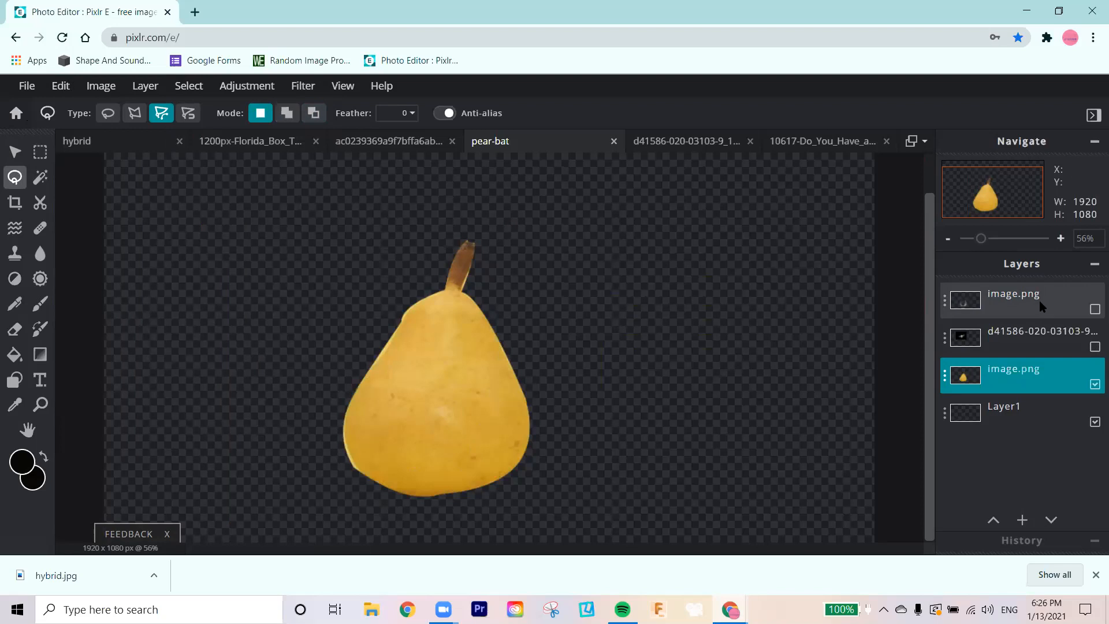
{"action": "mouse_move", "coordinate": [1038, 301]}
{"action": "left_mouse_down"}
{"action": "mouse_move", "coordinate": [1032, 364]}
{"action": "mouse_move", "coordinate": [1028, 310]}
{"action": "mouse_move", "coordinate": [1039, 310]}
{"action": "left_mouse_up"}
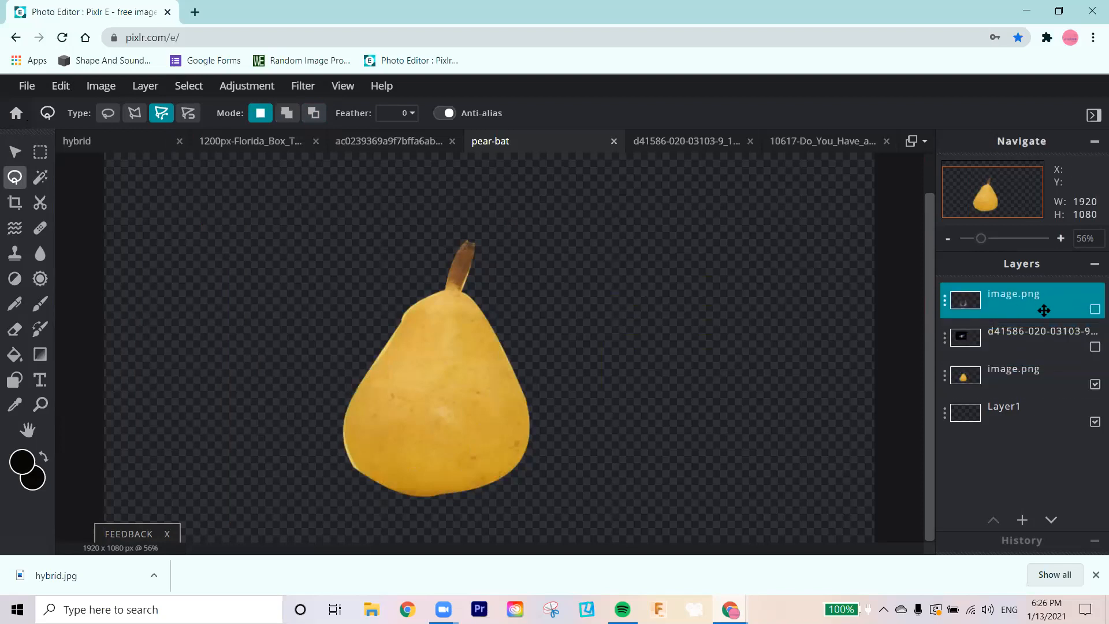
{"action": "left_click", "coordinate": [1093, 309]}
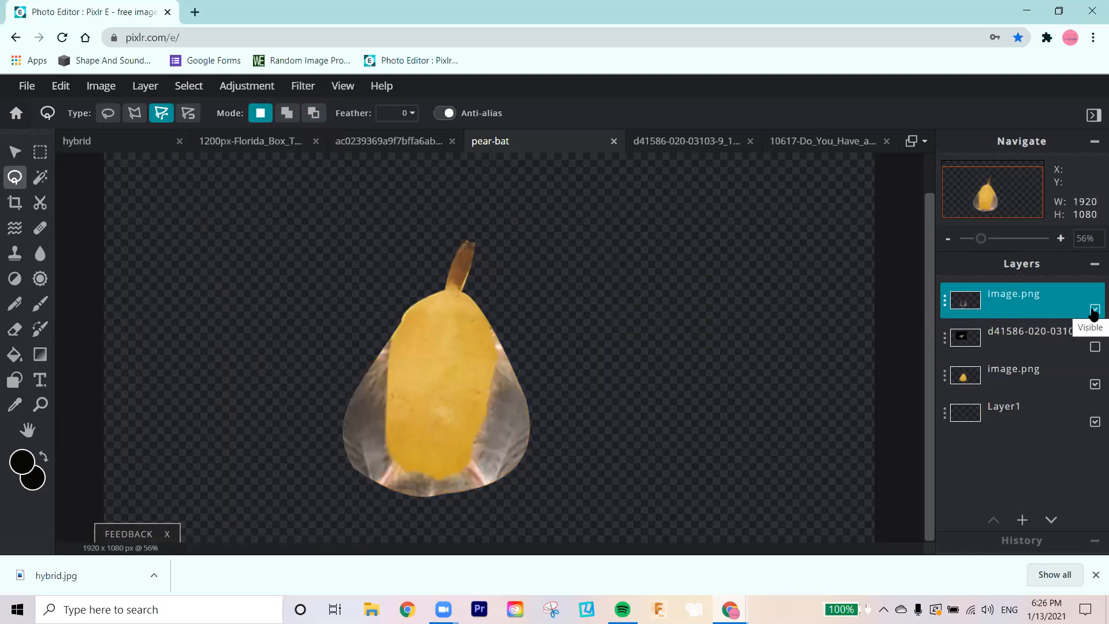
{"action": "left_click", "coordinate": [13, 154]}
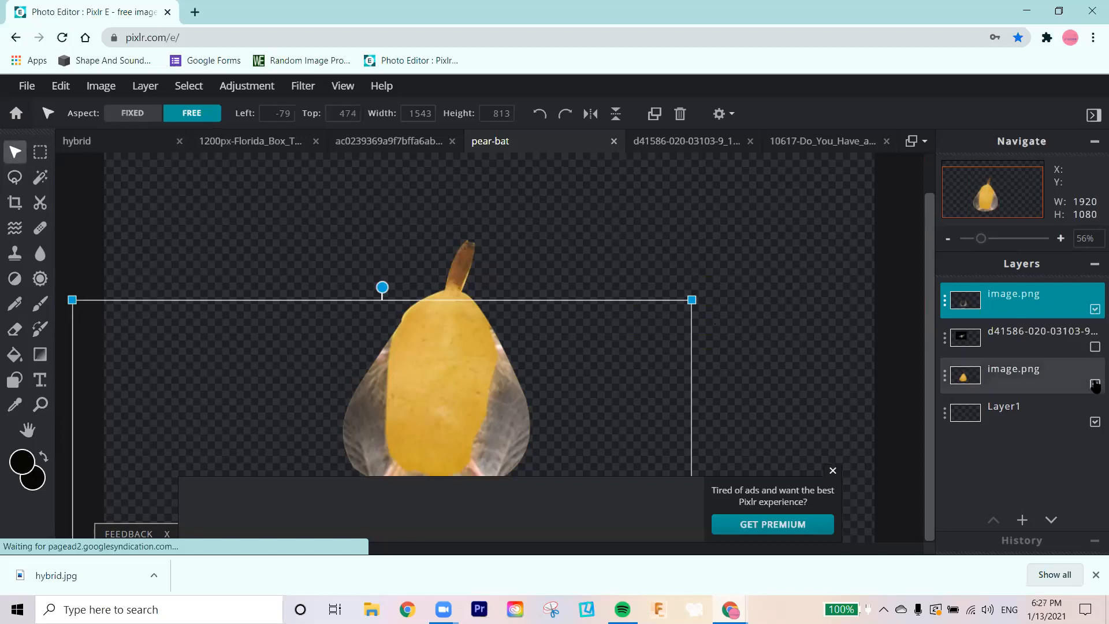
{"action": "left_click", "coordinate": [1095, 347]}
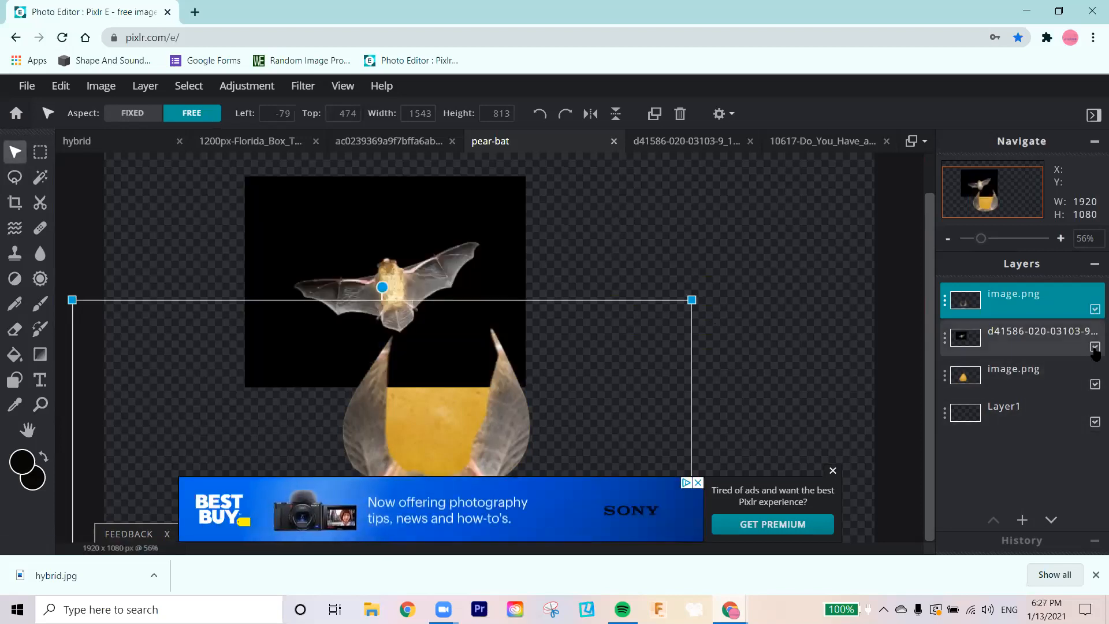
{"action": "left_click", "coordinate": [1094, 347]}
{"action": "left_click", "coordinate": [1095, 385]}
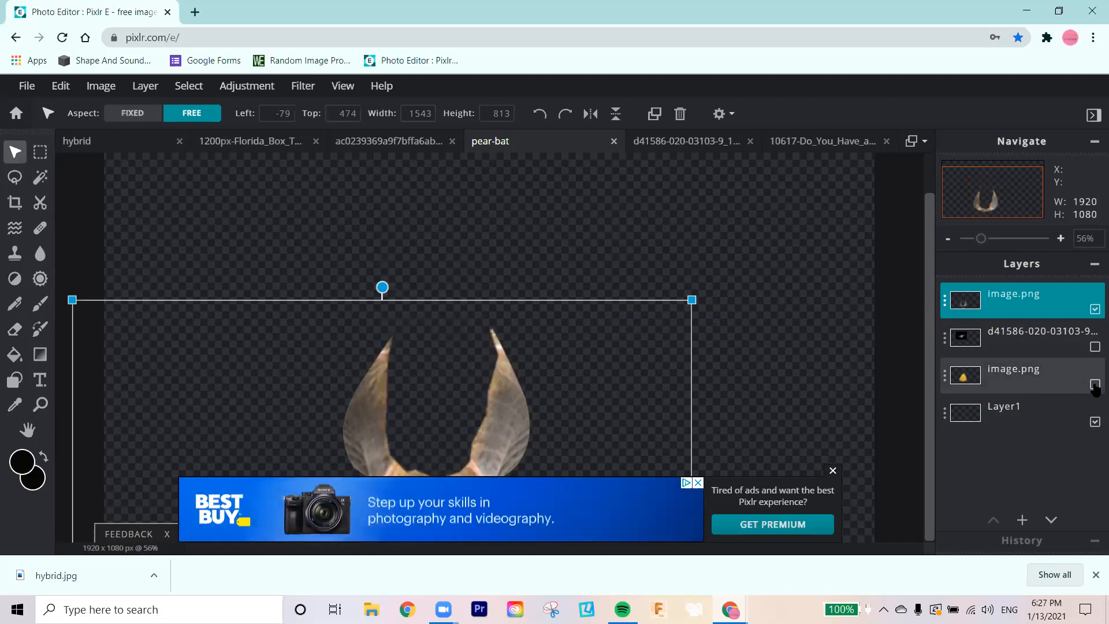
{"action": "left_click", "coordinate": [1095, 385]}
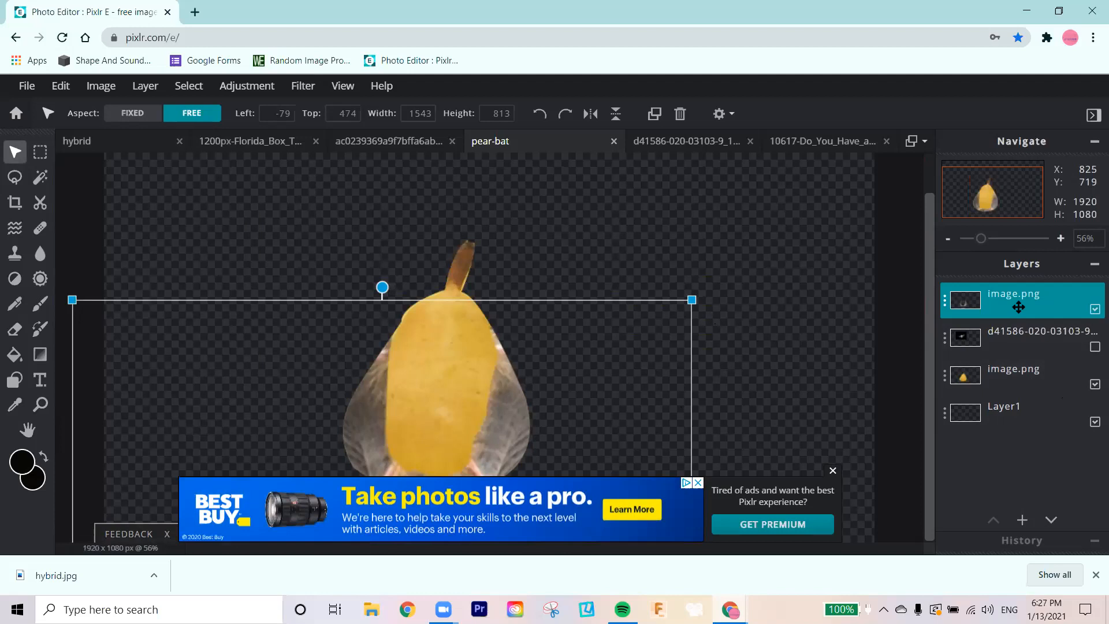
Step: Move the wings layer below the pear layer, hide the pear, and delete the cropped wings layer
{"action": "left_click_drag", "start_coordinate": [1013, 303], "coordinate": [1013, 357]}
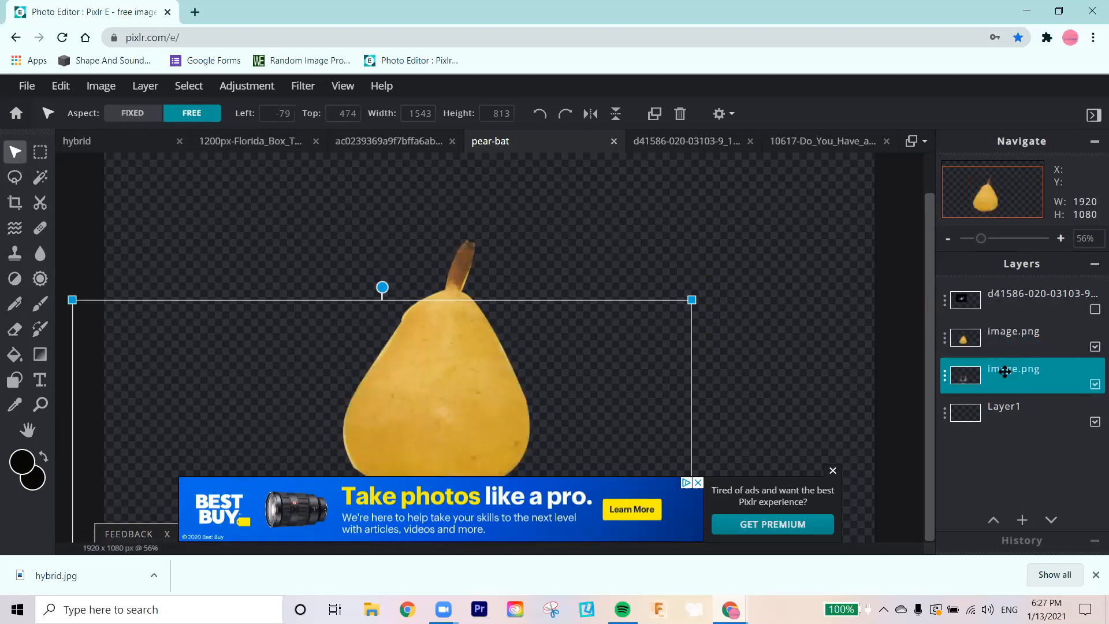
{"action": "left_click", "coordinate": [1094, 346]}
{"action": "left_click_drag", "start_coordinate": [493, 325], "coordinate": [480, 264]}
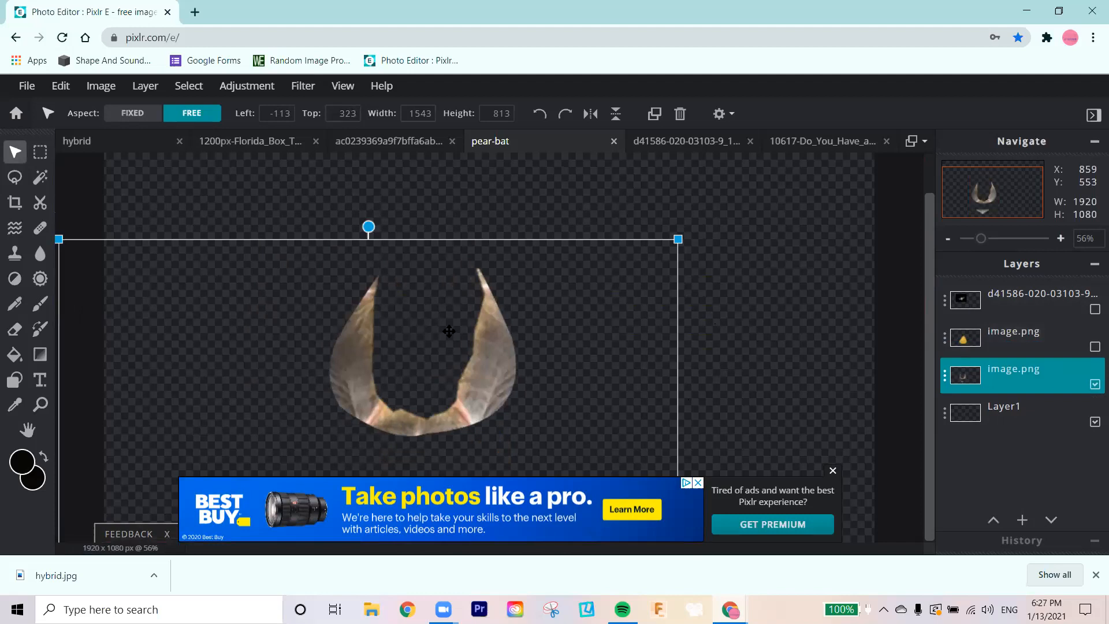
{"action": "key", "text": "Delete"}
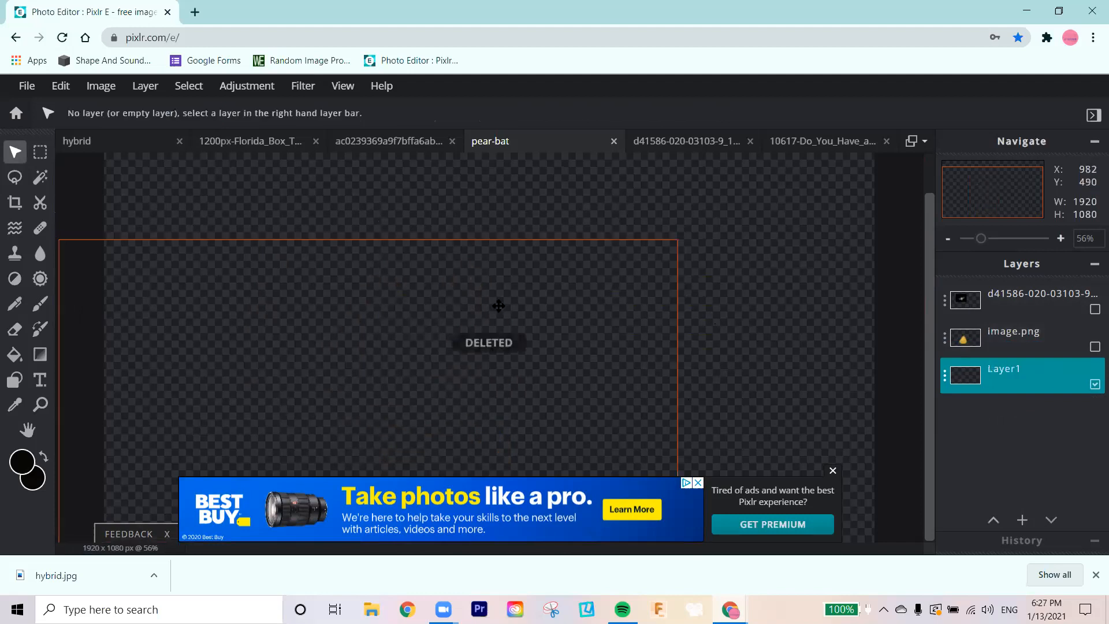
Step: Make the pear layer and the original bat photo layer visible, leaving the bat photo layer selected
{"action": "left_click", "coordinate": [1031, 295]}
{"action": "left_click", "coordinate": [1026, 340]}
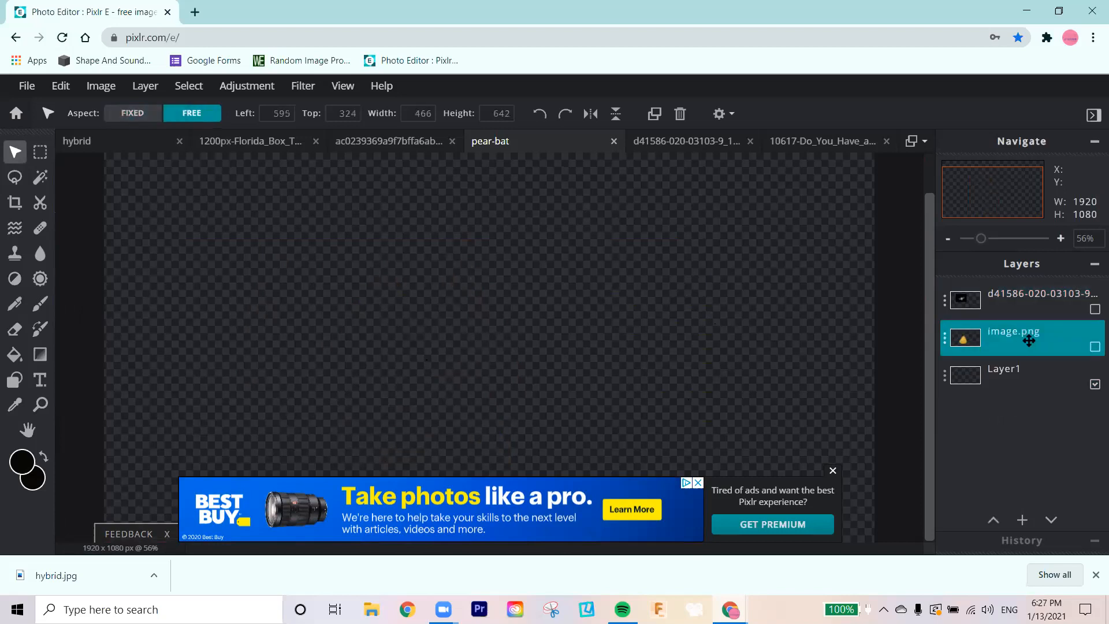
{"action": "left_click", "coordinate": [1094, 347]}
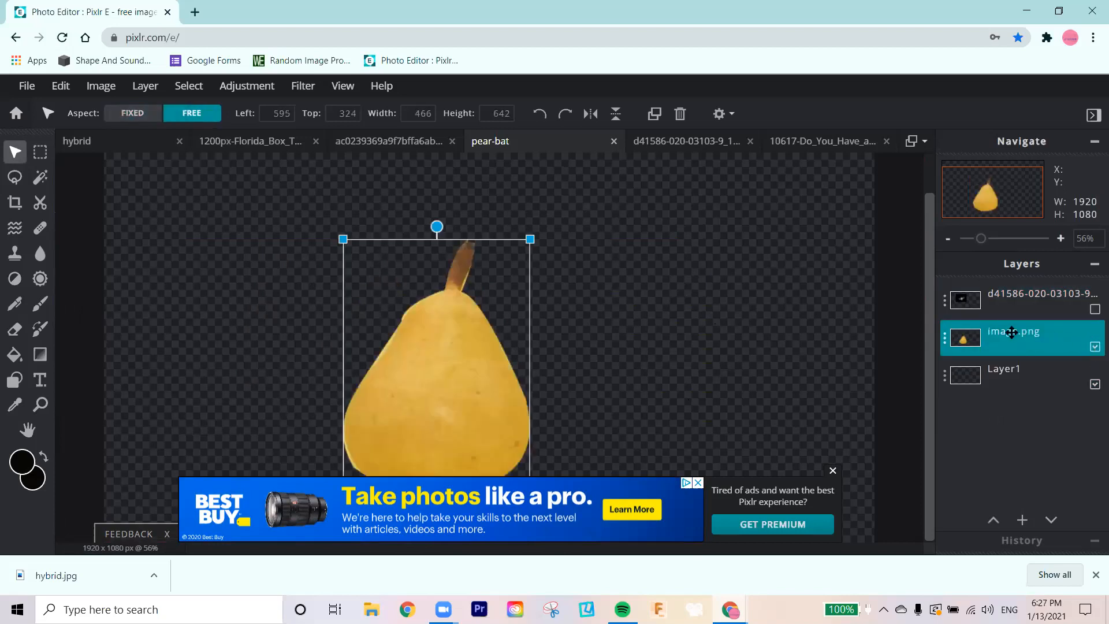
{"action": "left_click", "coordinate": [999, 302]}
{"action": "left_click", "coordinate": [1094, 309]}
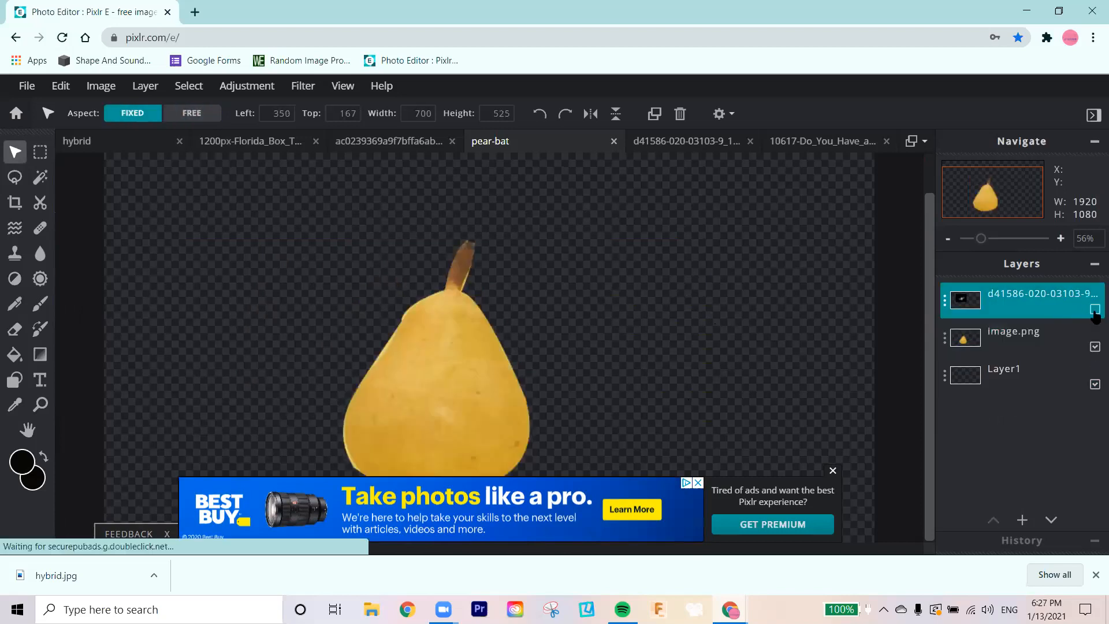
Step: Zoom in on the bat photo and start a polygonal lasso selection along the sides and lower edge of its furry body
{"action": "left_click", "coordinate": [40, 404]}
{"action": "left_click", "coordinate": [369, 295]}
{"action": "scroll", "coordinate": [395, 390], "scroll_direction": "up", "scroll_amount": 6}
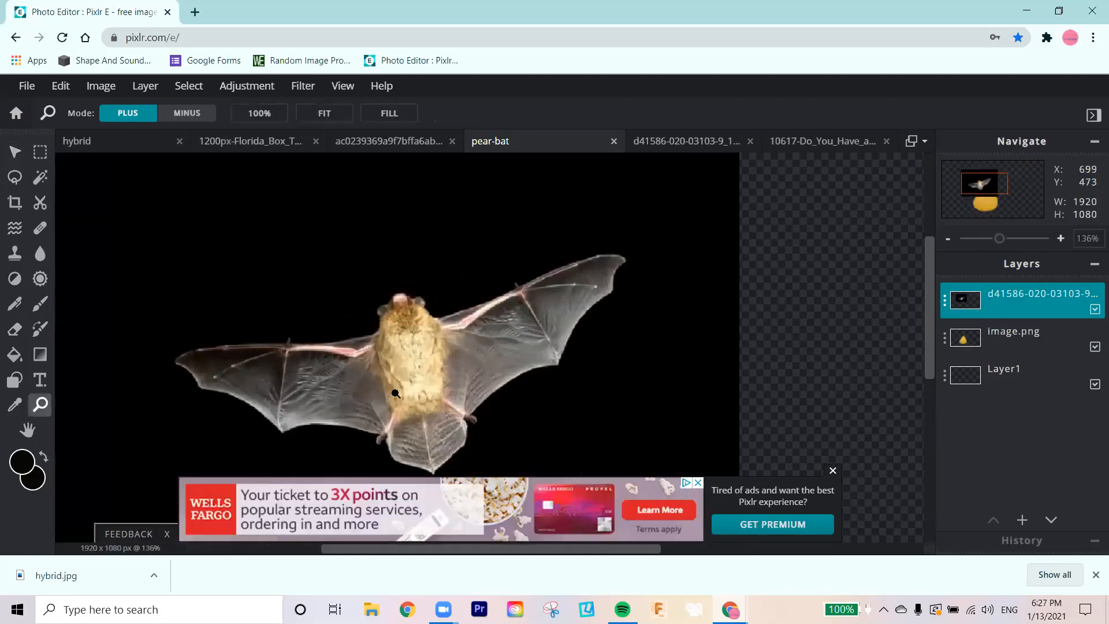
{"action": "scroll", "coordinate": [400, 389], "scroll_direction": "down", "scroll_amount": 2}
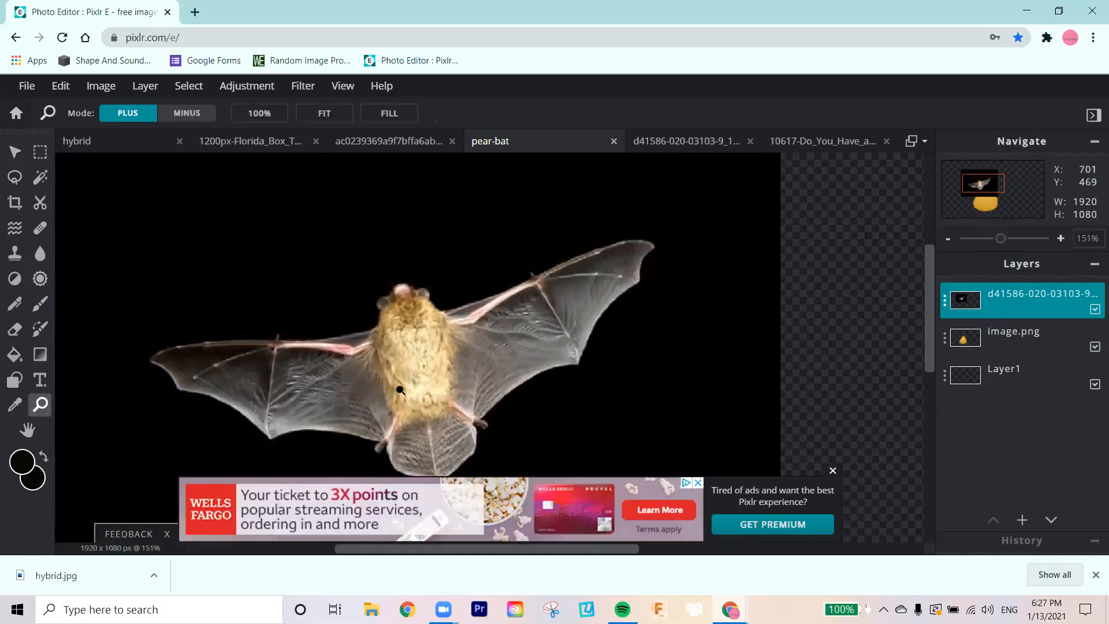
{"action": "left_click", "coordinate": [14, 180]}
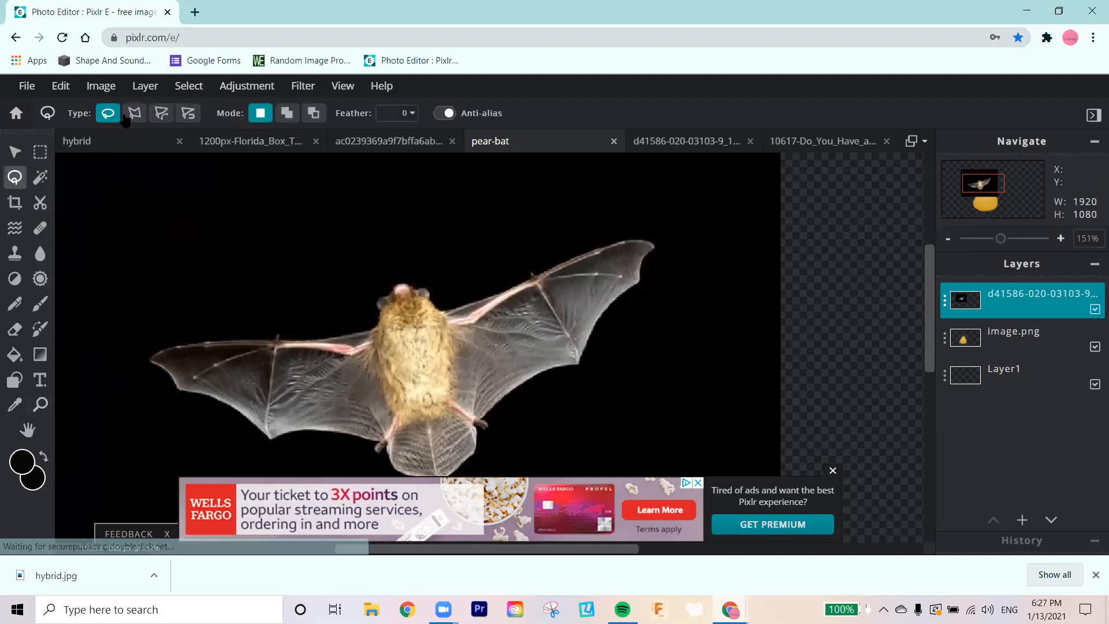
{"action": "left_click", "coordinate": [134, 114]}
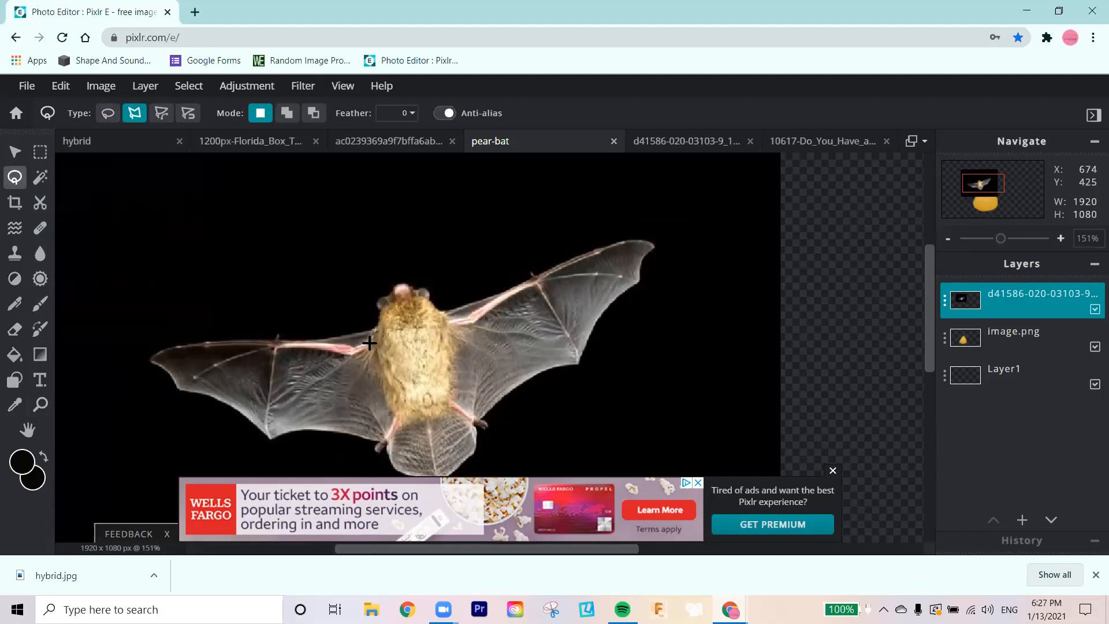
{"action": "left_click", "coordinate": [379, 378]}
{"action": "left_click", "coordinate": [388, 397]}
{"action": "left_click", "coordinate": [406, 420]}
{"action": "left_click", "coordinate": [433, 414]}
{"action": "left_click", "coordinate": [459, 330]}
{"action": "left_click", "coordinate": [444, 312]}
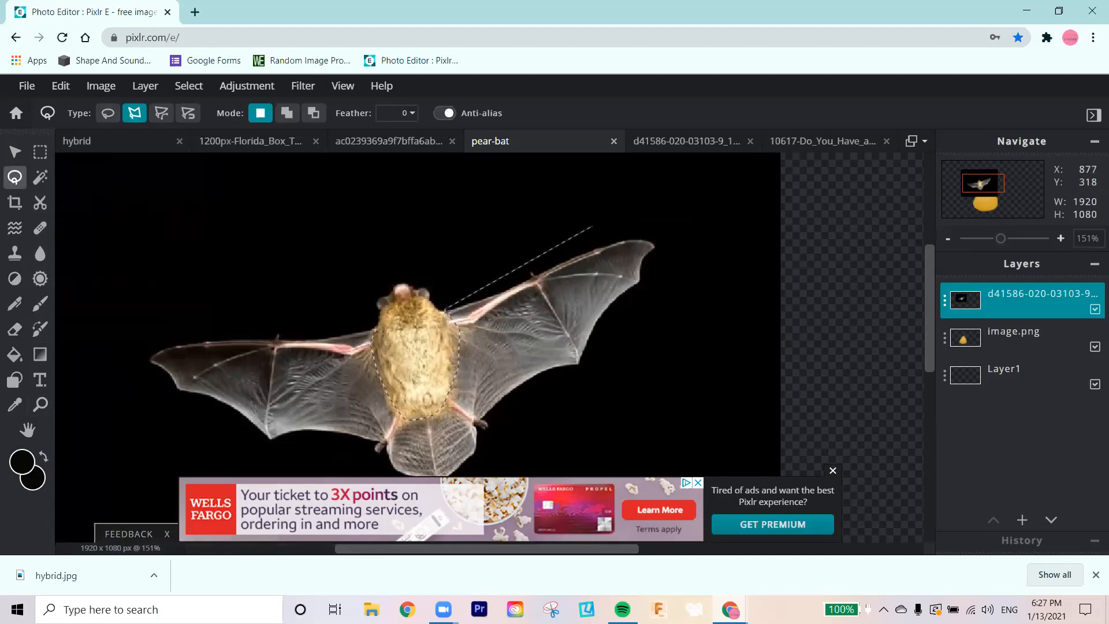
Step: Complete the polygonal lasso selection loosely around both bat wings and the tail, leaving the furry body outside it
{"action": "left_click", "coordinate": [673, 221]}
{"action": "left_click", "coordinate": [680, 289]}
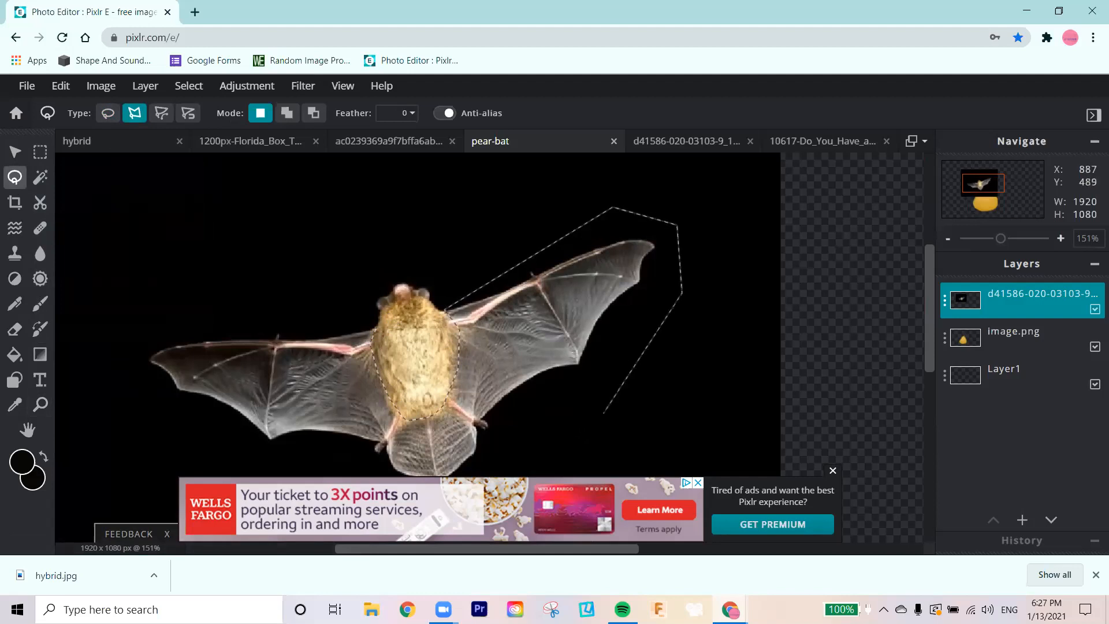
{"action": "scroll", "coordinate": [575, 446], "scroll_direction": "down", "scroll_amount": 1}
{"action": "left_click", "coordinate": [574, 446]}
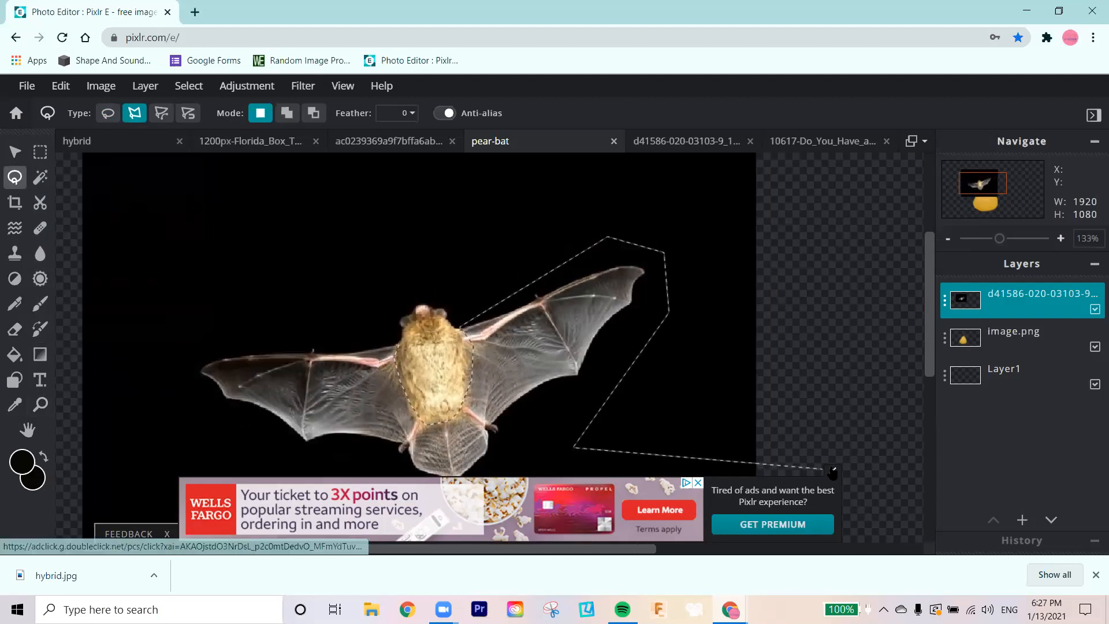
{"action": "left_click", "coordinate": [832, 470]}
{"action": "left_click", "coordinate": [414, 522]}
{"action": "left_click", "coordinate": [241, 467]}
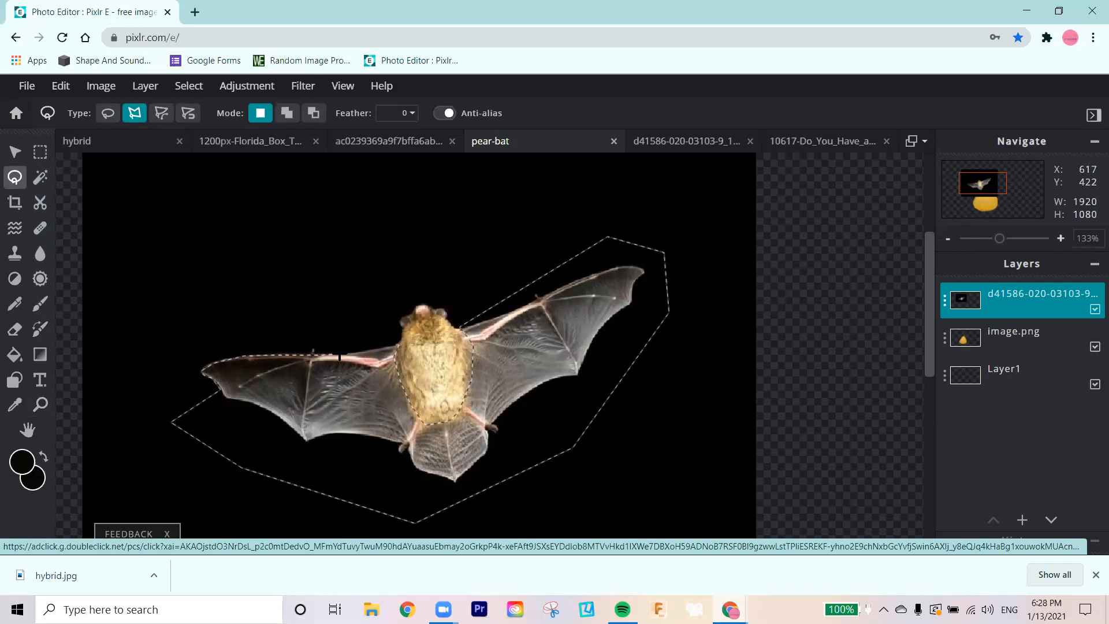
{"action": "left_click", "coordinate": [399, 346]}
Step: Copy the selected wings and tail, paste them as a new layer, and hide the original bat photo layer
{"action": "key", "text": "alt"}
{"action": "key", "text": "ctrl+c"}
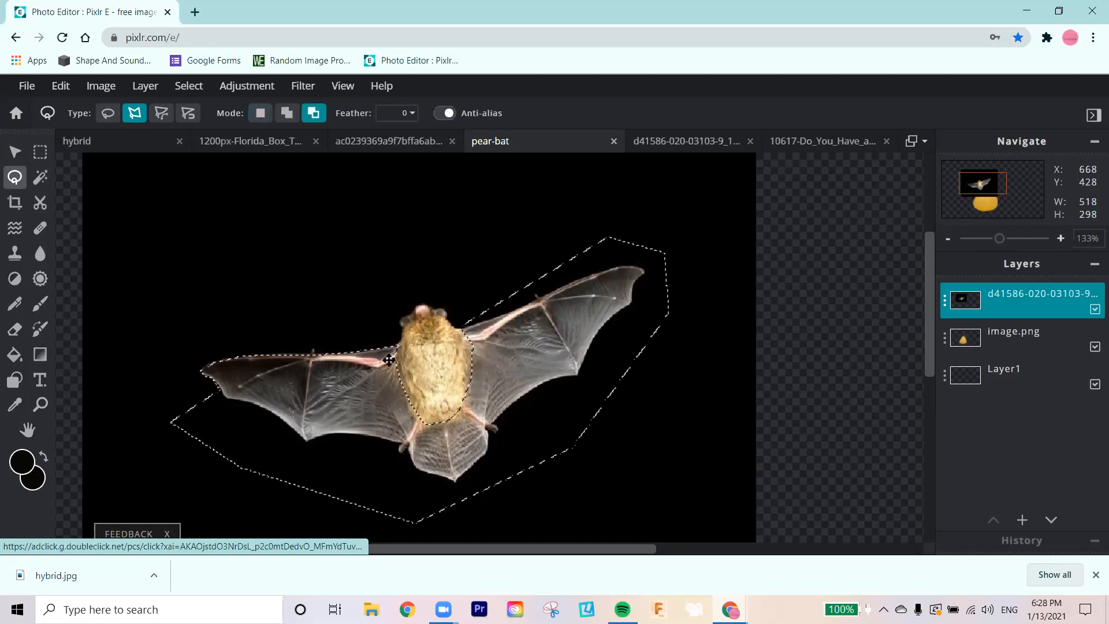
{"action": "key", "text": "ctrl+v"}
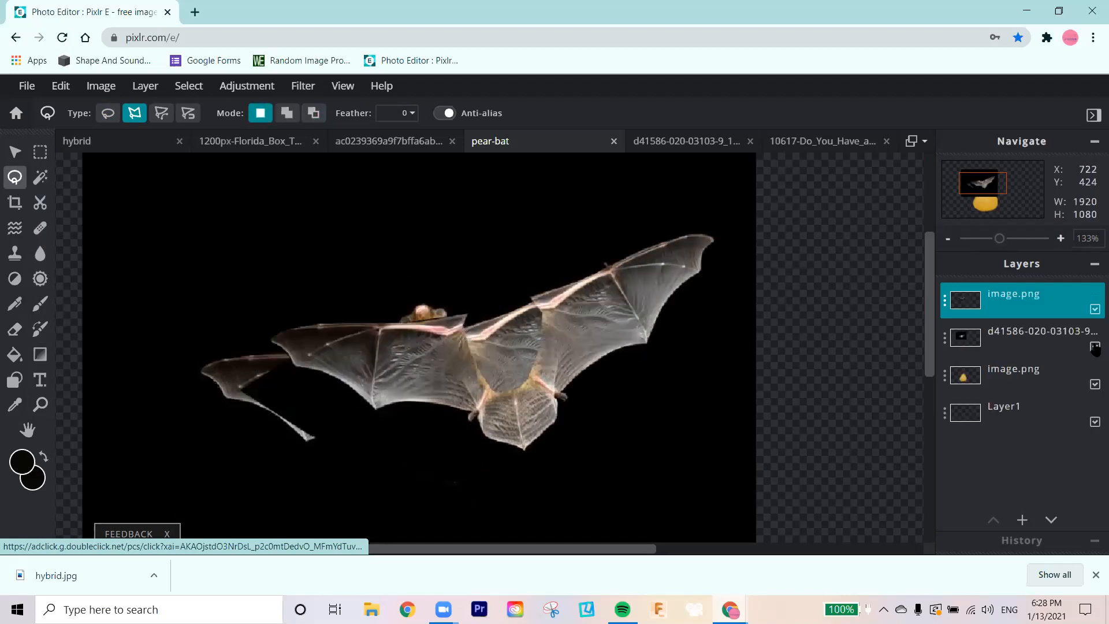
{"action": "left_click", "coordinate": [1094, 347]}
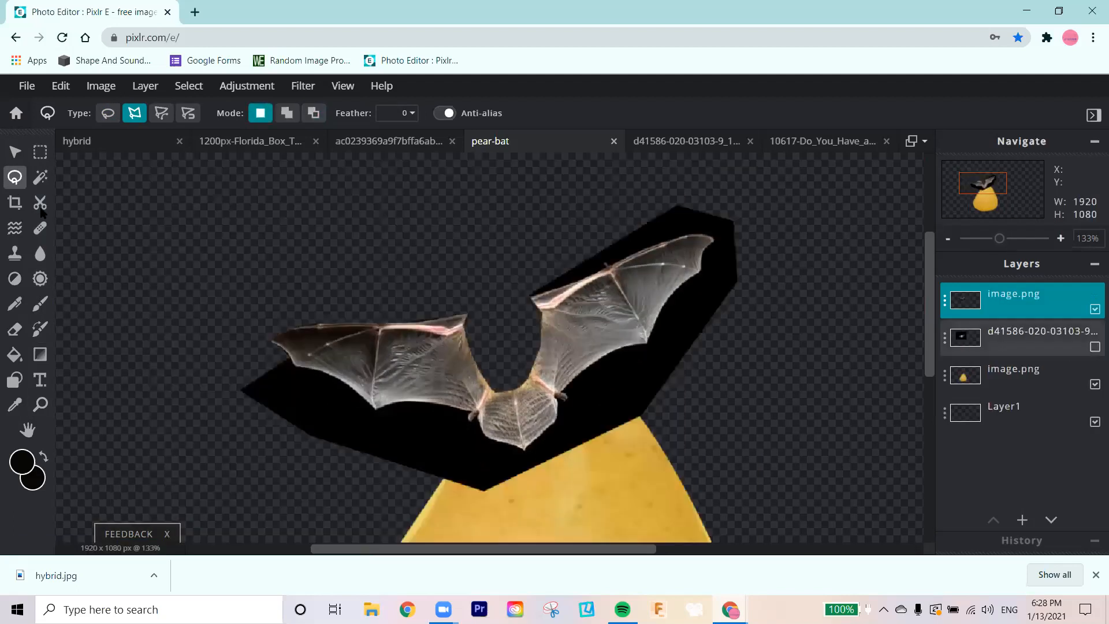
Step: Select the black background around the pasted wings with the magic wand at tolerance 32 and delete it
{"action": "left_click", "coordinate": [40, 177]}
{"action": "left_click", "coordinate": [358, 419]}
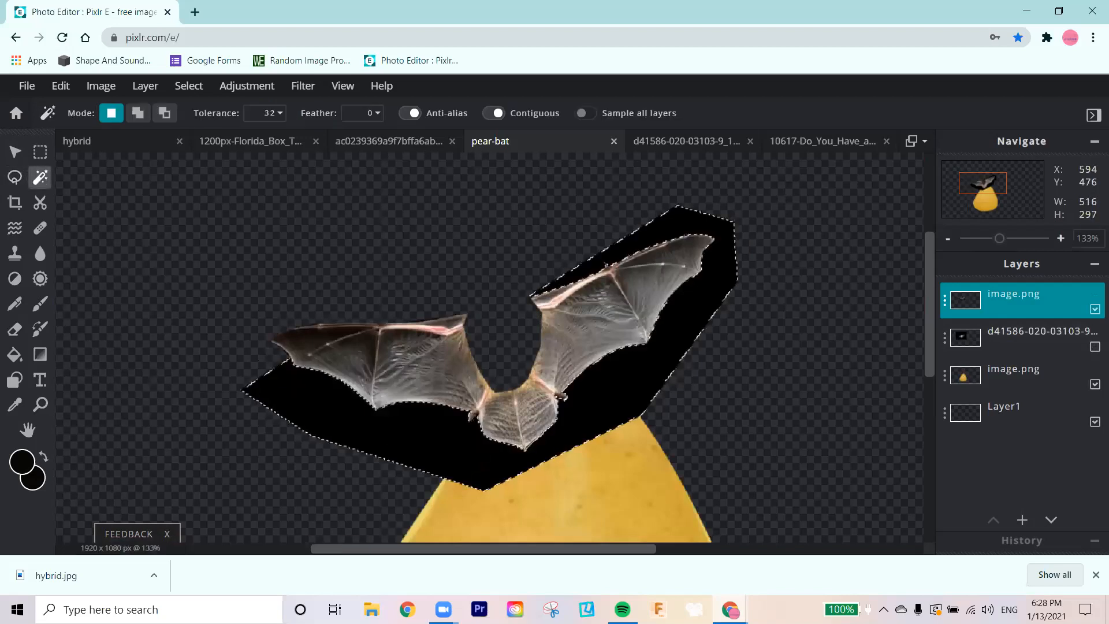
{"action": "key", "text": "Delete"}
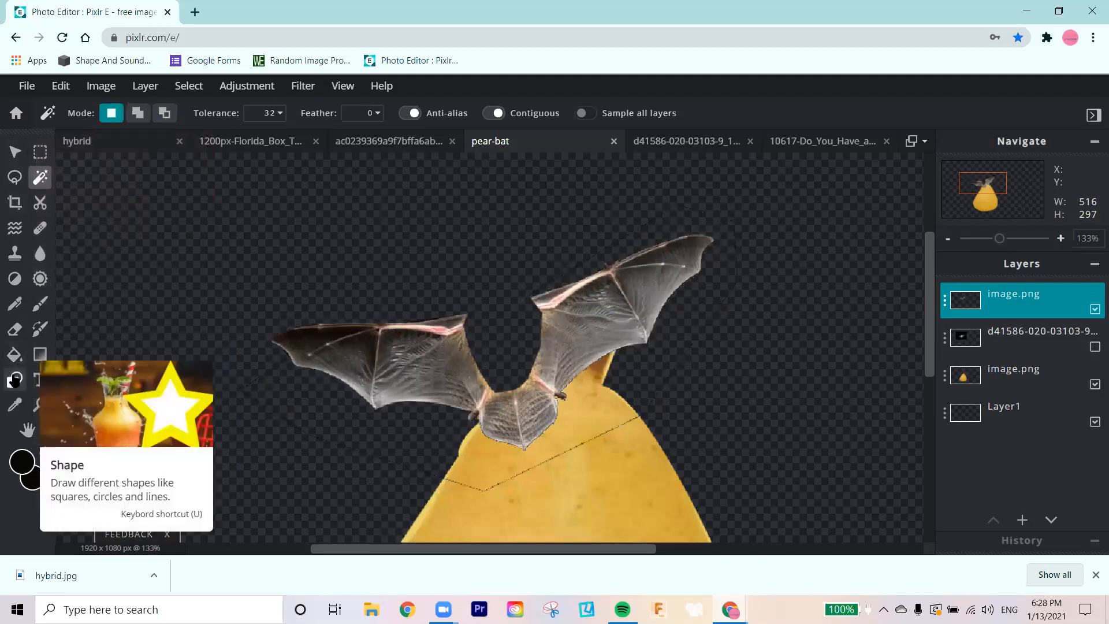
Step: Erase the leftover dark outline around the wings and tail with a soft 40 px eraser at 100% opacity
{"action": "left_click", "coordinate": [15, 329]}
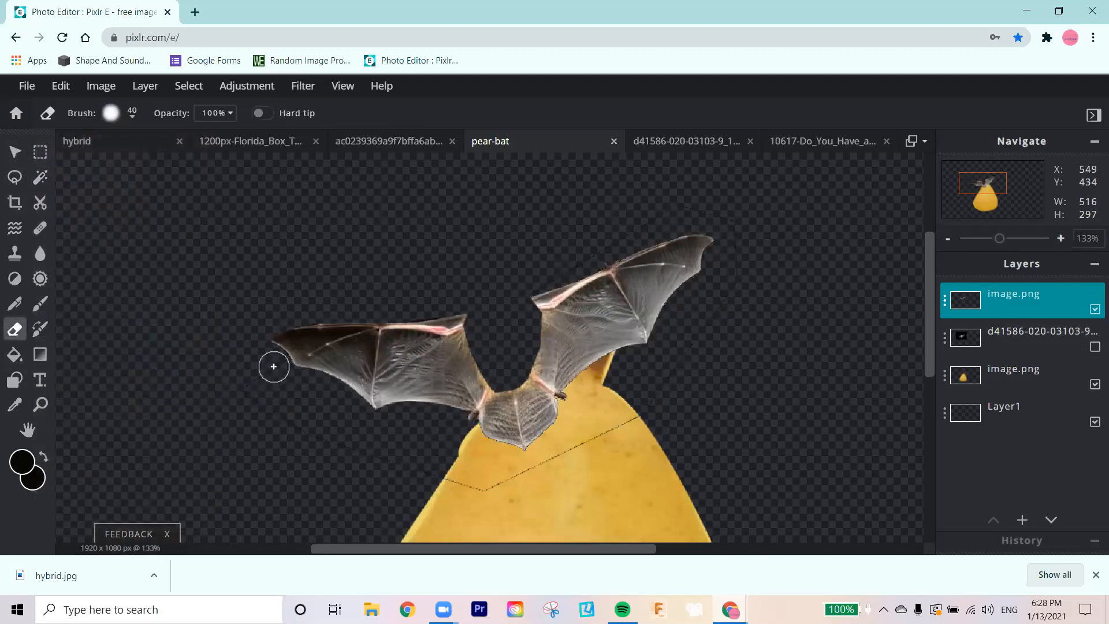
{"action": "mouse_move", "coordinate": [275, 363]}
{"action": "left_mouse_down"}
{"action": "mouse_move", "coordinate": [240, 403]}
{"action": "mouse_move", "coordinate": [455, 479]}
{"action": "left_mouse_up"}
{"action": "mouse_move", "coordinate": [556, 455]}
{"action": "left_mouse_down"}
{"action": "mouse_move", "coordinate": [645, 416]}
{"action": "mouse_move", "coordinate": [707, 313]}
{"action": "left_mouse_up"}
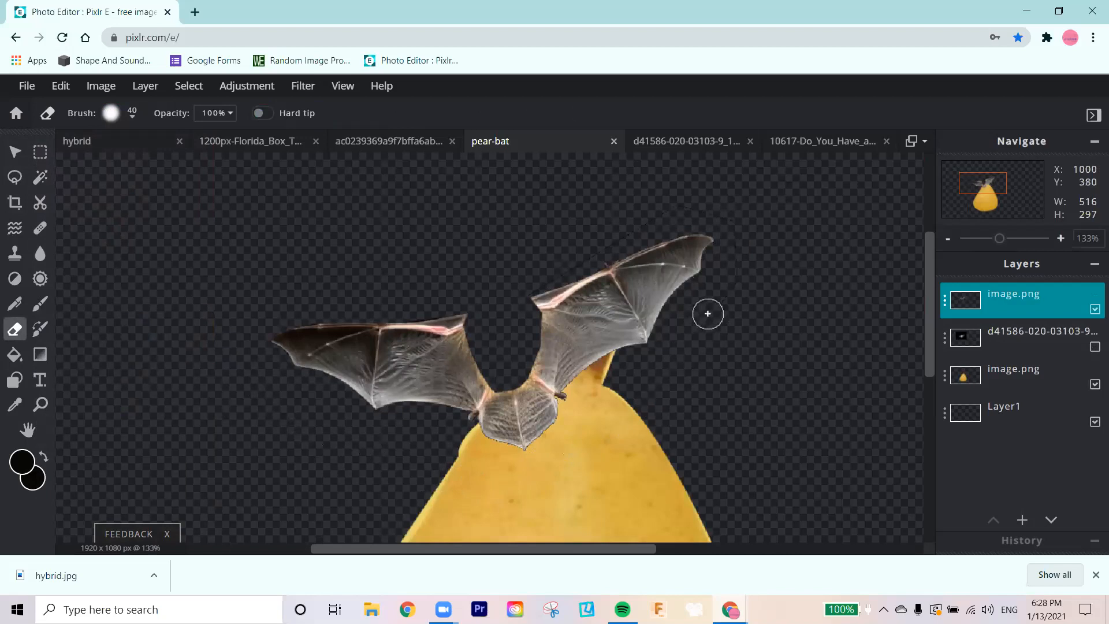
{"action": "mouse_move", "coordinate": [602, 246]}
{"action": "left_mouse_down"}
{"action": "mouse_move", "coordinate": [666, 213]}
{"action": "mouse_move", "coordinate": [735, 217]}
{"action": "mouse_move", "coordinate": [705, 327]}
{"action": "mouse_move", "coordinate": [616, 362]}
{"action": "left_mouse_up"}
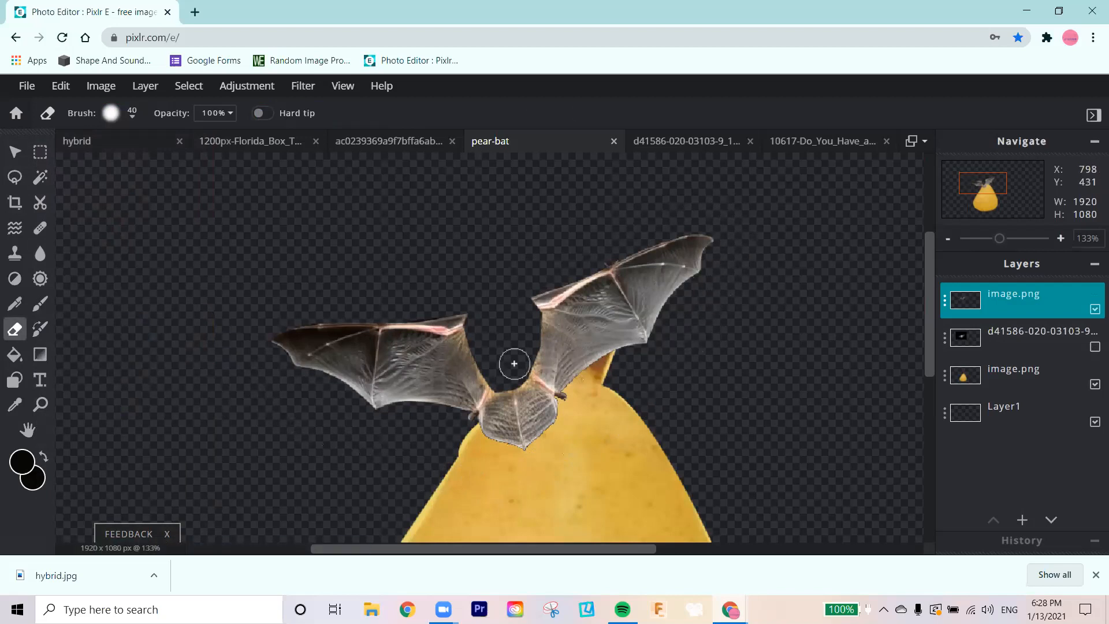
Step: Rotate the wings layer slightly clockwise, enlarge it to about 1168 x 583 px, and move it over the pear
{"action": "left_click", "coordinate": [14, 152]}
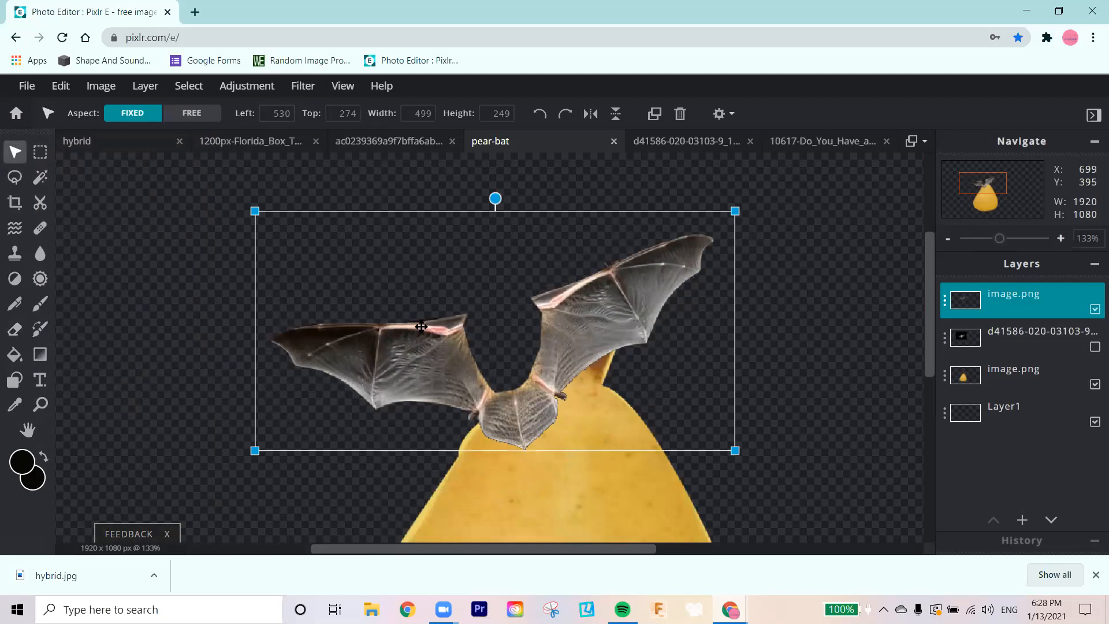
{"action": "scroll", "coordinate": [496, 334], "scroll_direction": "down", "scroll_amount": 5}
{"action": "scroll", "coordinate": [500, 323], "scroll_direction": "down", "scroll_amount": 1}
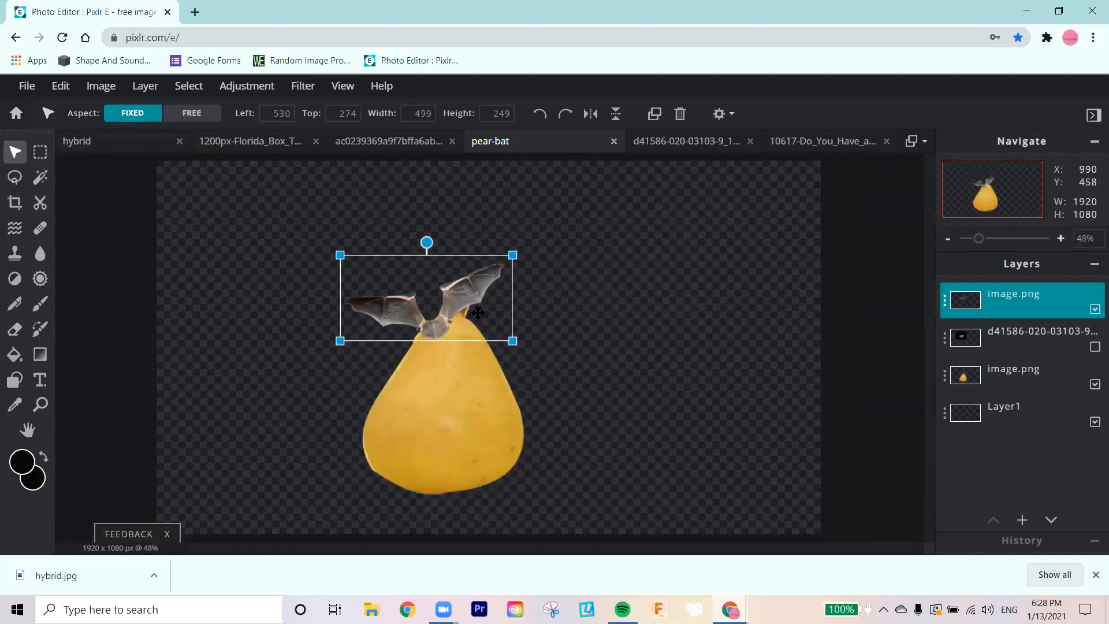
{"action": "left_click_drag", "start_coordinate": [427, 239], "coordinate": [429, 241]}
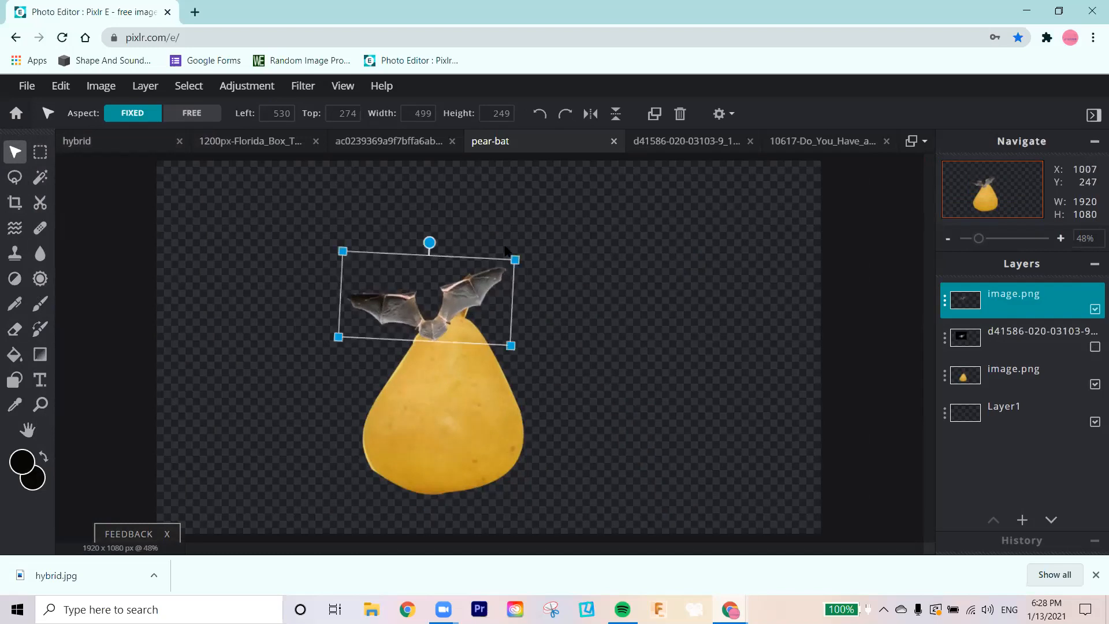
{"action": "left_click_drag", "start_coordinate": [515, 261], "coordinate": [754, 158]}
{"action": "left_click_drag", "start_coordinate": [638, 246], "coordinate": [496, 483]}
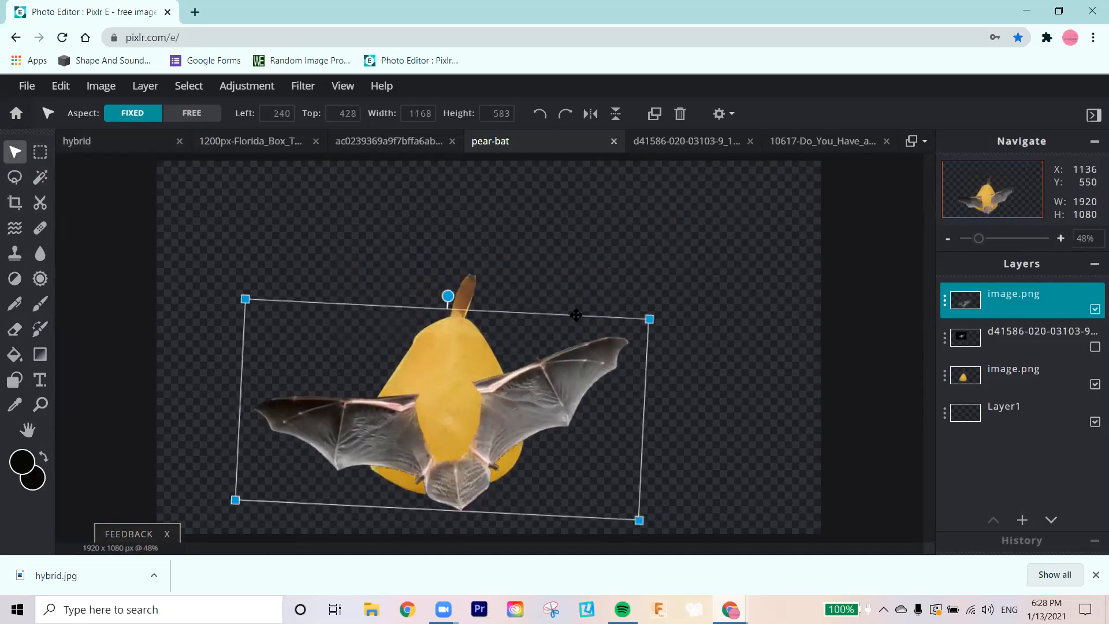
Step: Enlarge the wings further to about 1946 x 921 px and position them so the body gap frames the pear
{"action": "left_click_drag", "start_coordinate": [661, 305], "coordinate": [796, 240]}
{"action": "left_click_drag", "start_coordinate": [517, 395], "coordinate": [443, 397]}
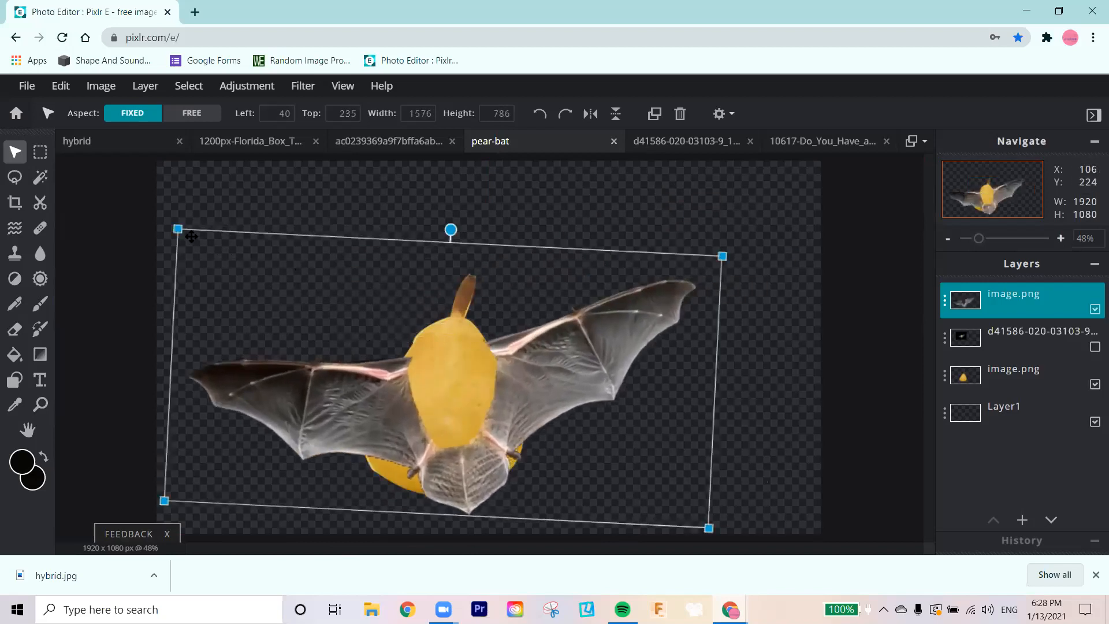
{"action": "left_click_drag", "start_coordinate": [179, 230], "coordinate": [59, 162]}
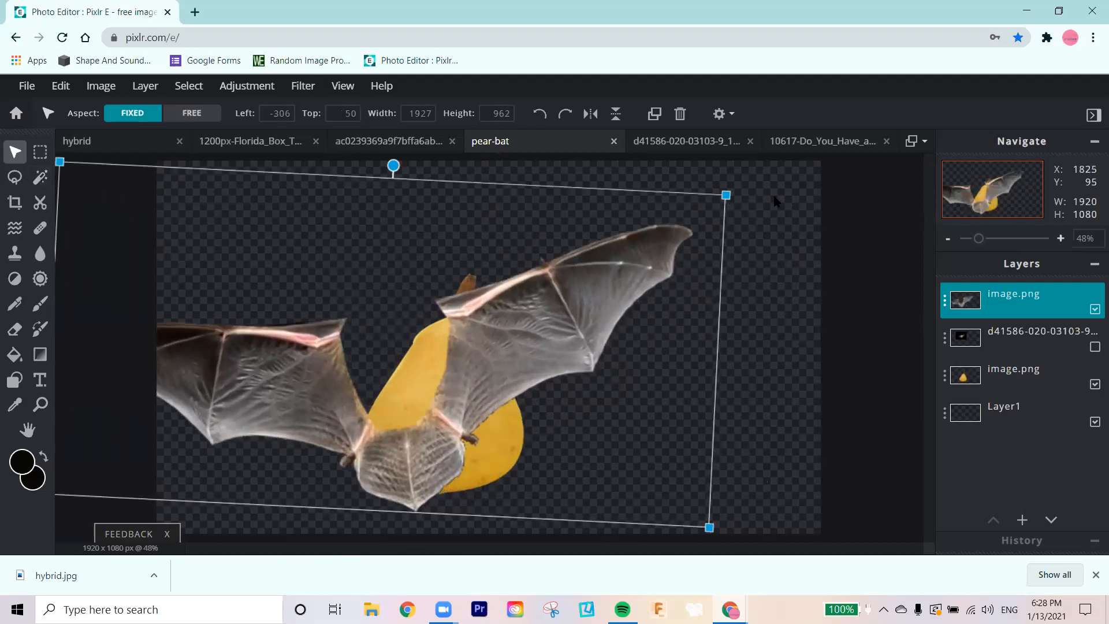
{"action": "left_click_drag", "start_coordinate": [727, 194], "coordinate": [850, 161]}
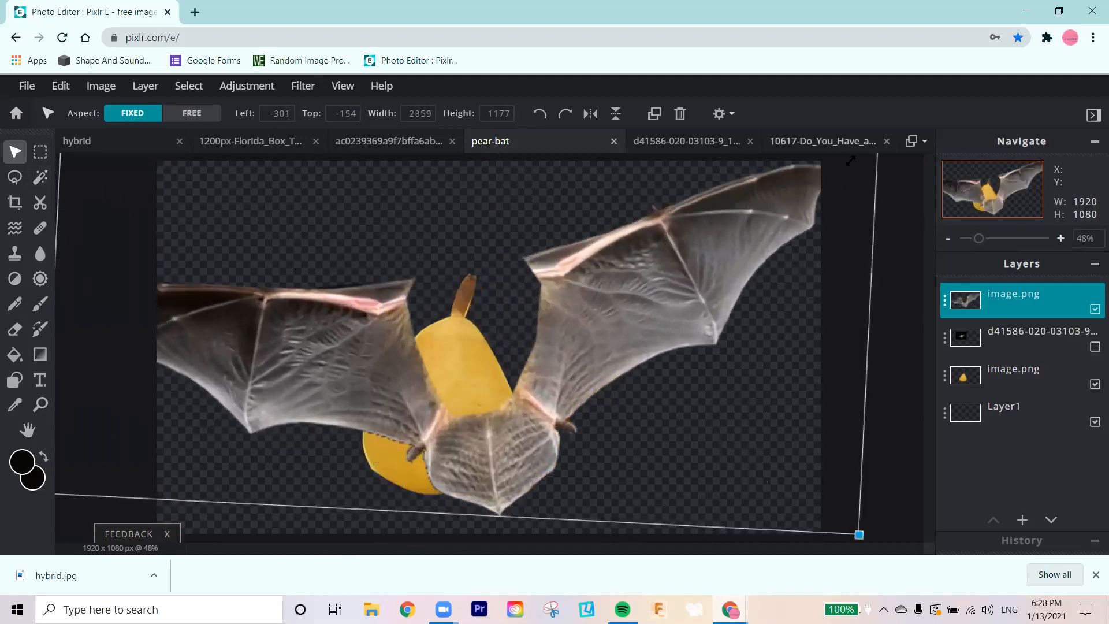
{"action": "left_click_drag", "start_coordinate": [624, 370], "coordinate": [583, 396]}
{"action": "left_click_drag", "start_coordinate": [827, 217], "coordinate": [668, 285]}
{"action": "left_click_drag", "start_coordinate": [515, 434], "coordinate": [647, 359]}
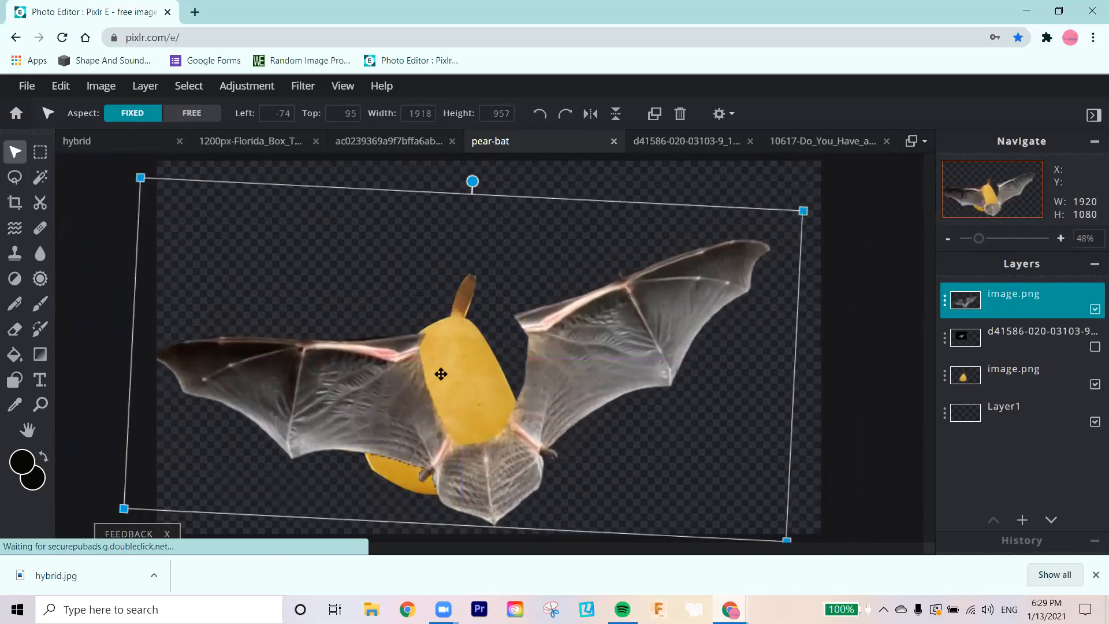
{"action": "left_click", "coordinate": [798, 404]}
{"action": "left_click_drag", "start_coordinate": [470, 356], "coordinate": [440, 367]}
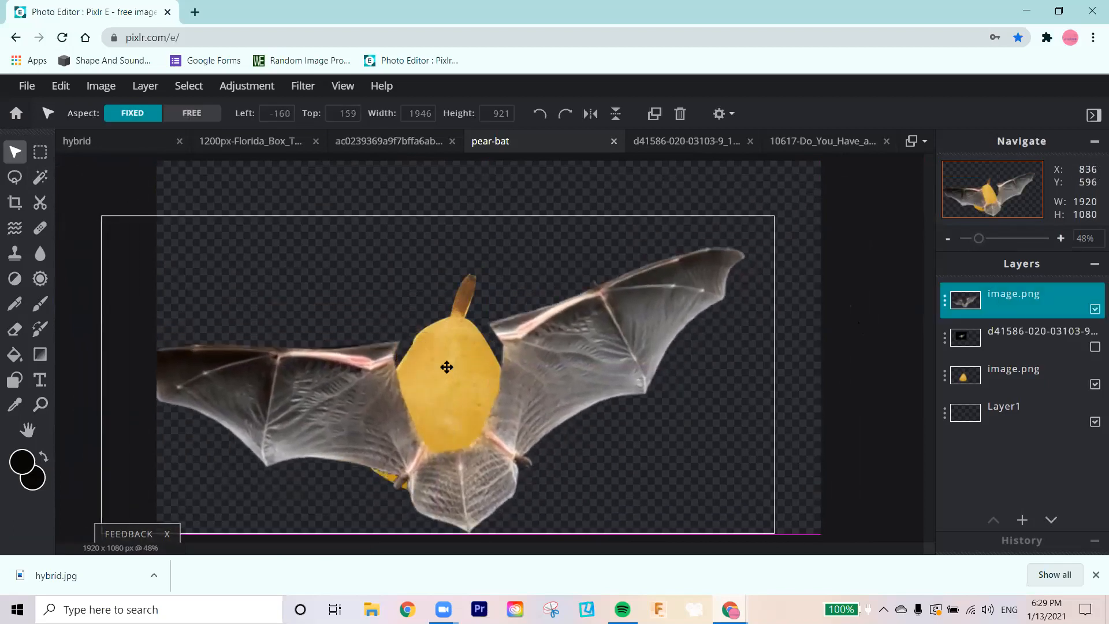
Step: Turn off automatic layer selection and adjust the positions of the wings and pear so the pear fills the body gap
{"action": "left_click", "coordinate": [719, 113]}
{"action": "left_click", "coordinate": [763, 185]}
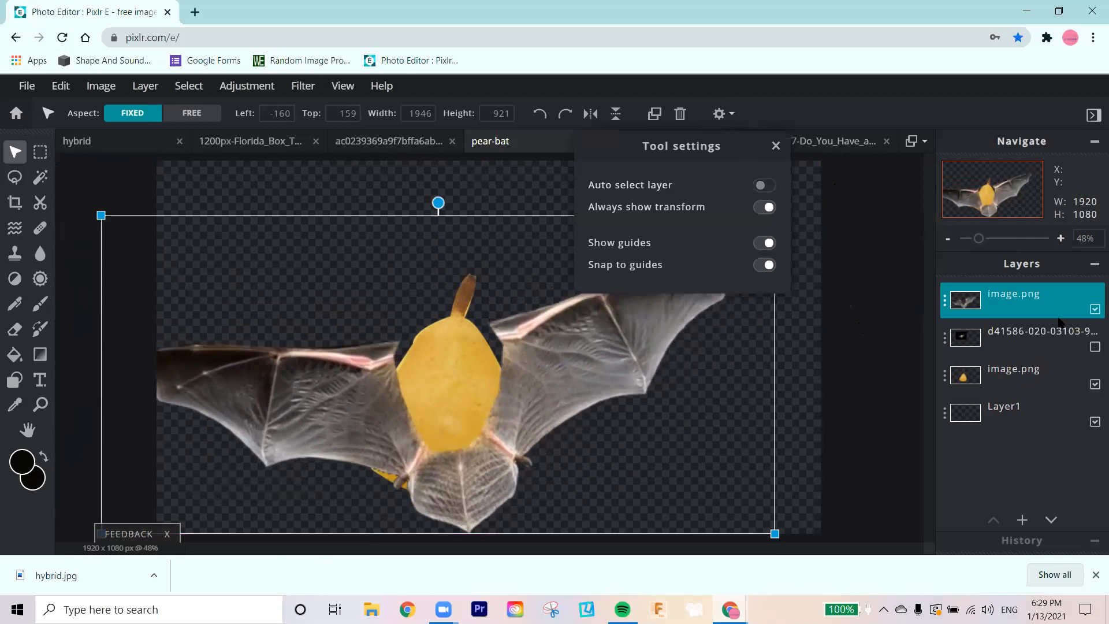
{"action": "mouse_move", "coordinate": [466, 352]}
{"action": "left_mouse_down"}
{"action": "mouse_move", "coordinate": [471, 396]}
{"action": "mouse_move", "coordinate": [472, 343]}
{"action": "mouse_move", "coordinate": [480, 364]}
{"action": "left_mouse_up"}
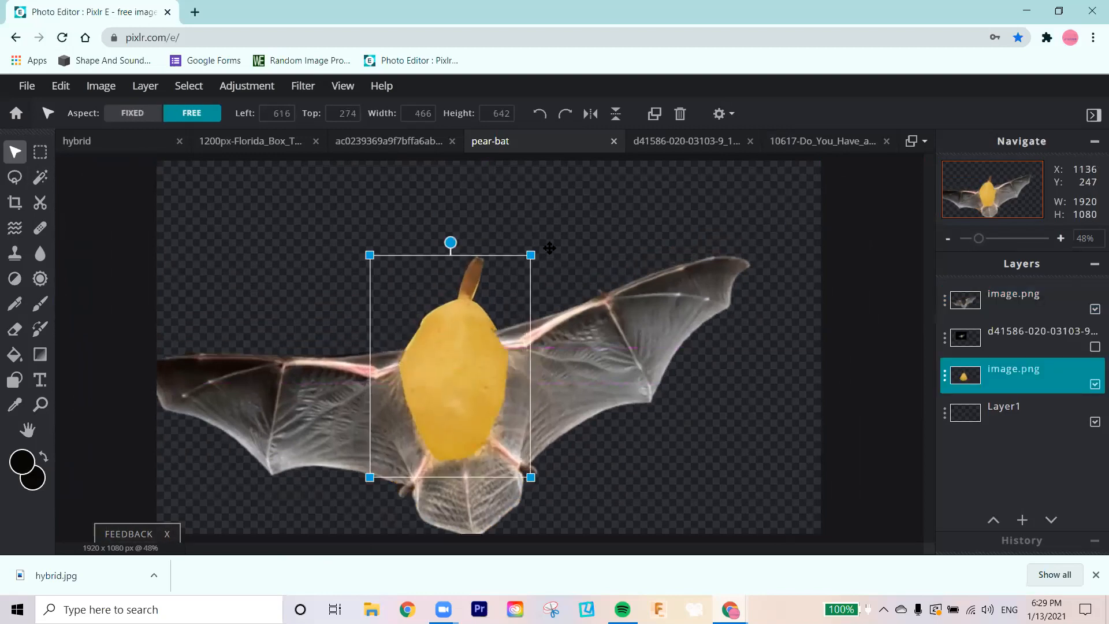
Step: Enlarge the pear to about 537 x 692 px and place its layer above the wings, nudging it into position
{"action": "left_click_drag", "start_coordinate": [536, 251], "coordinate": [556, 234]}
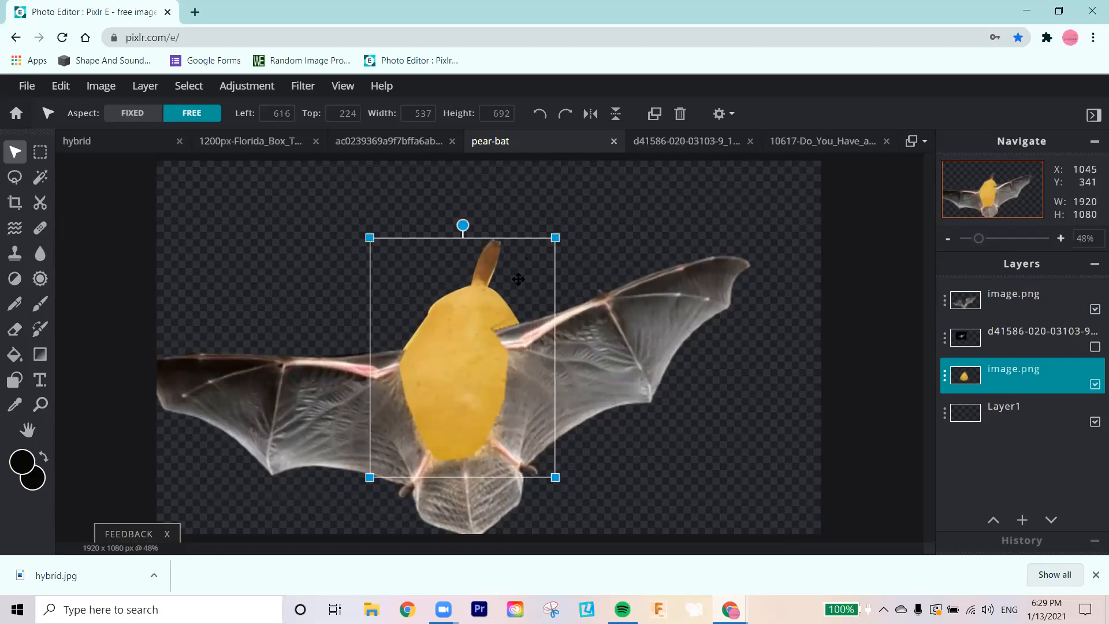
{"action": "left_click_drag", "start_coordinate": [1049, 375], "coordinate": [1039, 298]}
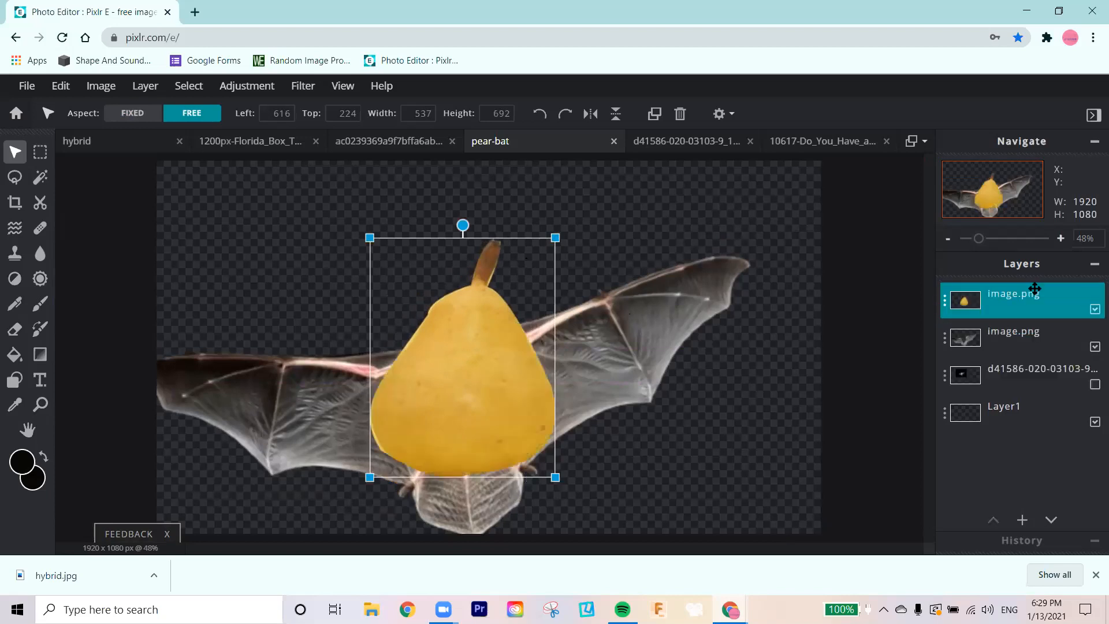
{"action": "left_click_drag", "start_coordinate": [481, 446], "coordinate": [477, 449]}
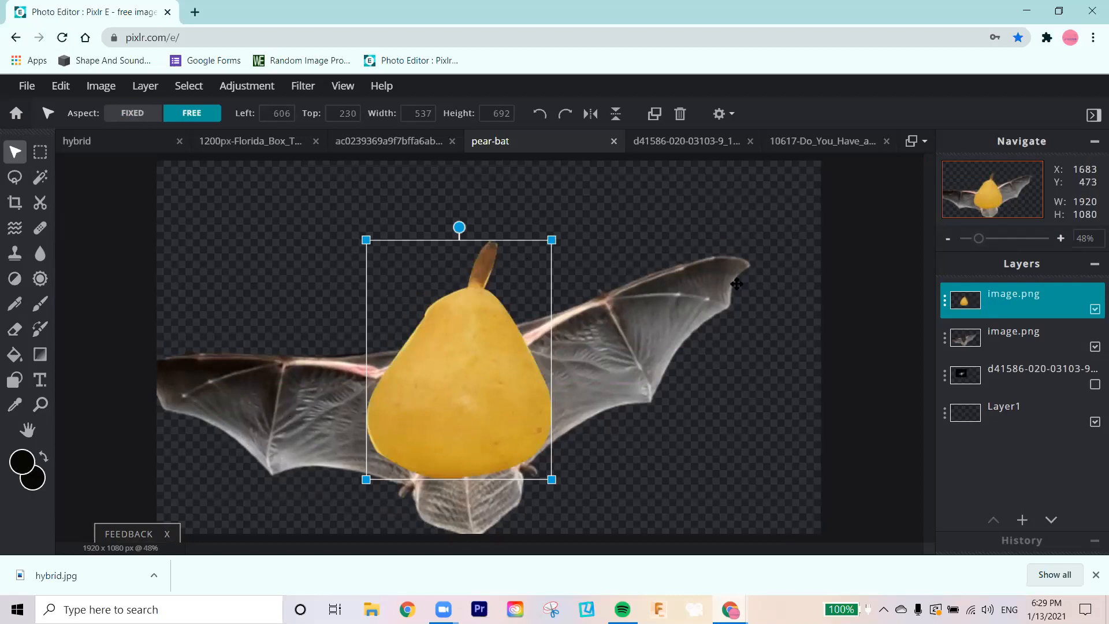
Step: Rotate the wings layer clockwise until both wings sit roughly level and enlarge it to about 1967 x 931 px
{"action": "left_click", "coordinate": [677, 210]}
{"action": "left_click_drag", "start_coordinate": [446, 210], "coordinate": [477, 227]}
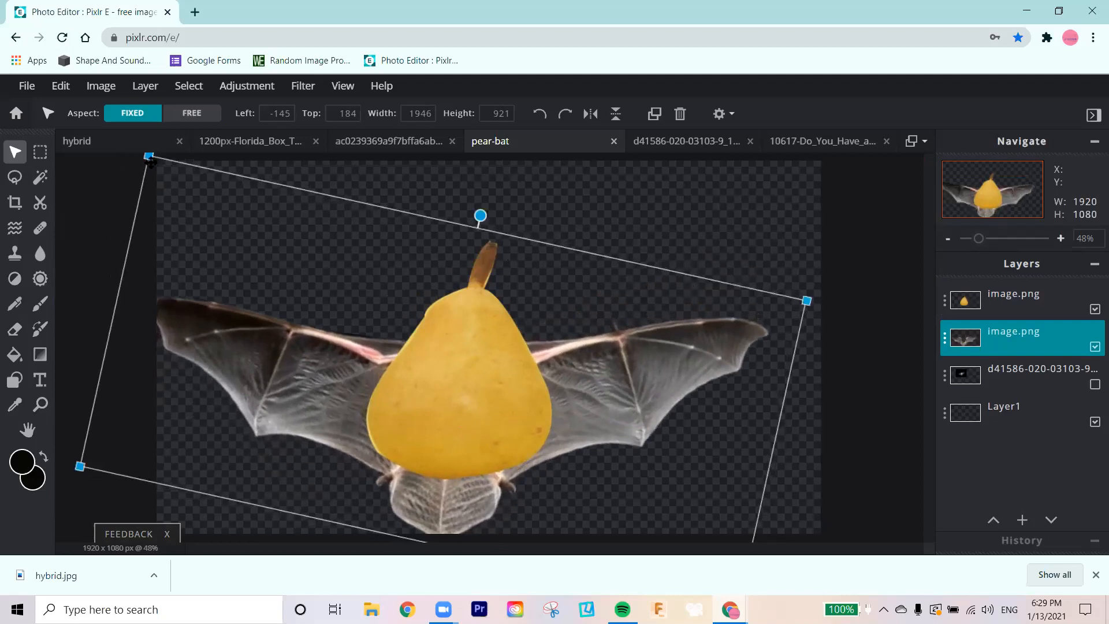
{"action": "left_click_drag", "start_coordinate": [148, 155], "coordinate": [112, 126]}
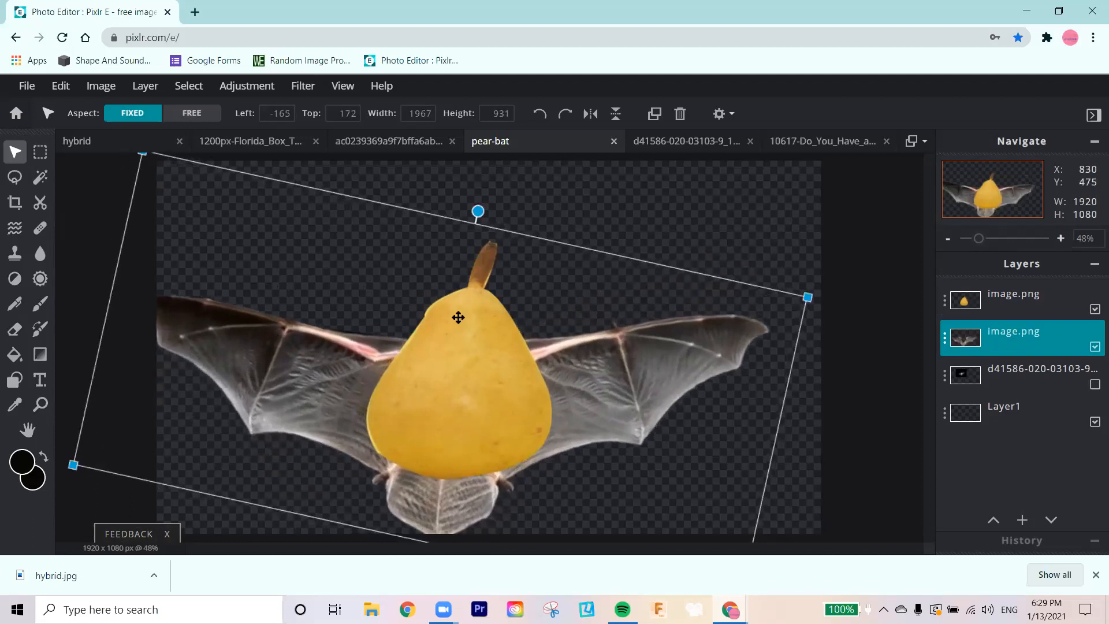
Step: Resize the pear to about 468 x 665 px to fit between the wings, and select the wings layer again
{"action": "left_click", "coordinate": [536, 238]}
{"action": "mouse_move", "coordinate": [544, 236]}
{"action": "left_mouse_down"}
{"action": "mouse_move", "coordinate": [519, 261]}
{"action": "mouse_move", "coordinate": [527, 248]}
{"action": "left_mouse_up"}
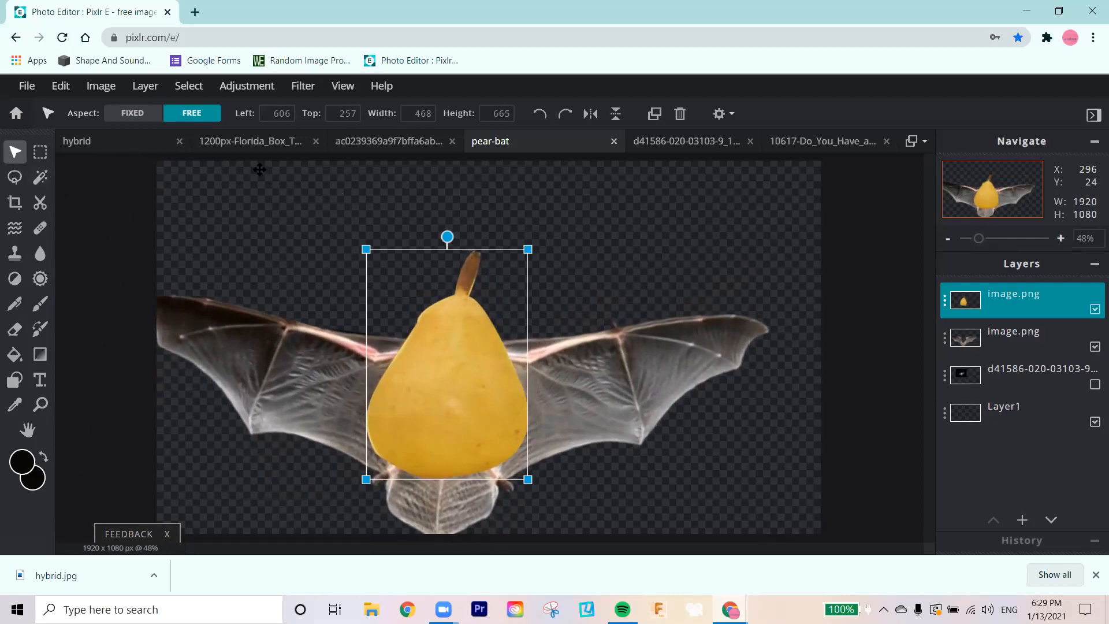
{"action": "left_click", "coordinate": [1011, 332]}
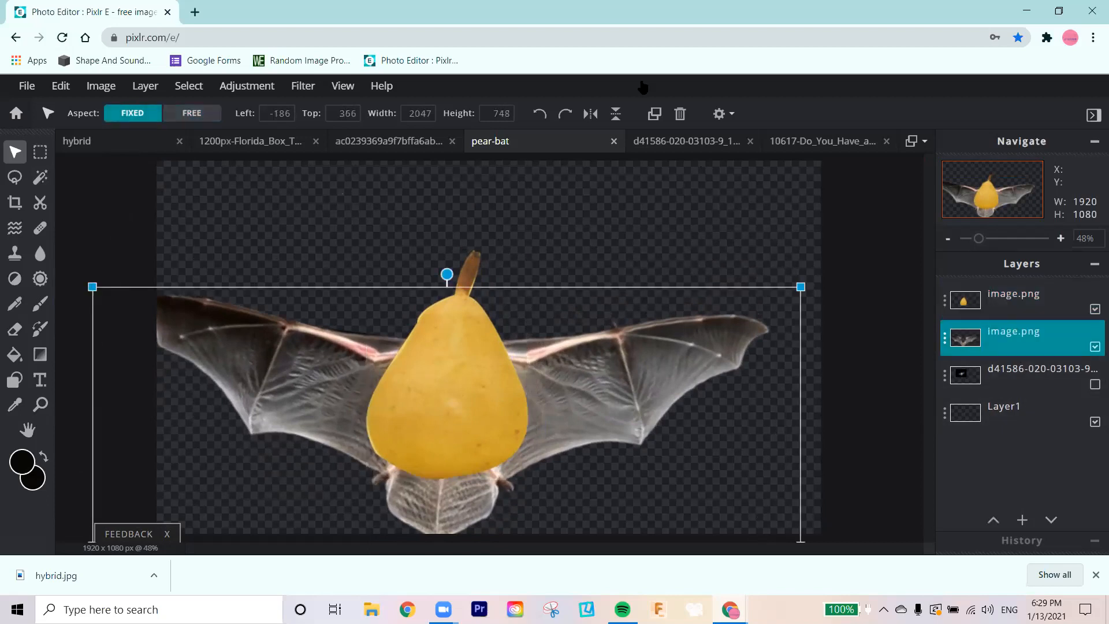
Step: Switch to the browser window with the bat image search and look through image results for "bat face"
{"action": "key", "text": "alt+Tab"}
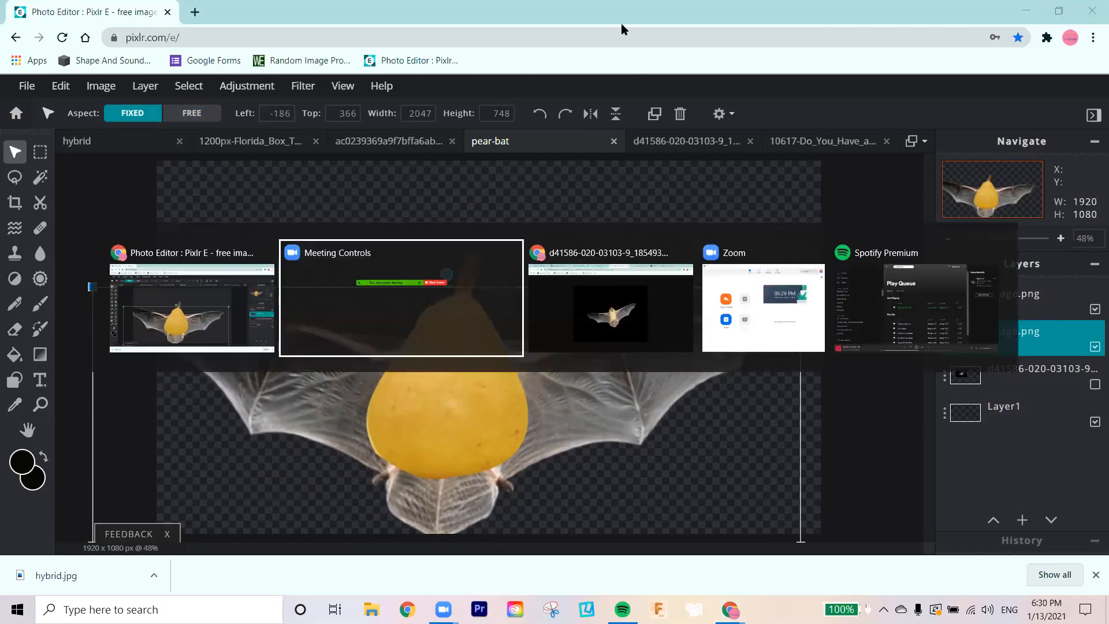
{"action": "key", "text": "Tab"}
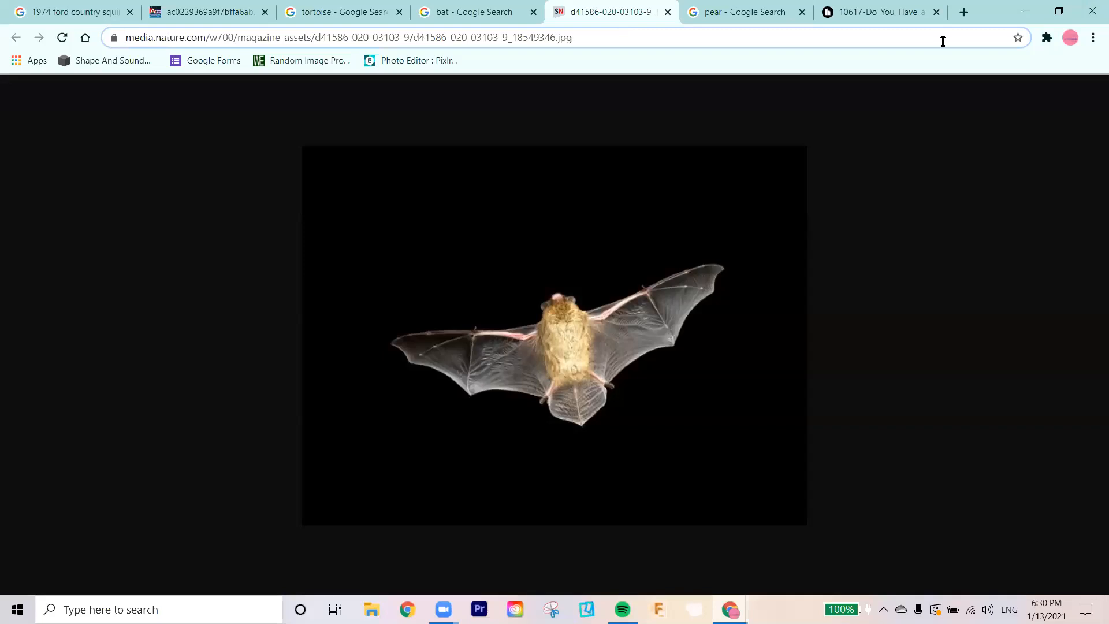
{"action": "key", "text": "ctrl+shift+Tab"}
{"action": "scroll", "coordinate": [352, 228], "scroll_direction": "up", "scroll_amount": 5}
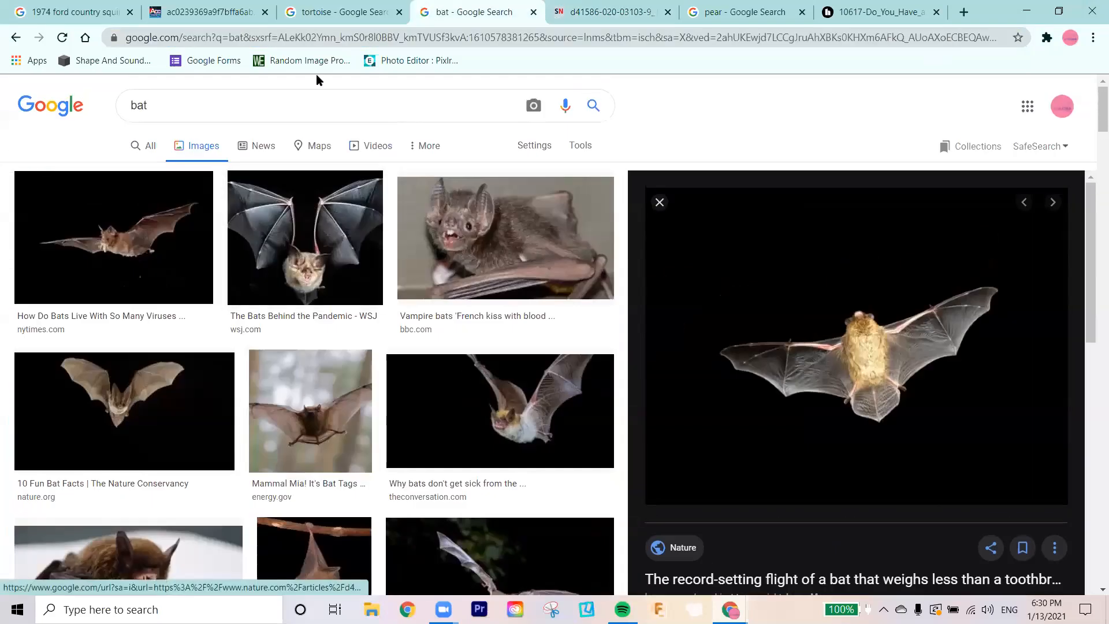
{"action": "left_click", "coordinate": [203, 110]}
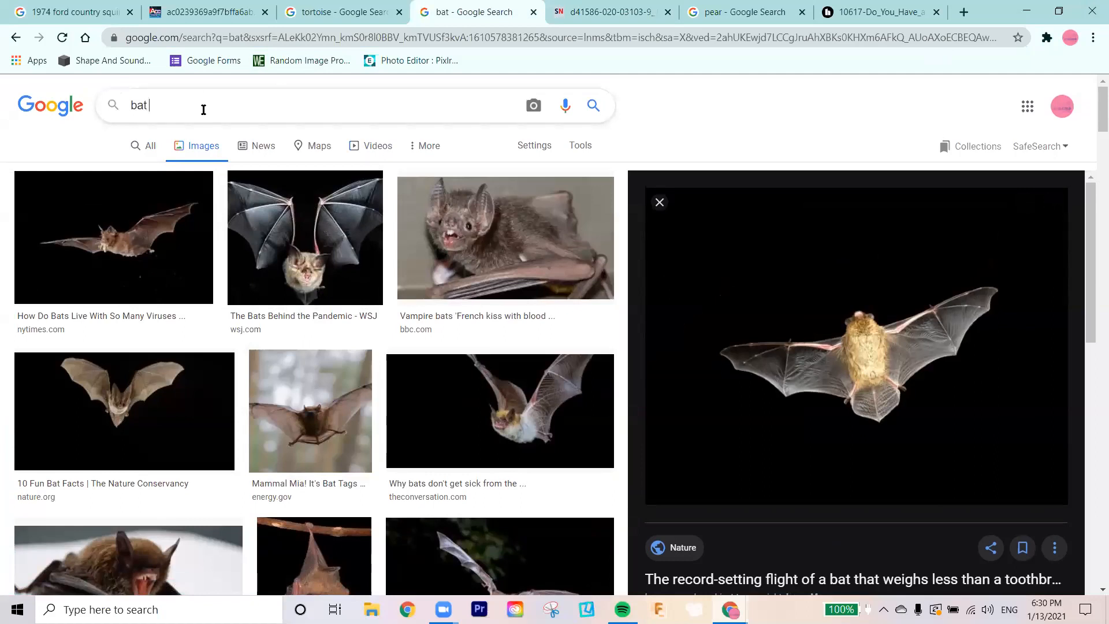
{"action": "type", "text": "face"}
{"action": "key", "text": "Return"}
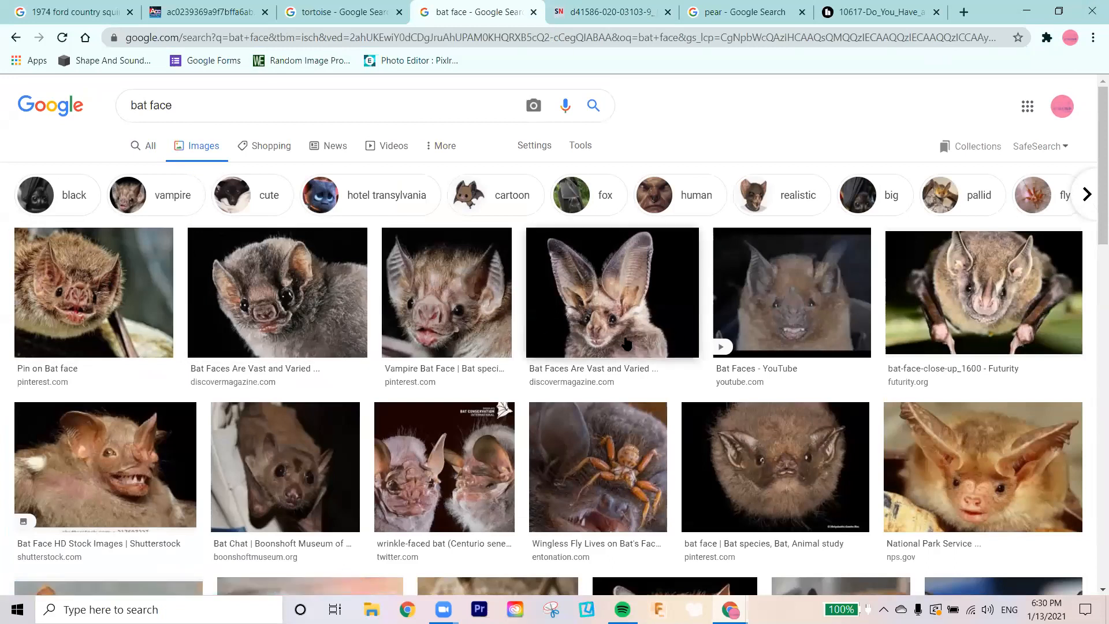
{"action": "scroll", "coordinate": [626, 343], "scroll_direction": "down", "scroll_amount": 5}
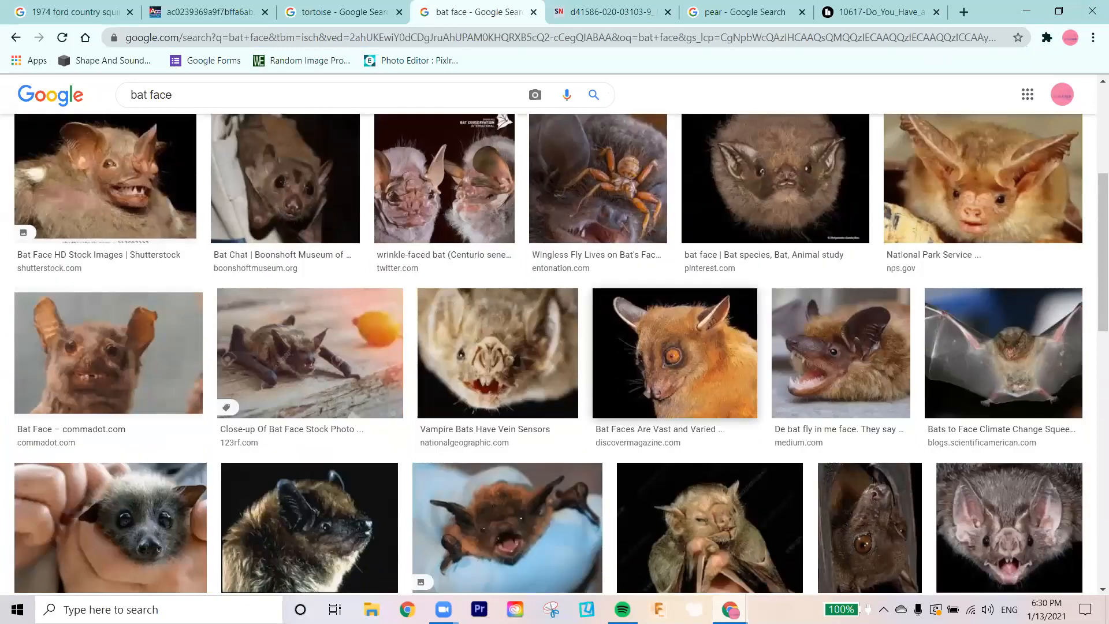
Step: Open the Pinterest vampire bat face photo with its mouth wide open as a full image in its own browser tab
{"action": "left_click", "coordinate": [1036, 496]}
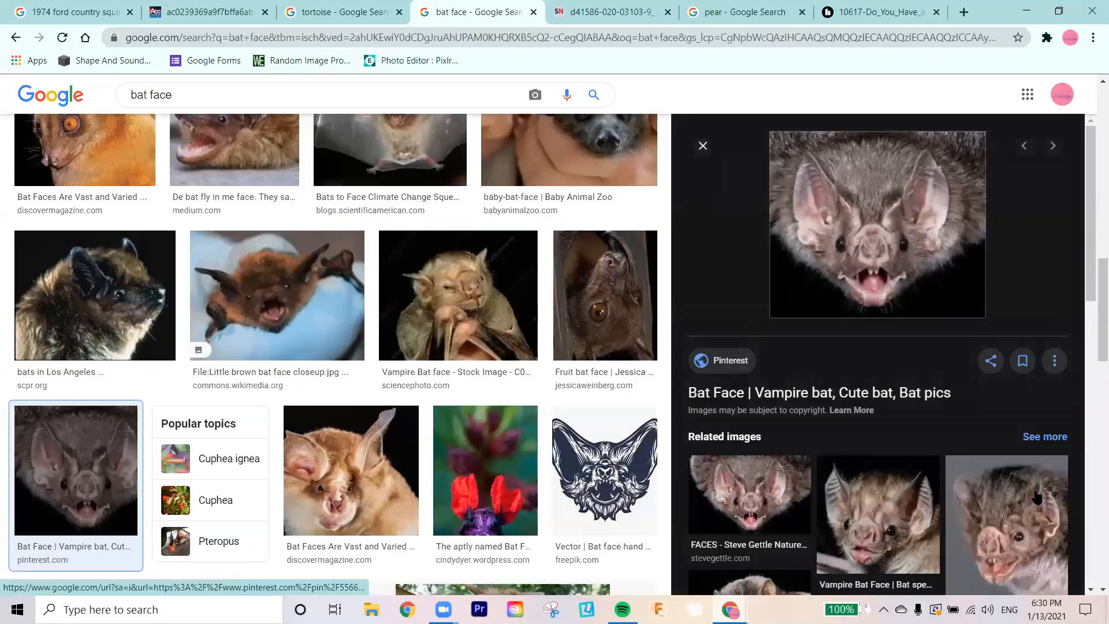
{"action": "right_click", "coordinate": [984, 237]}
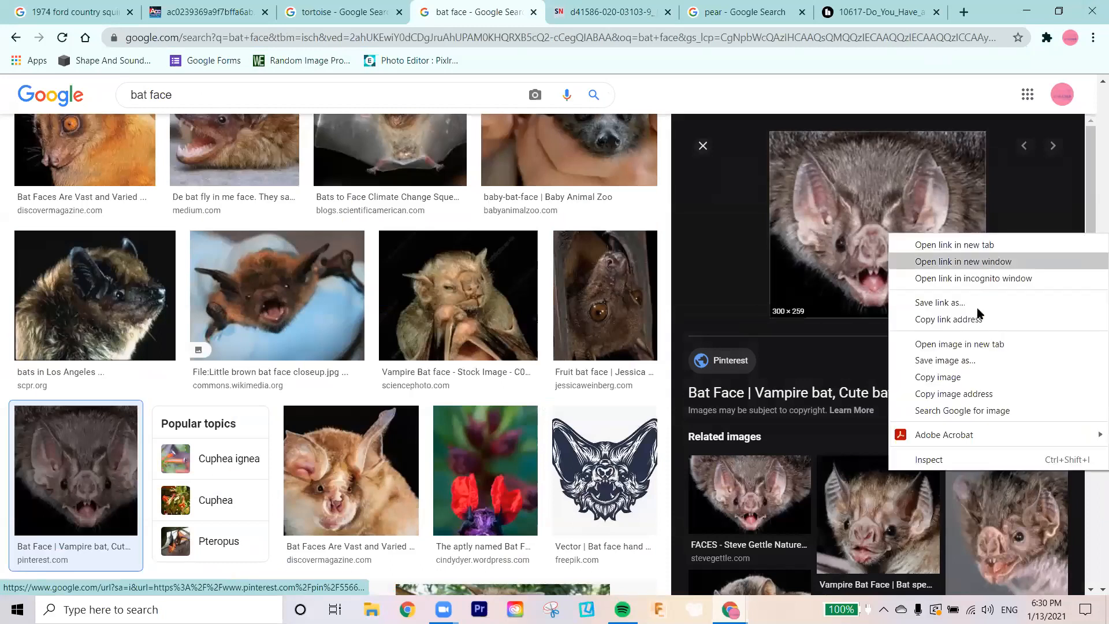
{"action": "left_click", "coordinate": [971, 348]}
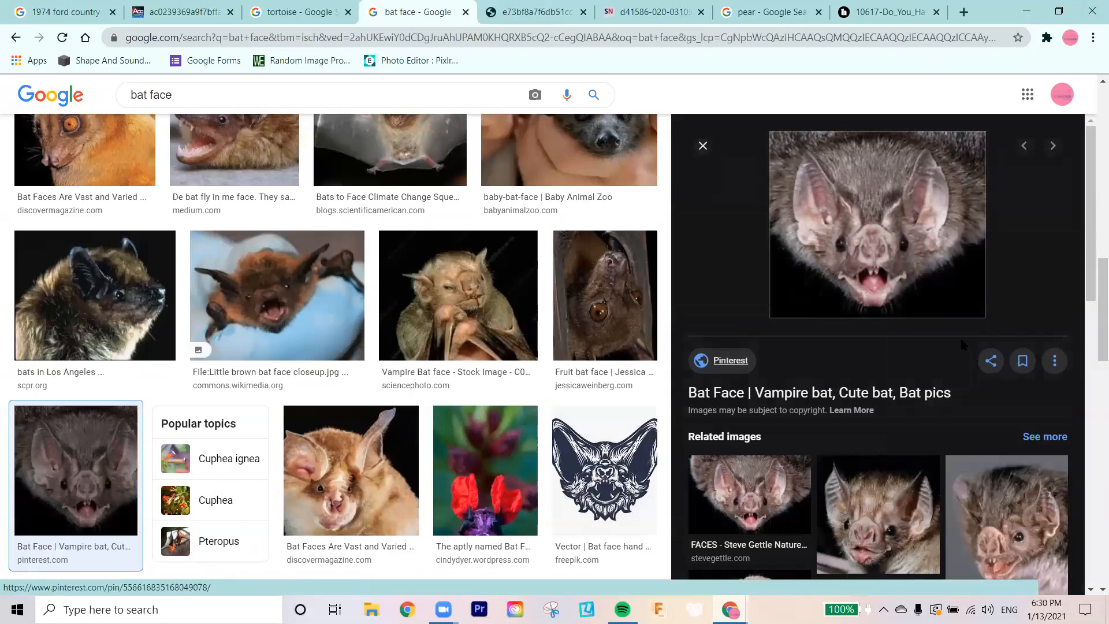
{"action": "key", "text": "ctrl+Tab"}
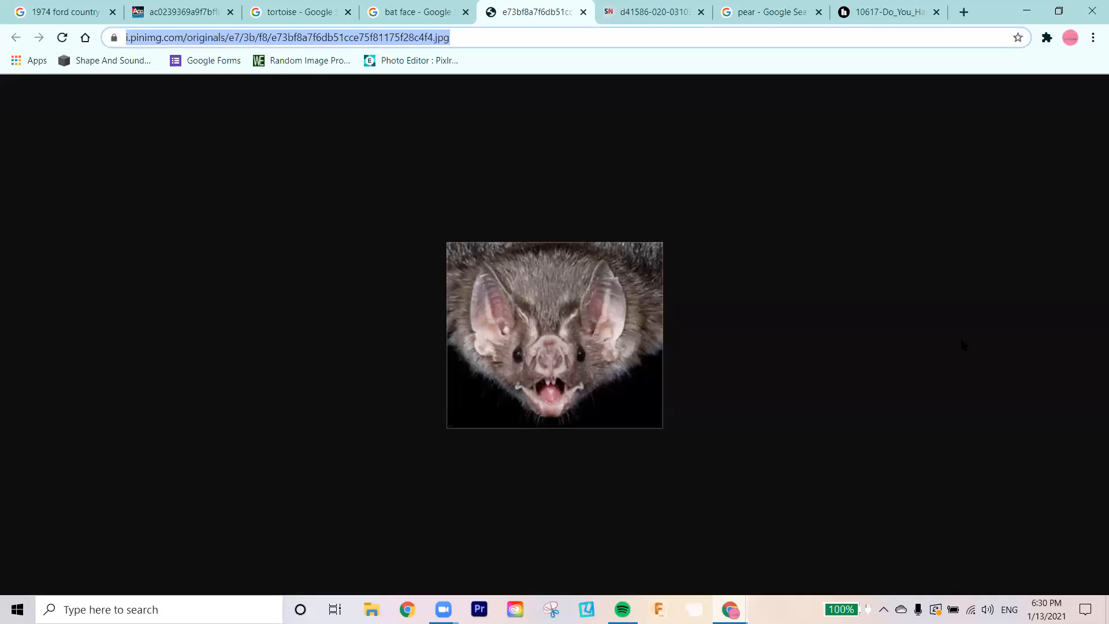
Step: Switch to the Pixlr E window and load the bat face photo as a new document from its image URL
{"action": "key", "text": "alt+Tab"}
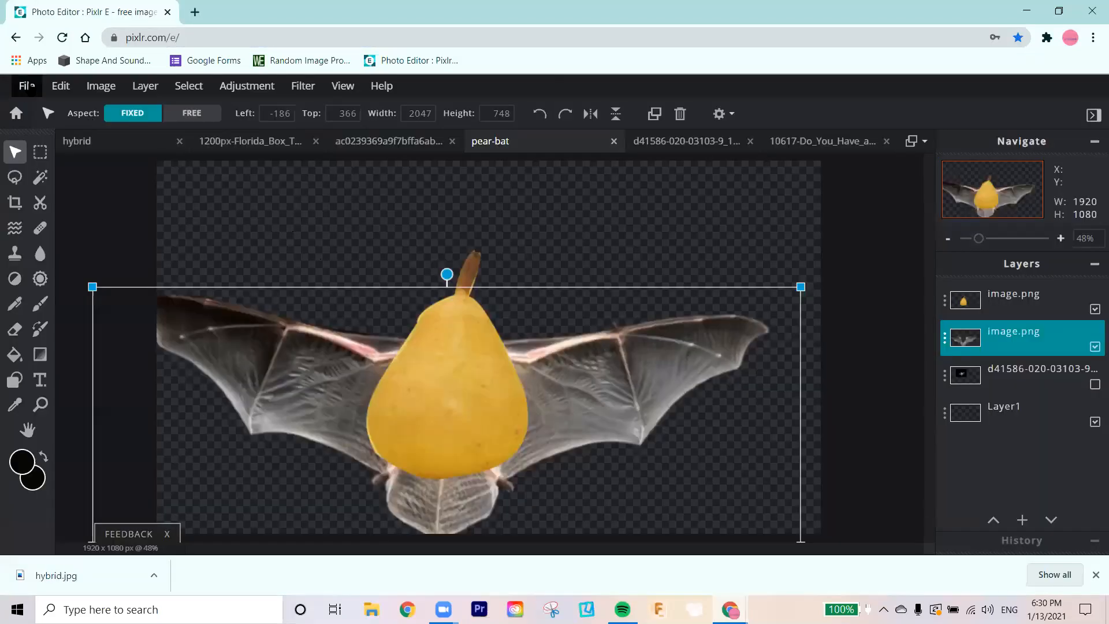
{"action": "left_click", "coordinate": [32, 86]}
{"action": "left_click", "coordinate": [47, 106]}
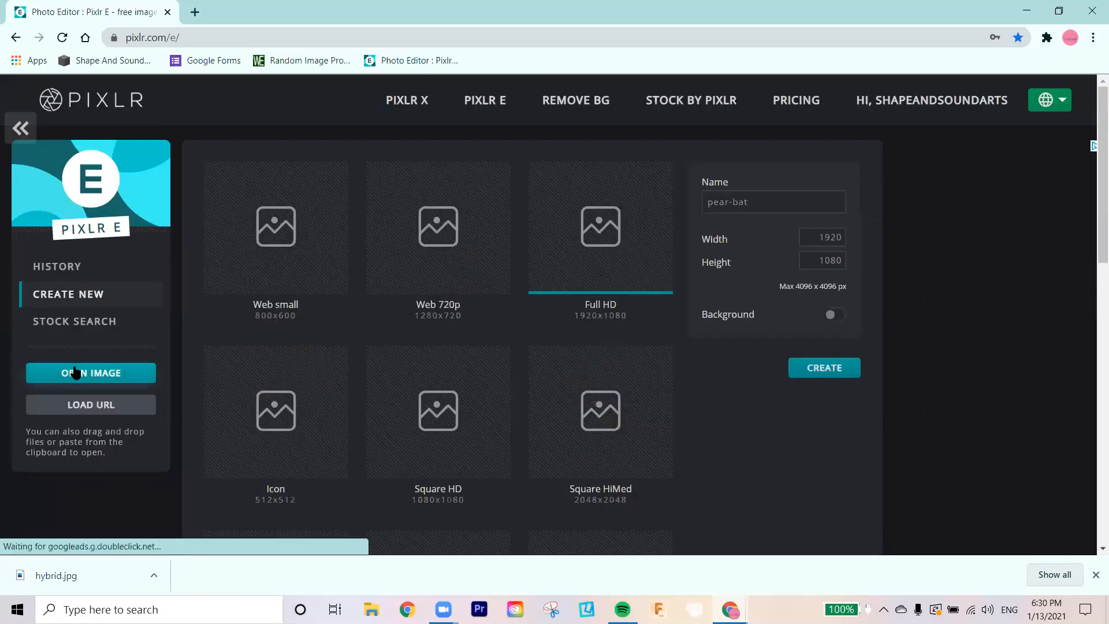
{"action": "left_click", "coordinate": [87, 403]}
{"action": "key", "text": "ctrl+v"}
{"action": "left_click", "coordinate": [641, 363]}
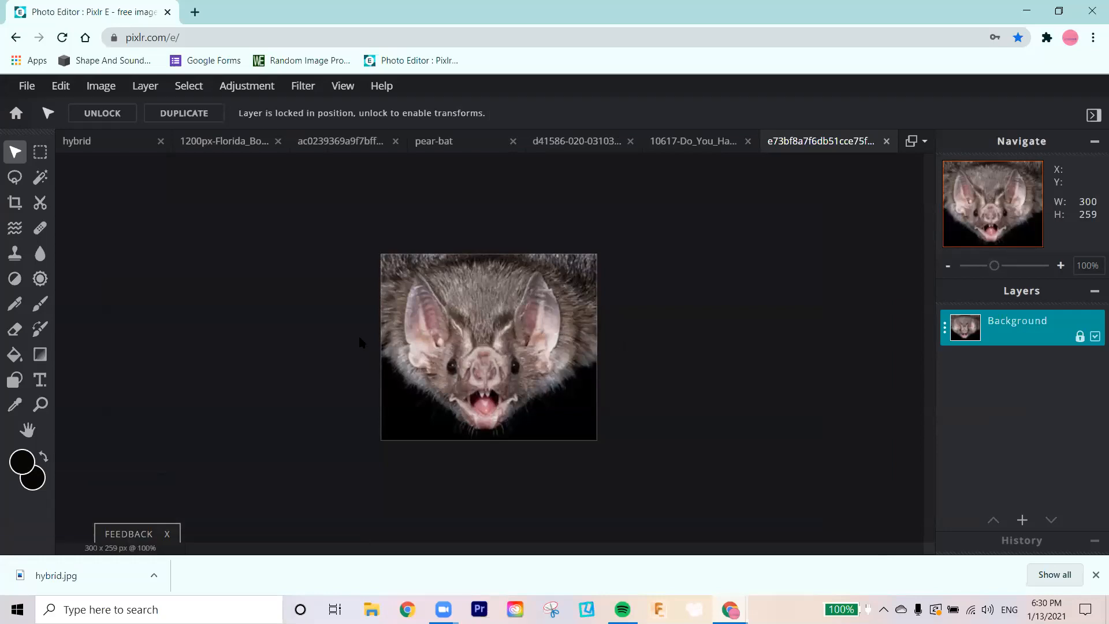
Step: Outline the bat's open mouth with a polygonal lasso selection about 71 x 57 px in size
{"action": "left_click", "coordinate": [40, 404]}
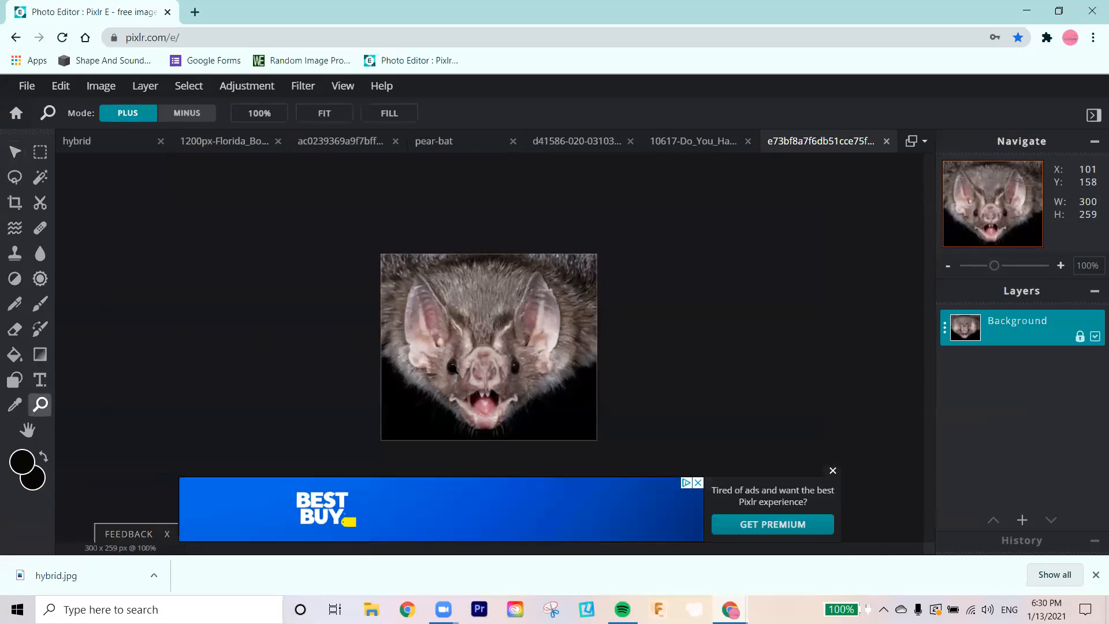
{"action": "left_click", "coordinate": [480, 390]}
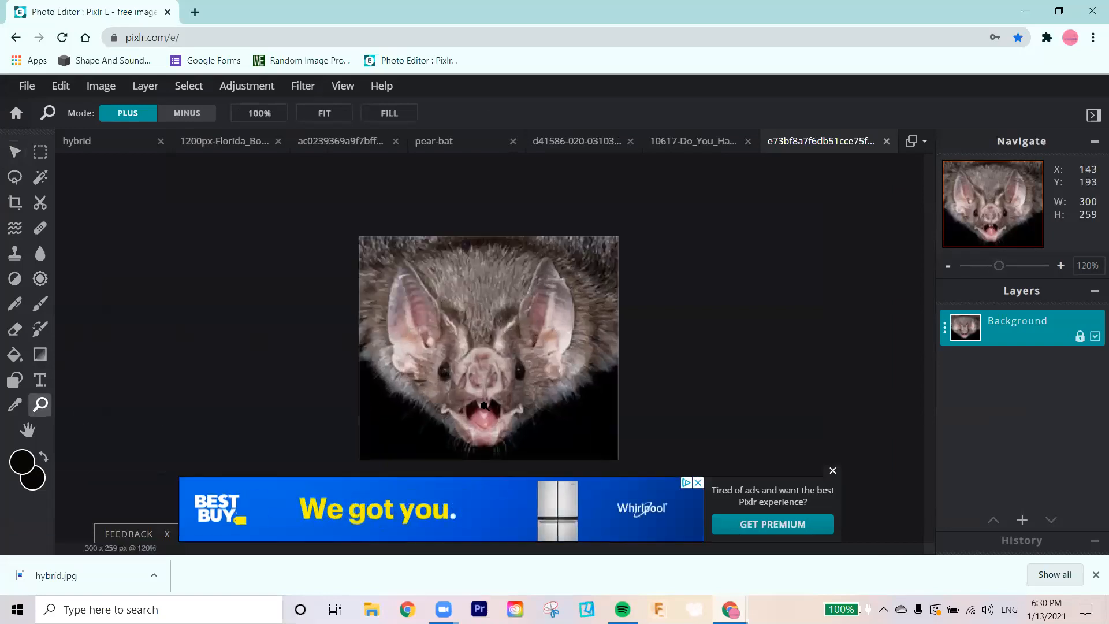
{"action": "left_click", "coordinate": [482, 406]}
{"action": "scroll", "coordinate": [494, 398], "scroll_direction": "up", "scroll_amount": 2}
{"action": "scroll", "coordinate": [505, 388], "scroll_direction": "down", "scroll_amount": 2}
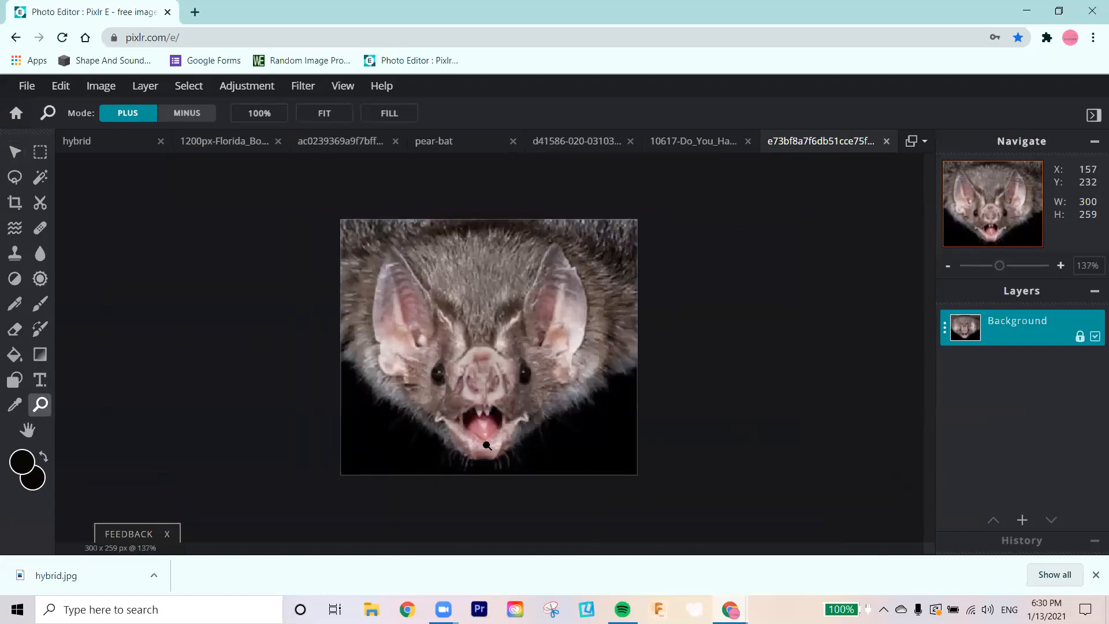
{"action": "scroll", "coordinate": [481, 433], "scroll_direction": "up", "scroll_amount": 2}
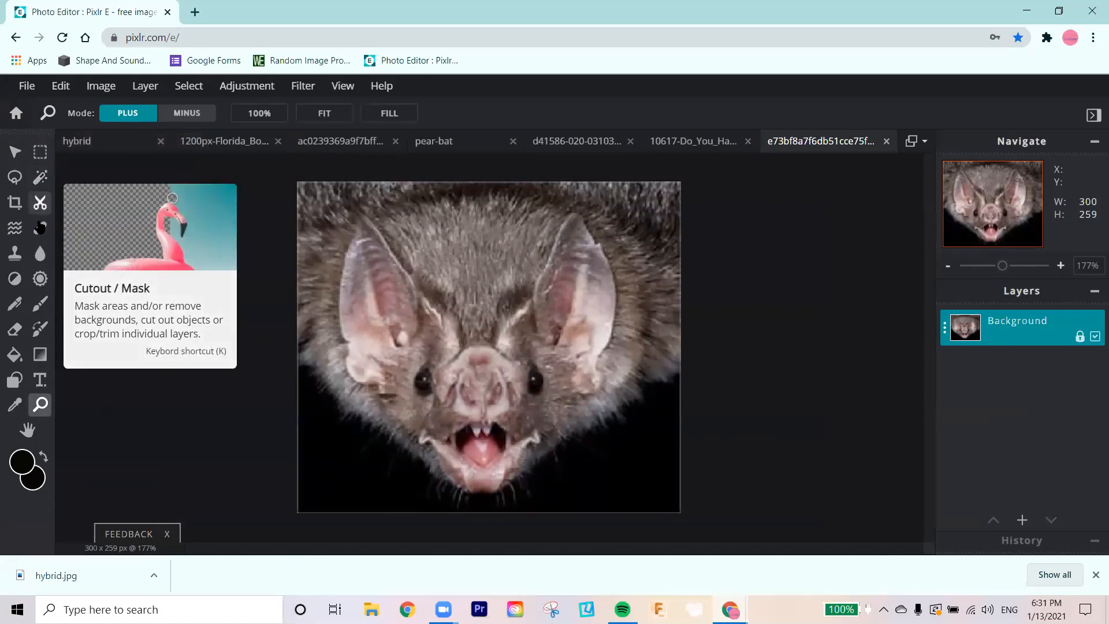
{"action": "left_click", "coordinate": [17, 180]}
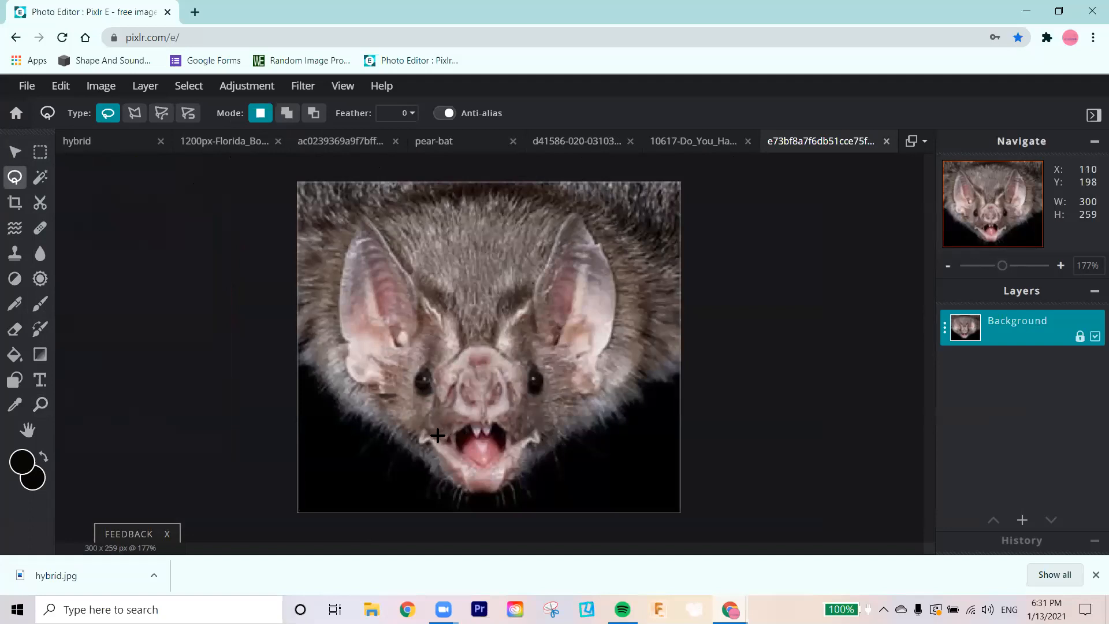
{"action": "left_click_drag", "start_coordinate": [439, 438], "coordinate": [475, 421]}
{"action": "left_click", "coordinate": [134, 113]}
{"action": "left_click", "coordinate": [298, 343]}
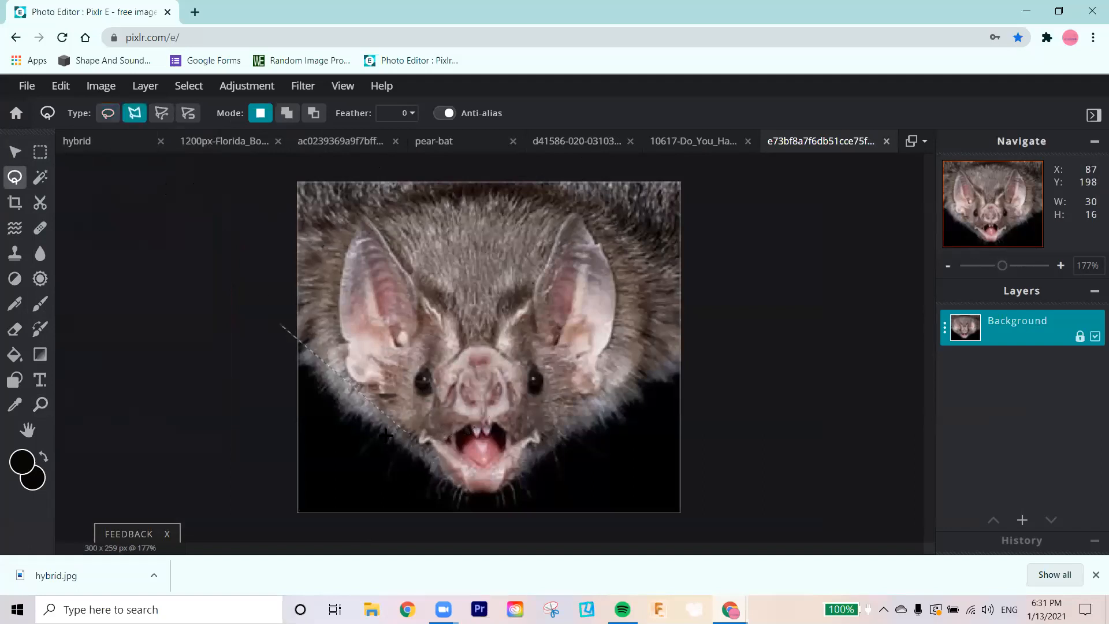
{"action": "left_click", "coordinate": [444, 436]}
{"action": "left_click", "coordinate": [492, 417]}
{"action": "left_click", "coordinate": [520, 440]}
{"action": "left_click", "coordinate": [467, 490]}
{"action": "left_click", "coordinate": [462, 471]}
{"action": "left_click", "coordinate": [437, 449]}
{"action": "left_click", "coordinate": [443, 435]}
Step: Invert the mouth selection and try deleting everything around the mouth, then undo the deletion
{"action": "left_click", "coordinate": [189, 85]}
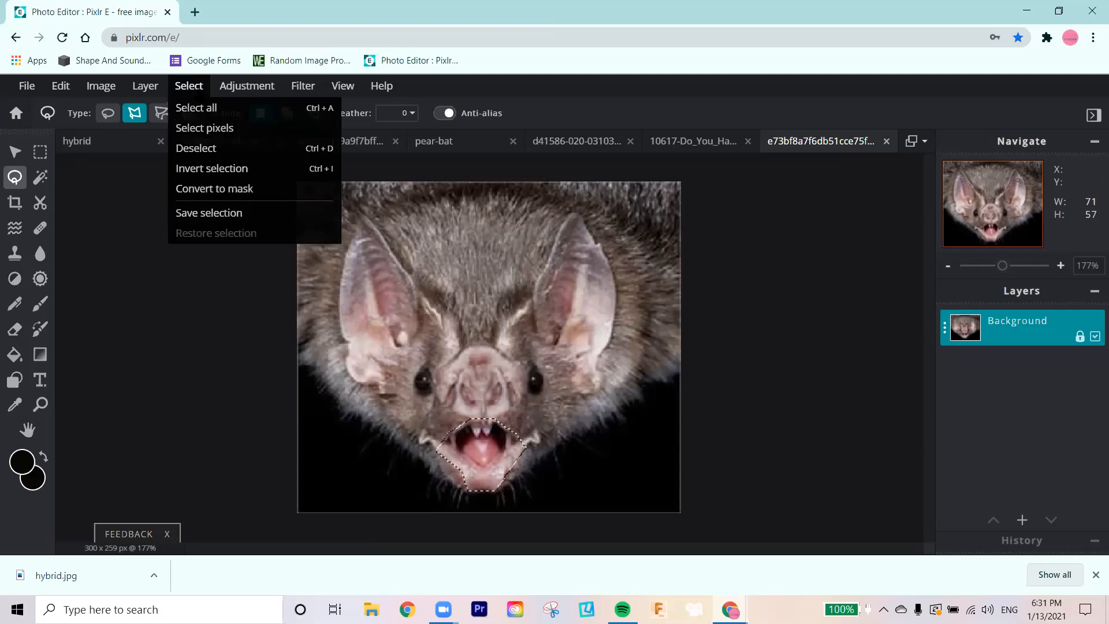
{"action": "left_click", "coordinate": [221, 168]}
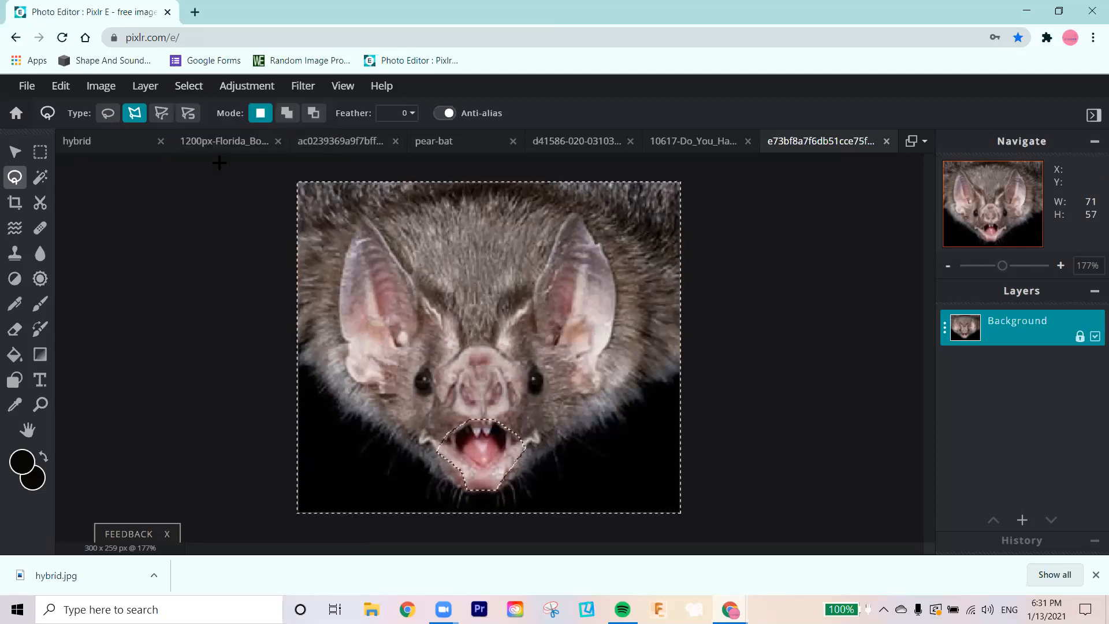
{"action": "key", "text": "Delete"}
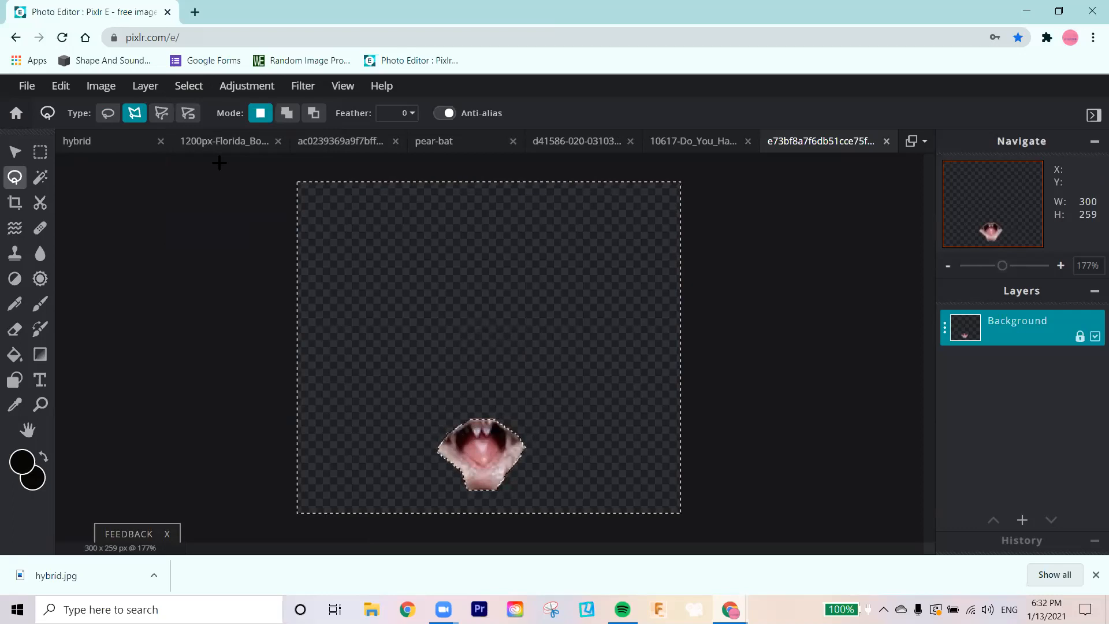
{"action": "key", "text": "ctrl+z"}
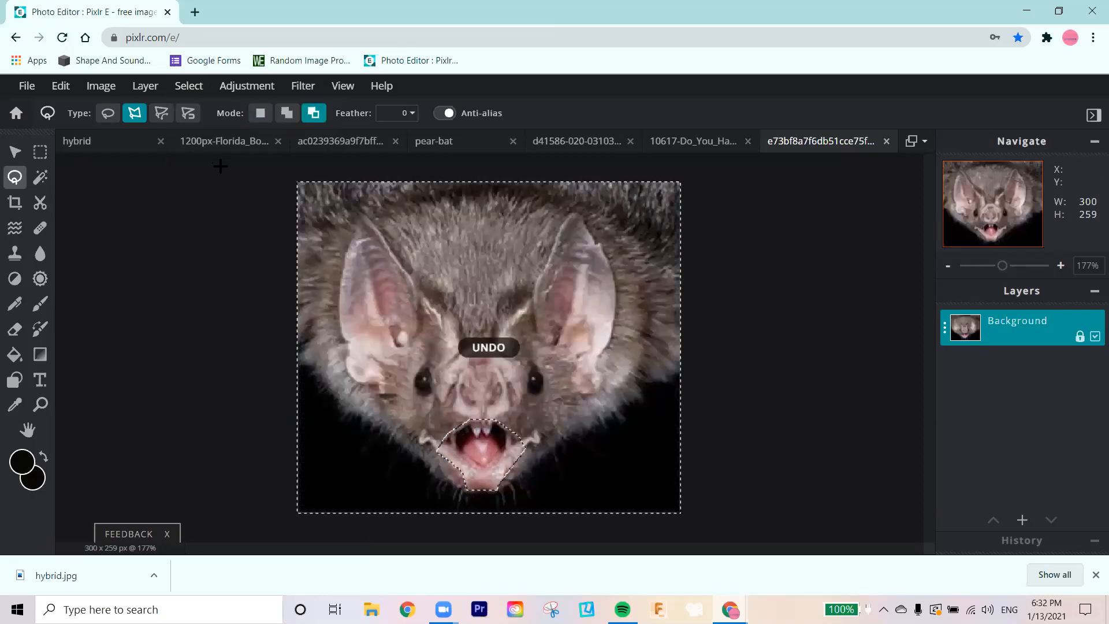
Step: Try copying the inverted selection into the pear-bat document, undo the paste, and invert the selection back to the mouth
{"action": "key", "text": "ctrl+c"}
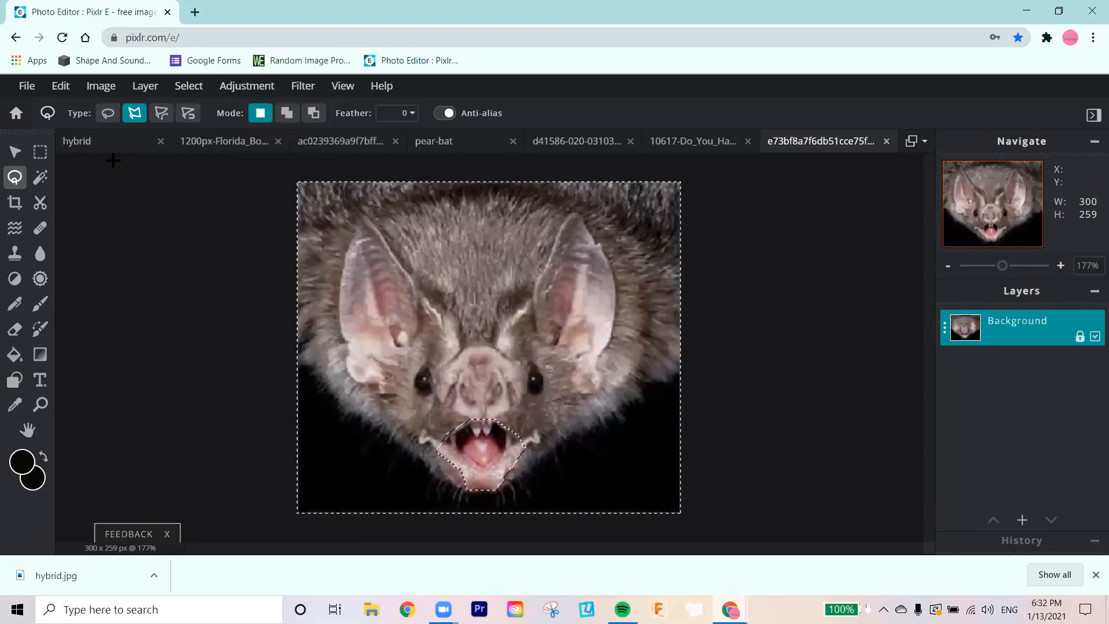
{"action": "left_click", "coordinate": [464, 140]}
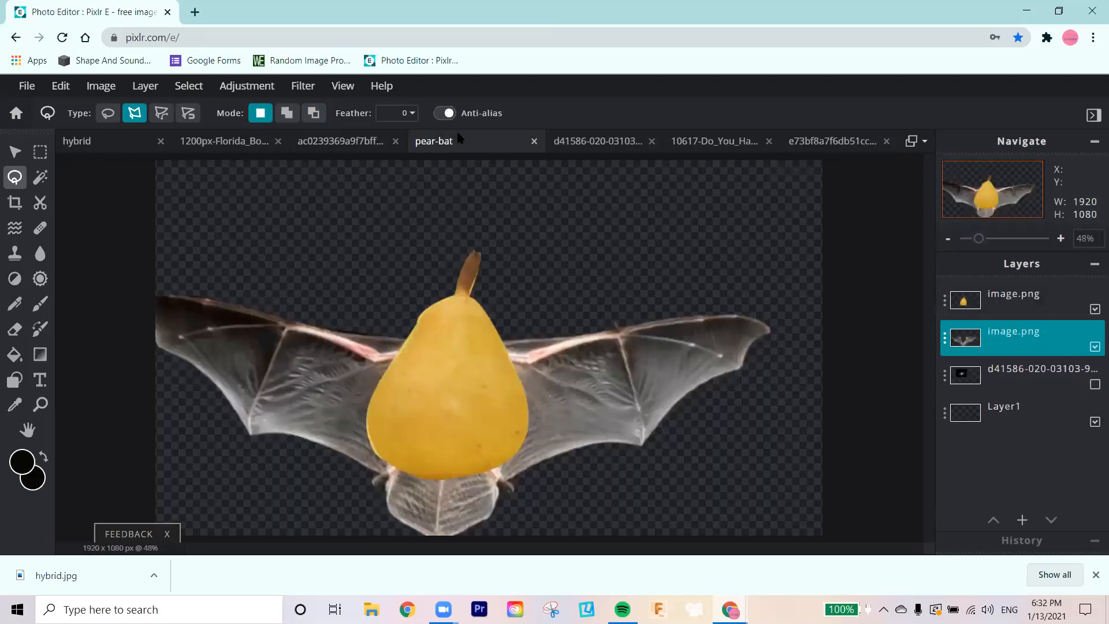
{"action": "key", "text": "ctrl+v"}
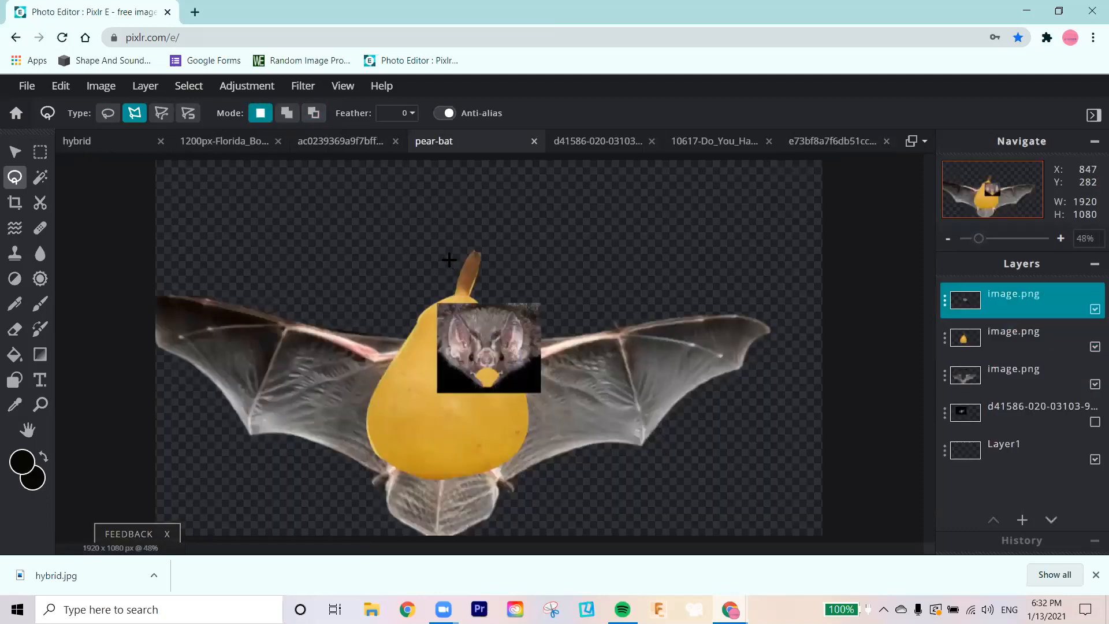
{"action": "key", "text": "ctrl+z"}
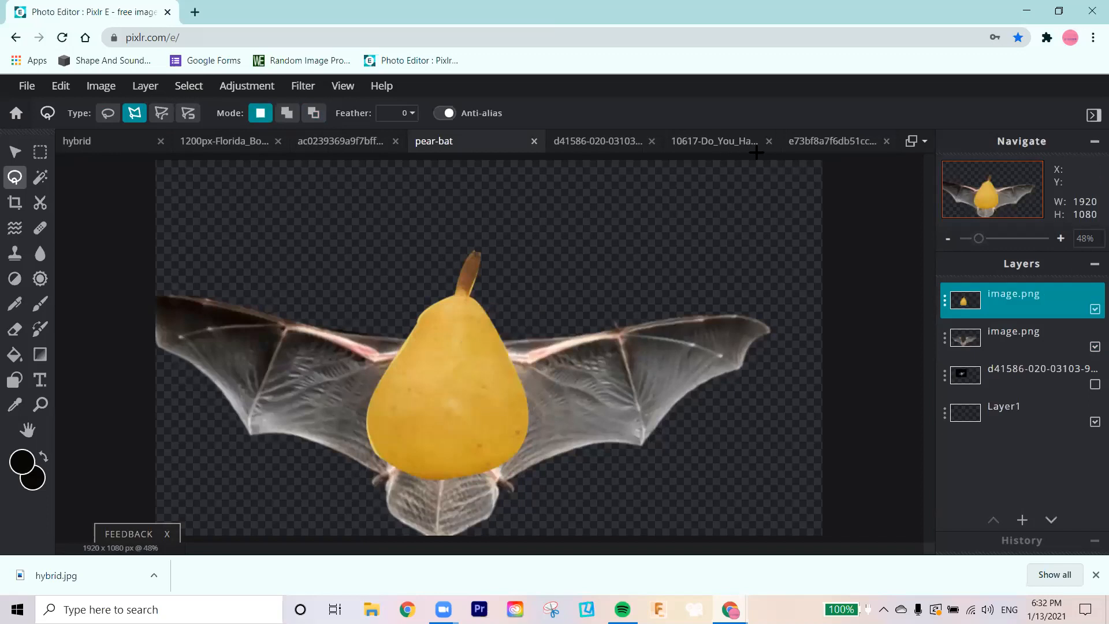
{"action": "left_click", "coordinate": [815, 143]}
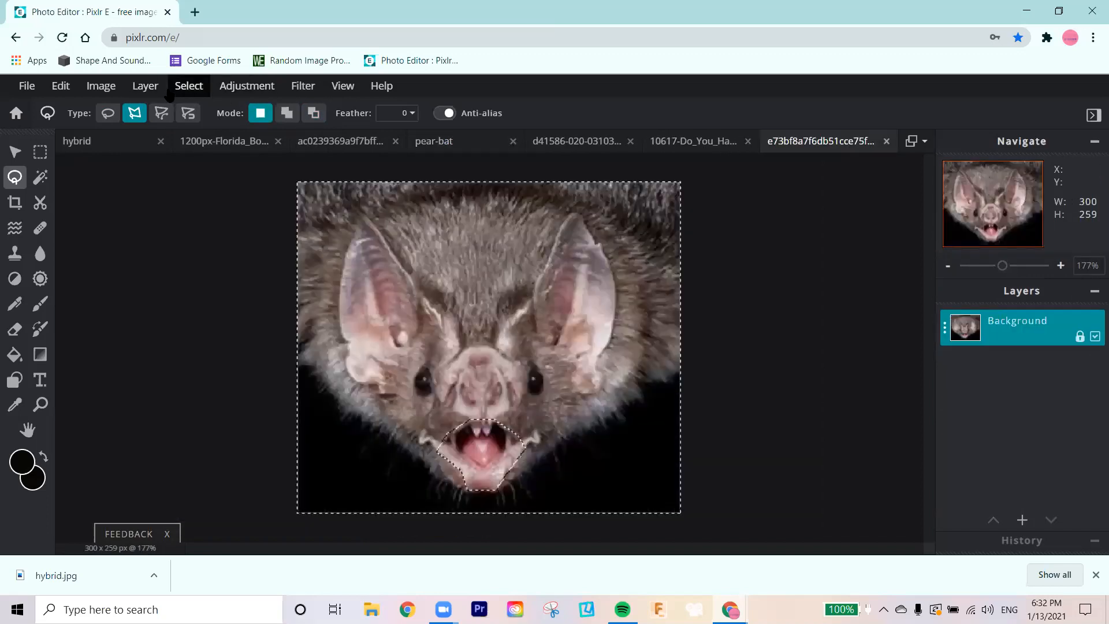
{"action": "left_click", "coordinate": [191, 87]}
{"action": "left_click", "coordinate": [214, 168]}
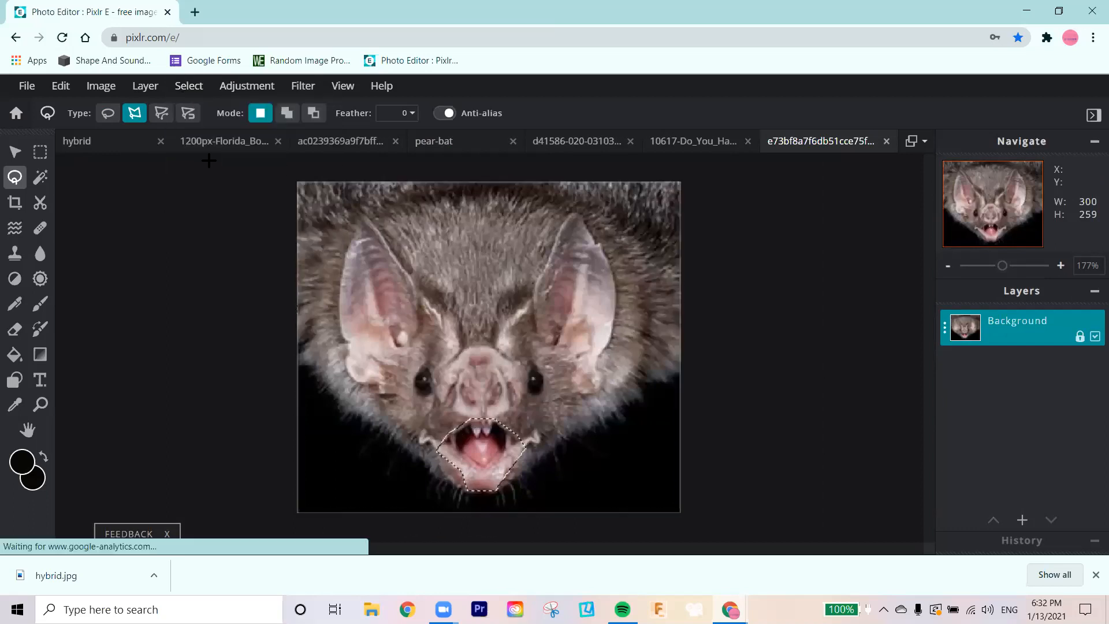
Step: Copy the selected mouth into pear-bat, enlarge it to about 137 x 110 px, and place it slightly tilted clockwise mid-pear
{"action": "key", "text": "ctrl+c"}
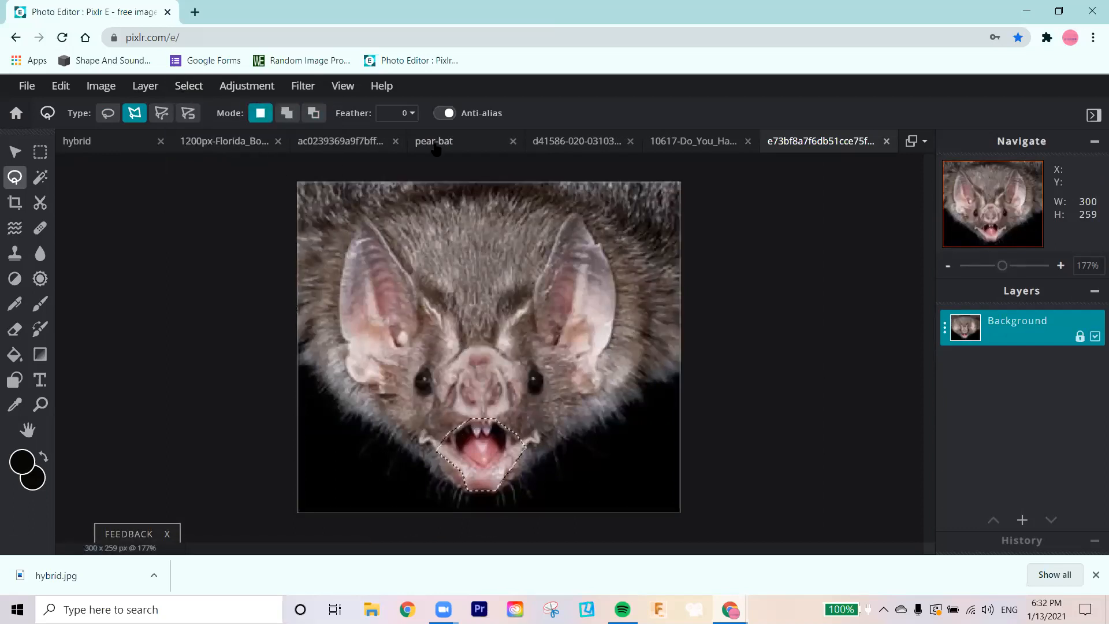
{"action": "left_click", "coordinate": [434, 144]}
{"action": "key", "text": "ctrl+v"}
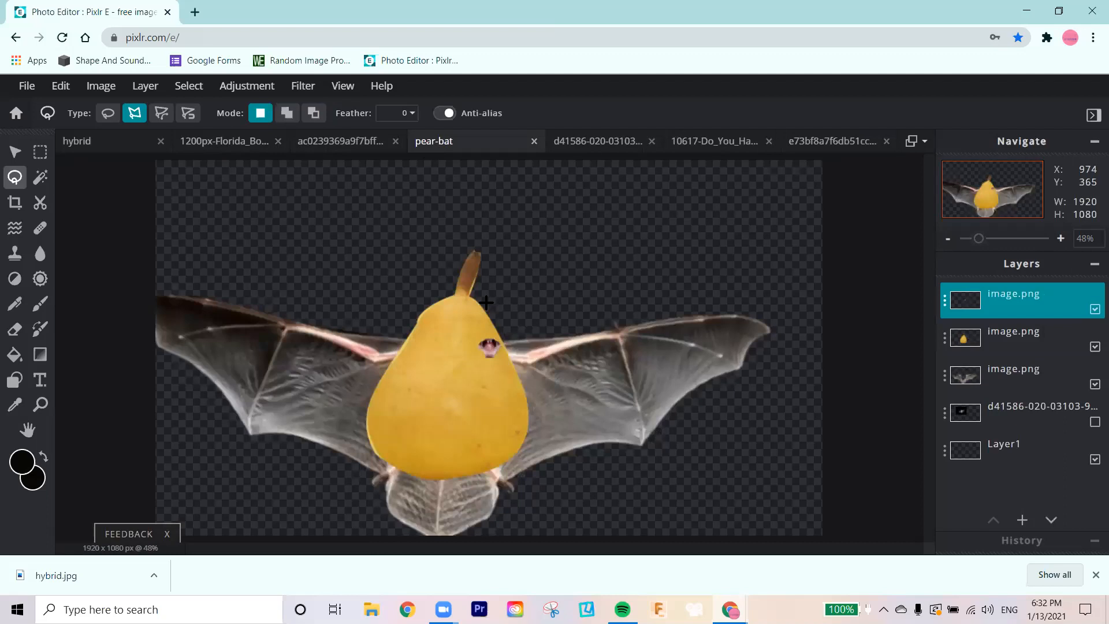
{"action": "left_click", "coordinate": [15, 152]}
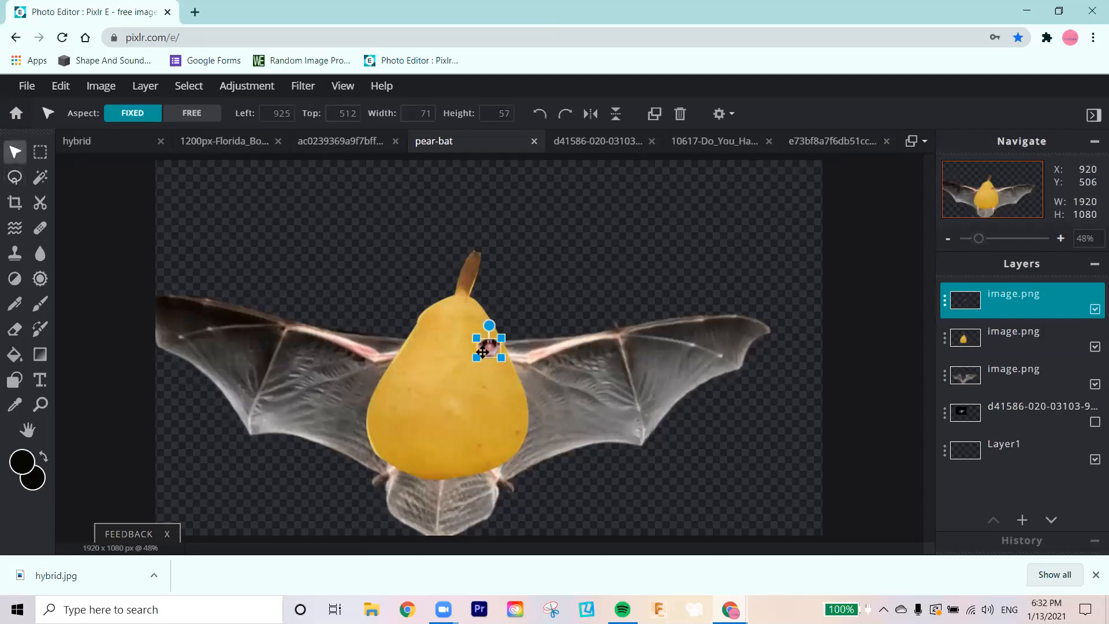
{"action": "left_click_drag", "start_coordinate": [488, 348], "coordinate": [458, 363]}
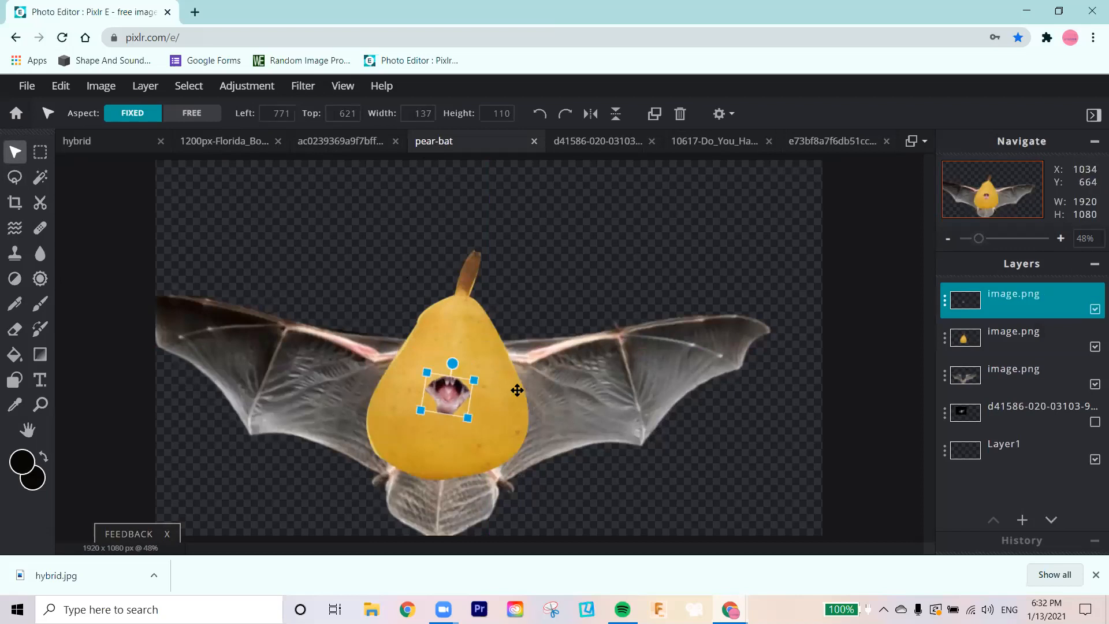
{"action": "key", "text": "Up"}
{"action": "key", "text": "Up"}
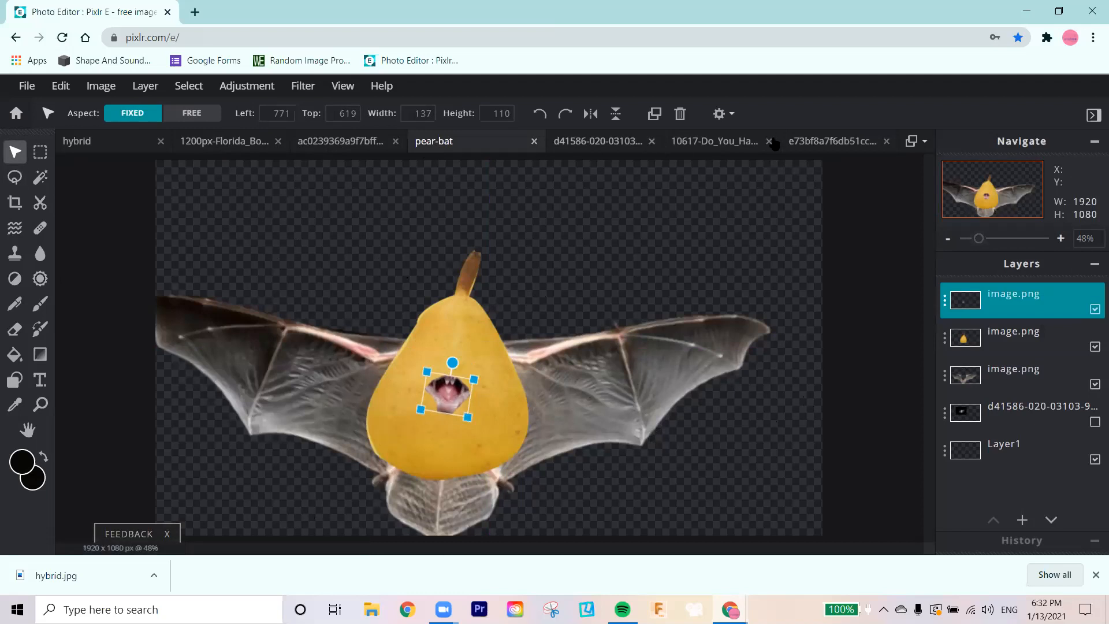
{"action": "left_click", "coordinate": [720, 113]}
{"action": "left_click", "coordinate": [761, 185]}
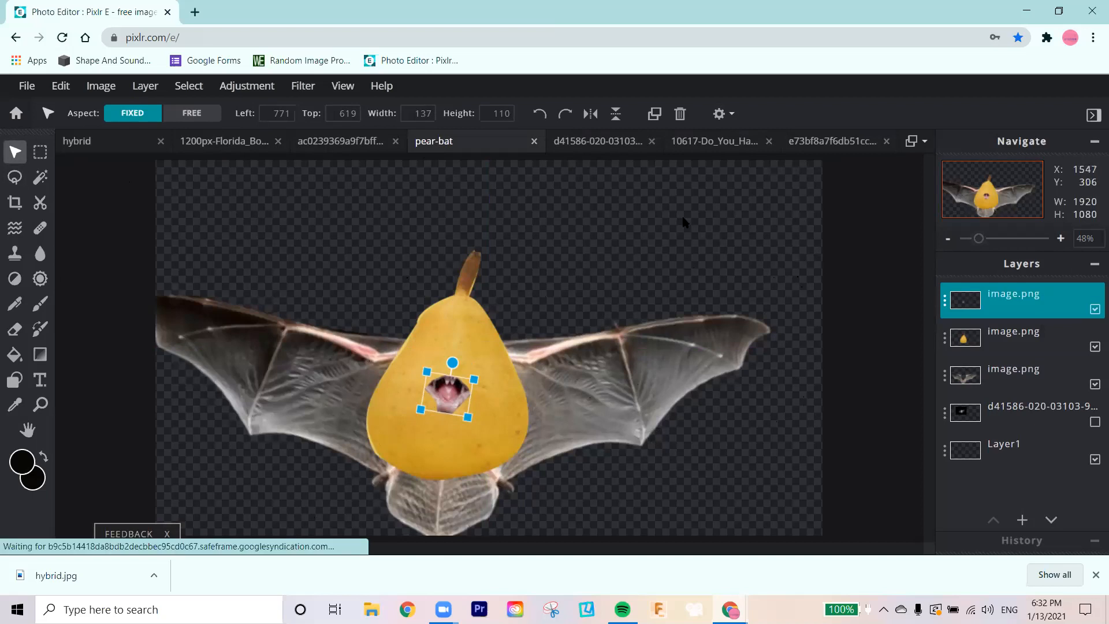
Step: Outline the bat's nose in the face photo with a freehand lasso selection about 44 x 39 px and copy it
{"action": "left_click", "coordinate": [863, 142]}
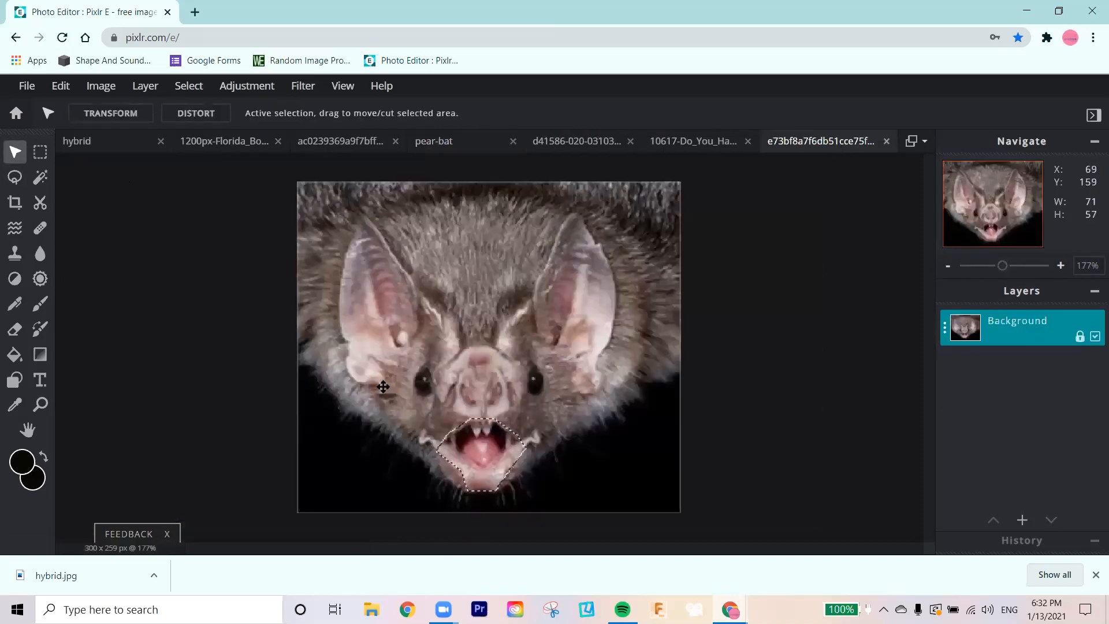
{"action": "left_click", "coordinate": [14, 177]}
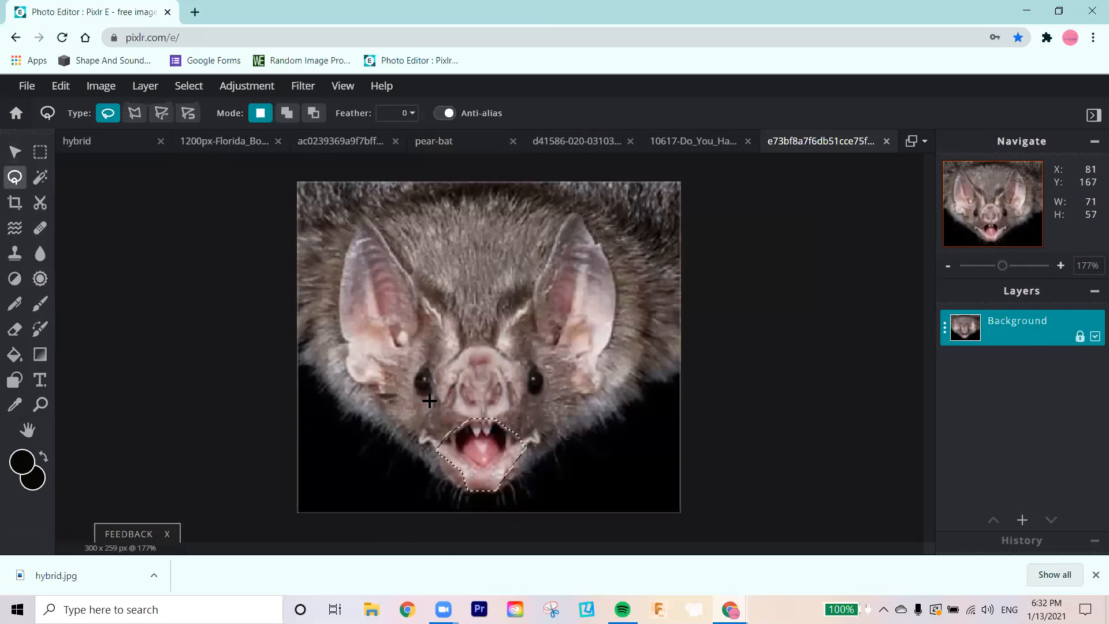
{"action": "left_click", "coordinate": [479, 365]}
{"action": "left_click_drag", "start_coordinate": [509, 403], "coordinate": [496, 411]}
{"action": "mouse_move", "coordinate": [459, 397]}
{"action": "left_mouse_down"}
{"action": "mouse_move", "coordinate": [456, 381]}
{"action": "mouse_move", "coordinate": [478, 367]}
{"action": "left_mouse_up"}
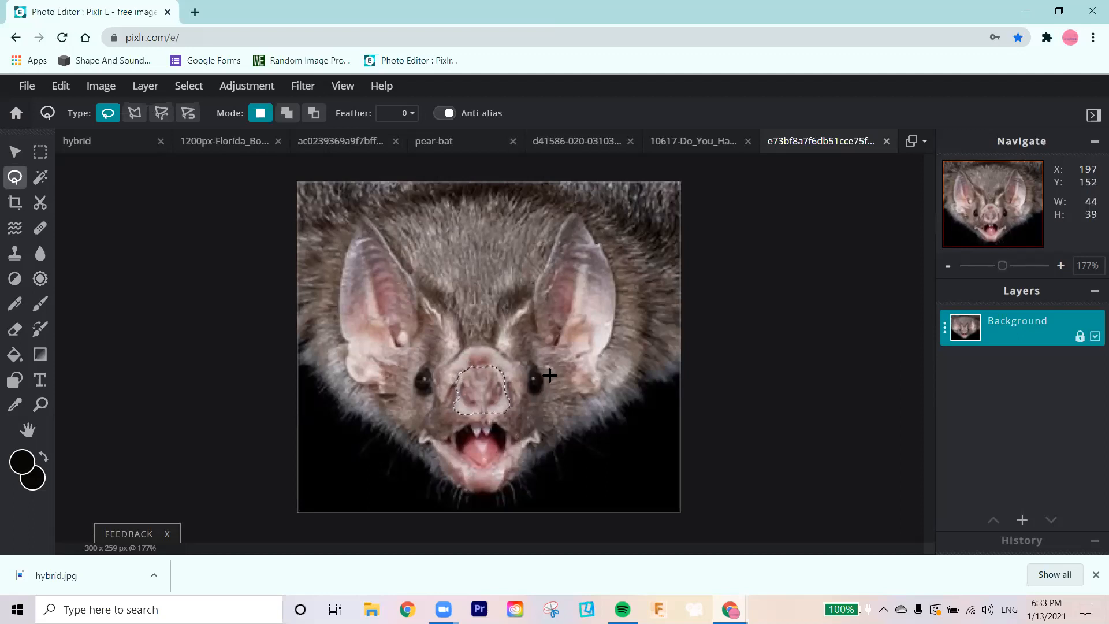
{"action": "key", "text": "ctrl+c"}
Step: Paste the nose into the pear-bat document, position it just above the mouth on the pear, and deselect the layer
{"action": "left_click", "coordinate": [445, 142]}
{"action": "key", "text": "ctrl+v"}
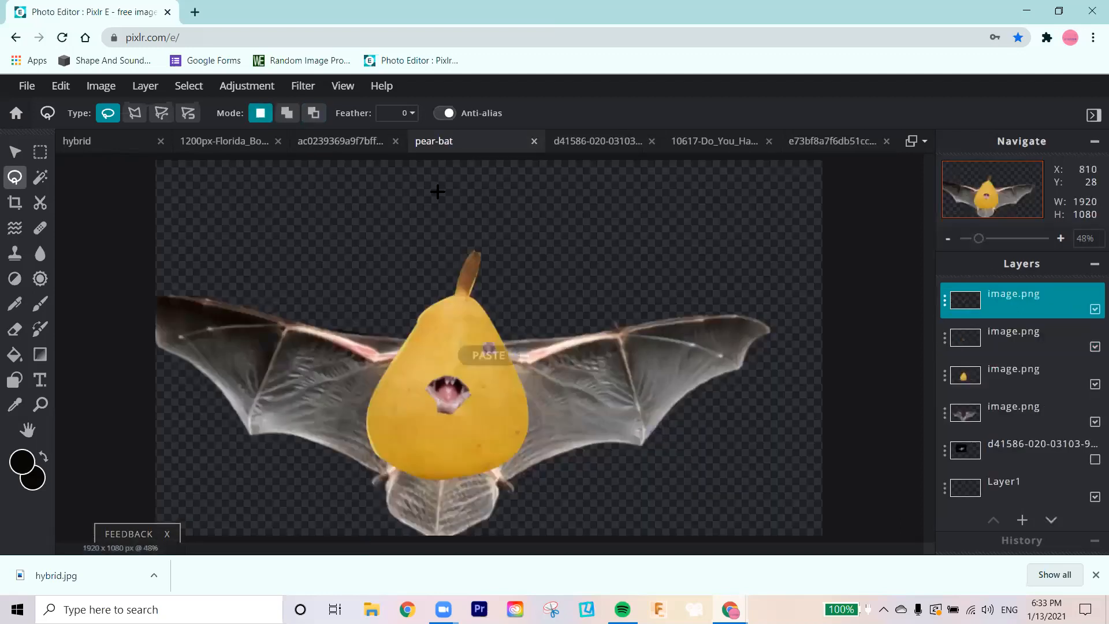
{"action": "left_click", "coordinate": [15, 151]}
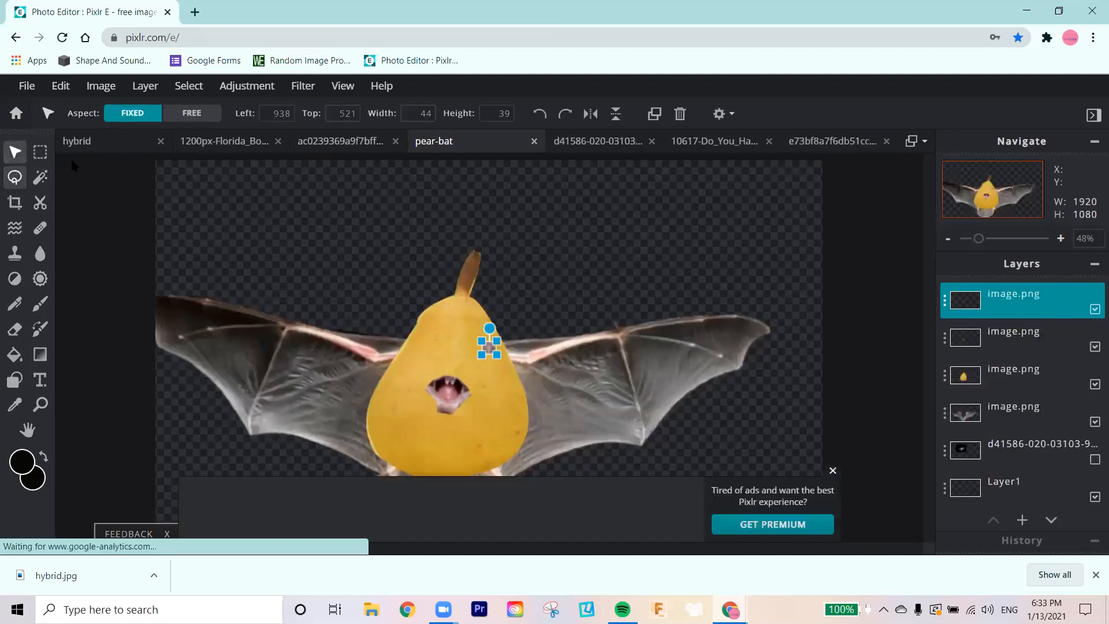
{"action": "left_click_drag", "start_coordinate": [497, 341], "coordinate": [452, 362]}
{"action": "left_click", "coordinate": [649, 248]}
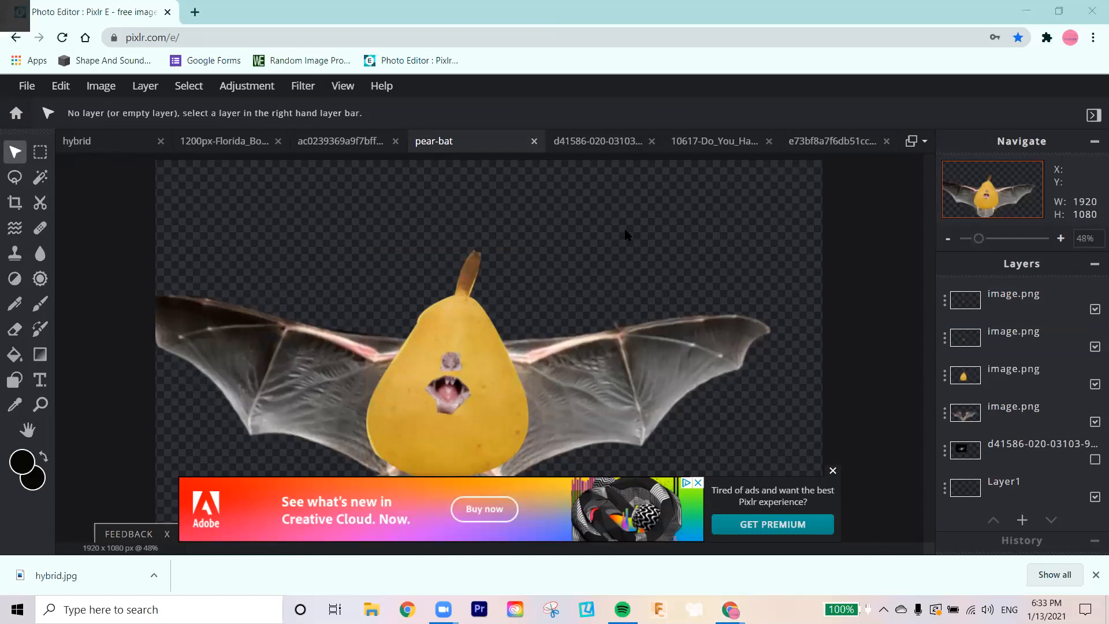
Step: Outline the bat's right-hand eye in the face photo with a freehand lasso selection about 23 x 31 px and copy it
{"action": "key", "text": "alt+Tab"}
{"action": "key", "text": "alt+Tab"}
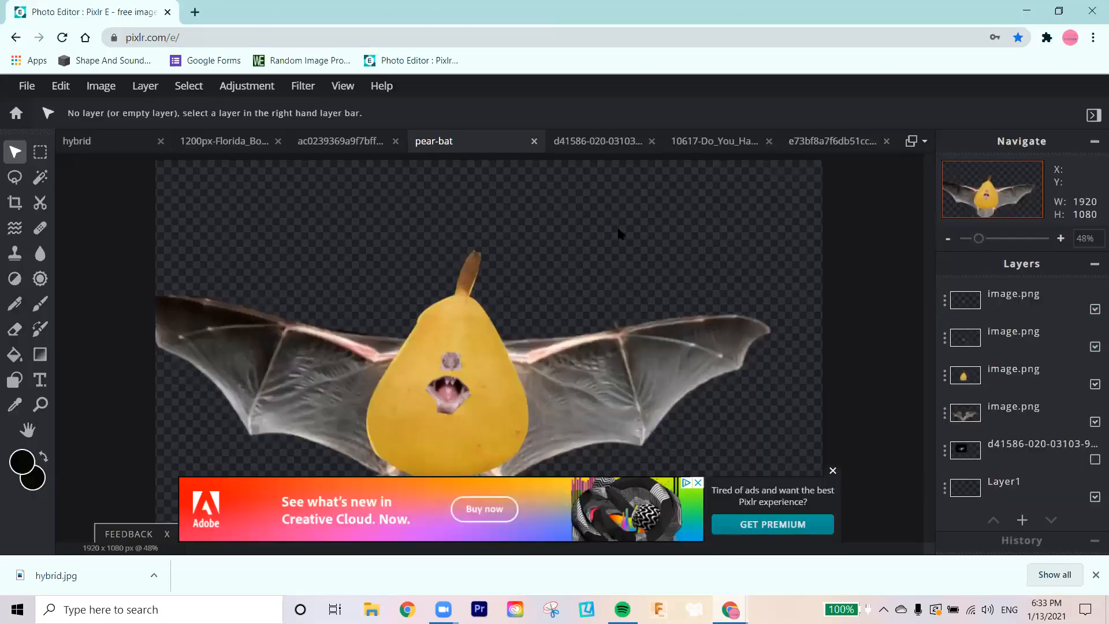
{"action": "left_click", "coordinate": [828, 138]}
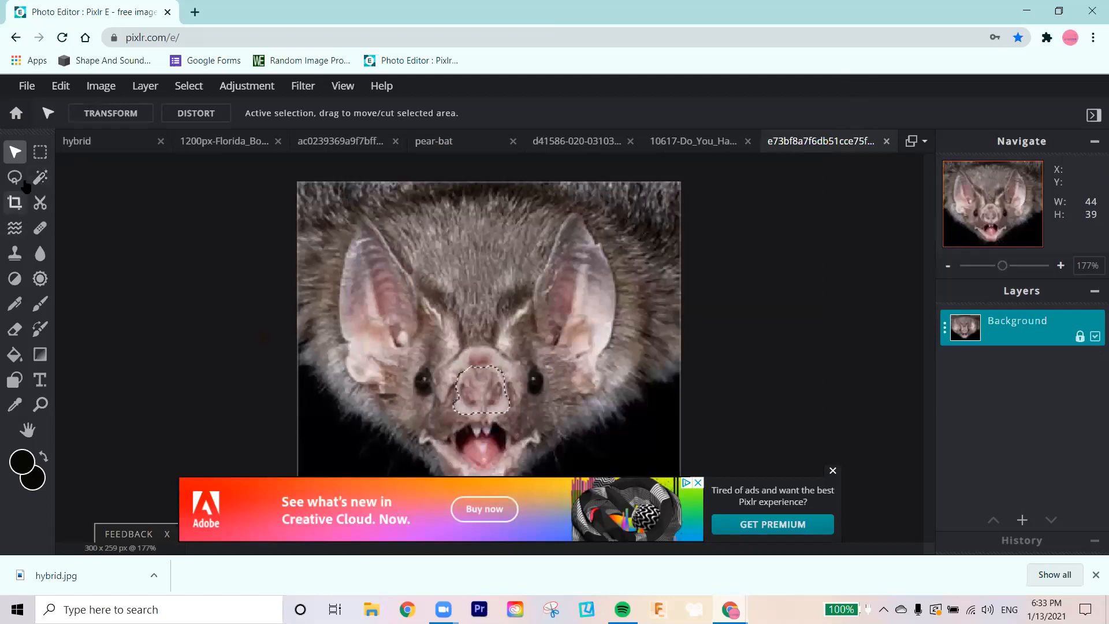
{"action": "left_click", "coordinate": [15, 178]}
{"action": "left_click", "coordinate": [136, 114]}
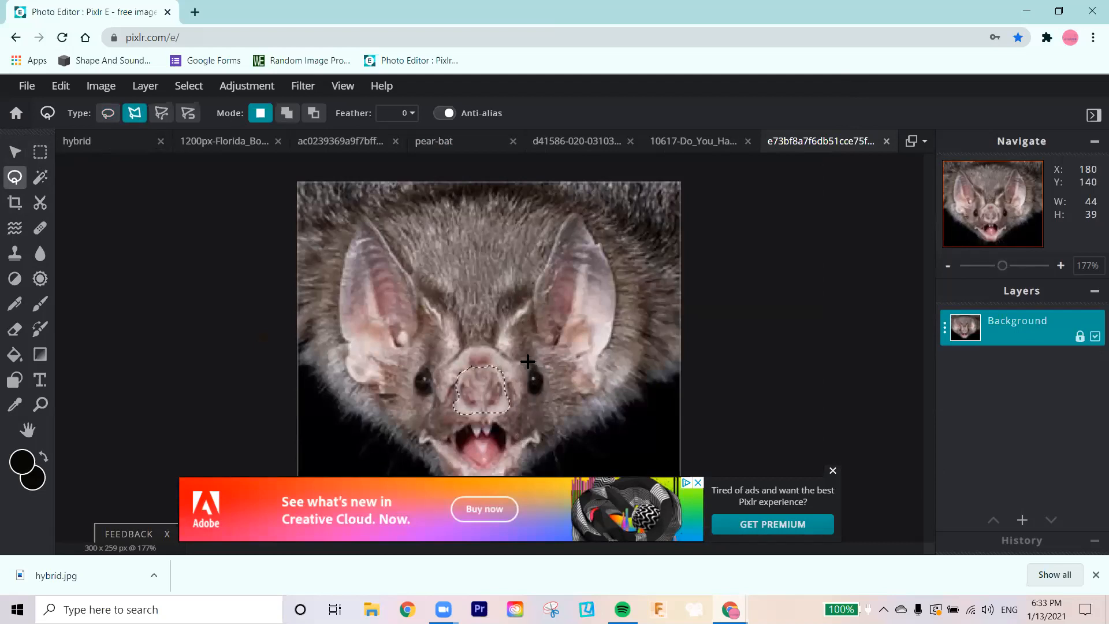
{"action": "left_click", "coordinate": [115, 116]}
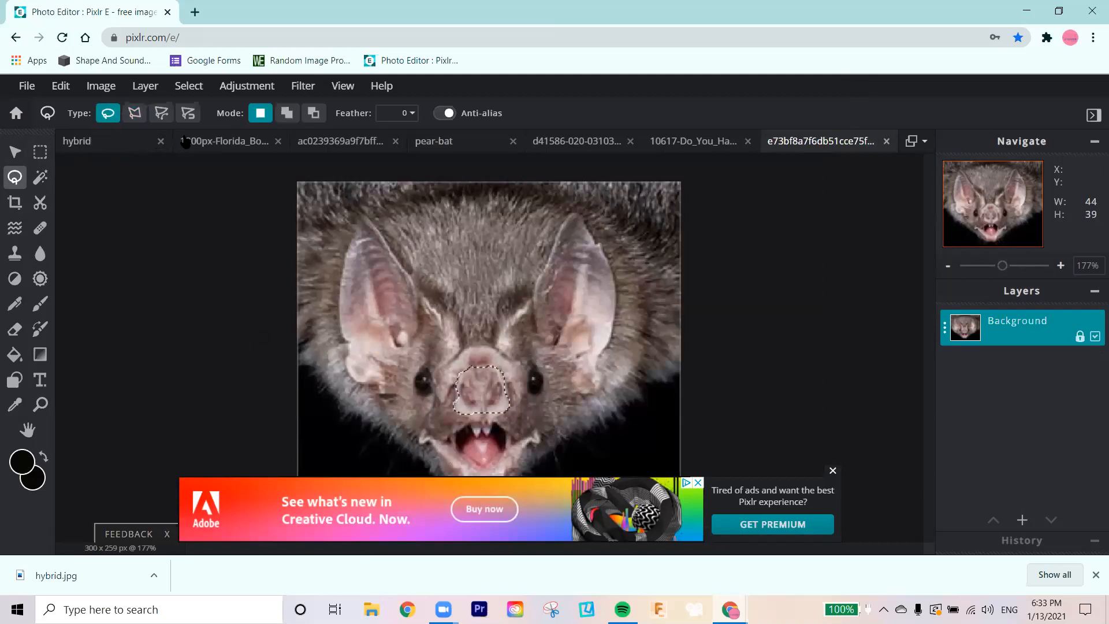
{"action": "left_click", "coordinate": [523, 374]}
{"action": "left_click_drag", "start_coordinate": [533, 398], "coordinate": [545, 400]}
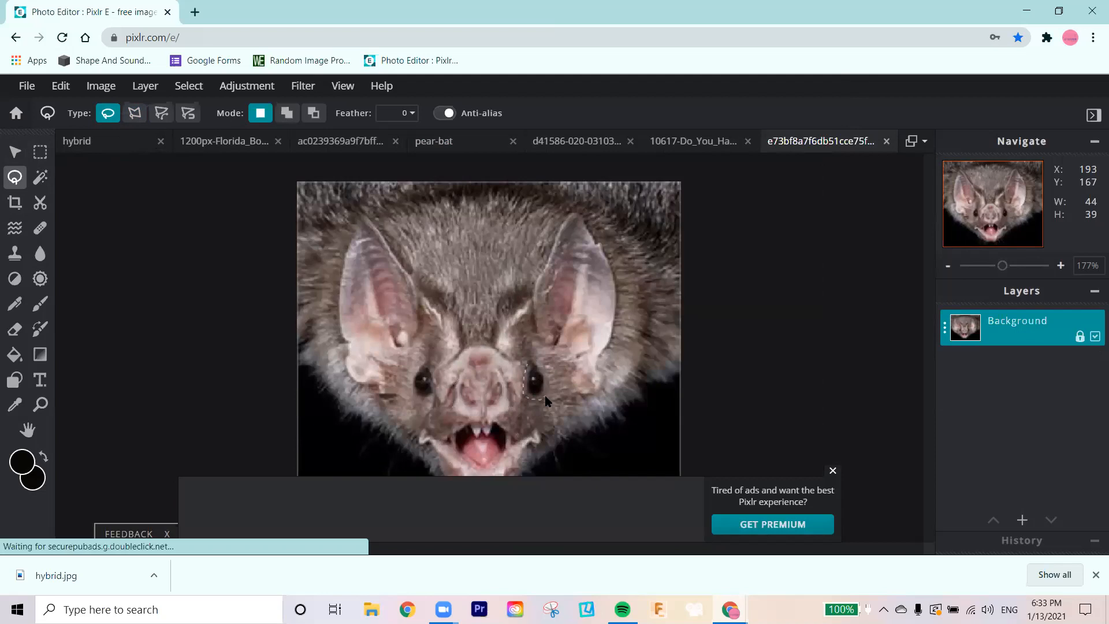
{"action": "left_click_drag", "start_coordinate": [537, 361], "coordinate": [524, 367]}
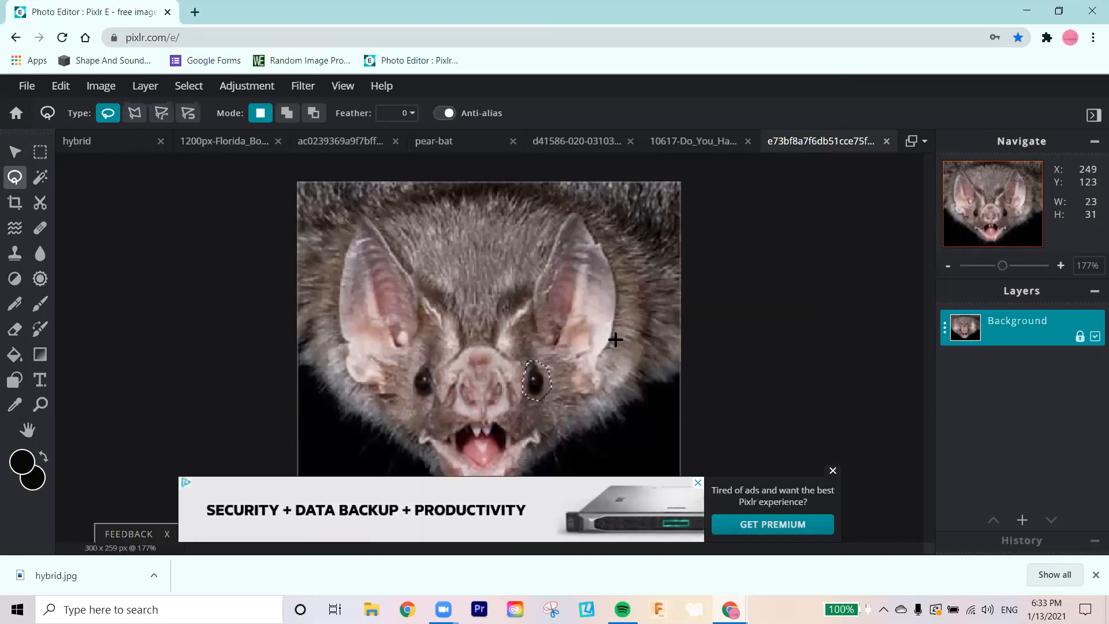
{"action": "key", "text": "ctrl+c"}
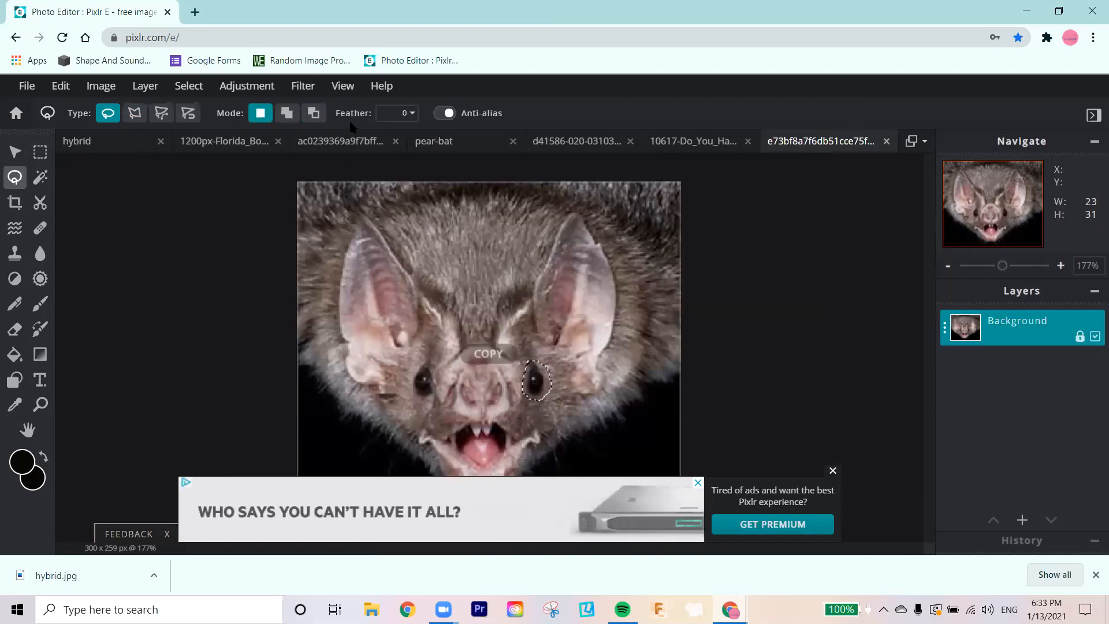
Step: Paste the eye into the pear-bat document, enlarge it to about 44 x 59 px, and place it above and right of the nose
{"action": "left_click", "coordinate": [451, 141]}
{"action": "key", "text": "ctrl+v"}
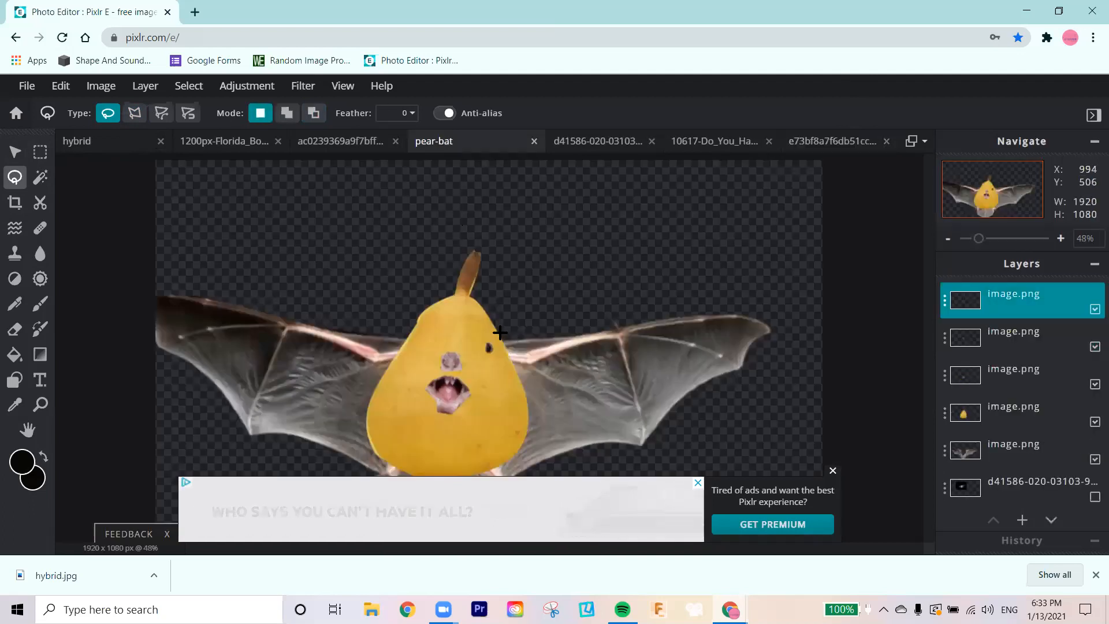
{"action": "key", "text": "alt"}
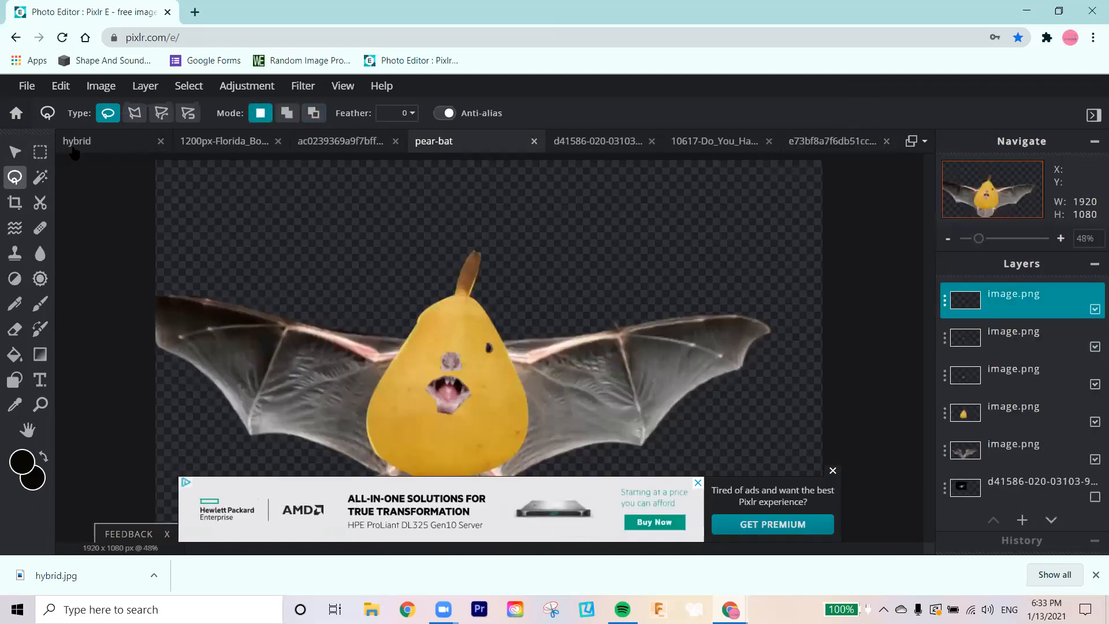
{"action": "left_click", "coordinate": [14, 152]}
{"action": "left_click_drag", "start_coordinate": [493, 342], "coordinate": [490, 334]}
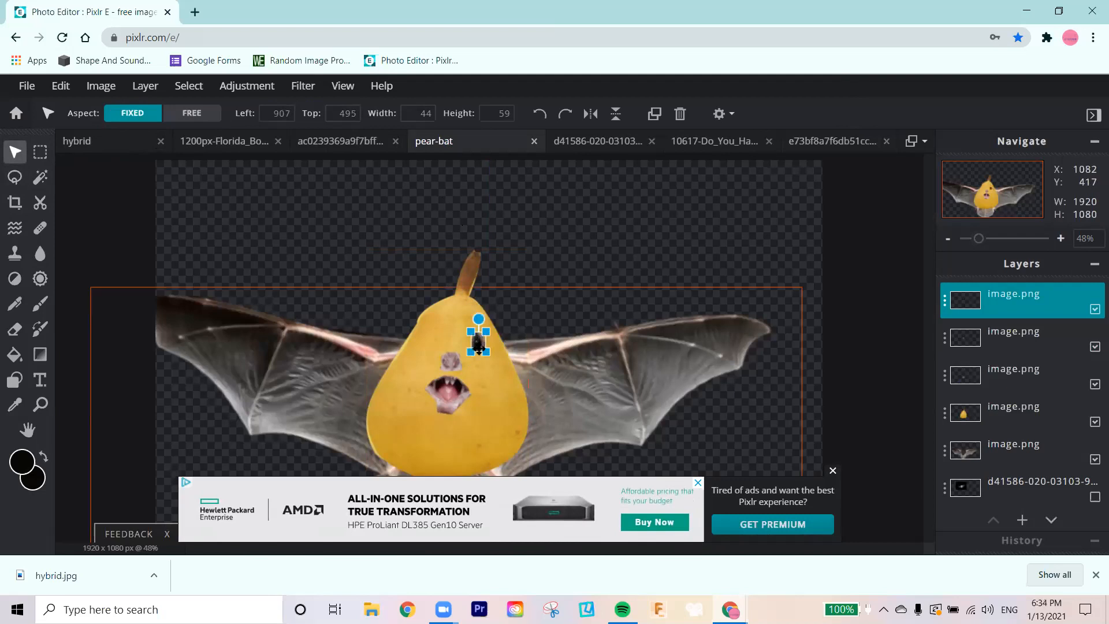
{"action": "scroll", "coordinate": [492, 341], "scroll_direction": "up", "scroll_amount": 3}
{"action": "scroll", "coordinate": [498, 349], "scroll_direction": "up", "scroll_amount": 1}
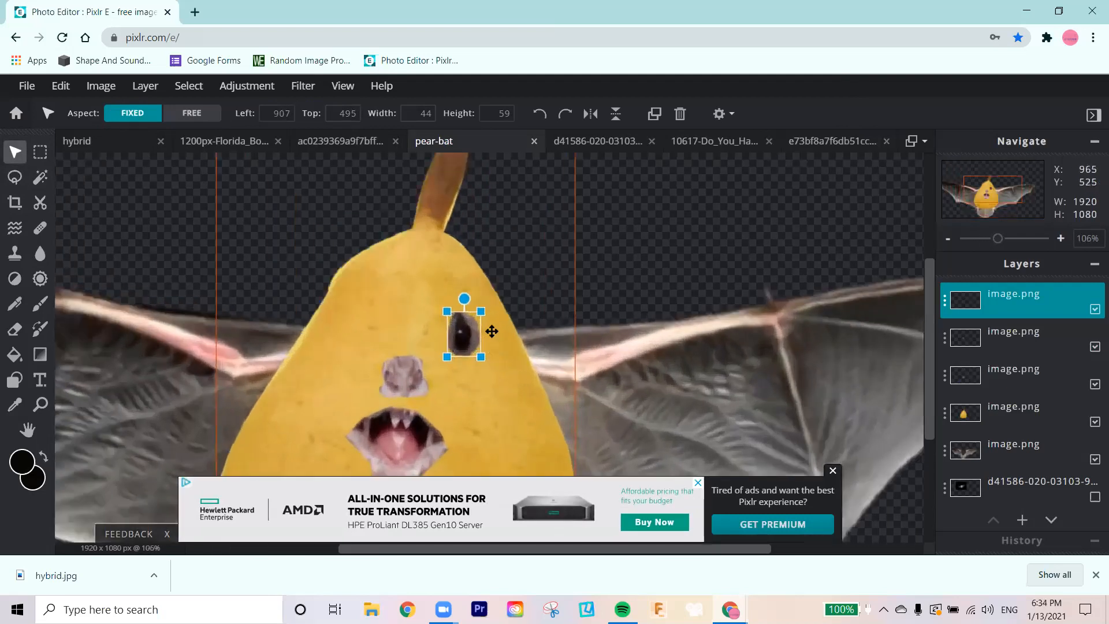
{"action": "left_click", "coordinate": [538, 281]}
{"action": "scroll", "coordinate": [507, 305], "scroll_direction": "down", "scroll_amount": 1}
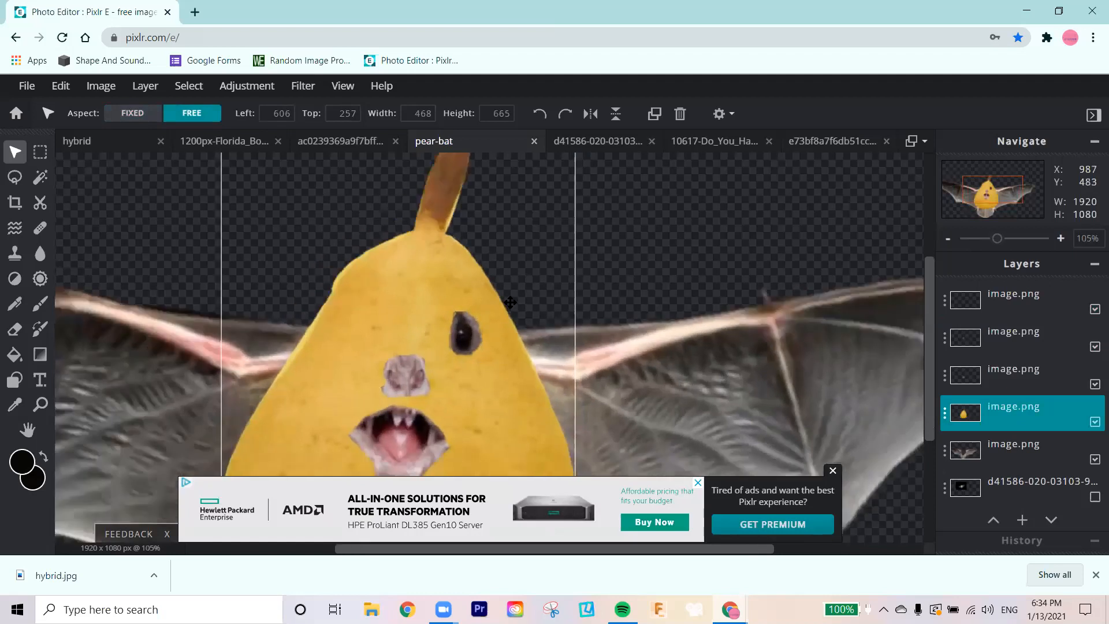
{"action": "scroll", "coordinate": [510, 290], "scroll_direction": "down", "scroll_amount": 5}
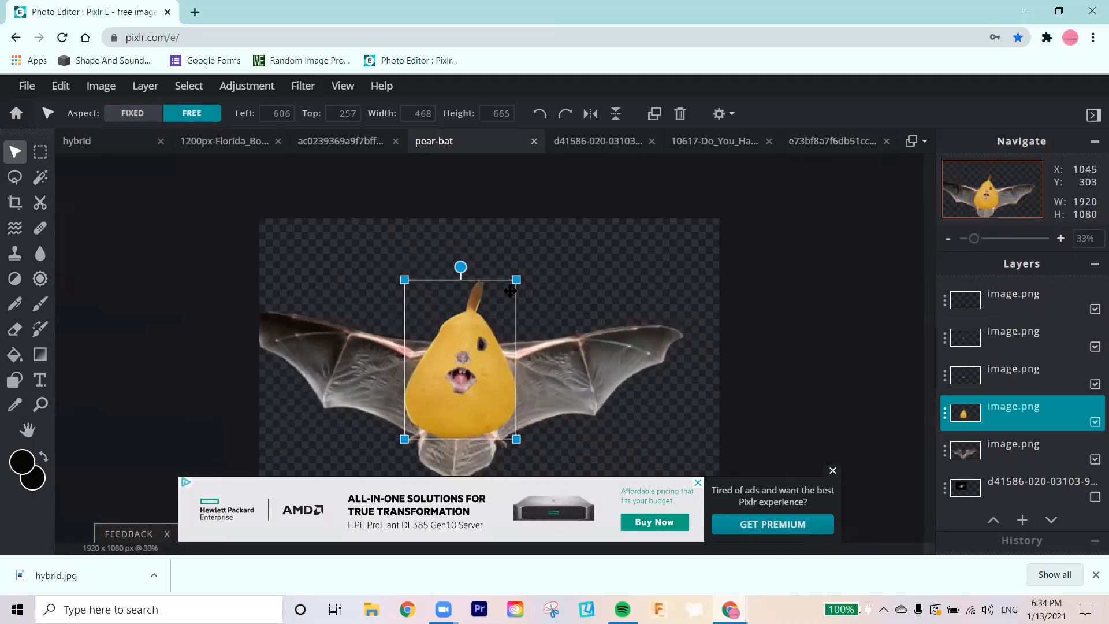
Step: Paste a second copy of the eye, enlarge it to about 45 x 61 px, and place it above and left of the nose
{"action": "scroll", "coordinate": [510, 290], "scroll_direction": "up", "scroll_amount": 5}
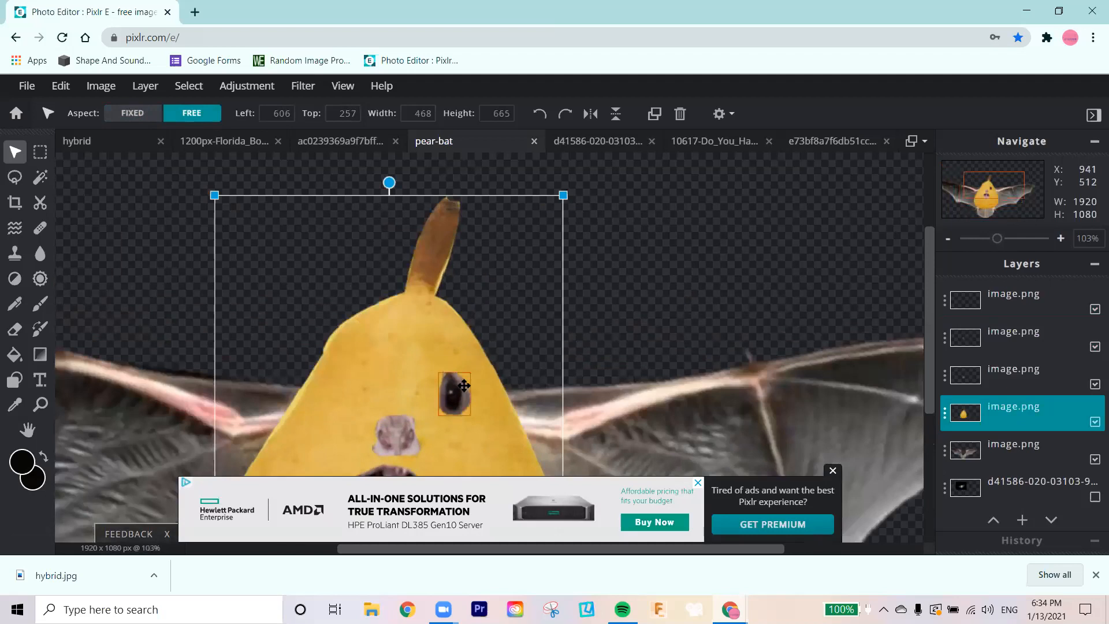
{"action": "left_click", "coordinate": [460, 384]}
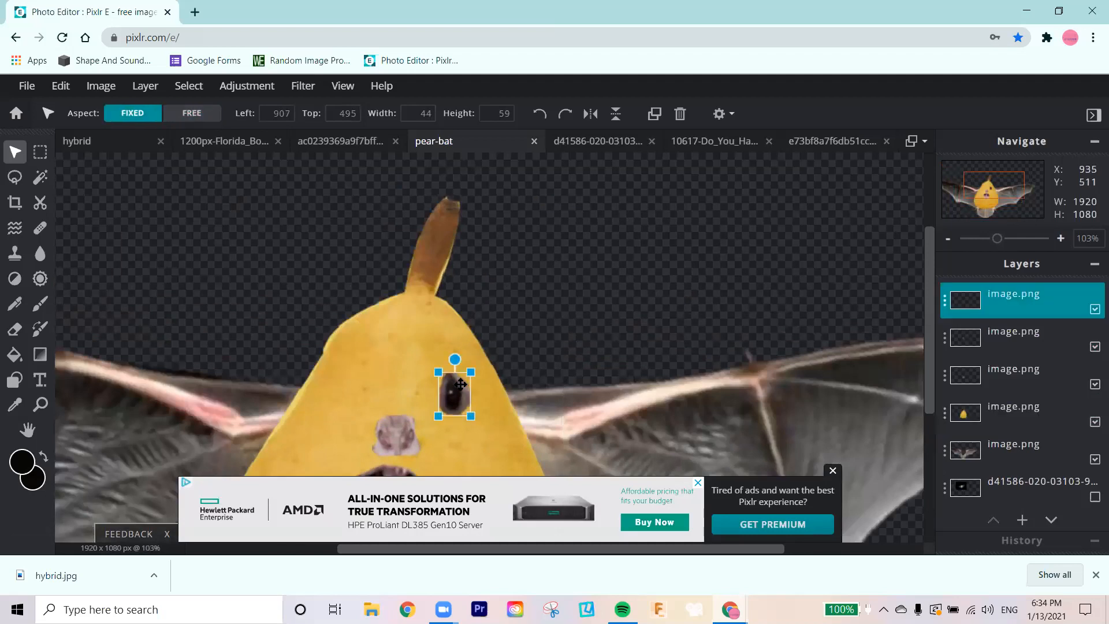
{"action": "key", "text": "ctrl+v"}
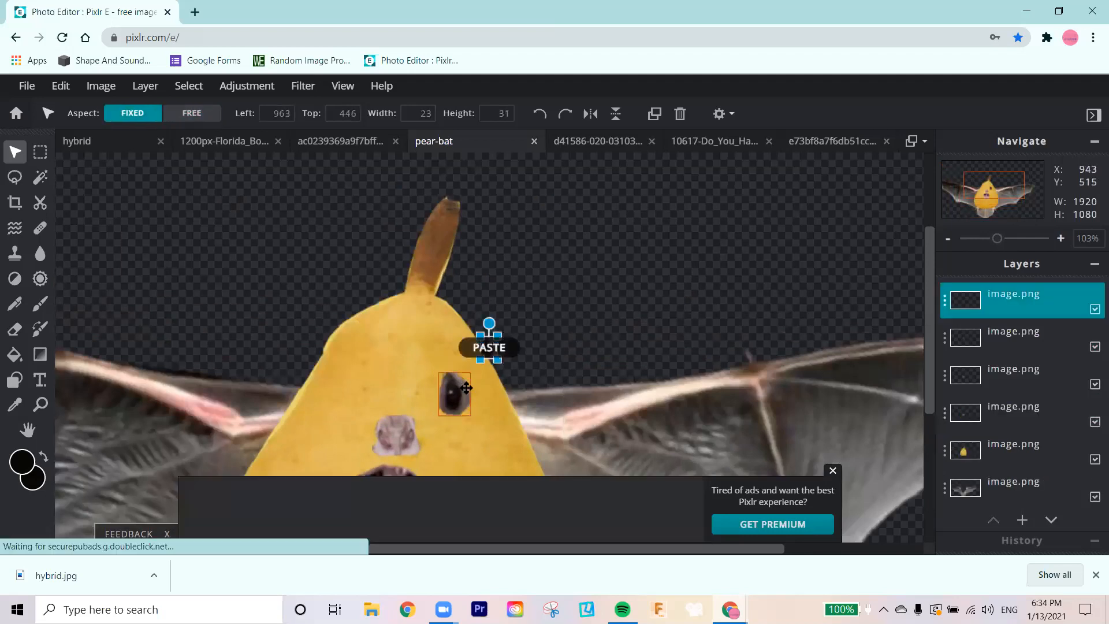
{"action": "left_click_drag", "start_coordinate": [497, 335], "coordinate": [358, 389]}
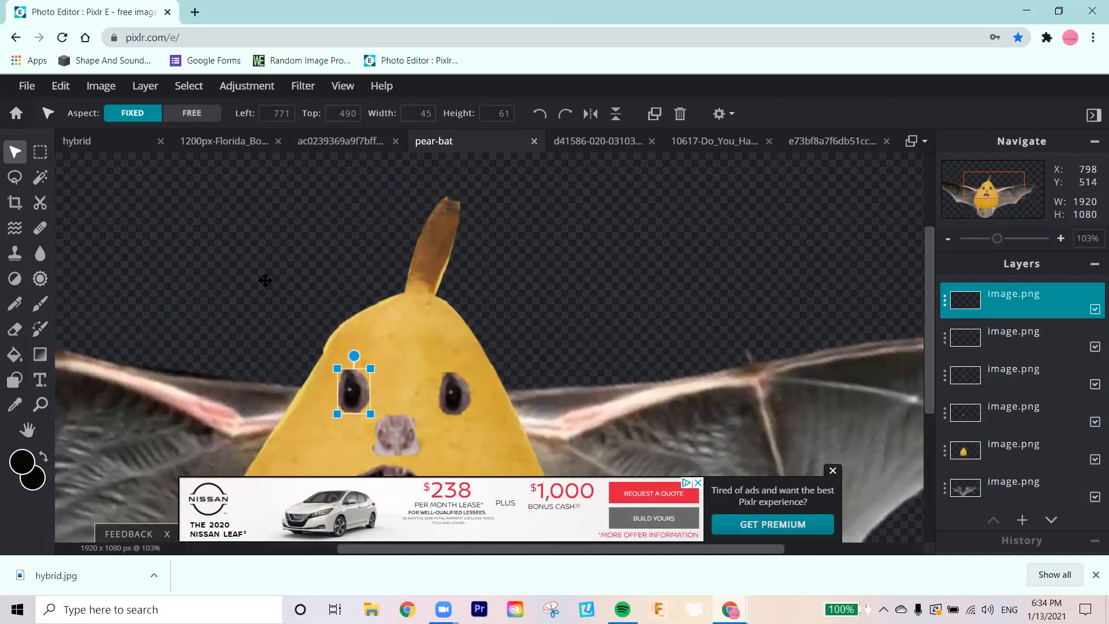
{"action": "left_click", "coordinate": [102, 86]}
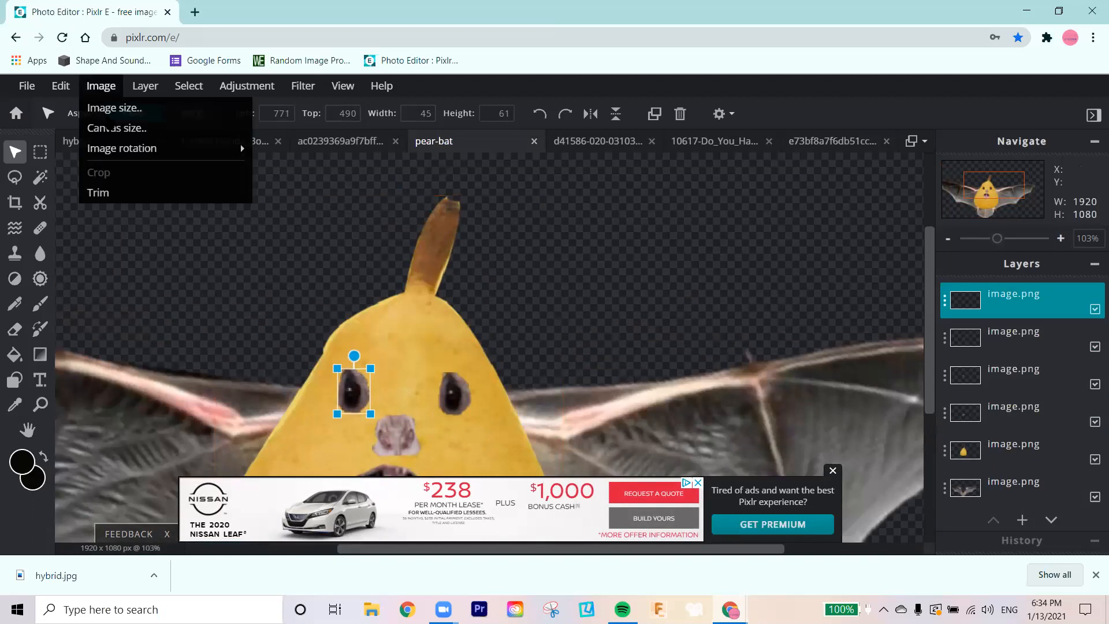
{"action": "mouse_move", "coordinate": [119, 152]}
{"action": "left_click", "coordinate": [95, 85]}
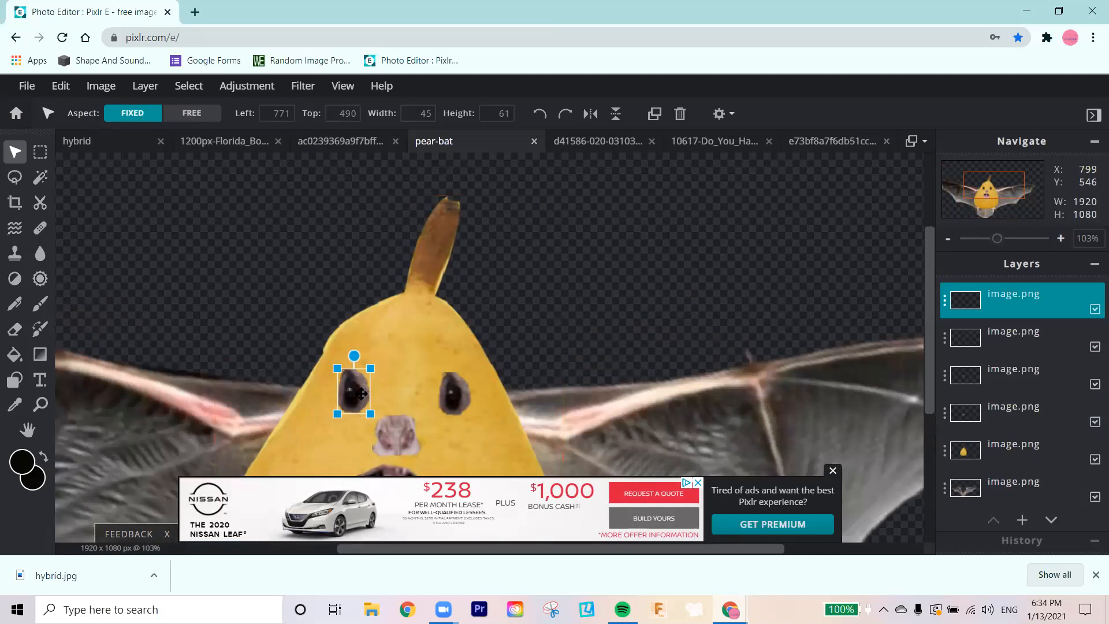
{"action": "mouse_move", "coordinate": [377, 393]}
{"action": "left_mouse_down"}
{"action": "mouse_move", "coordinate": [439, 367]}
{"action": "mouse_move", "coordinate": [361, 393]}
{"action": "left_mouse_up"}
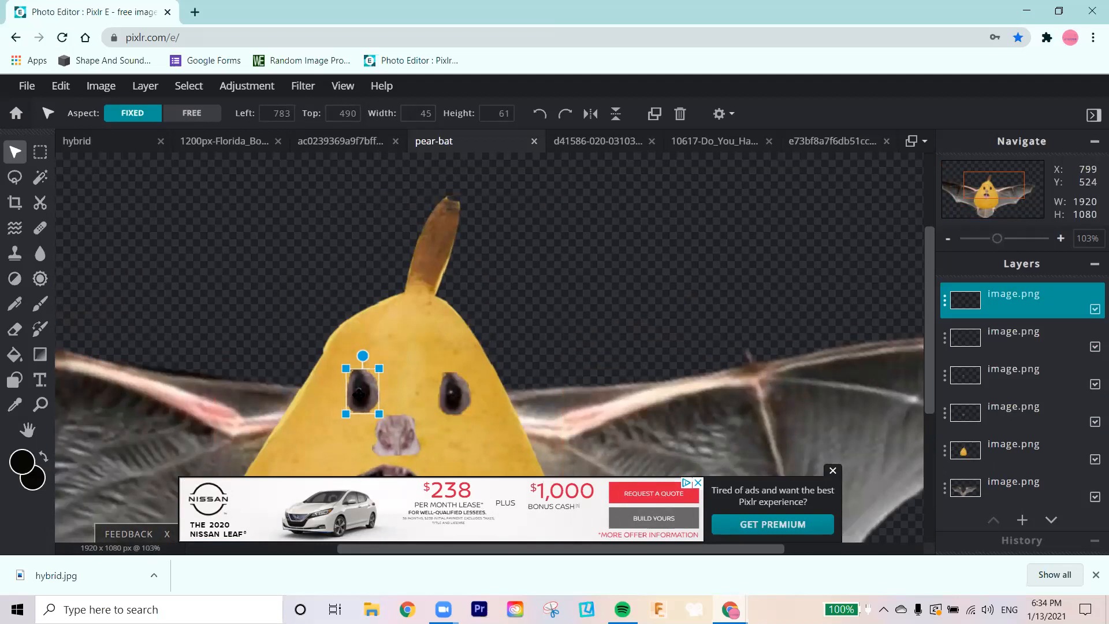
{"action": "left_click_drag", "start_coordinate": [358, 389], "coordinate": [362, 390]}
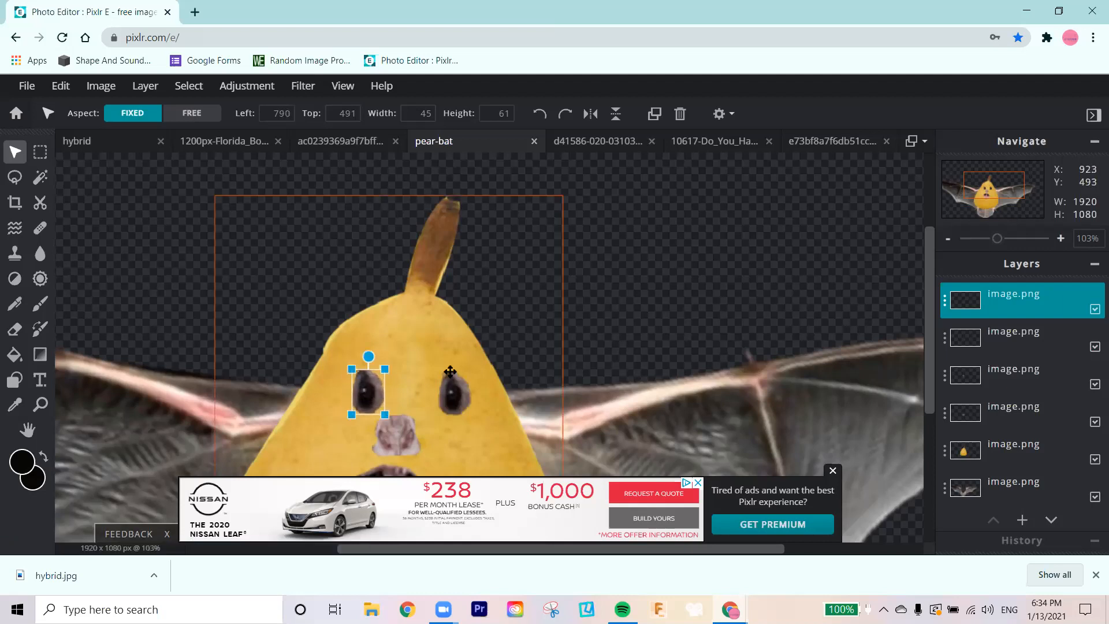
{"action": "left_click_drag", "start_coordinate": [378, 390], "coordinate": [376, 388]}
Step: Try flipping the whole image horizontally and undo the flip
{"action": "left_click", "coordinate": [102, 85]}
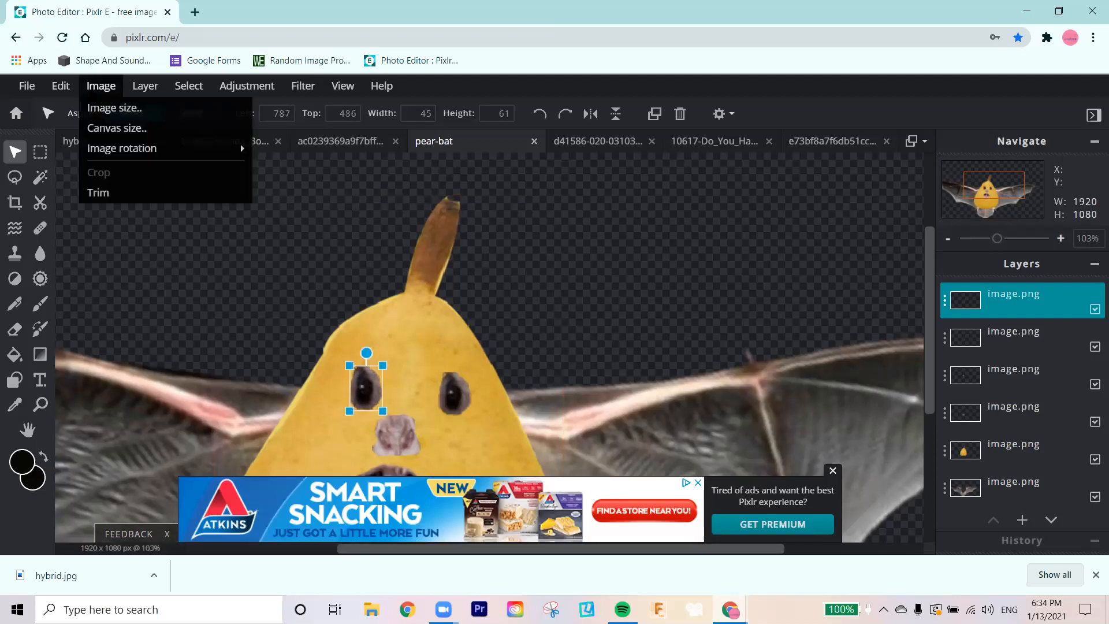
{"action": "left_click", "coordinate": [143, 149]}
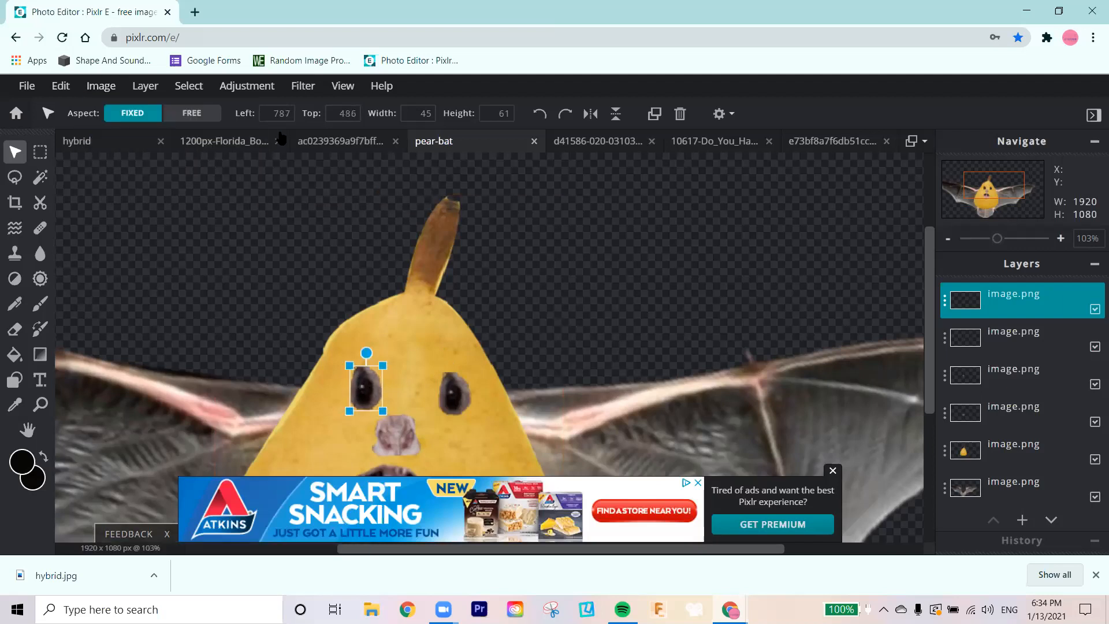
{"action": "left_click", "coordinate": [104, 86]}
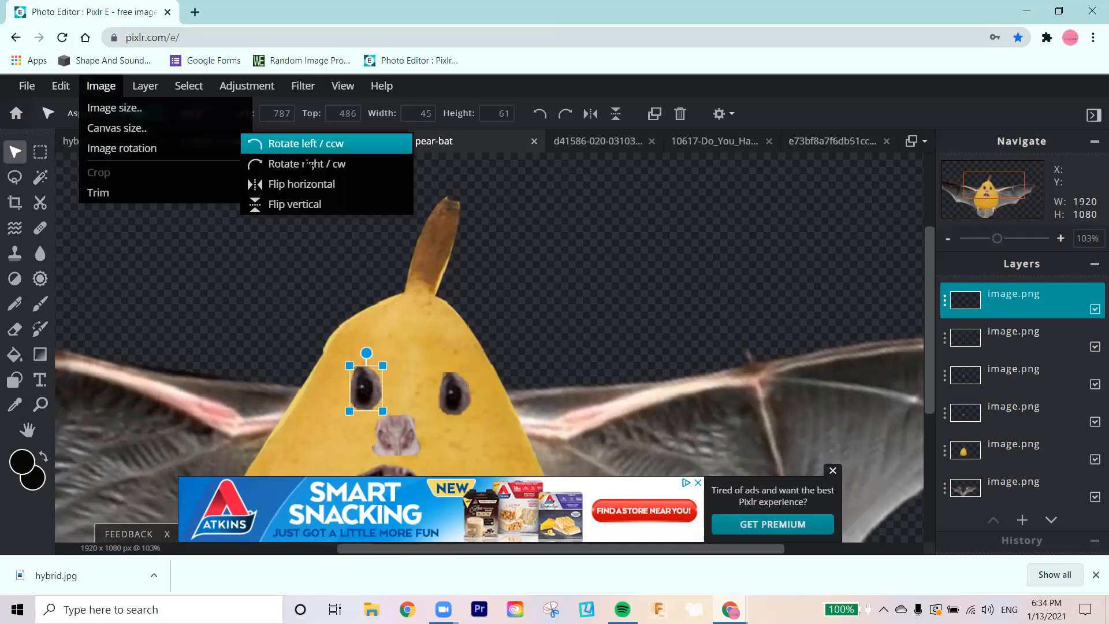
{"action": "left_click", "coordinate": [310, 183]}
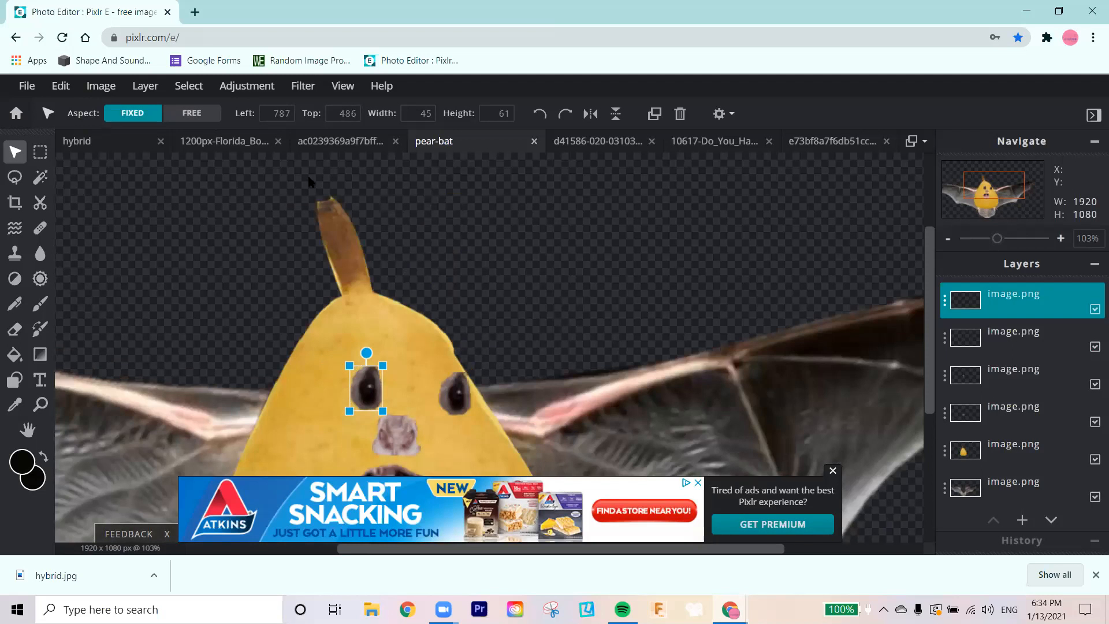
{"action": "key", "text": "ctrl+z"}
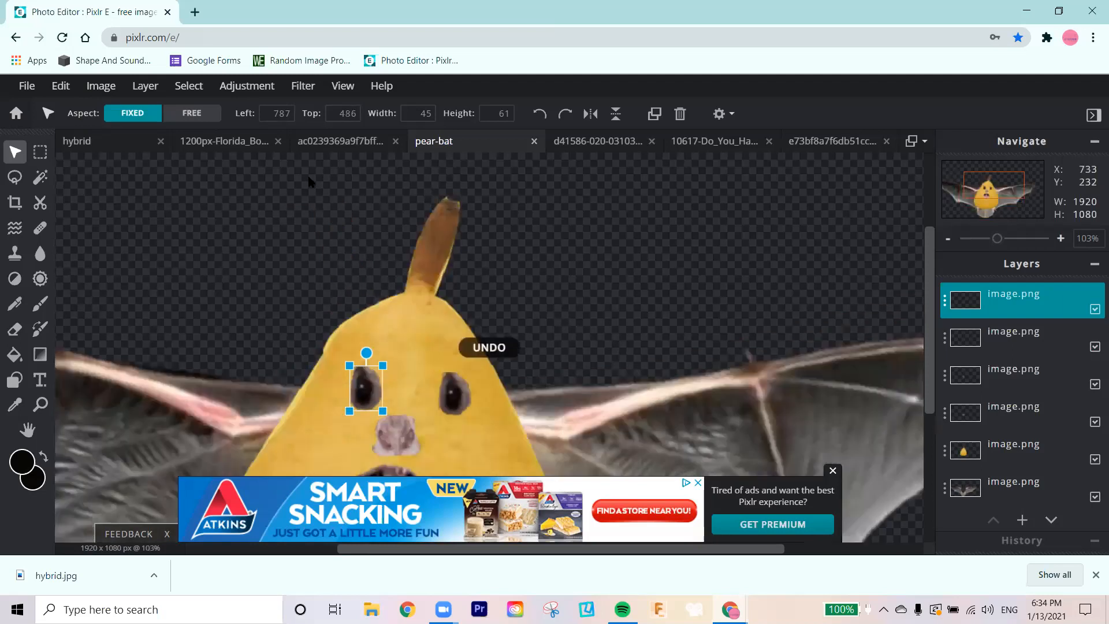
{"action": "right_click", "coordinate": [375, 386]}
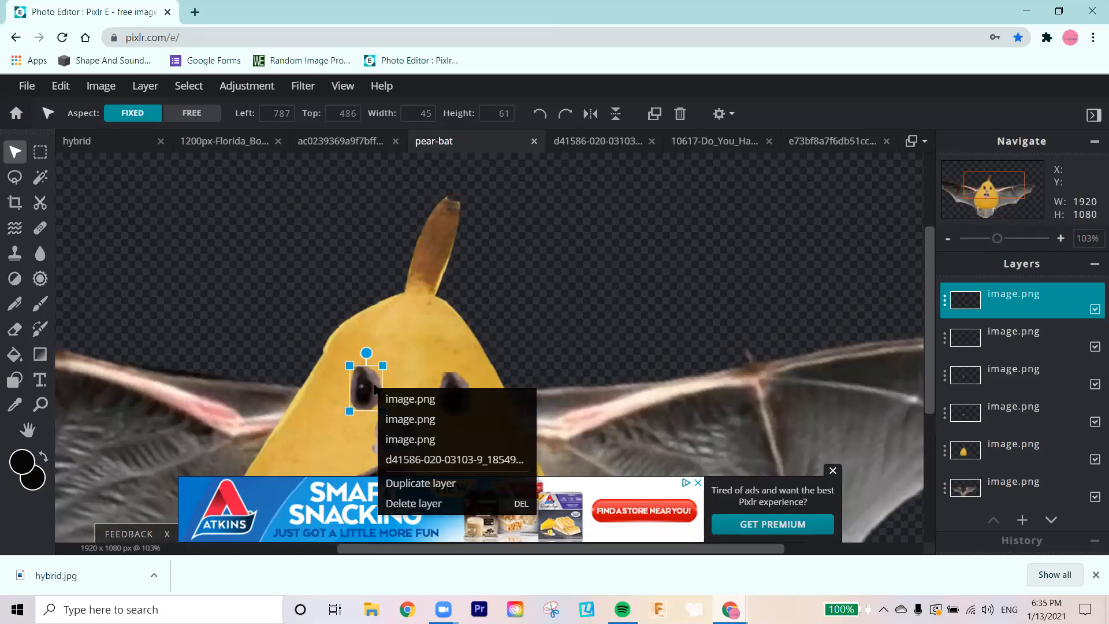
{"action": "left_click", "coordinate": [375, 386]}
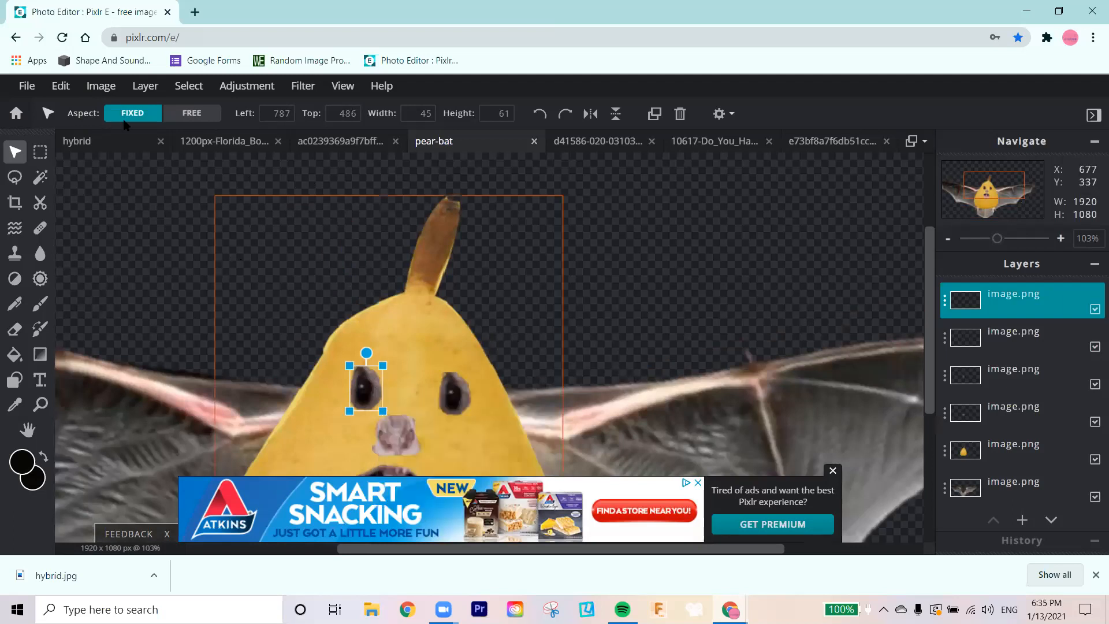
{"action": "left_click", "coordinate": [116, 91]}
{"action": "mouse_move", "coordinate": [132, 149]}
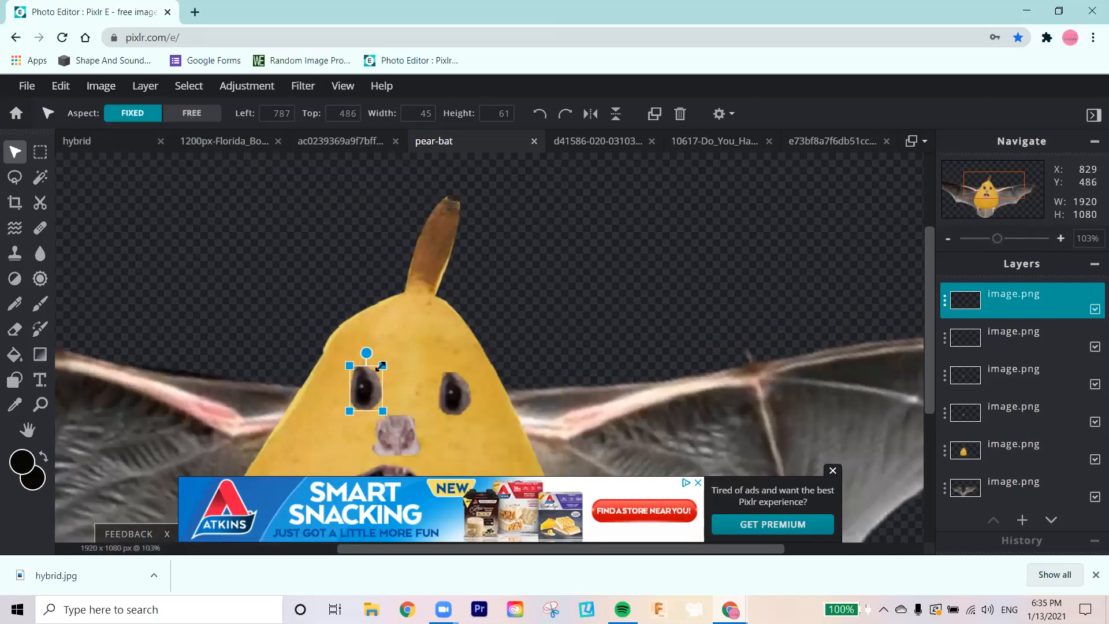
Step: Flip only the left-hand eye layer horizontally, resize it to about 50 x 68 px, and shift it outward on the pear
{"action": "left_click_drag", "start_coordinate": [381, 365], "coordinate": [390, 350]}
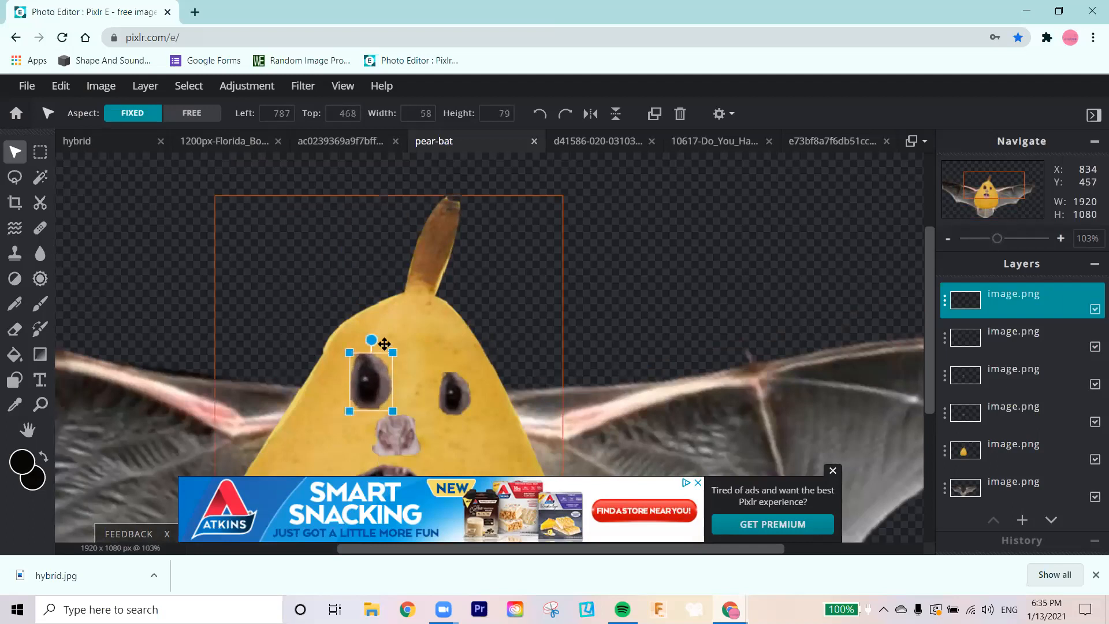
{"action": "left_click", "coordinate": [592, 115]}
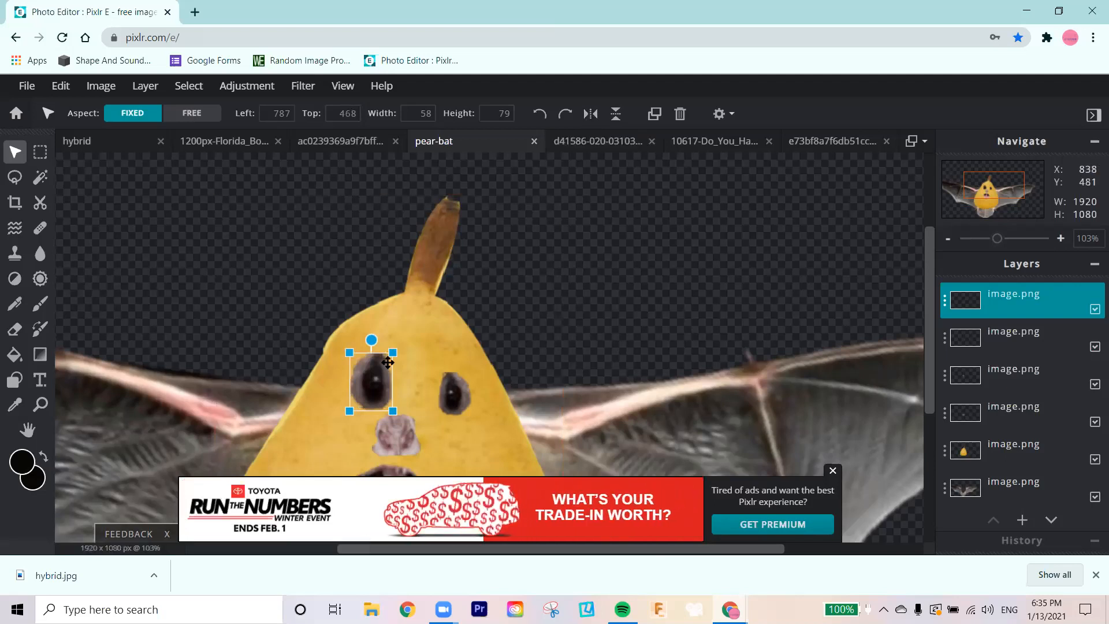
{"action": "left_click_drag", "start_coordinate": [392, 351], "coordinate": [356, 387]}
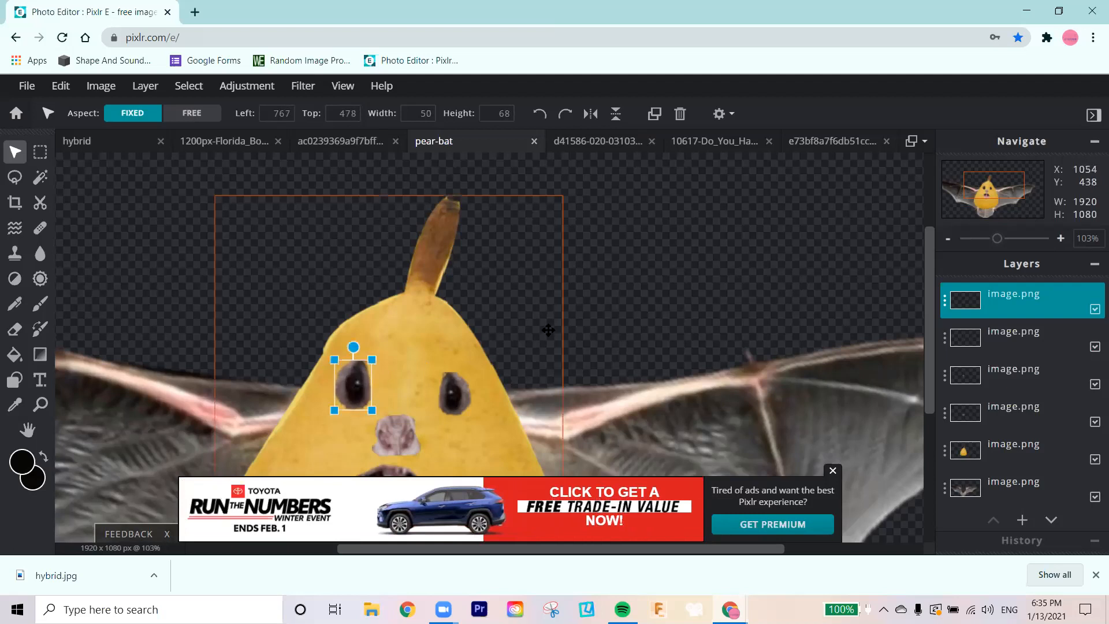
{"action": "scroll", "coordinate": [548, 329], "scroll_direction": "down", "scroll_amount": 5}
{"action": "scroll", "coordinate": [553, 325], "scroll_direction": "down", "scroll_amount": 1}
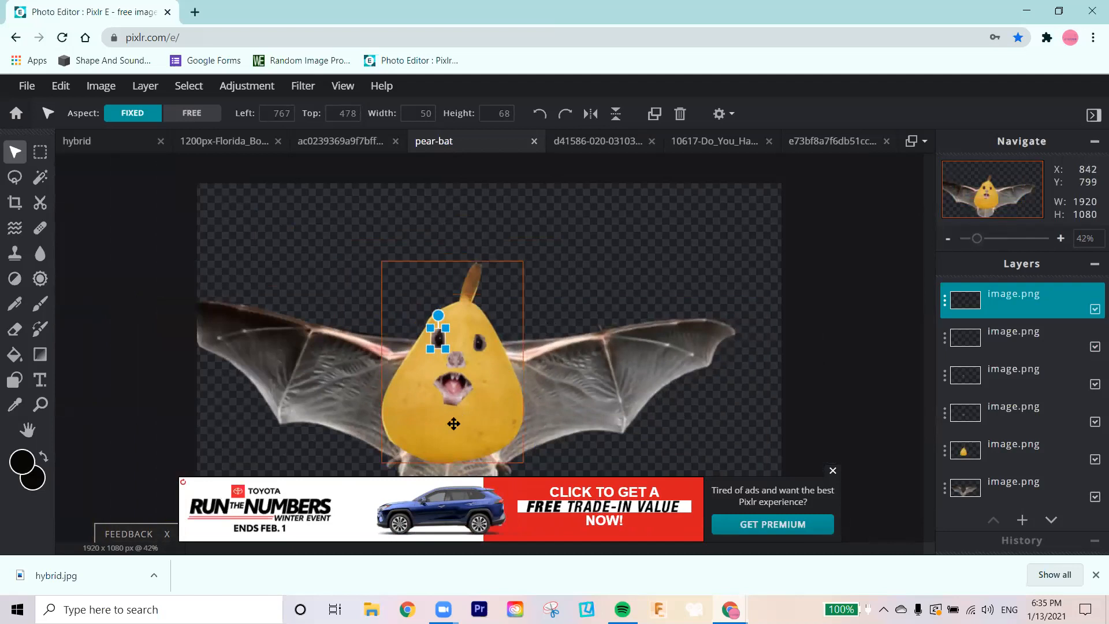
{"action": "scroll", "coordinate": [453, 424], "scroll_direction": "up", "scroll_amount": 1}
{"action": "scroll", "coordinate": [453, 421], "scroll_direction": "up", "scroll_amount": 1}
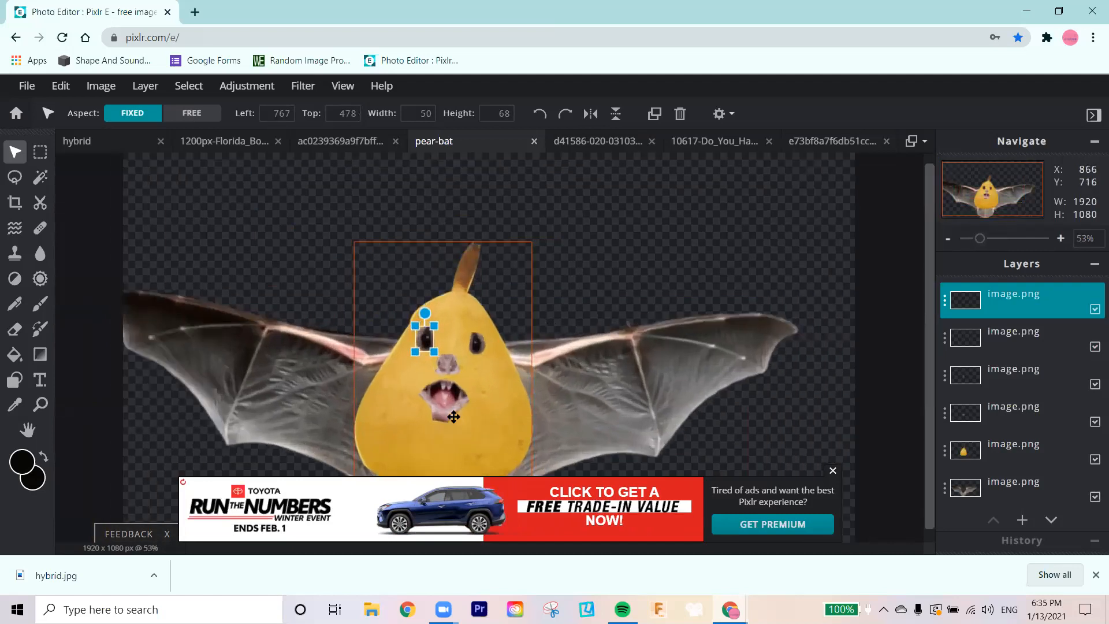
{"action": "scroll", "coordinate": [453, 416], "scroll_direction": "up", "scroll_amount": 1}
{"action": "scroll", "coordinate": [453, 408], "scroll_direction": "up", "scroll_amount": 1}
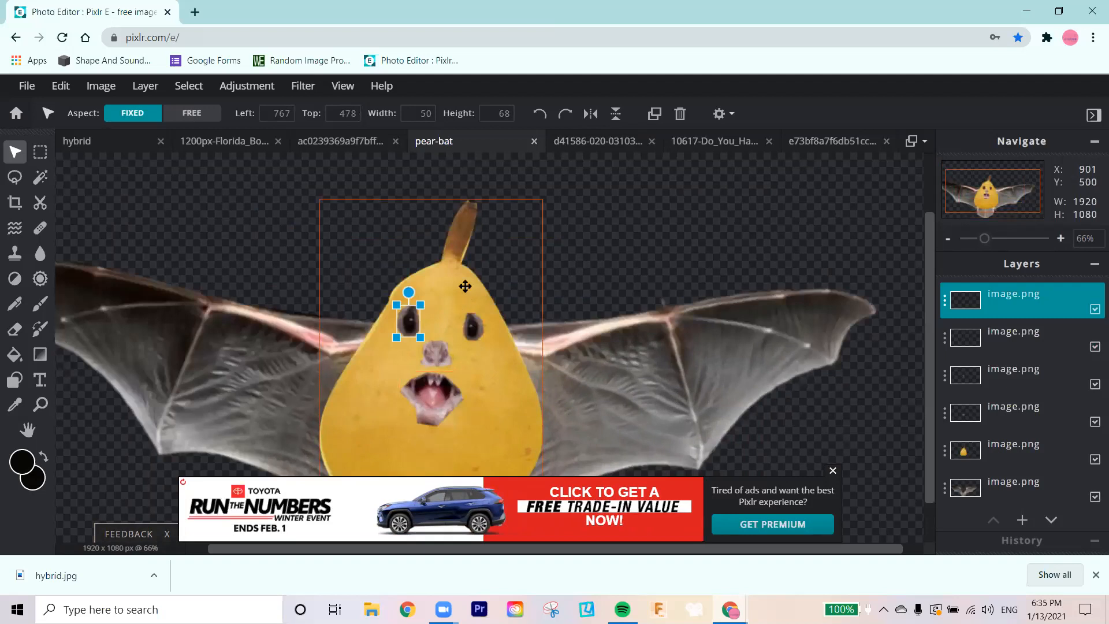
Step: Lasso the bat's right-hand ear in the e73bf8a7f6db51cc bat-face image, about 68 x 137 px, and copy it
{"action": "left_click", "coordinate": [817, 143]}
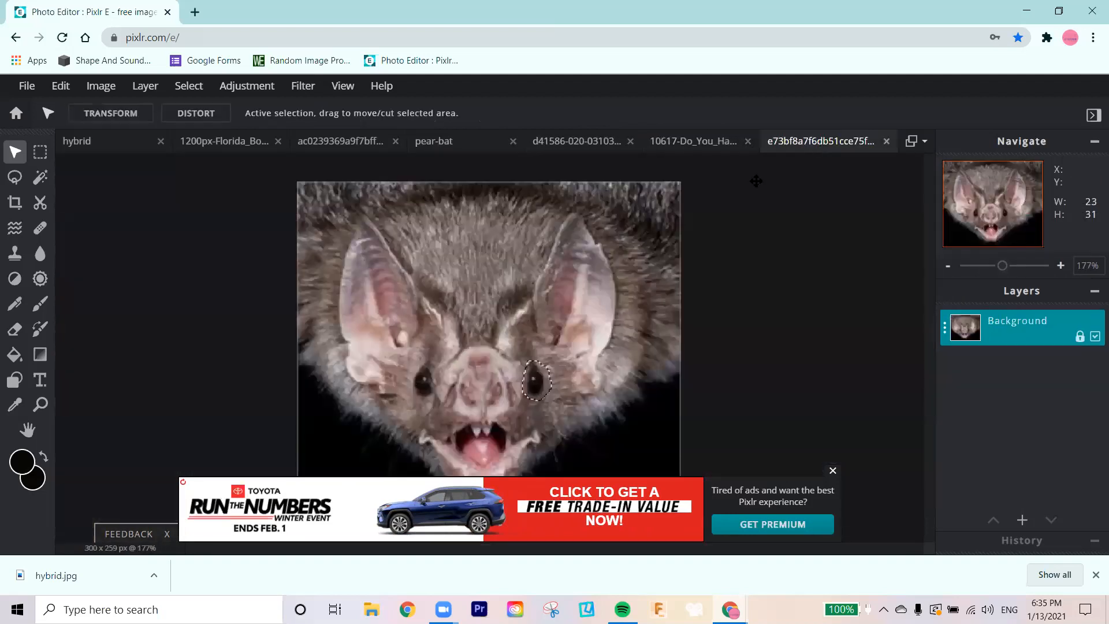
{"action": "left_click", "coordinate": [14, 178]}
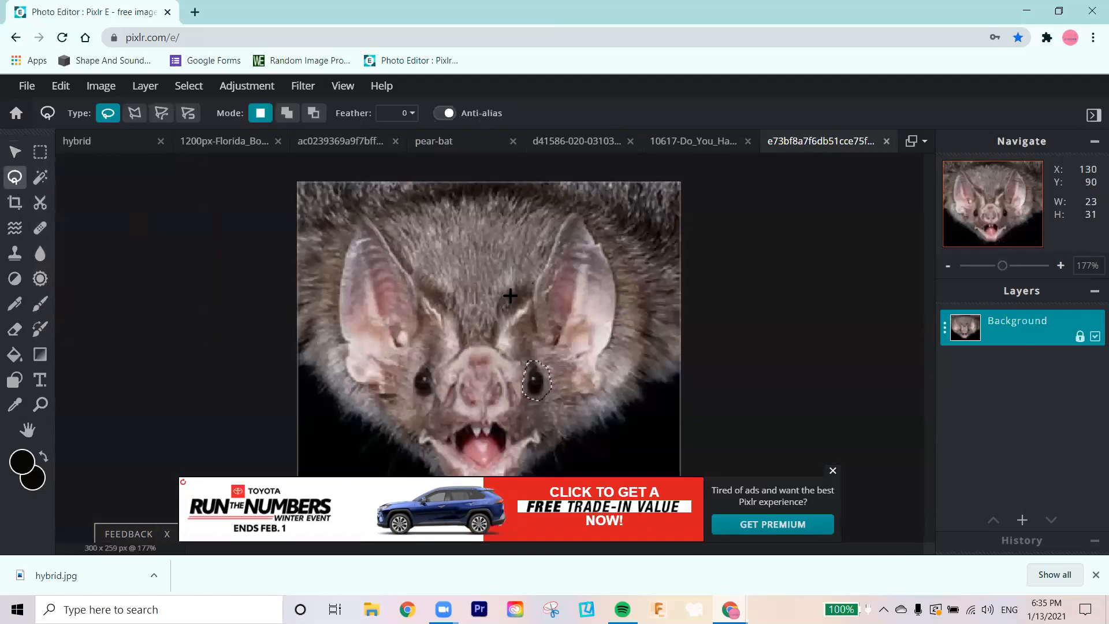
{"action": "left_click", "coordinate": [529, 313]}
{"action": "mouse_move", "coordinate": [543, 268]}
{"action": "left_mouse_down"}
{"action": "mouse_move", "coordinate": [573, 209]}
{"action": "mouse_move", "coordinate": [613, 277]}
{"action": "mouse_move", "coordinate": [601, 375]}
{"action": "mouse_move", "coordinate": [579, 384]}
{"action": "mouse_move", "coordinate": [556, 359]}
{"action": "left_mouse_up"}
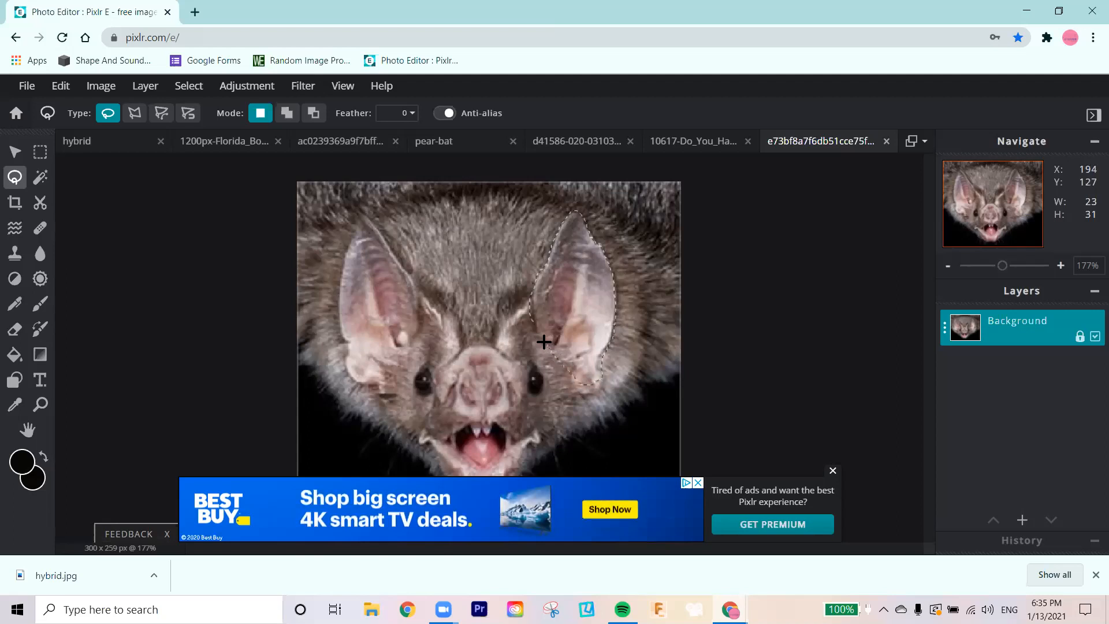
{"action": "left_click_drag", "start_coordinate": [532, 321], "coordinate": [534, 324]}
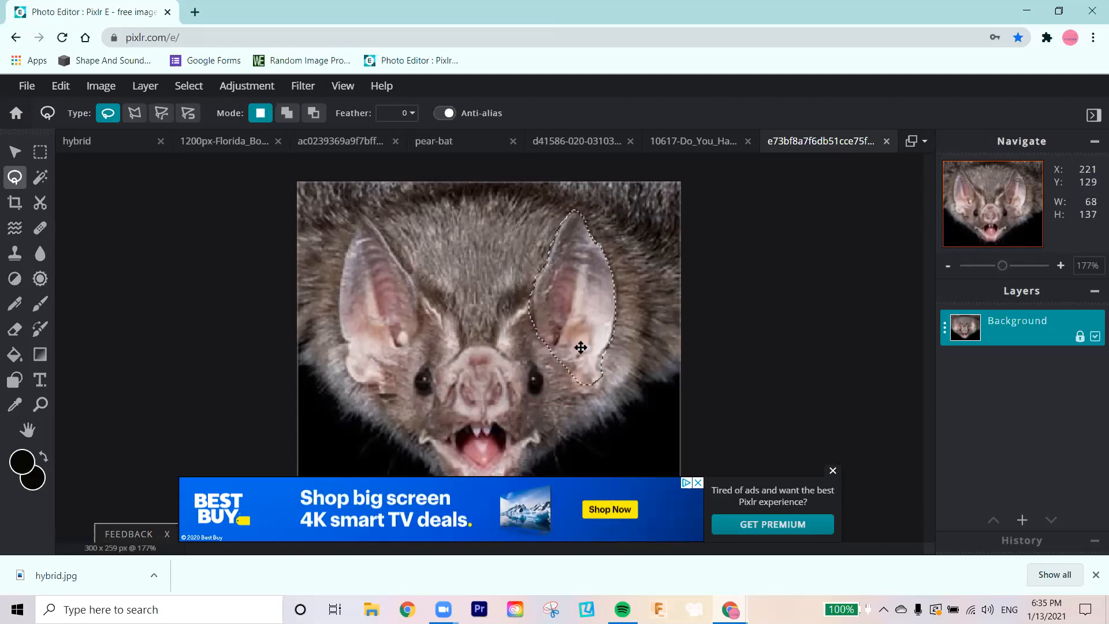
{"action": "key", "text": "ctrl+c"}
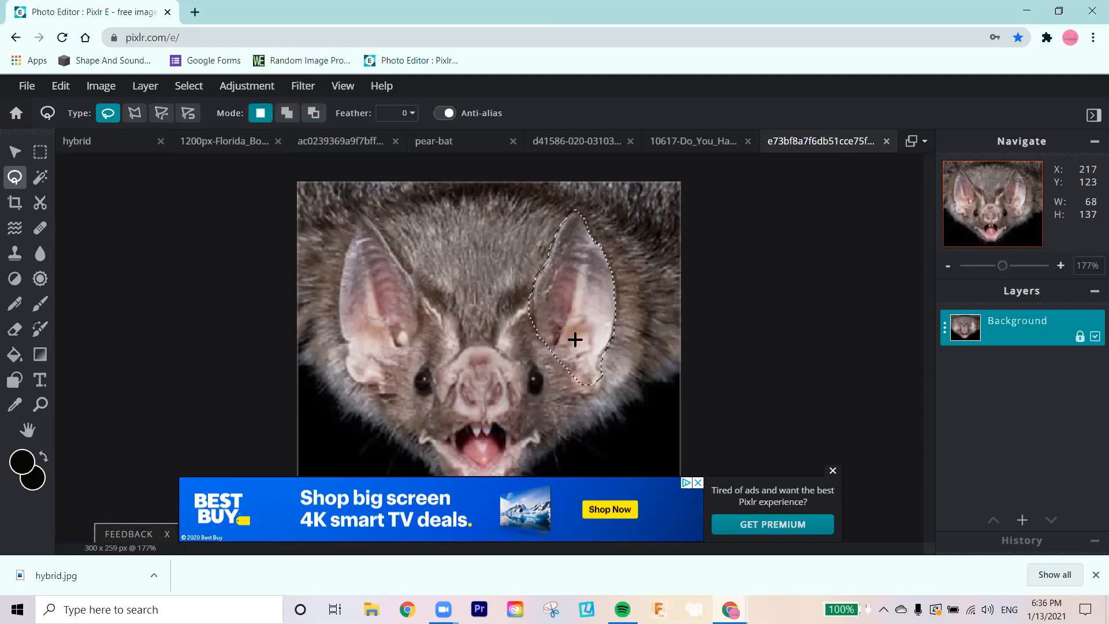
Step: Paste the ear into the pear-bat document, place it on the pear's upper right beside the stem, and tilt it slightly clockwise
{"action": "left_click", "coordinate": [458, 142]}
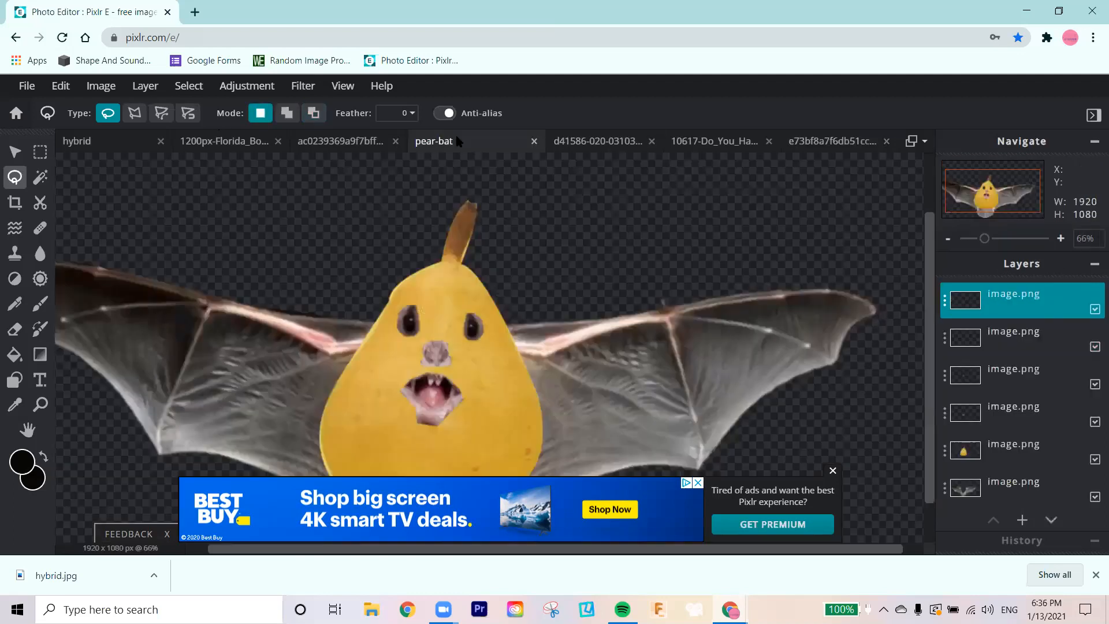
{"action": "key", "text": "ctrl+v"}
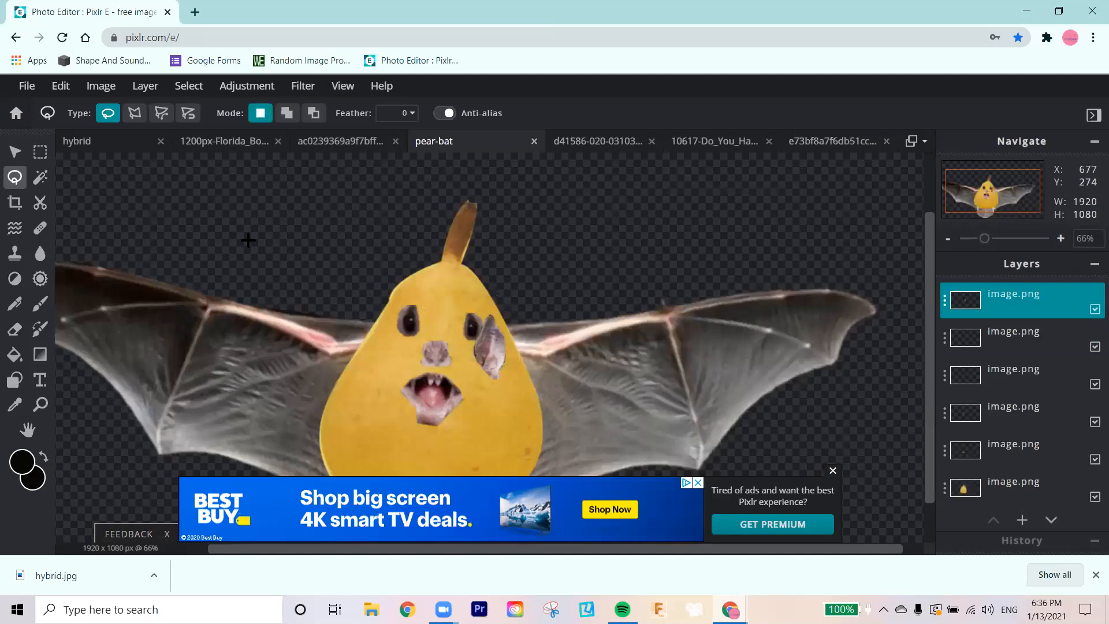
{"action": "left_click", "coordinate": [15, 152]}
{"action": "left_click_drag", "start_coordinate": [494, 340], "coordinate": [501, 264]}
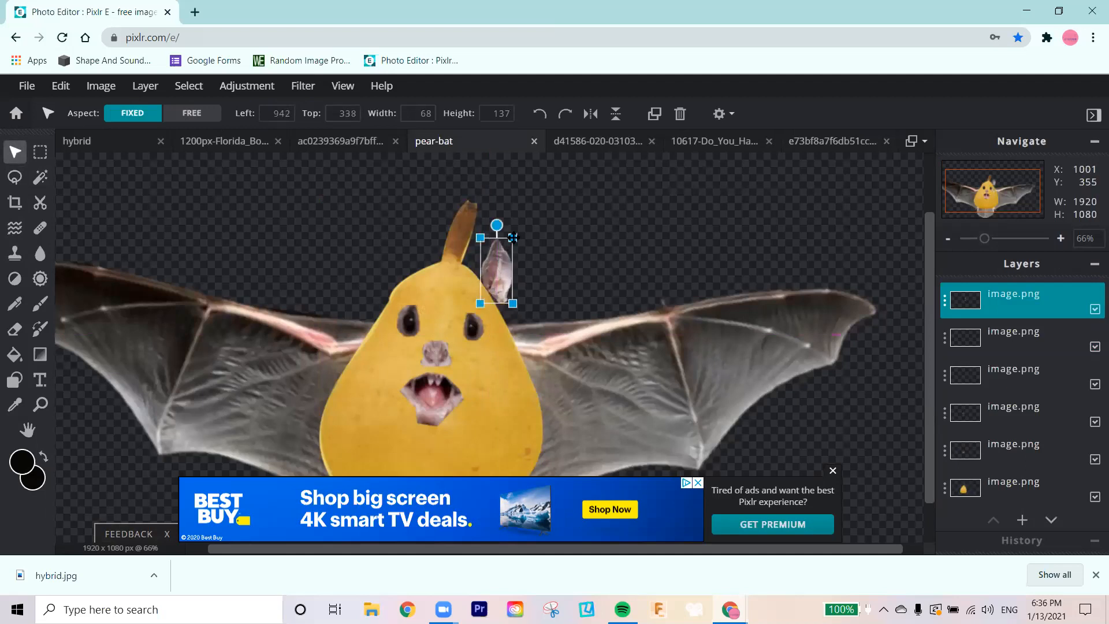
{"action": "left_click_drag", "start_coordinate": [496, 224], "coordinate": [491, 269]}
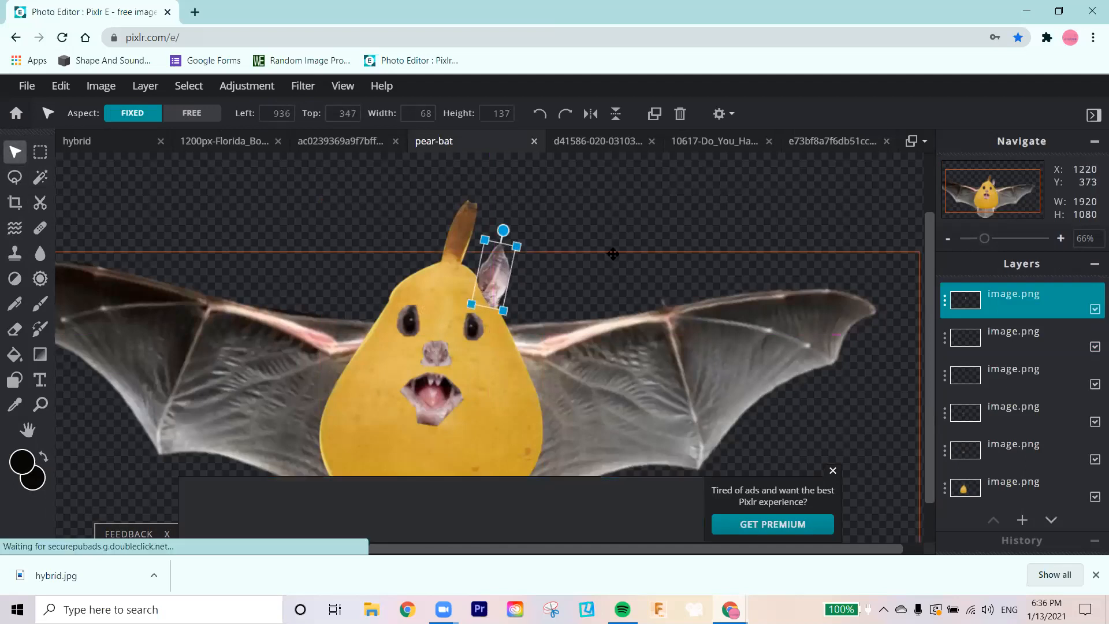
{"action": "left_click", "coordinate": [571, 291]}
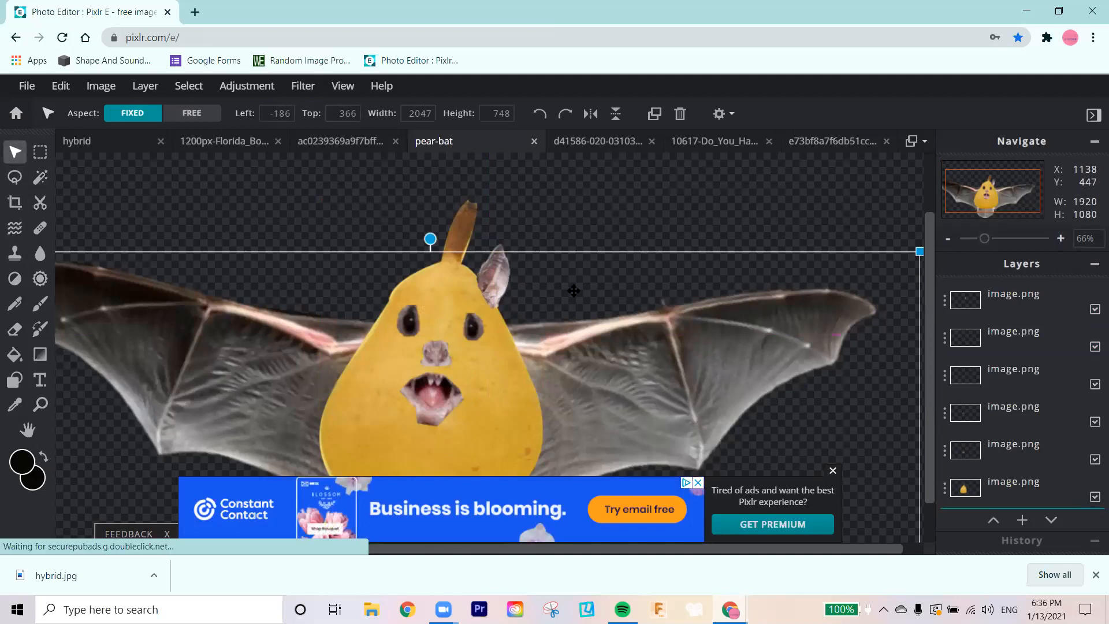
Step: Paste a second copy of the ear, flip it horizontally, and place it on the pear's upper left opposite the first ear
{"action": "left_click", "coordinate": [496, 277]}
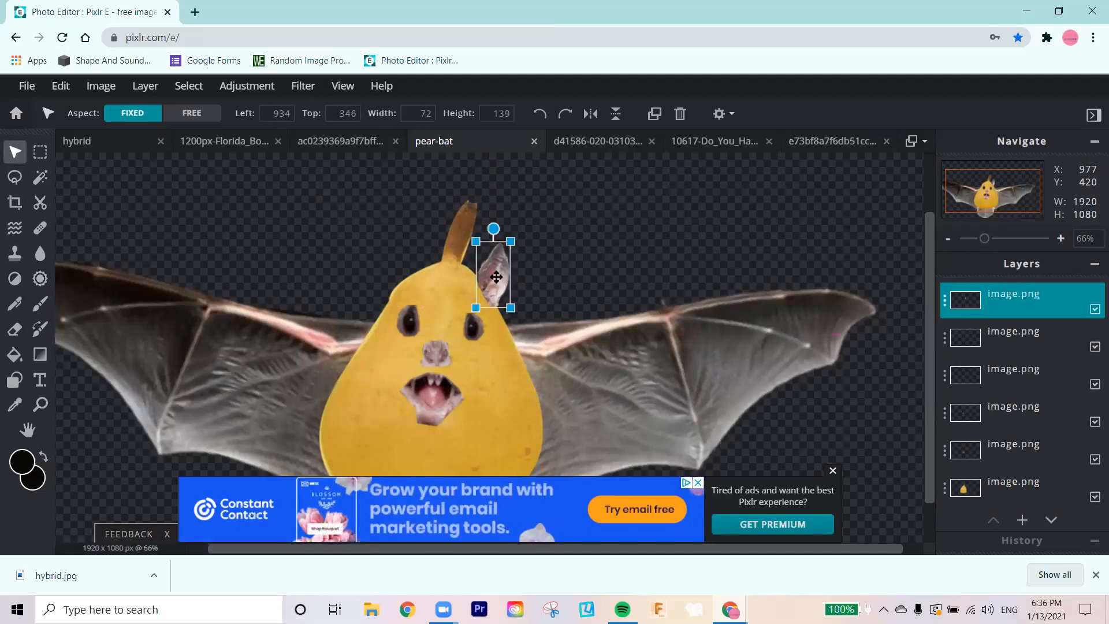
{"action": "key", "text": "ctrl+c"}
{"action": "key", "text": "ctrl+v"}
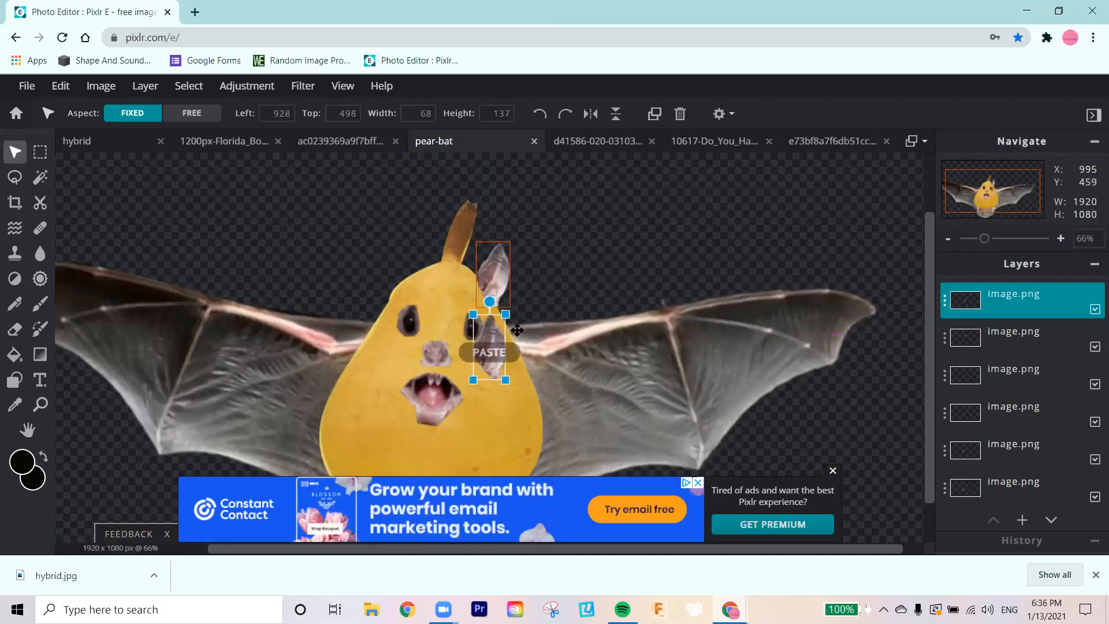
{"action": "left_click_drag", "start_coordinate": [494, 277], "coordinate": [394, 266]}
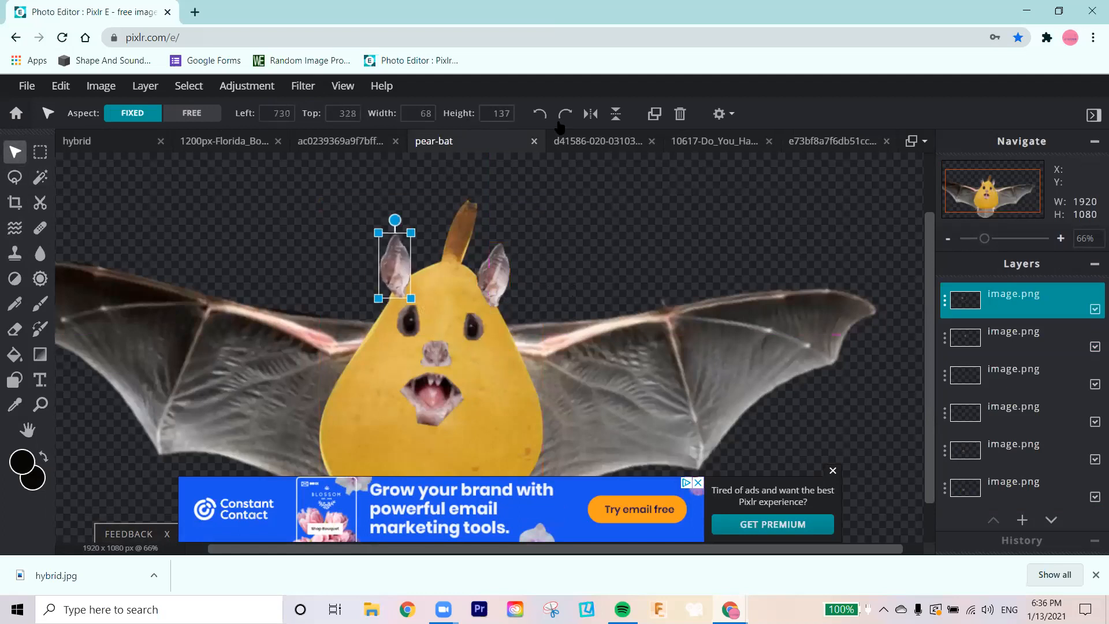
{"action": "left_click", "coordinate": [590, 113]}
{"action": "left_click_drag", "start_coordinate": [391, 269], "coordinate": [398, 264]}
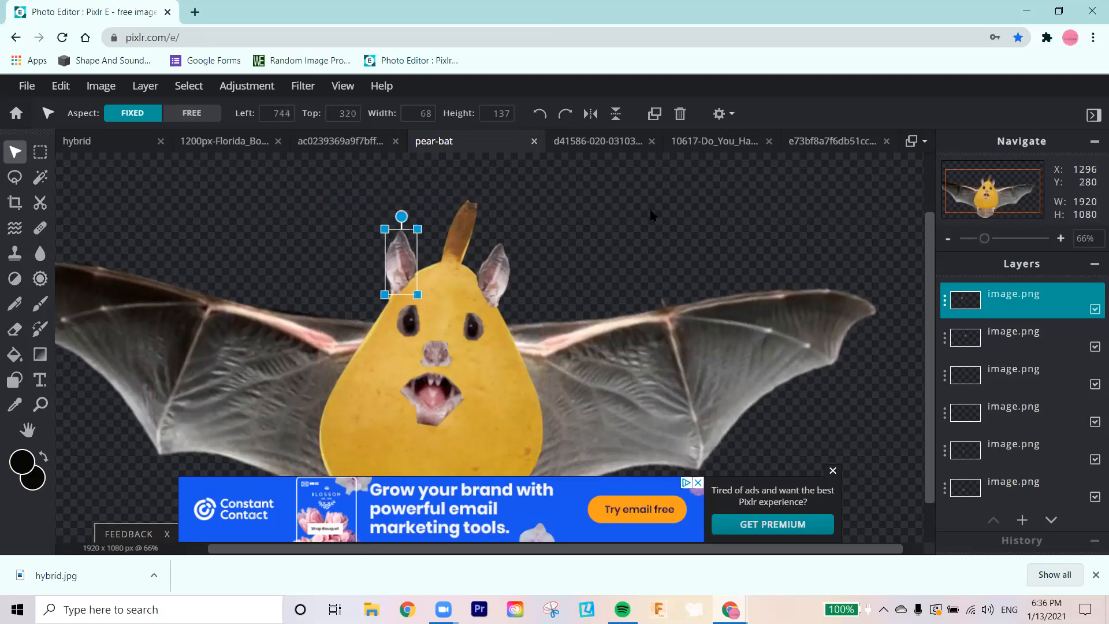
{"action": "left_click", "coordinate": [651, 214]}
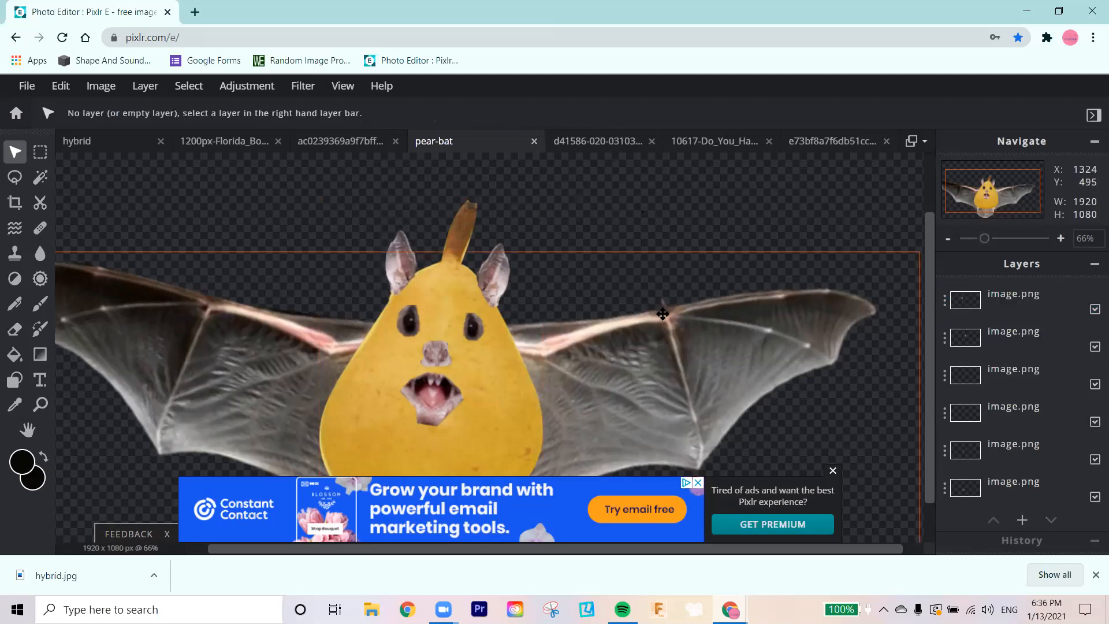
{"action": "scroll", "coordinate": [664, 314], "scroll_direction": "down", "scroll_amount": 5}
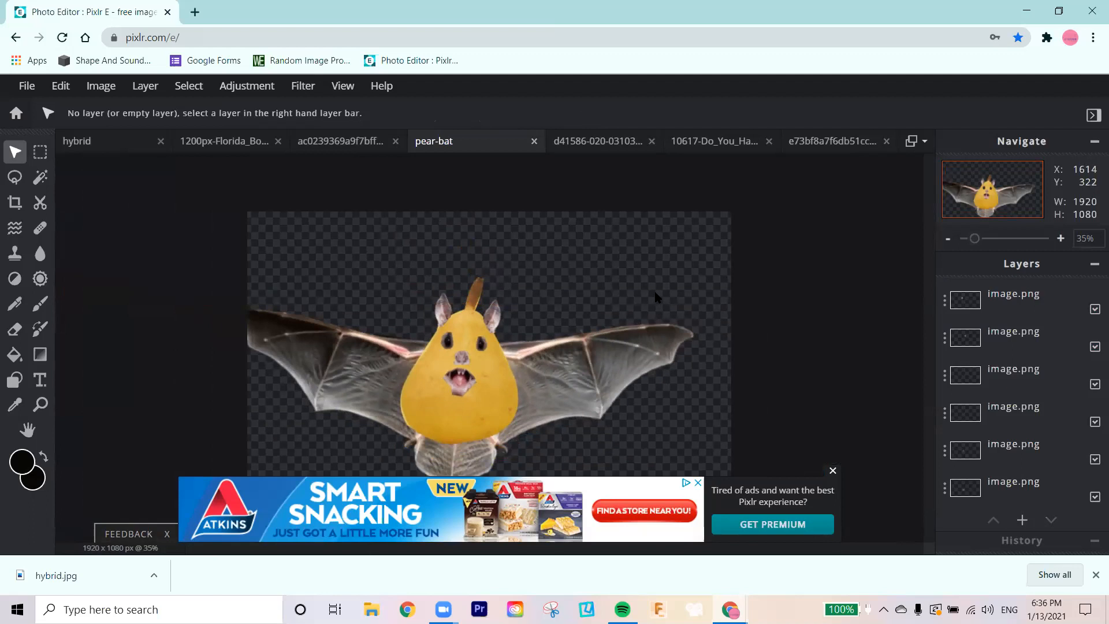
{"action": "left_click", "coordinate": [832, 471]}
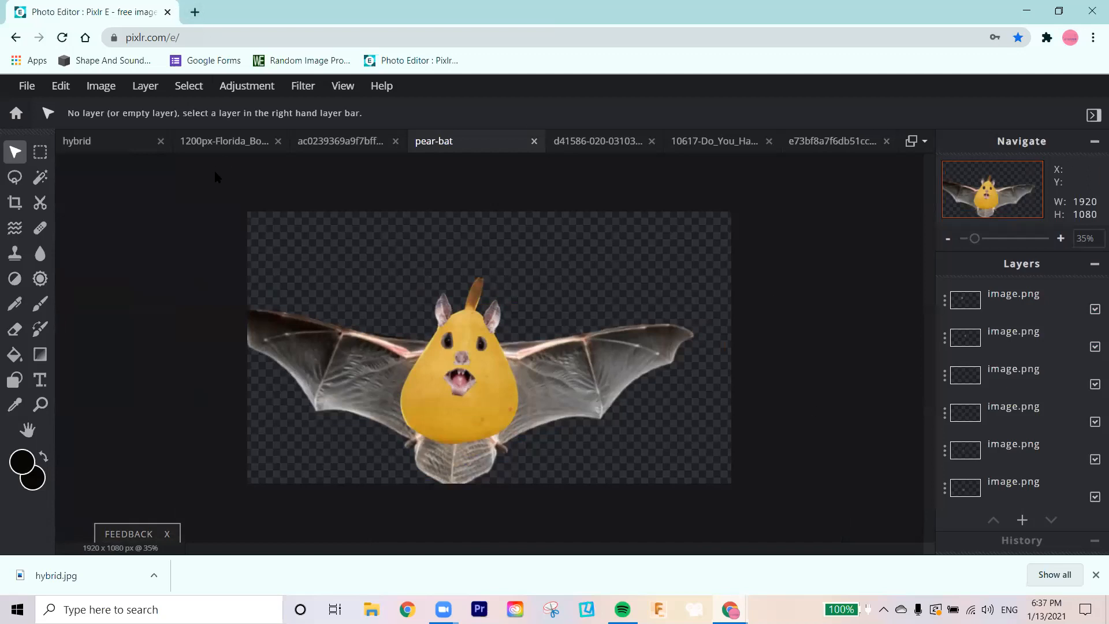
Step: Switch to the browser window with the bat face image results and search Google Images for "taco bell"
{"action": "key", "text": "alt+Tab"}
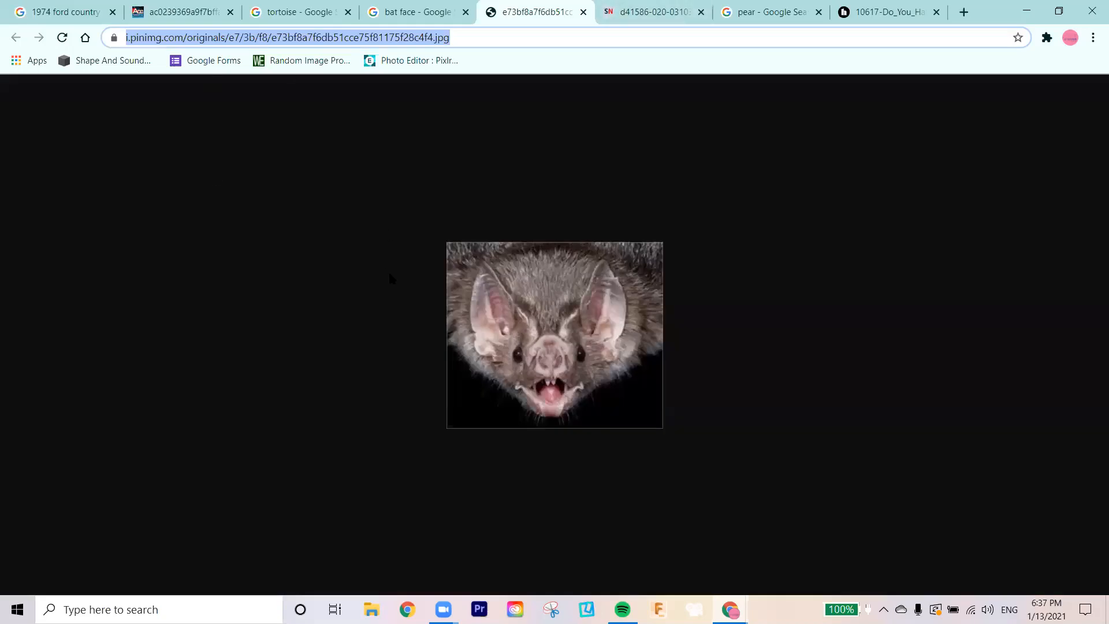
{"action": "left_click", "coordinate": [416, 12]}
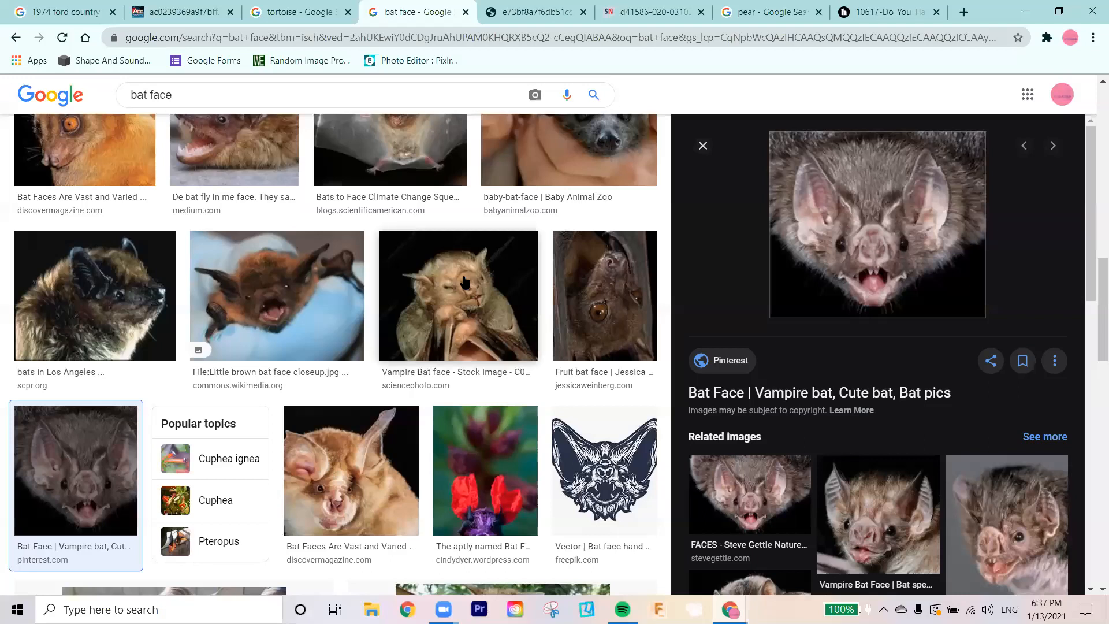
{"action": "scroll", "coordinate": [465, 283], "scroll_direction": "up", "scroll_amount": 10}
{"action": "left_click", "coordinate": [265, 105]}
{"action": "key", "text": "ctrl+a"}
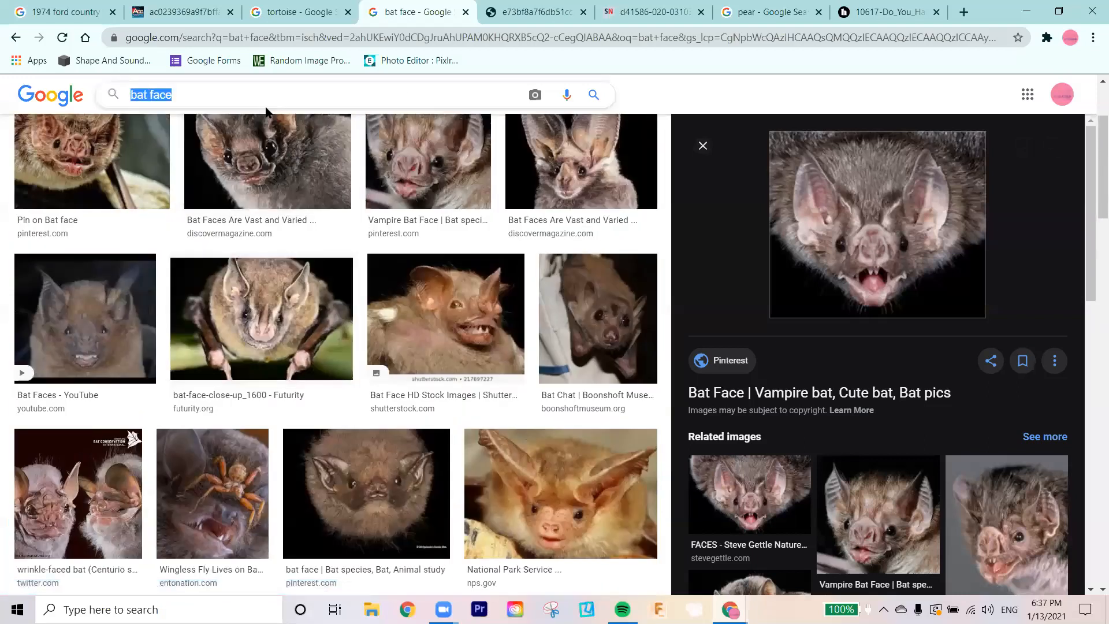
{"action": "key", "text": "BackSpace"}
{"action": "type", "text": "taco bell"}
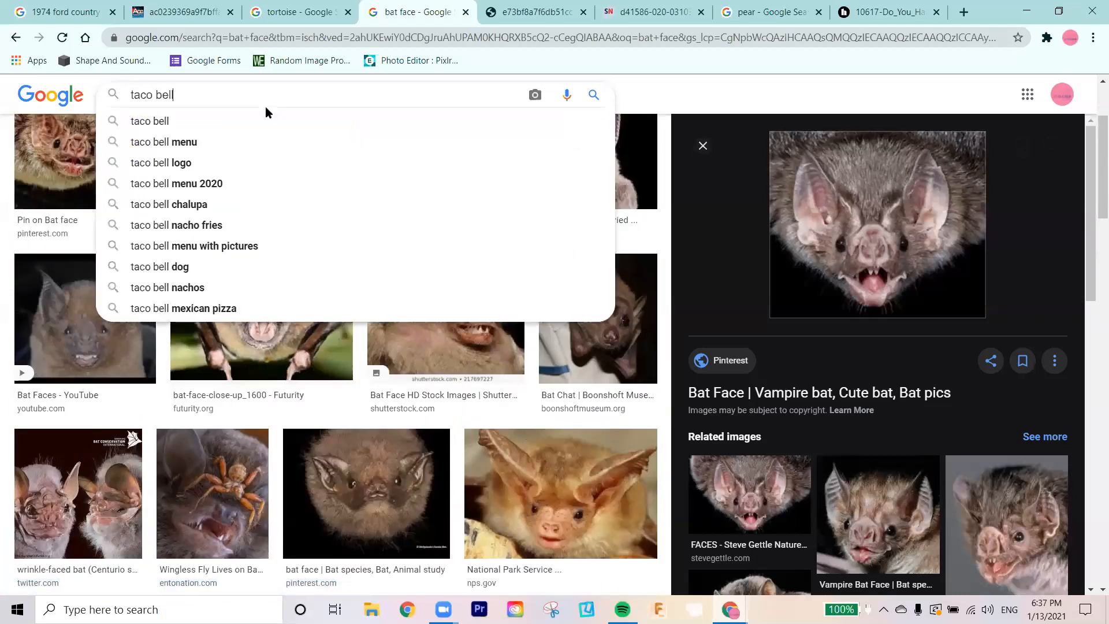
{"action": "key", "text": "Return"}
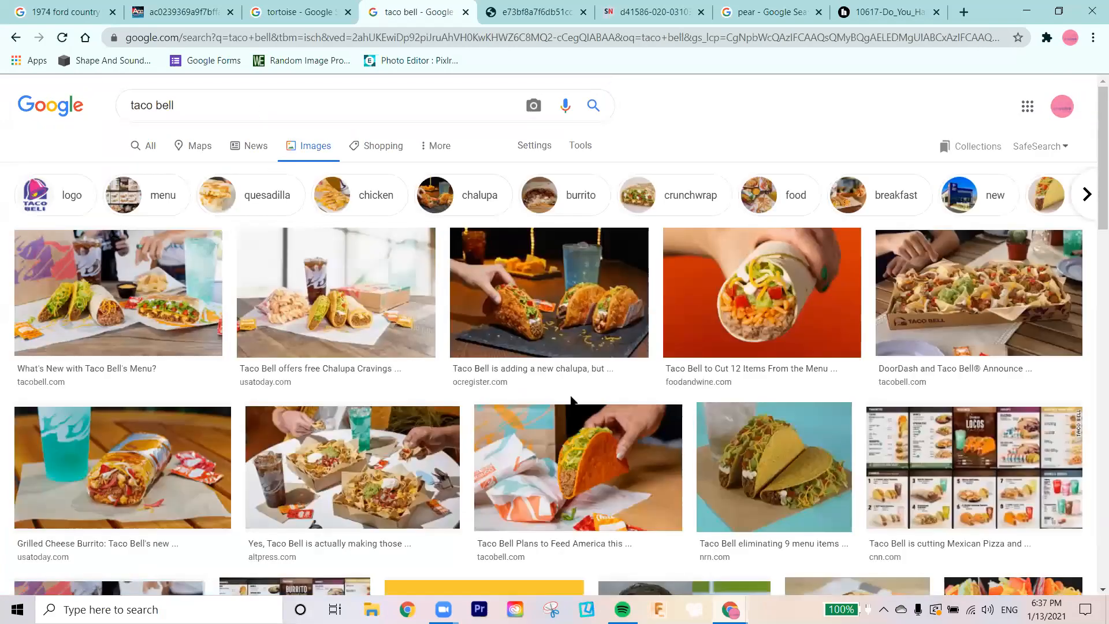
Step: Open the 2000 x 1125 PR Newswire picture of the Taco Bell restaurant exterior in its own tab and copy its web address
{"action": "scroll", "coordinate": [572, 400], "scroll_direction": "down", "scroll_amount": 7}
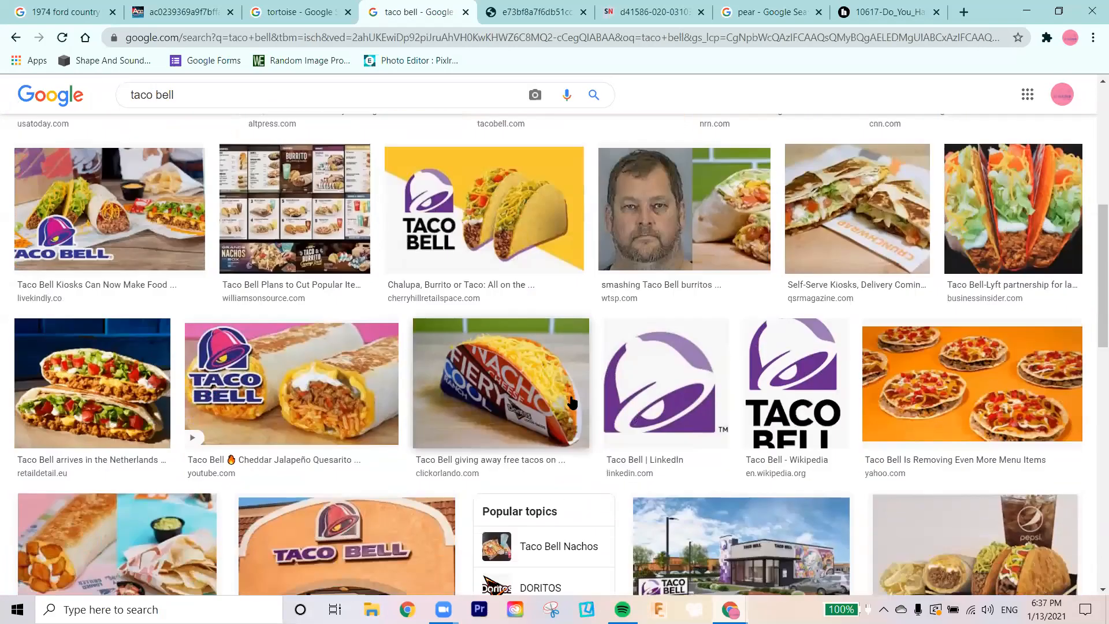
{"action": "scroll", "coordinate": [571, 403], "scroll_direction": "down", "scroll_amount": 2}
{"action": "left_click", "coordinate": [792, 430]}
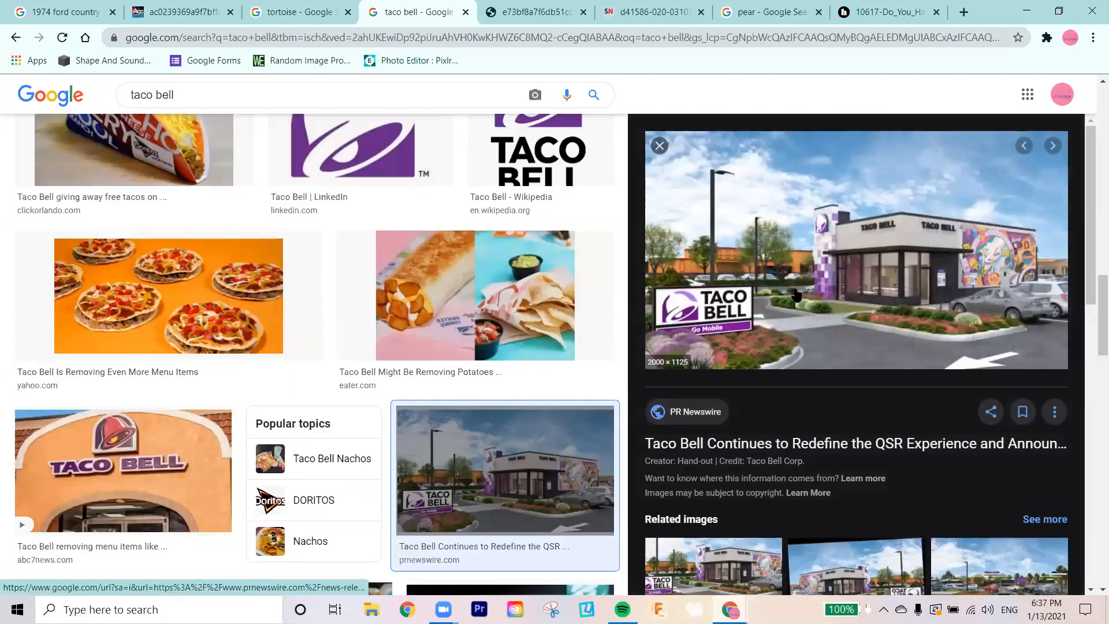
{"action": "right_click", "coordinate": [795, 292]}
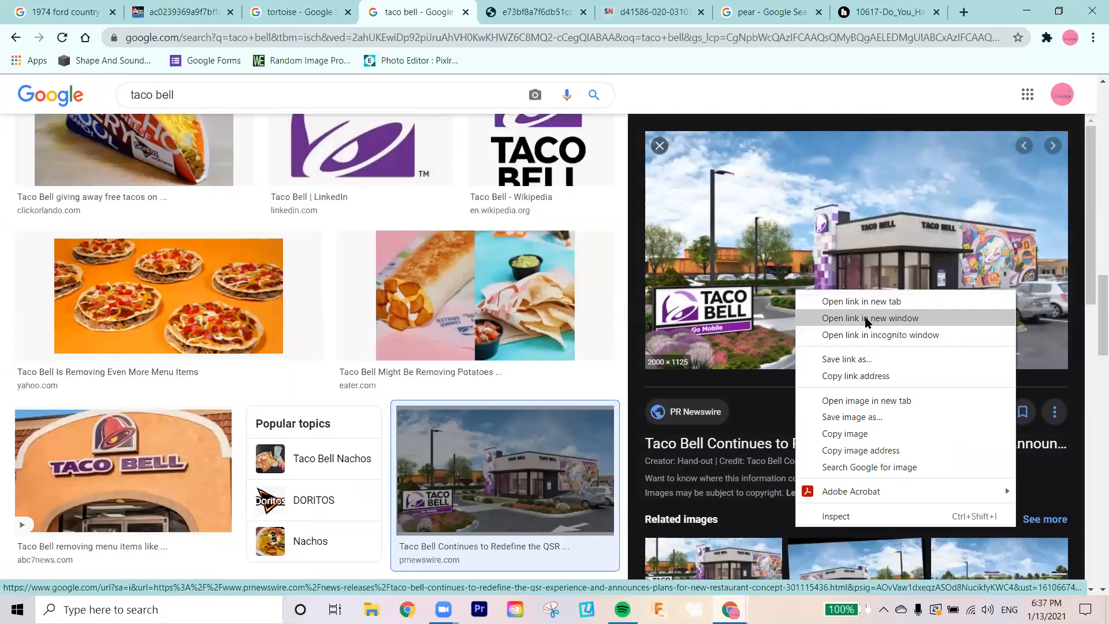
{"action": "left_click", "coordinate": [869, 402]}
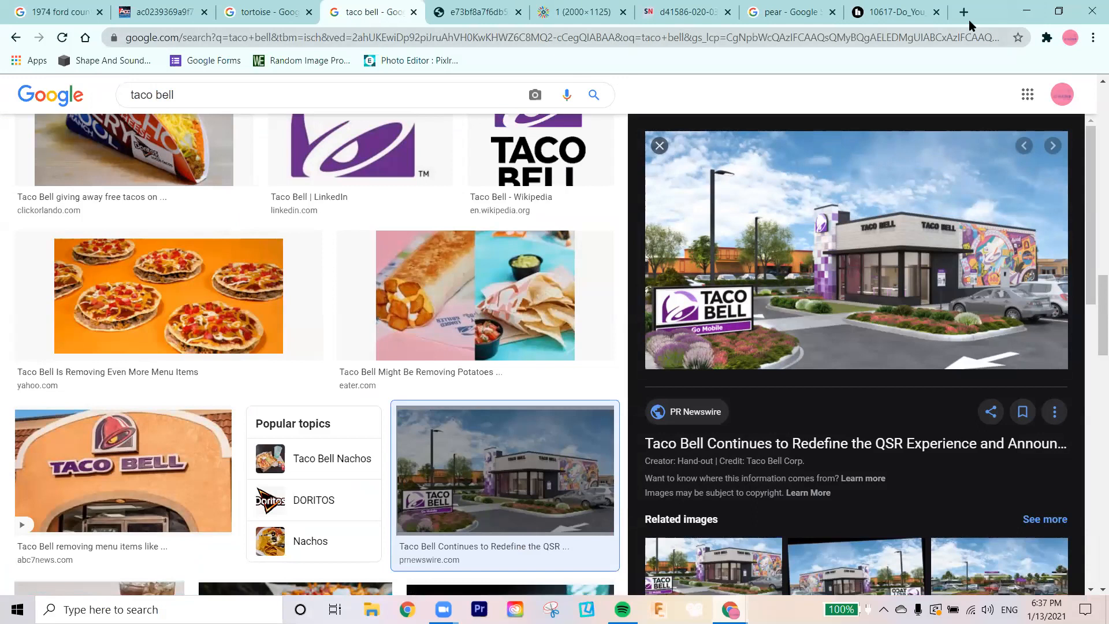
{"action": "left_click", "coordinate": [582, 12]}
{"action": "right_click", "coordinate": [569, 34]}
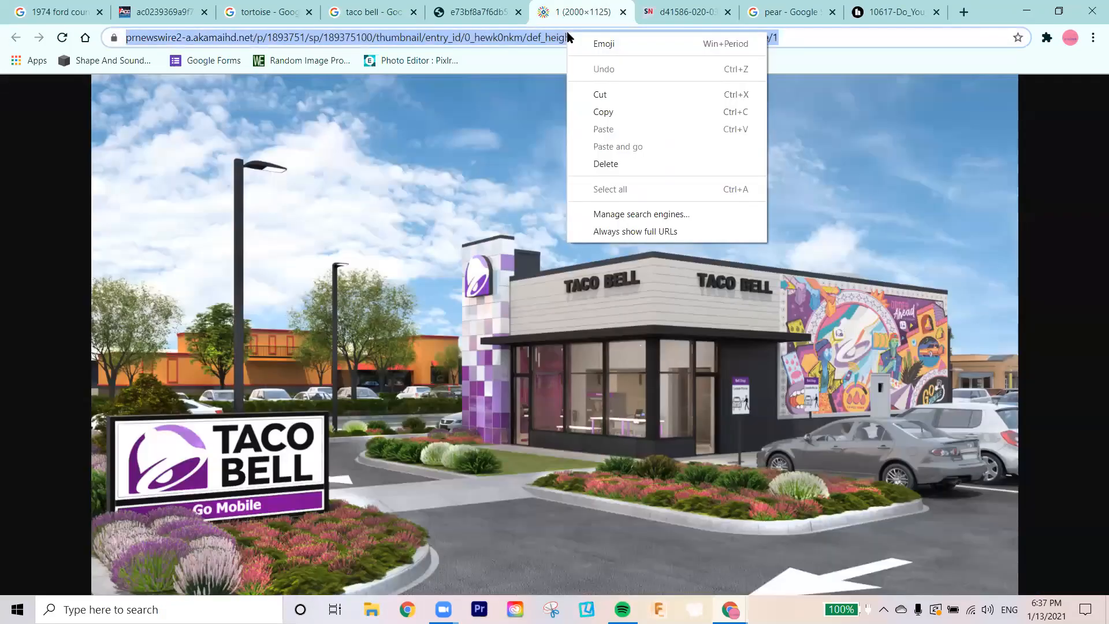
{"action": "left_click", "coordinate": [647, 116]}
Step: Return to Pixlr, add the copied image URL as a layer in pear-bat, and move that layer to the bottom of the stack
{"action": "key", "text": "alt+Tab"}
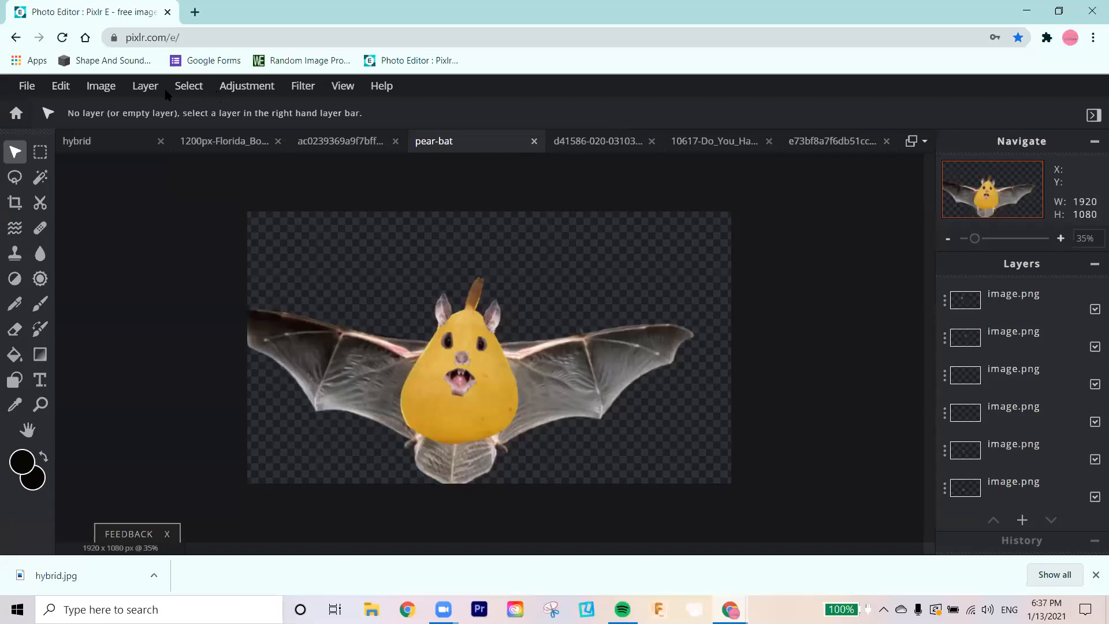
{"action": "left_click", "coordinate": [145, 87]}
{"action": "left_click", "coordinate": [146, 87]}
{"action": "left_click", "coordinate": [145, 87]}
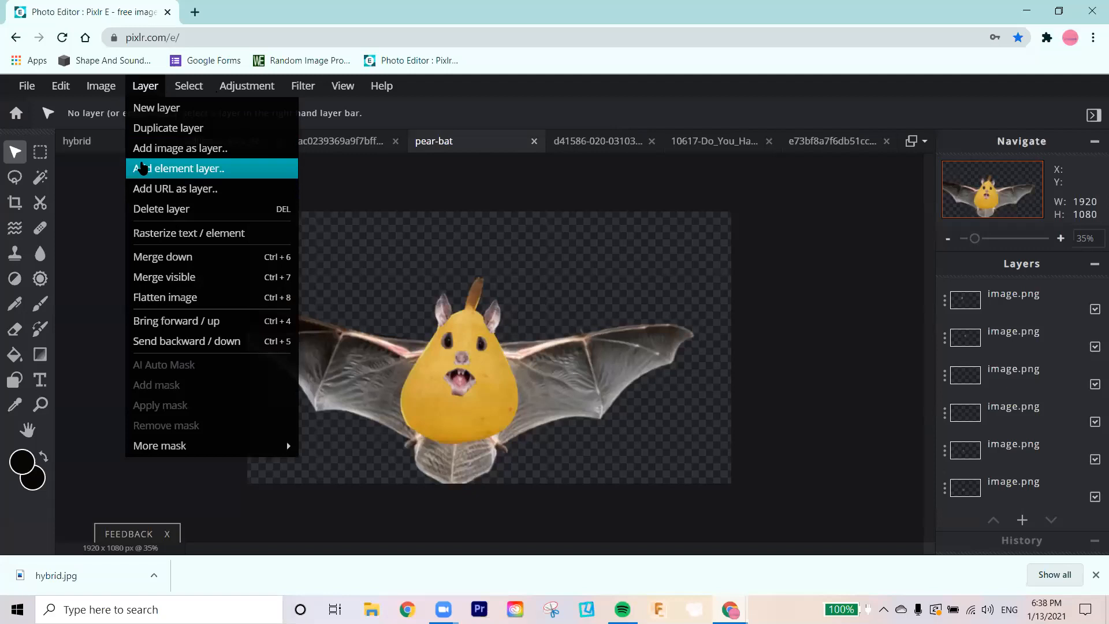
{"action": "left_click", "coordinate": [146, 188]}
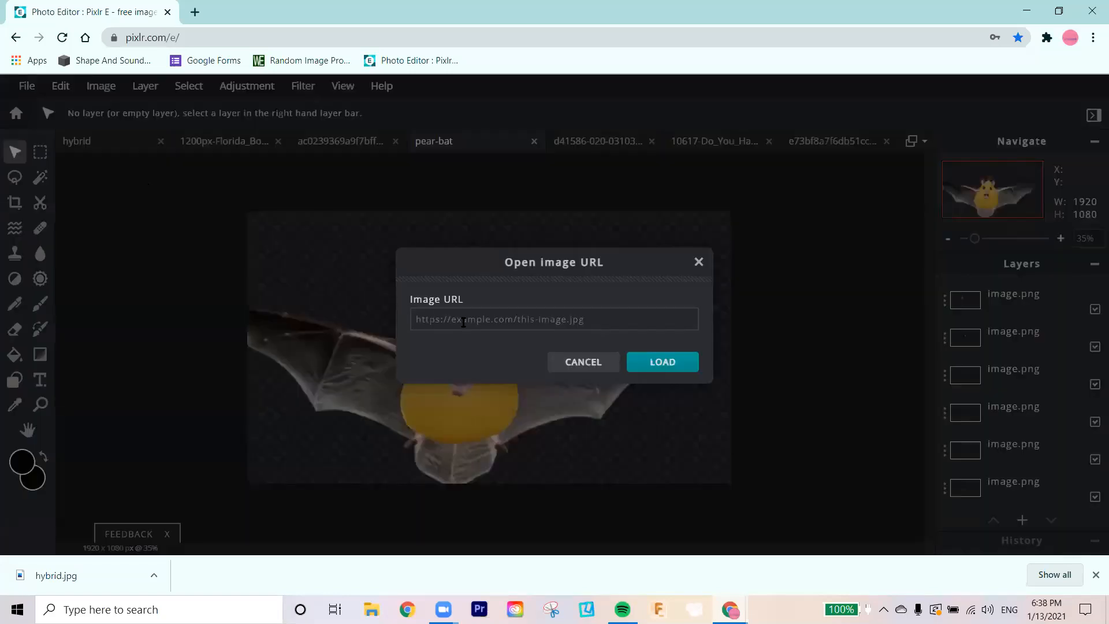
{"action": "key", "text": "ctrl+v"}
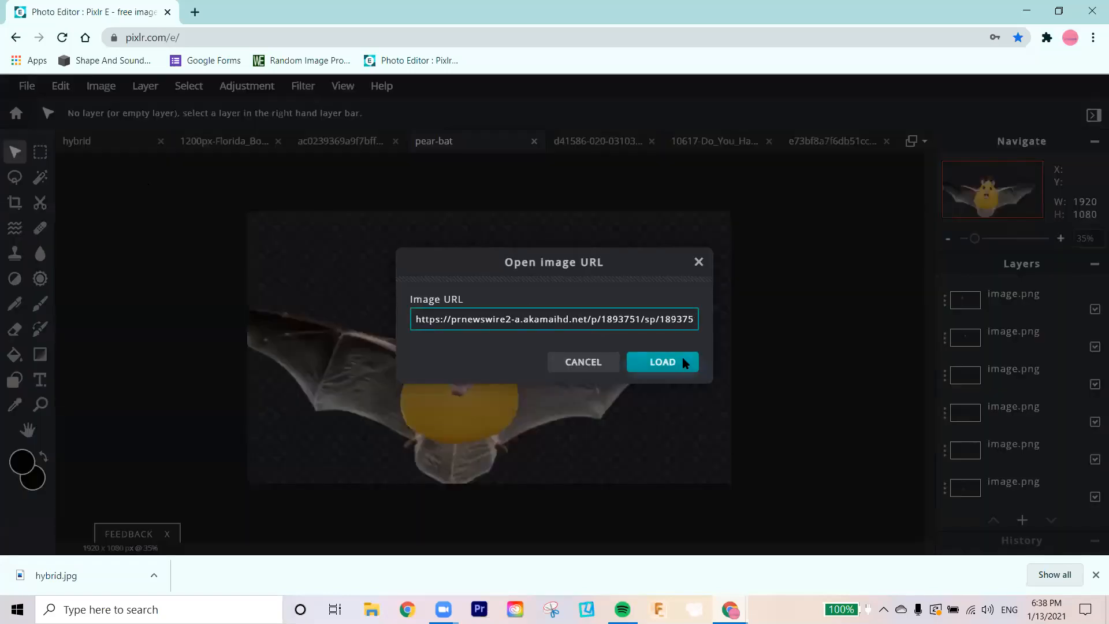
{"action": "left_click", "coordinate": [680, 362]}
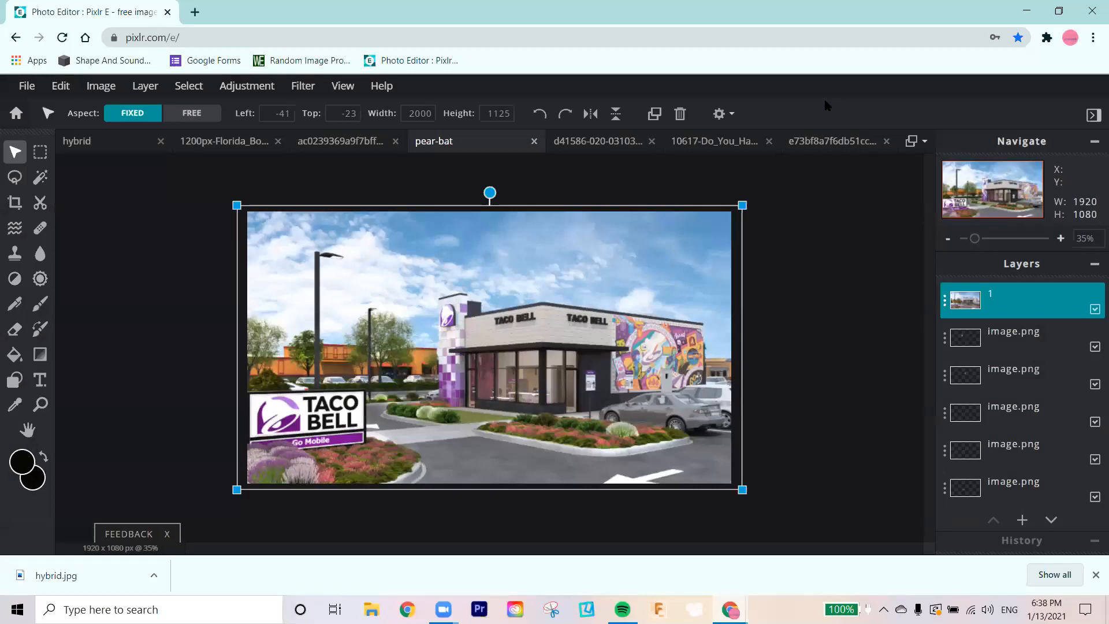
{"action": "left_click_drag", "start_coordinate": [1014, 296], "coordinate": [1016, 495]}
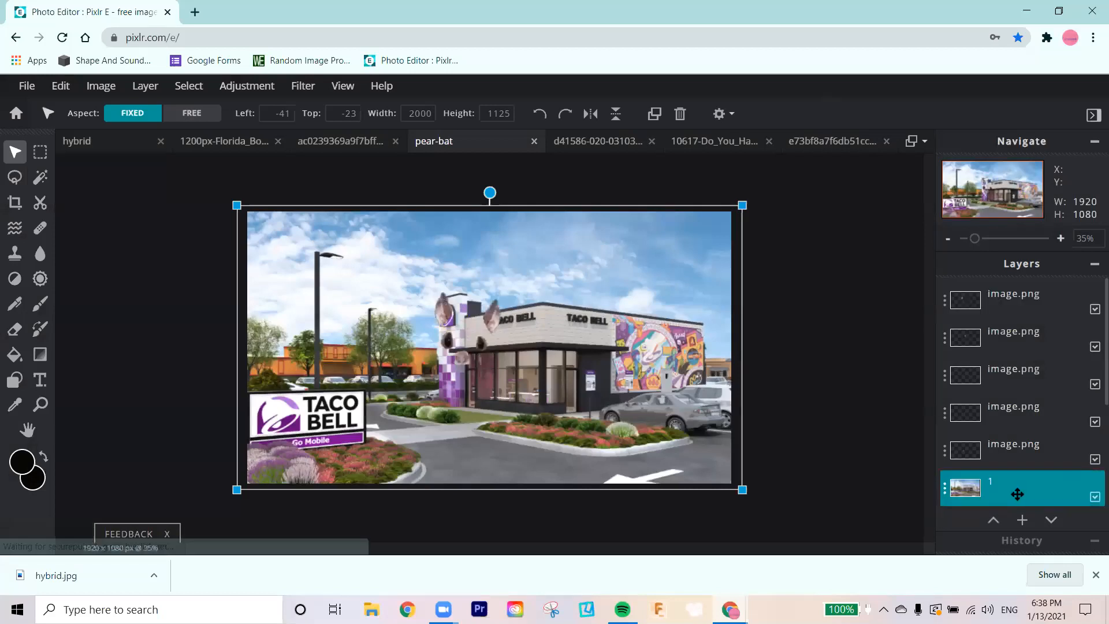
{"action": "left_click_drag", "start_coordinate": [1028, 307], "coordinate": [1037, 495]}
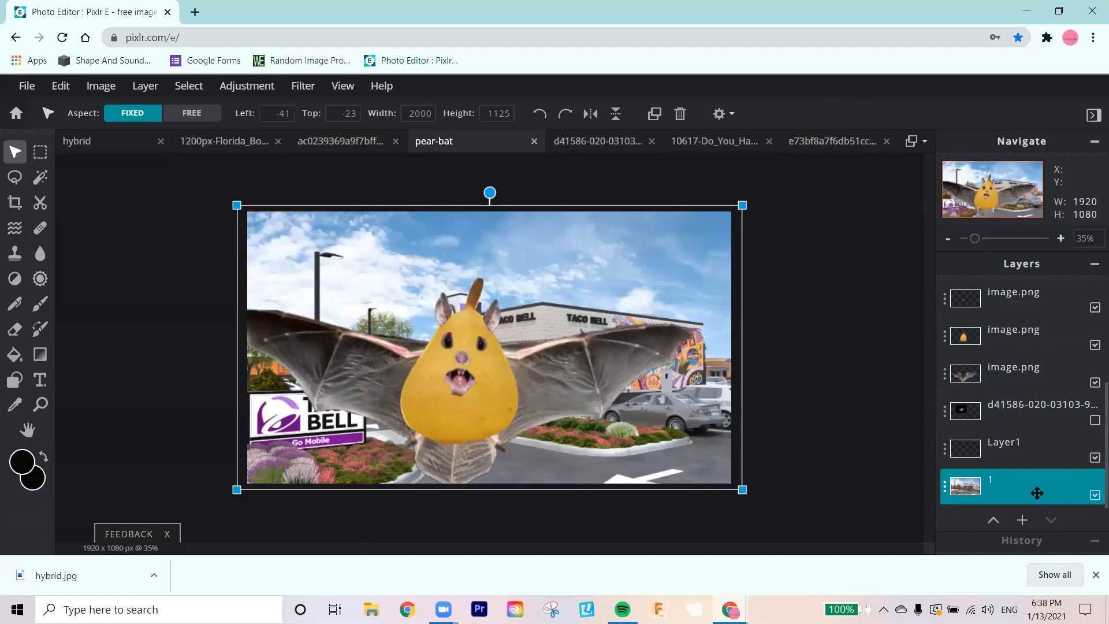
{"action": "double_click", "coordinate": [1022, 409]}
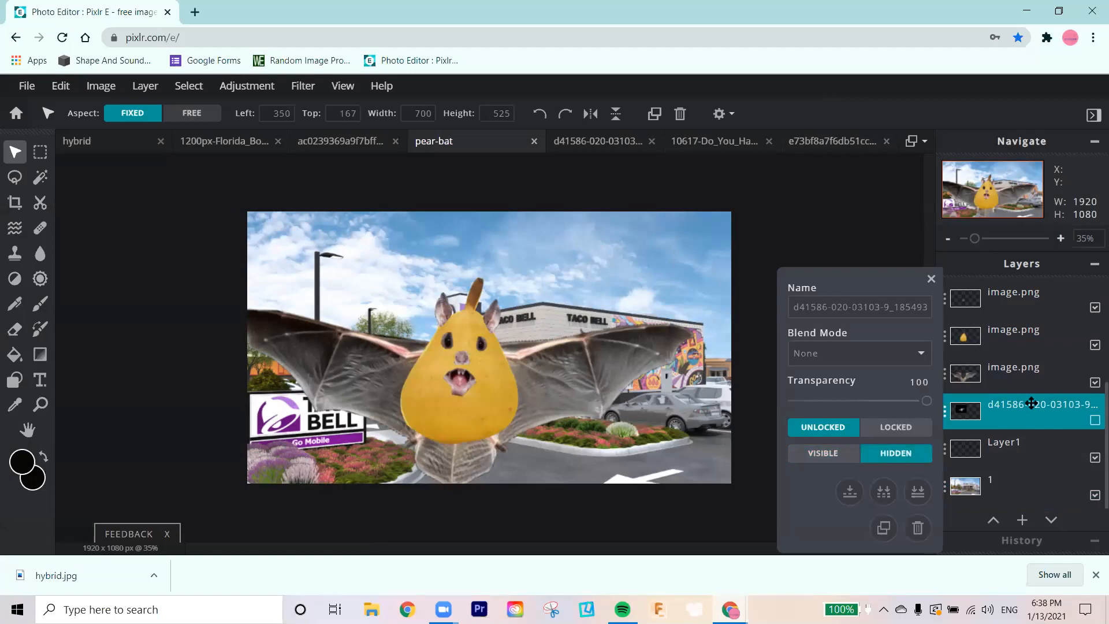
{"action": "left_click", "coordinate": [1094, 420]}
{"action": "left_click", "coordinate": [1094, 421]}
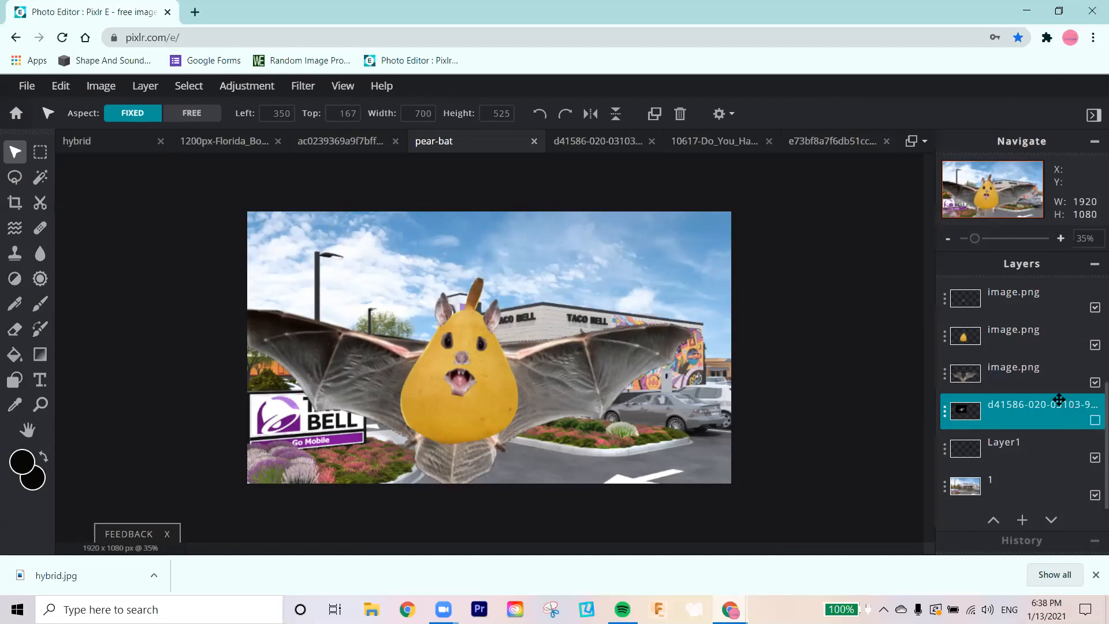
{"action": "left_click", "coordinate": [1027, 404]}
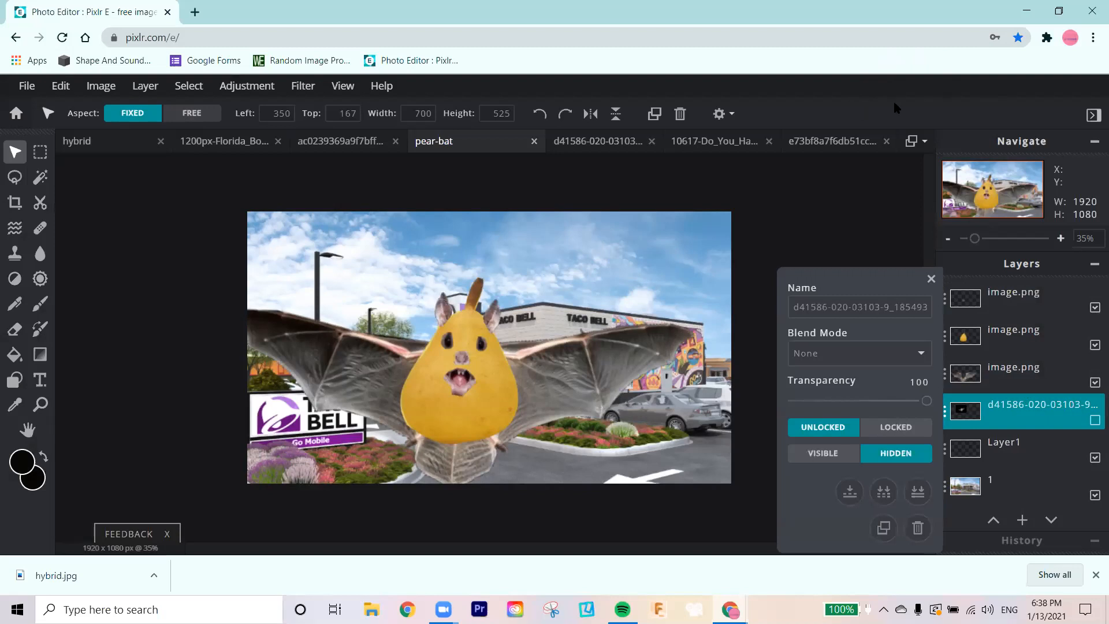
{"action": "left_click", "coordinate": [1011, 419]}
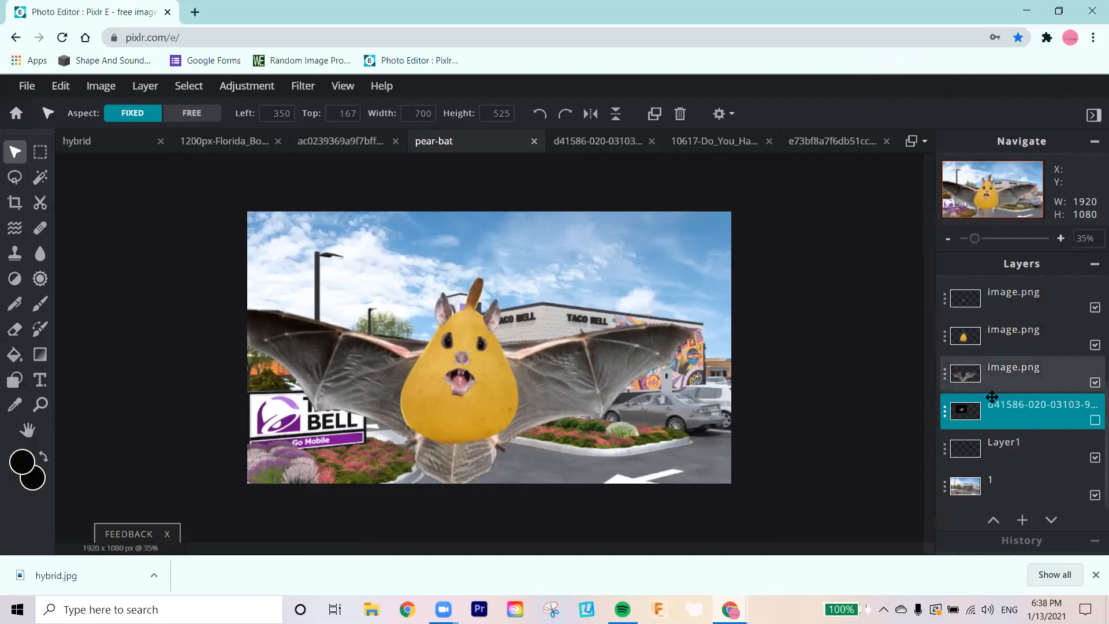
{"action": "left_click", "coordinate": [995, 404]}
{"action": "triple_click", "coordinate": [852, 312]}
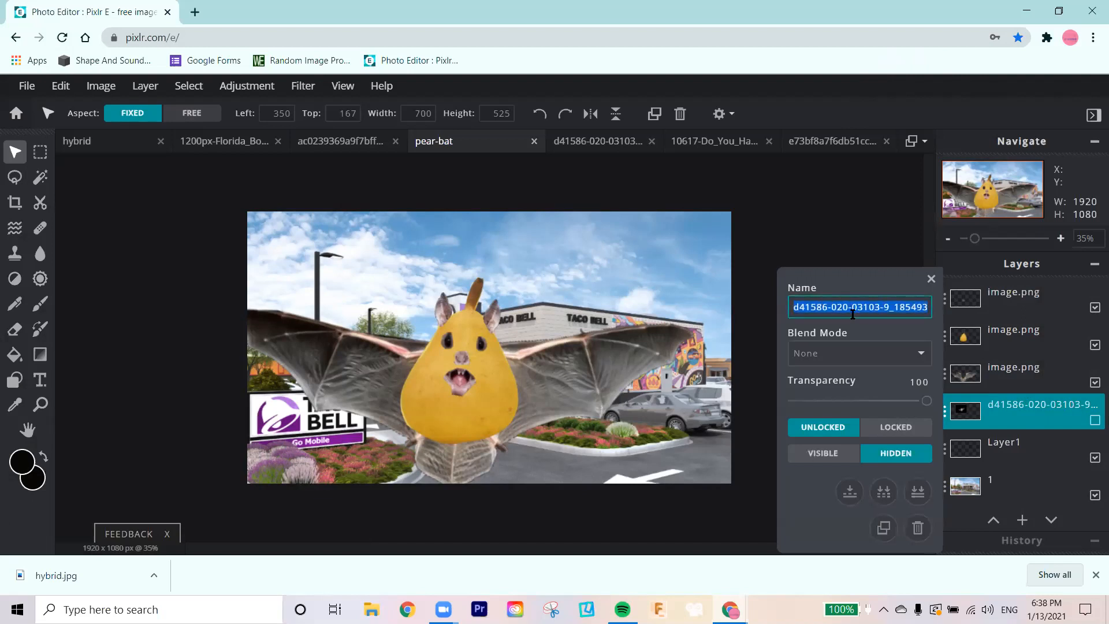
{"action": "type", "text": "bat"}
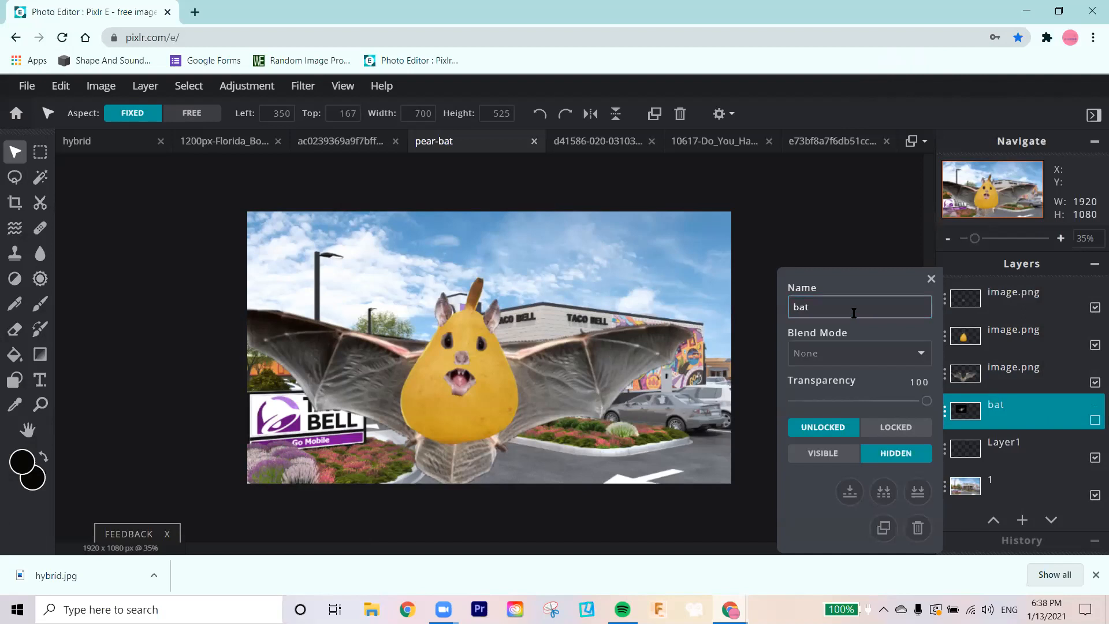
{"action": "left_click", "coordinate": [930, 278]}
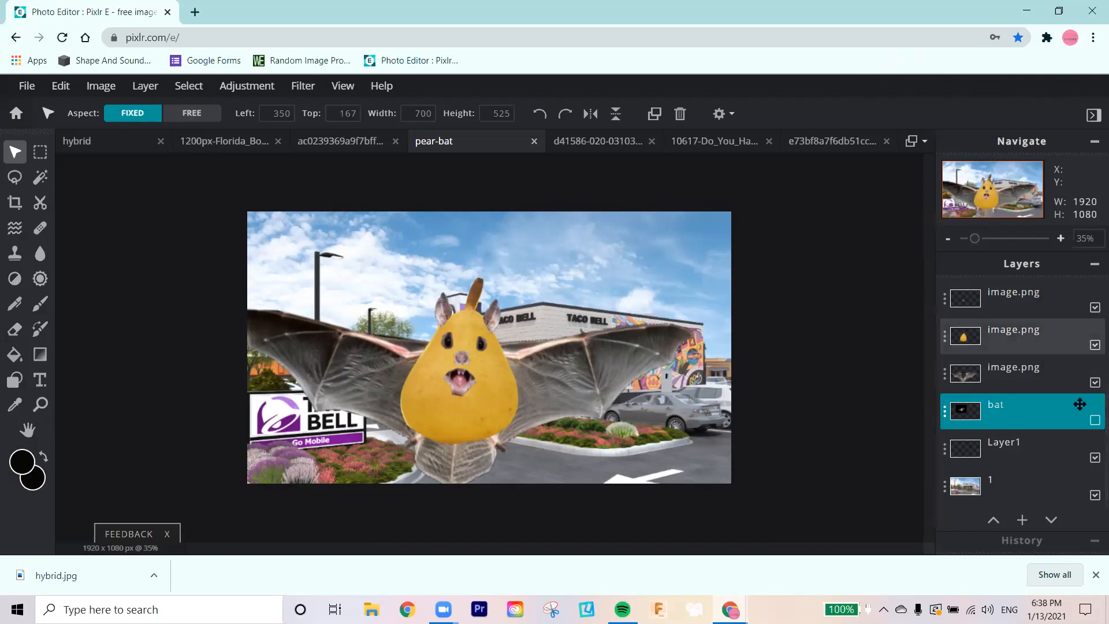
Step: Rename the layer holding the bat wings as wings, and move background layer 1 above Layer1, directly beneath the bat layer
{"action": "left_click", "coordinate": [1040, 374]}
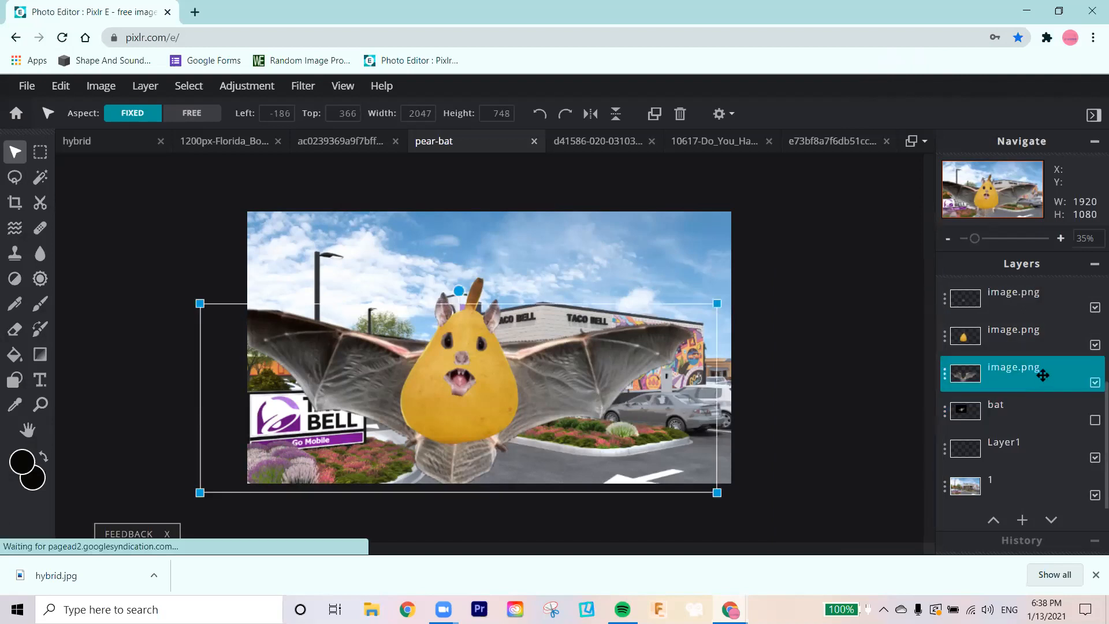
{"action": "left_click", "coordinate": [944, 375]}
{"action": "left_click", "coordinate": [858, 308]}
{"action": "triple_click", "coordinate": [858, 307]}
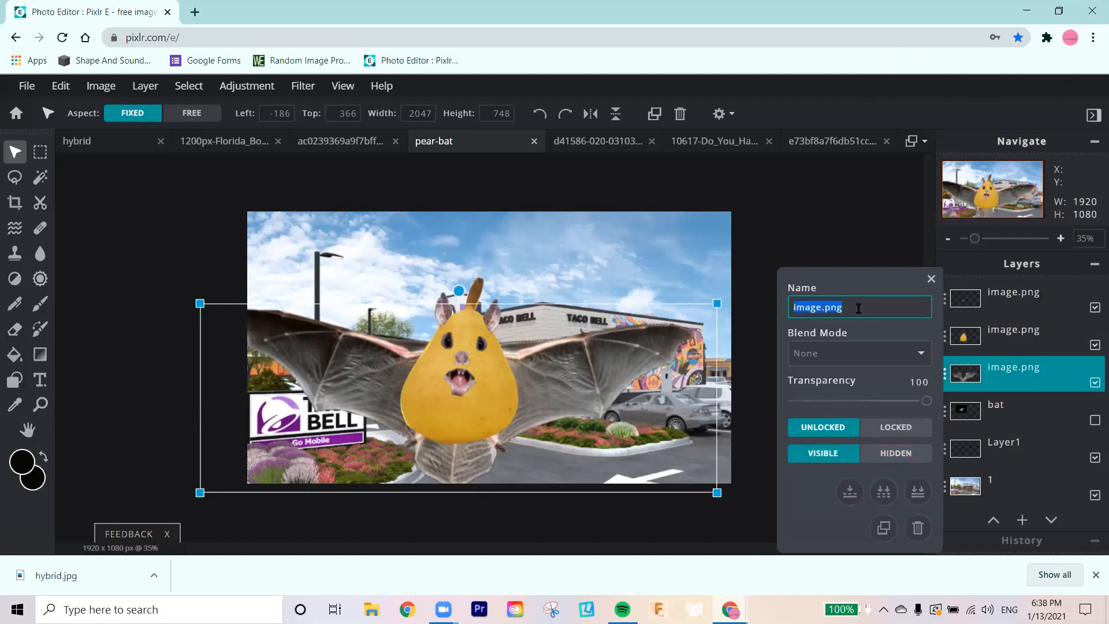
{"action": "type", "text": "wings"}
{"action": "key", "text": "Return"}
{"action": "left_click_drag", "start_coordinate": [989, 483], "coordinate": [994, 430]}
Step: Rename the image layer that holds the pear body as pear
{"action": "scroll", "coordinate": [999, 439], "scroll_direction": "up", "scroll_amount": 2}
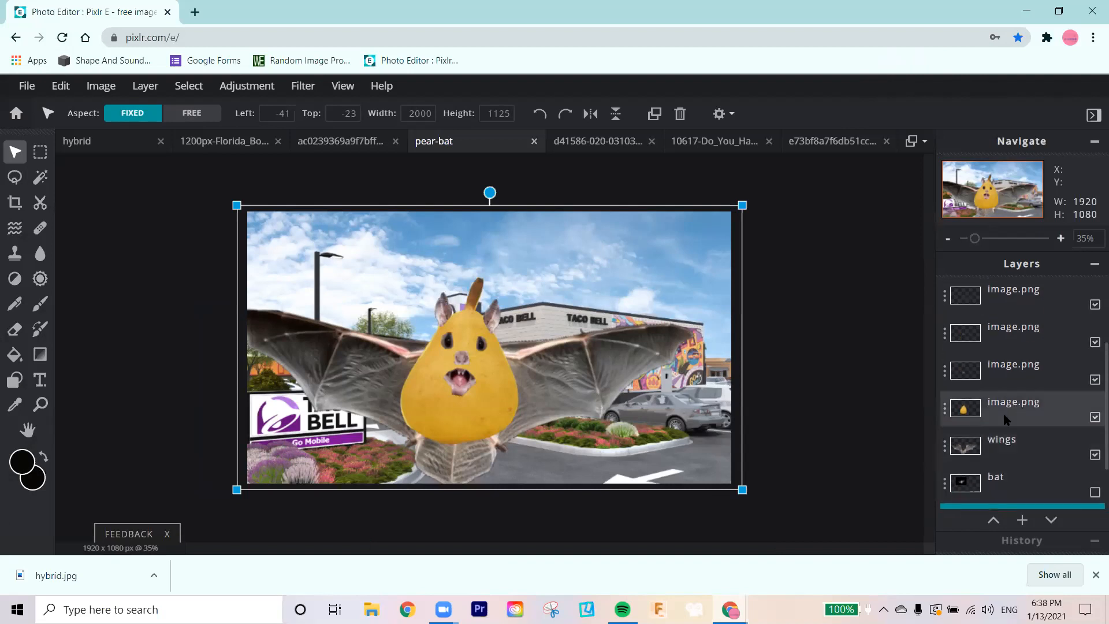
{"action": "left_click", "coordinate": [1005, 419]}
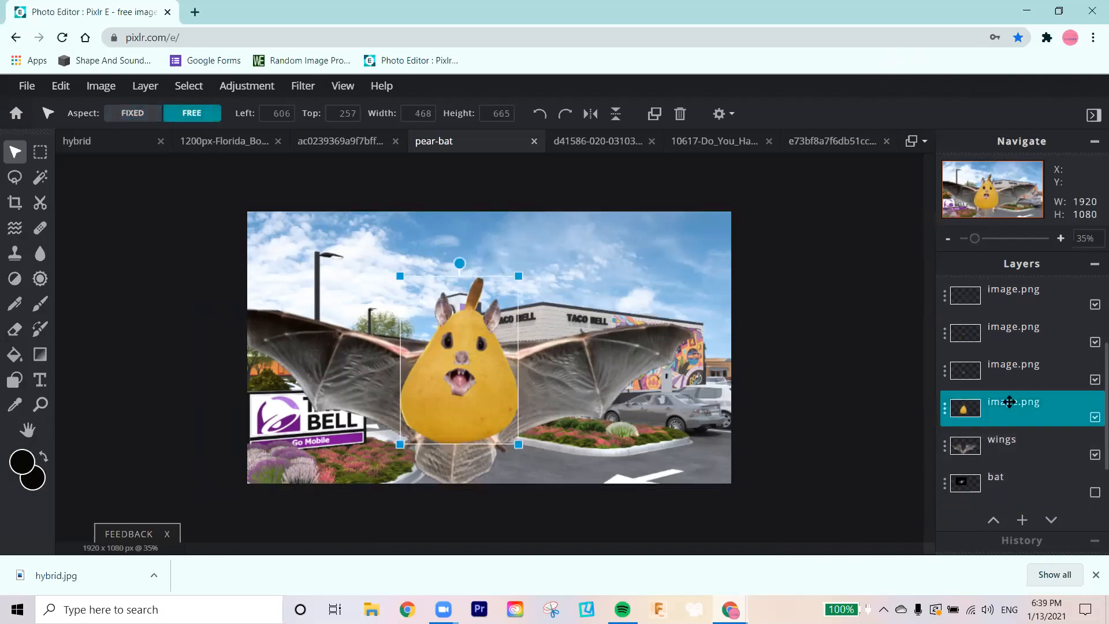
{"action": "double_click", "coordinate": [1009, 402]}
{"action": "double_click", "coordinate": [863, 306]}
{"action": "type", "text": "pear"}
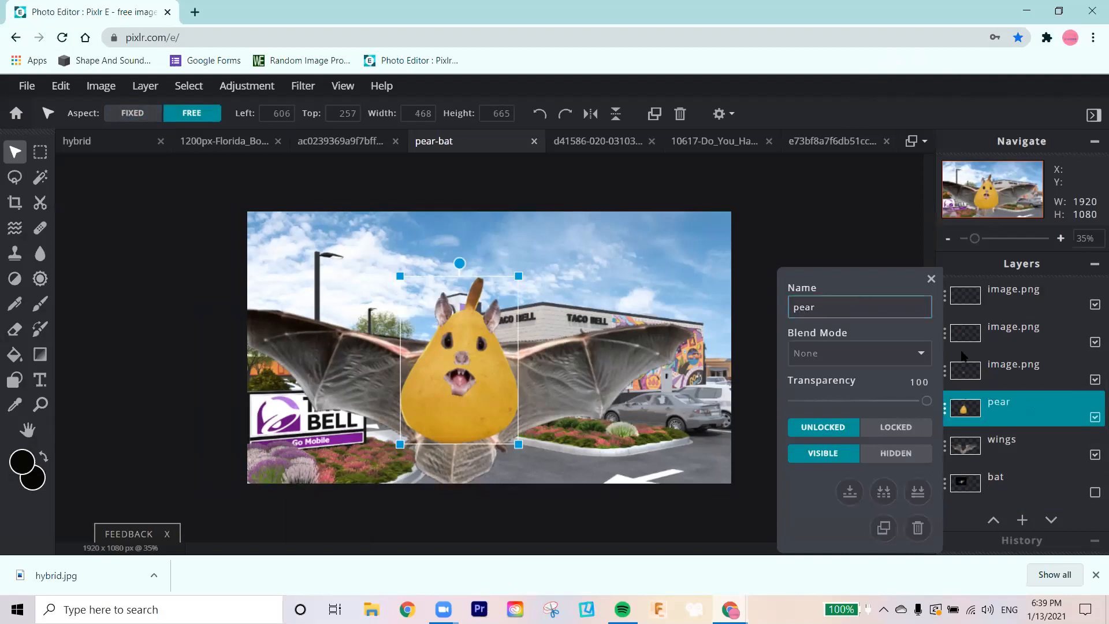
Step: Rename the image layer that holds the bat's mouth, directly above the pear layer, as batmouth
{"action": "left_click", "coordinate": [1026, 370]}
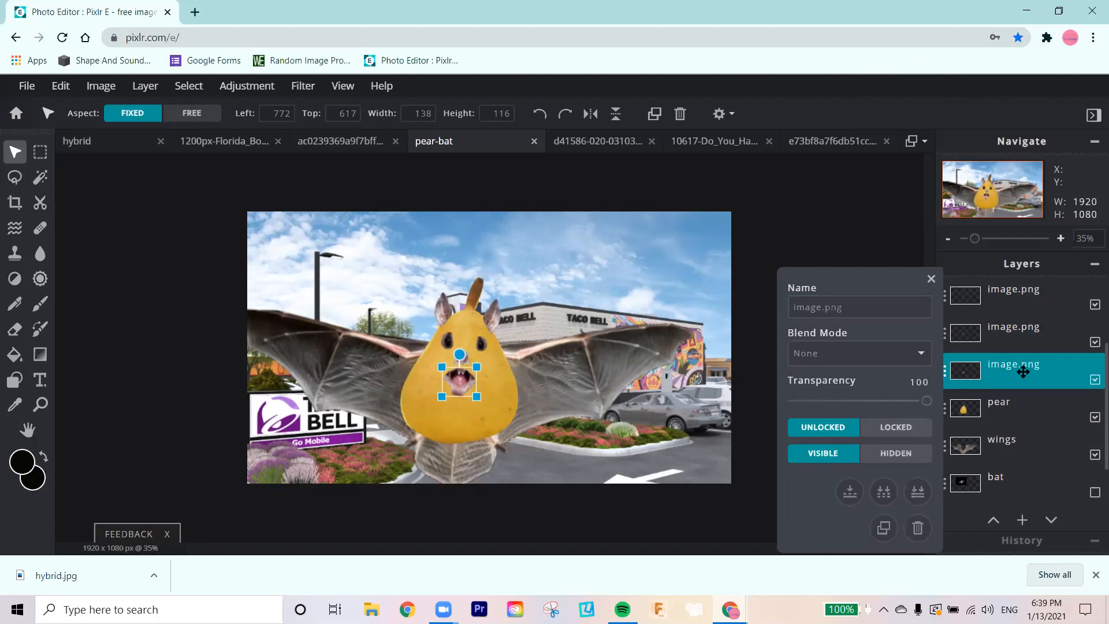
{"action": "double_click", "coordinate": [815, 305]}
{"action": "type", "text": "batmouth"}
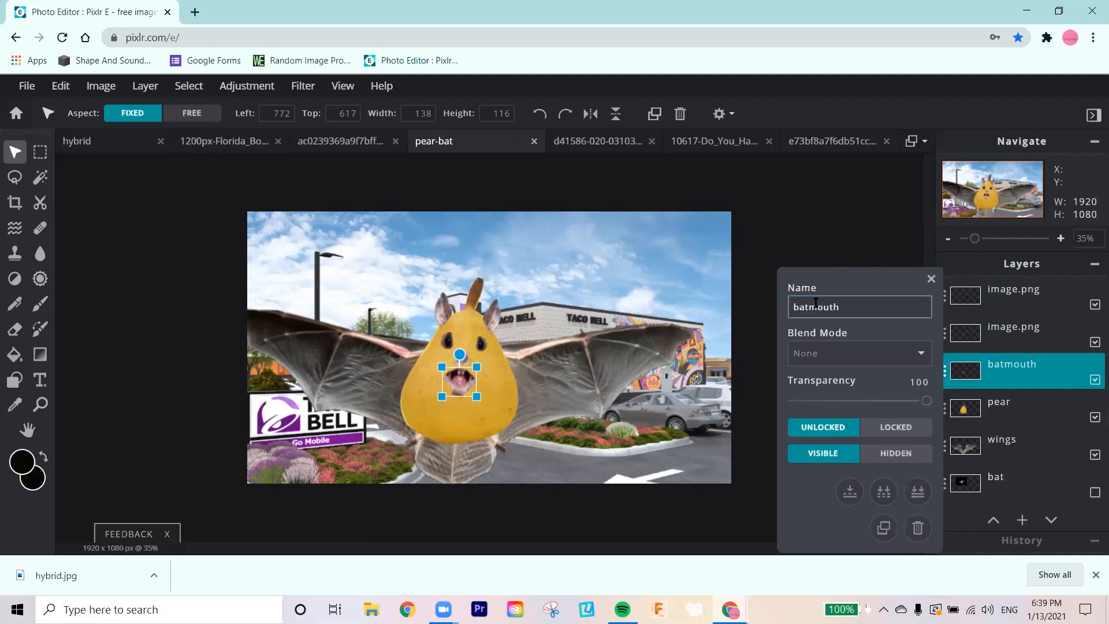
{"action": "key", "text": "Return"}
{"action": "left_click", "coordinate": [931, 279]}
Step: Check which part the layer above batmouth holds by toggling its visibility, and rename it as bat nose
{"action": "left_click", "coordinate": [981, 338]}
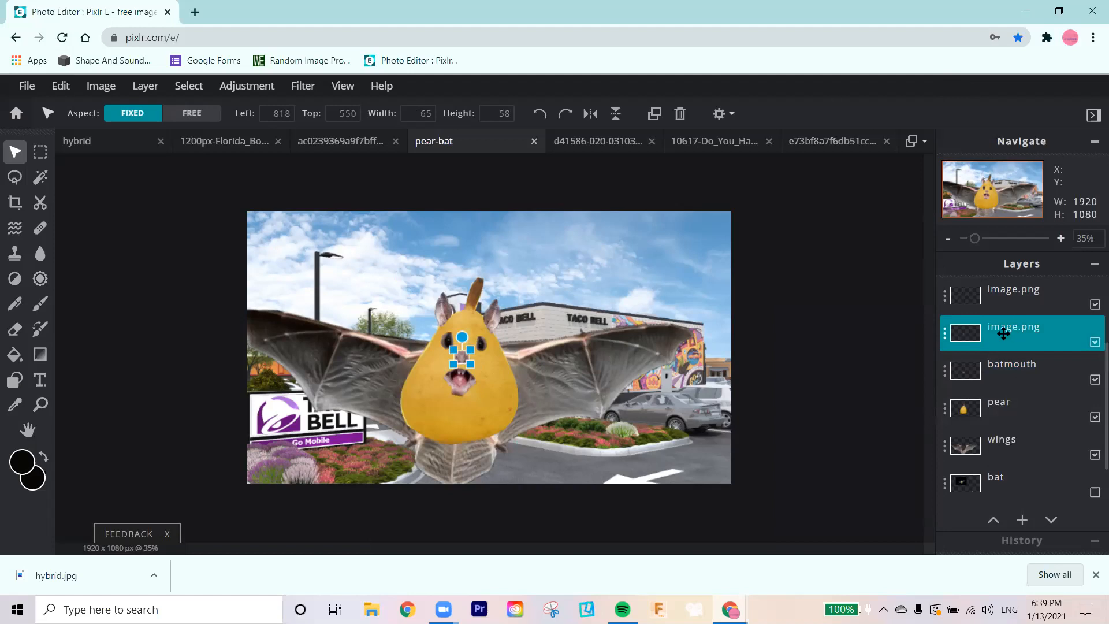
{"action": "left_click", "coordinate": [1095, 344]}
{"action": "left_click", "coordinate": [1095, 344]}
{"action": "double_click", "coordinate": [1003, 326]}
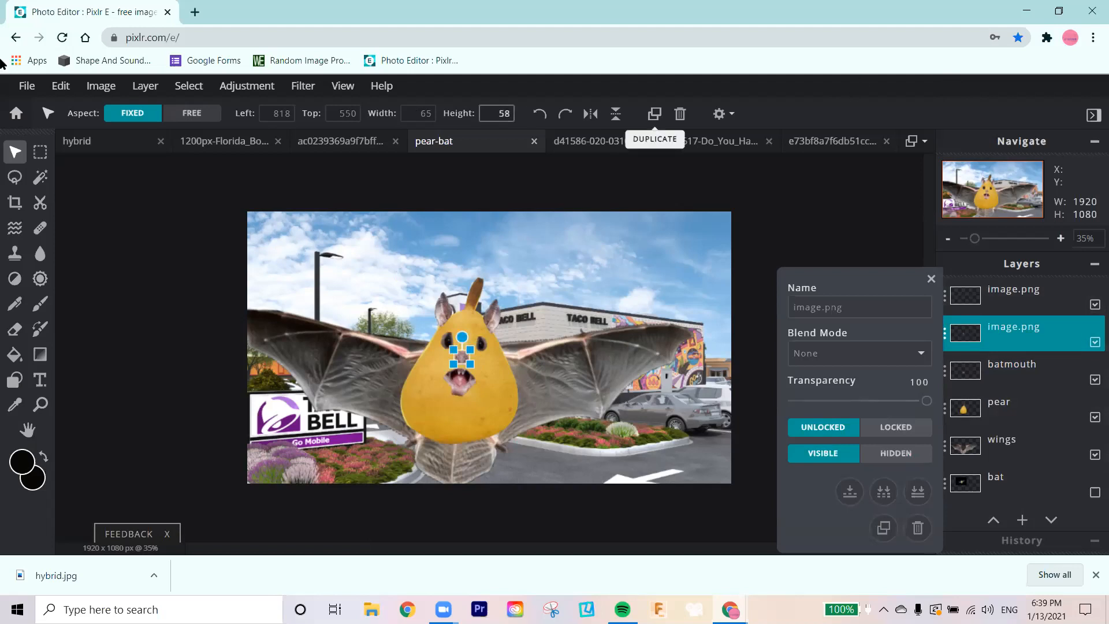
{"action": "left_click", "coordinate": [822, 308]}
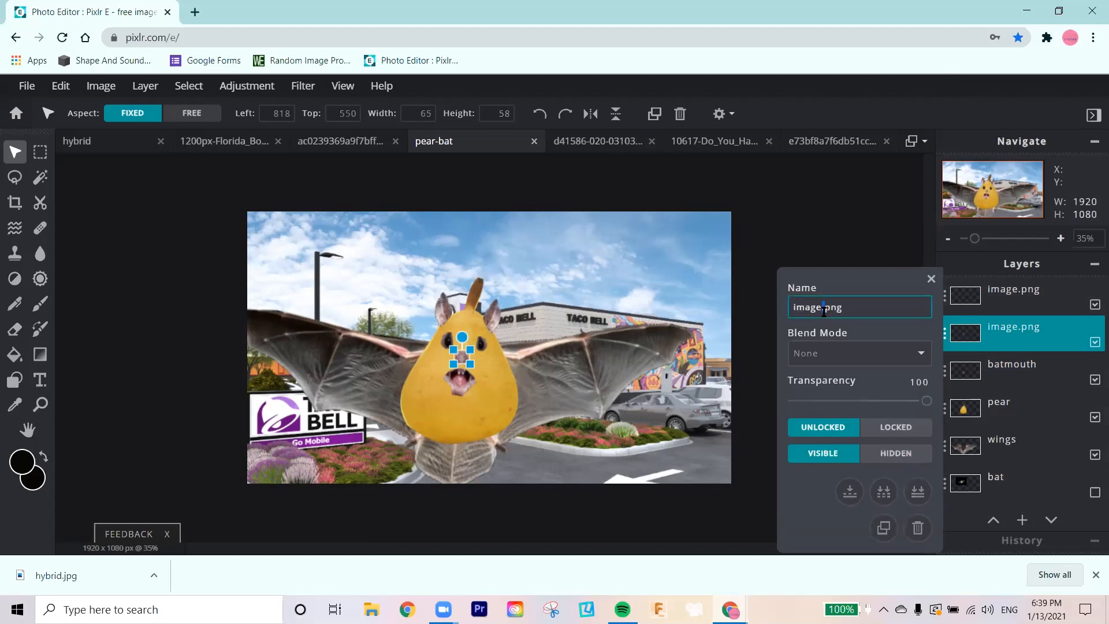
{"action": "type", "text": "bat nose"}
{"action": "key", "text": "Return"}
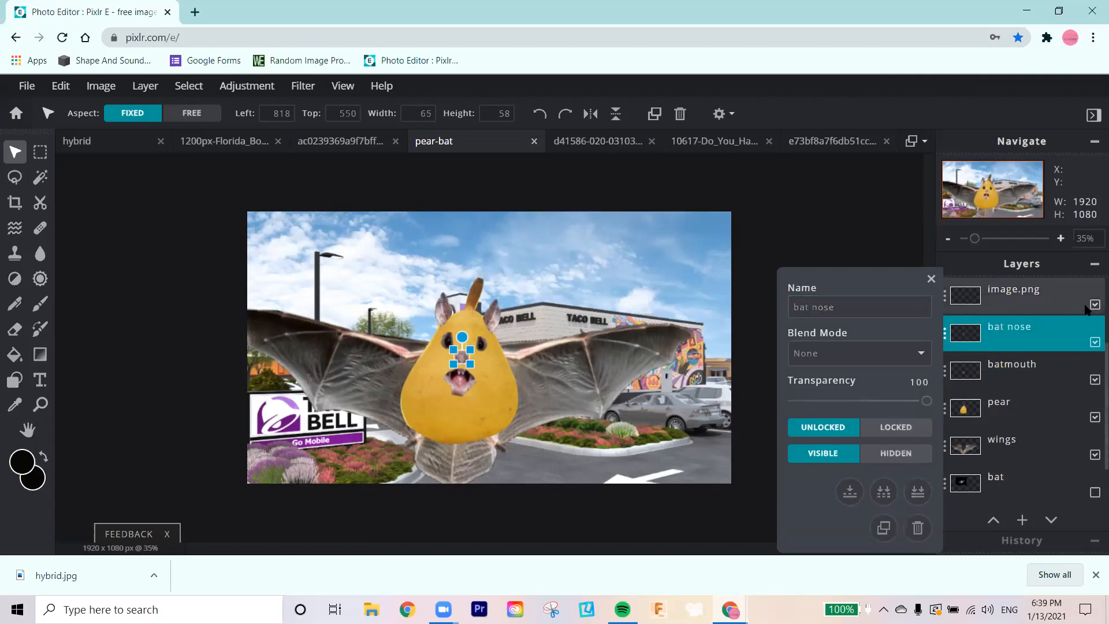
Step: Identify the layer above bat nose by toggling its visibility, and rename it as batrighteye
{"action": "left_click", "coordinate": [1095, 305]}
{"action": "left_click", "coordinate": [1095, 305]}
{"action": "scroll", "coordinate": [1039, 346], "scroll_direction": "up", "scroll_amount": 2}
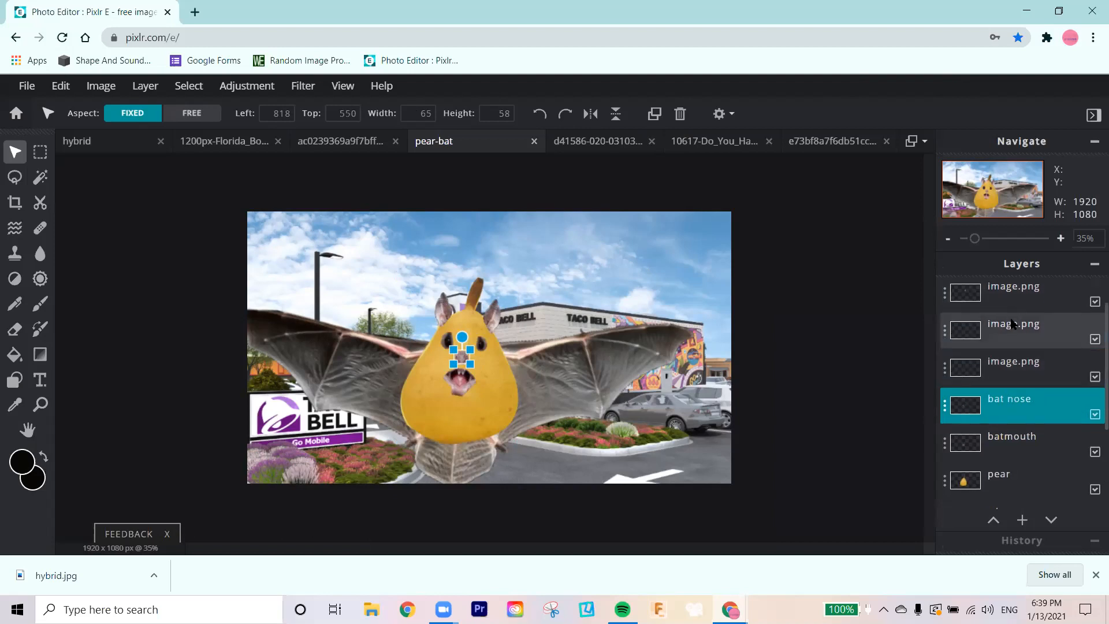
{"action": "left_click", "coordinate": [1018, 359]}
{"action": "left_click", "coordinate": [944, 368]}
{"action": "double_click", "coordinate": [850, 307]}
{"action": "type", "text": "bat"}
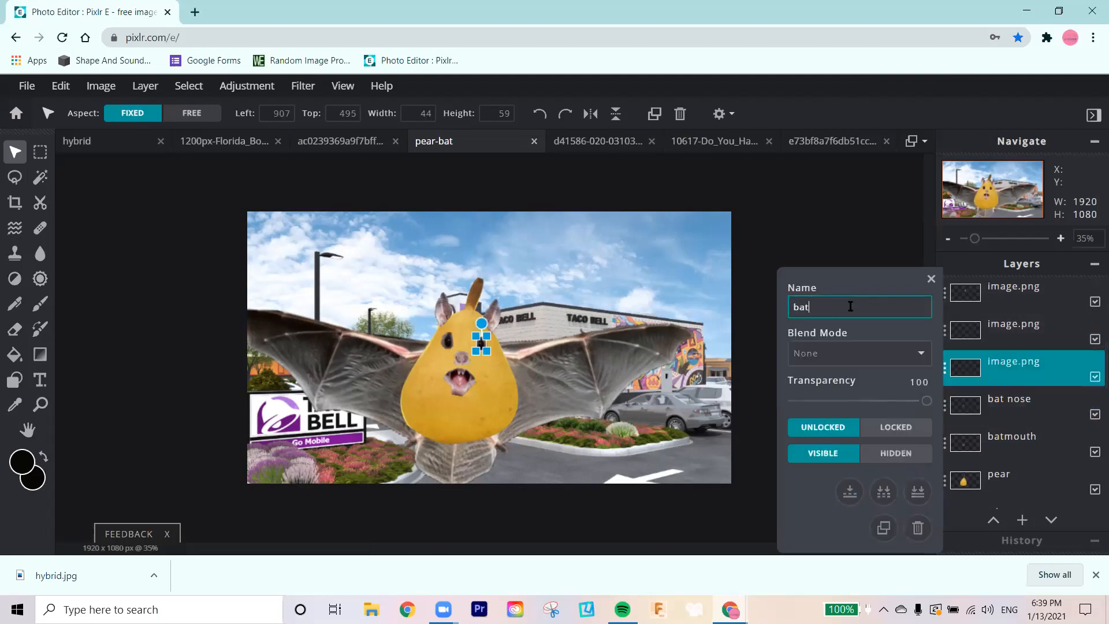
{"action": "type", "text": "righteye"}
{"action": "key", "text": "Return"}
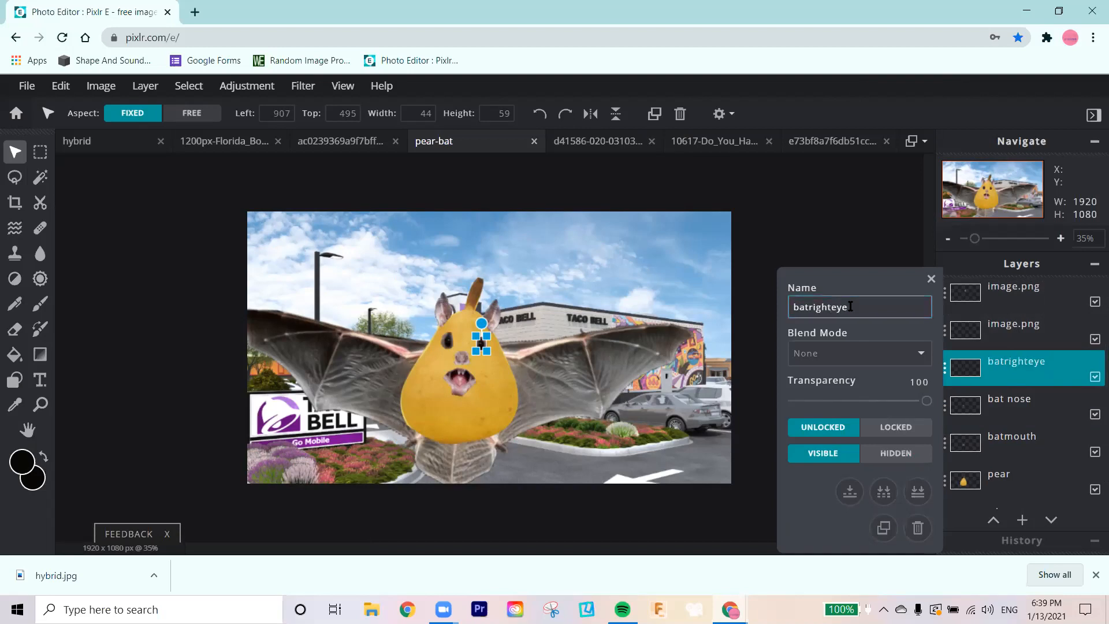
Step: Toggle the visibility of the layer above batrighteye to identify it, and rename it as bat left eye
{"action": "left_click", "coordinate": [994, 333]}
{"action": "left_click", "coordinate": [1094, 340]}
{"action": "left_click", "coordinate": [1094, 340]}
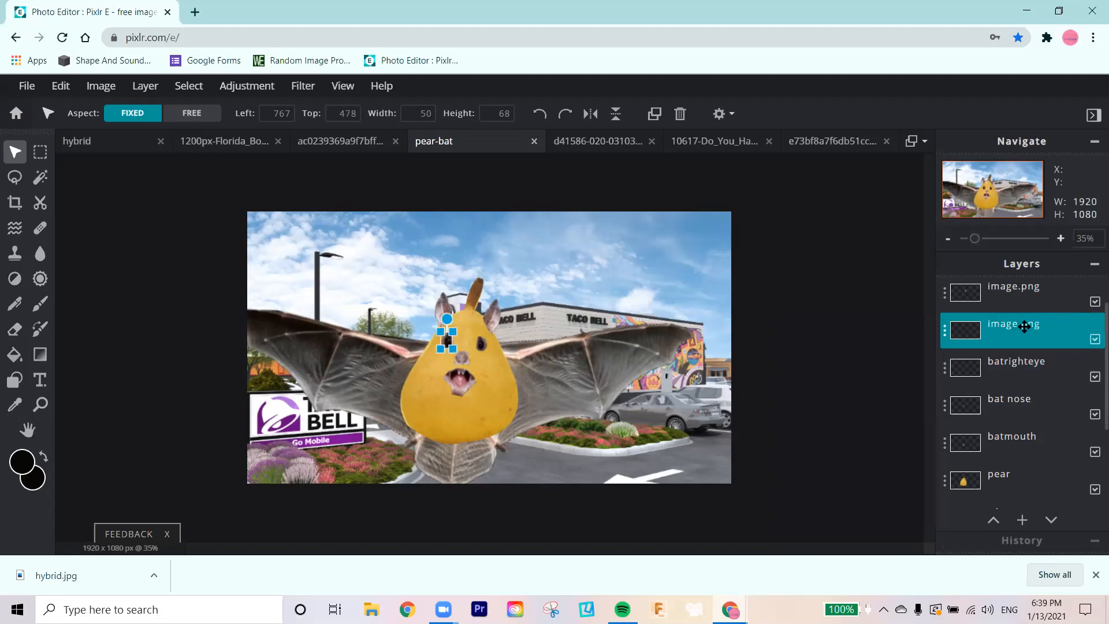
{"action": "left_click", "coordinate": [1022, 326]}
{"action": "left_click", "coordinate": [869, 312]}
{"action": "double_click", "coordinate": [870, 312]}
{"action": "type", "text": "bat left eye"}
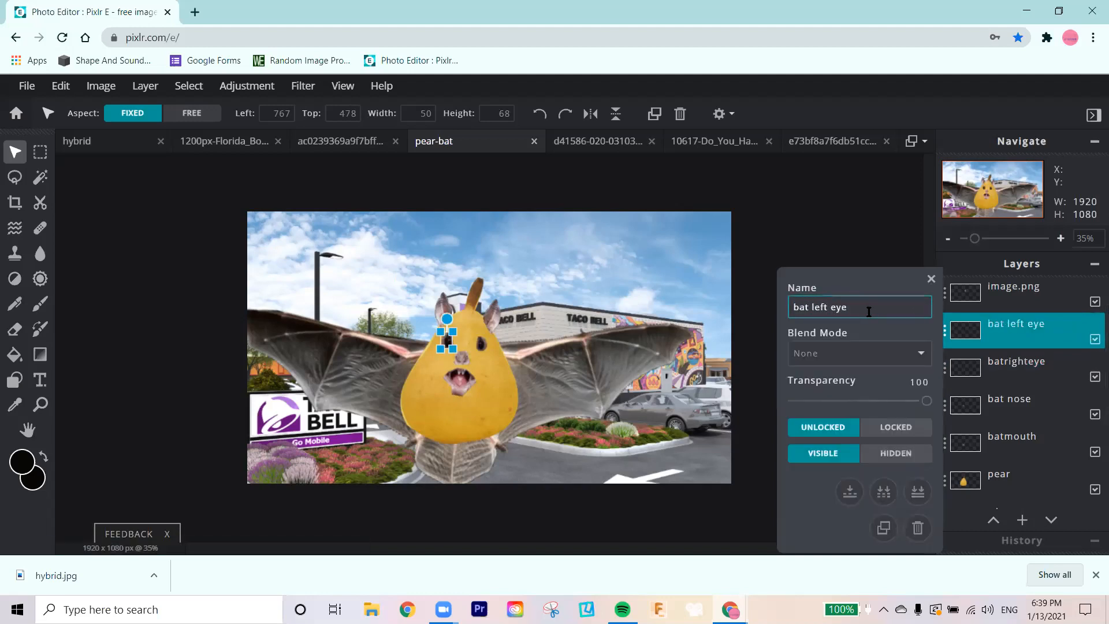
{"action": "key", "text": "Return"}
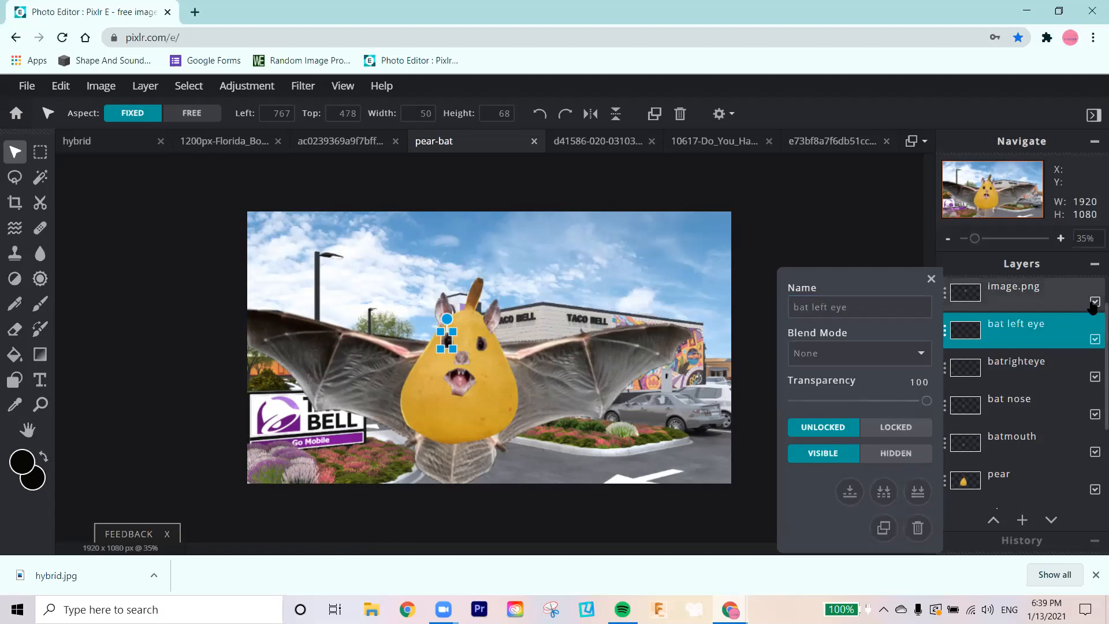
Step: Rename the ear layer directly above bat left eye as batright ear
{"action": "left_click", "coordinate": [1094, 303]}
{"action": "left_click", "coordinate": [1094, 302]}
{"action": "double_click", "coordinate": [989, 286]}
{"action": "left_click", "coordinate": [858, 306]}
{"action": "type", "text": "batright ear"}
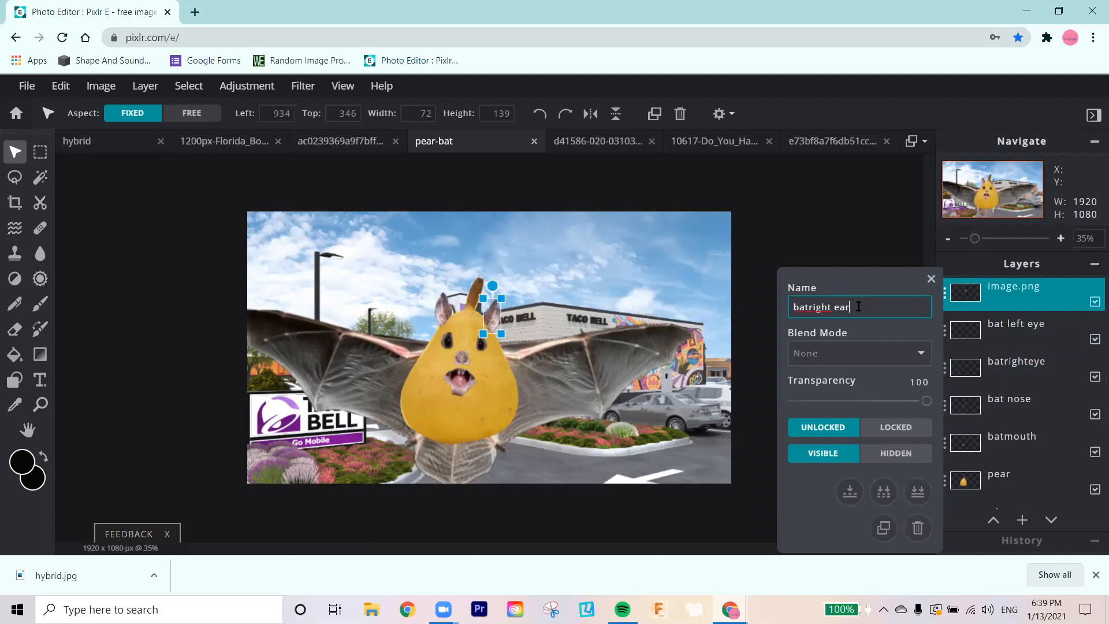
{"action": "key", "text": "Return"}
{"action": "left_click", "coordinate": [930, 279]}
Step: Rename the topmost image layer, which holds the other ear, as bat left ear, and deselect it
{"action": "scroll", "coordinate": [1041, 333], "scroll_direction": "up", "scroll_amount": 1}
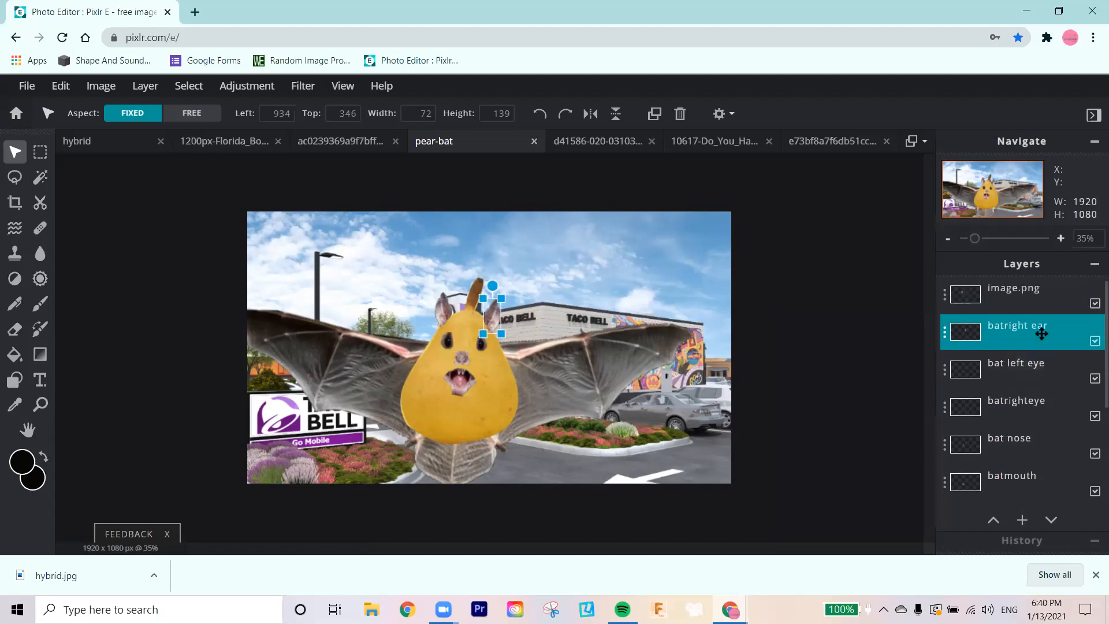
{"action": "left_click", "coordinate": [1031, 301]}
{"action": "left_click", "coordinate": [1022, 299]}
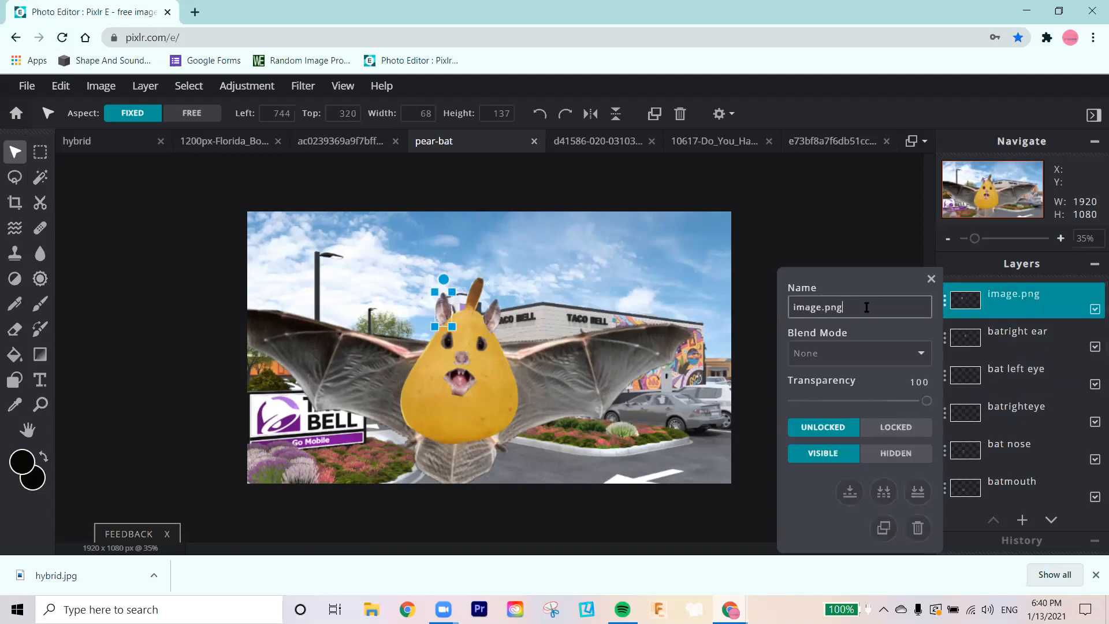
{"action": "type", "text": "bat left ear"}
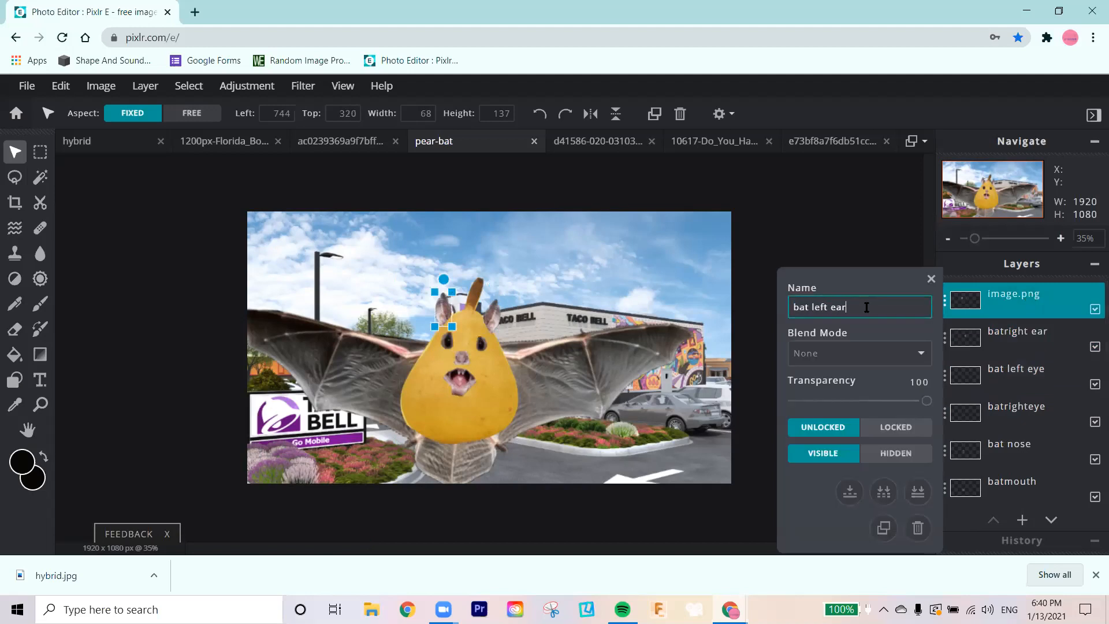
{"action": "key", "text": "Return"}
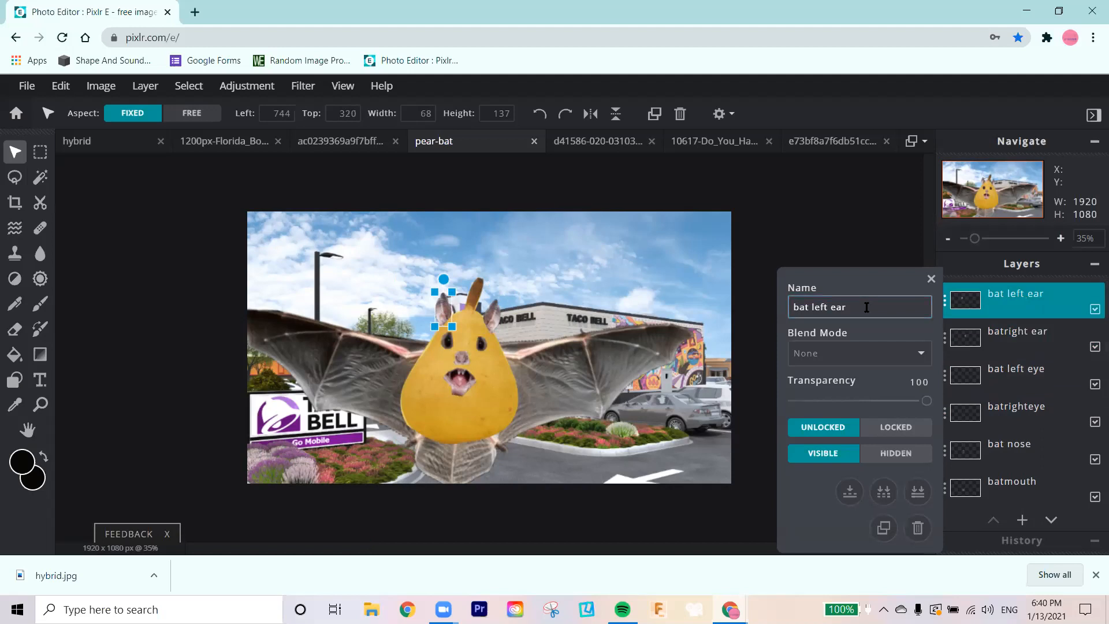
{"action": "left_click", "coordinate": [931, 279]}
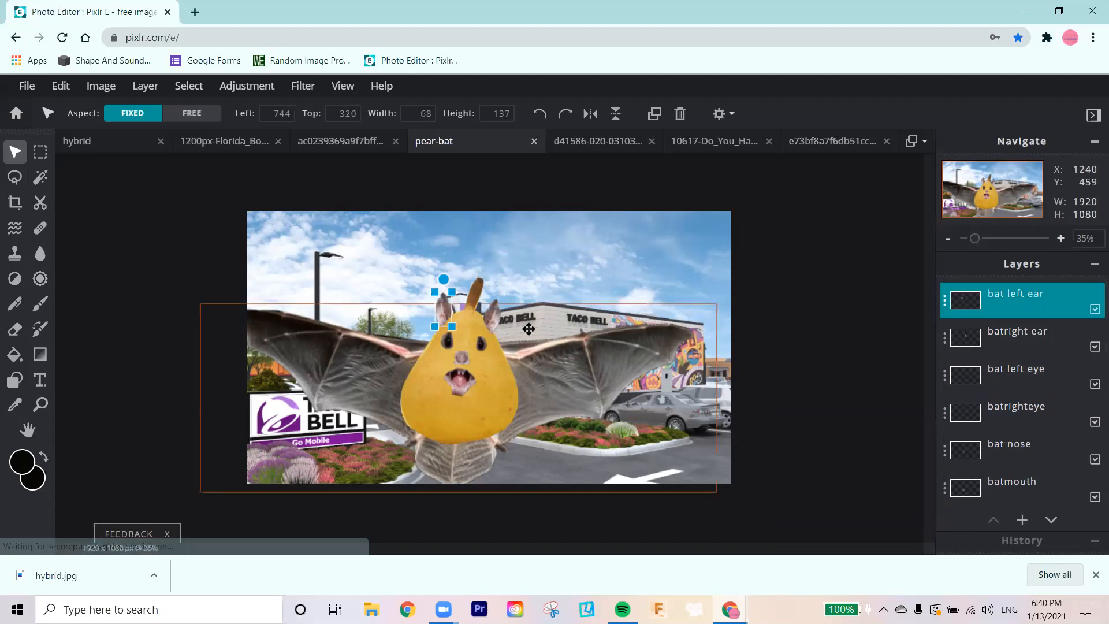
{"action": "left_click", "coordinate": [804, 269]}
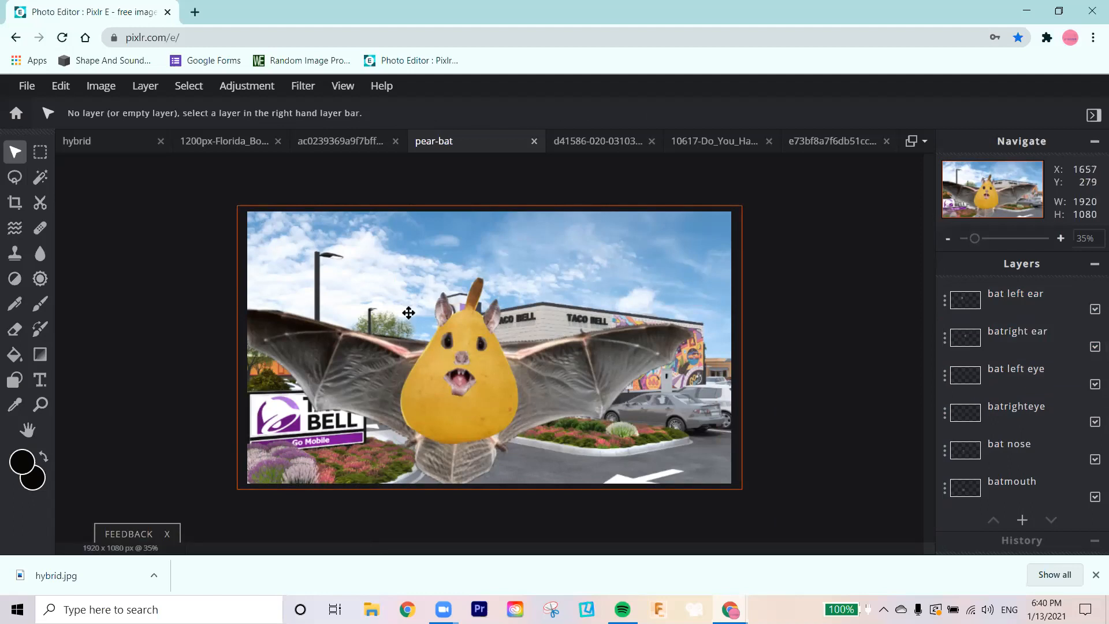
Step: Zoom in on the pear-bat to about 69%, centre its face in view, and select the bat nose layer
{"action": "left_click", "coordinate": [40, 405]}
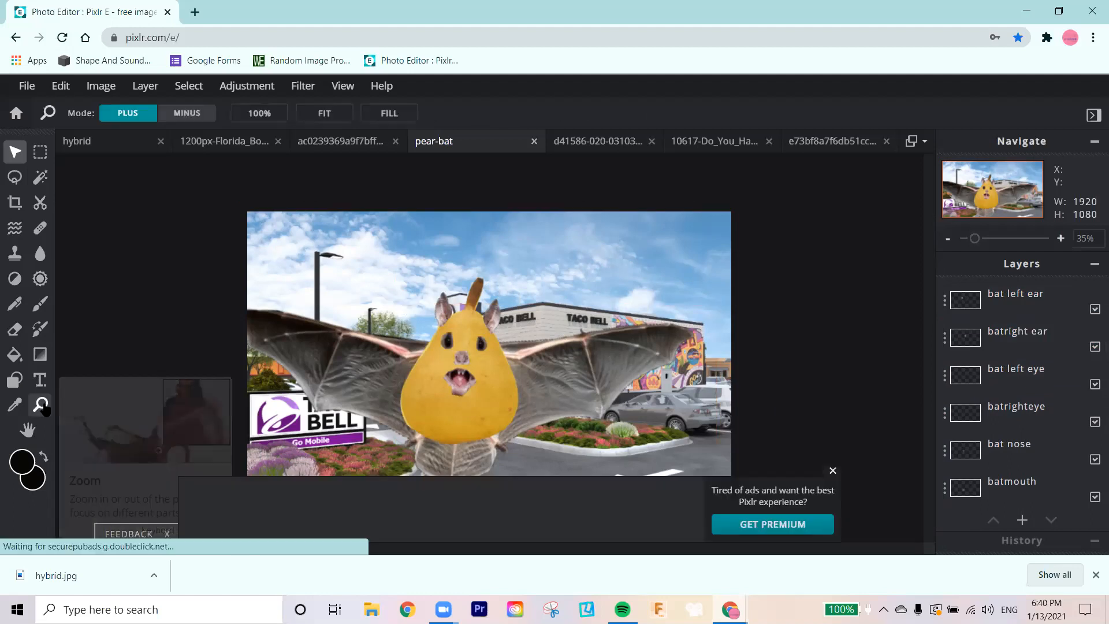
{"action": "left_click", "coordinate": [519, 351]}
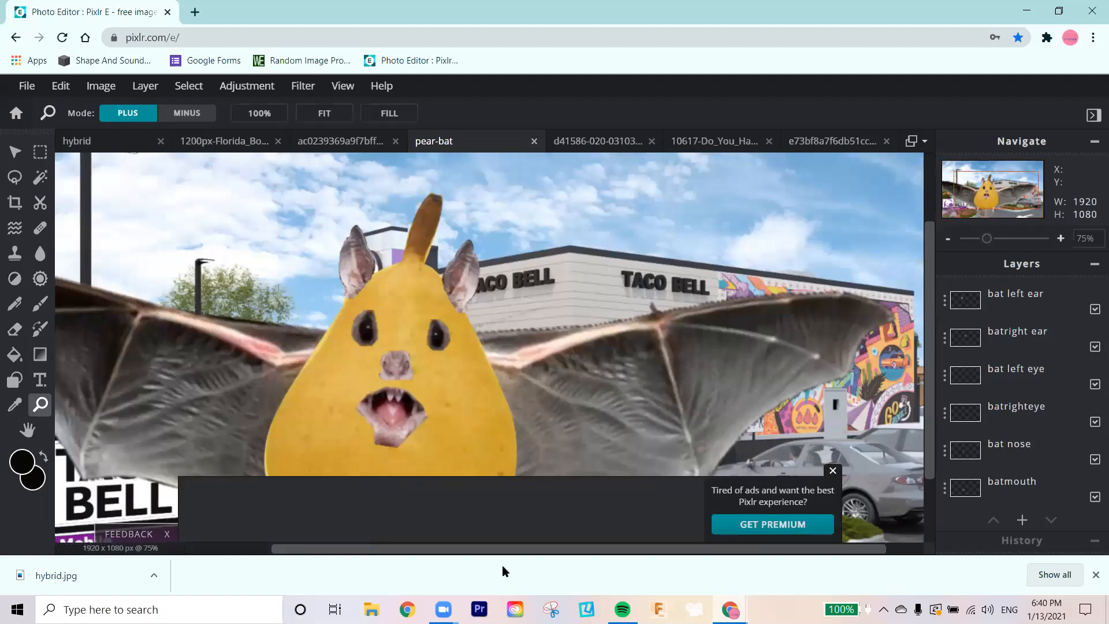
{"action": "left_click_drag", "start_coordinate": [501, 548], "coordinate": [442, 546]}
{"action": "left_click_drag", "start_coordinate": [420, 548], "coordinate": [416, 548]}
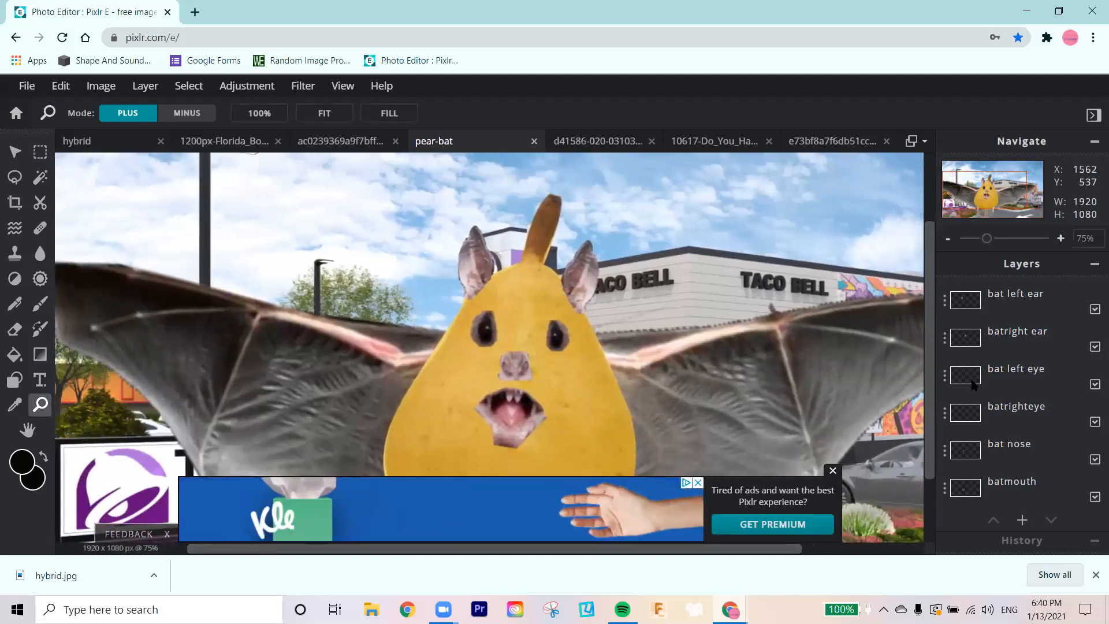
{"action": "left_click", "coordinate": [1001, 449]}
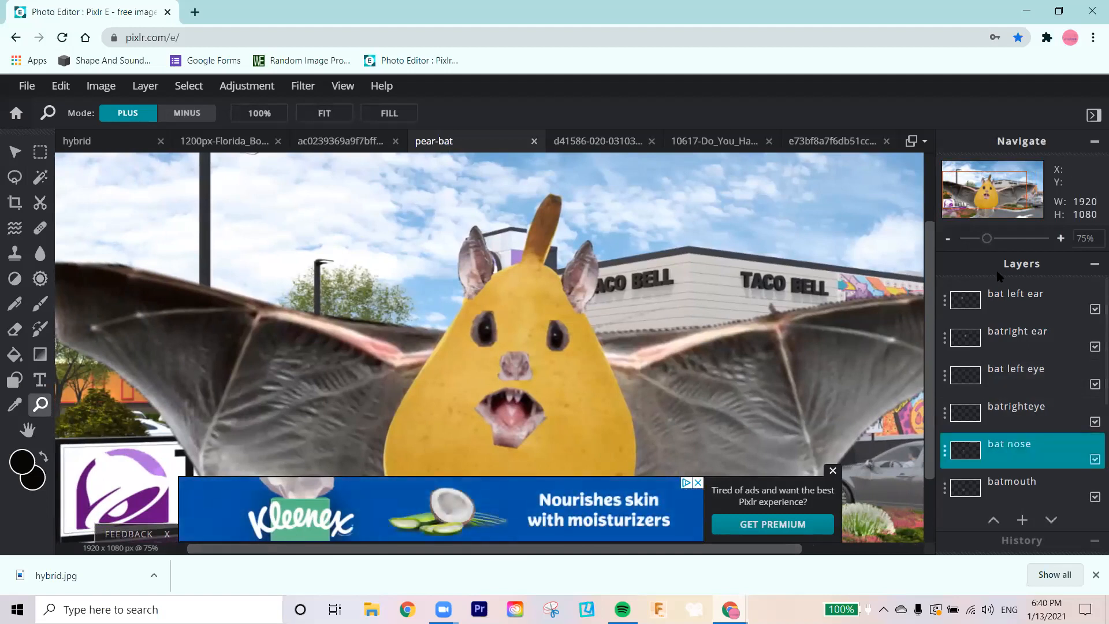
{"action": "mouse_move", "coordinate": [988, 239]}
{"action": "left_mouse_down"}
{"action": "mouse_move", "coordinate": [1027, 248]}
{"action": "mouse_move", "coordinate": [988, 255]}
{"action": "left_mouse_up"}
{"action": "scroll", "coordinate": [1095, 299], "scroll_direction": "down", "scroll_amount": 3}
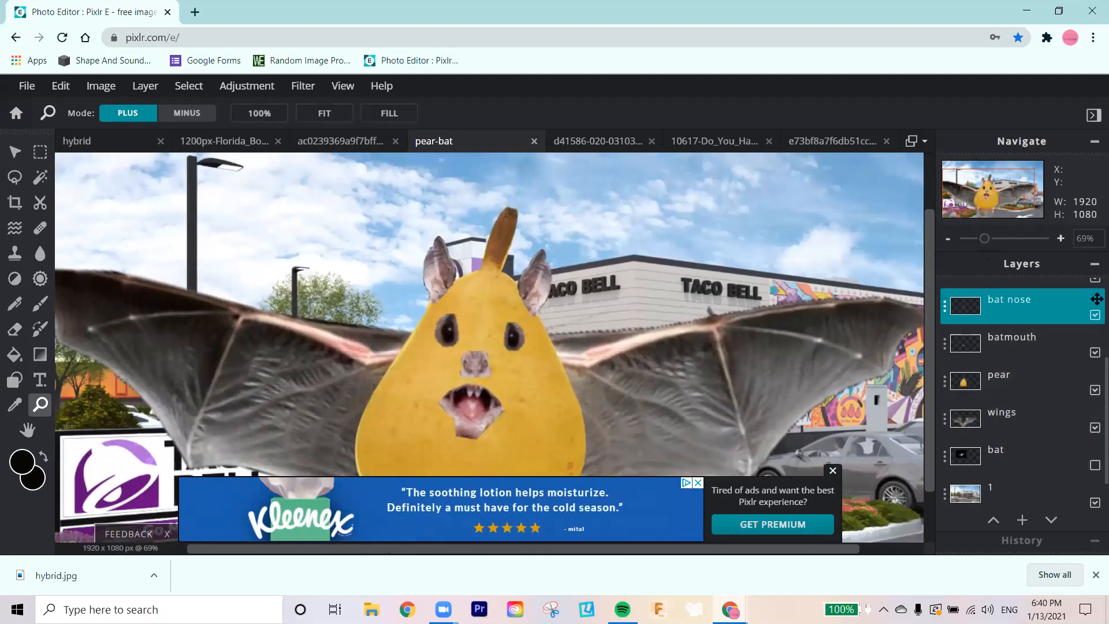
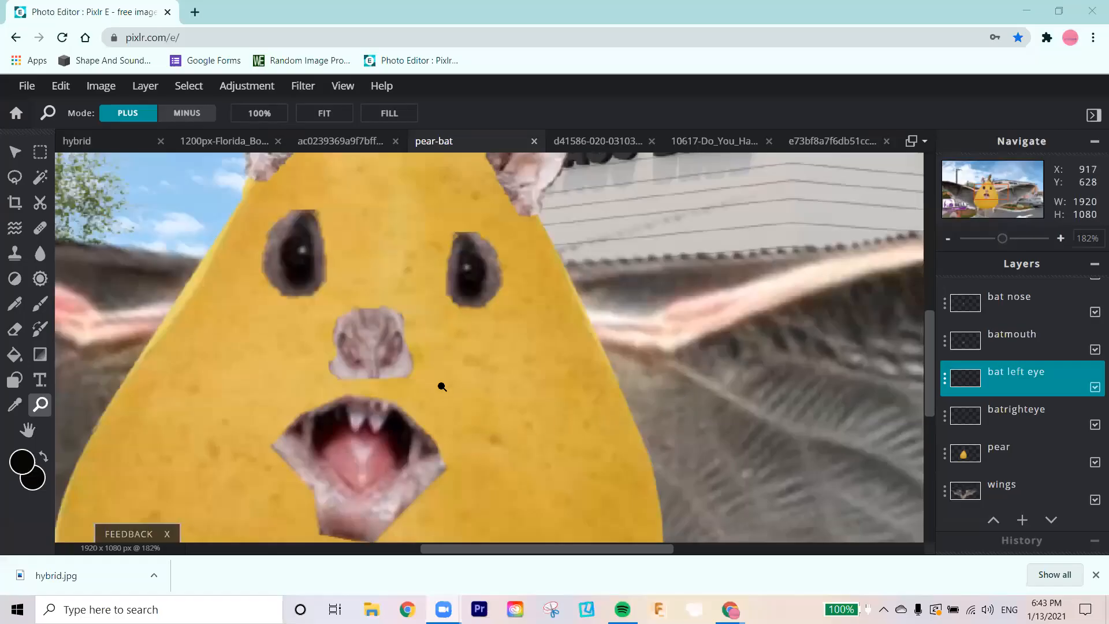
Step: Shift the bat nose layer slightly so the nose sits at about left 827, top 547, above the mouth
{"action": "left_click", "coordinate": [1006, 311]}
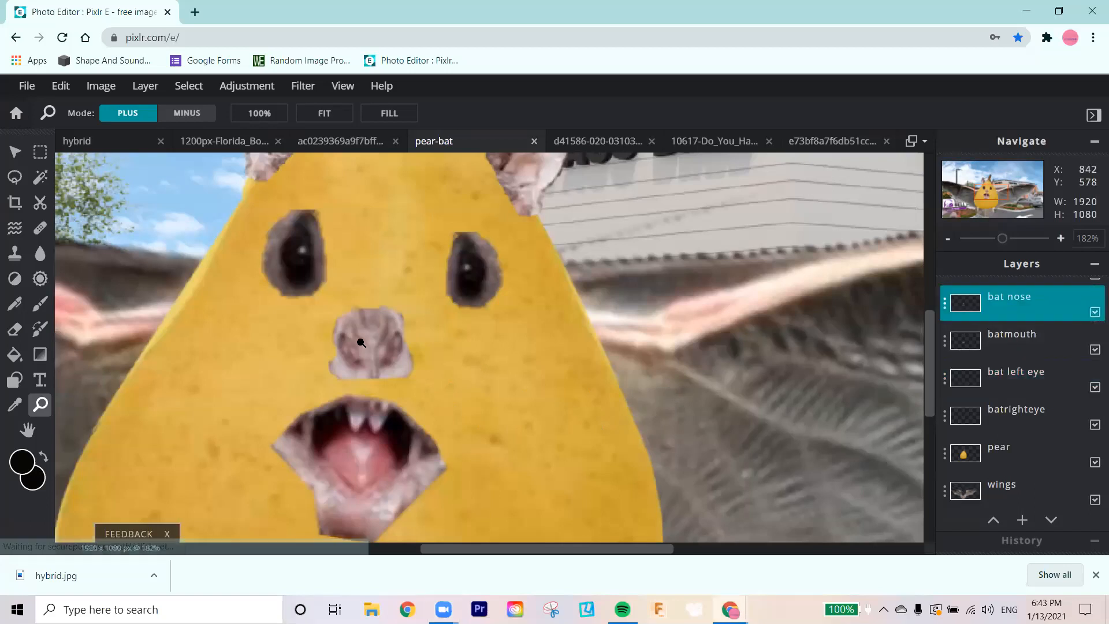
{"action": "left_click", "coordinate": [13, 152]}
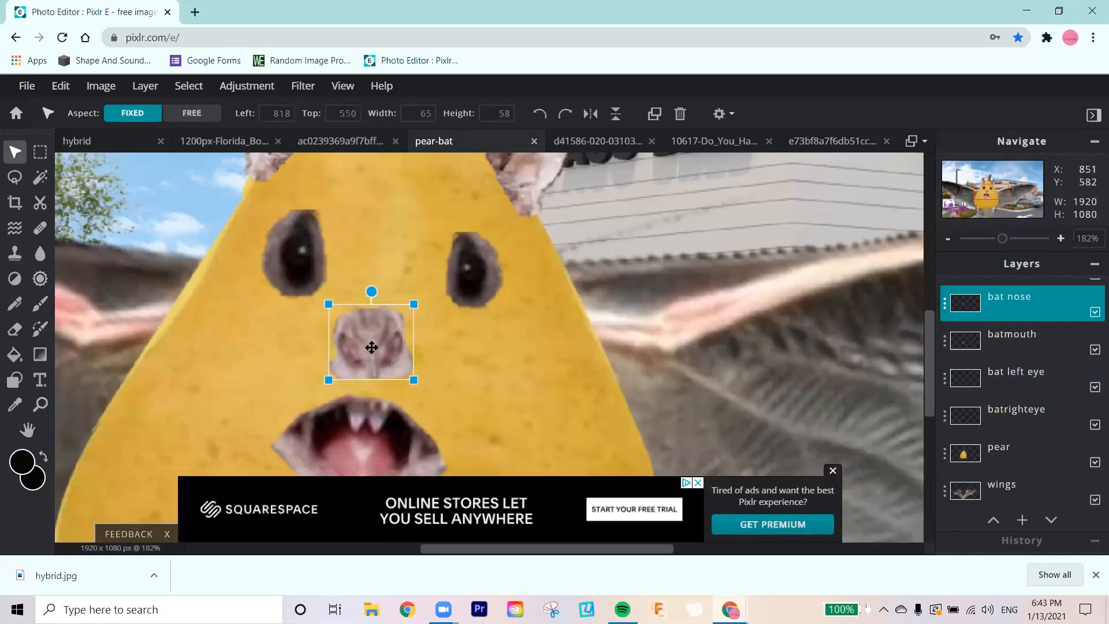
{"action": "mouse_move", "coordinate": [372, 347]}
{"action": "left_mouse_down"}
{"action": "mouse_move", "coordinate": [383, 334]}
{"action": "mouse_move", "coordinate": [388, 352]}
{"action": "left_mouse_up"}
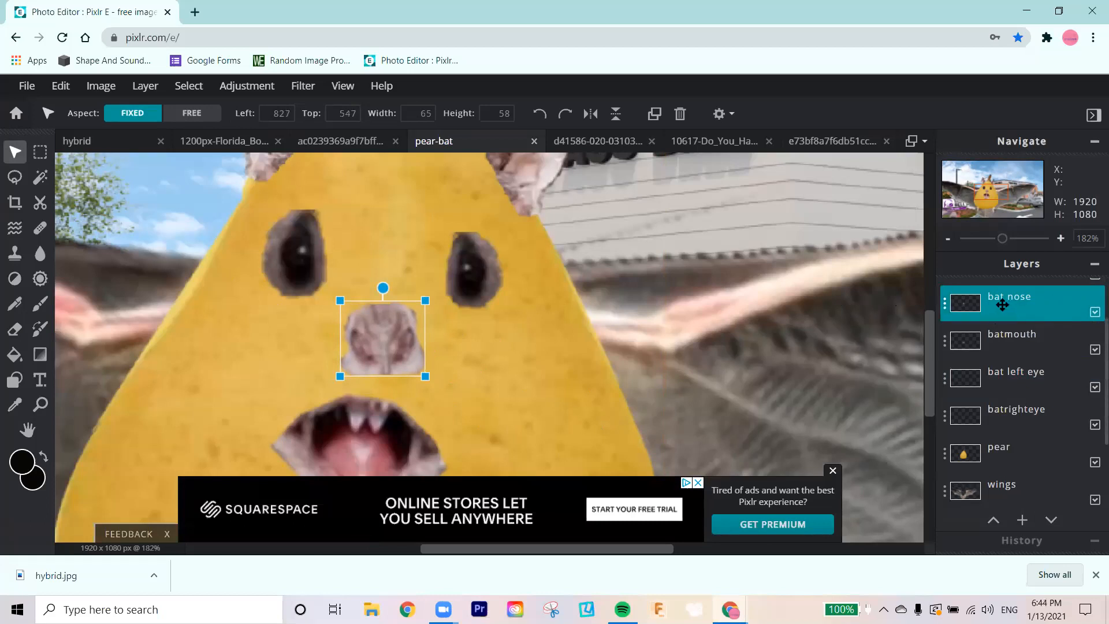
Step: Lower the bat nose layer's transparency setting to 68 and close the layer settings
{"action": "left_click", "coordinate": [945, 305]}
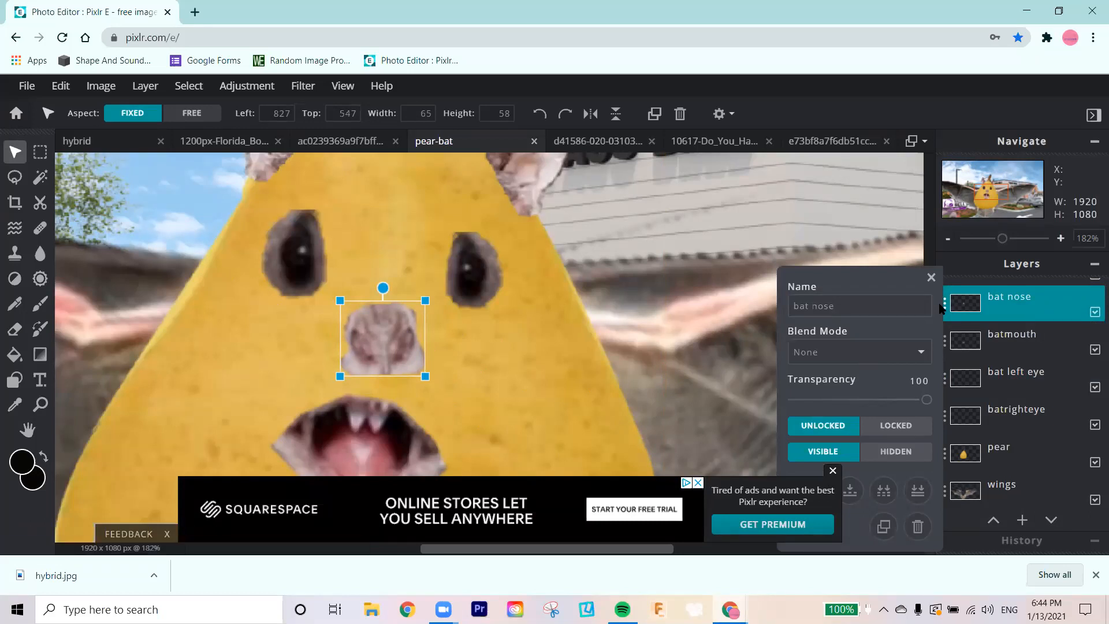
{"action": "left_click_drag", "start_coordinate": [926, 399], "coordinate": [884, 399]}
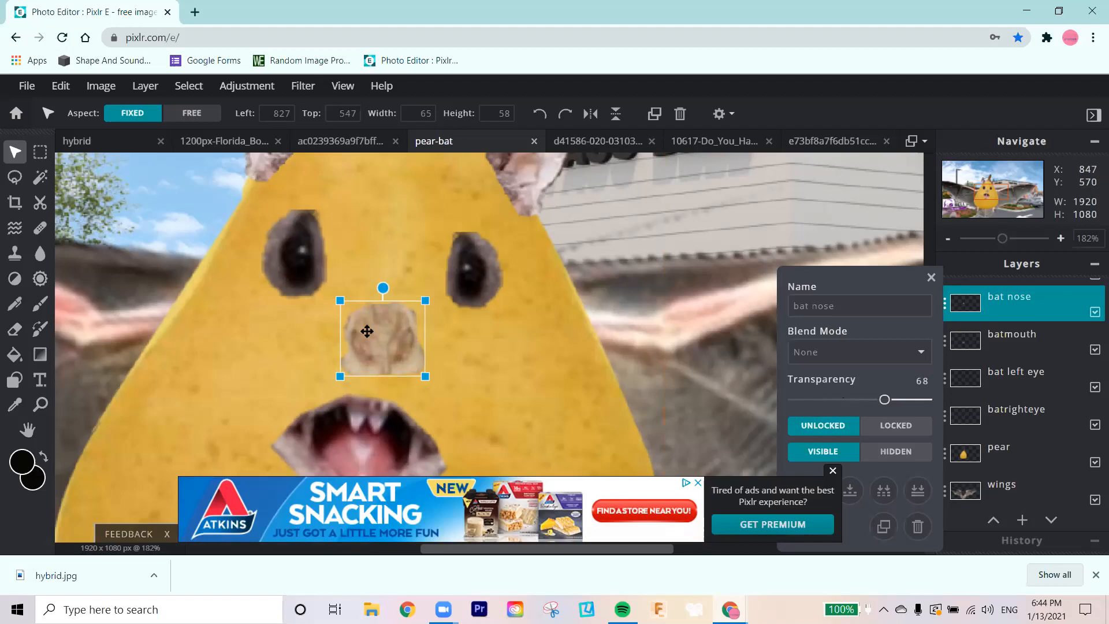
{"action": "left_click", "coordinate": [538, 385]}
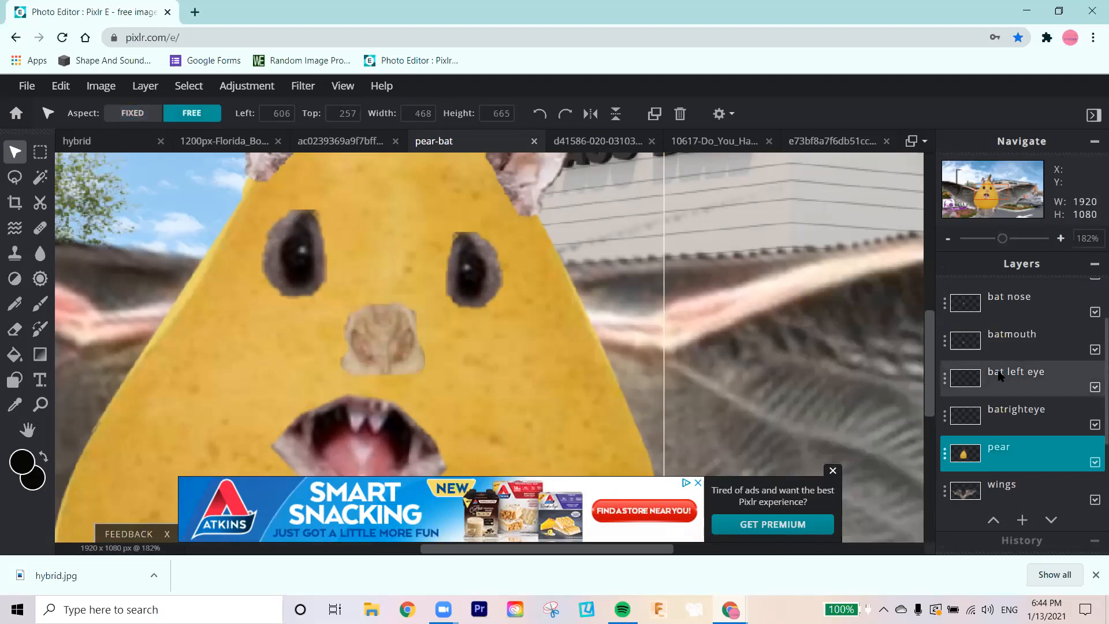
Step: Reorder bat left eye to sit directly above the pear layer and merge it down into the pear
{"action": "left_click", "coordinate": [1004, 376]}
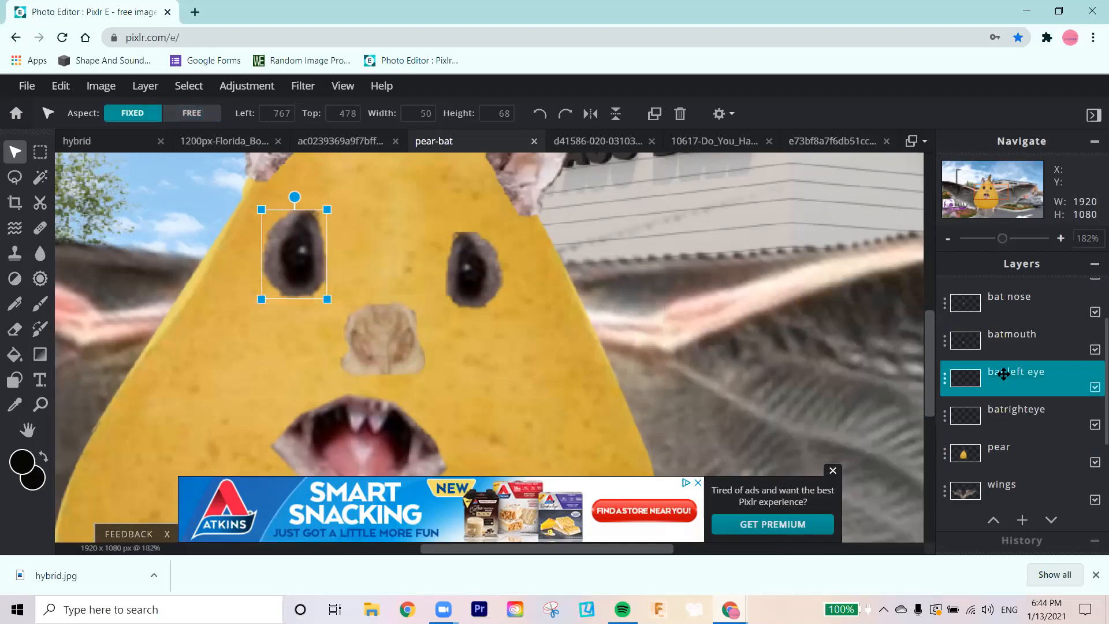
{"action": "left_click_drag", "start_coordinate": [1003, 374], "coordinate": [984, 421]}
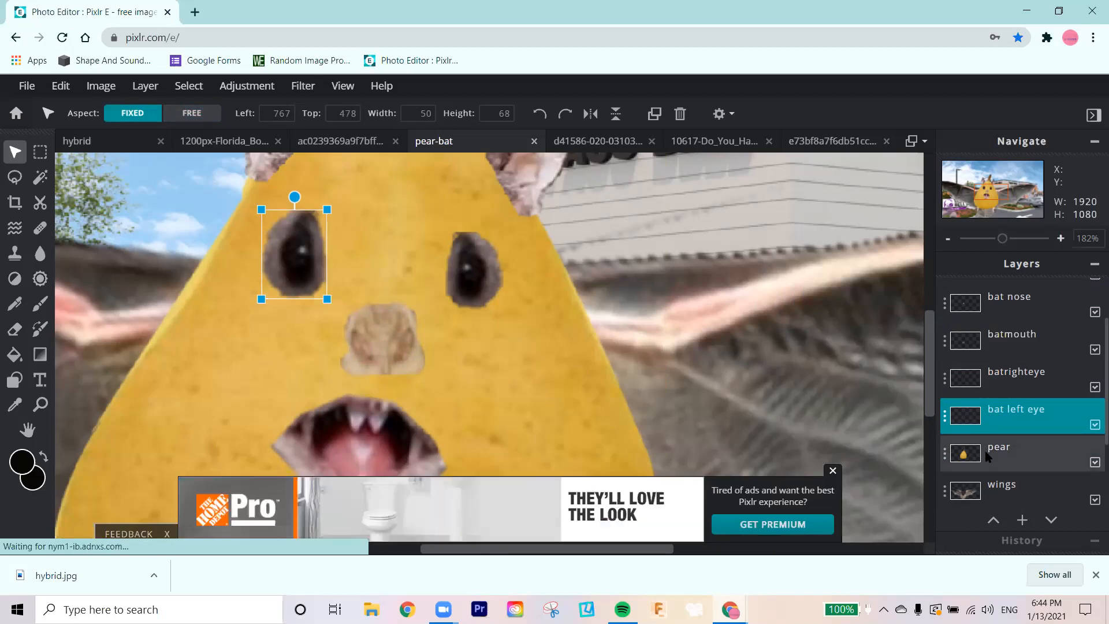
{"action": "left_click", "coordinate": [941, 417]}
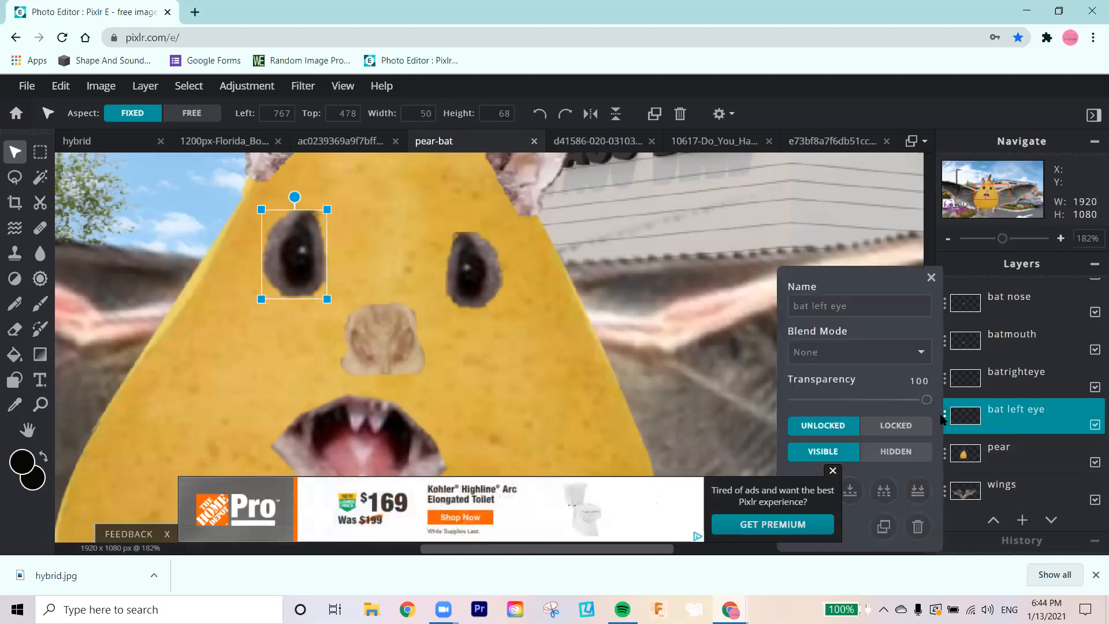
{"action": "left_click", "coordinate": [859, 495]}
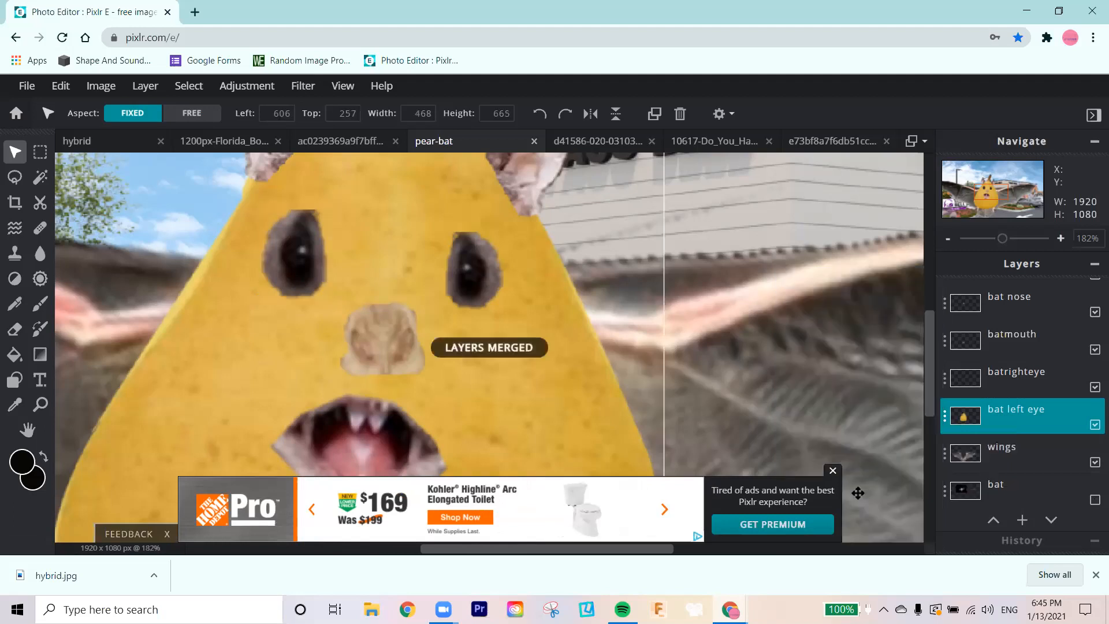
Step: Blend the left eye's outline into the pear skin with the healing tool's Infill method at size 20, working all around its edge
{"action": "left_click", "coordinate": [40, 229]}
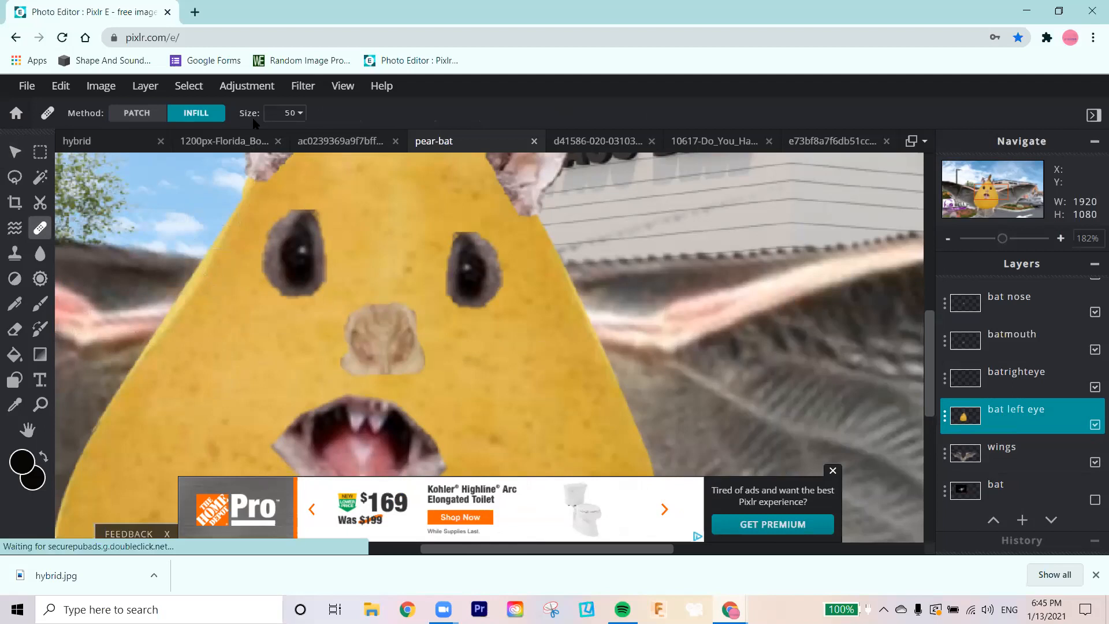
{"action": "left_click", "coordinate": [303, 115]}
{"action": "left_click_drag", "start_coordinate": [209, 138], "coordinate": [193, 141]}
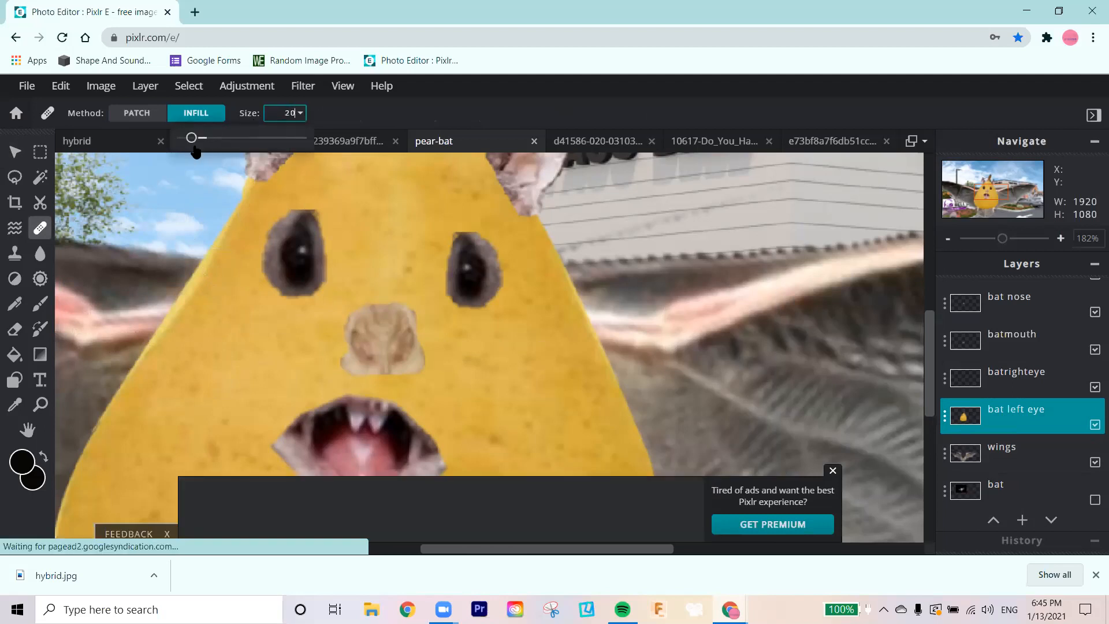
{"action": "left_click", "coordinate": [255, 272]}
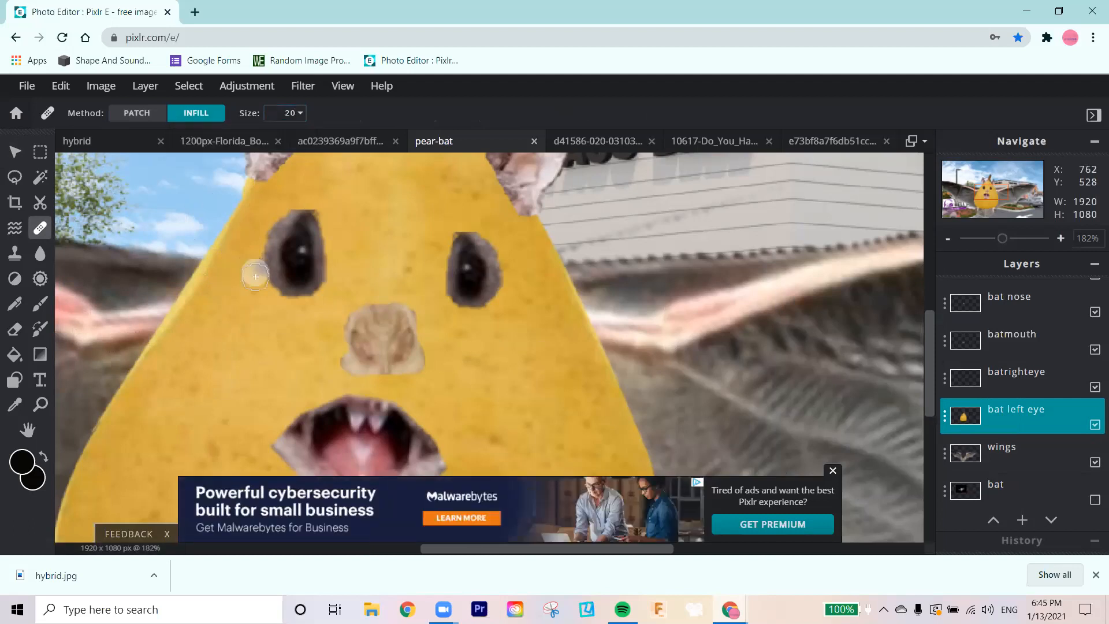
{"action": "left_click", "coordinate": [265, 283]}
{"action": "left_click", "coordinate": [272, 298]}
{"action": "left_click", "coordinate": [291, 303]}
{"action": "left_click", "coordinate": [309, 303]}
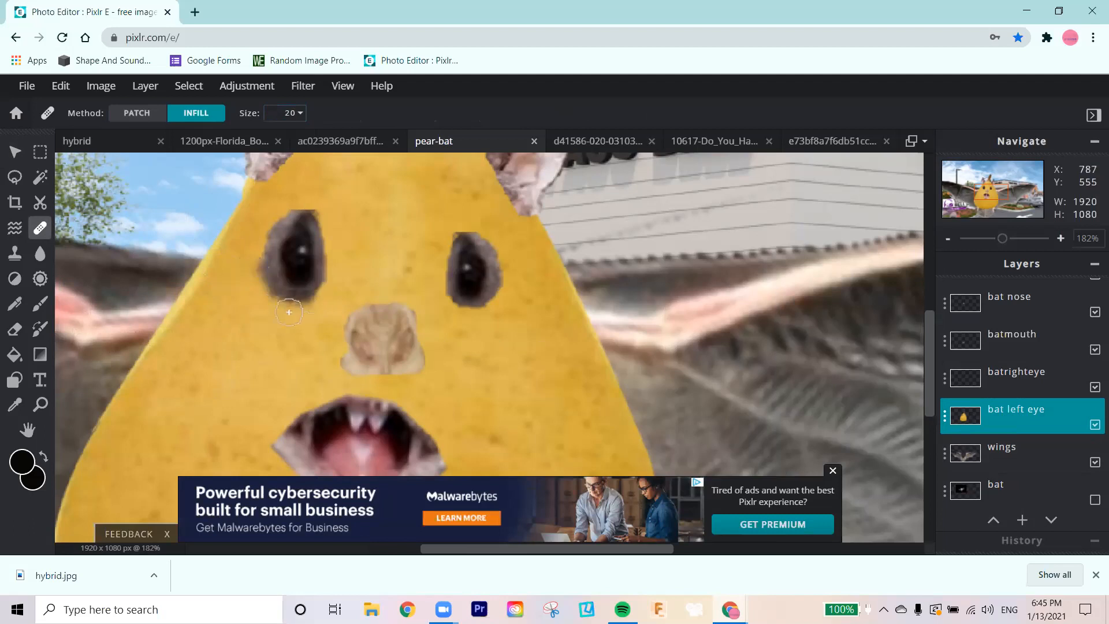
{"action": "left_click", "coordinate": [260, 244]}
{"action": "left_click", "coordinate": [266, 225]}
{"action": "left_click", "coordinate": [278, 209]}
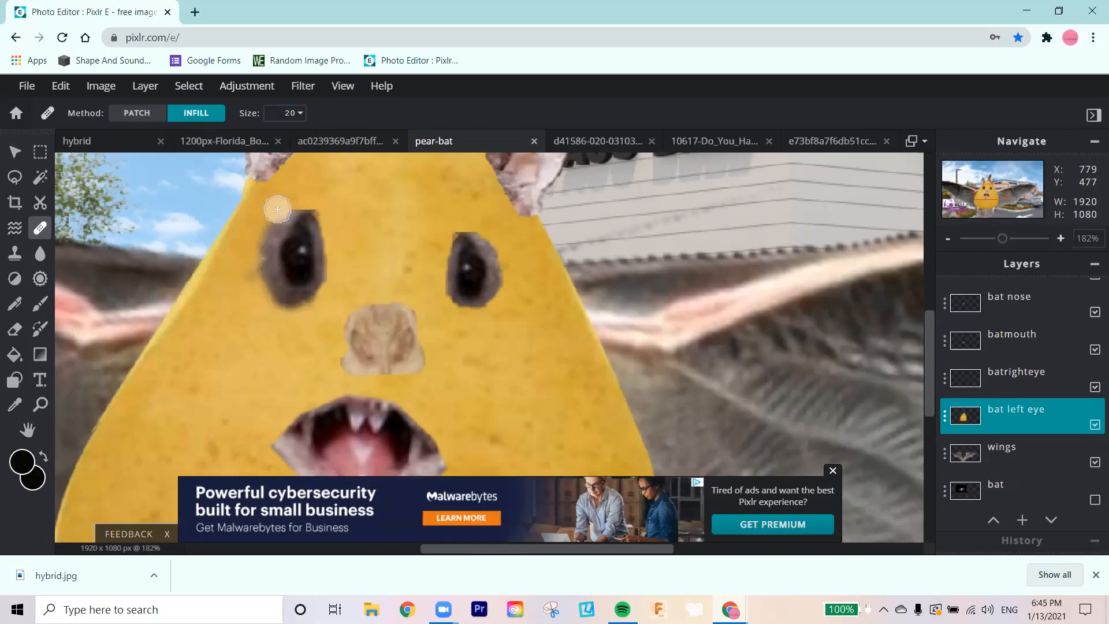
{"action": "left_click", "coordinate": [292, 201]}
{"action": "left_click", "coordinate": [317, 206]}
{"action": "left_click", "coordinate": [305, 202]}
{"action": "left_click", "coordinate": [321, 232]}
{"action": "left_click", "coordinate": [327, 252]}
{"action": "left_click", "coordinate": [326, 278]}
{"action": "left_click", "coordinate": [318, 300]}
{"action": "left_click", "coordinate": [297, 306]}
{"action": "left_click", "coordinate": [267, 300]}
{"action": "left_click", "coordinate": [254, 269]}
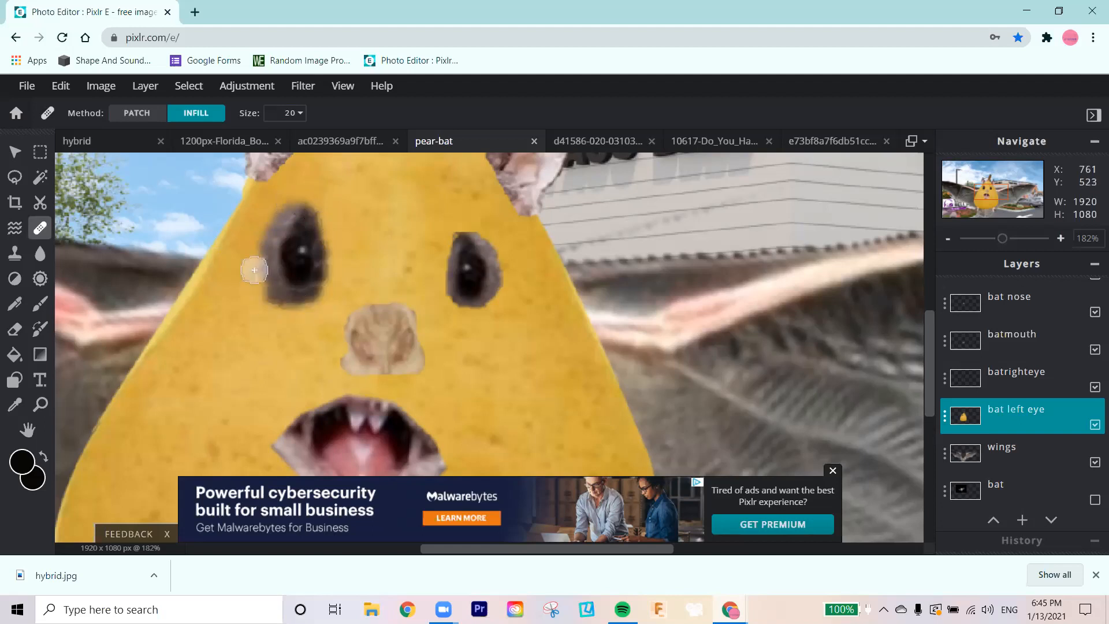
{"action": "left_click", "coordinate": [325, 246]}
{"action": "left_click", "coordinate": [316, 225]}
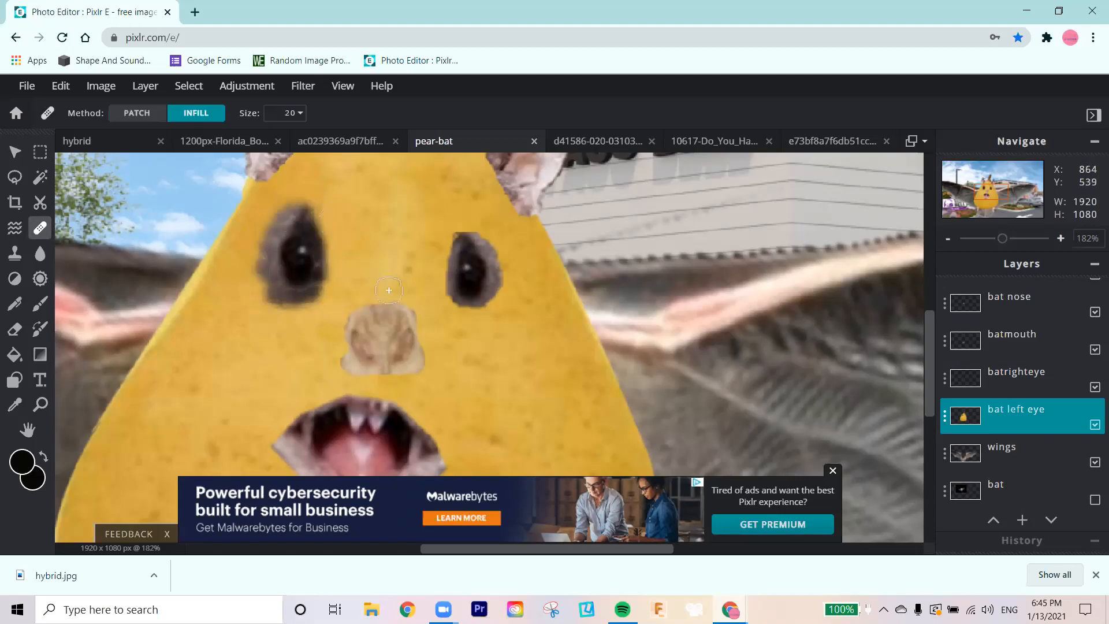
Step: Sample the pear's yellow as the main colour and select the wings layer for colour replacement
{"action": "scroll", "coordinate": [528, 408], "scroll_direction": "down", "scroll_amount": 5}
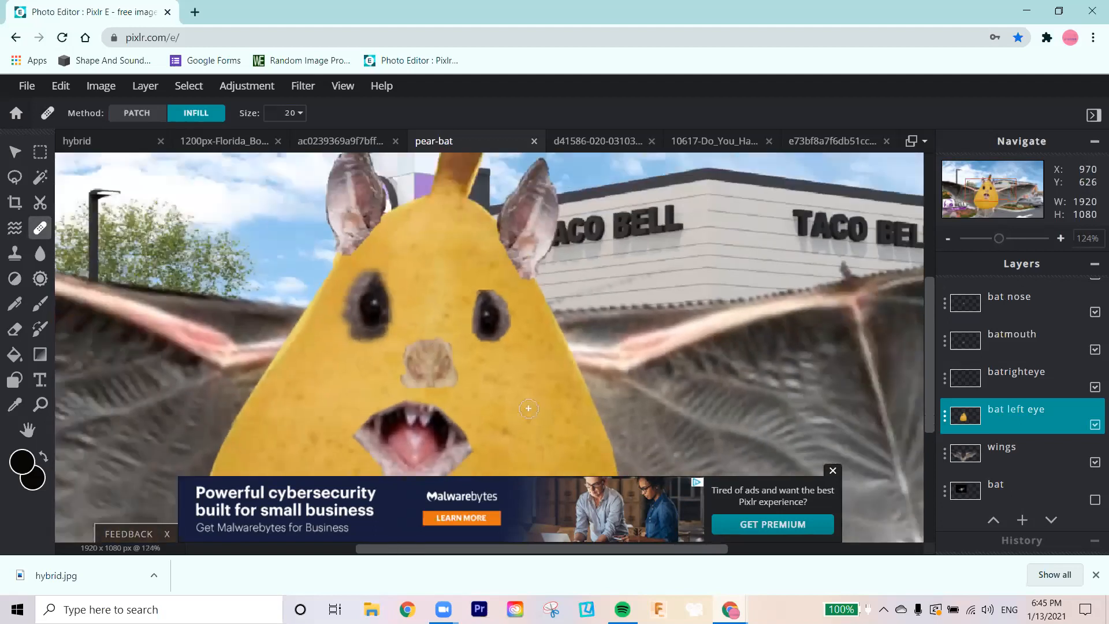
{"action": "scroll", "coordinate": [505, 410], "scroll_direction": "down", "scroll_amount": 4}
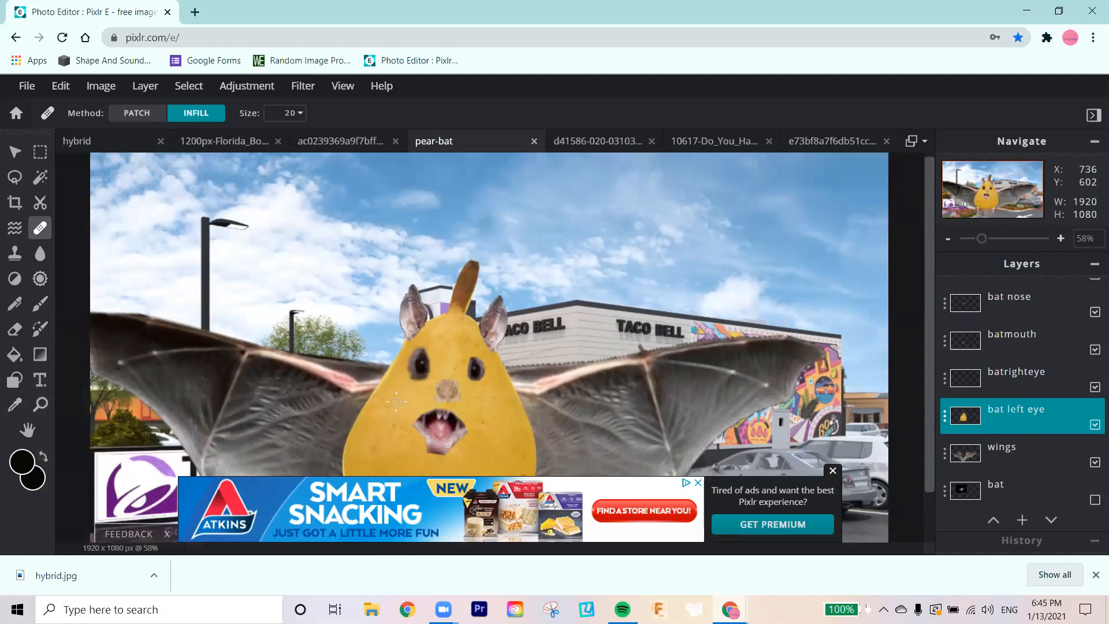
{"action": "left_click", "coordinate": [16, 405]}
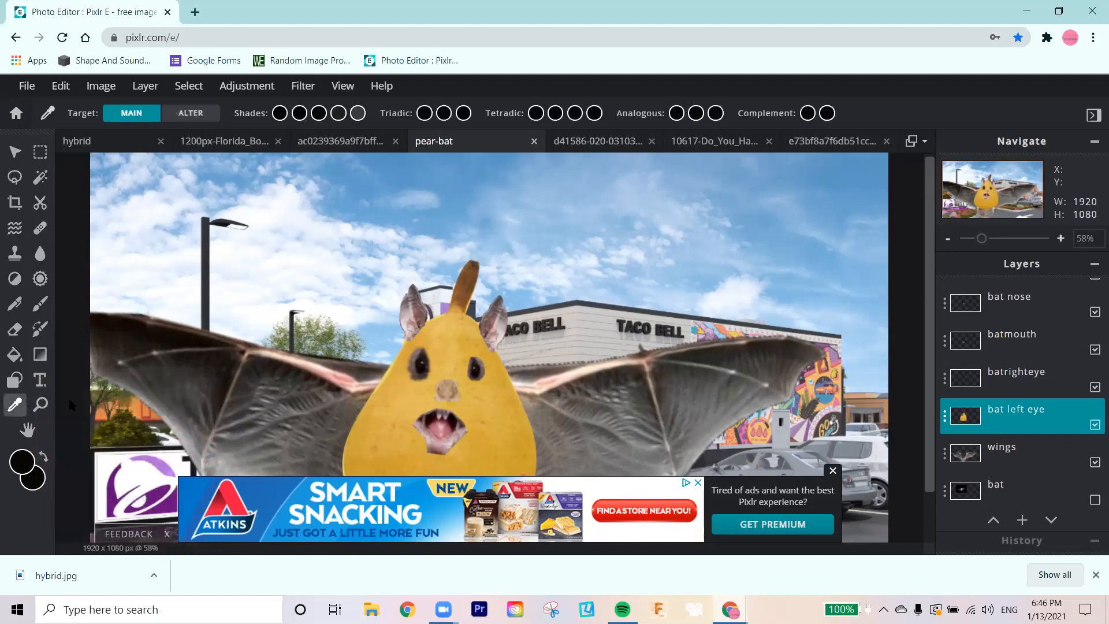
{"action": "left_click", "coordinate": [414, 398]}
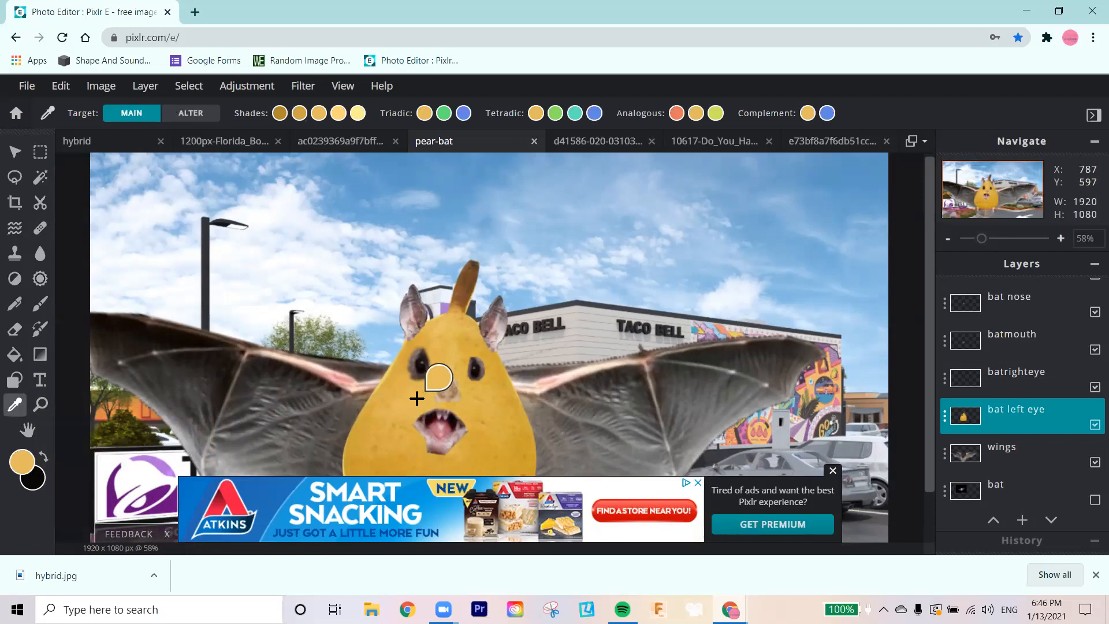
{"action": "left_click", "coordinate": [43, 333]}
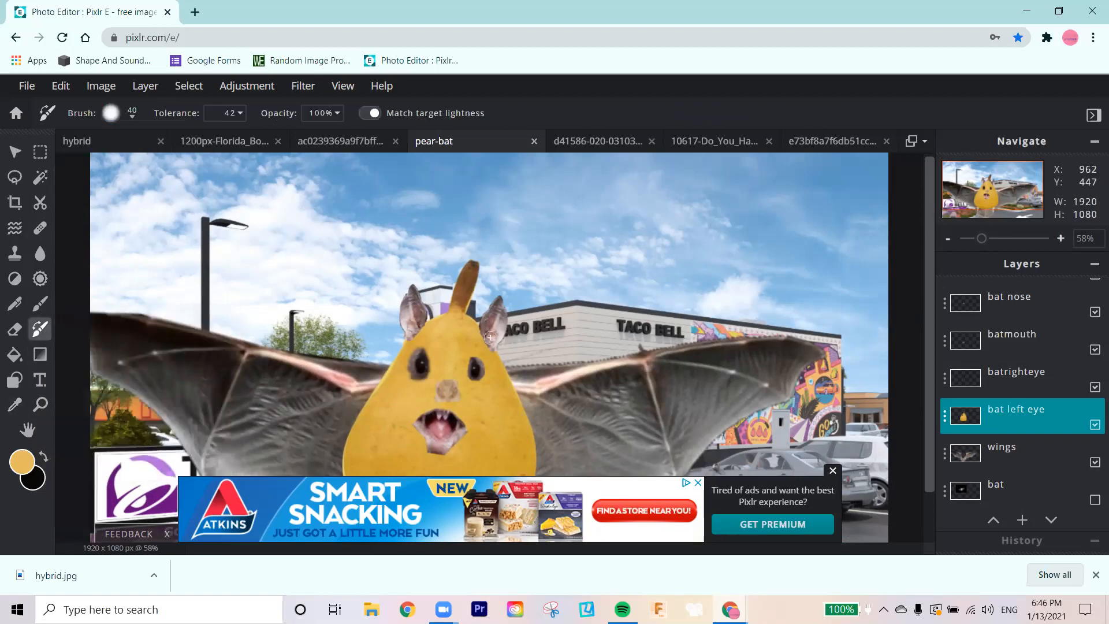
{"action": "left_click", "coordinate": [1017, 462]}
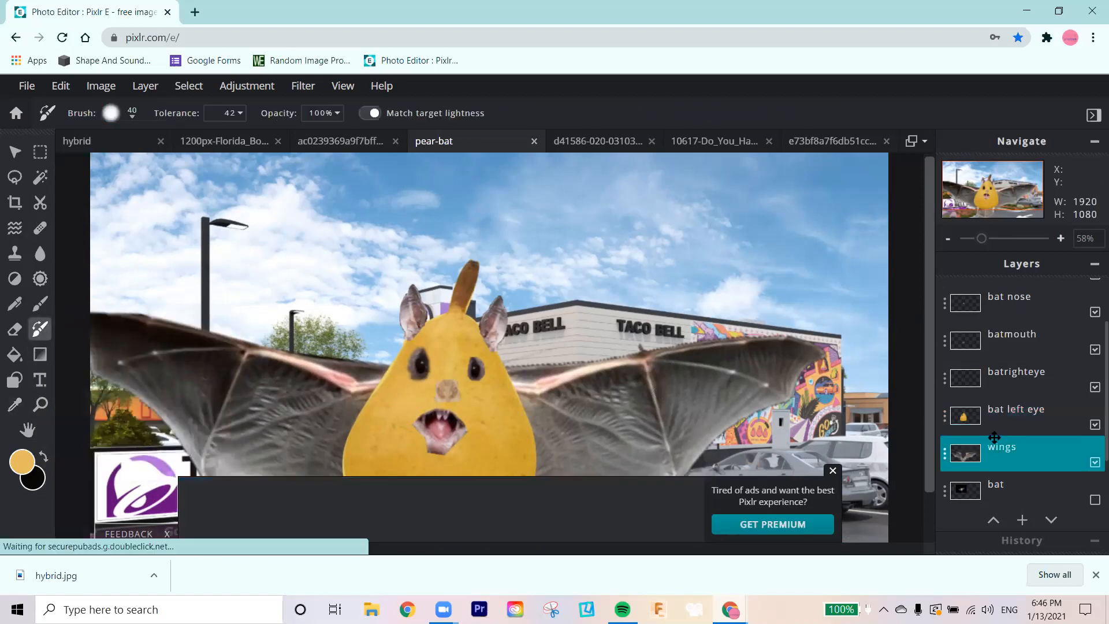
Step: Try painting the pear's yellow onto the right wing with a 376 px brush, and undo the dab
{"action": "left_click", "coordinate": [40, 304]}
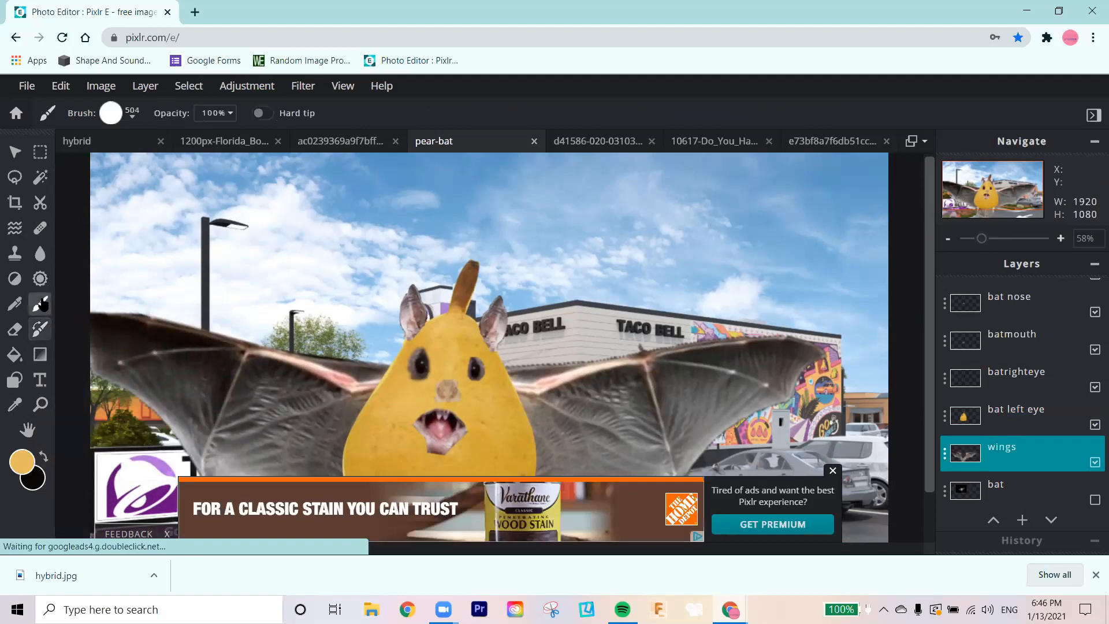
{"action": "left_click", "coordinate": [132, 115]}
{"action": "left_click_drag", "start_coordinate": [182, 164], "coordinate": [164, 166]}
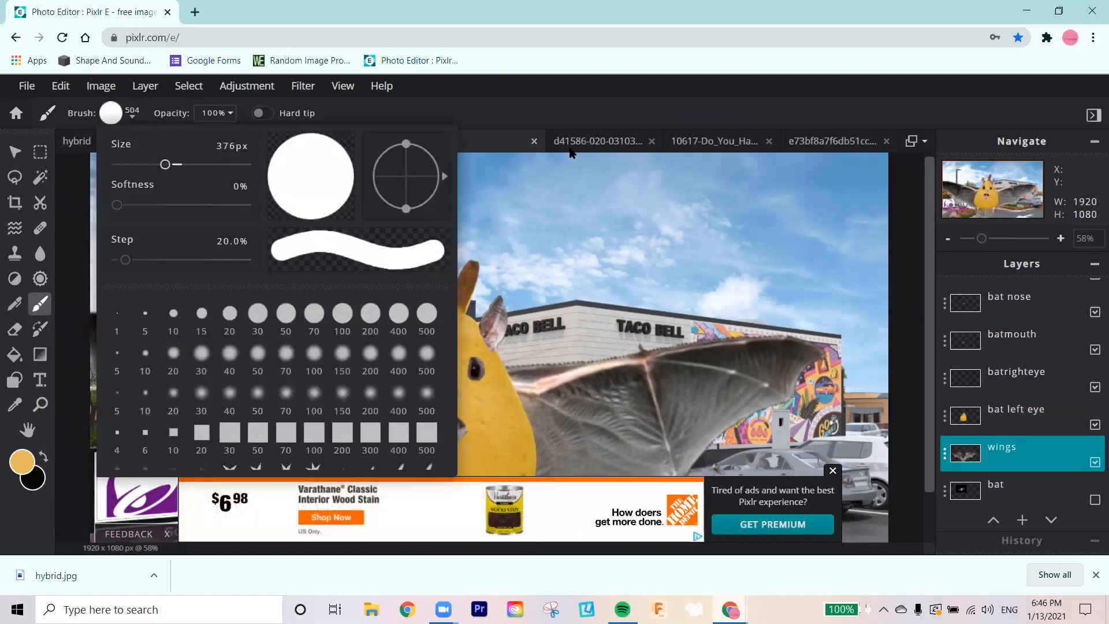
{"action": "left_click", "coordinate": [516, 122]}
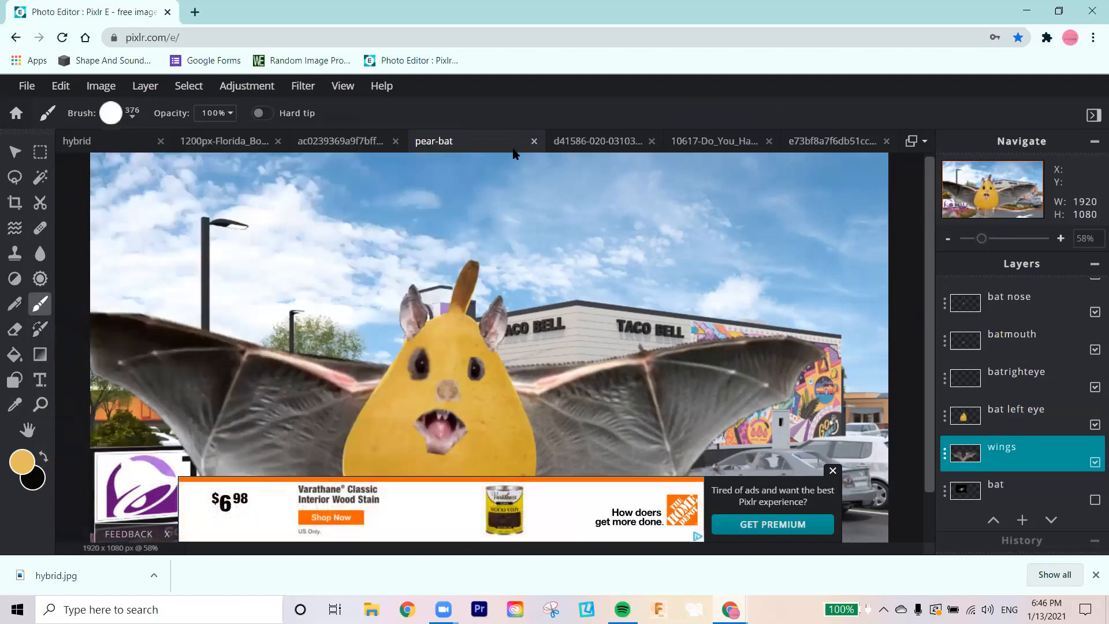
{"action": "left_click", "coordinate": [581, 395]}
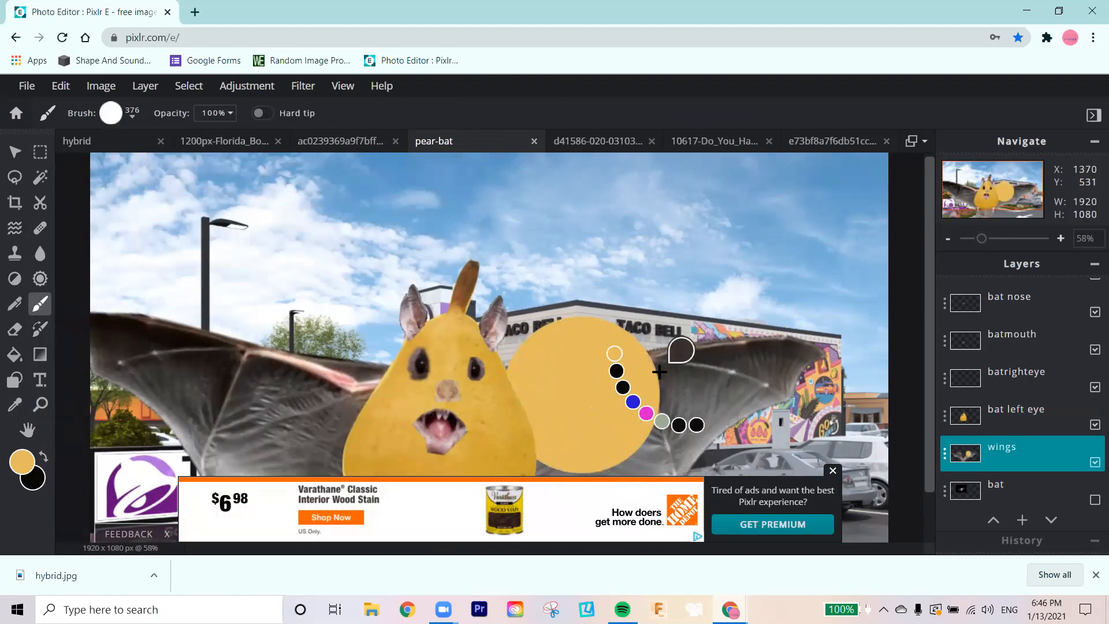
{"action": "key", "text": "ctrl+z"}
Step: Recolour the right wing with the Color replace brush at 247 px, using the sampled yellow
{"action": "left_click", "coordinate": [41, 329]}
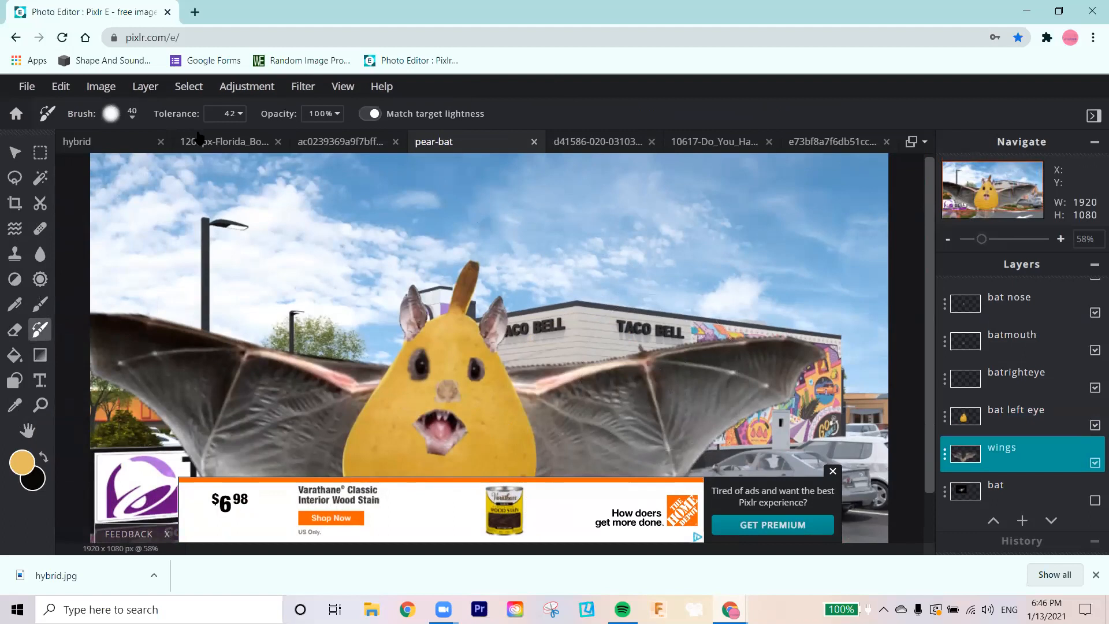
{"action": "left_click", "coordinate": [129, 116]}
{"action": "left_click_drag", "start_coordinate": [136, 168], "coordinate": [149, 166]}
{"action": "left_click", "coordinate": [601, 398]}
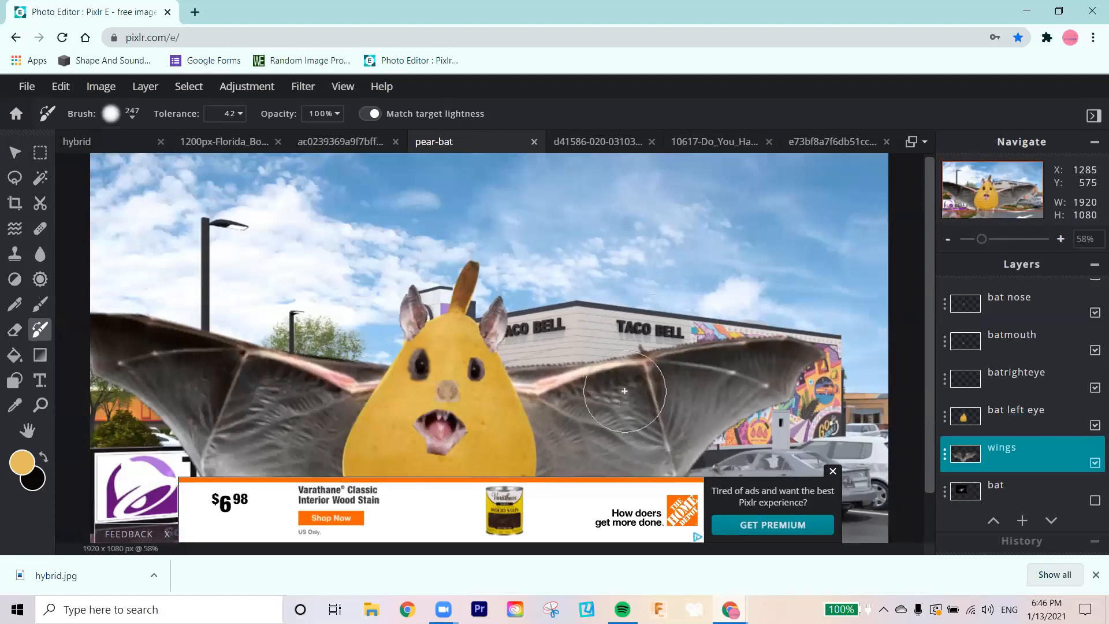
{"action": "left_click", "coordinate": [621, 397]}
{"action": "left_click", "coordinate": [571, 411]}
{"action": "mouse_move", "coordinate": [556, 399]}
{"action": "left_mouse_down"}
{"action": "mouse_move", "coordinate": [669, 390]}
{"action": "mouse_move", "coordinate": [650, 442]}
{"action": "mouse_move", "coordinate": [595, 436]}
{"action": "mouse_move", "coordinate": [594, 452]}
{"action": "mouse_move", "coordinate": [679, 417]}
{"action": "mouse_move", "coordinate": [719, 373]}
{"action": "mouse_move", "coordinate": [765, 371]}
{"action": "mouse_move", "coordinate": [682, 425]}
{"action": "mouse_move", "coordinate": [640, 434]}
{"action": "mouse_move", "coordinate": [644, 420]}
{"action": "mouse_move", "coordinate": [580, 446]}
{"action": "mouse_move", "coordinate": [657, 365]}
{"action": "mouse_move", "coordinate": [724, 367]}
{"action": "mouse_move", "coordinate": [689, 377]}
{"action": "left_mouse_up"}
Step: Try recolouring the left wing with the same Color replace brush, and dismiss the advertisement covering the canvas
{"action": "scroll", "coordinate": [639, 434], "scroll_direction": "down", "scroll_amount": 1}
{"action": "mouse_move", "coordinate": [352, 398]}
{"action": "left_mouse_down"}
{"action": "mouse_move", "coordinate": [303, 396]}
{"action": "mouse_move", "coordinate": [324, 369]}
{"action": "mouse_move", "coordinate": [279, 364]}
{"action": "mouse_move", "coordinate": [264, 367]}
{"action": "mouse_move", "coordinate": [256, 412]}
{"action": "mouse_move", "coordinate": [330, 400]}
{"action": "mouse_move", "coordinate": [331, 412]}
{"action": "mouse_move", "coordinate": [254, 369]}
{"action": "mouse_move", "coordinate": [249, 350]}
{"action": "mouse_move", "coordinate": [213, 367]}
{"action": "mouse_move", "coordinate": [199, 347]}
{"action": "mouse_move", "coordinate": [172, 341]}
{"action": "mouse_move", "coordinate": [173, 317]}
{"action": "mouse_move", "coordinate": [167, 329]}
{"action": "mouse_move", "coordinate": [291, 349]}
{"action": "mouse_move", "coordinate": [287, 400]}
{"action": "left_mouse_up"}
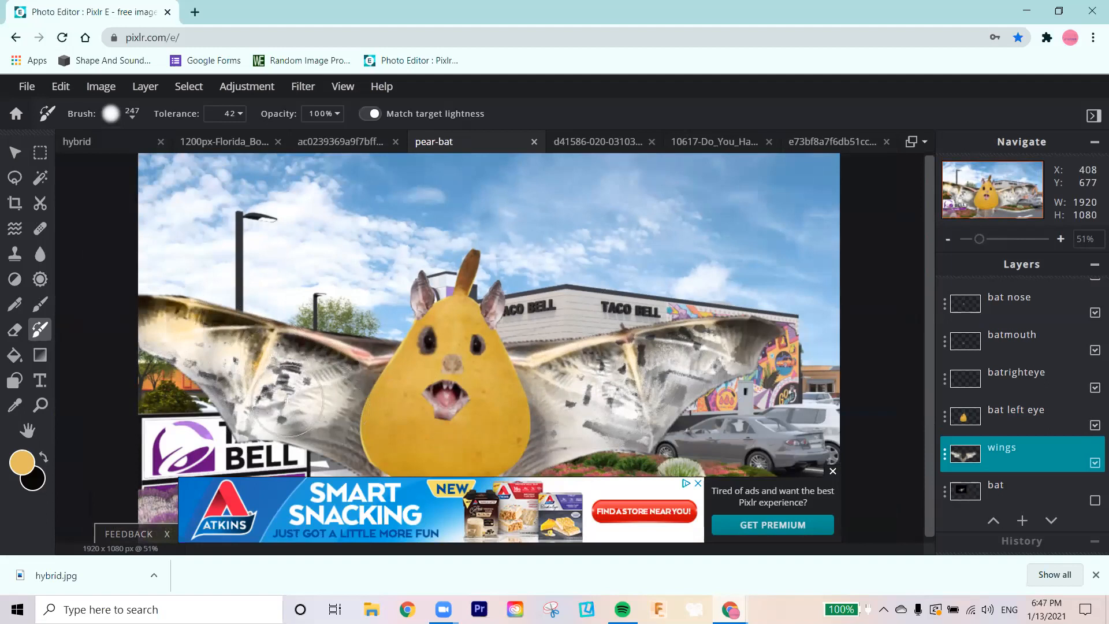
{"action": "left_click", "coordinate": [832, 471]}
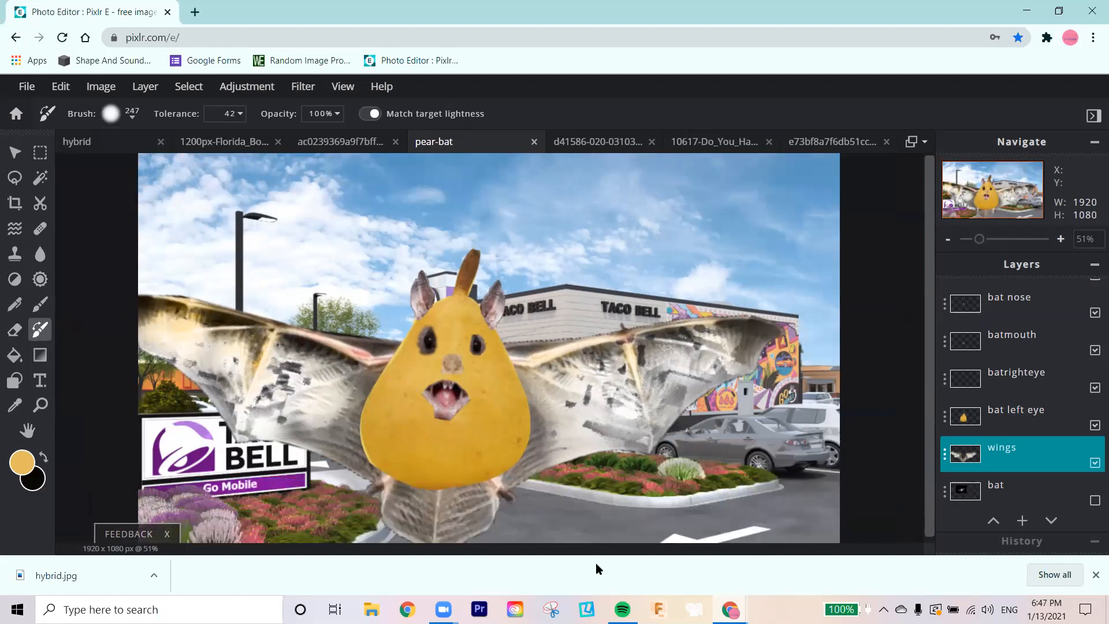
Step: Undo the colour-replacement strokes on the left wing
{"action": "right_click", "coordinate": [164, 494]}
{"action": "key", "text": "ctrl+z"}
{"action": "key", "text": "ctrl+z"}
{"action": "key", "text": "ctrl+z"}
{"action": "key", "text": "ctrl+z"}
{"action": "key", "text": "ctrl+z"}
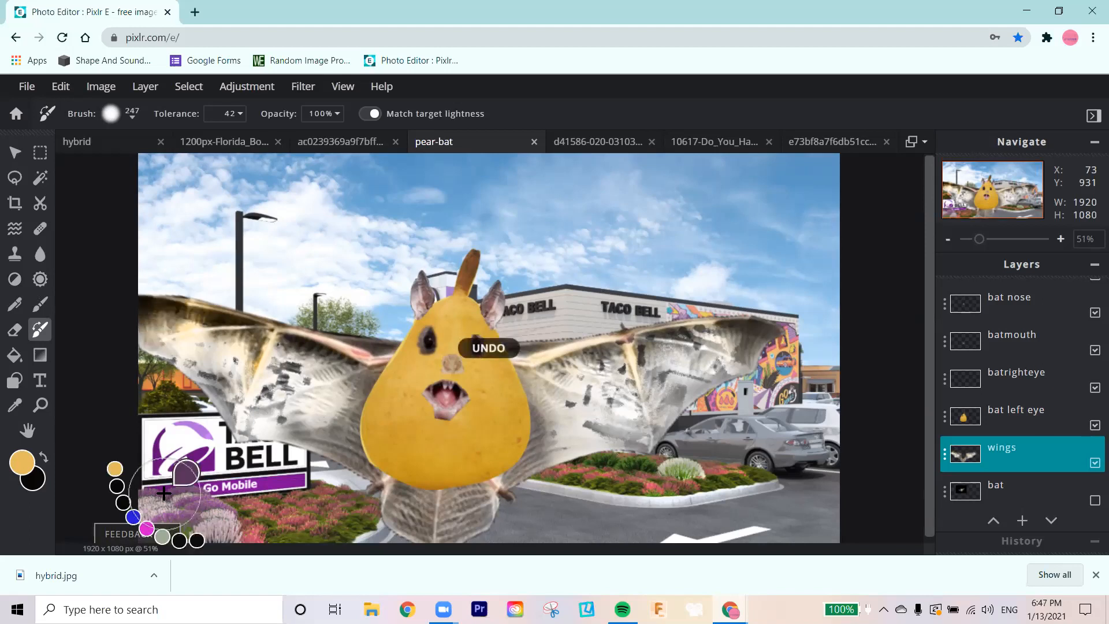
{"action": "key", "text": "ctrl+z"}
{"action": "key", "text": "ctrl+z"}
{"action": "key", "text": "ctrl+z"}
{"action": "key", "text": "ctrl+z"}
{"action": "key", "text": "ctrl+z"}
{"action": "key", "text": "ctrl+z"}
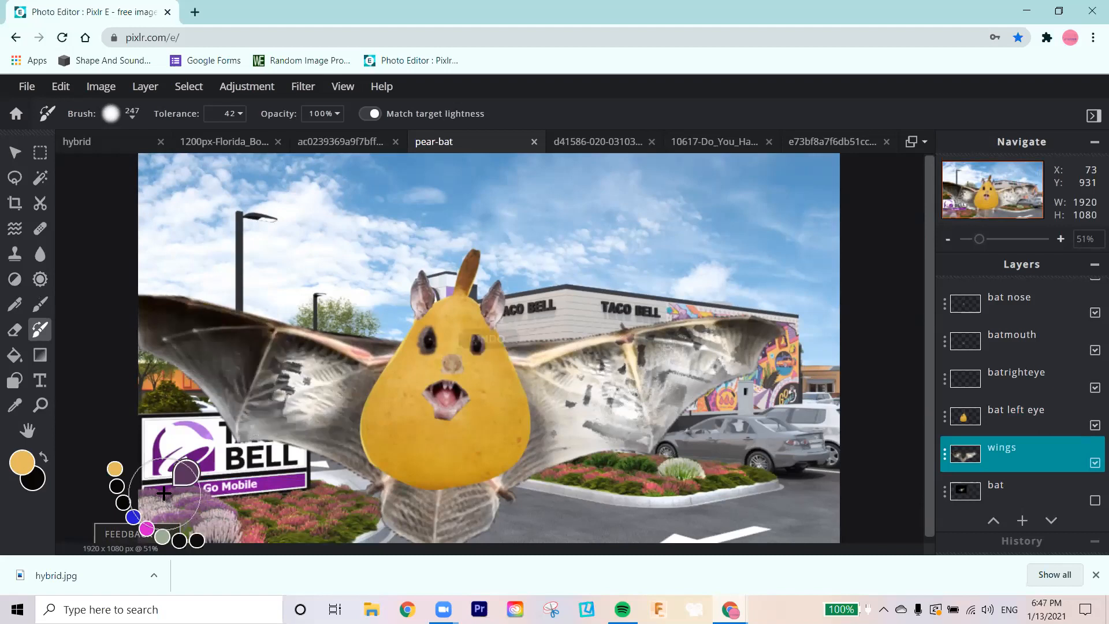
{"action": "key", "text": "ctrl+z"}
{"action": "key", "text": "ctrl+z"}
{"action": "key", "text": "ctrl+z"}
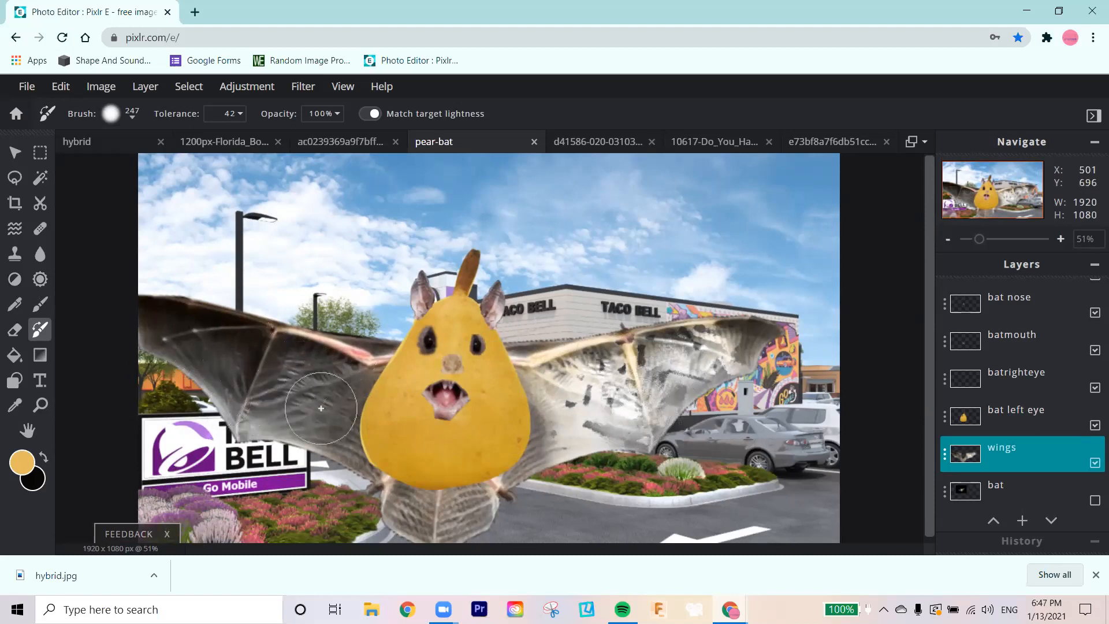
Step: Move the wings layer directly above the merged bat left eye layer
{"action": "left_click_drag", "start_coordinate": [1014, 456], "coordinate": [1011, 418]}
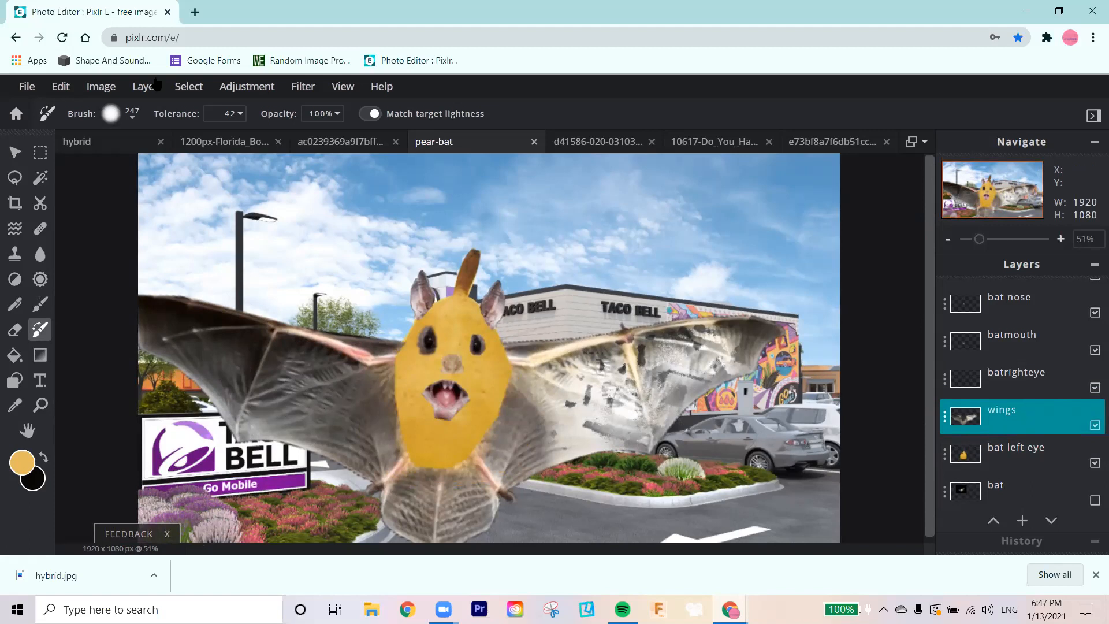
Step: Merge the wings layer down into the bat left eye layer
{"action": "left_click", "coordinate": [138, 88]}
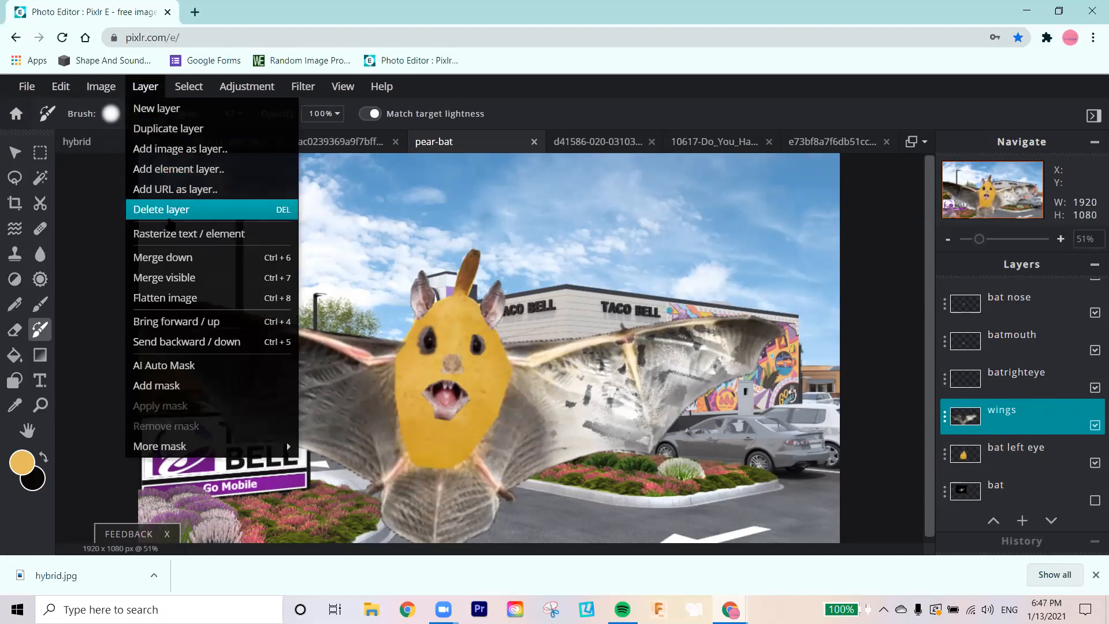
{"action": "left_click", "coordinate": [173, 257]}
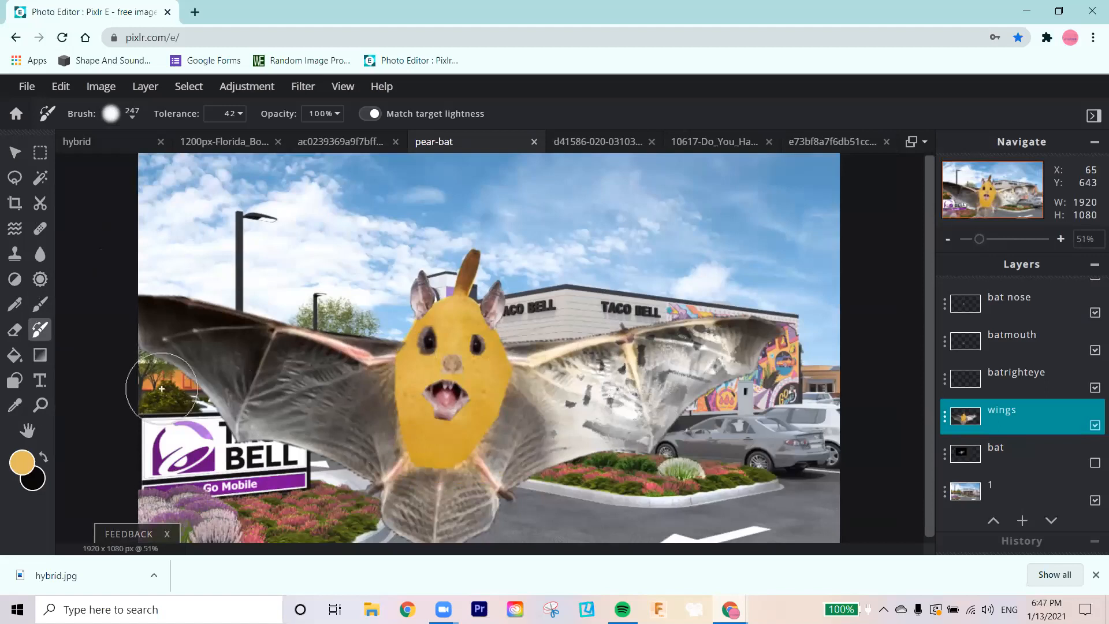
Step: Sample the pear's yellow skin beside its left eye and nose as the Clone stamp source
{"action": "left_click", "coordinate": [39, 404]}
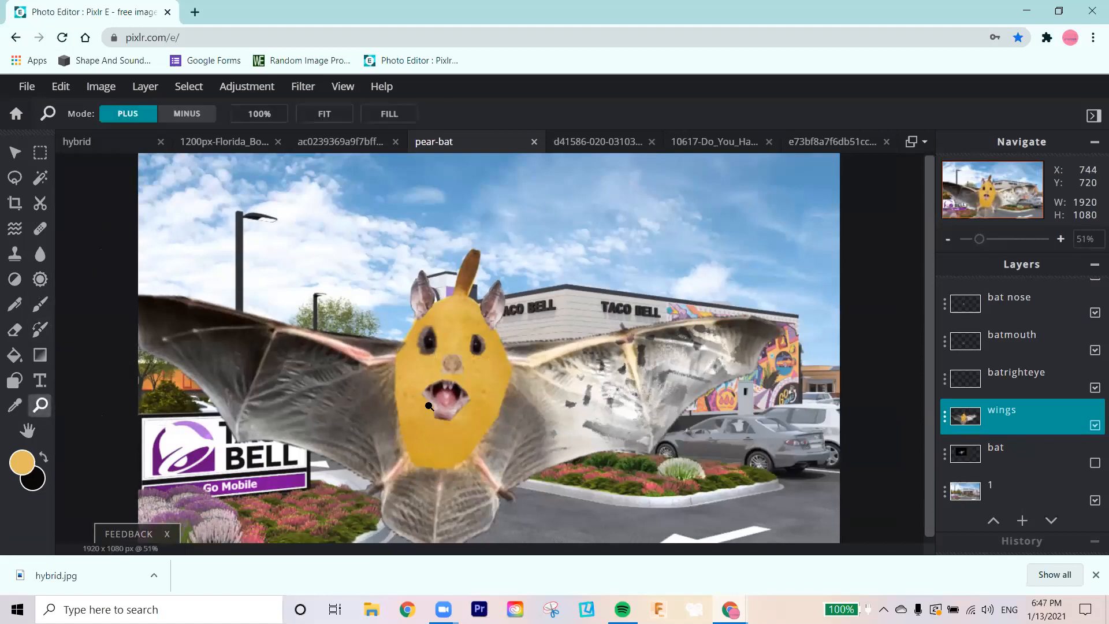
{"action": "left_click", "coordinate": [427, 404]}
{"action": "left_click", "coordinate": [377, 374]}
{"action": "left_click", "coordinate": [344, 334]}
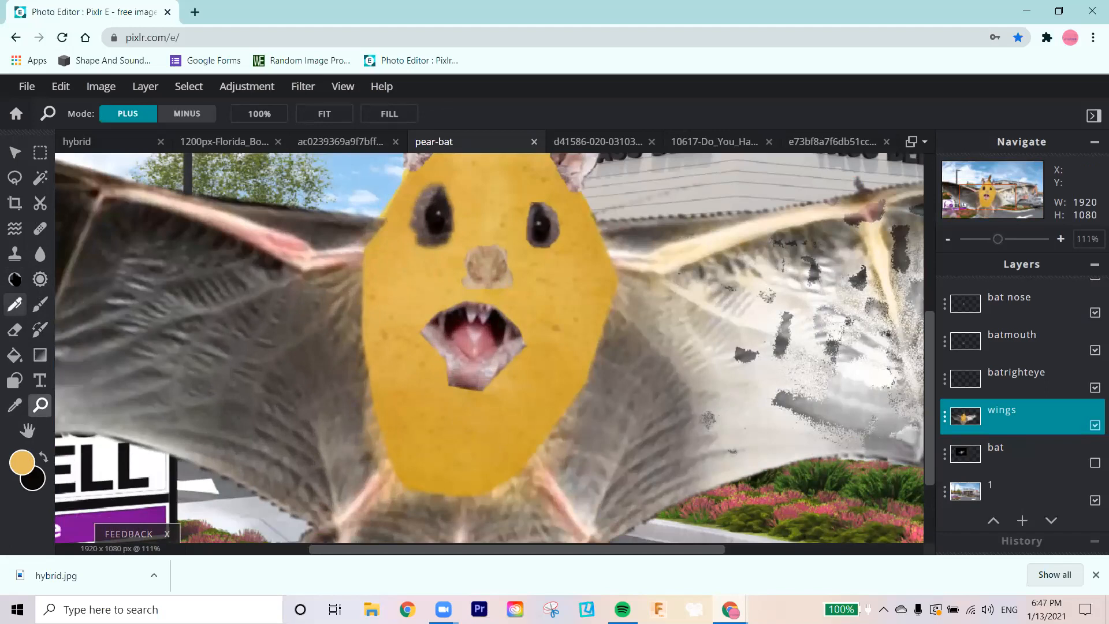
{"action": "left_click", "coordinate": [16, 258]}
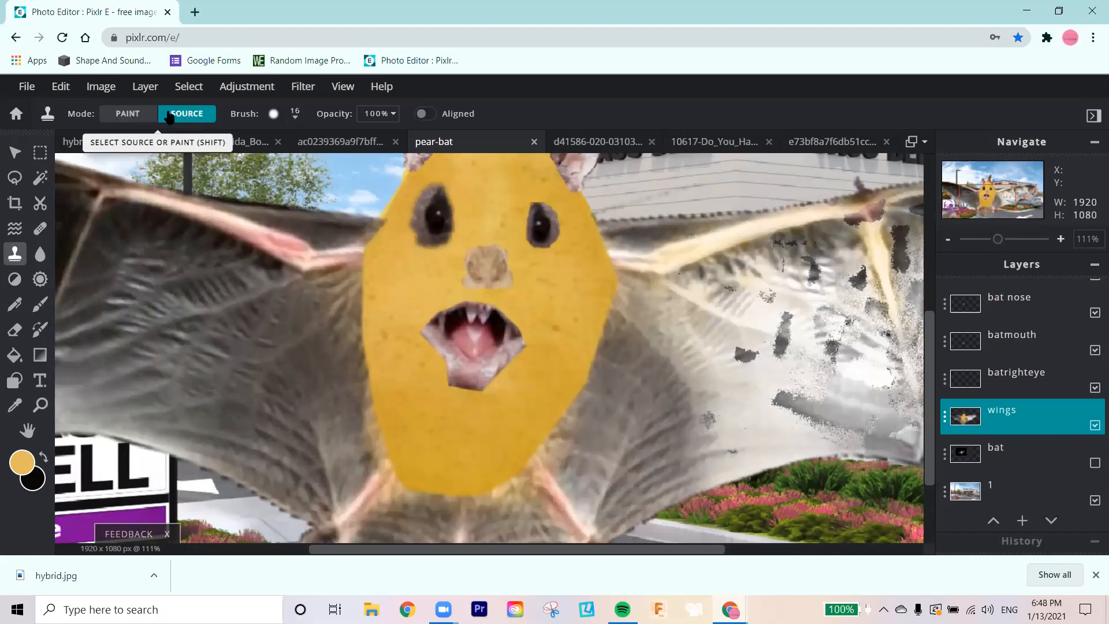
{"action": "left_click", "coordinate": [135, 120]}
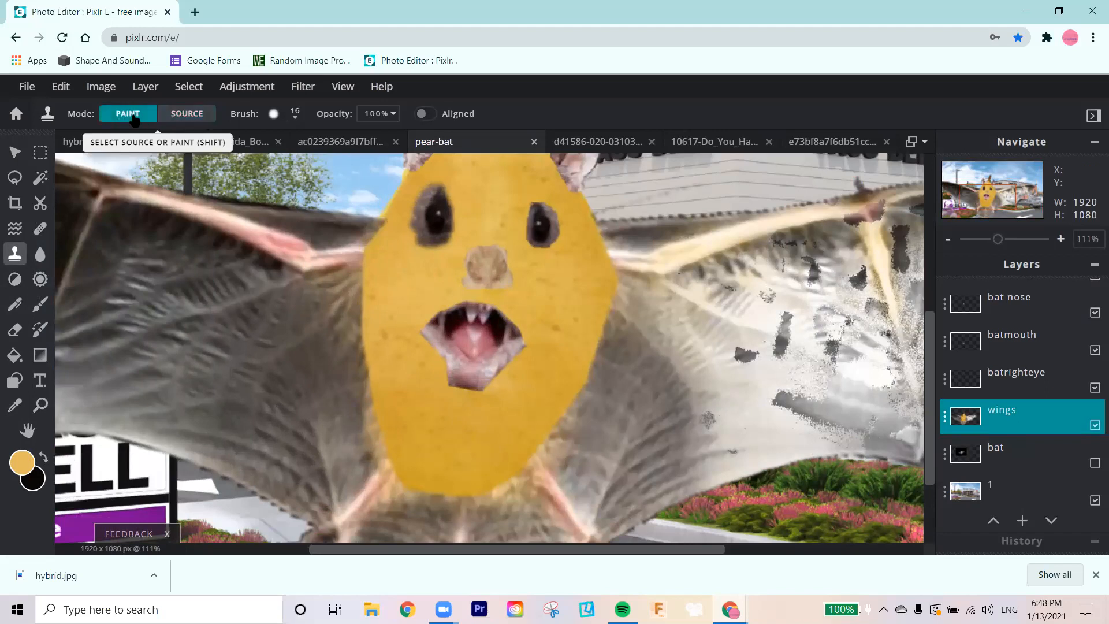
{"action": "left_click", "coordinate": [167, 119]}
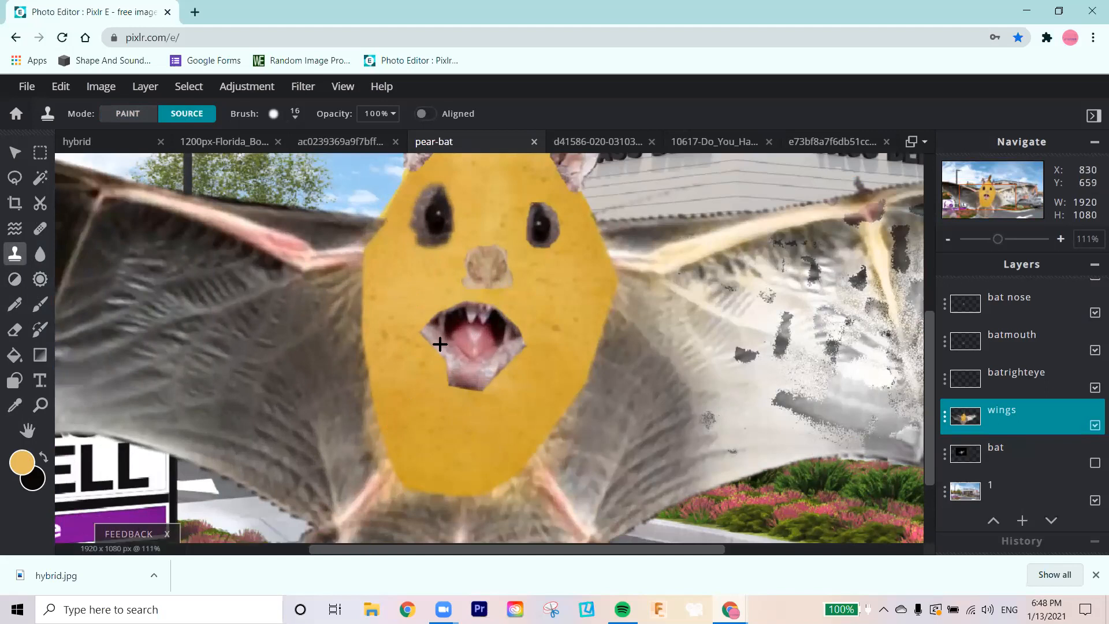
{"action": "left_click", "coordinate": [395, 280]}
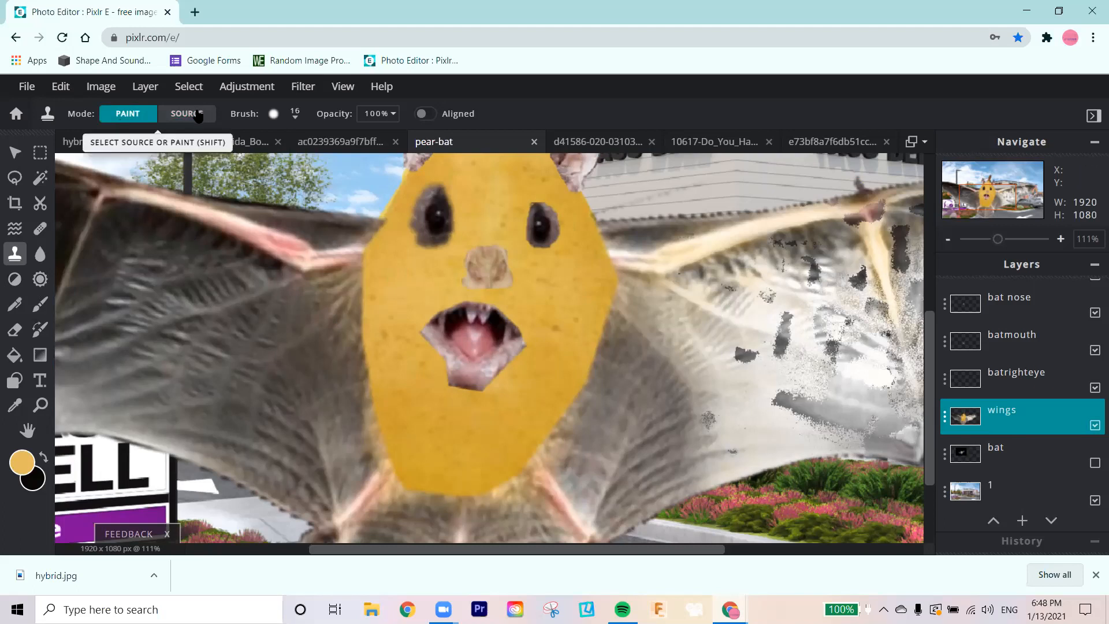
Step: Set the Clone stamp brush to 72 px and try painting the sampled pear skin over the middle of the left wing
{"action": "left_click", "coordinate": [294, 117]}
{"action": "left_click_drag", "start_coordinate": [281, 165], "coordinate": [289, 165]}
{"action": "left_click", "coordinate": [204, 305]}
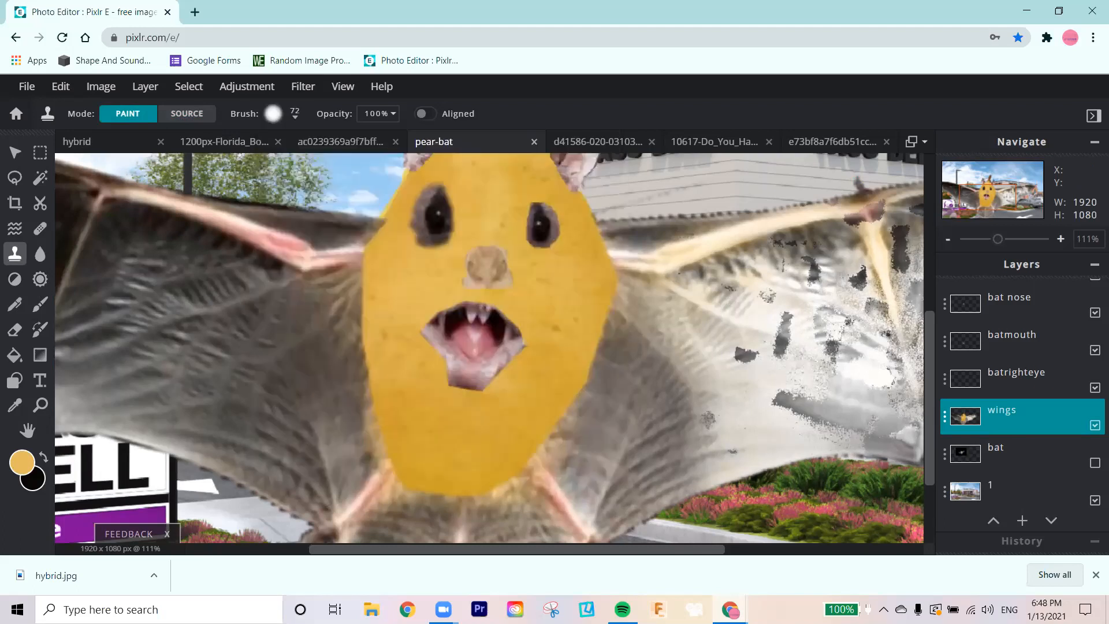
{"action": "left_click", "coordinate": [177, 315]}
{"action": "left_click", "coordinate": [240, 300]}
{"action": "mouse_move", "coordinate": [199, 310]}
{"action": "left_mouse_down"}
{"action": "mouse_move", "coordinate": [178, 323]}
{"action": "mouse_move", "coordinate": [231, 301]}
{"action": "mouse_move", "coordinate": [229, 320]}
{"action": "mouse_move", "coordinate": [193, 285]}
{"action": "mouse_move", "coordinate": [130, 290]}
{"action": "mouse_move", "coordinate": [128, 278]}
{"action": "mouse_move", "coordinate": [178, 260]}
{"action": "mouse_move", "coordinate": [174, 298]}
{"action": "mouse_move", "coordinate": [130, 284]}
{"action": "left_mouse_up"}
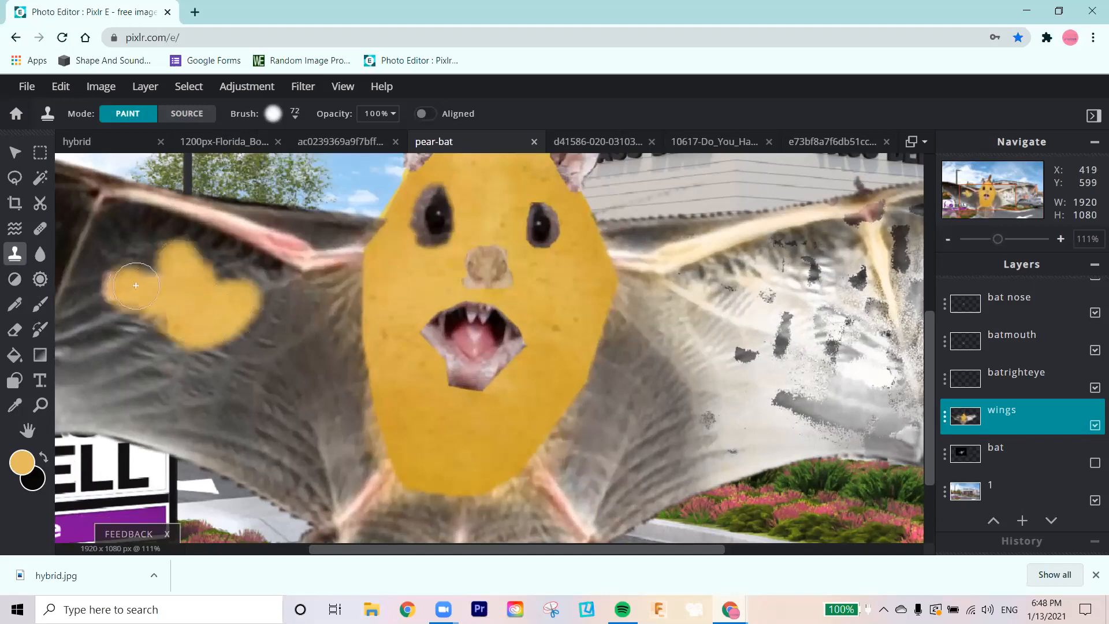
Step: Undo the cloned pear-skin strokes on the left wing
{"action": "key", "text": "ctrl+z"}
{"action": "key", "text": "ctrl+z"}
{"action": "key", "text": "ctrl+z"}
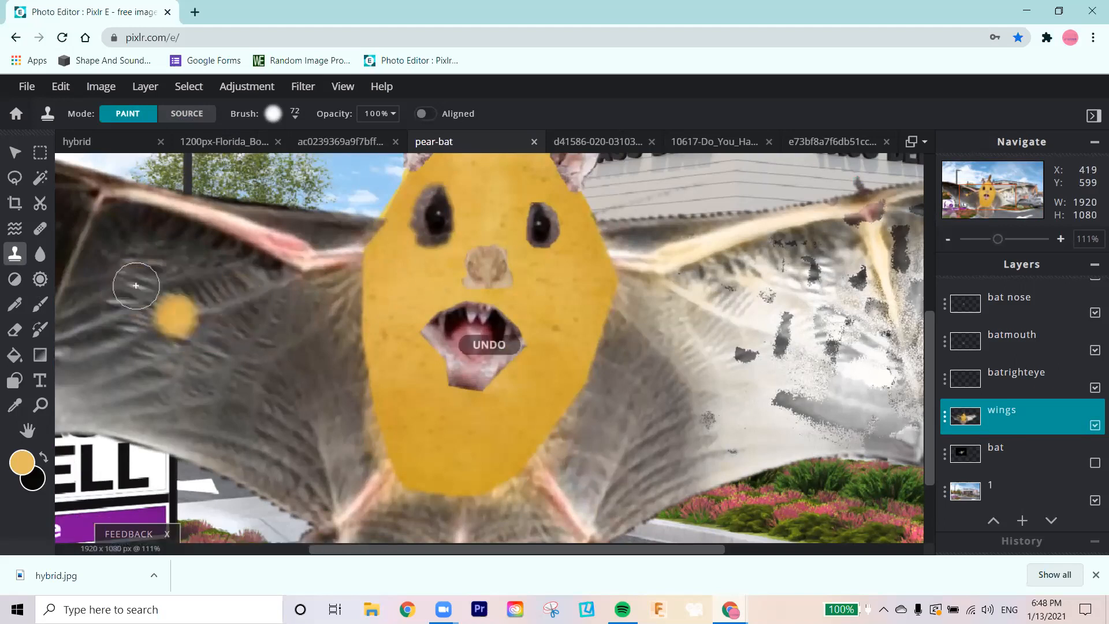
{"action": "key", "text": "ctrl+z"}
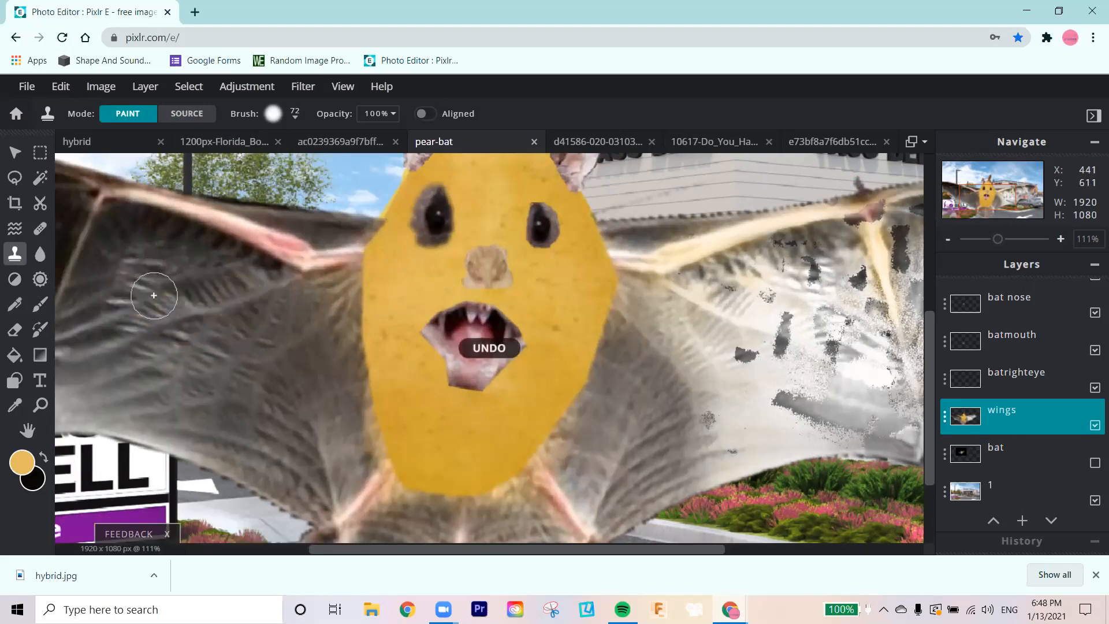
Step: Try extending the pear's left edge over the wing with cloned skin, and undo those strokes
{"action": "left_click", "coordinate": [345, 260]}
{"action": "mouse_move", "coordinate": [346, 272]}
{"action": "left_mouse_down"}
{"action": "mouse_move", "coordinate": [347, 288]}
{"action": "mouse_move", "coordinate": [358, 242]}
{"action": "mouse_move", "coordinate": [343, 277]}
{"action": "mouse_move", "coordinate": [358, 381]}
{"action": "mouse_move", "coordinate": [370, 457]}
{"action": "mouse_move", "coordinate": [393, 491]}
{"action": "mouse_move", "coordinate": [370, 434]}
{"action": "left_mouse_up"}
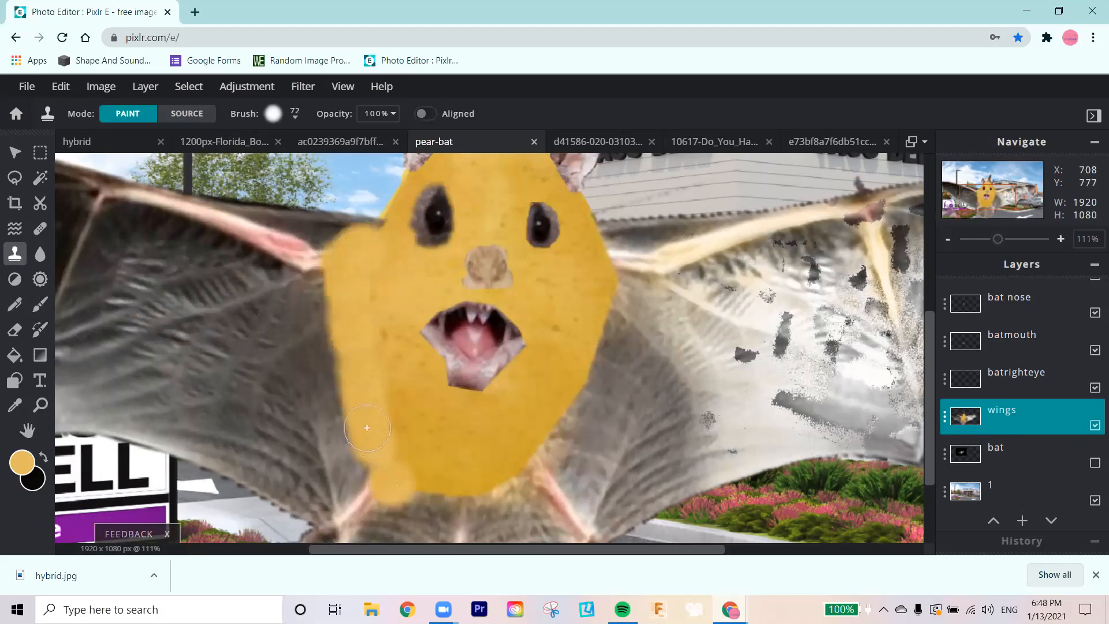
{"action": "key", "text": "ctrl+z"}
{"action": "key", "text": "ctrl+z"}
{"action": "key", "text": "ctrl+z"}
{"action": "key", "text": "ctrl+z"}
{"action": "key", "text": "ctrl+z"}
{"action": "key", "text": "ctrl+z"}
{"action": "key", "text": "ctrl+z"}
{"action": "key", "text": "ctrl+z"}
{"action": "key", "text": "ctrl+z"}
{"action": "key", "text": "ctrl+z"}
{"action": "key", "text": "ctrl+z"}
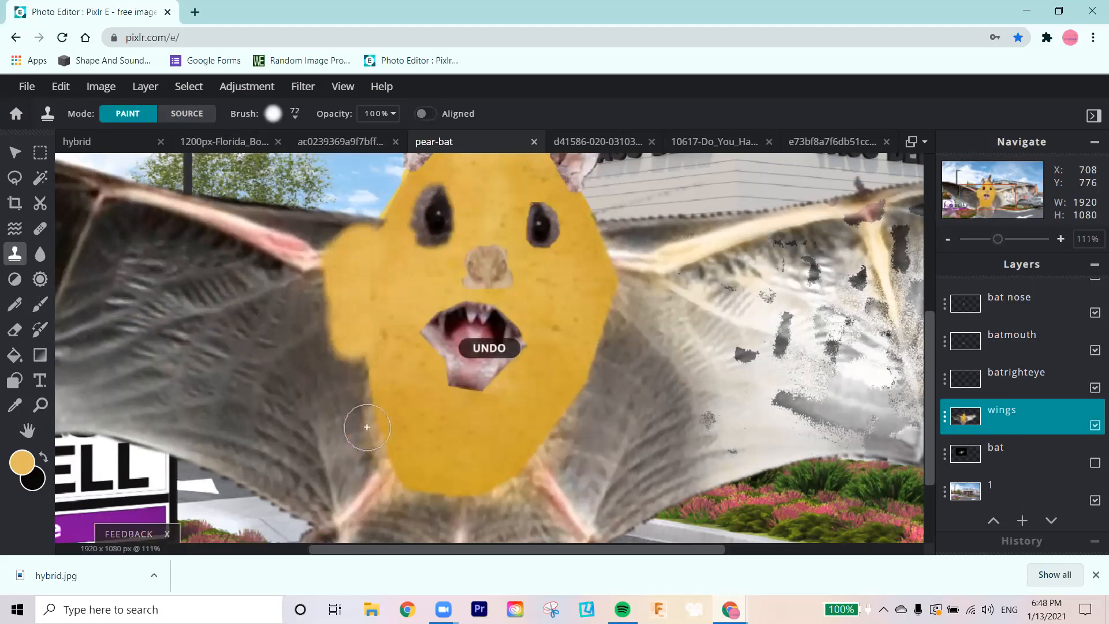
{"action": "key", "text": "ctrl+z"}
{"action": "key", "text": "ctrl+z"}
{"action": "key", "text": "ctrl+z"}
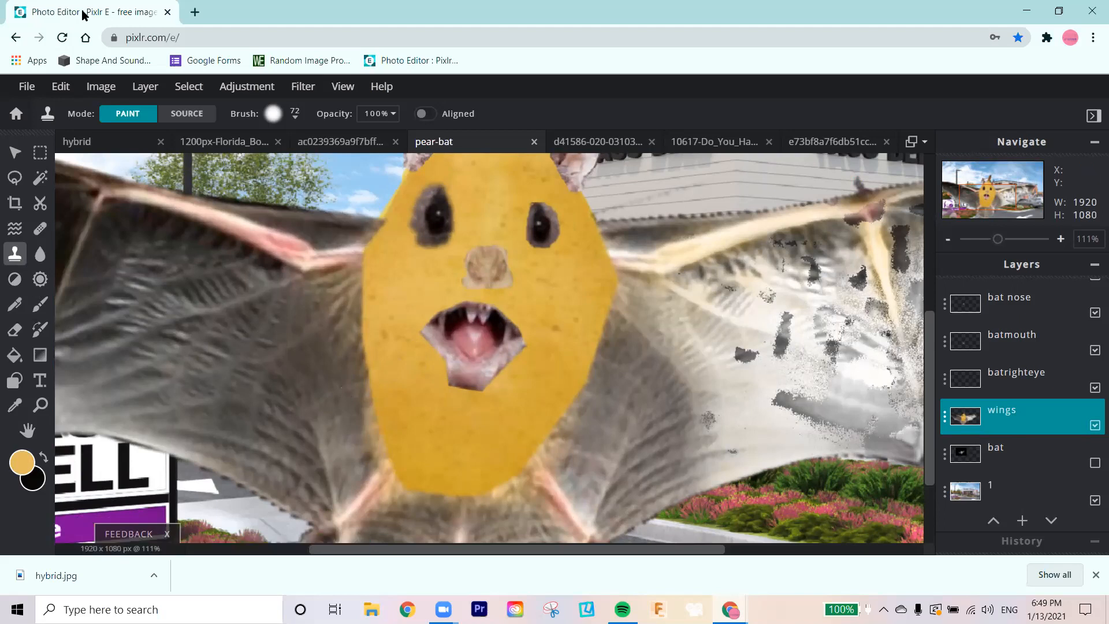
Step: Try flattening the image and distorting the left wing's upper edge with Liquify at size 50, and undo both changes
{"action": "left_click", "coordinate": [144, 86]}
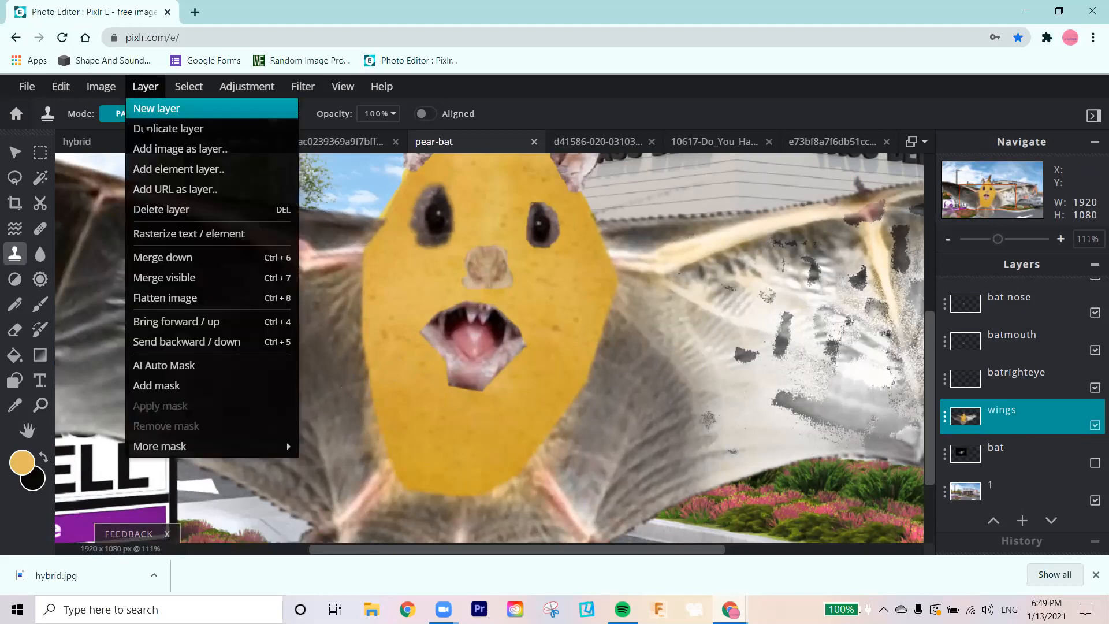
{"action": "left_click", "coordinate": [183, 301]}
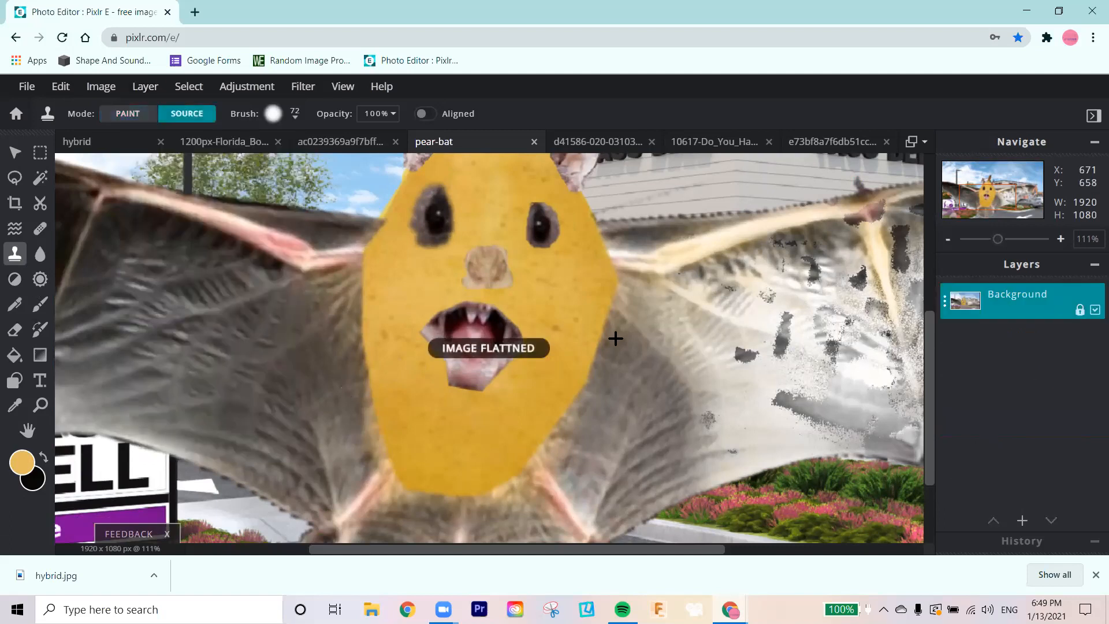
{"action": "left_click", "coordinate": [18, 231]}
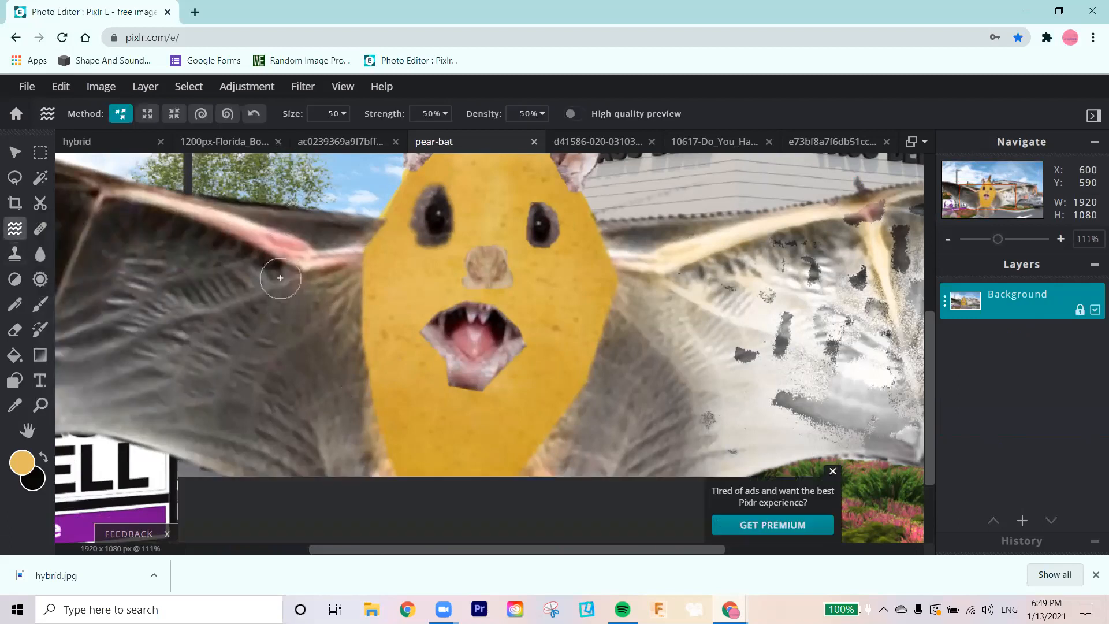
{"action": "mouse_move", "coordinate": [308, 196]}
{"action": "left_mouse_down"}
{"action": "mouse_move", "coordinate": [257, 248]}
{"action": "mouse_move", "coordinate": [153, 167]}
{"action": "left_mouse_up"}
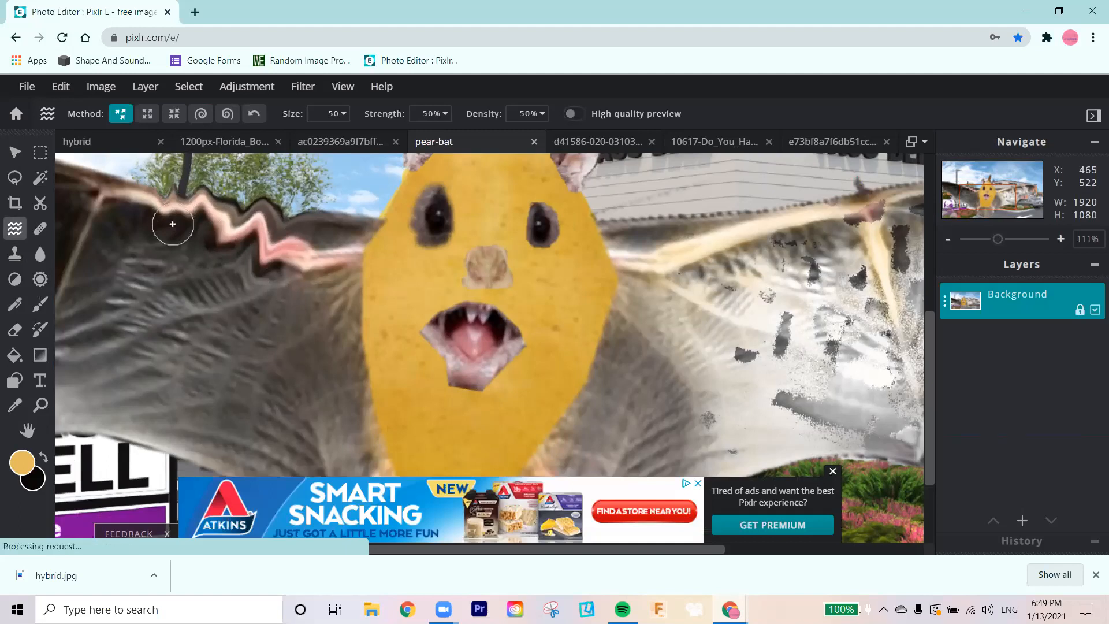
{"action": "key", "text": "ctrl+z"}
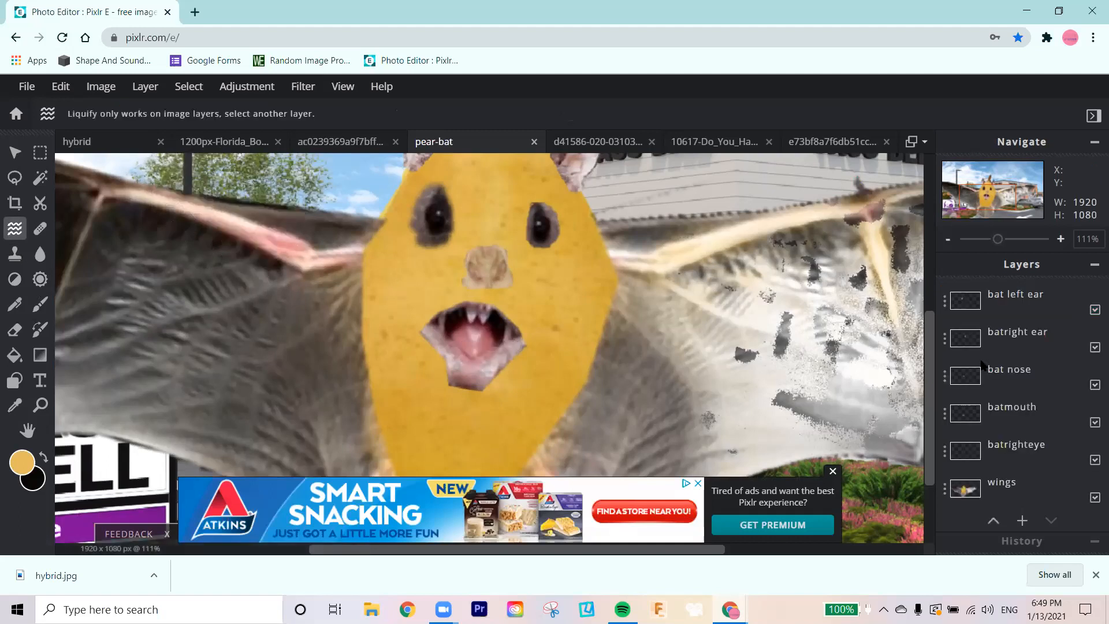
Step: Dismiss the advertisement covering the canvas and fit the whole image to the screen
{"action": "left_click", "coordinate": [832, 472]}
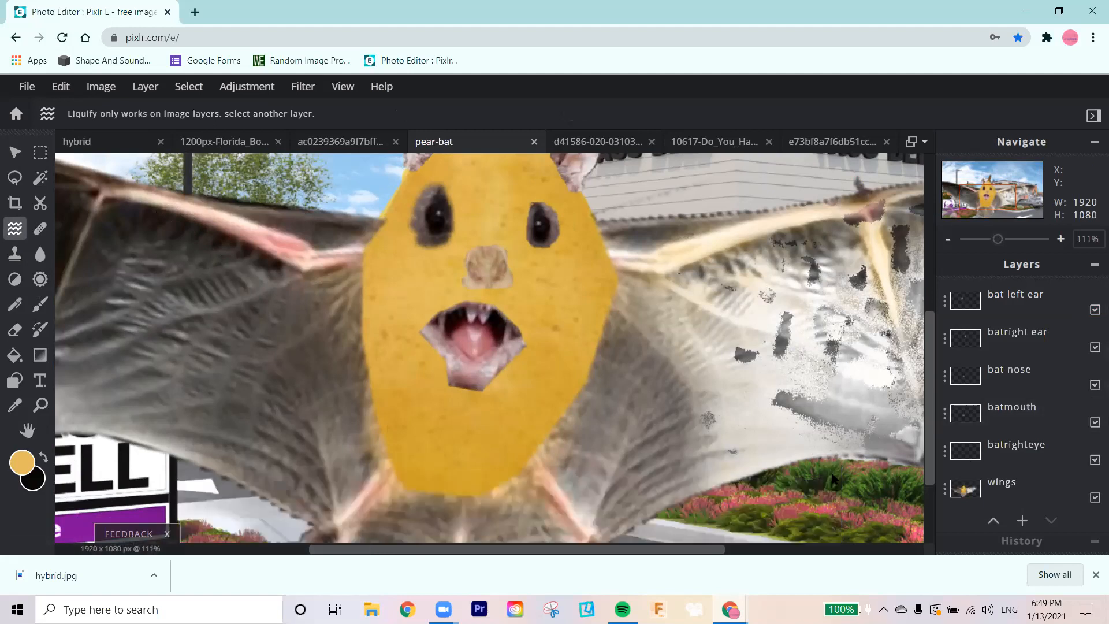
{"action": "left_click", "coordinate": [343, 86]}
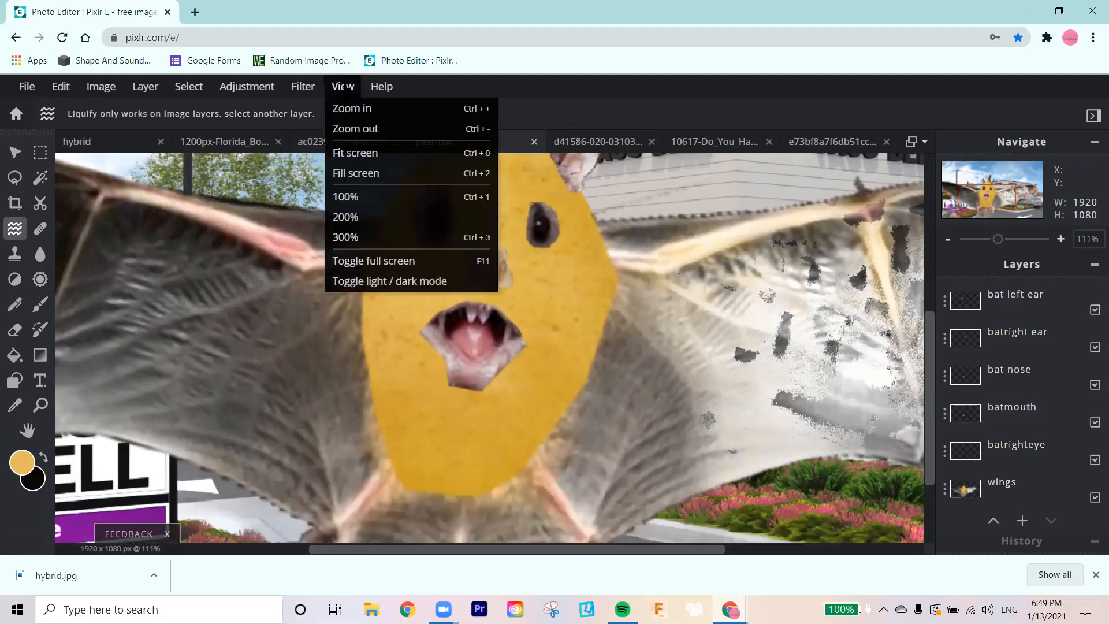
{"action": "left_click", "coordinate": [368, 154]}
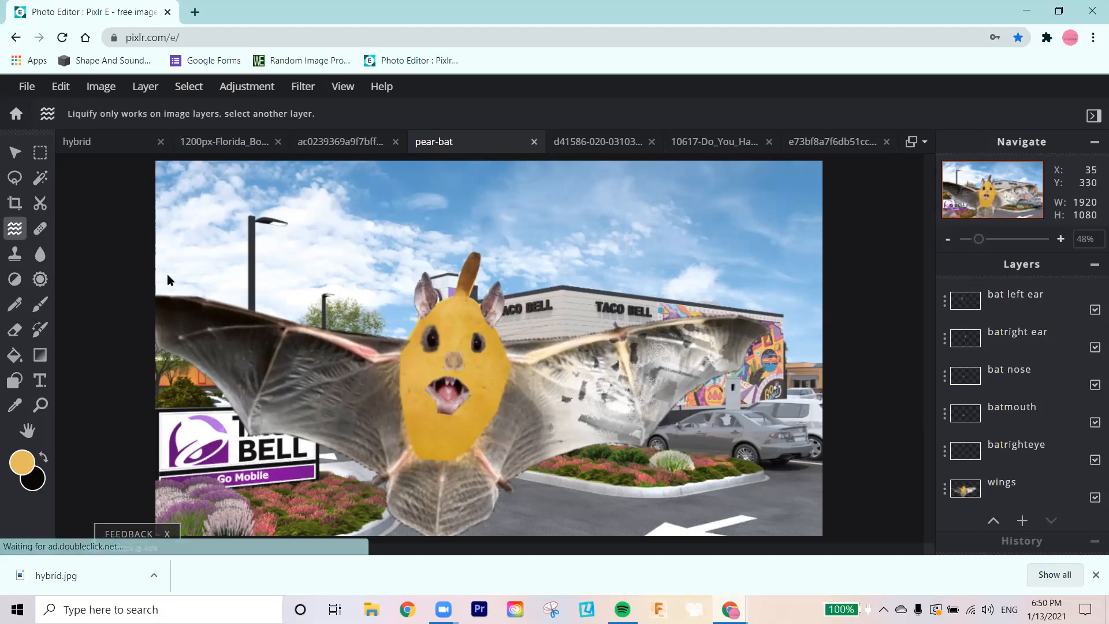
Step: Switch to the browser window holding the reference images and search Google Images for "converse all stars" in a new tab
{"action": "key", "text": "alt+Tab"}
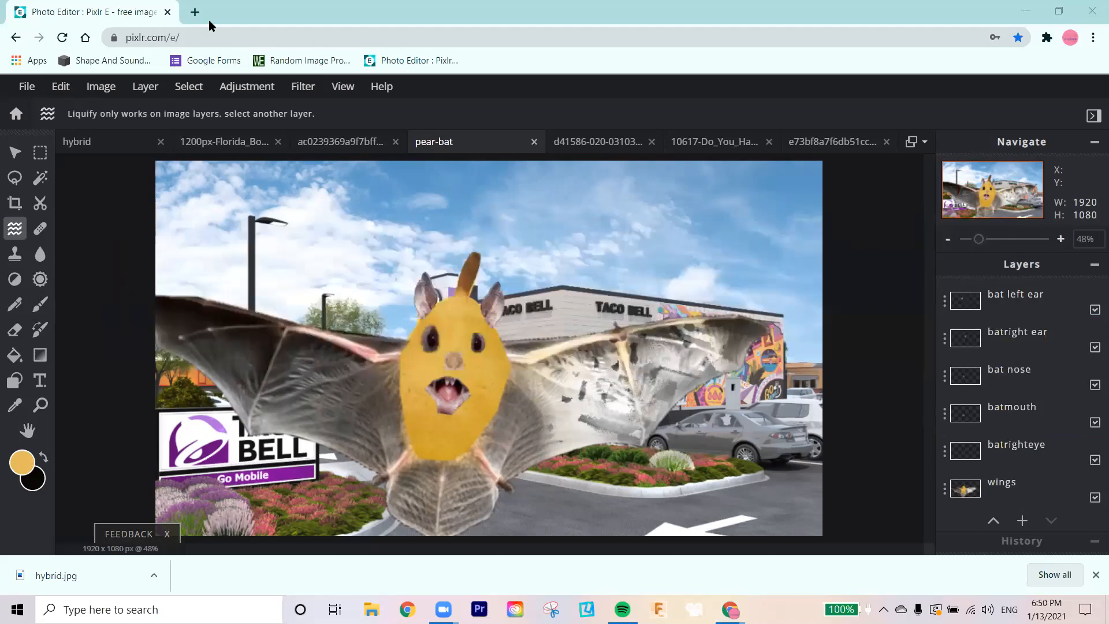
{"action": "key", "text": "alt+Tab"}
{"action": "key", "text": "alt+Tab"}
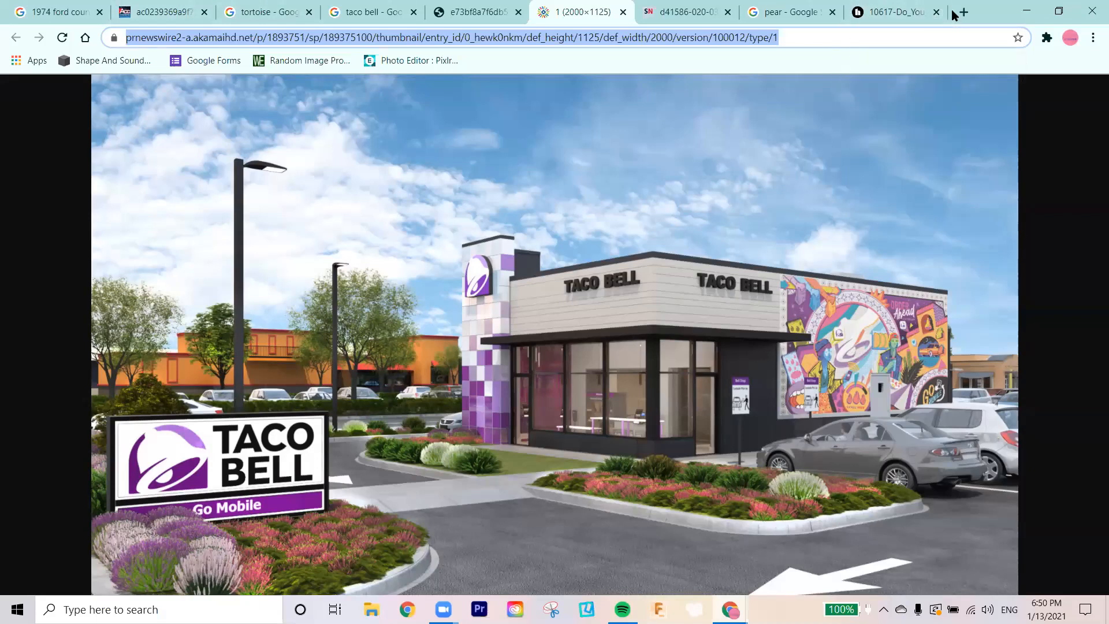
{"action": "left_click", "coordinate": [961, 12]}
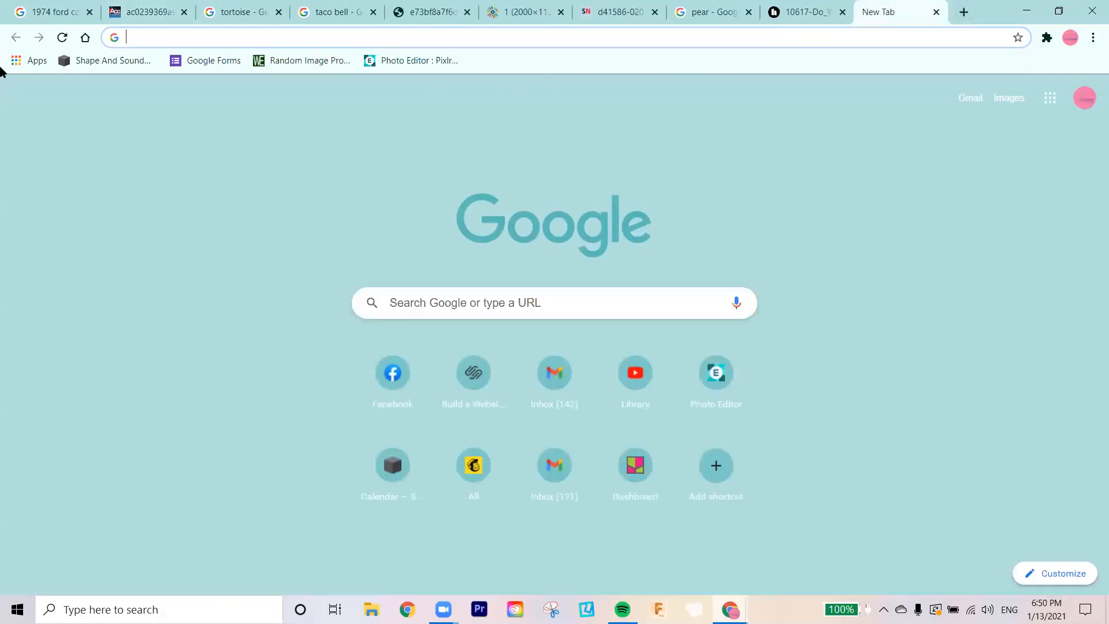
{"action": "left_click", "coordinate": [209, 38]}
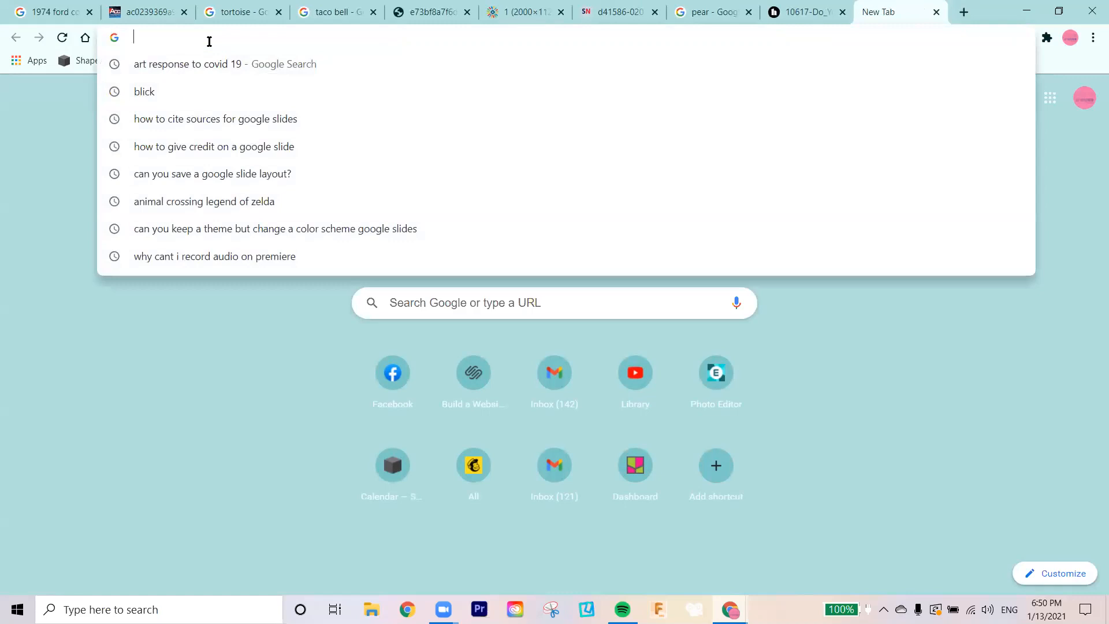
{"action": "type", "text": "conve"}
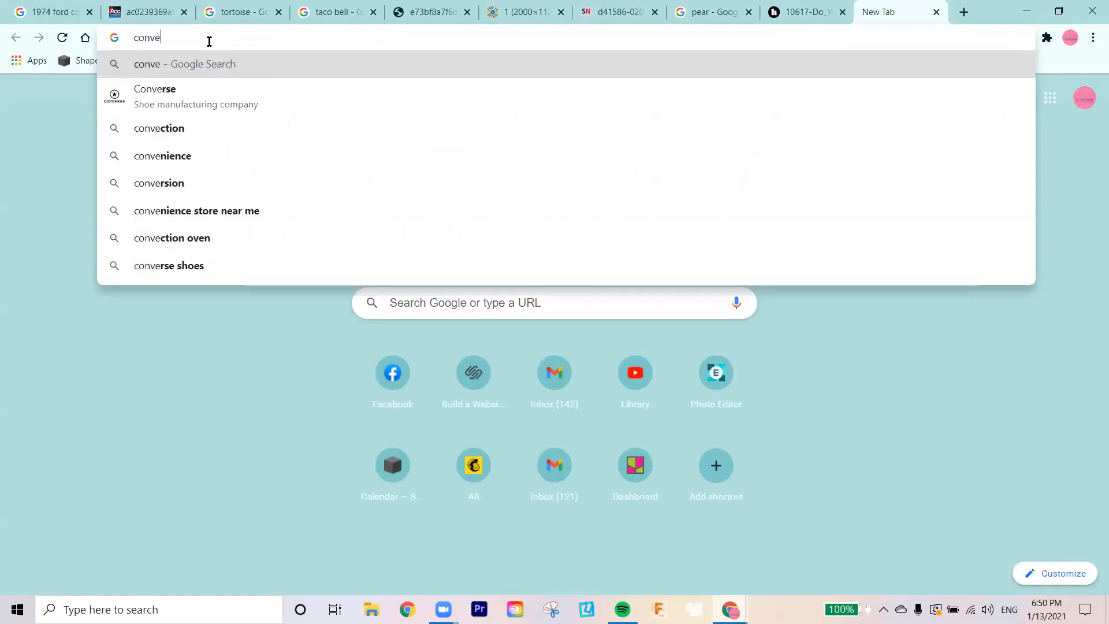
{"action": "type", "text": "rse all stars"}
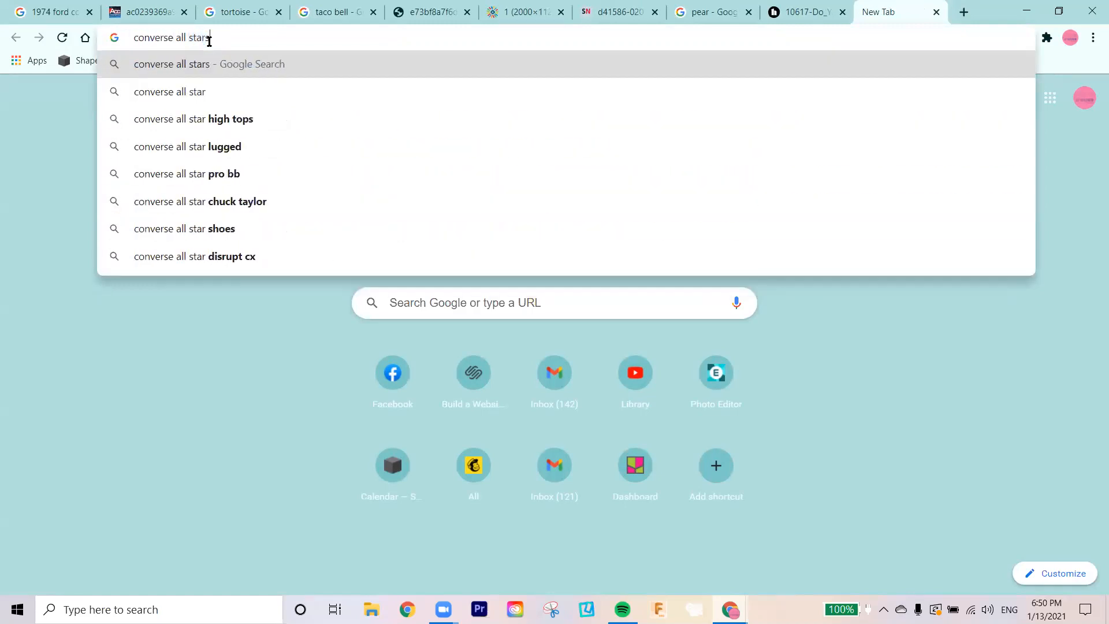
{"action": "key", "text": "Return"}
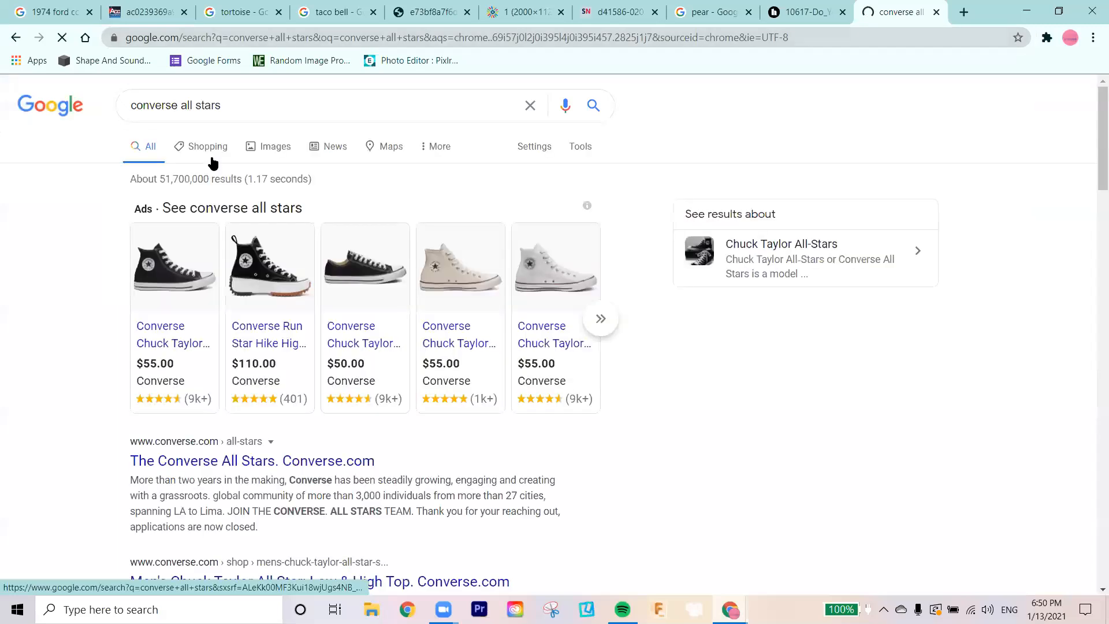
{"action": "left_click", "coordinate": [276, 150]}
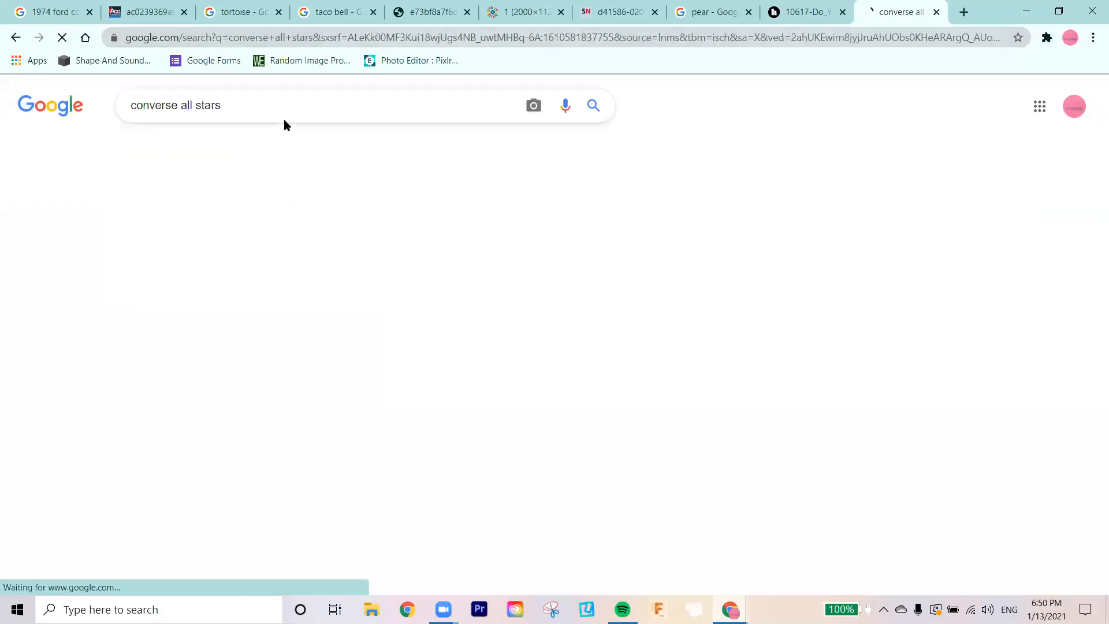
Step: Open the 1500 × 1053 Amazon image of the black leather Converse Chuck Taylor high top in its own browser tab
{"action": "scroll", "coordinate": [368, 337], "scroll_direction": "down", "scroll_amount": 6}
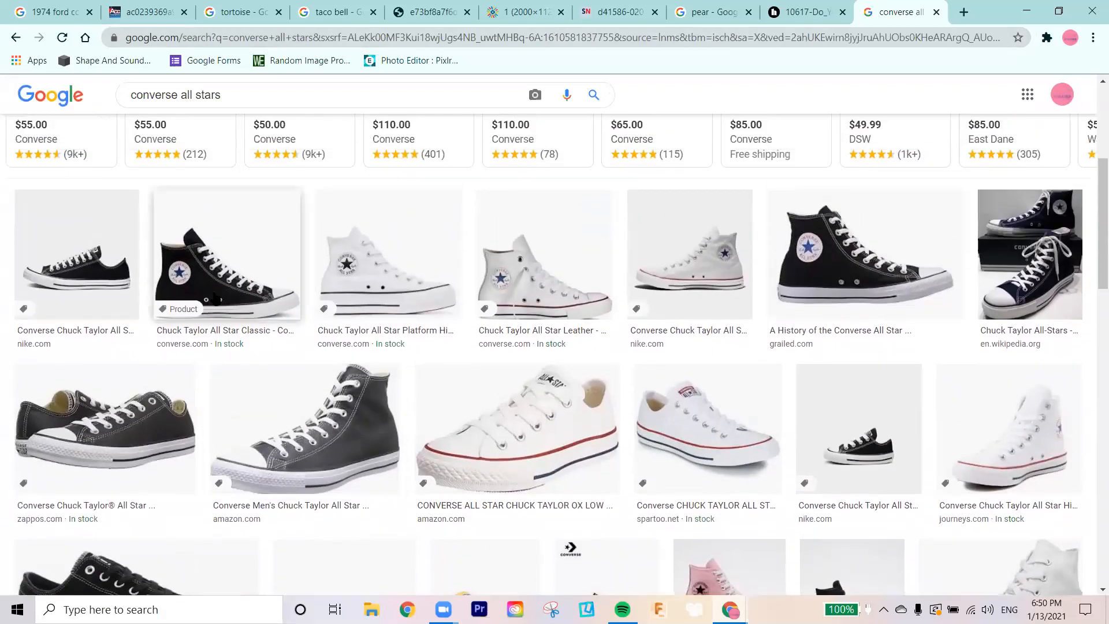
{"action": "left_click", "coordinate": [216, 286]}
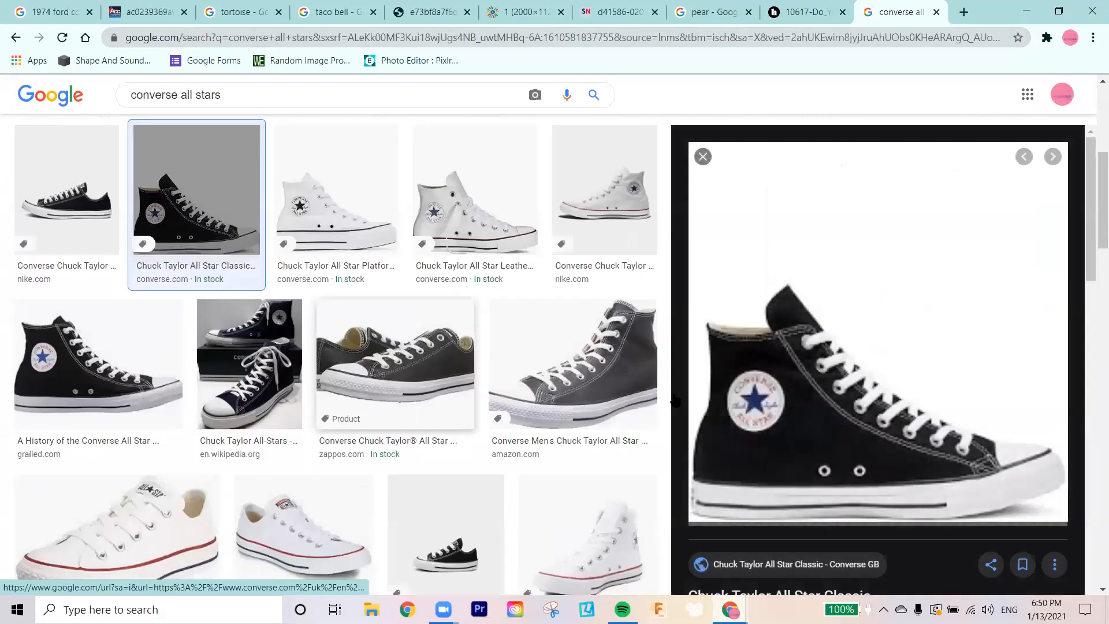
{"action": "left_click", "coordinate": [624, 359]}
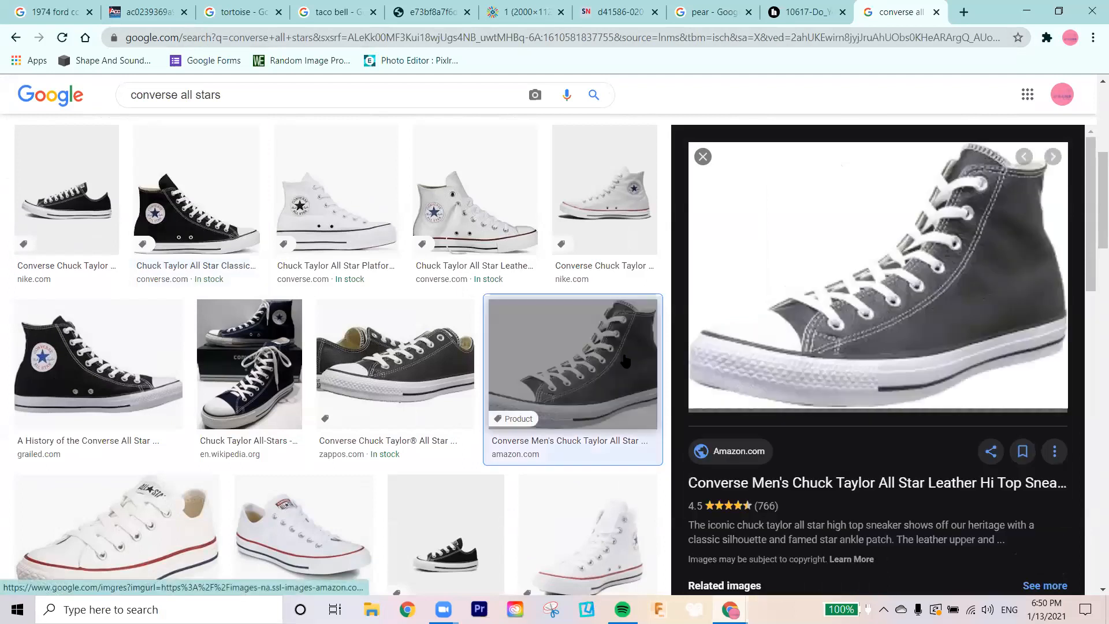
{"action": "right_click", "coordinate": [970, 187]}
{"action": "left_click", "coordinate": [969, 298]}
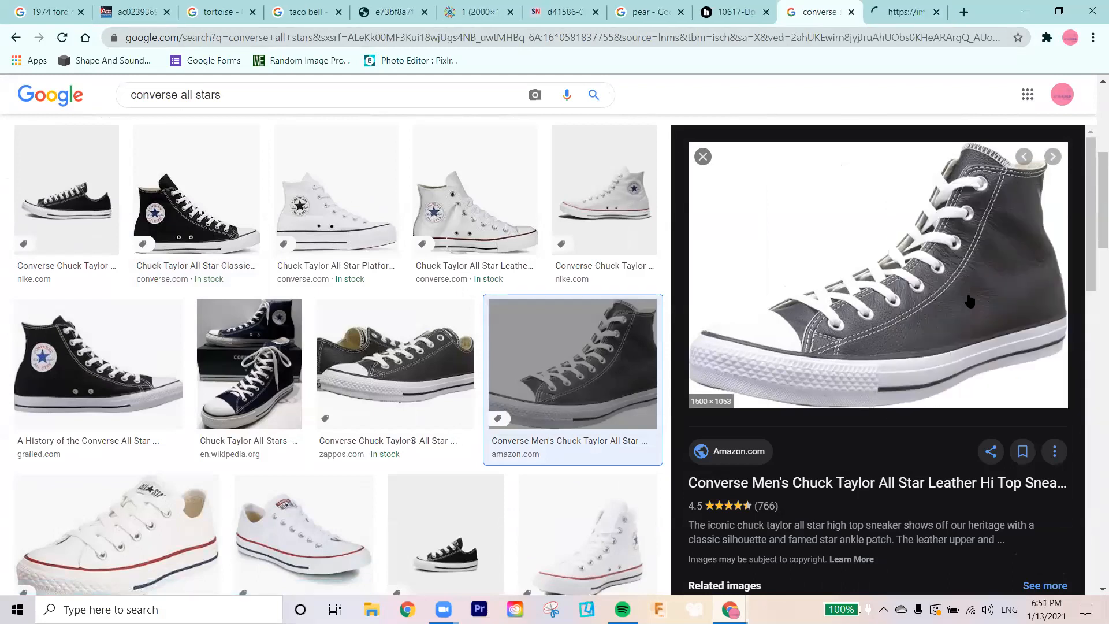
{"action": "left_click", "coordinate": [872, 15]}
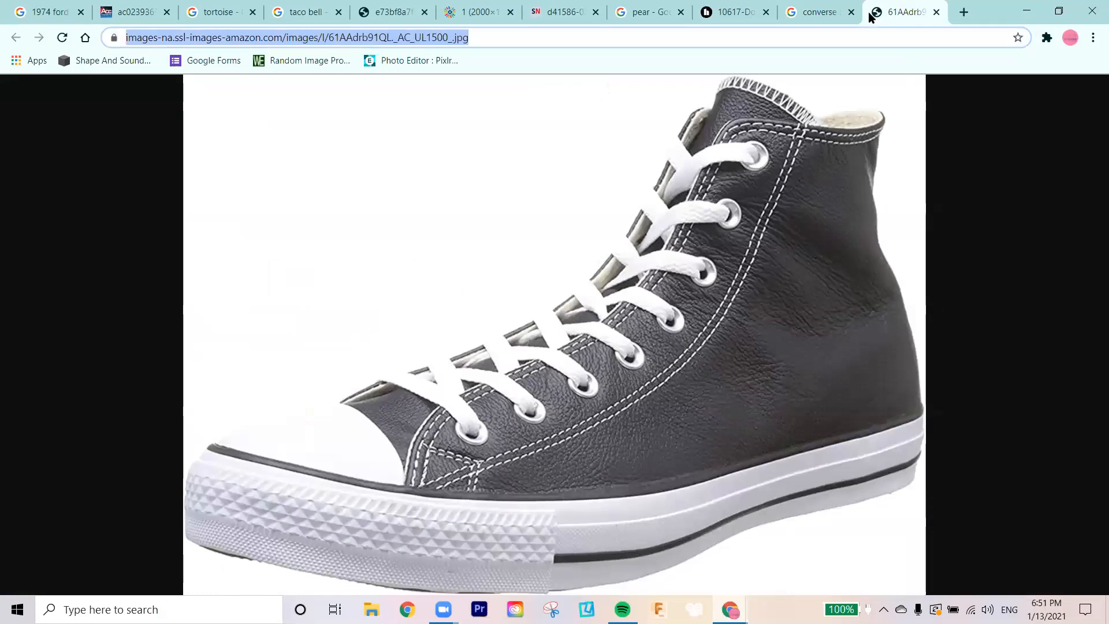
Step: Switch back to the Pixlr E window and add the Converse shoe to the pear-bat document as a layer from its copied image URL
{"action": "left_click", "coordinate": [759, 41]}
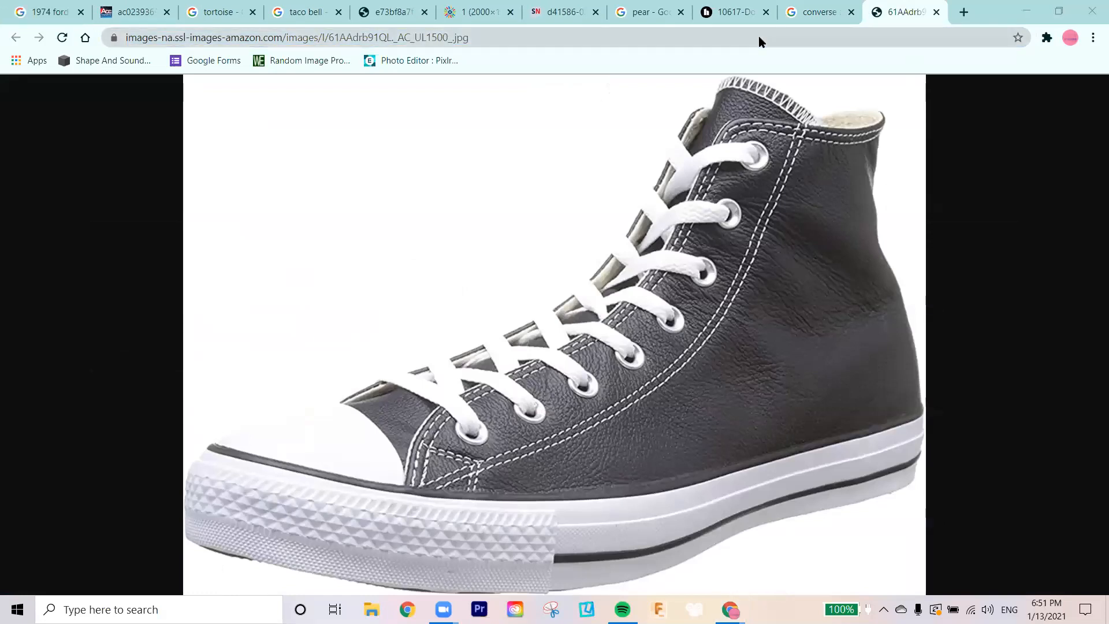
{"action": "key", "text": "alt+Tab"}
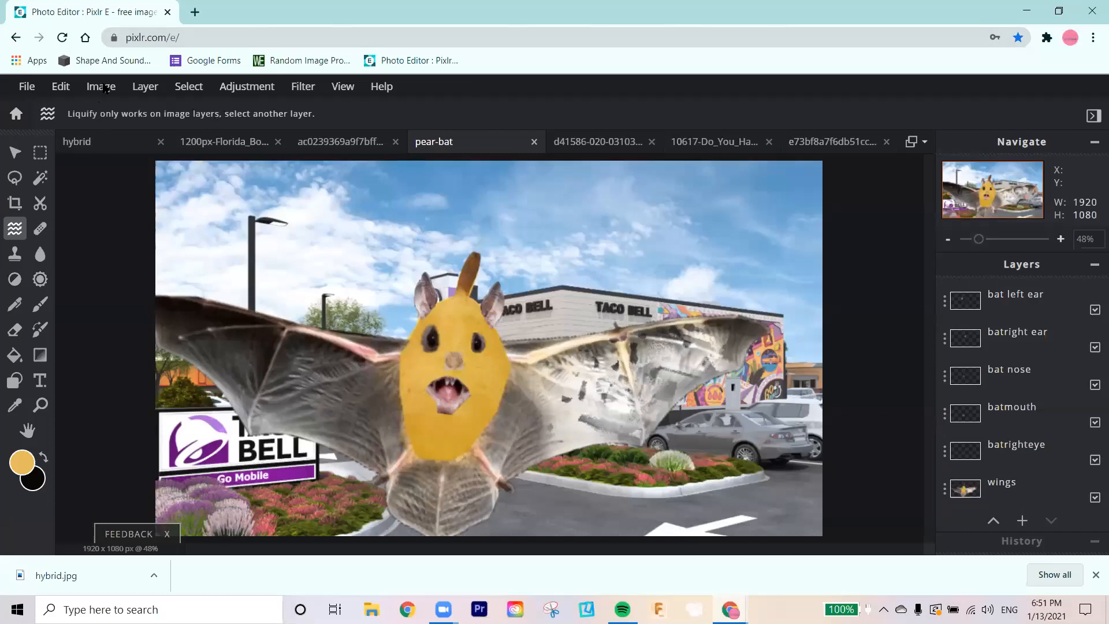
{"action": "left_click", "coordinate": [27, 86]}
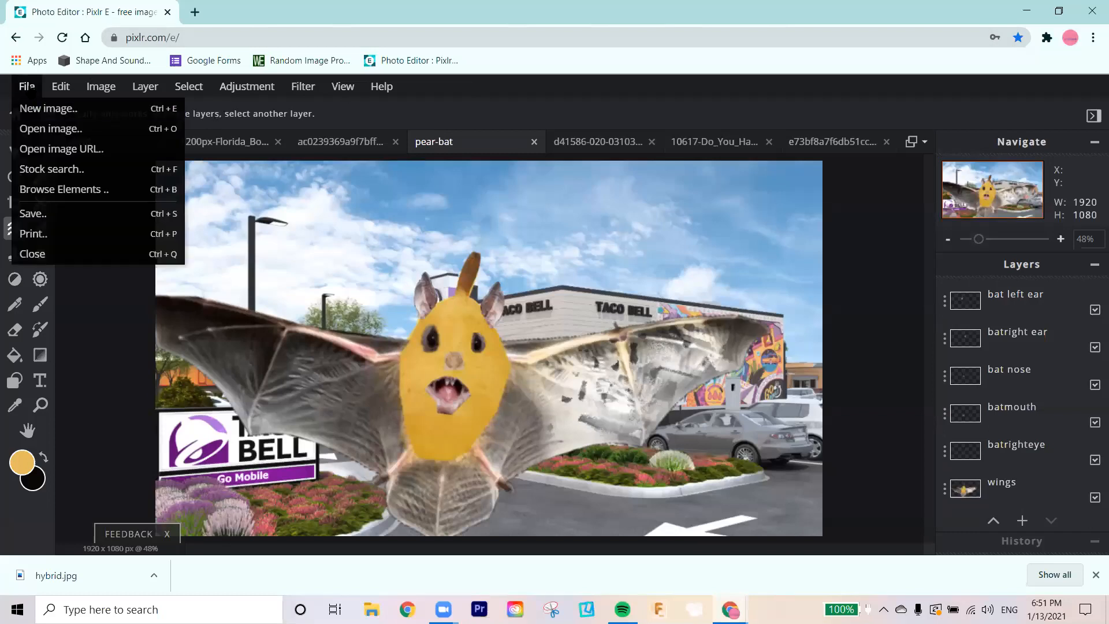
{"action": "mouse_move", "coordinate": [134, 88]}
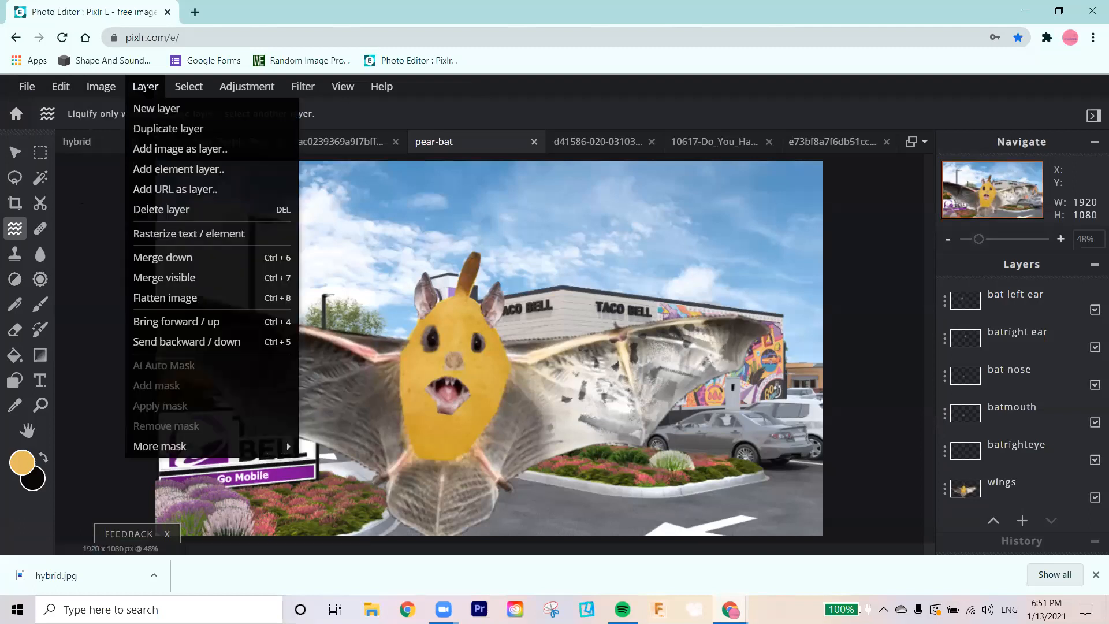
{"action": "left_click", "coordinate": [168, 192]}
{"action": "left_click", "coordinate": [461, 318]}
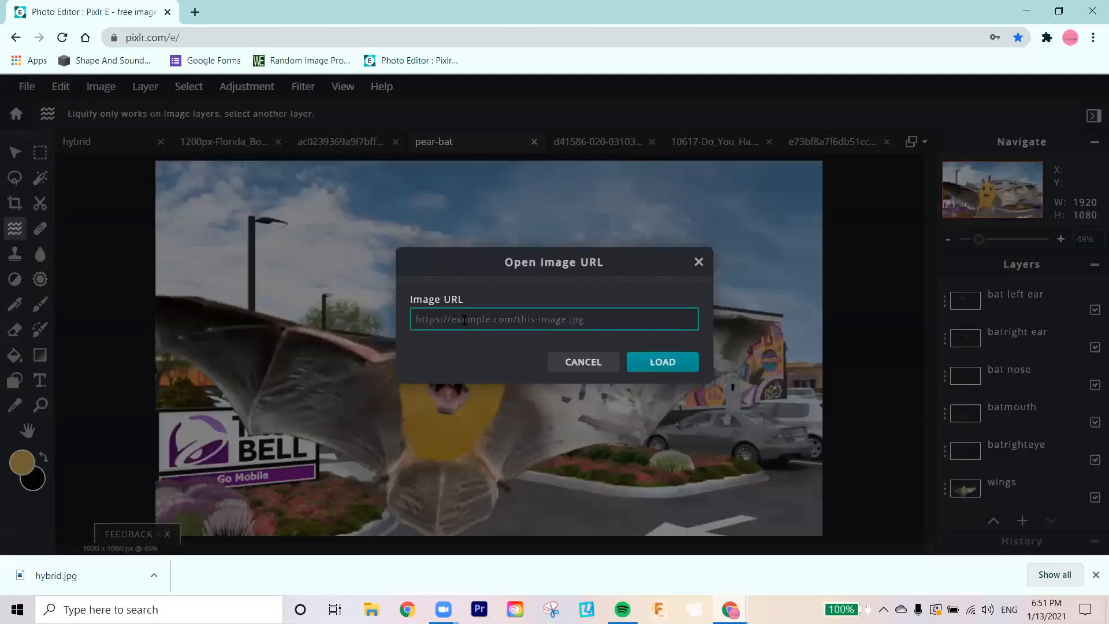
{"action": "key", "text": "ctrl+v"}
{"action": "left_click", "coordinate": [669, 362]}
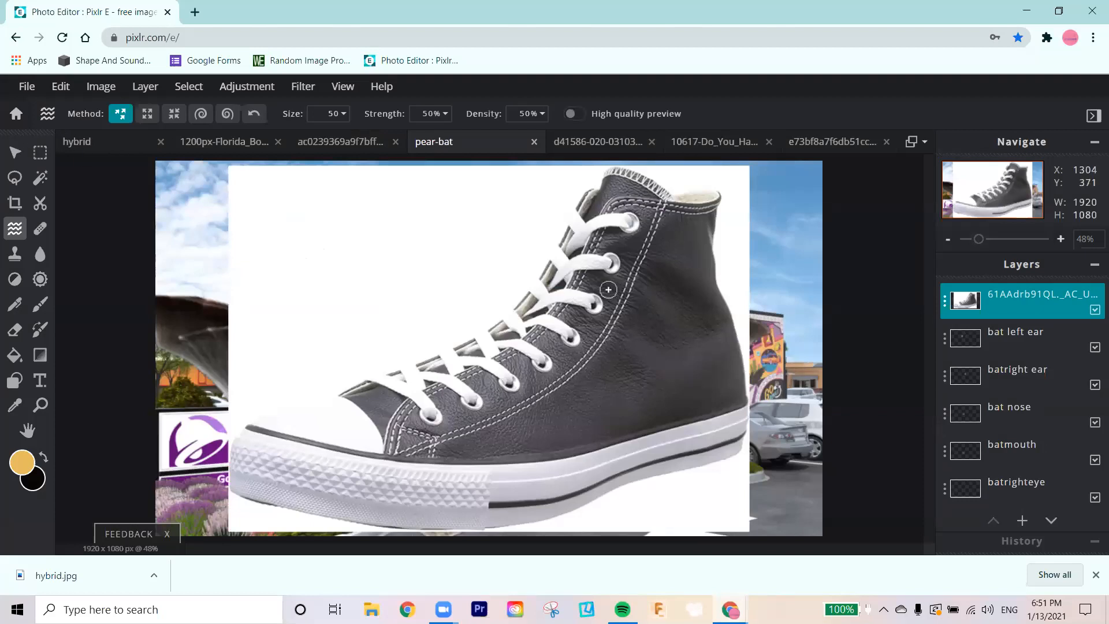
Step: Try deleting the shoe layer's white background with a magic wand selection at tolerance 32, undo the deletion and clear the selection
{"action": "left_click", "coordinate": [41, 178]}
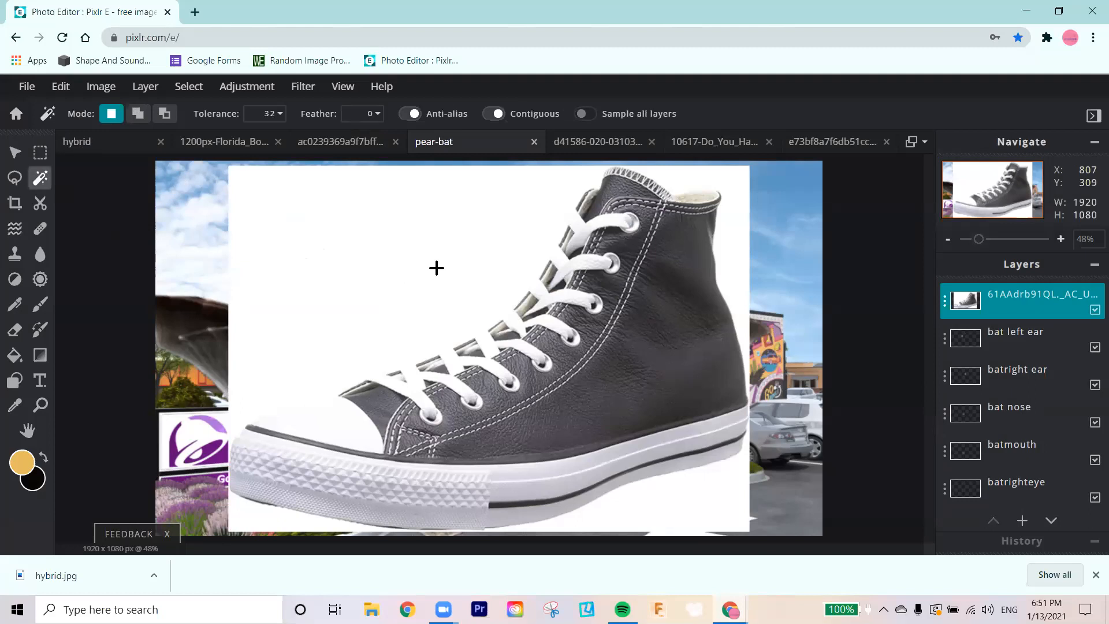
{"action": "left_click", "coordinate": [464, 264]}
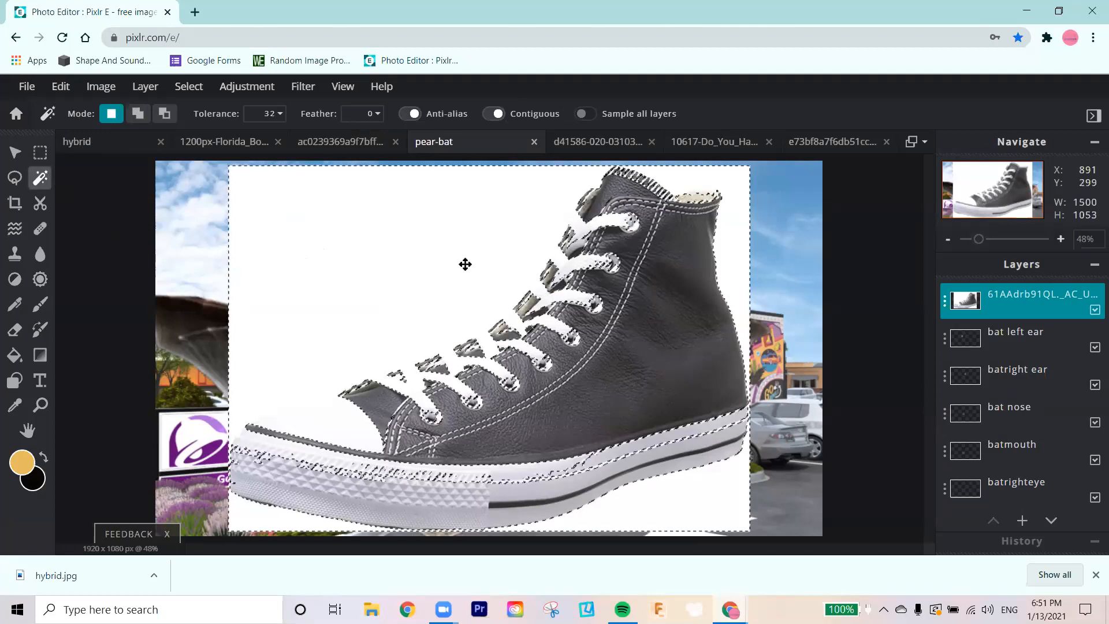
{"action": "key", "text": "Delete"}
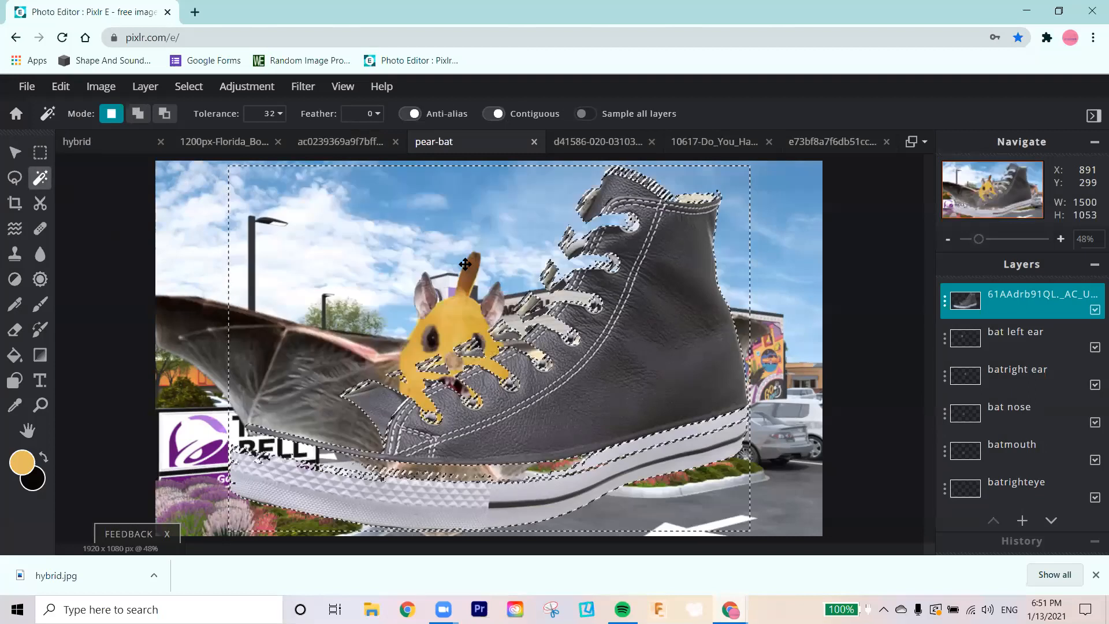
{"action": "key", "text": "ctrl+z"}
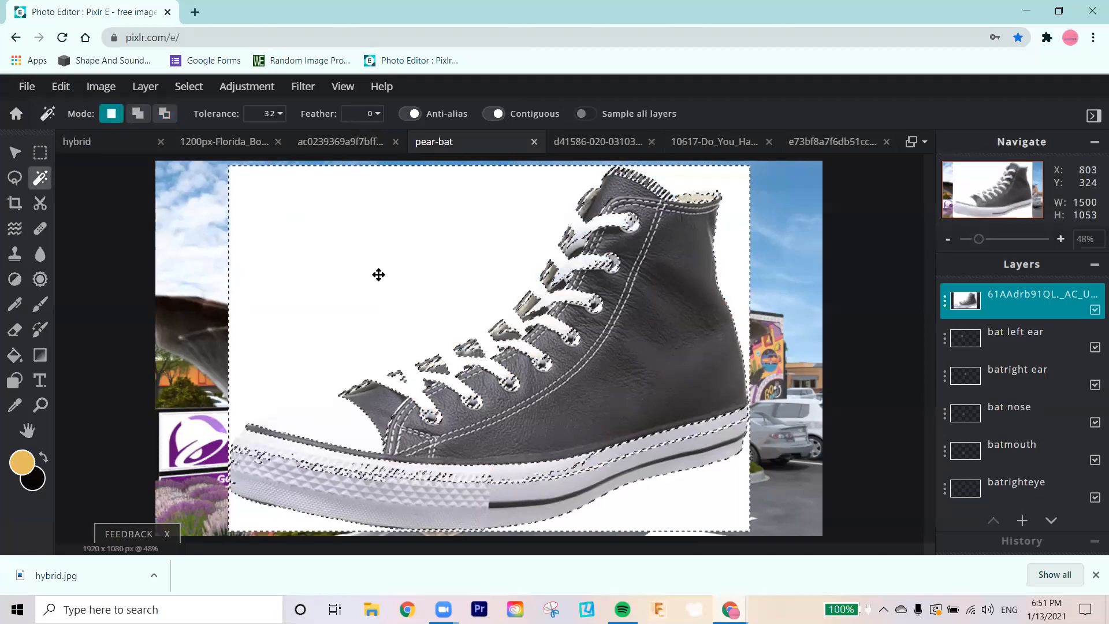
{"action": "key", "text": "alt"}
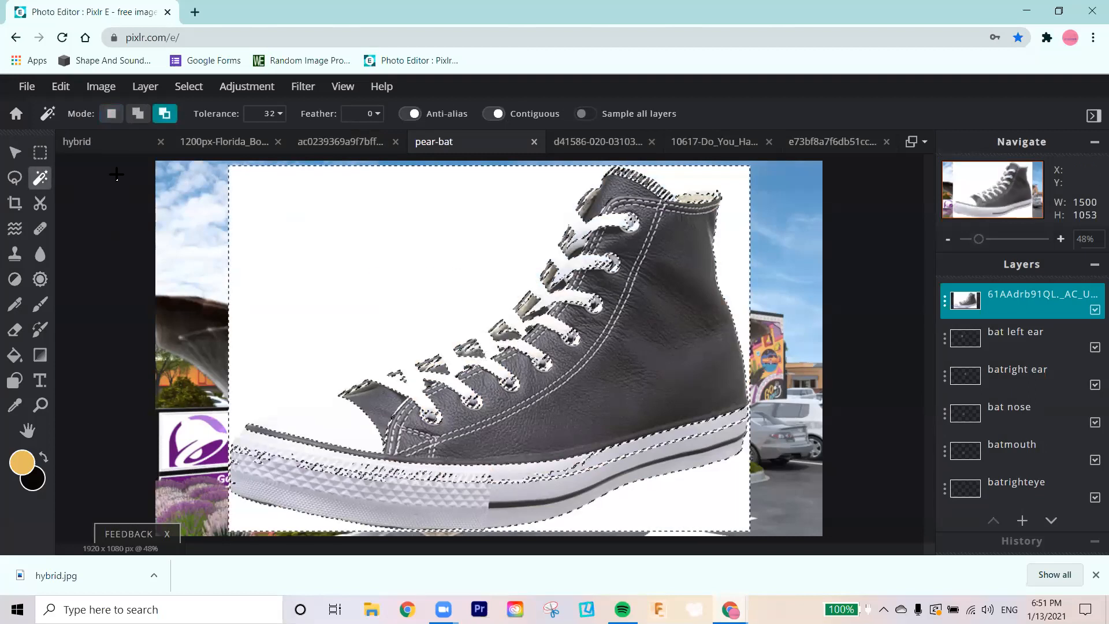
{"action": "key", "text": "ctrl+d"}
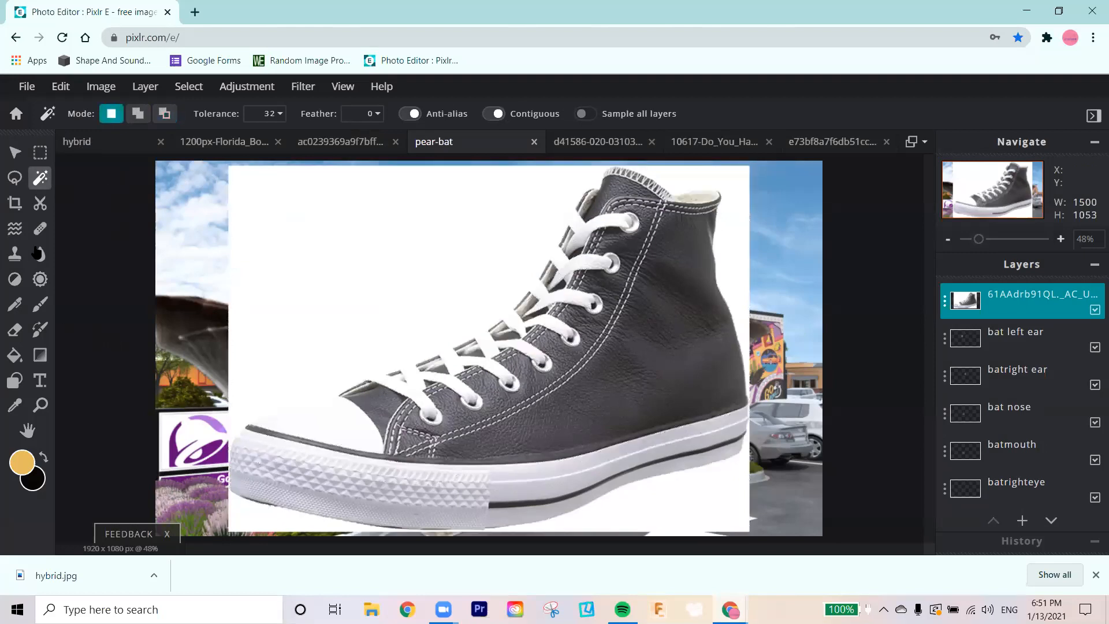
Step: Trace the complete outline of the shoe with a polygon lasso selection, dismissing the advertisement that covers the sole
{"action": "left_click", "coordinate": [15, 181]}
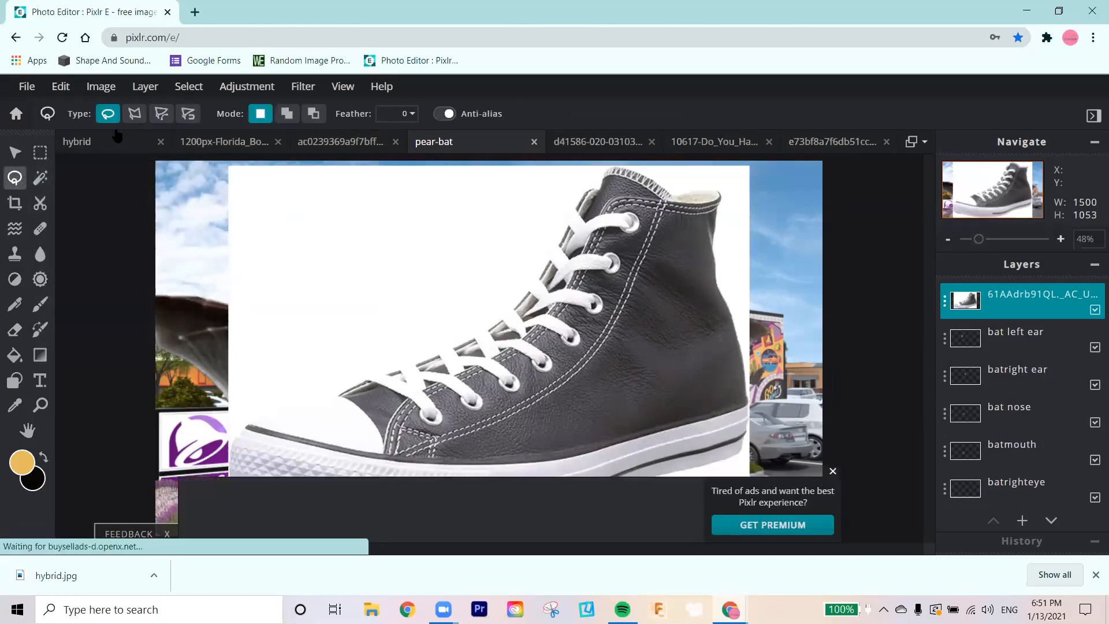
{"action": "left_click", "coordinate": [158, 118]}
{"action": "left_click", "coordinate": [136, 115]}
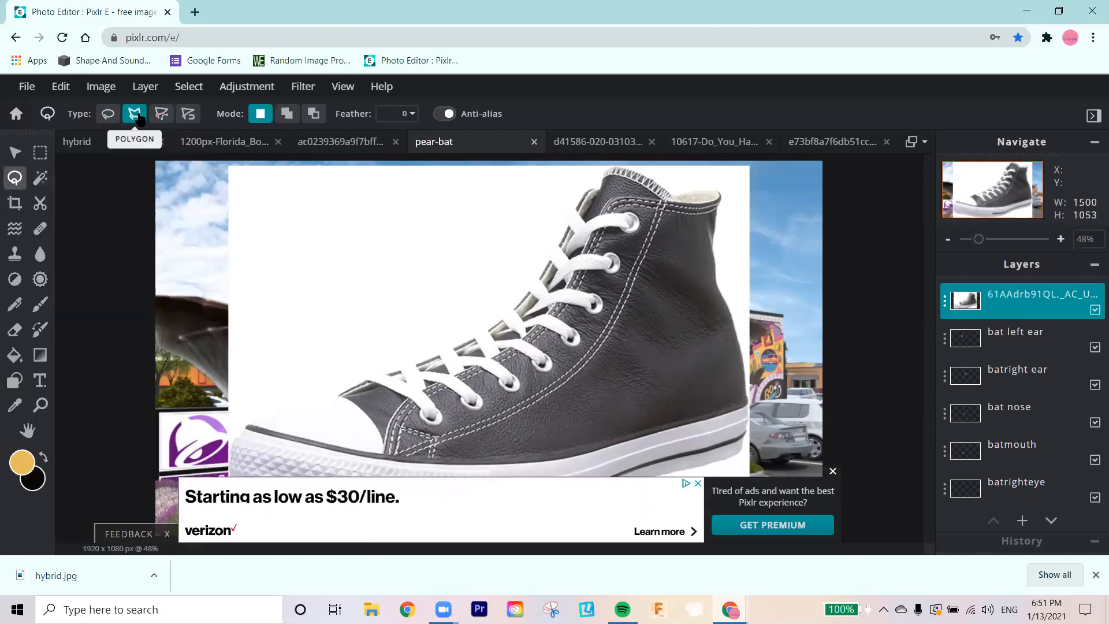
{"action": "left_click", "coordinate": [250, 426]}
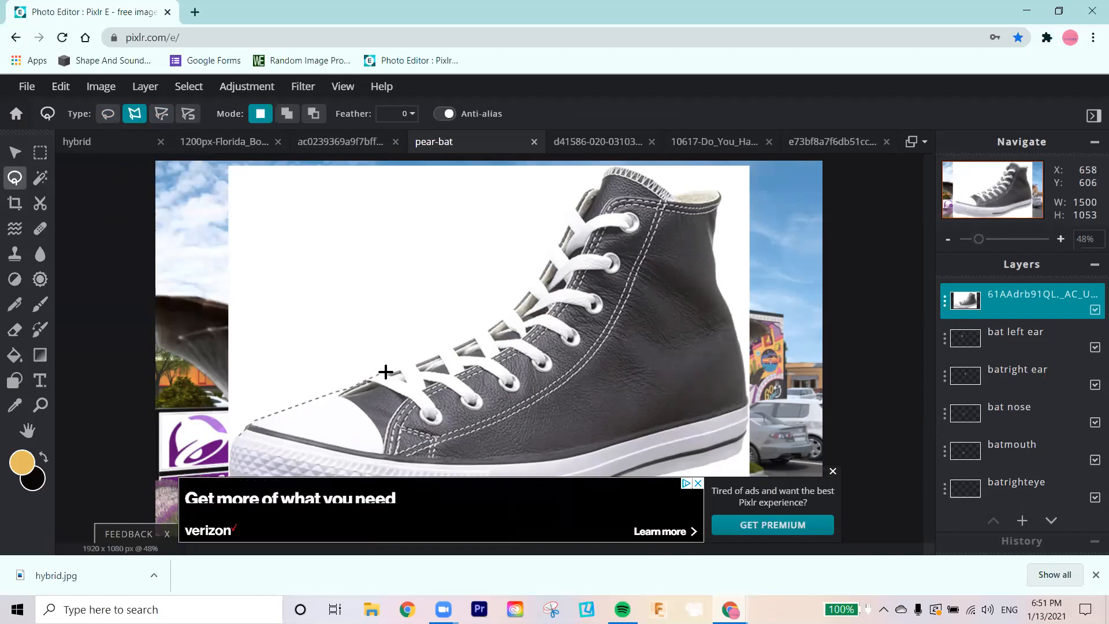
{"action": "left_click", "coordinate": [524, 298]}
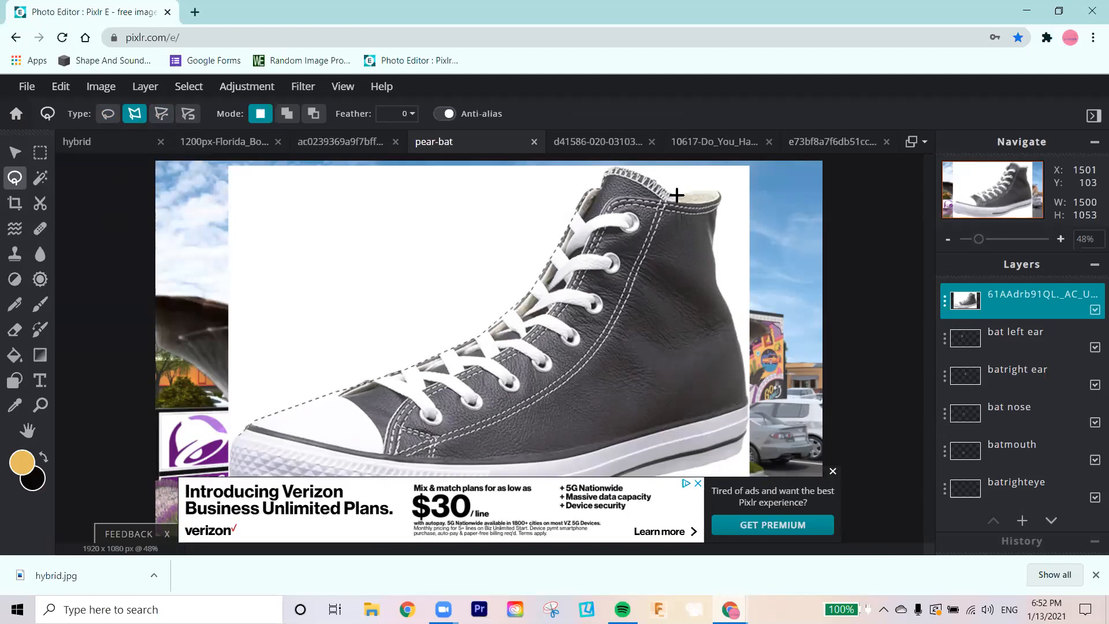
{"action": "left_click", "coordinate": [719, 195]}
{"action": "left_click", "coordinate": [711, 250]}
{"action": "left_click", "coordinate": [743, 366]}
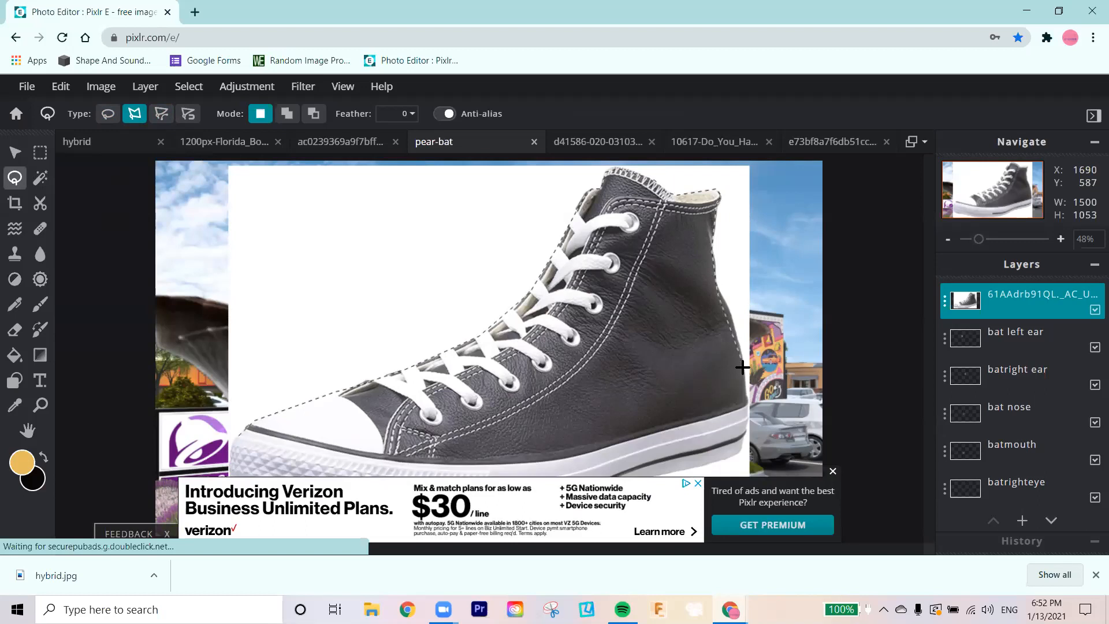
{"action": "left_click", "coordinate": [747, 405]}
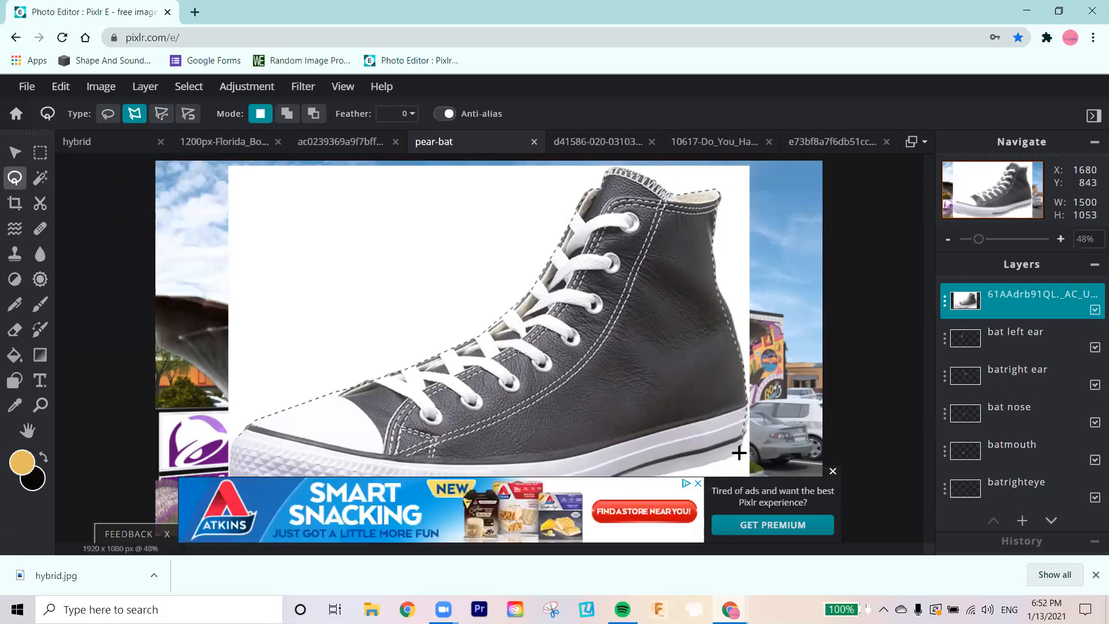
{"action": "left_click", "coordinate": [832, 471]}
{"action": "left_click", "coordinate": [687, 463]}
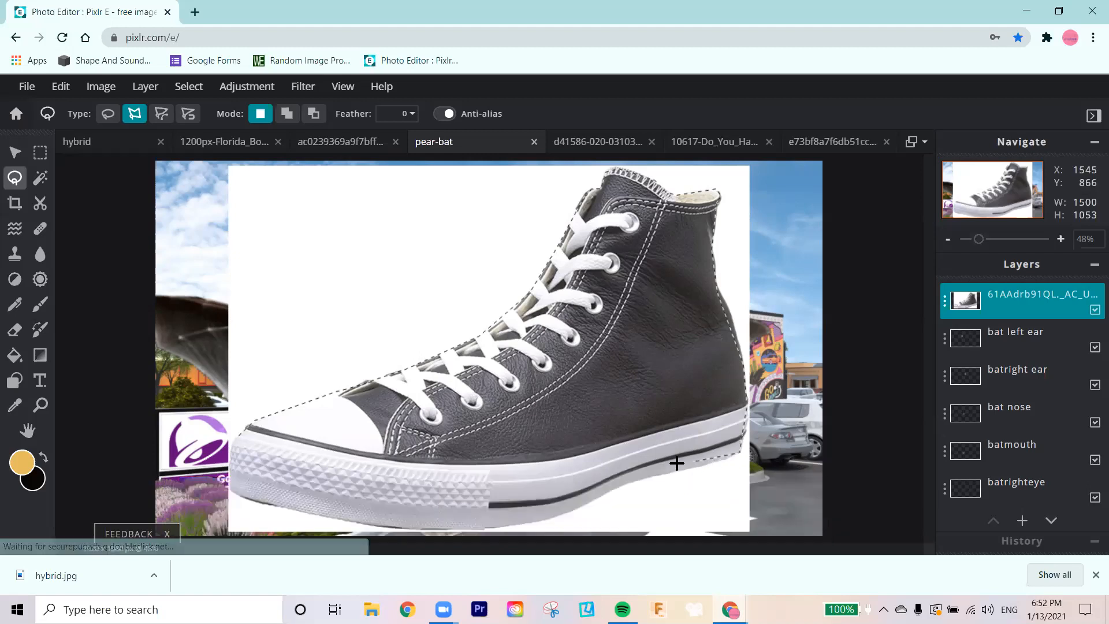
{"action": "left_click", "coordinate": [643, 478]}
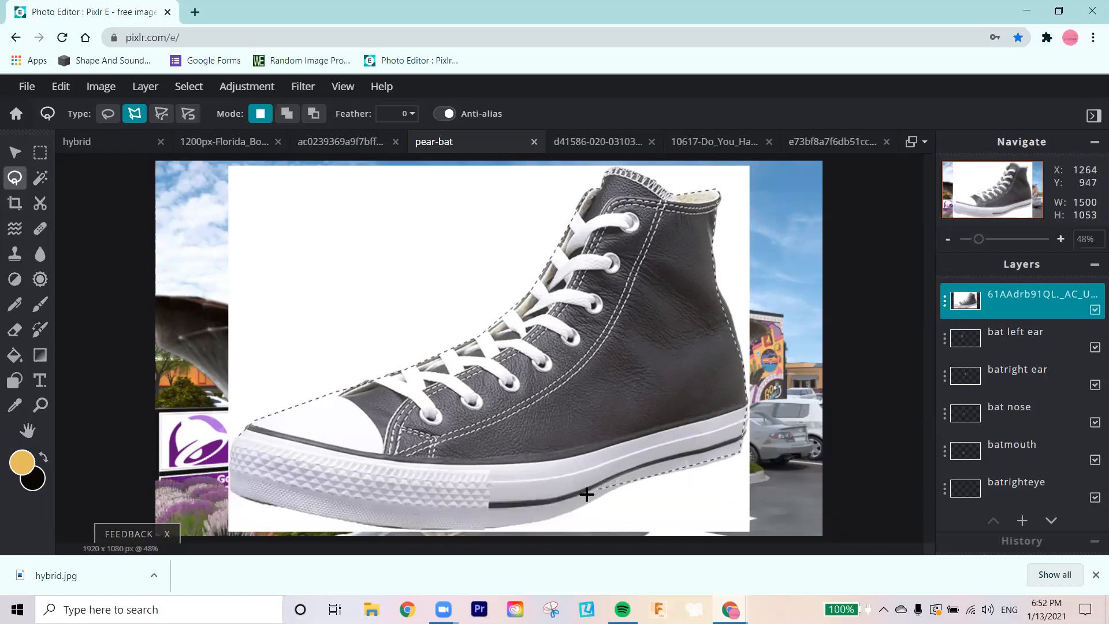
{"action": "left_click", "coordinate": [510, 524]}
{"action": "left_click", "coordinate": [462, 528]}
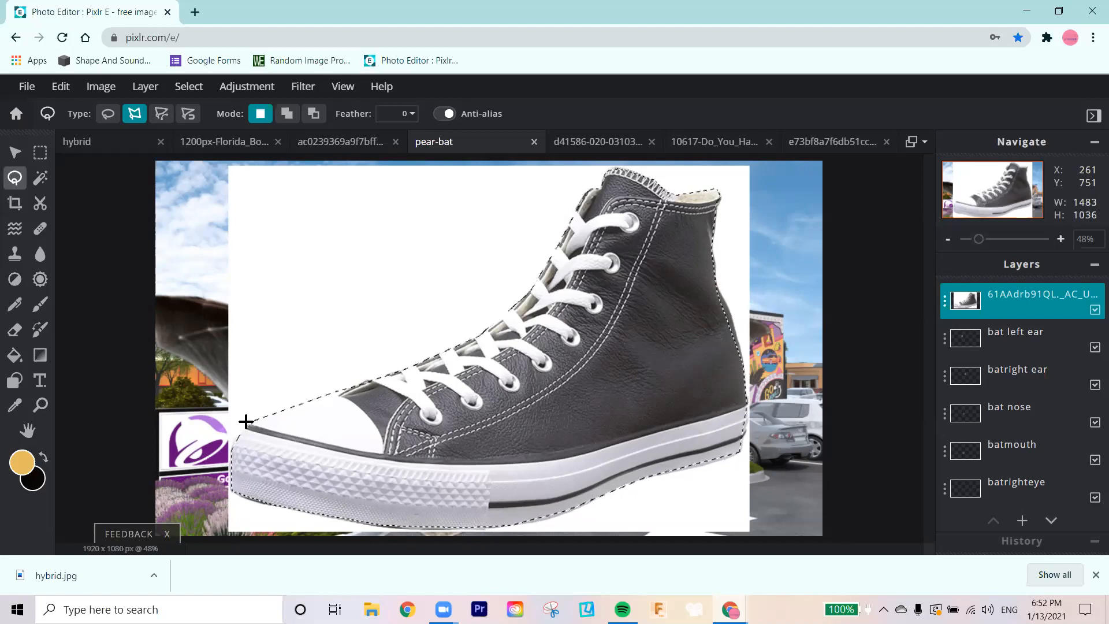
Step: Copy the selected shoe onto a new layer, move the copy aside and hide the original shoe image layer
{"action": "key", "text": "alt"}
{"action": "key", "text": "ctrl+c"}
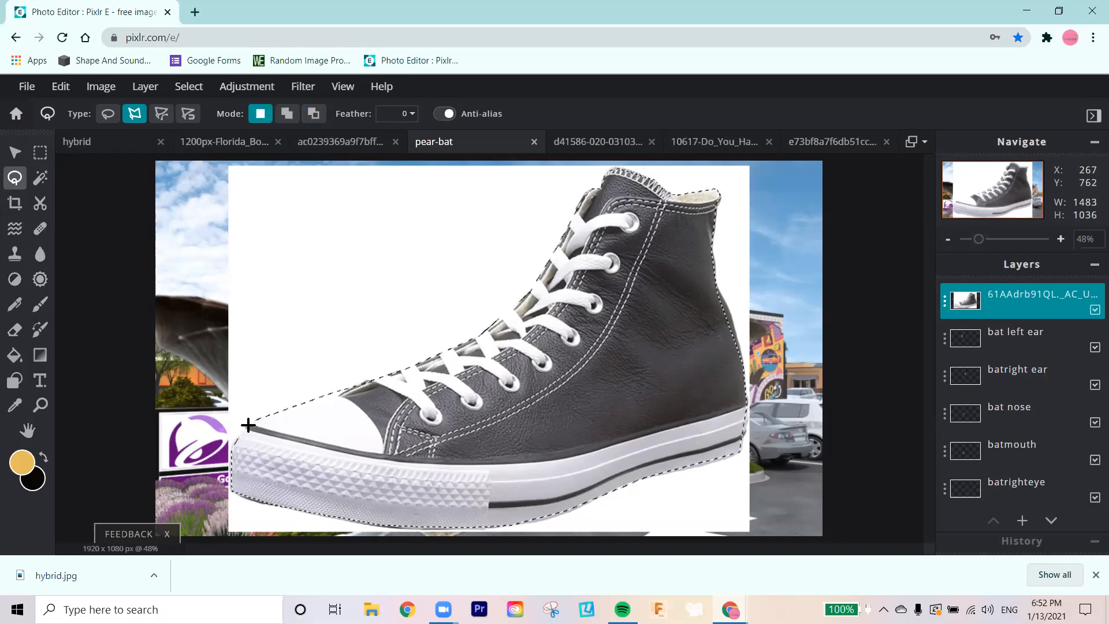
{"action": "key", "text": "ctrl+v"}
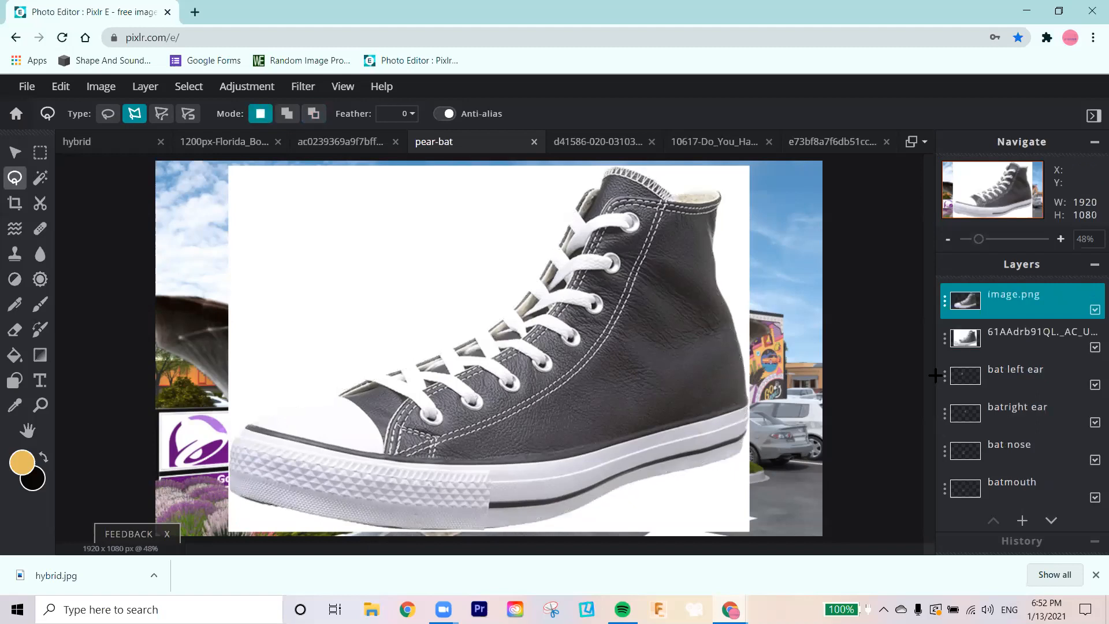
{"action": "key", "text": "v"}
{"action": "mouse_move", "coordinate": [488, 367]}
{"action": "left_mouse_down"}
{"action": "mouse_move", "coordinate": [401, 389]}
{"action": "mouse_move", "coordinate": [329, 362]}
{"action": "left_mouse_up"}
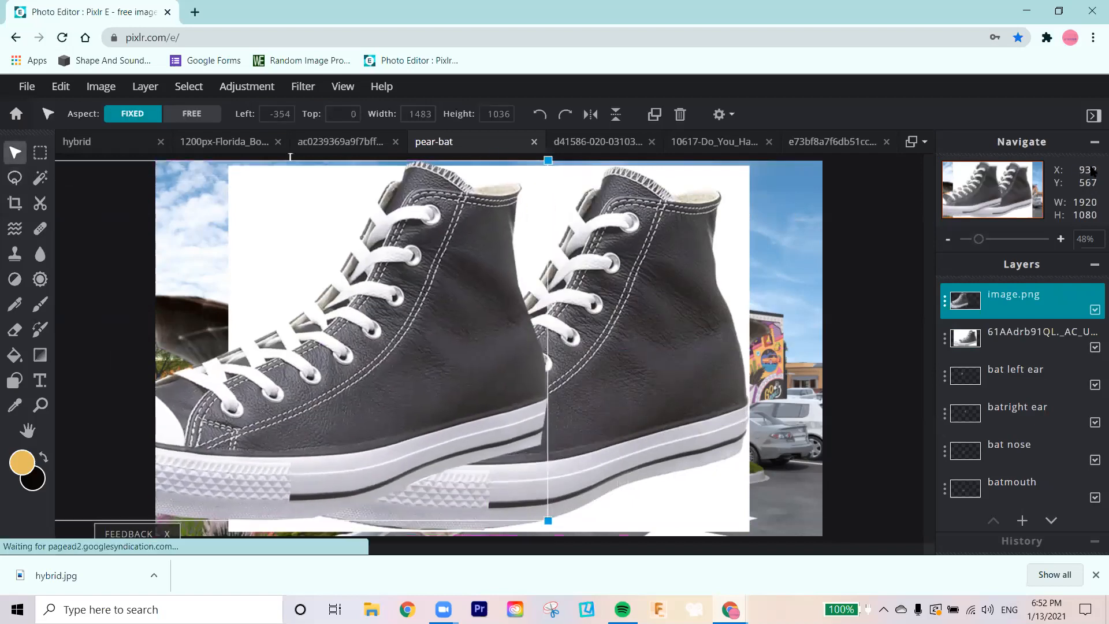
{"action": "left_click", "coordinate": [1094, 346]}
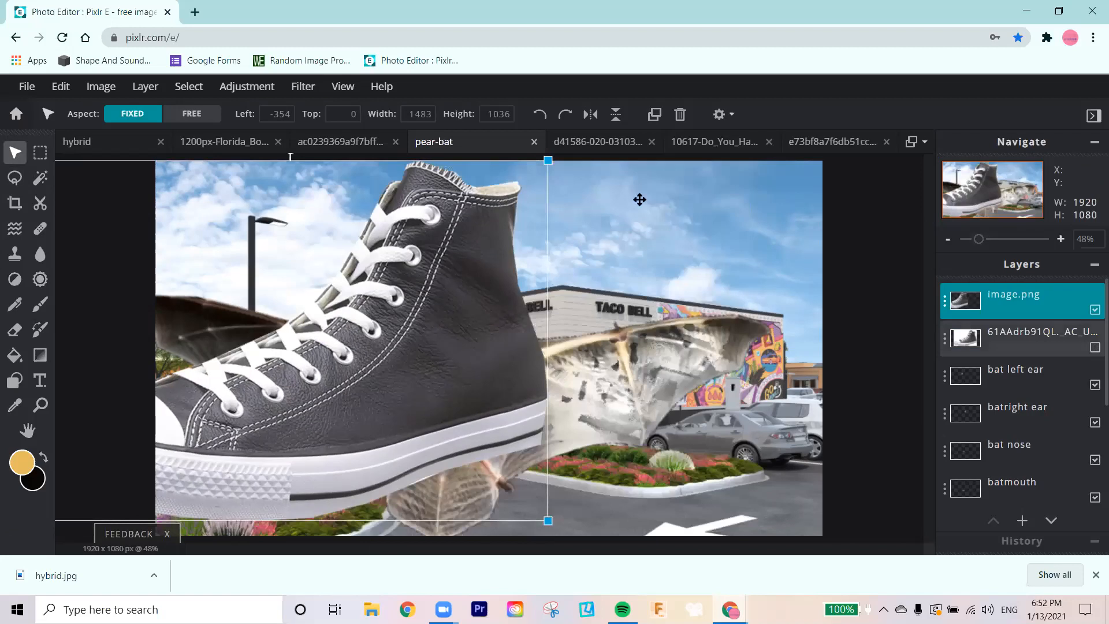
Step: Shrink the shoe cutout to about 218 × 152 px, rotate it clockwise and fit it onto the creature's left-hand foot
{"action": "left_click_drag", "start_coordinate": [508, 231], "coordinate": [623, 261]}
{"action": "left_click_drag", "start_coordinate": [664, 189], "coordinate": [305, 514]}
{"action": "left_click_drag", "start_coordinate": [259, 487], "coordinate": [357, 460]}
{"action": "left_click_drag", "start_coordinate": [402, 416], "coordinate": [395, 480]}
{"action": "left_click_drag", "start_coordinate": [360, 443], "coordinate": [384, 439]}
{"action": "left_click_drag", "start_coordinate": [369, 497], "coordinate": [372, 489]}
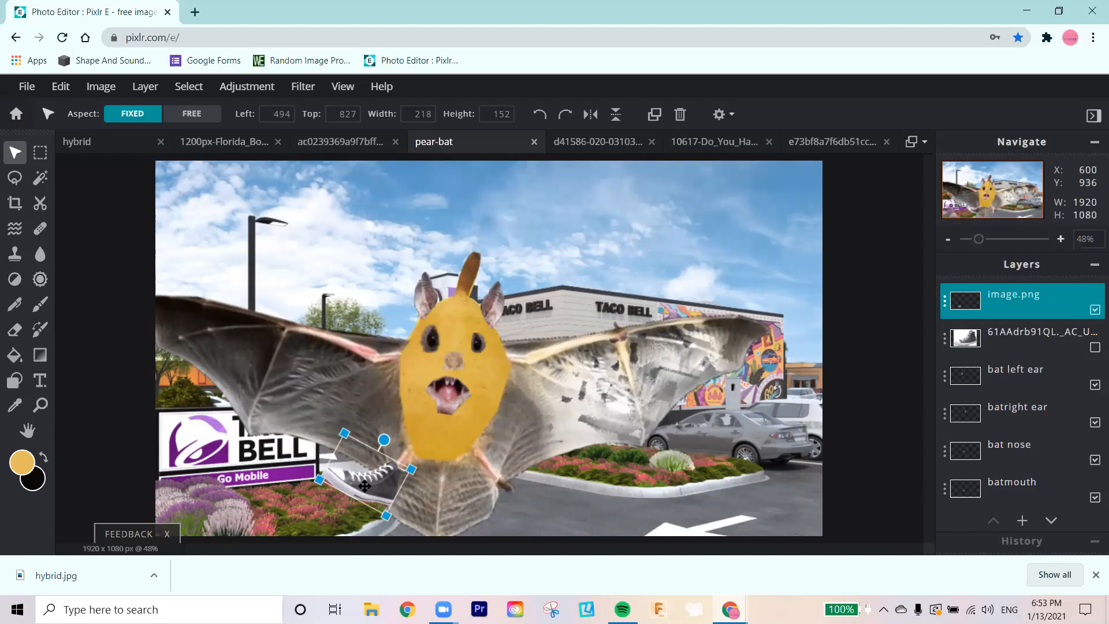
Step: Paste a second shoe, flip it horizontally, shrink it to about 220 × 154 px and fit it, slightly tilted, onto the right-hand foot
{"action": "key", "text": "ctrl+v"}
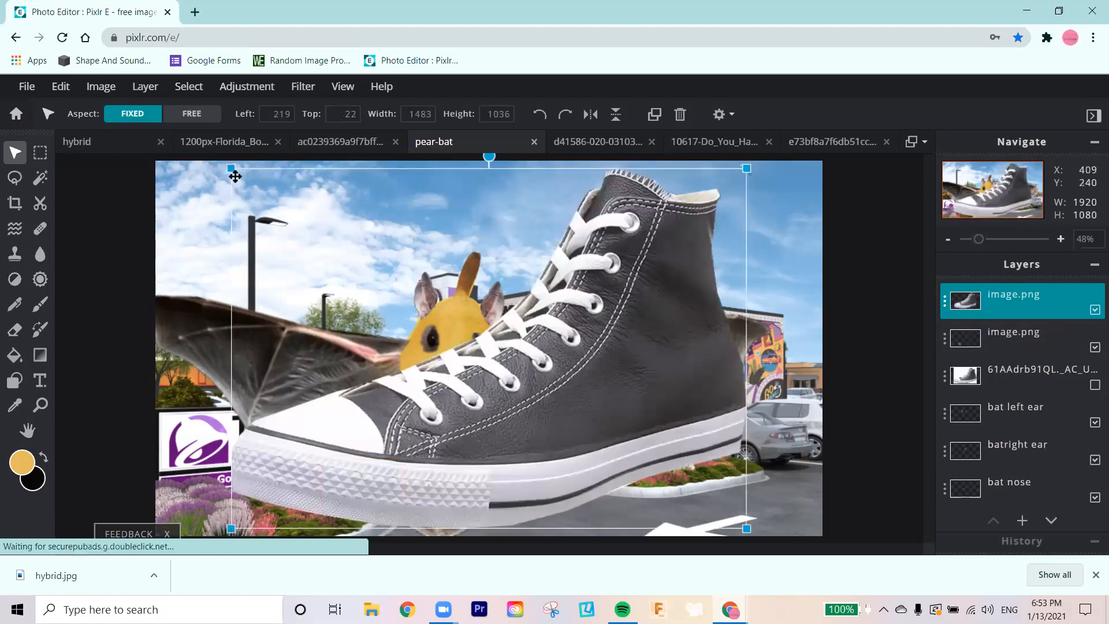
{"action": "left_click", "coordinate": [588, 114]}
{"action": "left_click_drag", "start_coordinate": [231, 168], "coordinate": [515, 455]}
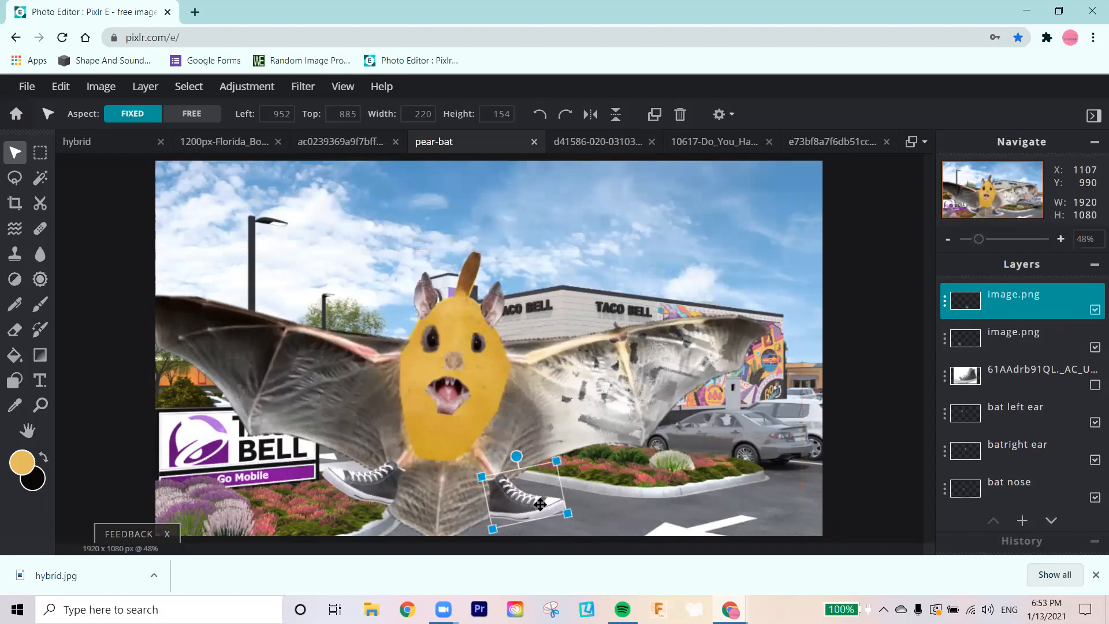
{"action": "left_click_drag", "start_coordinate": [540, 504], "coordinate": [537, 497]}
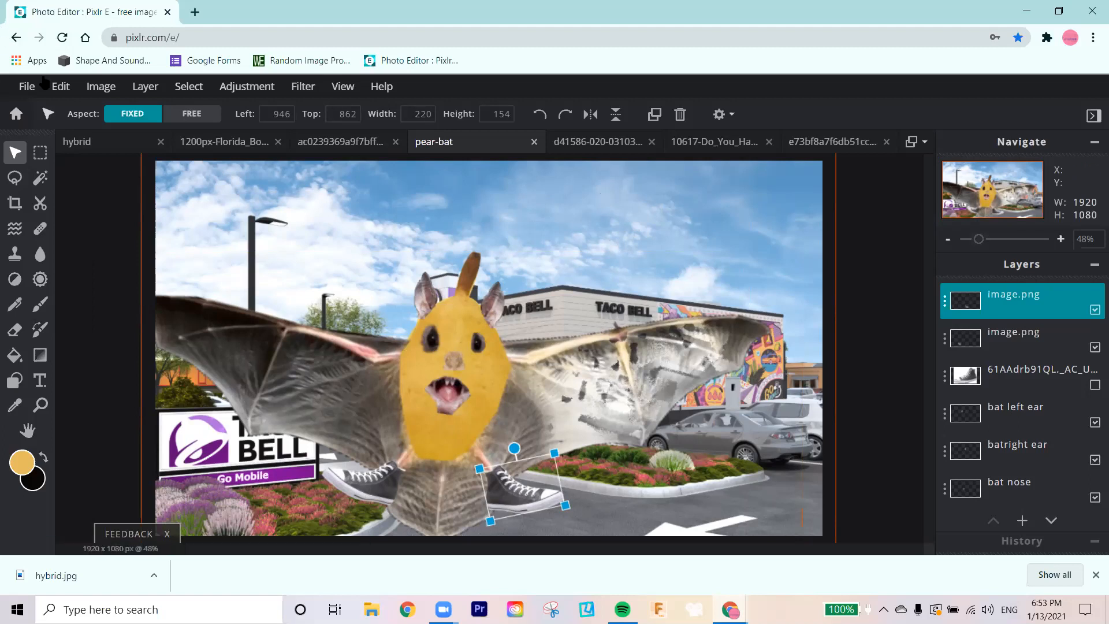
{"action": "left_click", "coordinate": [26, 86]}
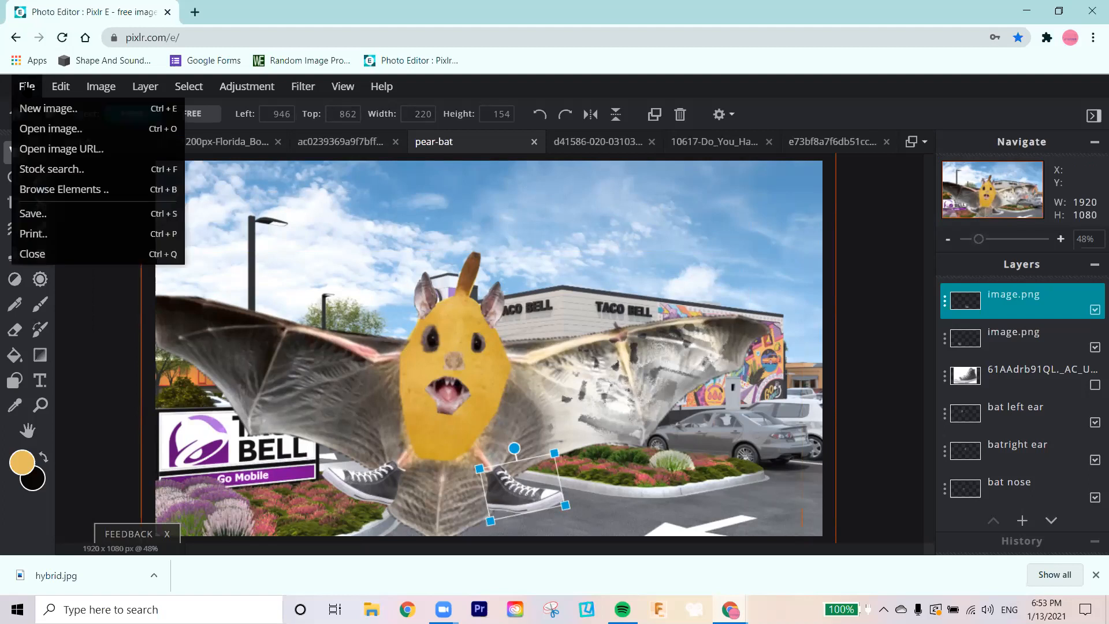
{"action": "left_click", "coordinate": [38, 128]}
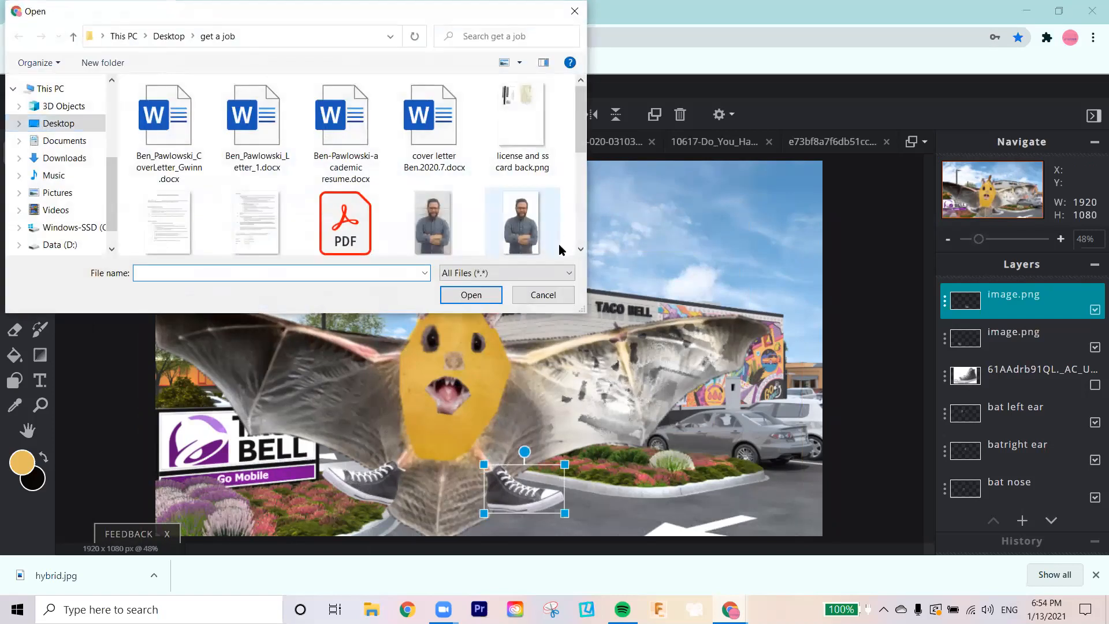
{"action": "left_click", "coordinate": [543, 294]}
Step: Open the "untitled" face collage with the green jello mouth from the document history
{"action": "left_click", "coordinate": [27, 86]}
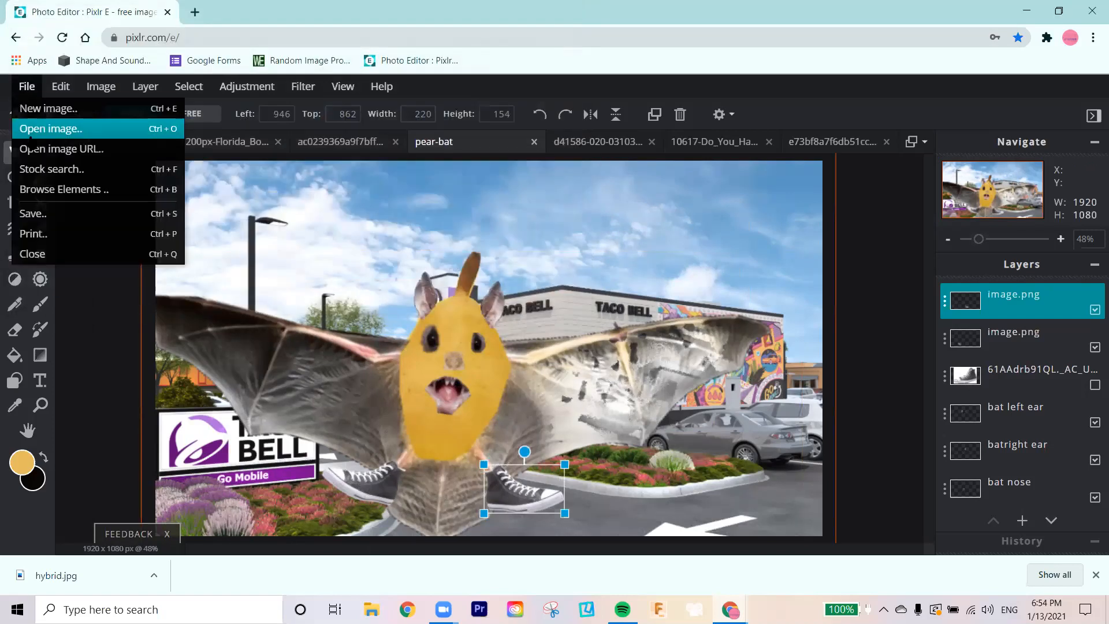
{"action": "left_click", "coordinate": [28, 110]}
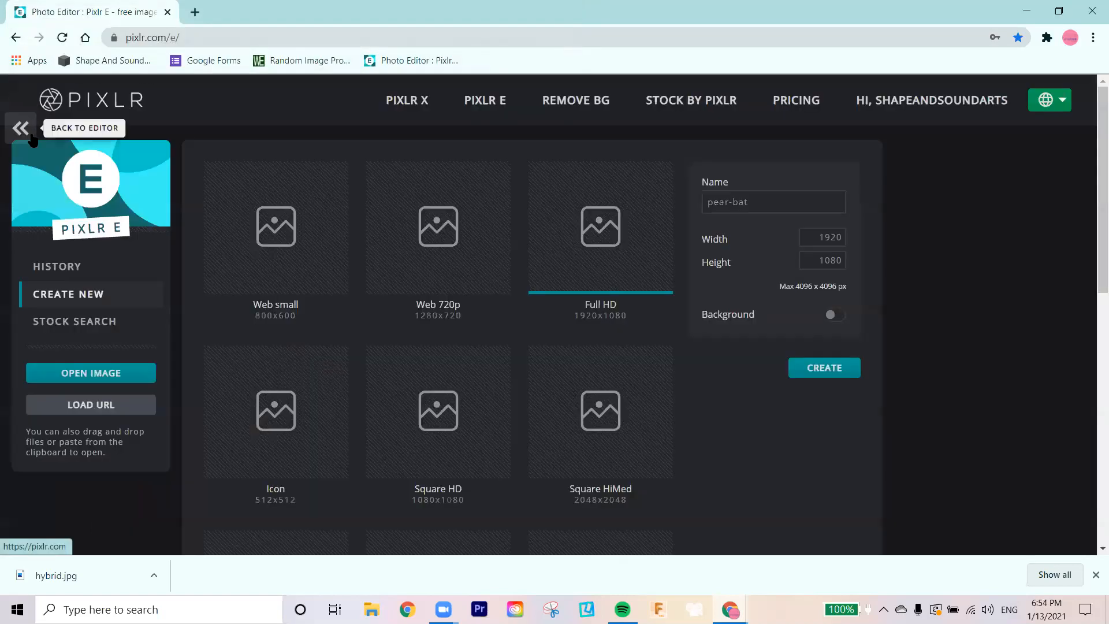
{"action": "left_click", "coordinate": [63, 262]}
{"action": "scroll", "coordinate": [577, 284], "scroll_direction": "down", "scroll_amount": 2}
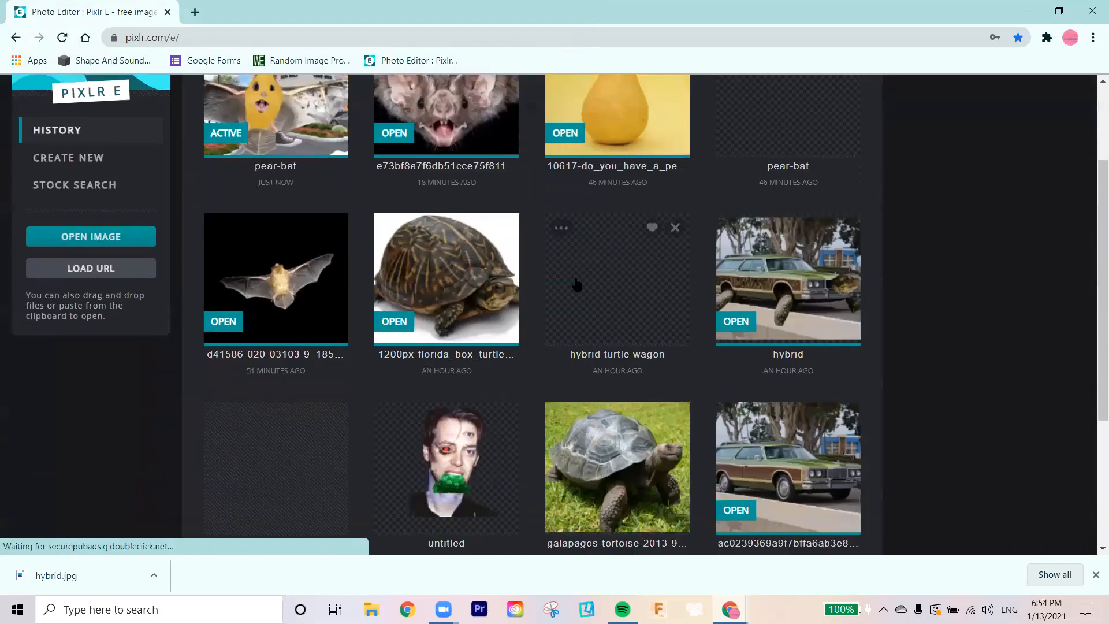
{"action": "scroll", "coordinate": [576, 284], "scroll_direction": "down", "scroll_amount": 4}
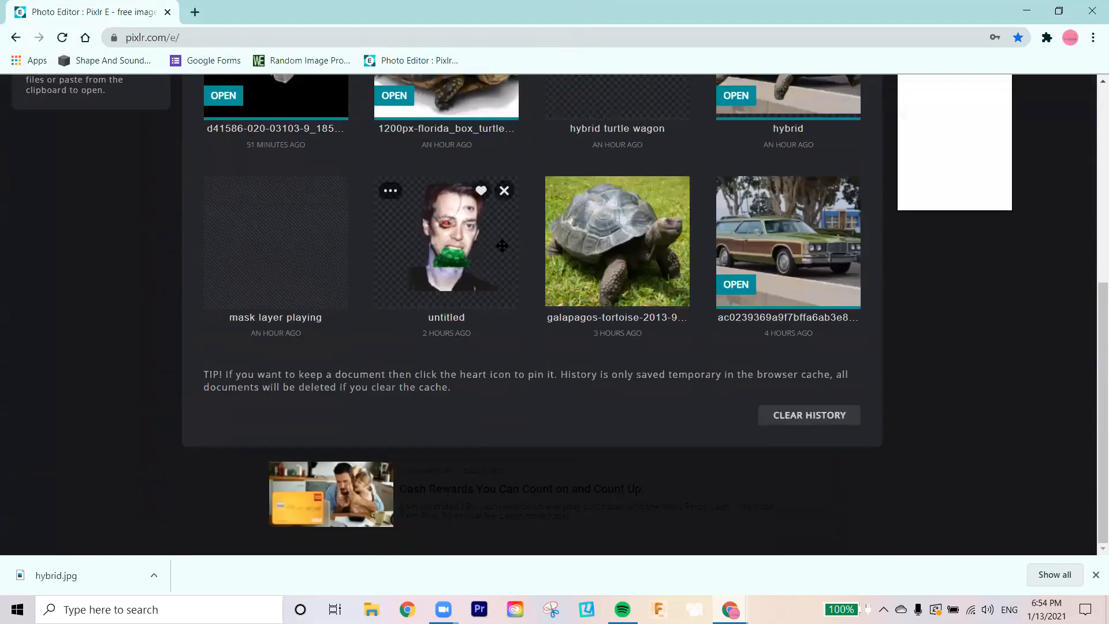
{"action": "left_click", "coordinate": [501, 246]}
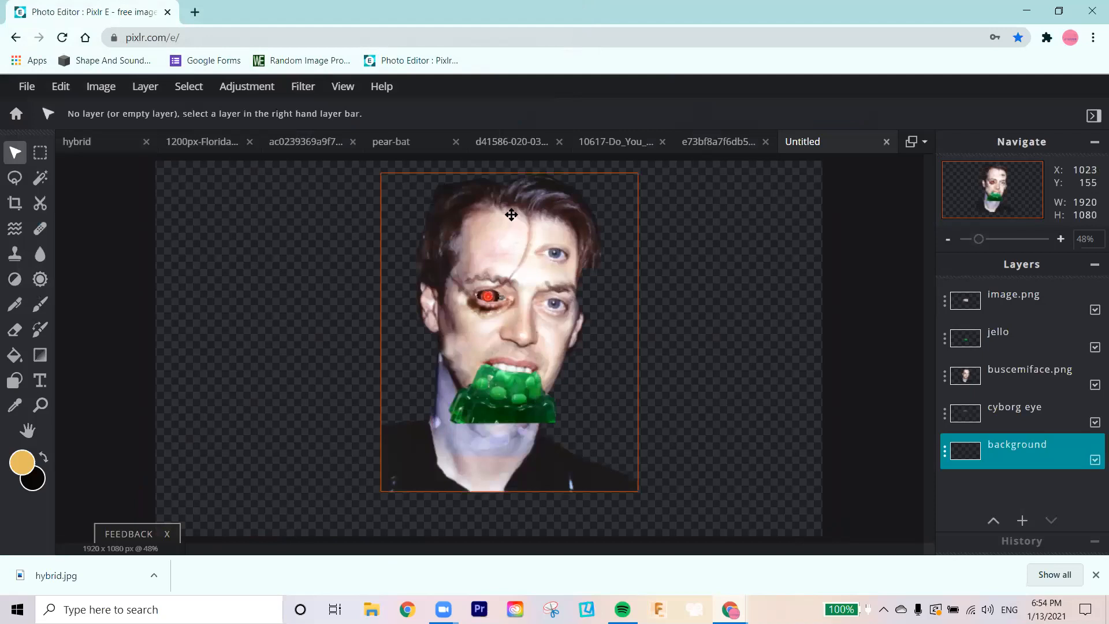
Step: Reposition and nudge the buscemiface.png layer until its cut-out eye hole lines up over the red cyborg eye
{"action": "left_click_drag", "start_coordinate": [494, 235], "coordinate": [490, 258]}
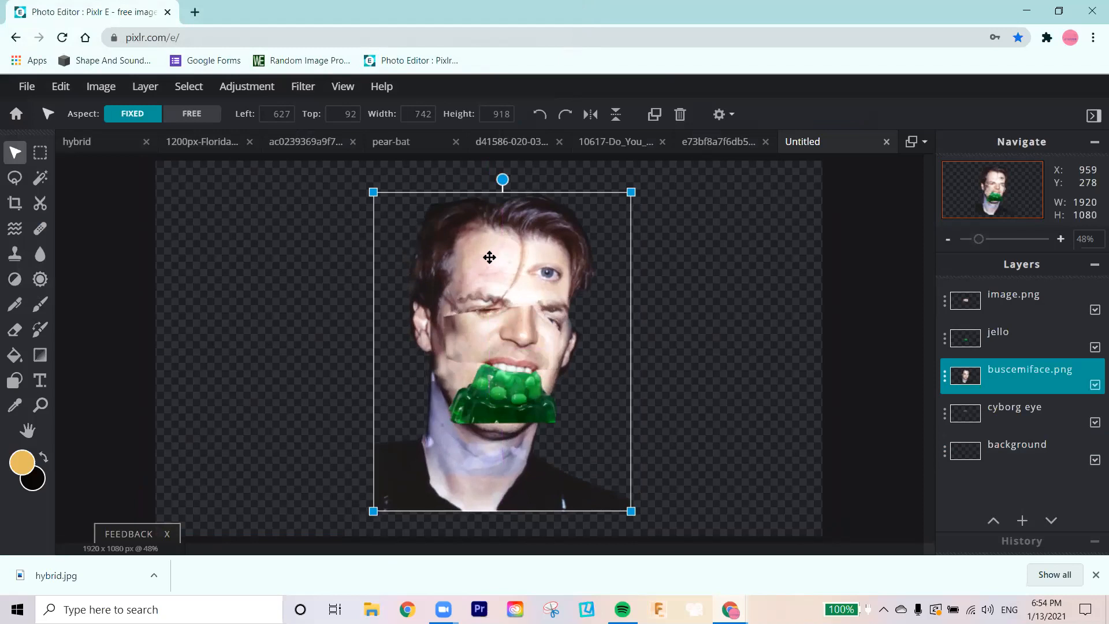
{"action": "mouse_move", "coordinate": [537, 269]}
{"action": "left_mouse_down"}
{"action": "mouse_move", "coordinate": [547, 244]}
{"action": "mouse_move", "coordinate": [529, 249]}
{"action": "mouse_move", "coordinate": [540, 252]}
{"action": "left_mouse_up"}
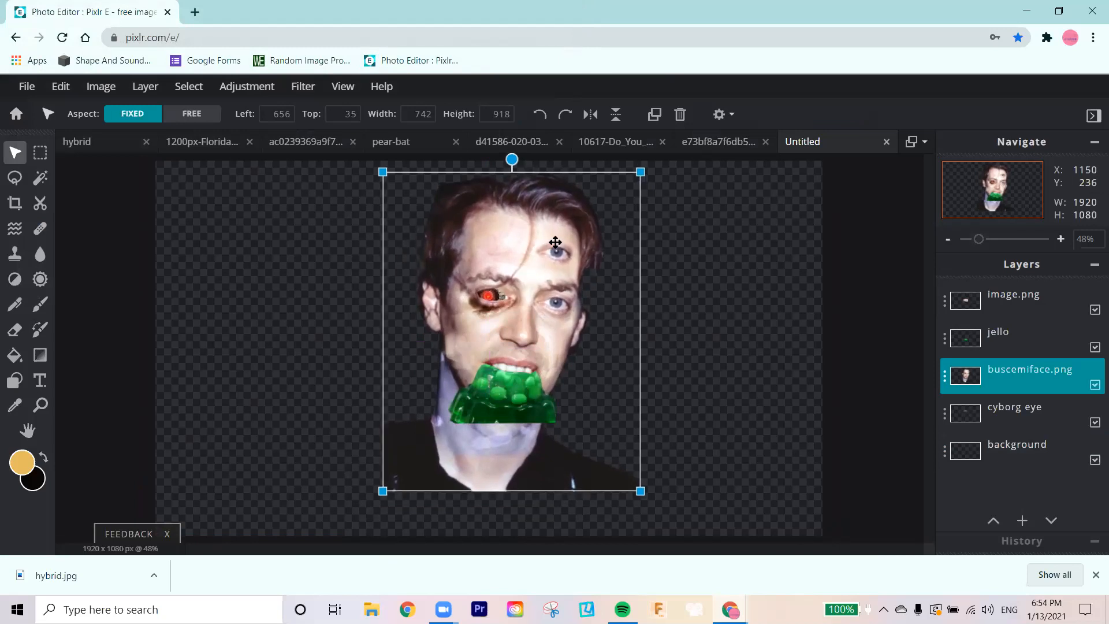
{"action": "key", "text": "Up"}
{"action": "key", "text": "Up"}
{"action": "key", "text": "Up"}
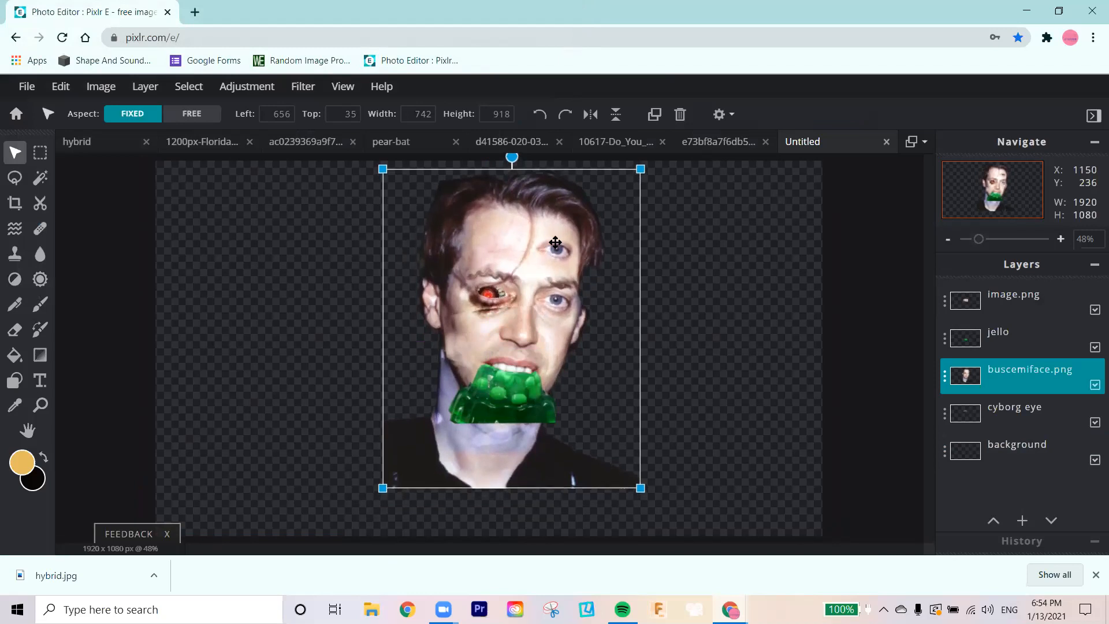
{"action": "key", "text": "Down"}
{"action": "key", "text": "Down"}
{"action": "key", "text": "Down"}
{"action": "key", "text": "Down"}
{"action": "key", "text": "Down"}
{"action": "key", "text": "Down"}
{"action": "key", "text": "Down"}
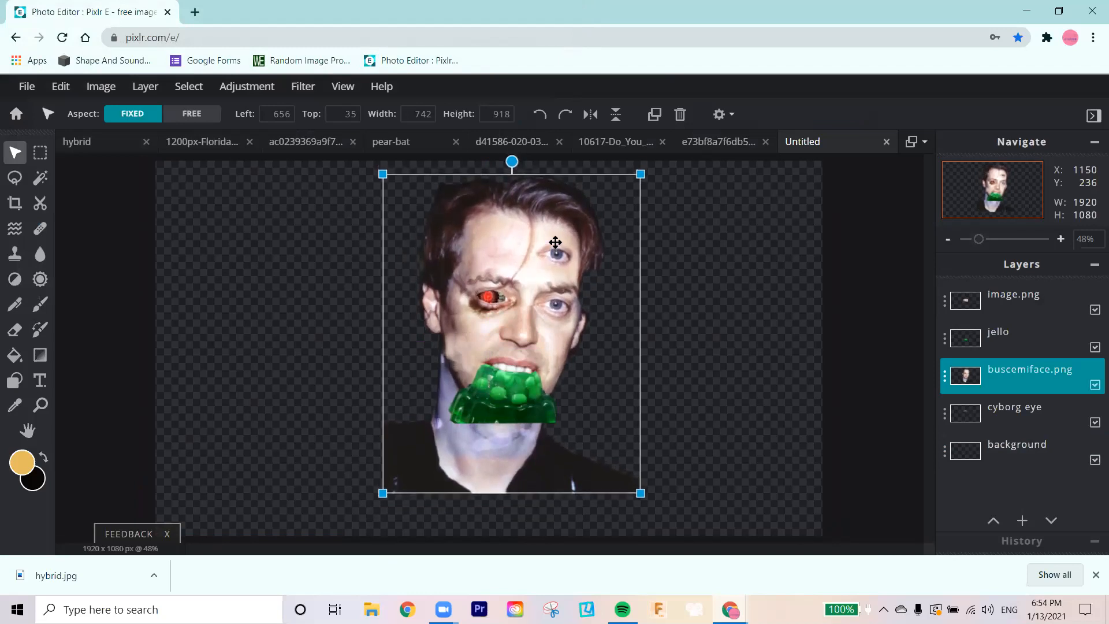
{"action": "key", "text": "Down"}
{"action": "key", "text": "Down"}
{"action": "key", "text": "Down"}
{"action": "key", "text": "Down"}
{"action": "key", "text": "Down"}
{"action": "key", "text": "Left"}
{"action": "key", "text": "Left"}
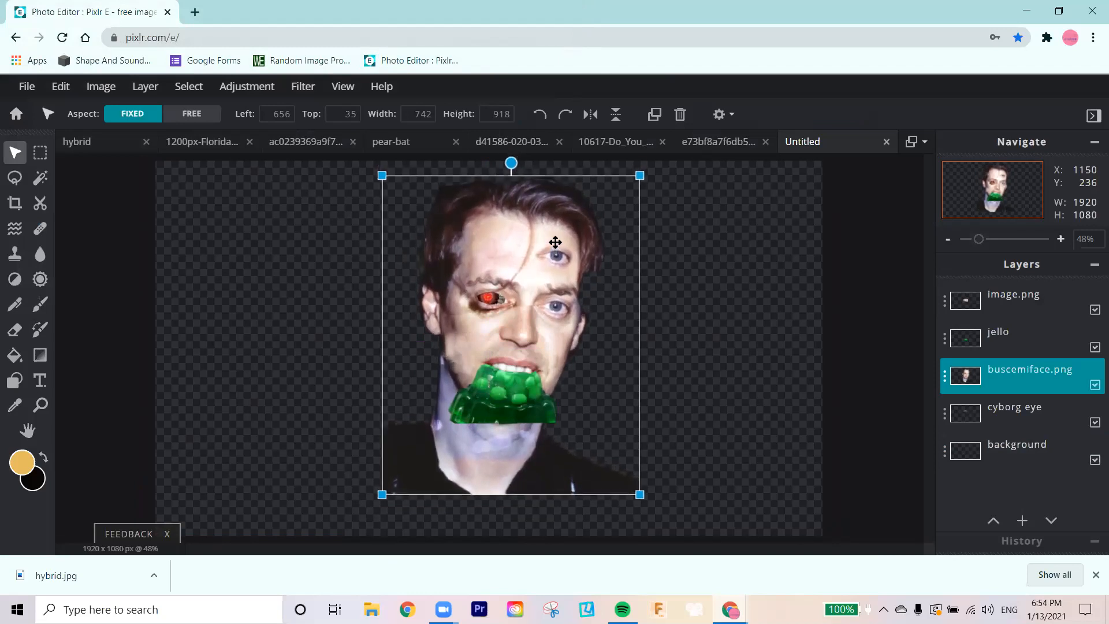
{"action": "key", "text": "Up"}
{"action": "key", "text": "Up"}
{"action": "key", "text": "Up"}
{"action": "key", "text": "Up"}
{"action": "key", "text": "Up"}
{"action": "key", "text": "Up"}
{"action": "key", "text": "Up"}
{"action": "key", "text": "Up"}
{"action": "key", "text": "Up"}
{"action": "key", "text": "Up"}
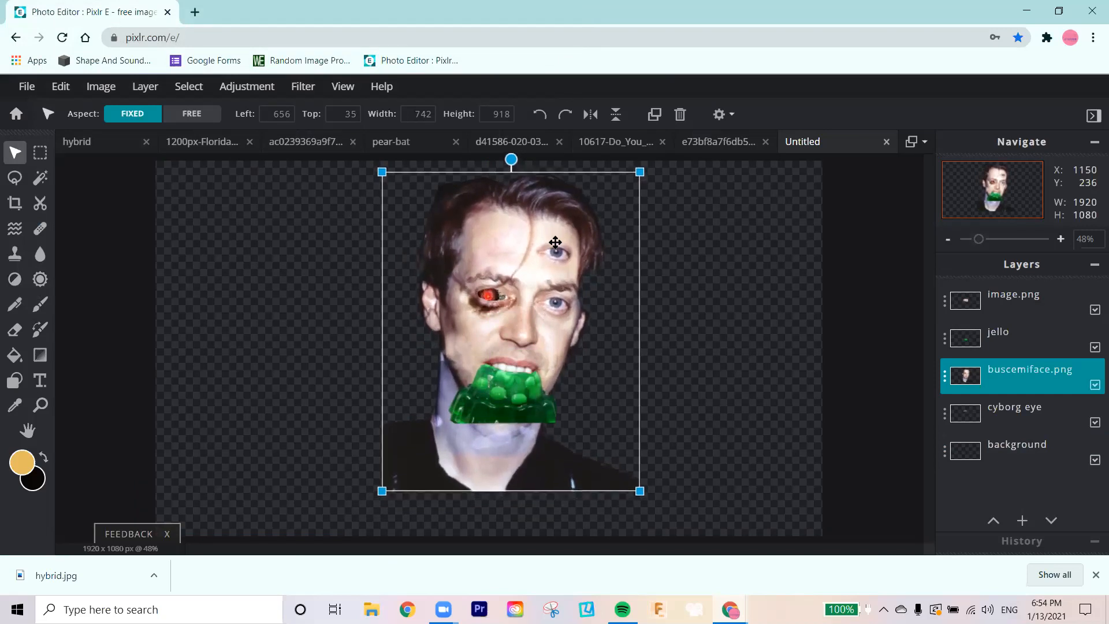
{"action": "key", "text": "Down"}
{"action": "key", "text": "Down"}
{"action": "key", "text": "Down"}
{"action": "key", "text": "Down"}
{"action": "key", "text": "Down"}
{"action": "key", "text": "Down"}
{"action": "key", "text": "Down"}
{"action": "key", "text": "Down"}
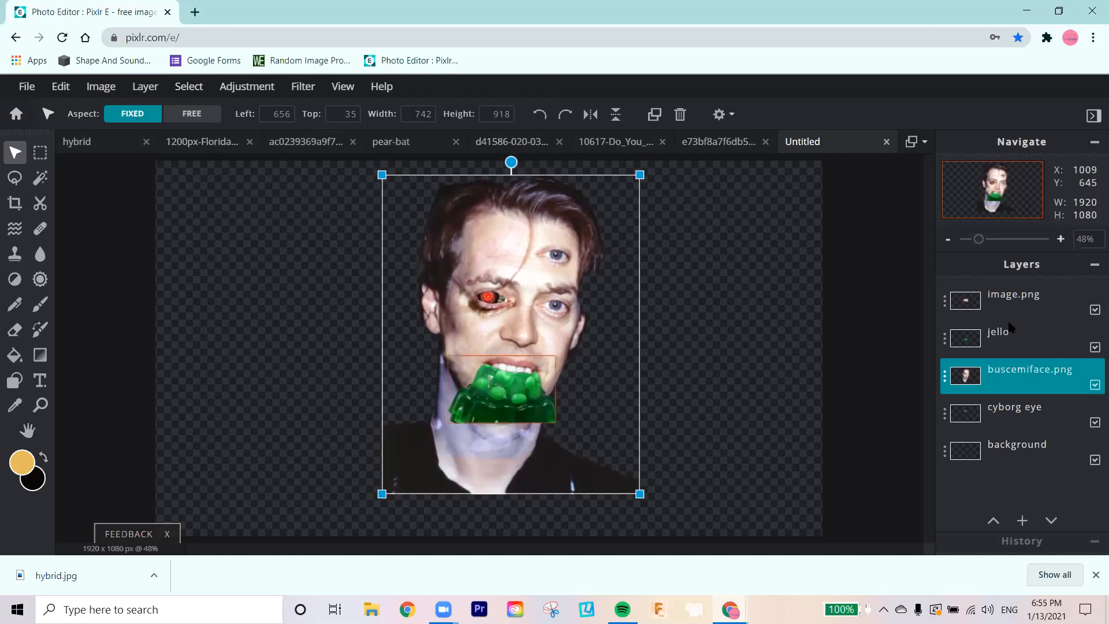
Step: Flatten the face collage's layers into a single image
{"action": "left_click", "coordinate": [999, 297]}
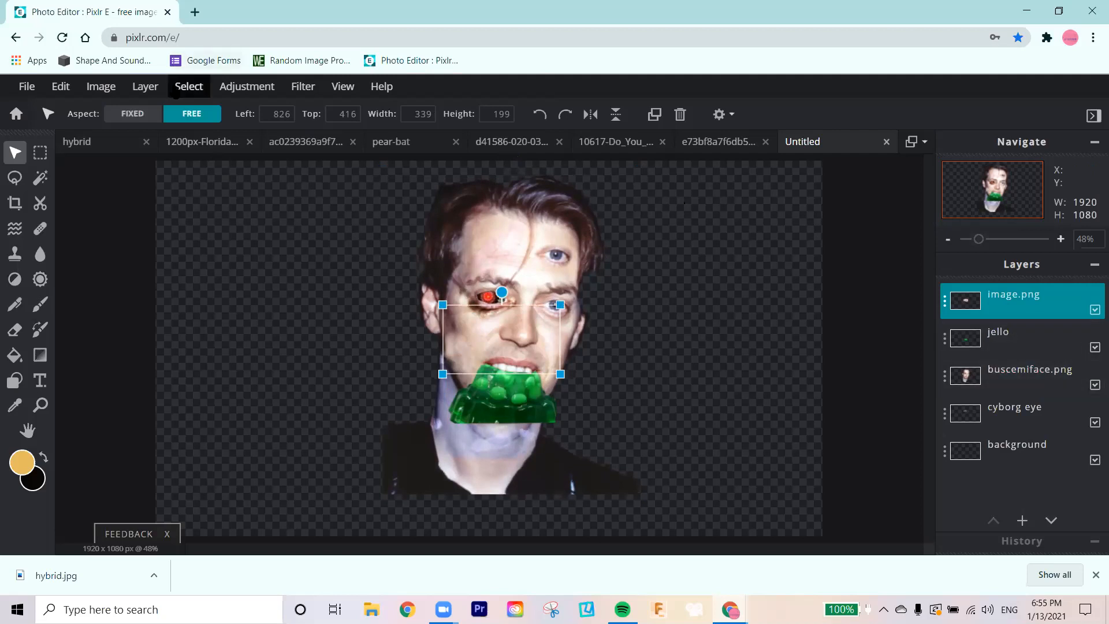
{"action": "left_click", "coordinate": [145, 86]}
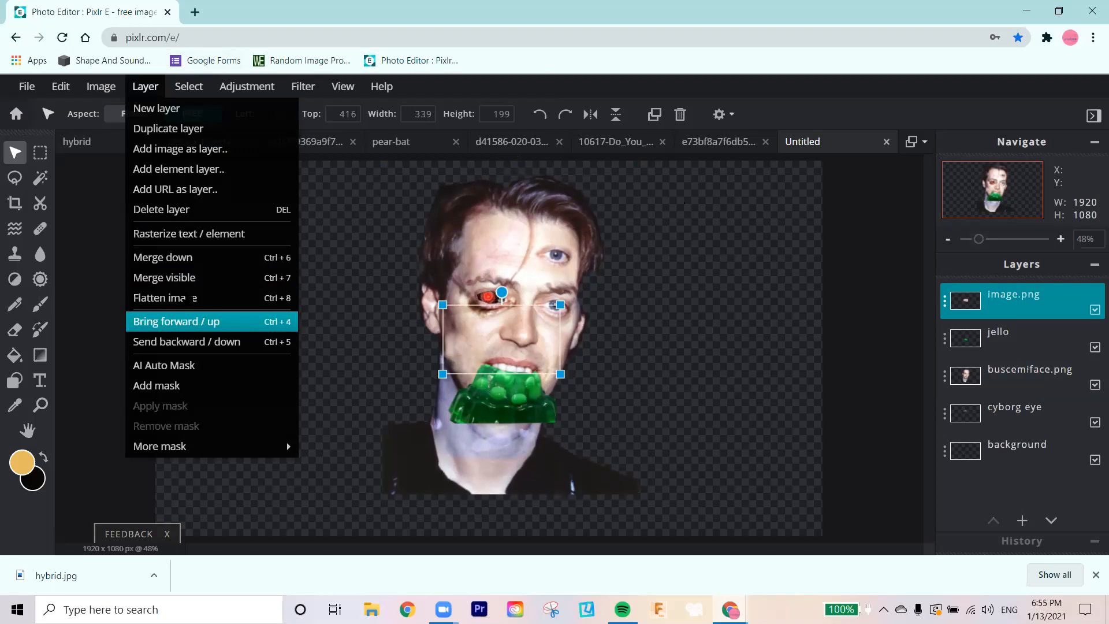
{"action": "left_click", "coordinate": [188, 302]}
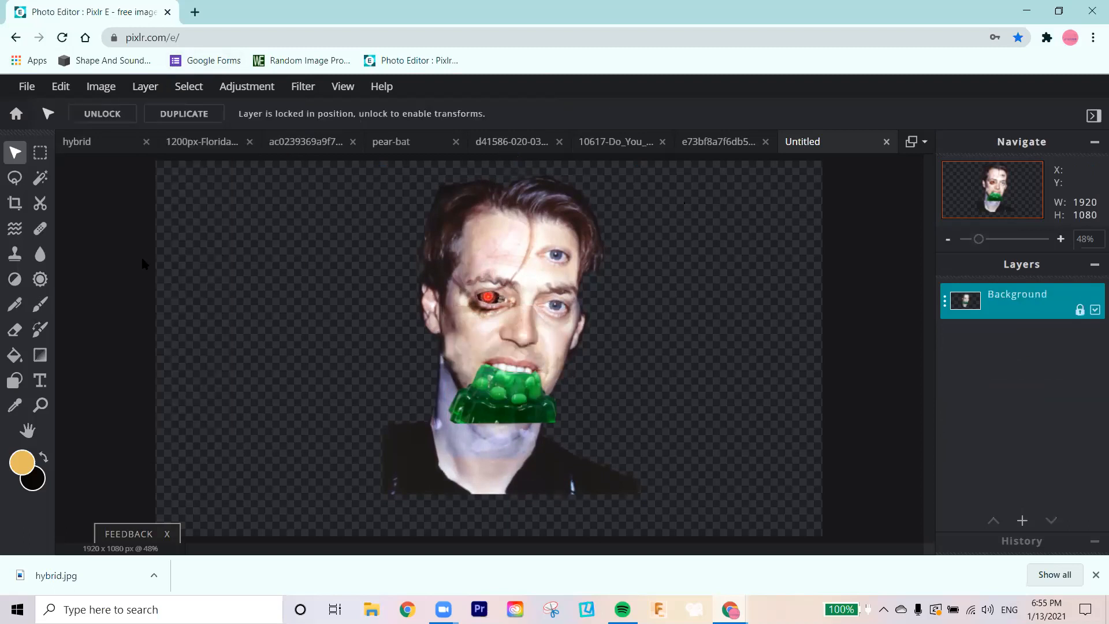
Step: Copy the entire flattened face collage and paste it into the pear-bat document as a new layer
{"action": "key", "text": "ctrl+a"}
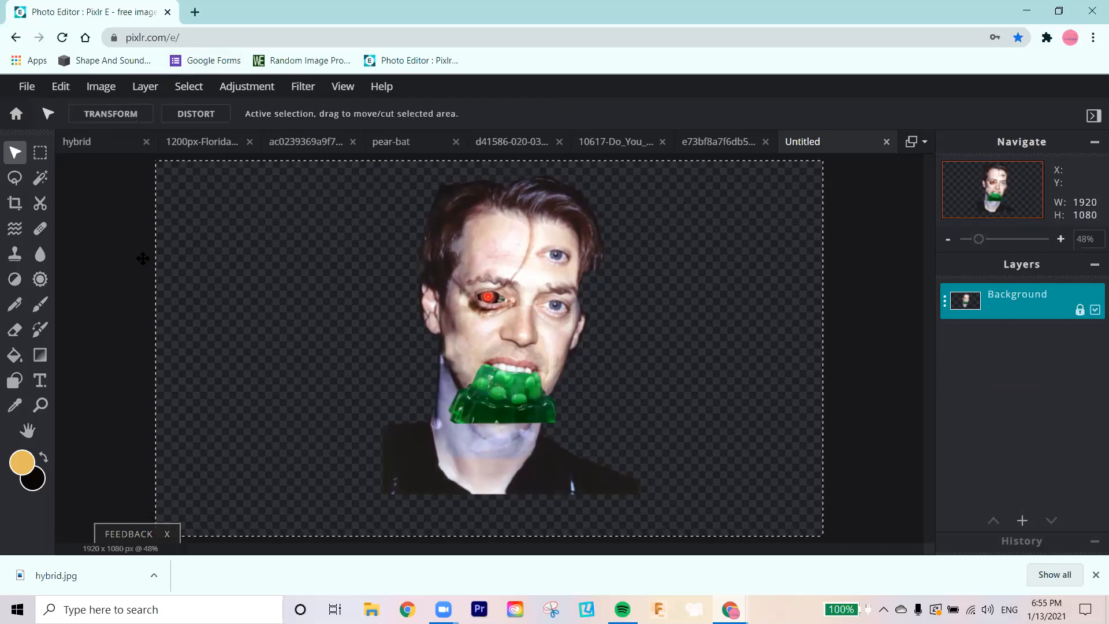
{"action": "key", "text": "ctrl+c"}
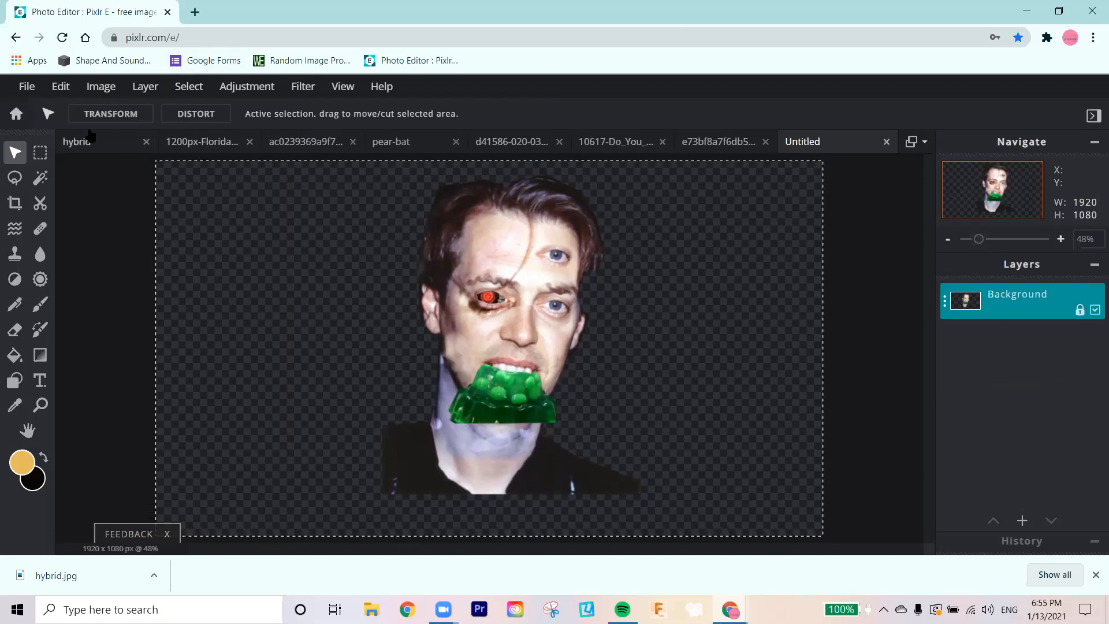
{"action": "left_click", "coordinate": [419, 144]}
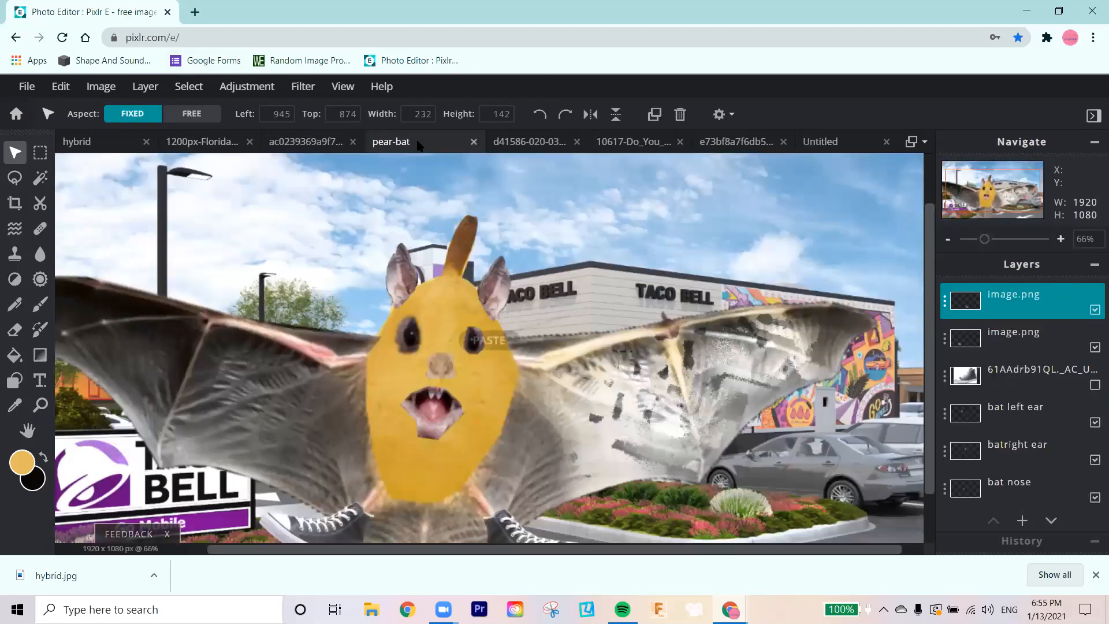
{"action": "key", "text": "ctrl+v"}
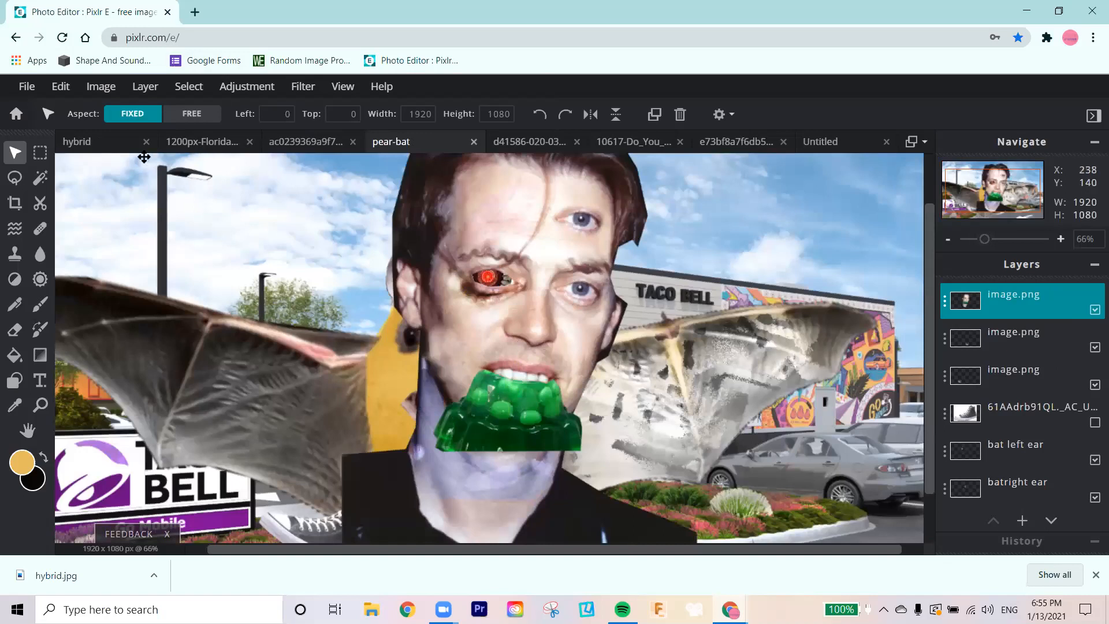
Step: Shrink the pasted face collage to about 1081 × 608 px and move it into the sky at the image's upper right
{"action": "left_click_drag", "start_coordinate": [465, 196], "coordinate": [452, 264]}
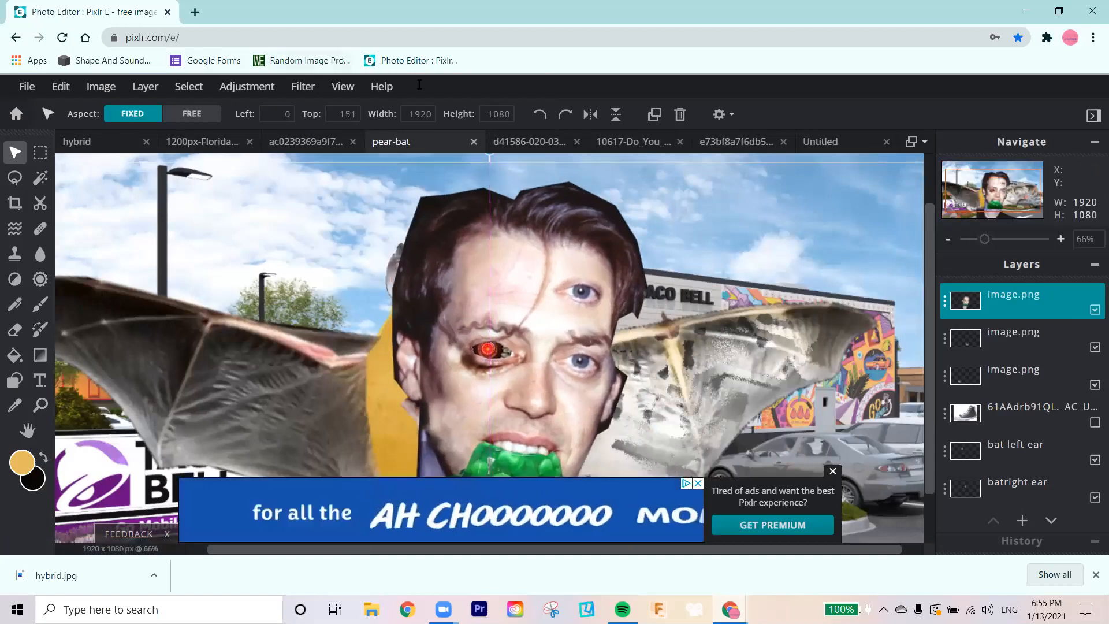
{"action": "left_click", "coordinate": [343, 86]}
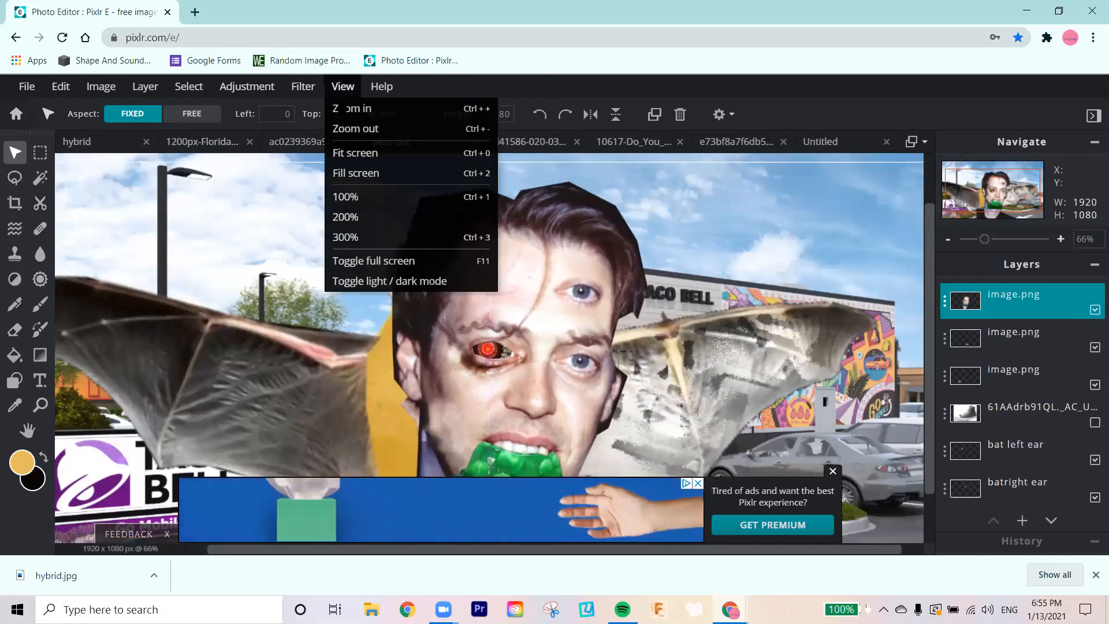
{"action": "left_click", "coordinate": [370, 151]}
{"action": "left_click_drag", "start_coordinate": [154, 214], "coordinate": [447, 376]}
{"action": "left_click_drag", "start_coordinate": [656, 413], "coordinate": [624, 188]}
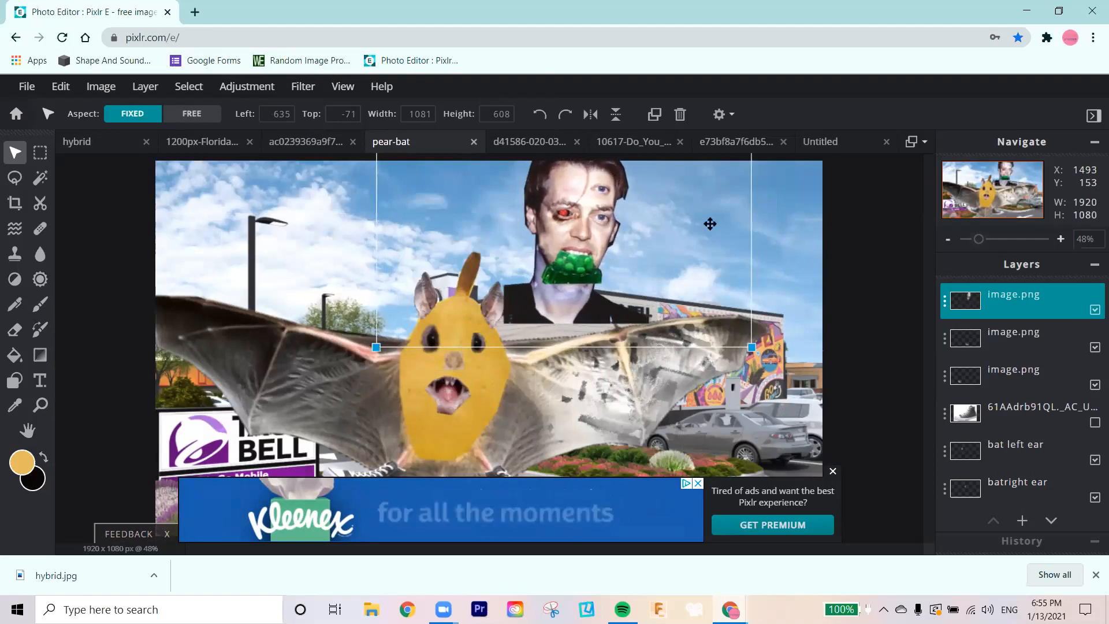
{"action": "left_click_drag", "start_coordinate": [536, 297], "coordinate": [659, 225]}
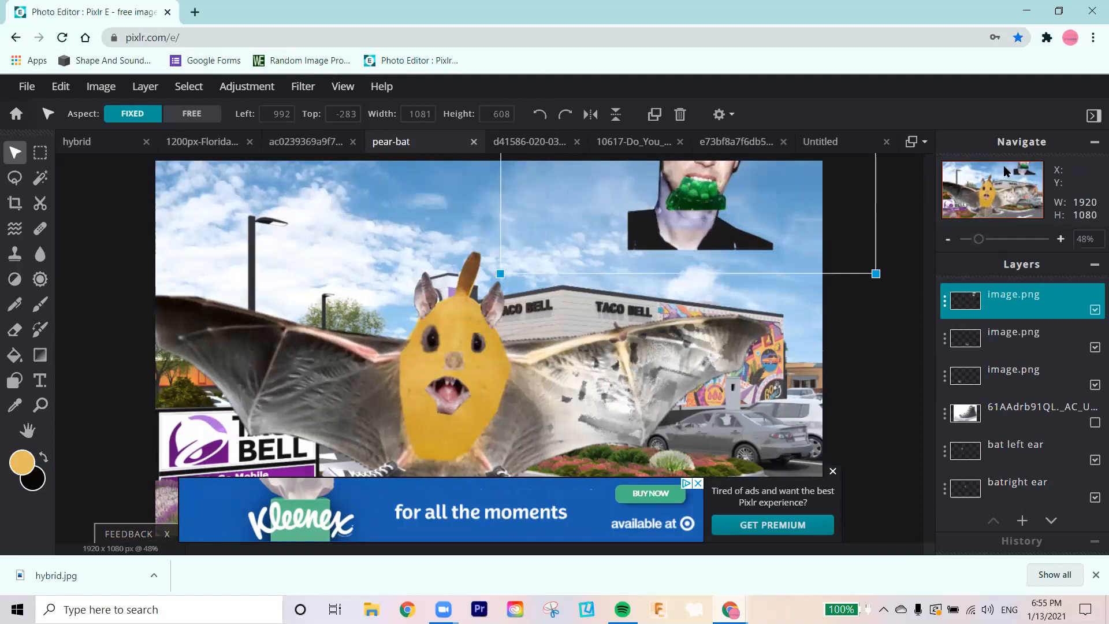
Step: Rename the pasted face layer "buscemi" and delete the hidden 61AAdrb91QL shoe photo layer
{"action": "double_click", "coordinate": [1009, 294]}
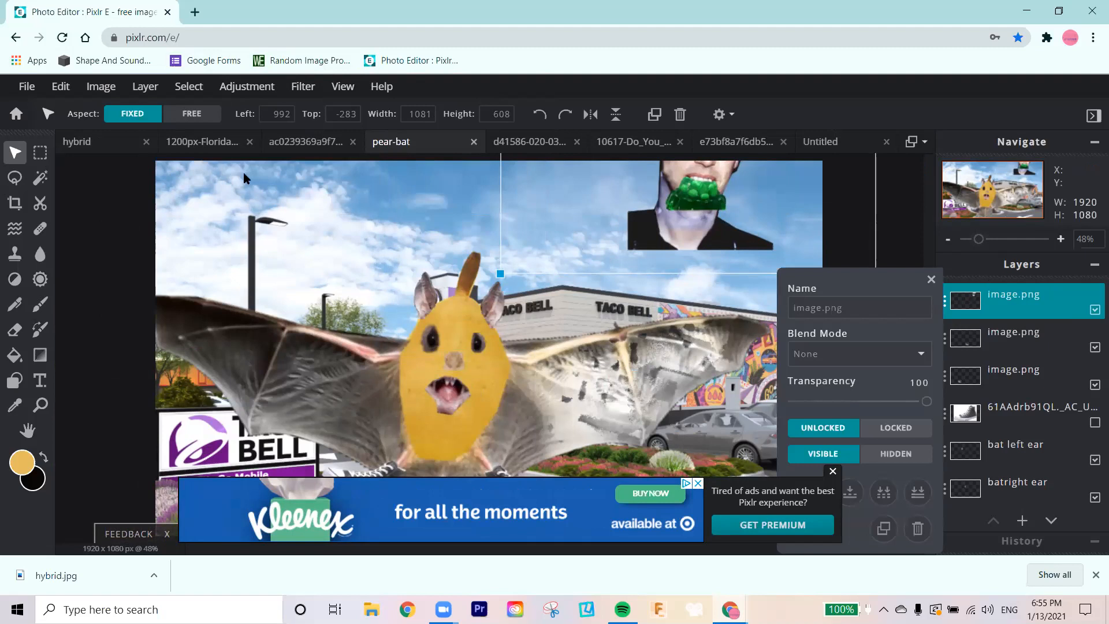
{"action": "left_click", "coordinate": [858, 307]}
{"action": "type", "text": "buscemi"}
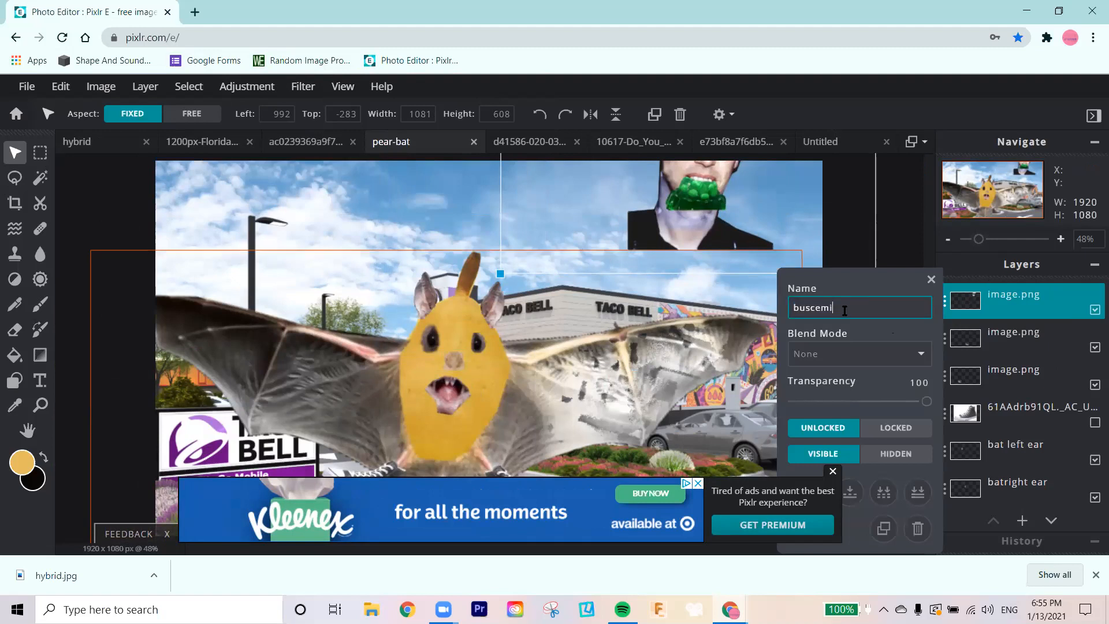
{"action": "key", "text": "Return"}
{"action": "left_click", "coordinate": [931, 279]}
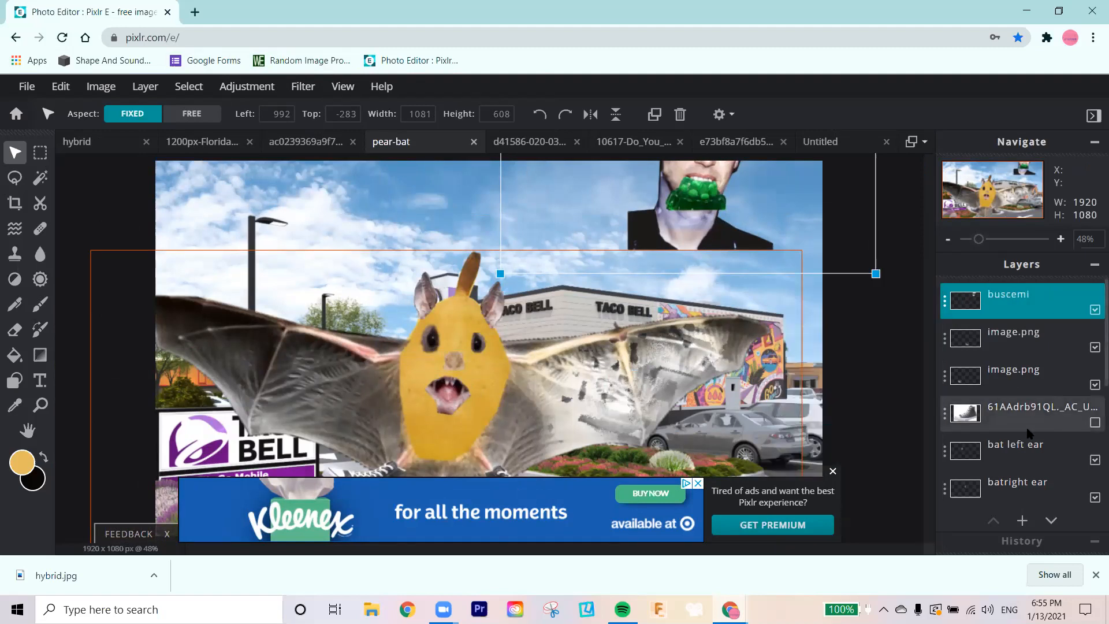
{"action": "left_click", "coordinate": [1084, 410]}
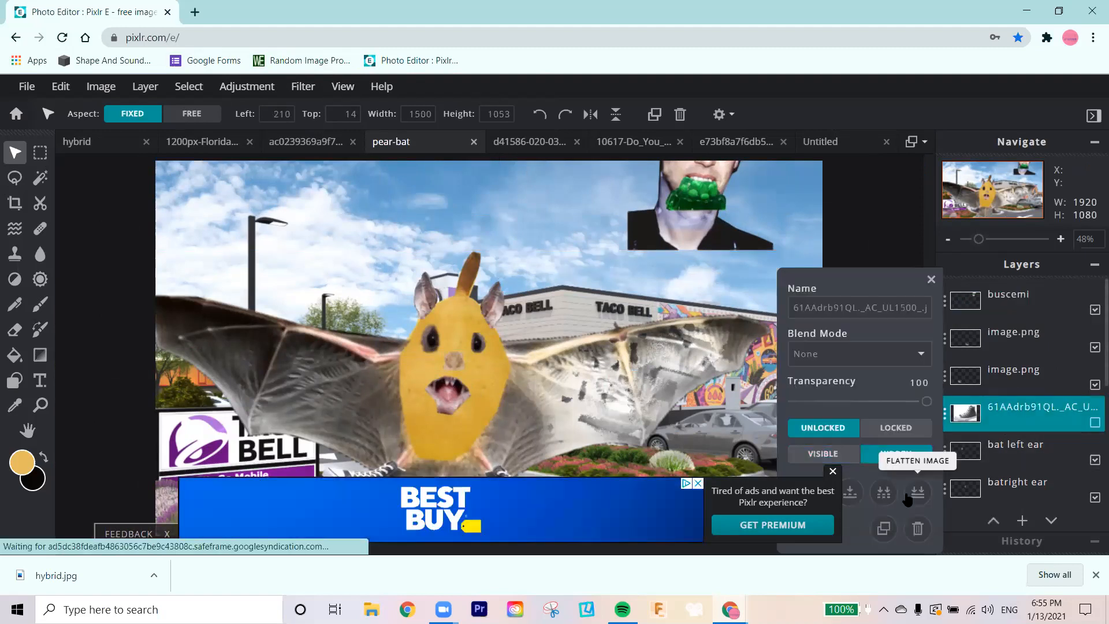
{"action": "left_click", "coordinate": [917, 527]}
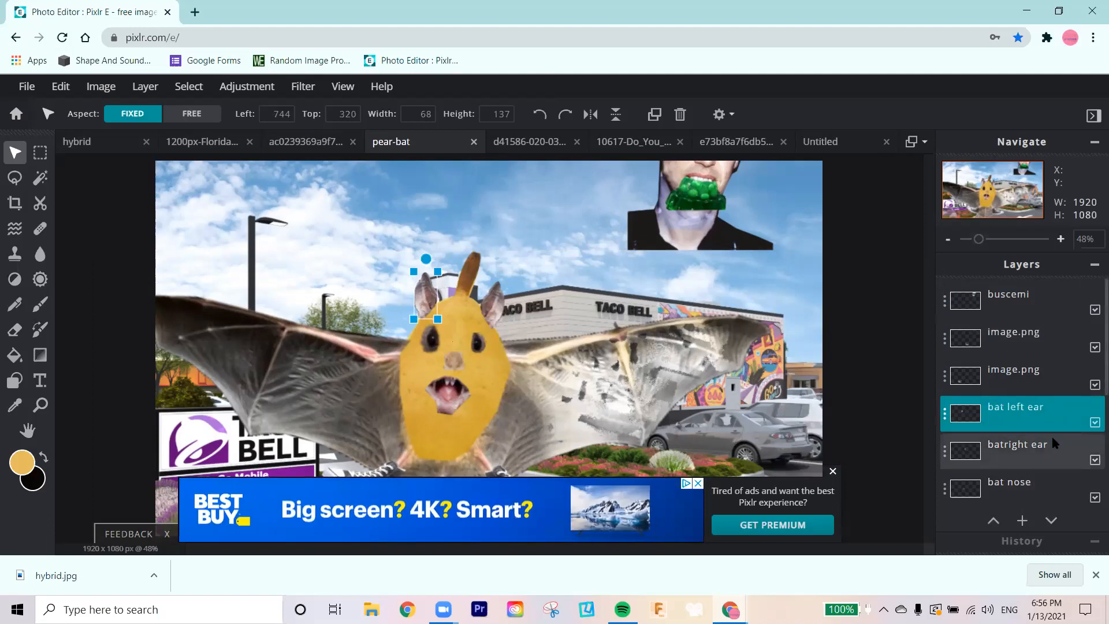
Step: Hide the wings, batrighteye, batmouth, bat nose, both bat ear and both image.png shoe layers
{"action": "scroll", "coordinate": [1051, 440], "scroll_direction": "down", "scroll_amount": 5}
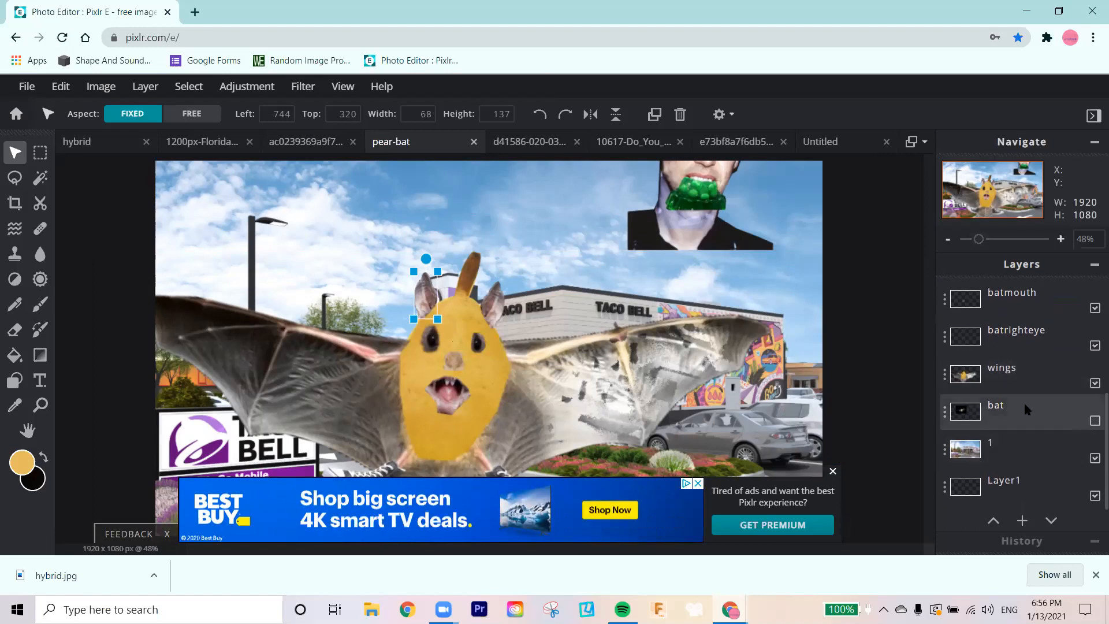
{"action": "left_click", "coordinate": [1095, 384]}
{"action": "left_click", "coordinate": [1095, 345]}
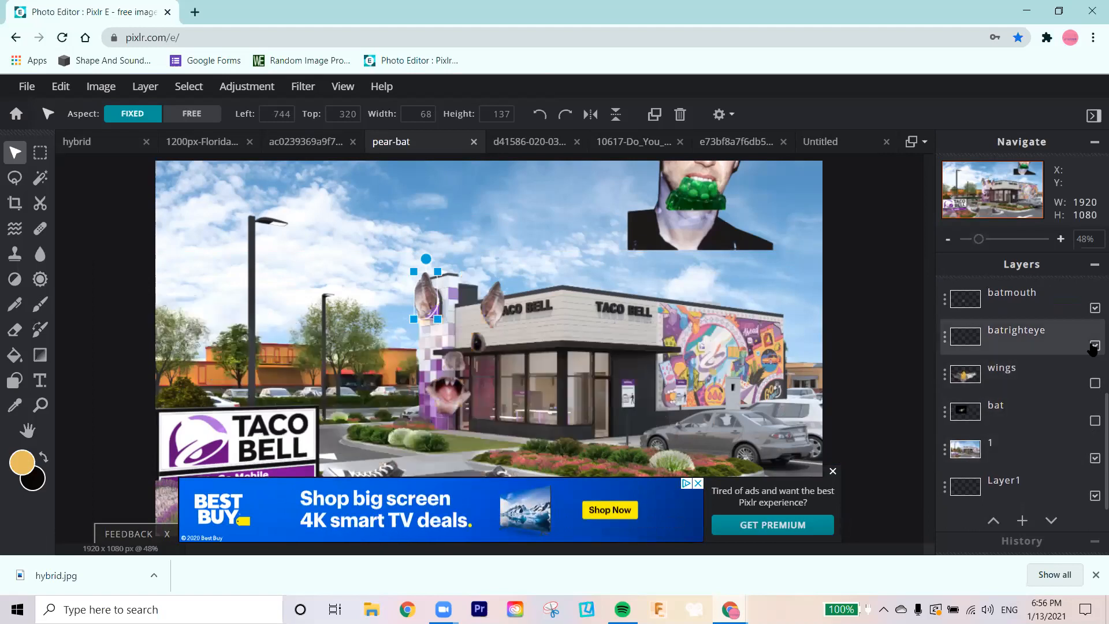
{"action": "left_click", "coordinate": [1094, 307]}
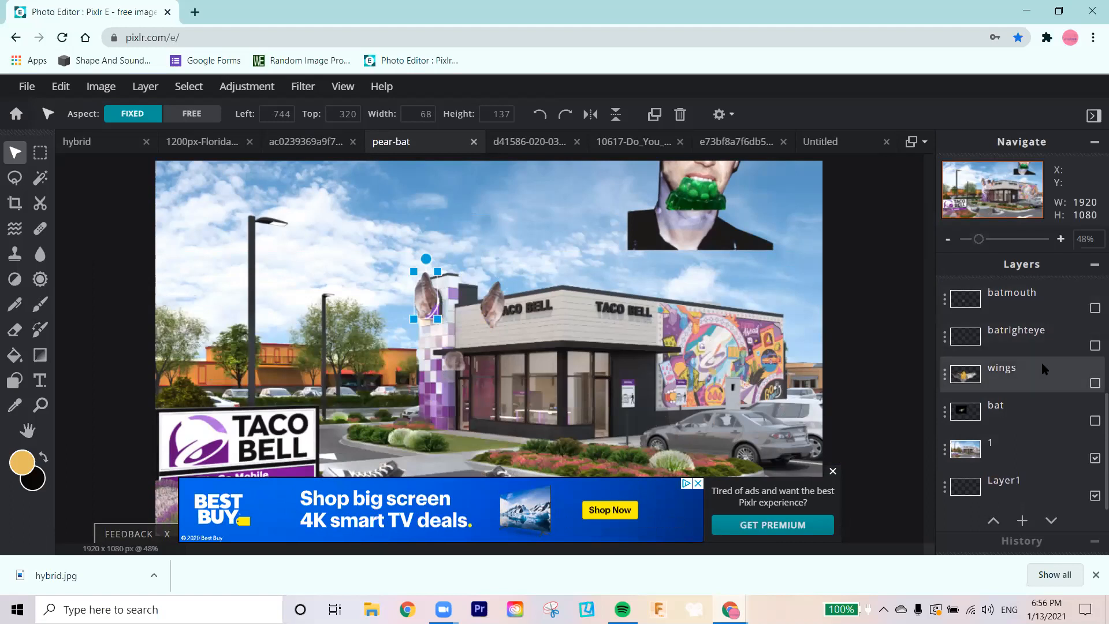
{"action": "scroll", "coordinate": [1041, 360], "scroll_direction": "up", "scroll_amount": 2}
{"action": "left_click", "coordinate": [1095, 343]}
{"action": "left_click", "coordinate": [1095, 305]}
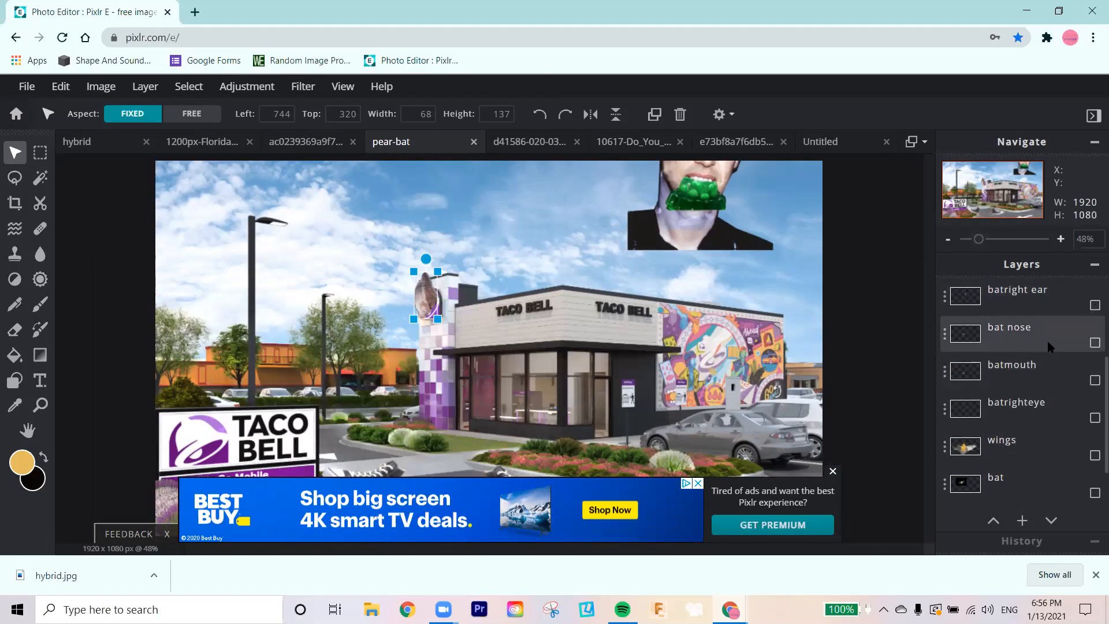
{"action": "scroll", "coordinate": [1080, 340], "scroll_direction": "up", "scroll_amount": 2}
{"action": "left_click", "coordinate": [1094, 341]}
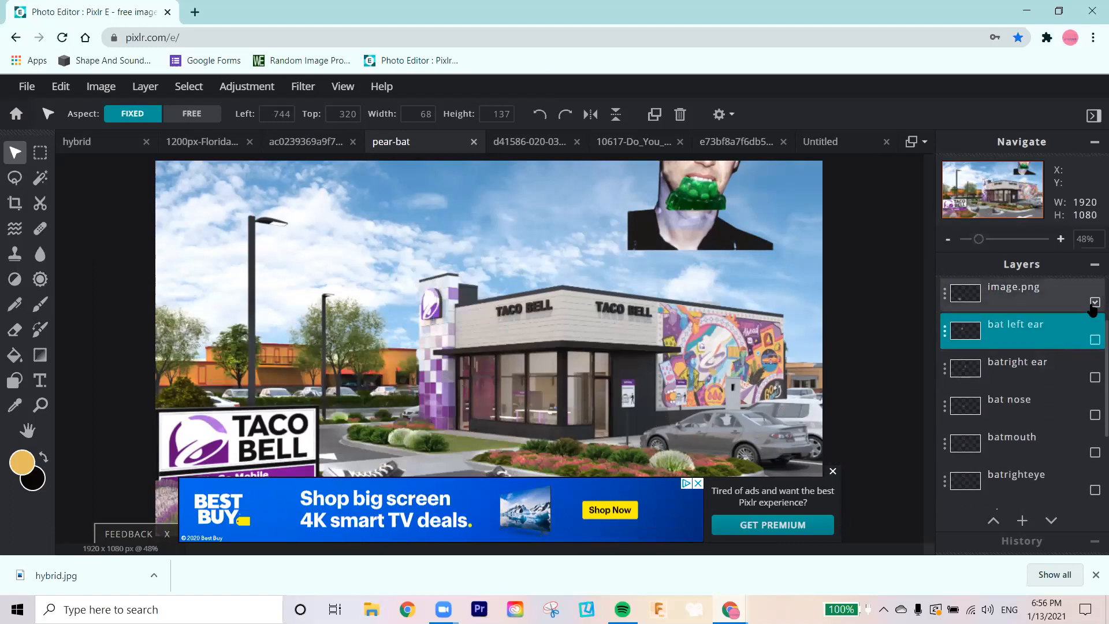
{"action": "left_click", "coordinate": [1094, 302]}
{"action": "scroll", "coordinate": [1058, 362], "scroll_direction": "up", "scroll_amount": 2}
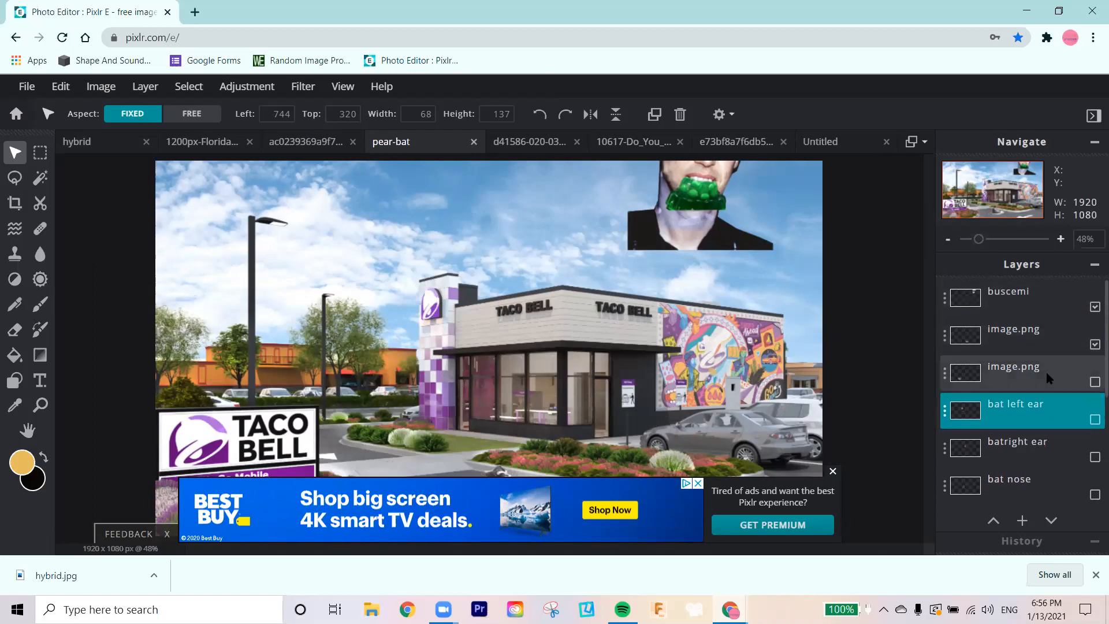
{"action": "left_click", "coordinate": [1094, 347]}
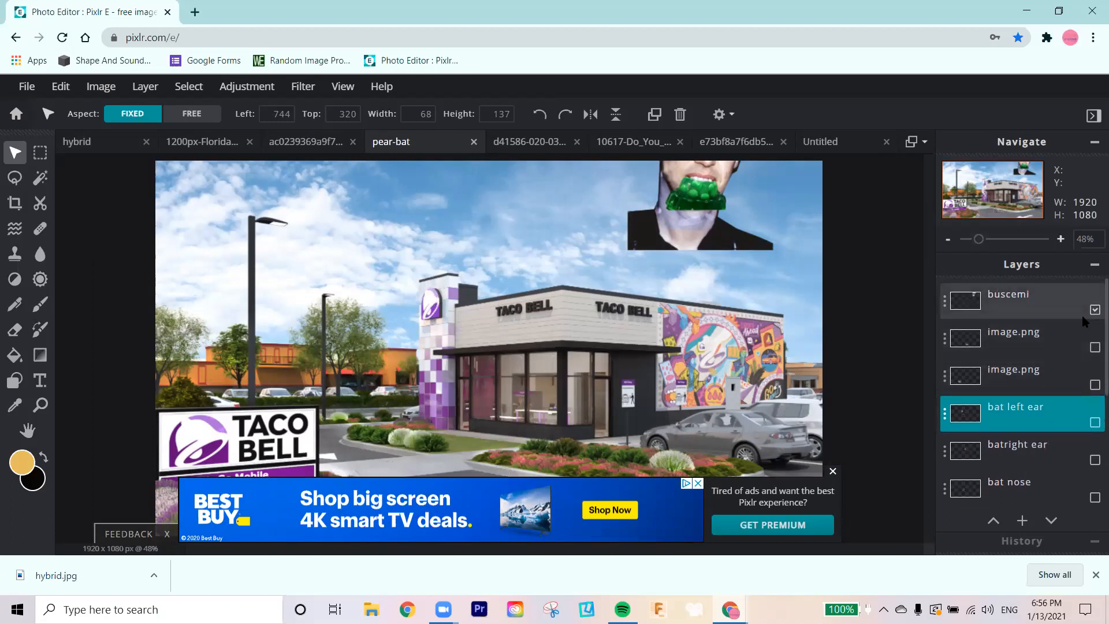
Step: Move the buscemi face collage farther toward the image's upper-right corner, partly beyond the canvas edge
{"action": "scroll", "coordinate": [1051, 393], "scroll_direction": "down", "scroll_amount": 5}
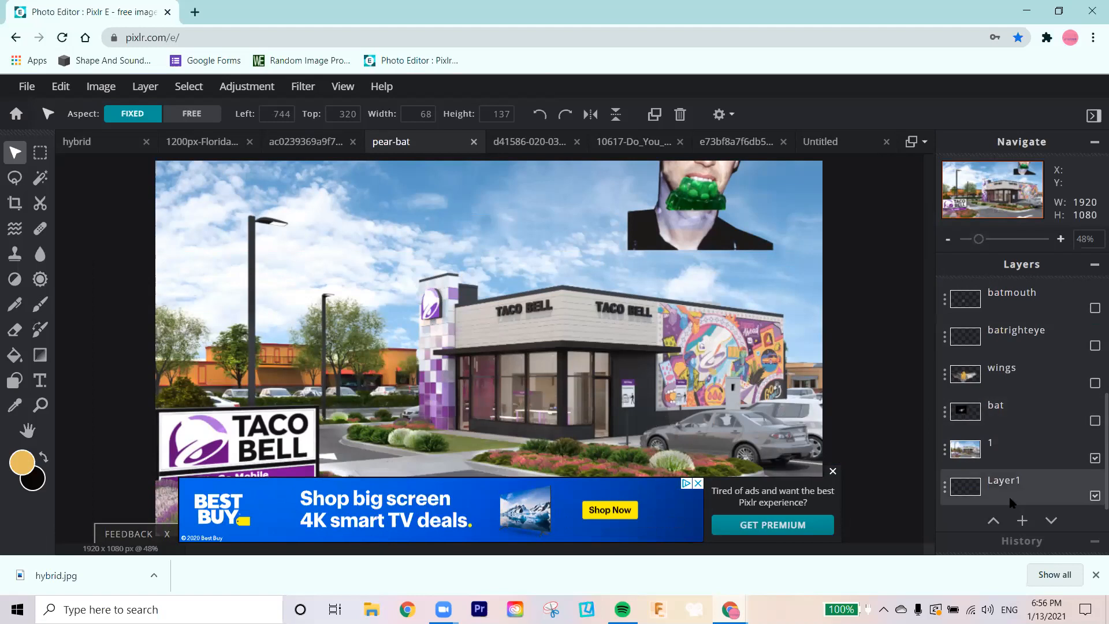
{"action": "left_click", "coordinate": [1003, 457]}
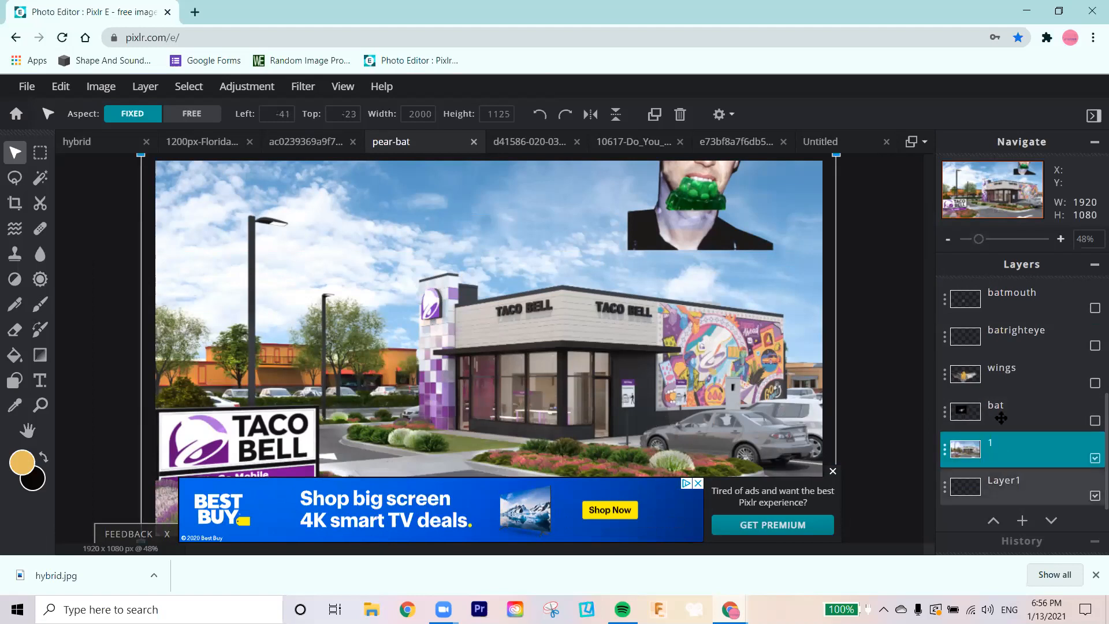
{"action": "left_click", "coordinate": [621, 222]}
{"action": "mouse_move", "coordinate": [691, 203]}
{"action": "left_mouse_down"}
{"action": "mouse_move", "coordinate": [649, 288]}
{"action": "mouse_move", "coordinate": [634, 284]}
{"action": "mouse_move", "coordinate": [642, 303]}
{"action": "mouse_move", "coordinate": [638, 266]}
{"action": "mouse_move", "coordinate": [664, 257]}
{"action": "mouse_move", "coordinate": [635, 445]}
{"action": "mouse_move", "coordinate": [657, 267]}
{"action": "mouse_move", "coordinate": [701, 208]}
{"action": "mouse_move", "coordinate": [749, 199]}
{"action": "mouse_move", "coordinate": [676, 212]}
{"action": "left_mouse_up"}
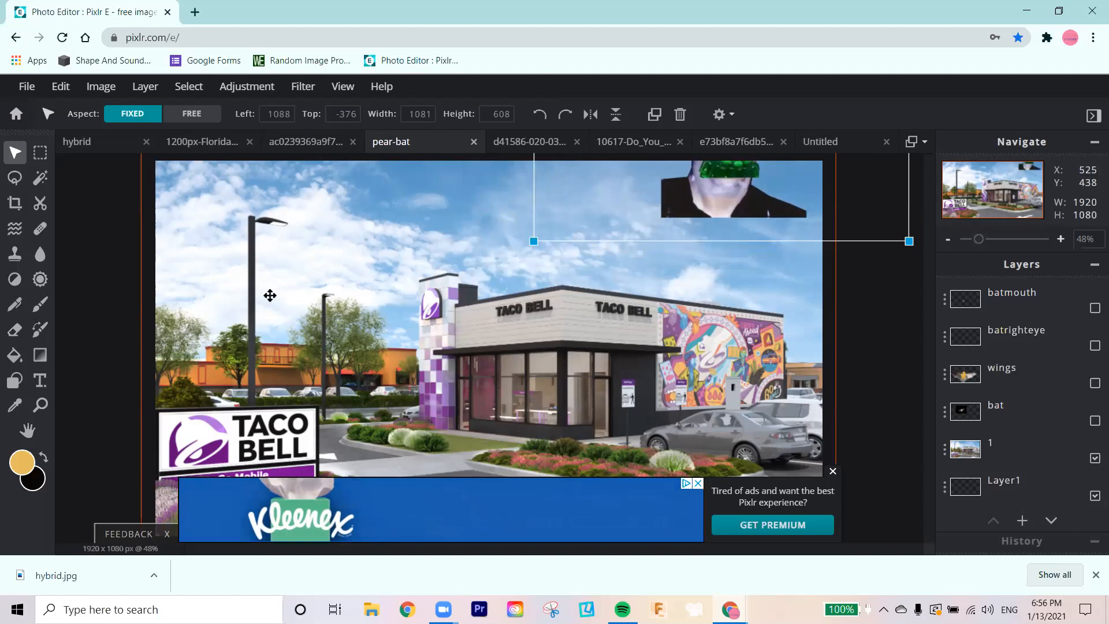
Step: Outline the Taco Bell building on layer 1 with a polygonal lasso selection running around its roof, walls and base
{"action": "left_click", "coordinate": [962, 449]}
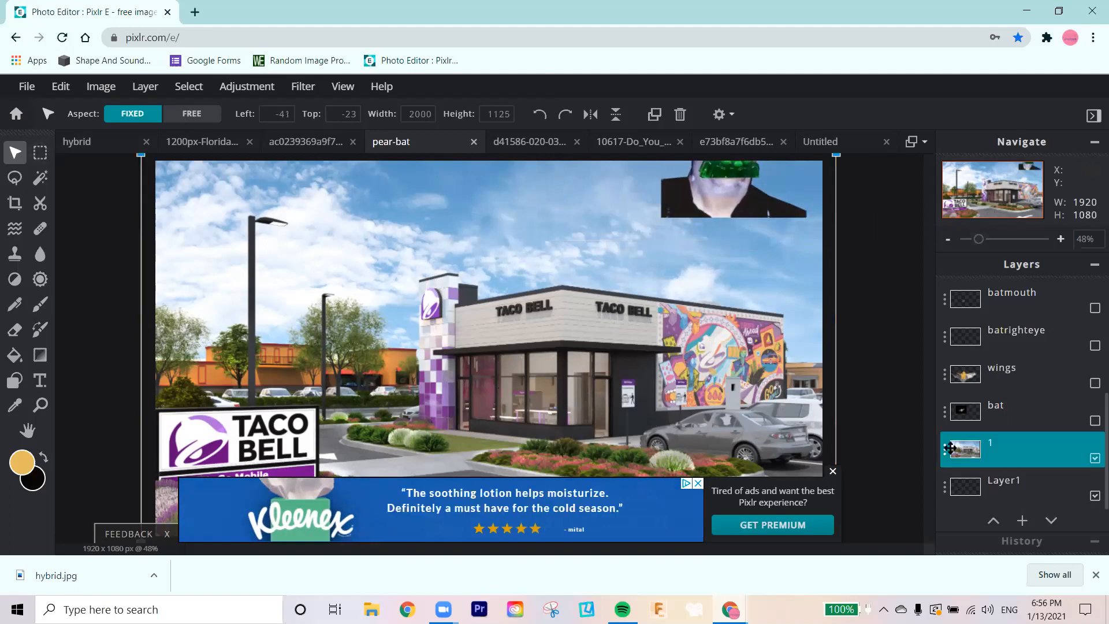
{"action": "left_click", "coordinate": [15, 177]}
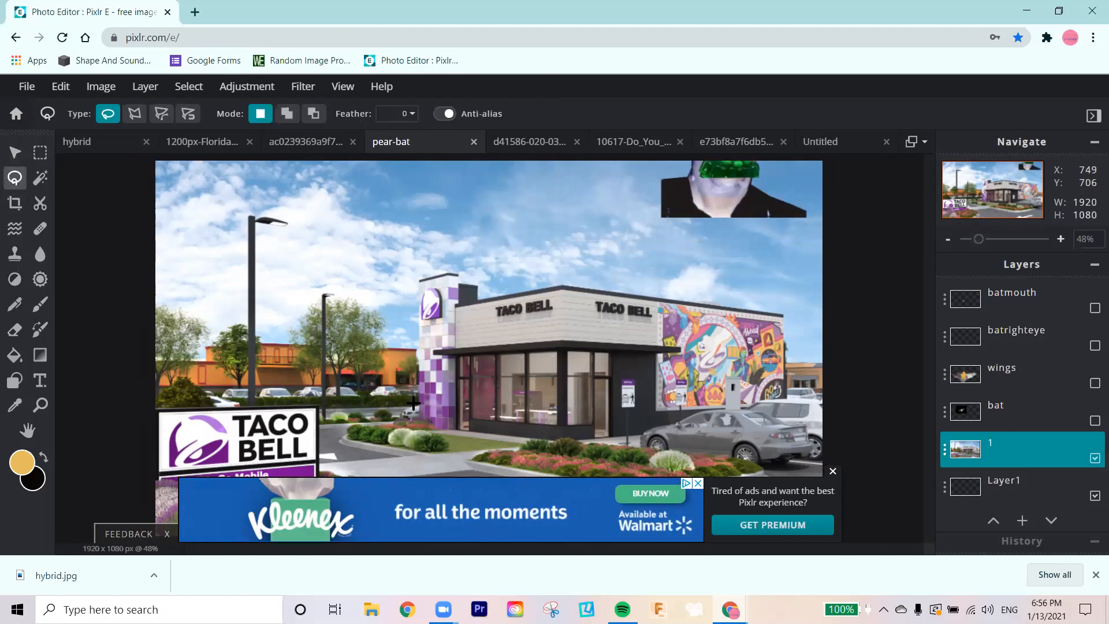
{"action": "left_click", "coordinate": [144, 111]}
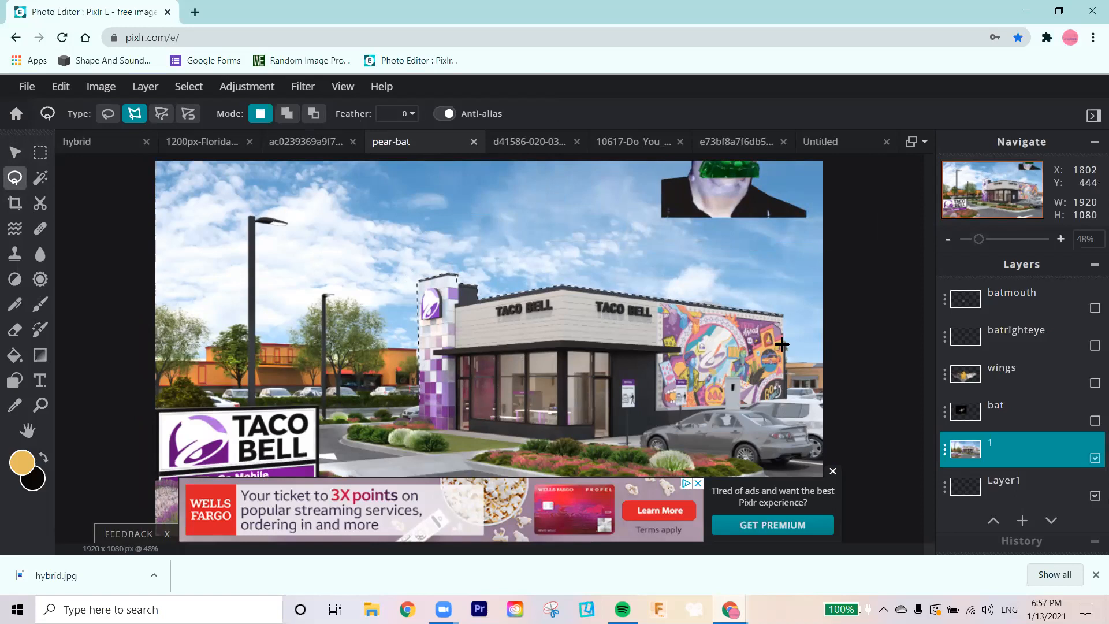
{"action": "left_click", "coordinate": [785, 400]}
{"action": "left_click", "coordinate": [629, 440]}
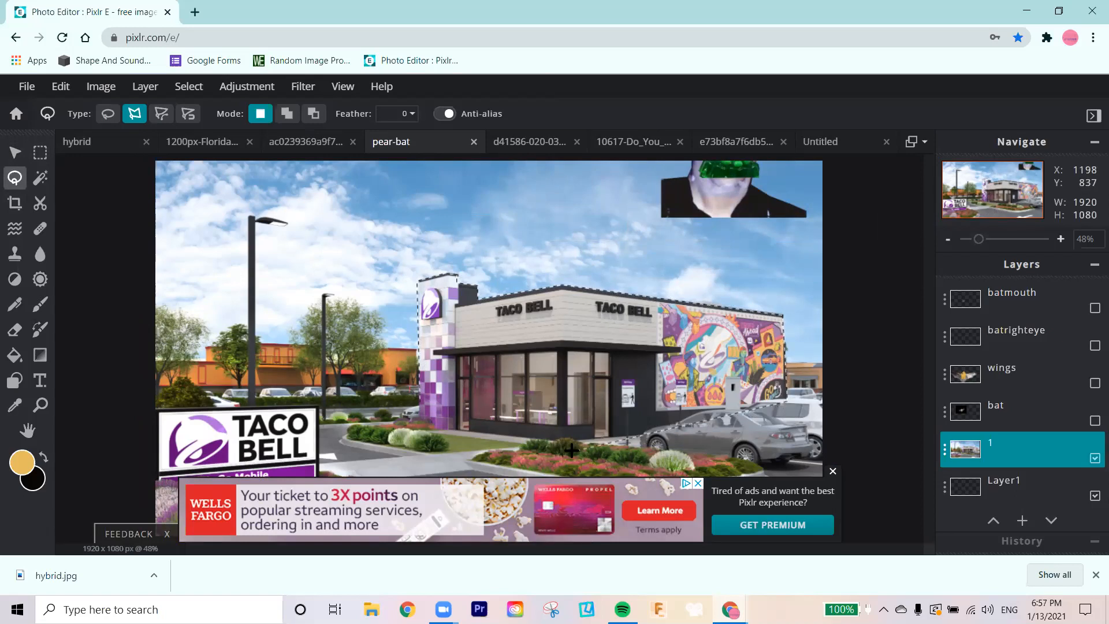
{"action": "double_click", "coordinate": [414, 401]}
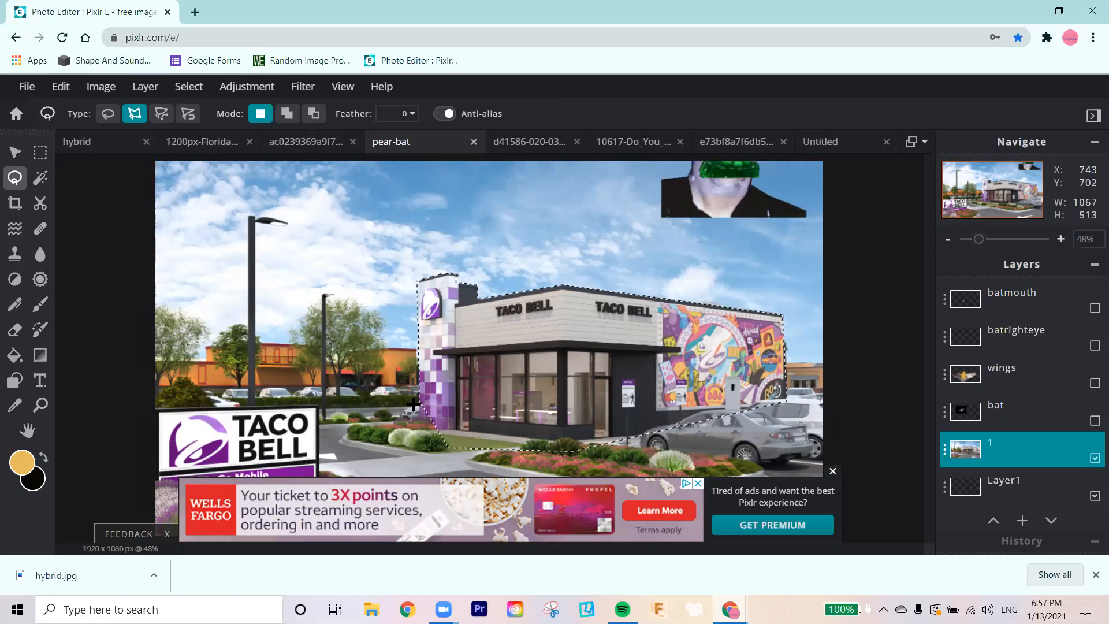
Step: Copy the selected building, clear the selection, paste the copy as a new layer and align it over the original building
{"action": "key", "text": "ctrl+c"}
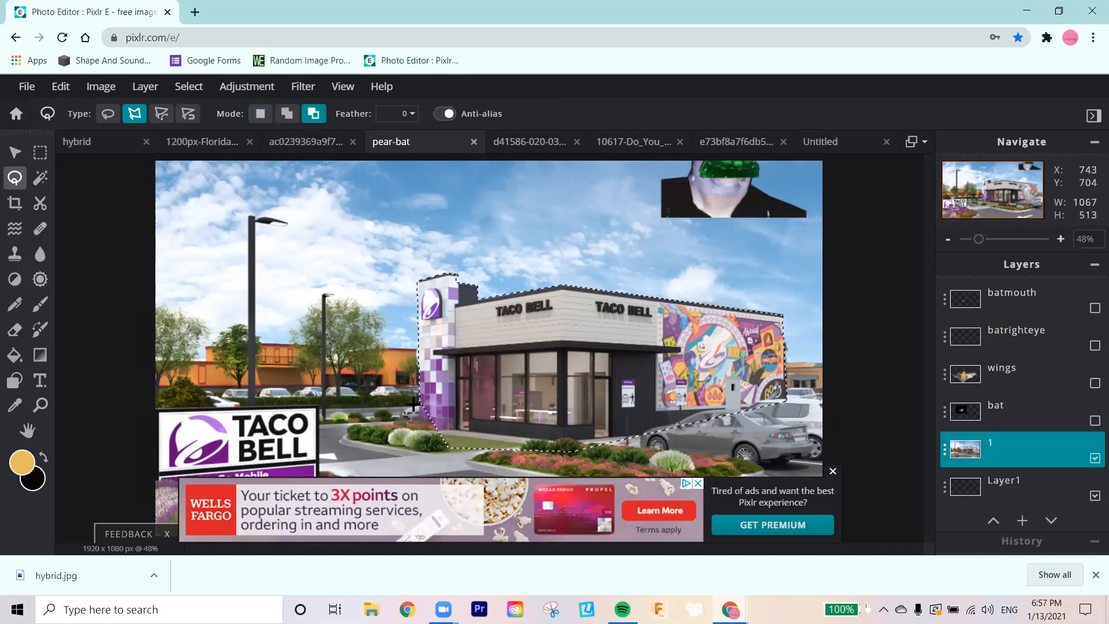
{"action": "key", "text": "ctrl+d"}
{"action": "key", "text": "ctrl+v"}
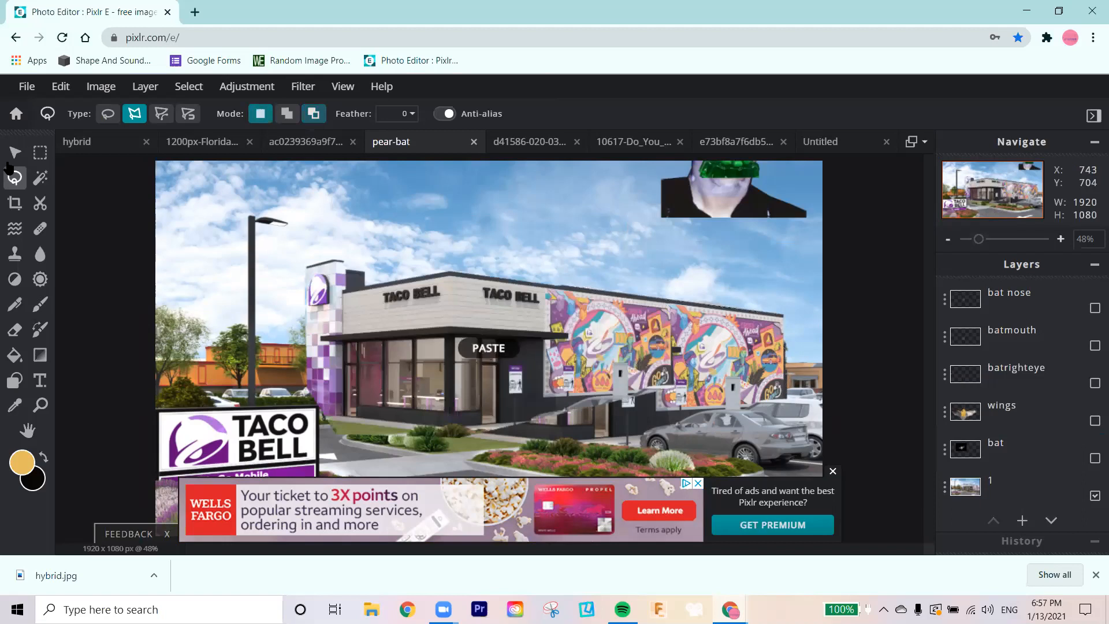
{"action": "left_click_drag", "start_coordinate": [641, 375], "coordinate": [666, 380]}
Step: Try moving the buscemi layer directly above layer 1 and lowering the face collage behind the Taco Bell roof
{"action": "scroll", "coordinate": [1016, 418], "scroll_direction": "up", "scroll_amount": 2}
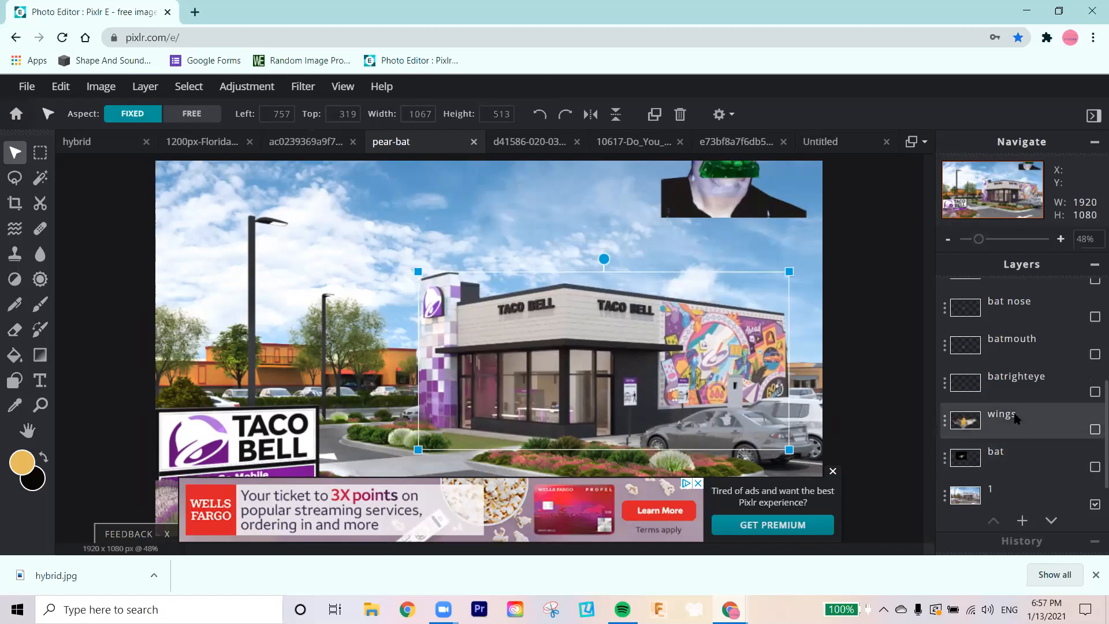
{"action": "scroll", "coordinate": [1016, 418], "scroll_direction": "up", "scroll_amount": 3}
{"action": "left_click_drag", "start_coordinate": [1014, 330], "coordinate": [1006, 484]}
{"action": "scroll", "coordinate": [1017, 428], "scroll_direction": "down", "scroll_amount": 4}
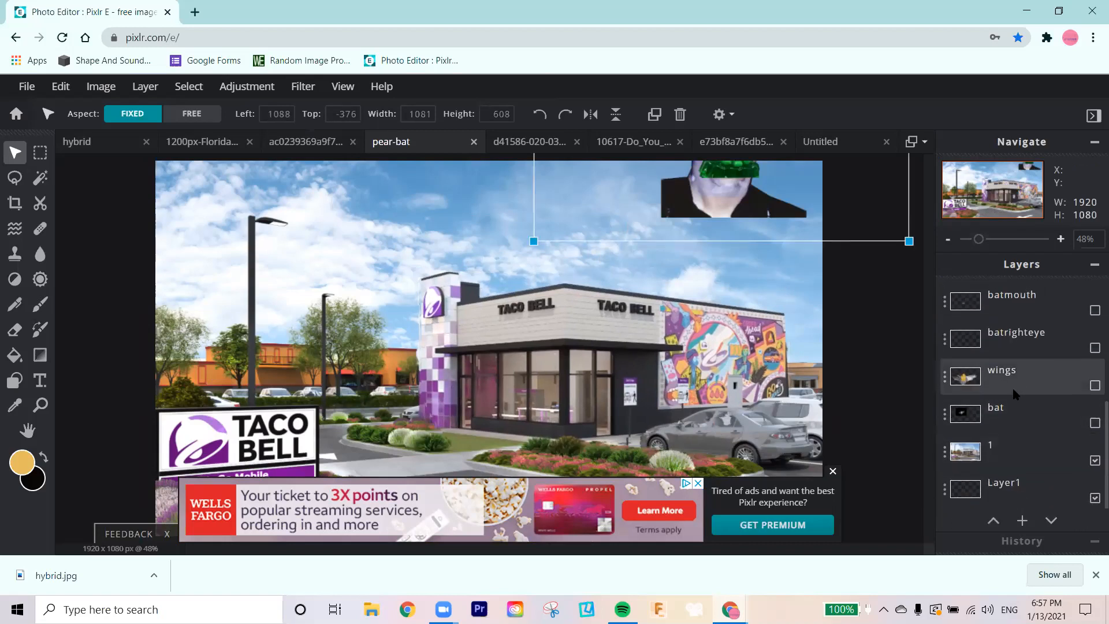
{"action": "scroll", "coordinate": [1018, 374], "scroll_direction": "up", "scroll_amount": 2}
{"action": "left_click_drag", "start_coordinate": [1018, 374], "coordinate": [1010, 456]}
{"action": "scroll", "coordinate": [1009, 456], "scroll_direction": "down", "scroll_amount": 3}
{"action": "left_click_drag", "start_coordinate": [1014, 299], "coordinate": [1022, 409]}
{"action": "left_click_drag", "start_coordinate": [716, 185], "coordinate": [654, 297]}
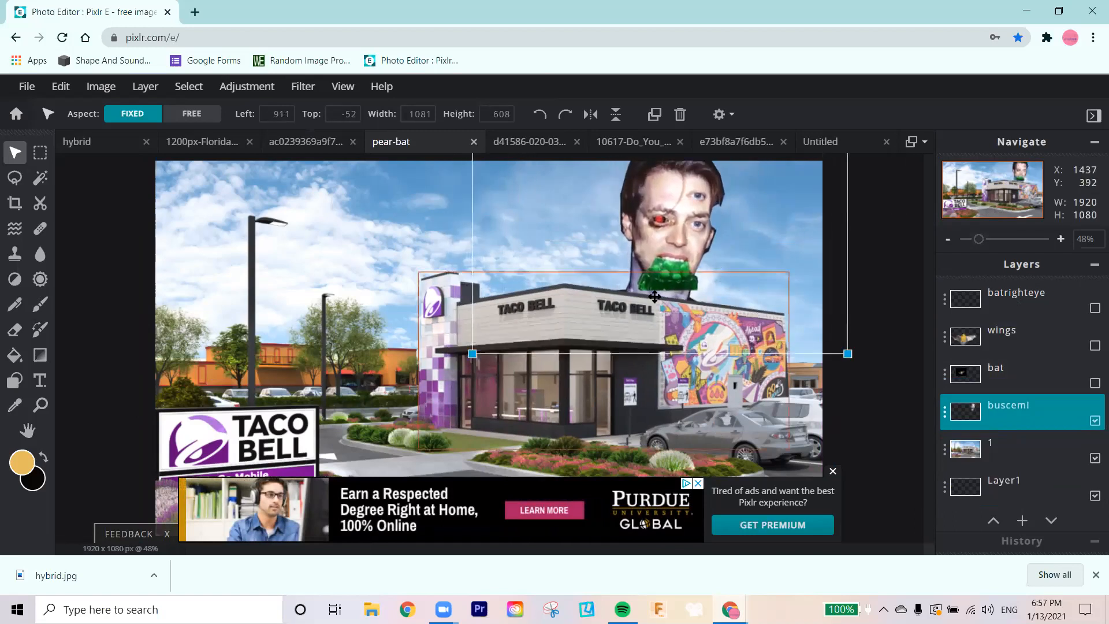
Step: Toggle the bat layer's visibility to check its content, then delete the layer
{"action": "left_click", "coordinate": [1094, 385]}
{"action": "left_click", "coordinate": [1095, 384]}
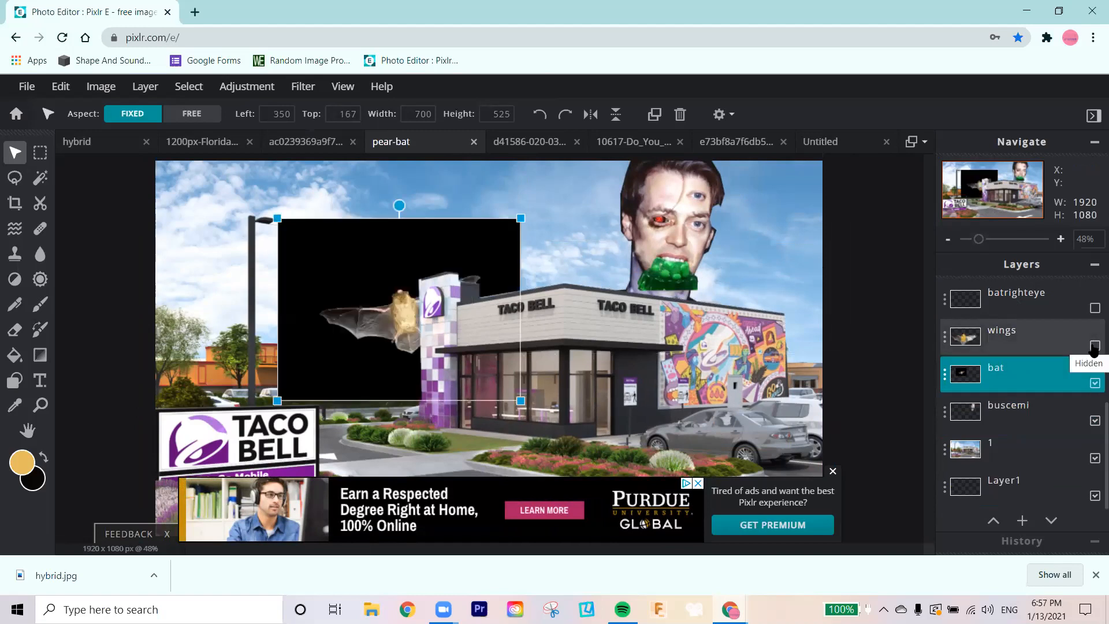
{"action": "left_click", "coordinate": [1094, 383]}
{"action": "left_click", "coordinate": [1073, 375]}
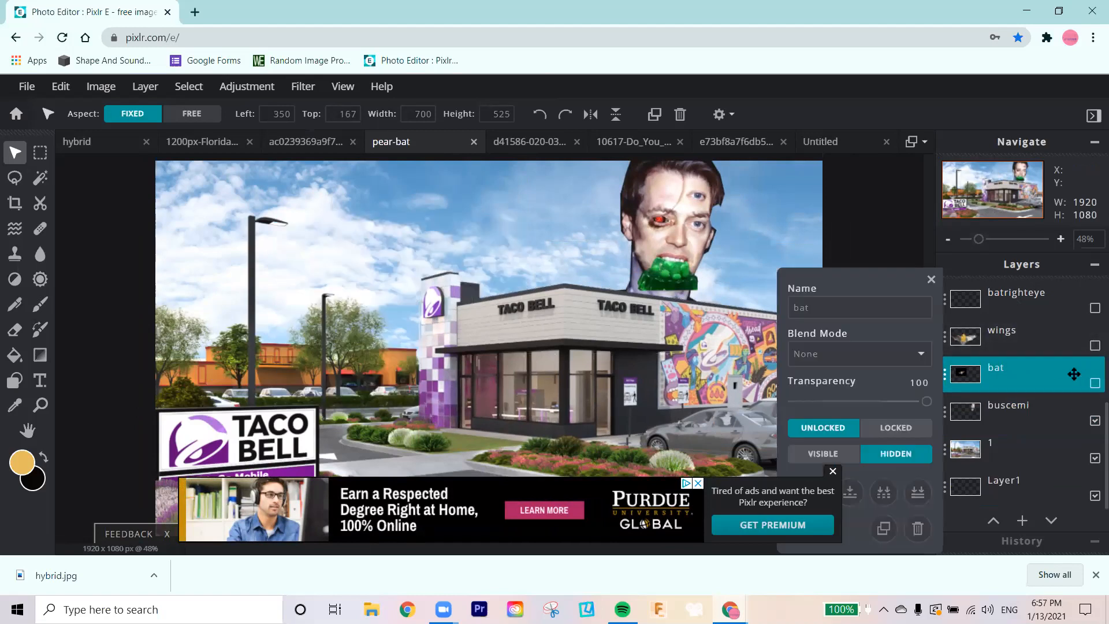
{"action": "left_click", "coordinate": [921, 490]}
Step: Show the wings and batrighteye layers and try moving wings beneath the buscemi layer
{"action": "left_click", "coordinate": [1094, 384]}
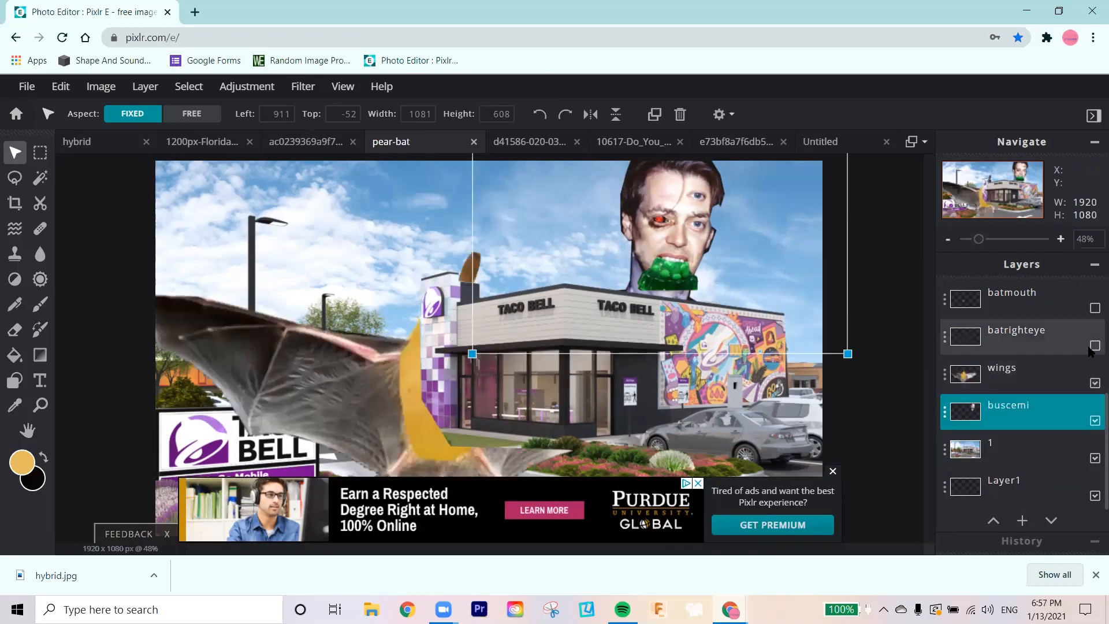
{"action": "left_click", "coordinate": [1094, 345]}
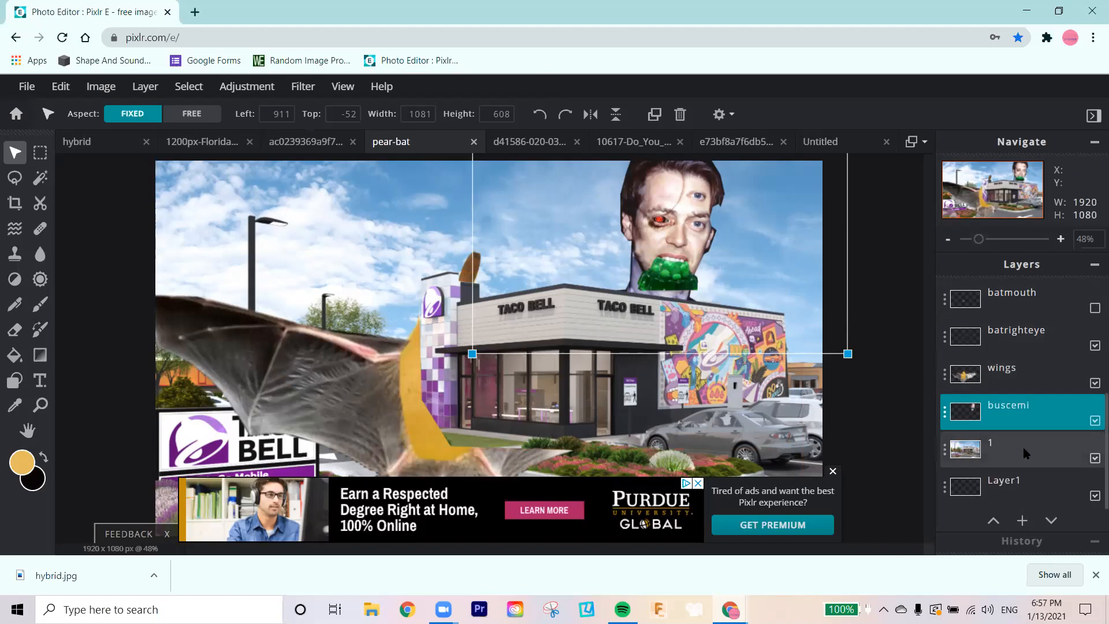
{"action": "mouse_move", "coordinate": [1019, 396]}
{"action": "left_mouse_down"}
{"action": "mouse_move", "coordinate": [1018, 472]}
{"action": "mouse_move", "coordinate": [1017, 399]}
{"action": "mouse_move", "coordinate": [1023, 408]}
{"action": "left_mouse_up"}
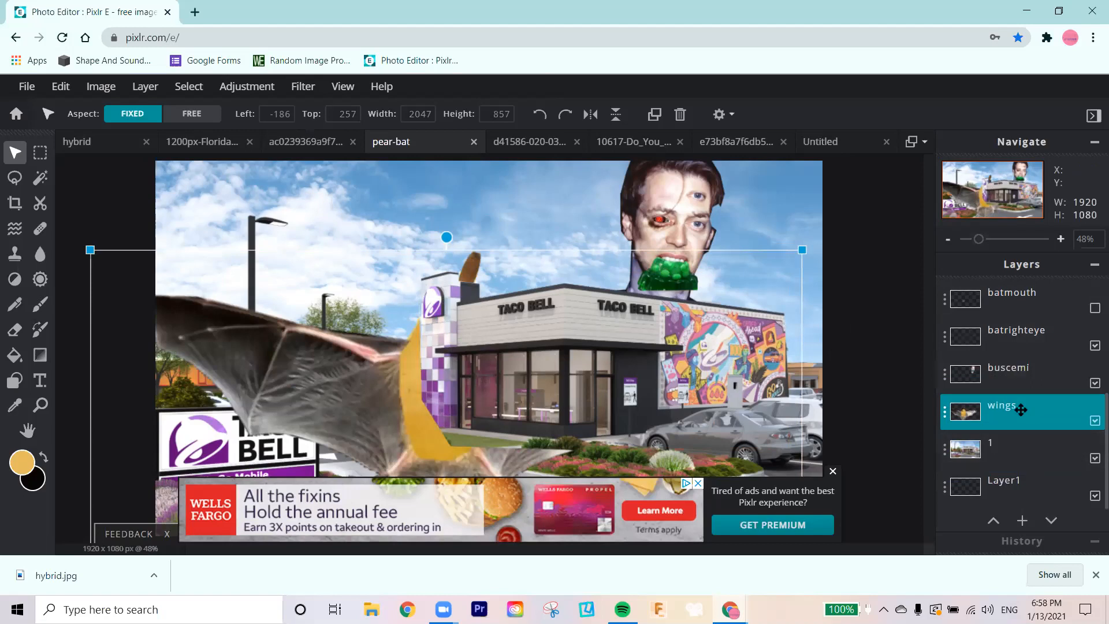
{"action": "mouse_move", "coordinate": [1020, 409]}
{"action": "left_mouse_down"}
{"action": "mouse_move", "coordinate": [1020, 445]}
{"action": "mouse_move", "coordinate": [1021, 411]}
{"action": "left_mouse_up"}
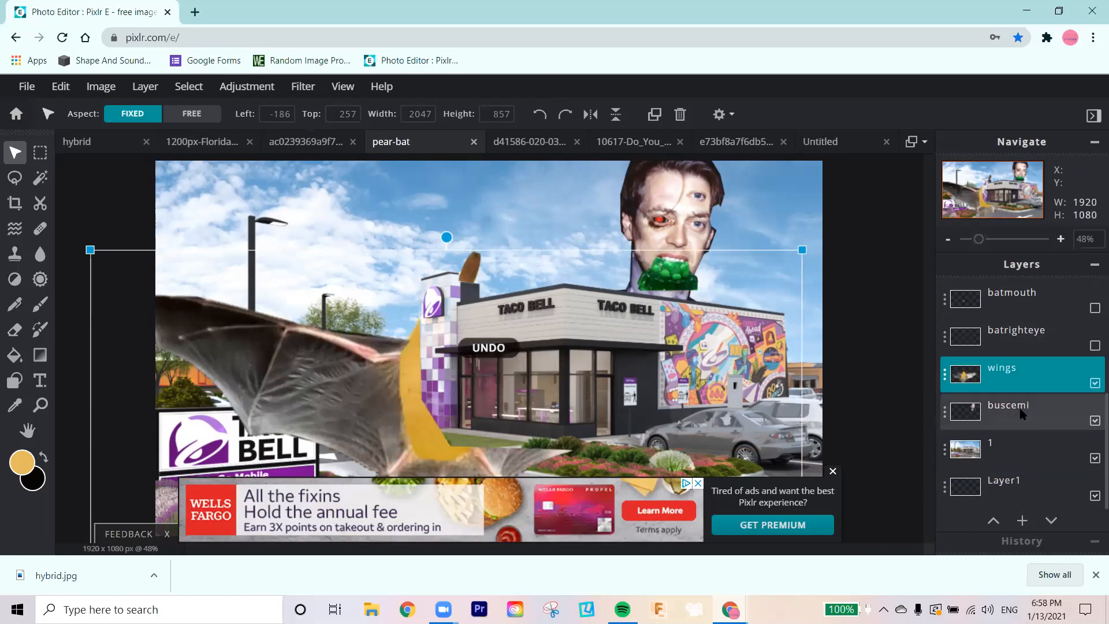
Step: Undo the wings and batrighteye changes, the bat layer deletion, the face collage move and the buscemi layer reordering
{"action": "key", "text": "ctrl+z"}
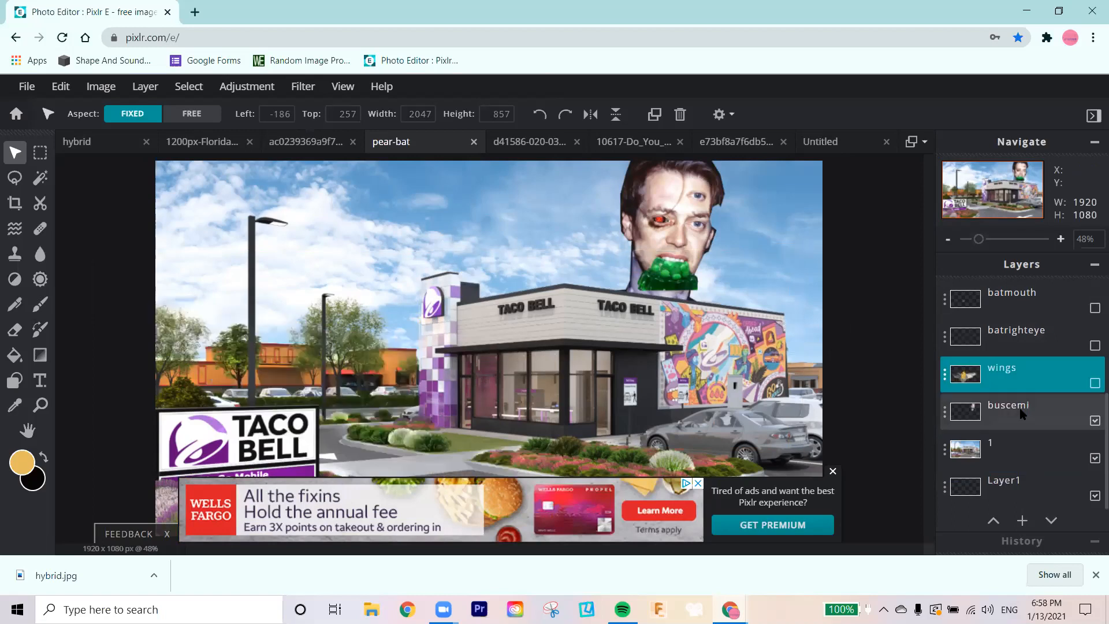
{"action": "key", "text": "ctrl+z"}
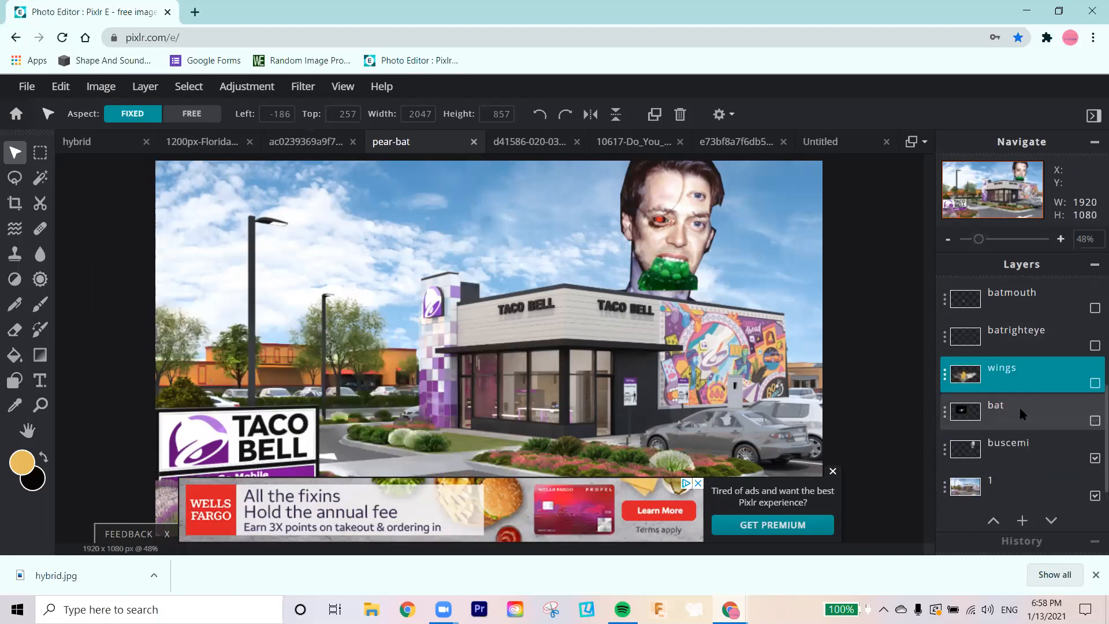
{"action": "key", "text": "ctrl+z"}
{"action": "key", "text": "ctrl+z"}
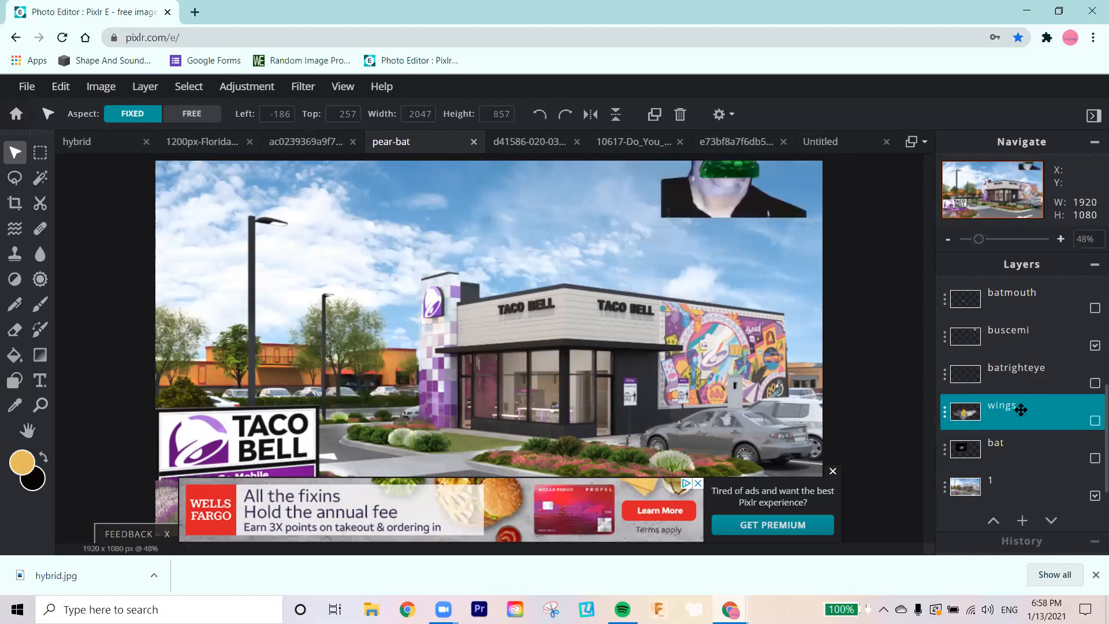
{"action": "key", "text": "ctrl+z"}
Step: Move the building copy's layer down to just above wings and place the copy over the original building at left 757, top 321
{"action": "left_click", "coordinate": [987, 484]}
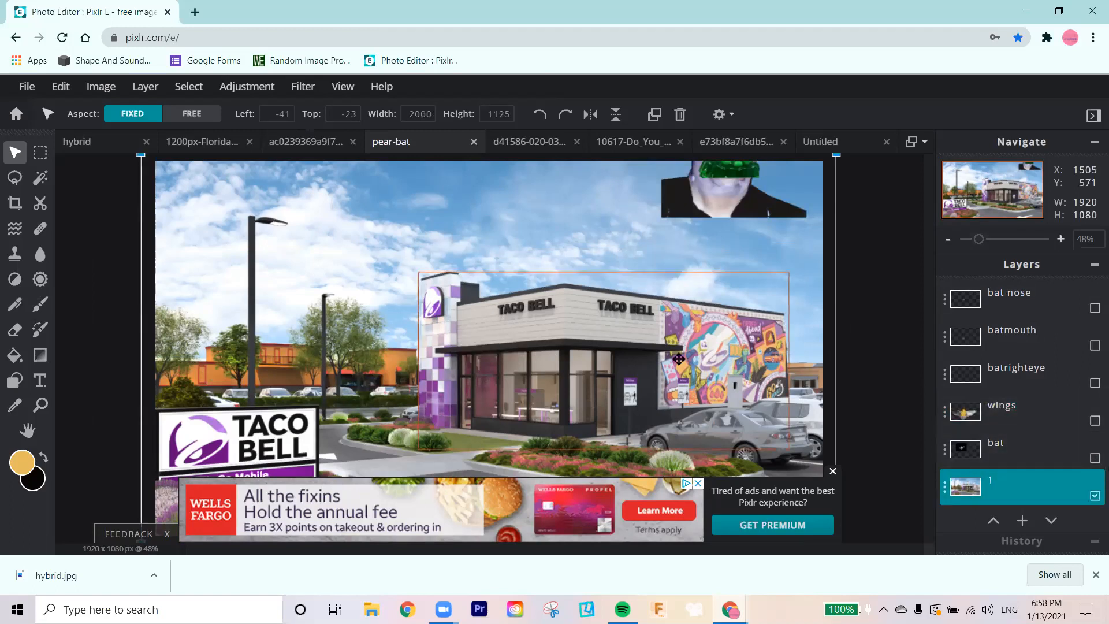
{"action": "left_click_drag", "start_coordinate": [679, 324], "coordinate": [659, 257]}
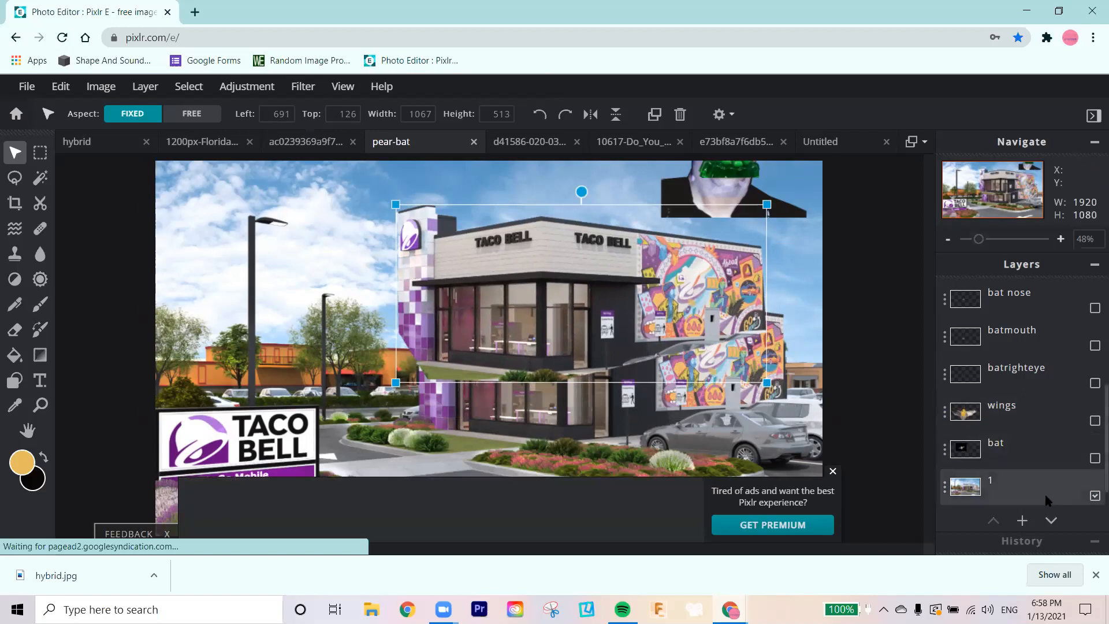
{"action": "scroll", "coordinate": [1035, 456], "scroll_direction": "up", "scroll_amount": 5}
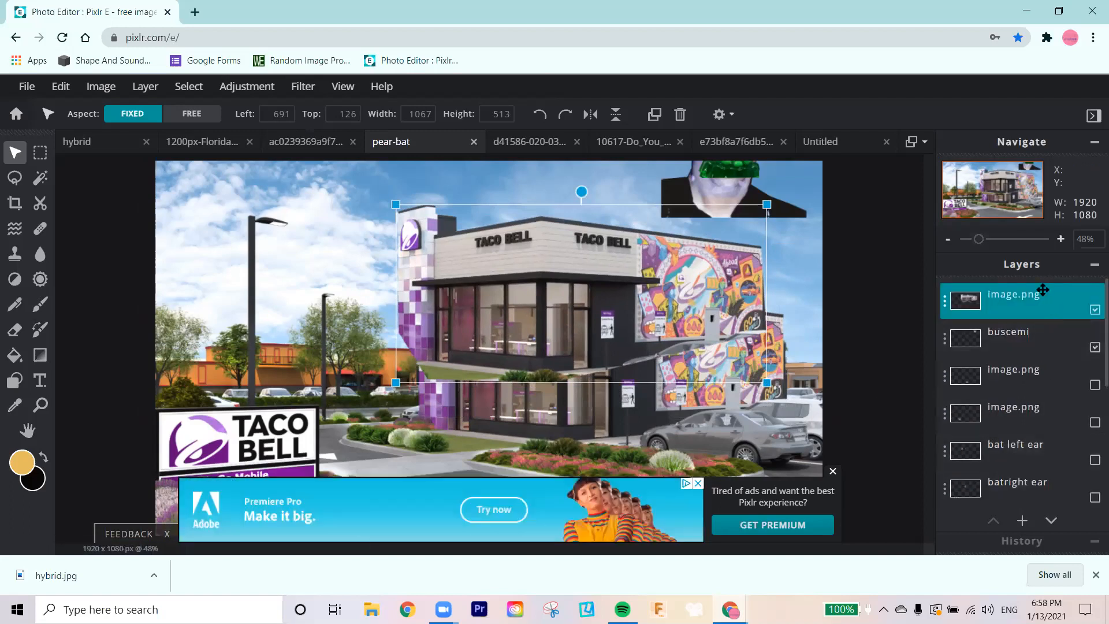
{"action": "left_click_drag", "start_coordinate": [1033, 342], "coordinate": [1025, 497]}
{"action": "scroll", "coordinate": [1024, 495], "scroll_direction": "down", "scroll_amount": 4}
{"action": "scroll", "coordinate": [1024, 495], "scroll_direction": "up", "scroll_amount": 2}
{"action": "left_click_drag", "start_coordinate": [1014, 368], "coordinate": [1016, 482]}
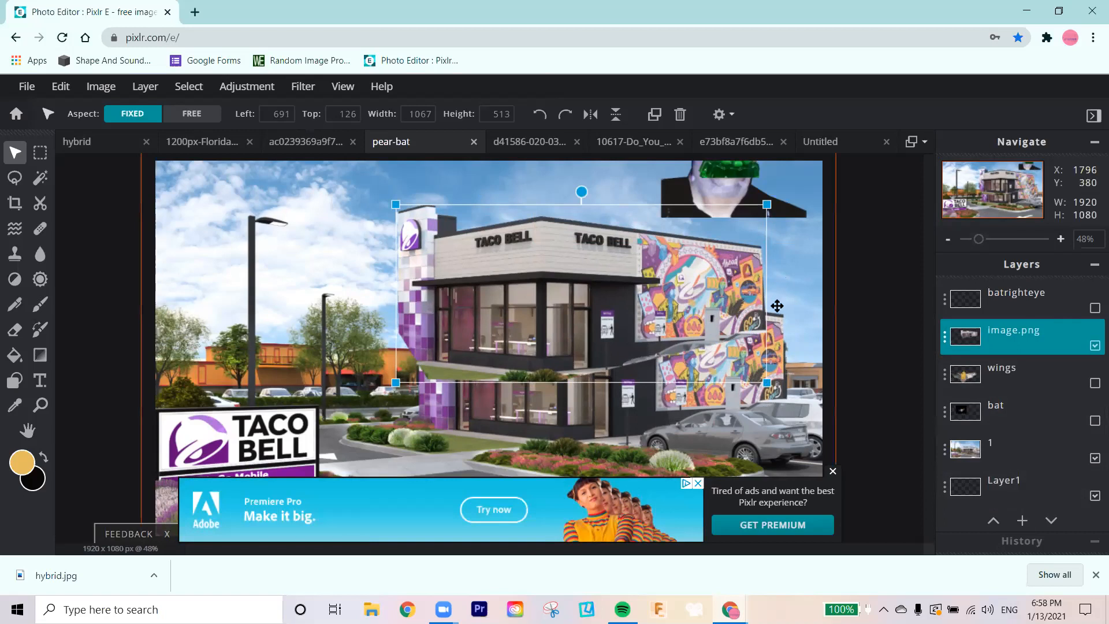
{"action": "left_click_drag", "start_coordinate": [592, 285], "coordinate": [607, 306]}
{"action": "left_click_drag", "start_coordinate": [608, 327], "coordinate": [615, 365]}
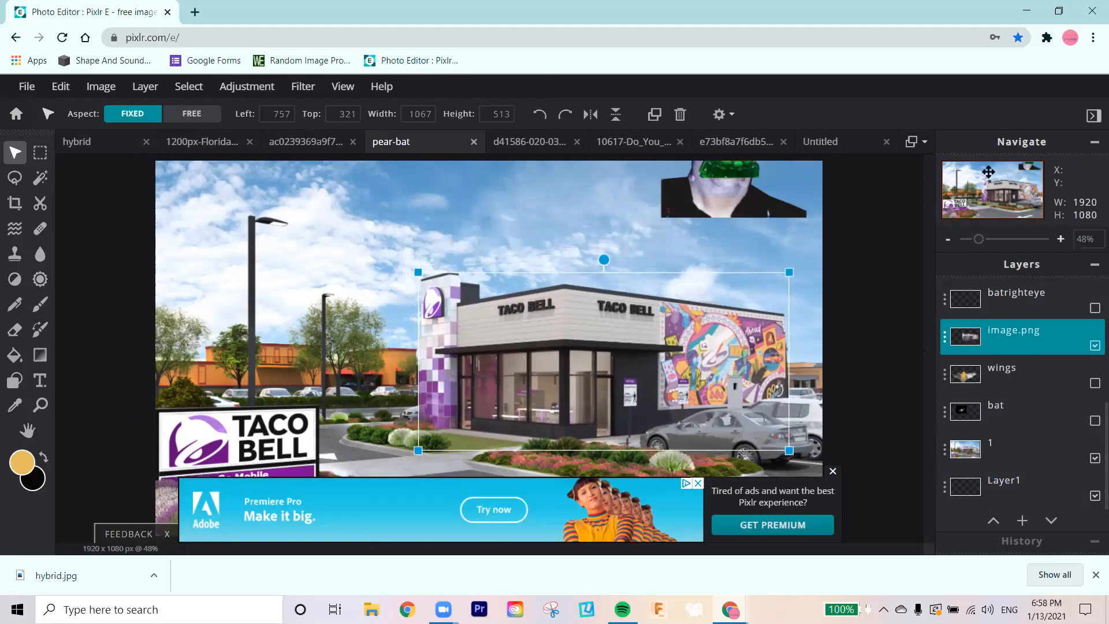
Step: Move the buscemi layer directly above layer 1 and the building copy's layer directly above buscemi
{"action": "scroll", "coordinate": [1025, 331], "scroll_direction": "up", "scroll_amount": 3}
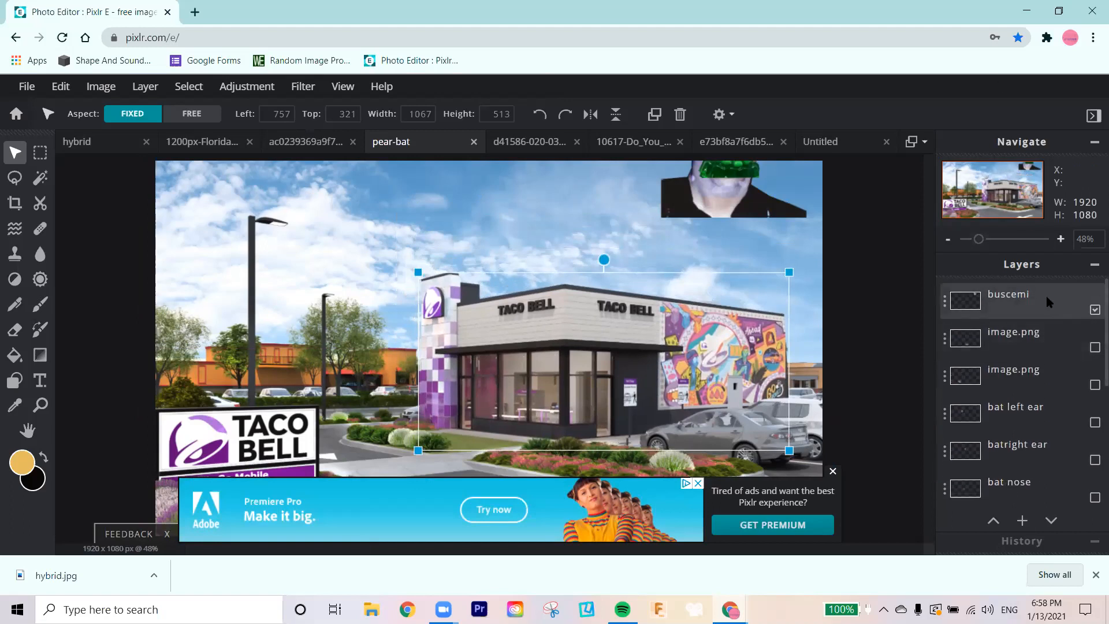
{"action": "left_click_drag", "start_coordinate": [1046, 298], "coordinate": [1031, 460]}
{"action": "scroll", "coordinate": [1032, 463], "scroll_direction": "down", "scroll_amount": 3}
{"action": "left_click_drag", "start_coordinate": [1015, 291], "coordinate": [1015, 373]}
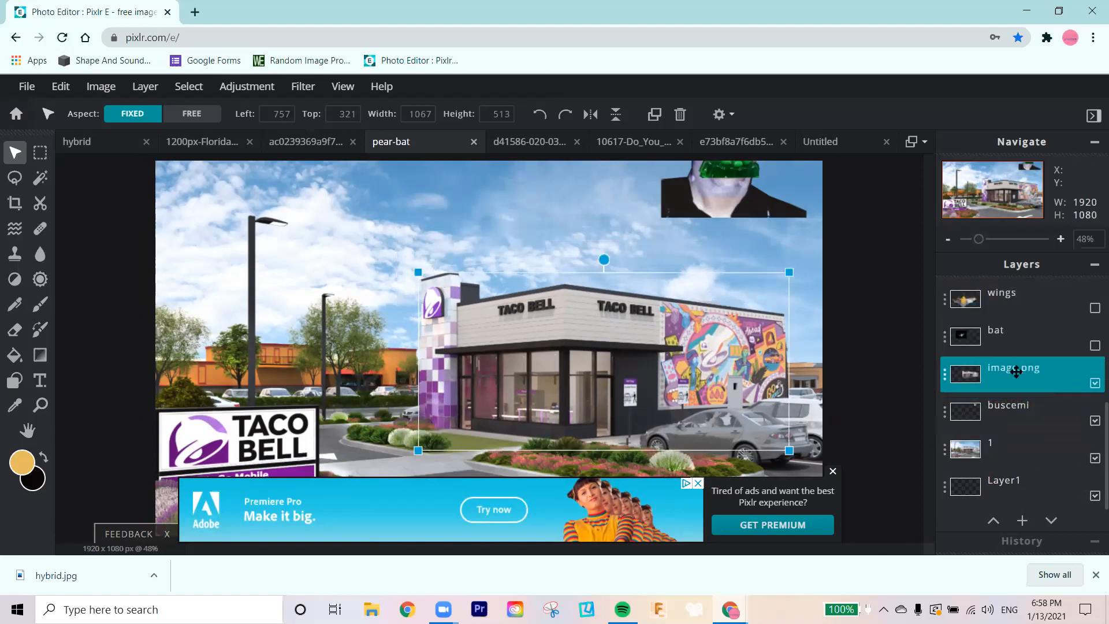
Step: Show the wings, batrighteye, batmouth, bat nose, both bat ear and both image.png shoe layers again
{"action": "mouse_move", "coordinate": [1016, 300]}
{"action": "left_mouse_down"}
{"action": "mouse_move", "coordinate": [1009, 404]}
{"action": "mouse_move", "coordinate": [1002, 300]}
{"action": "left_mouse_up"}
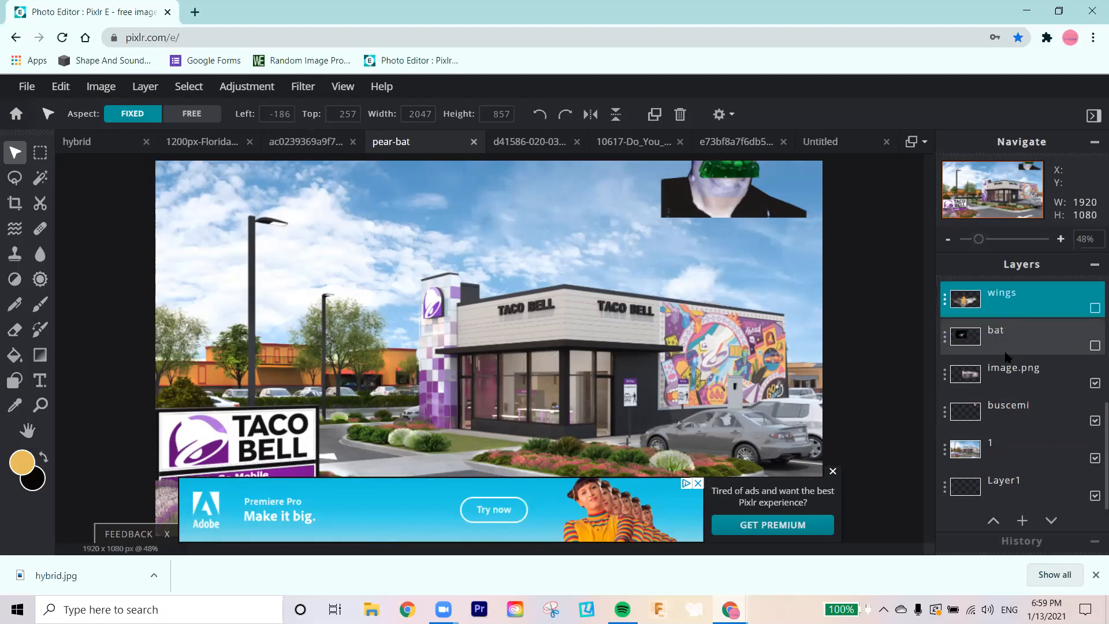
{"action": "left_click", "coordinate": [1094, 308]}
{"action": "scroll", "coordinate": [1045, 347], "scroll_direction": "up", "scroll_amount": 3}
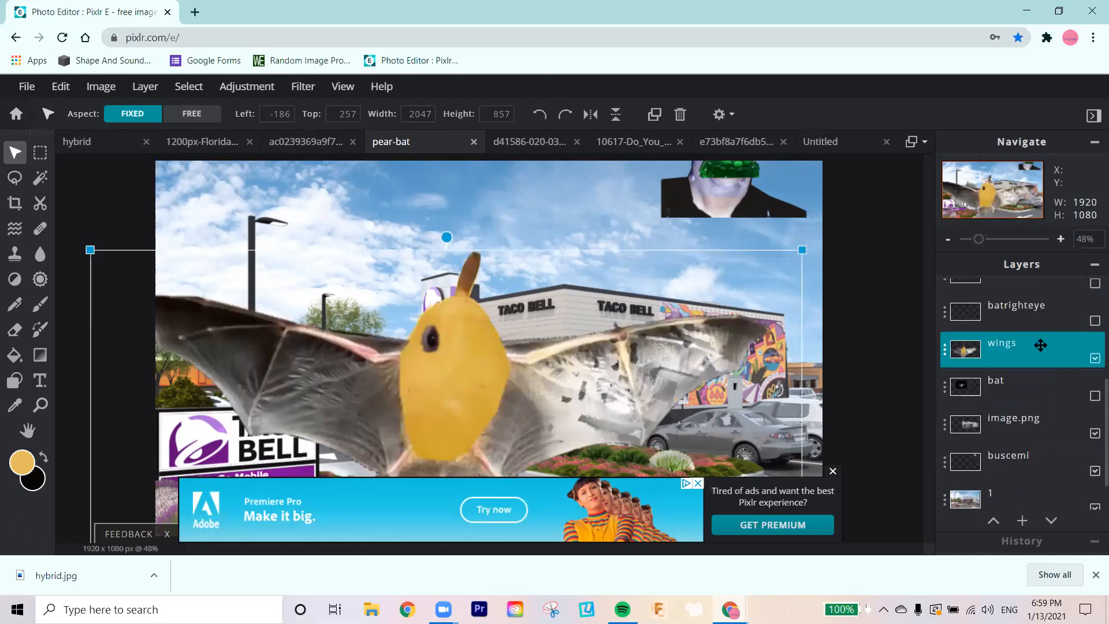
{"action": "left_click", "coordinate": [1094, 414]}
{"action": "left_click", "coordinate": [1094, 378]}
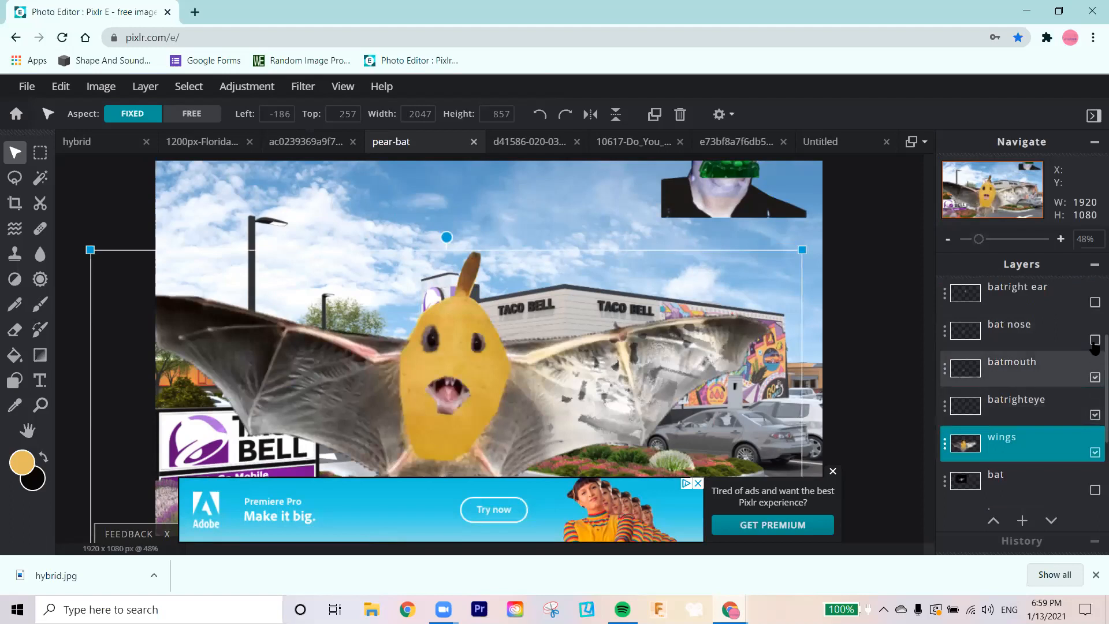
{"action": "left_click", "coordinate": [1094, 339]}
{"action": "left_click", "coordinate": [1094, 302]}
{"action": "scroll", "coordinate": [1070, 340], "scroll_direction": "up", "scroll_amount": 2}
{"action": "left_click", "coordinate": [1094, 384]}
{"action": "left_click", "coordinate": [1094, 347]}
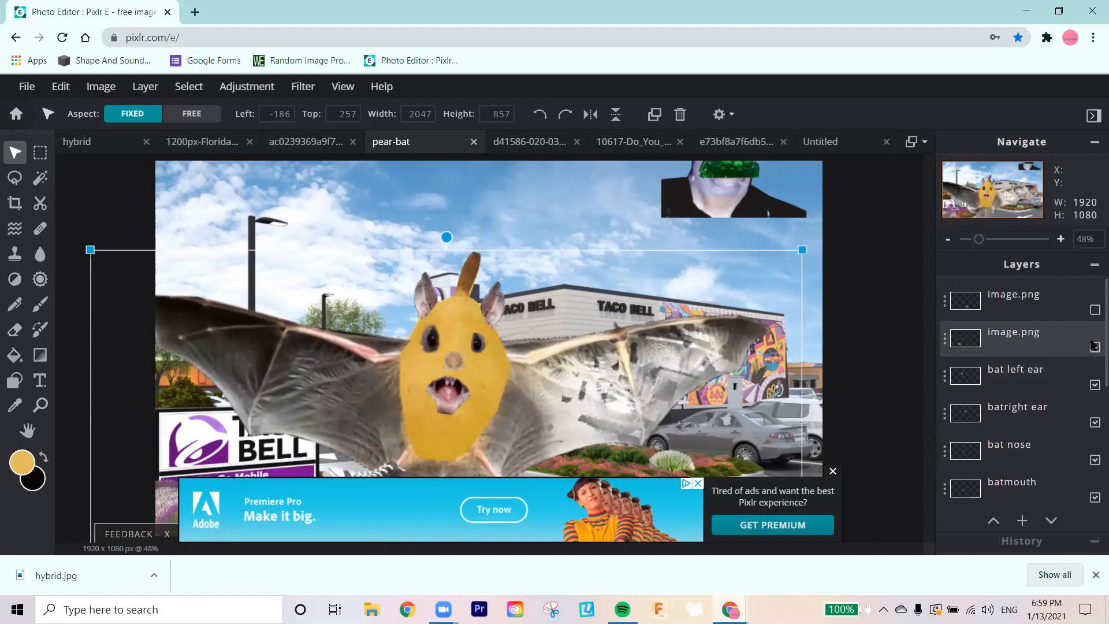
{"action": "left_click", "coordinate": [1094, 310]}
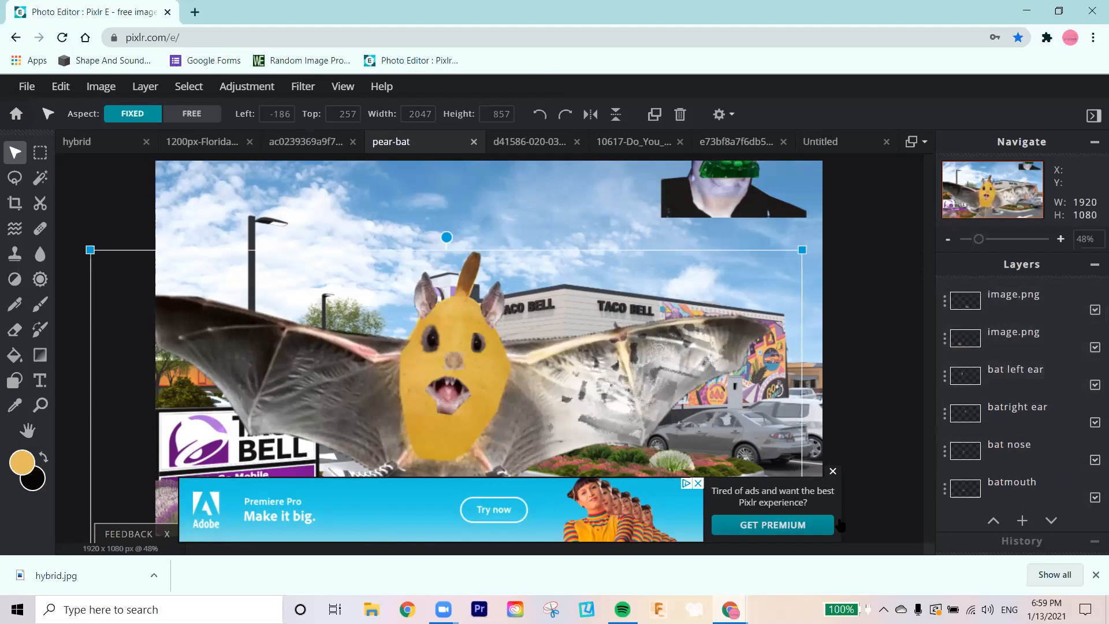
Step: Close the advertisement banner and move the buscemi face collage behind the Taco Bell roof at left 895, top -50
{"action": "left_click", "coordinate": [832, 470]}
{"action": "scroll", "coordinate": [1061, 446], "scroll_direction": "down", "scroll_amount": 5}
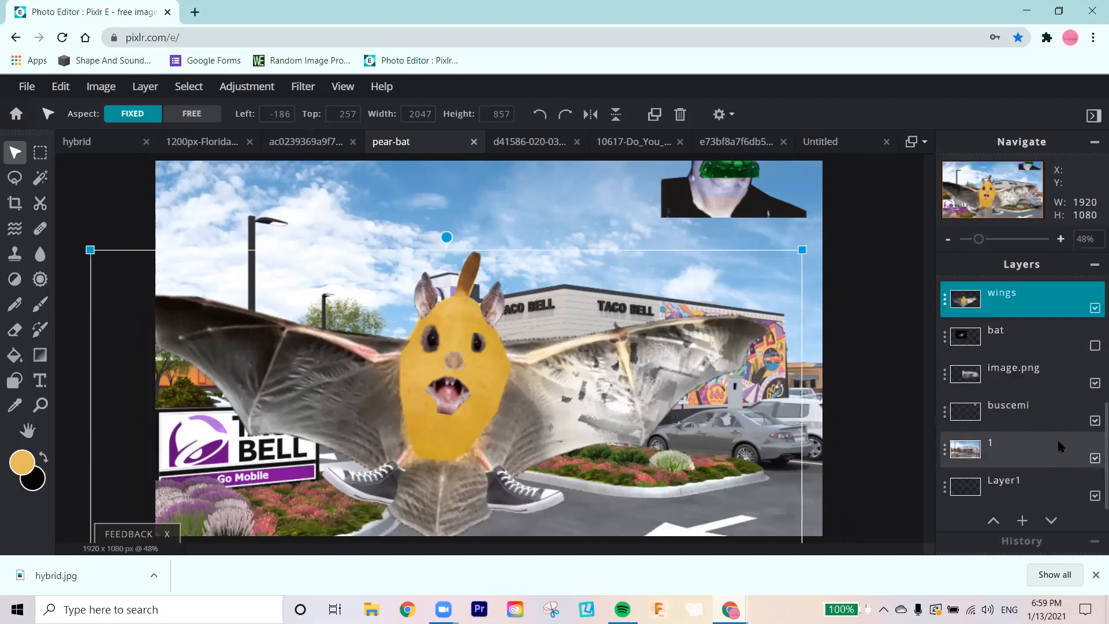
{"action": "left_click", "coordinate": [1039, 412]}
{"action": "left_click_drag", "start_coordinate": [723, 207], "coordinate": [655, 321]}
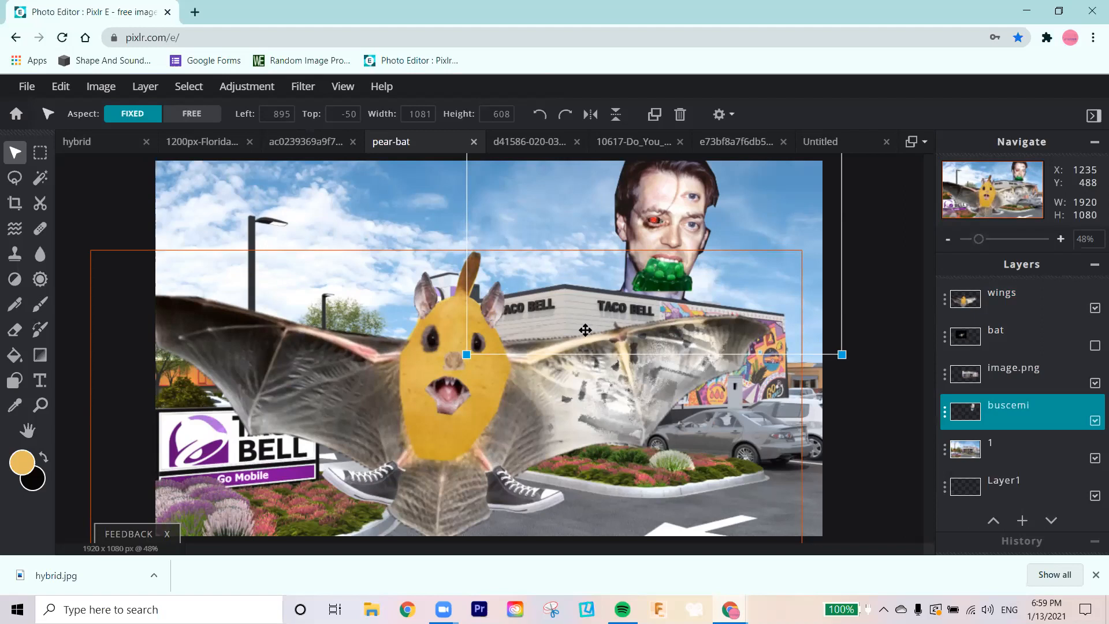
Step: Search the web for pixilart in a new browser tab
{"action": "left_click", "coordinate": [195, 13]}
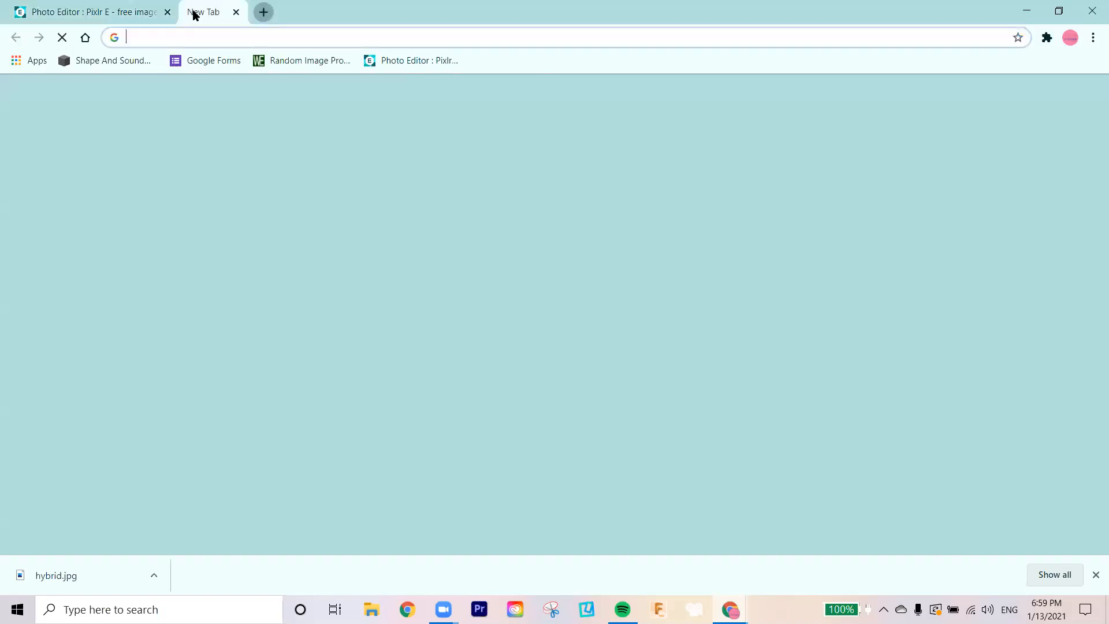
{"action": "type", "text": "pixil"}
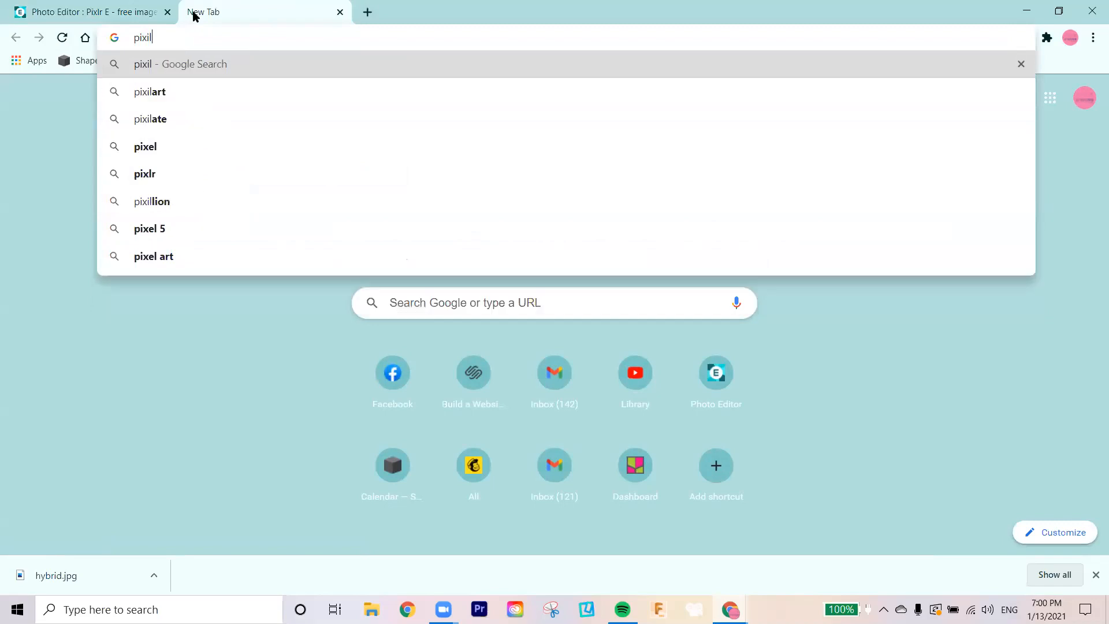
{"action": "type", "text": " a"}
{"action": "key", "text": "BackSpace"}
{"action": "key", "text": "BackSpace"}
{"action": "type", "text": "ar"}
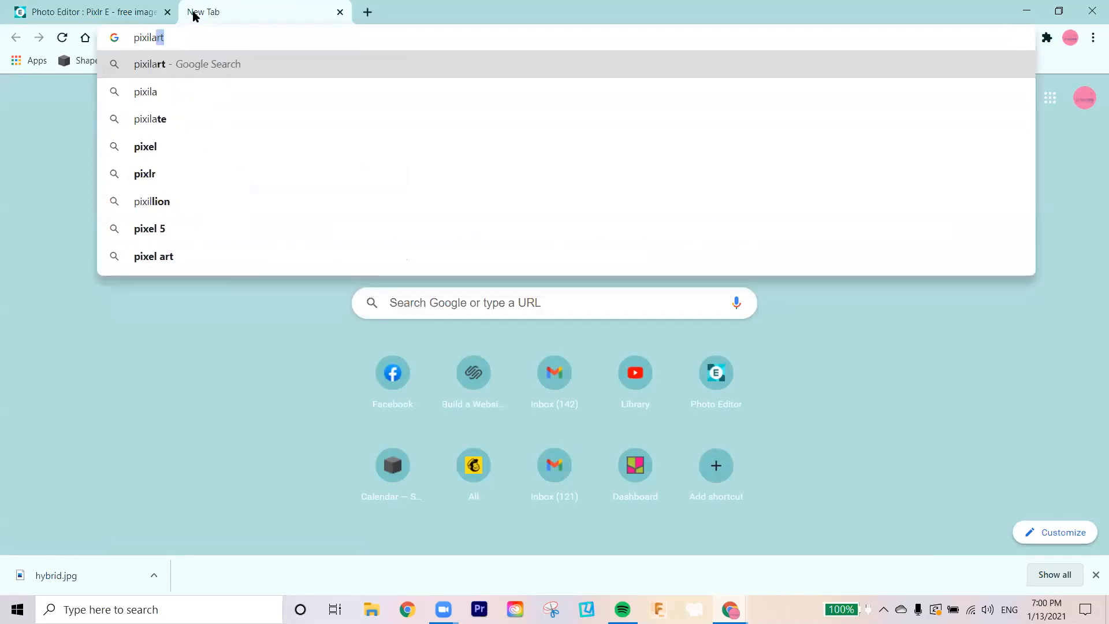
{"action": "type", "text": "t"}
{"action": "key", "text": "Return"}
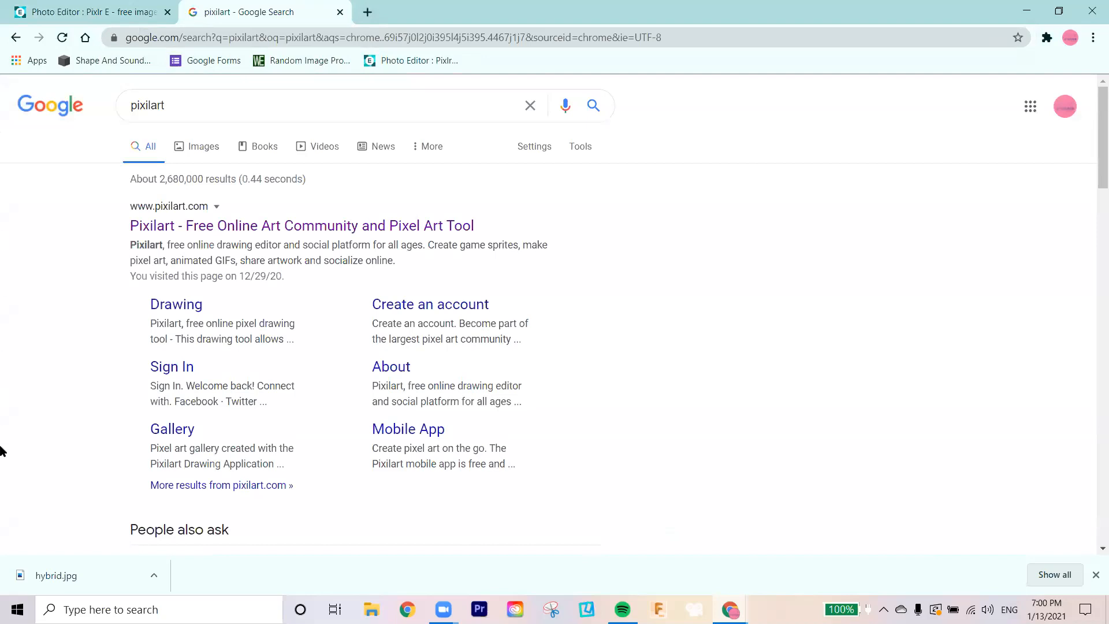
Step: Open the Pixilart home page from the search results and look through its featured pixel artworks
{"action": "left_click", "coordinate": [397, 224]}
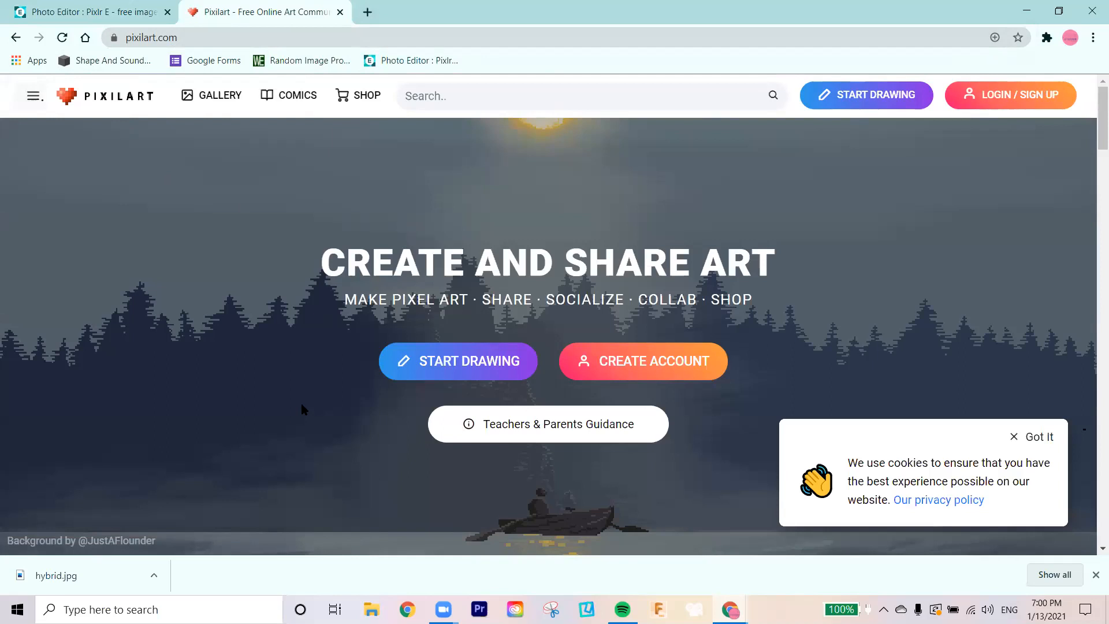
{"action": "scroll", "coordinate": [322, 364], "scroll_direction": "down", "scroll_amount": 12}
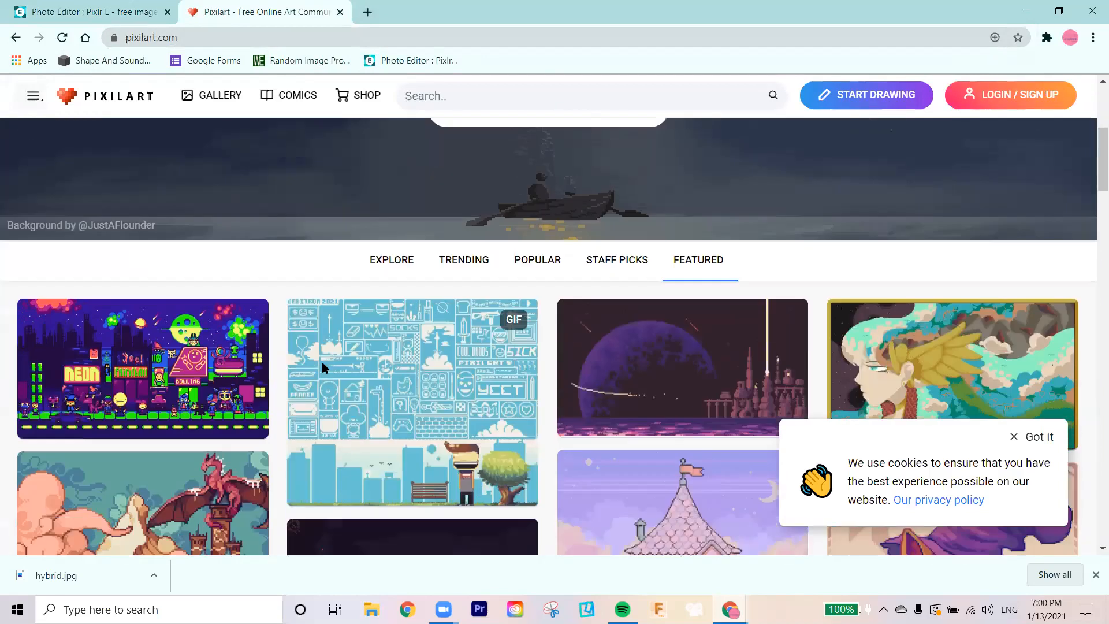
{"action": "scroll", "coordinate": [322, 370], "scroll_direction": "down", "scroll_amount": 5}
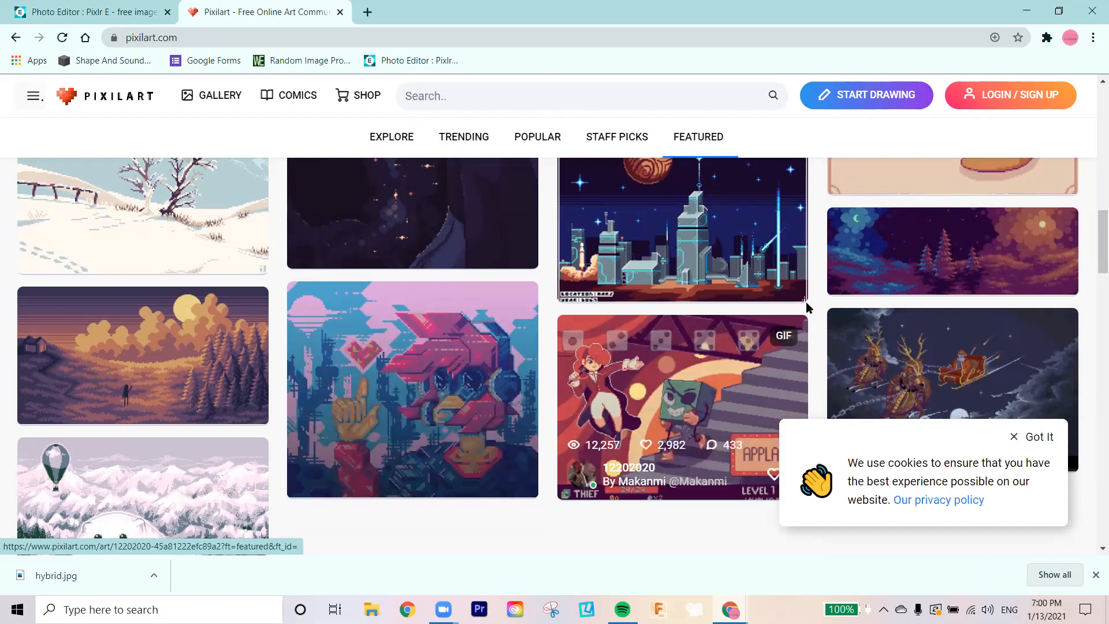
{"action": "scroll", "coordinate": [266, 341], "scroll_direction": "up", "scroll_amount": 3}
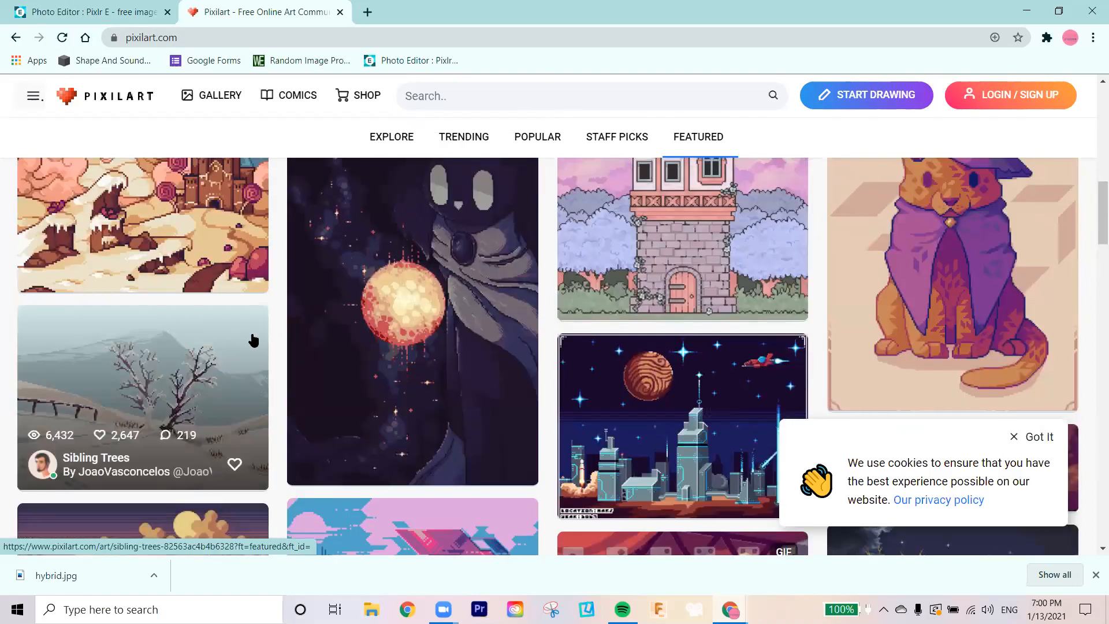
{"action": "scroll", "coordinate": [253, 340], "scroll_direction": "up", "scroll_amount": 6}
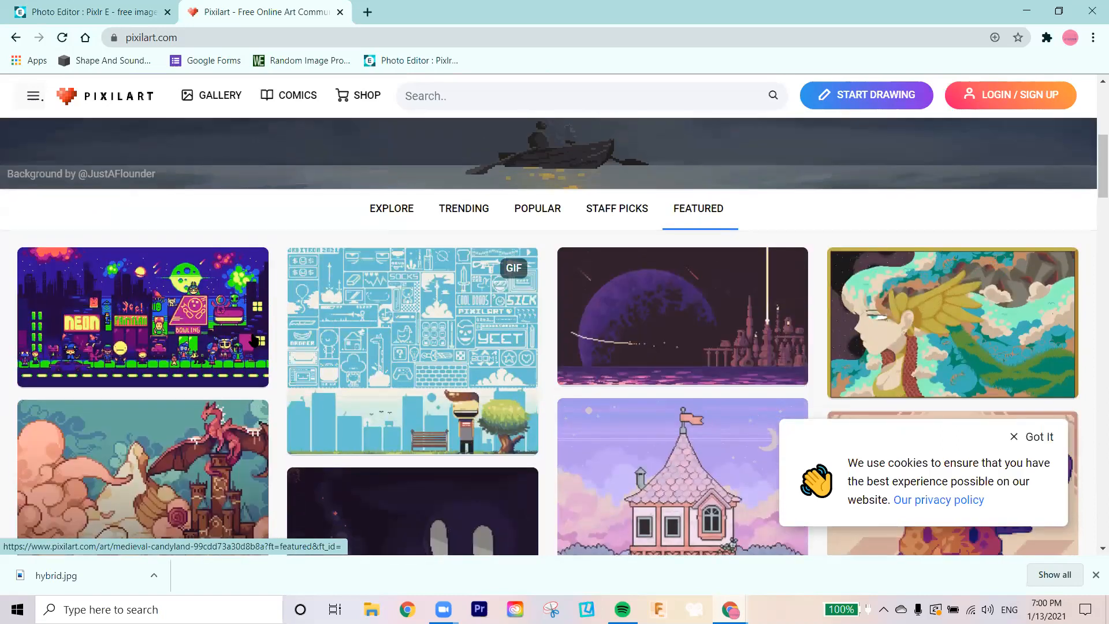